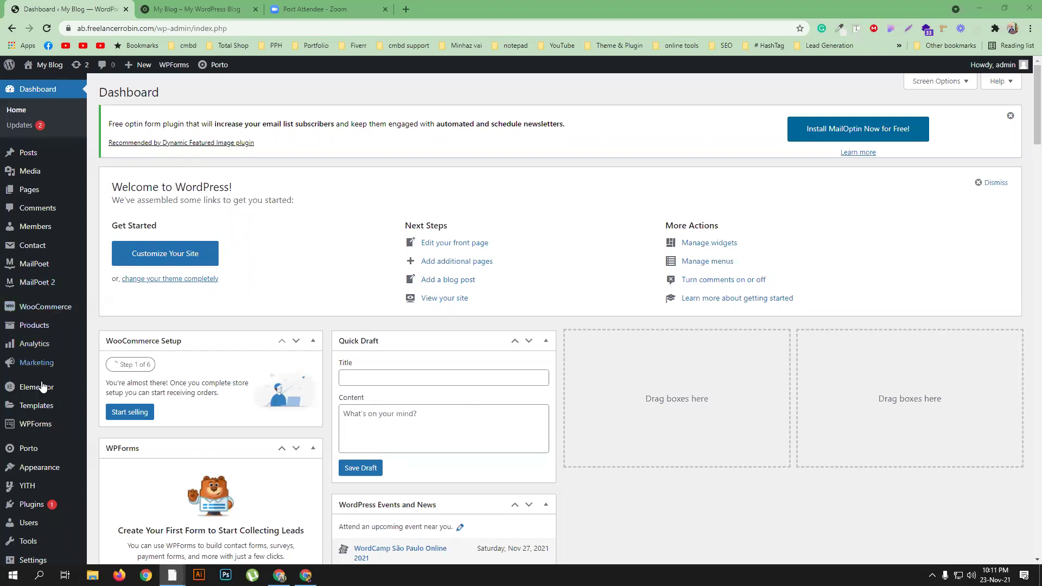
# Install and activate the plugin from the uploaded file woocommerce-table-rate-shipping-v4.2.zip in the Downloads folder.
pyautogui.moveTo(32, 512)
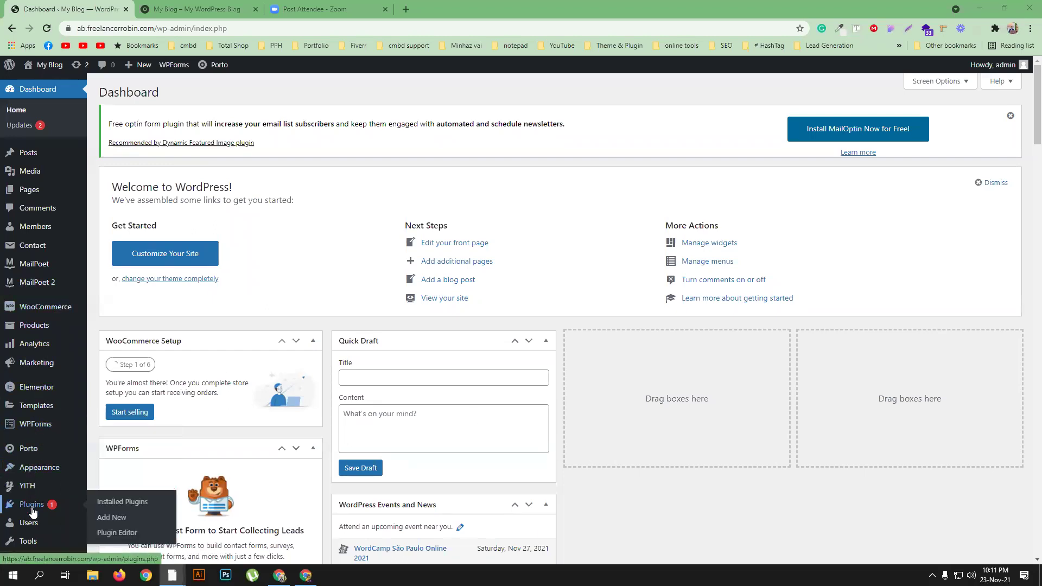
pyautogui.middleClick(111, 517)
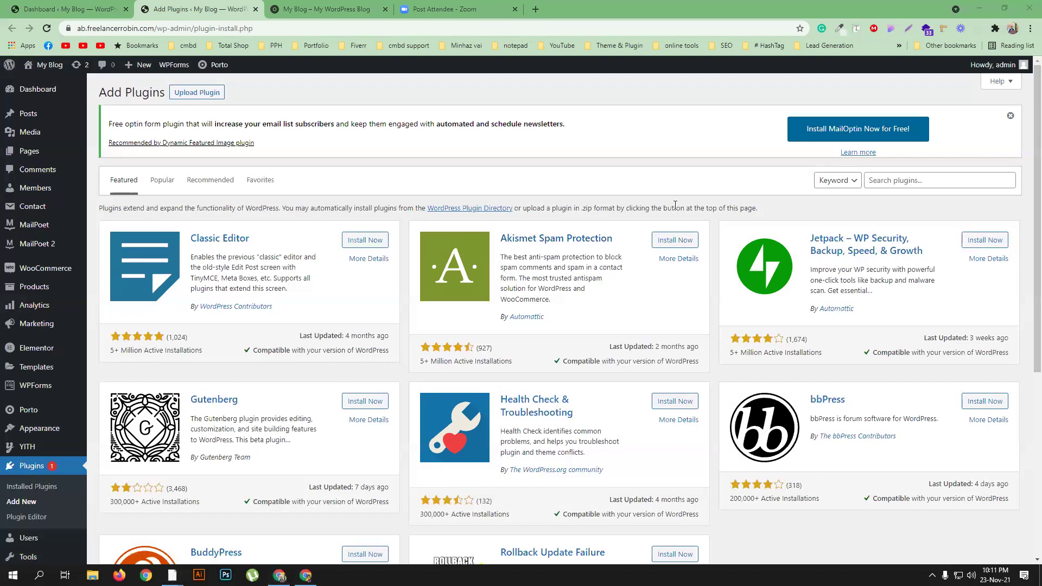
pyautogui.click(197, 93)
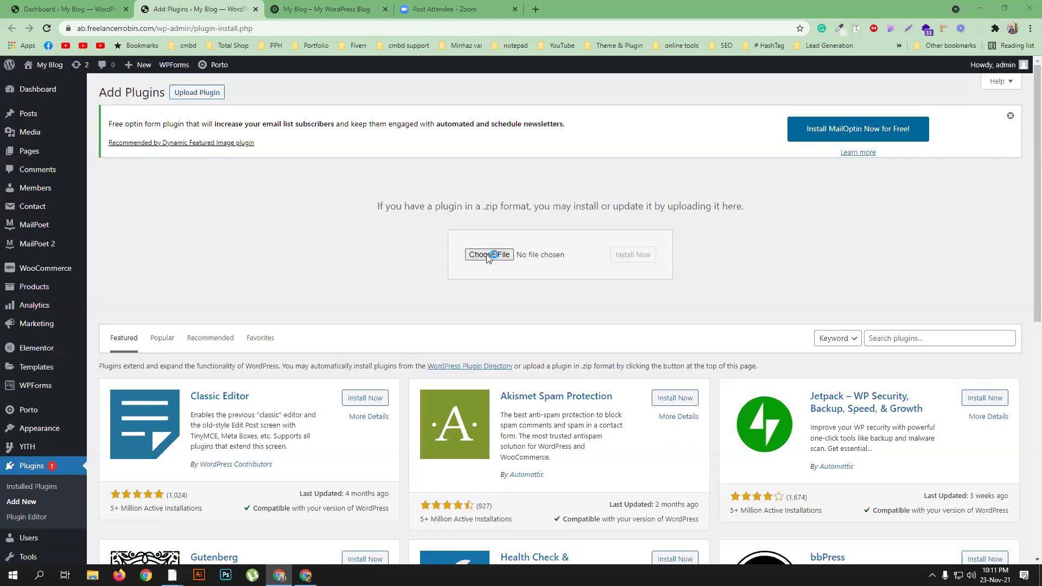
pyautogui.click(489, 255)
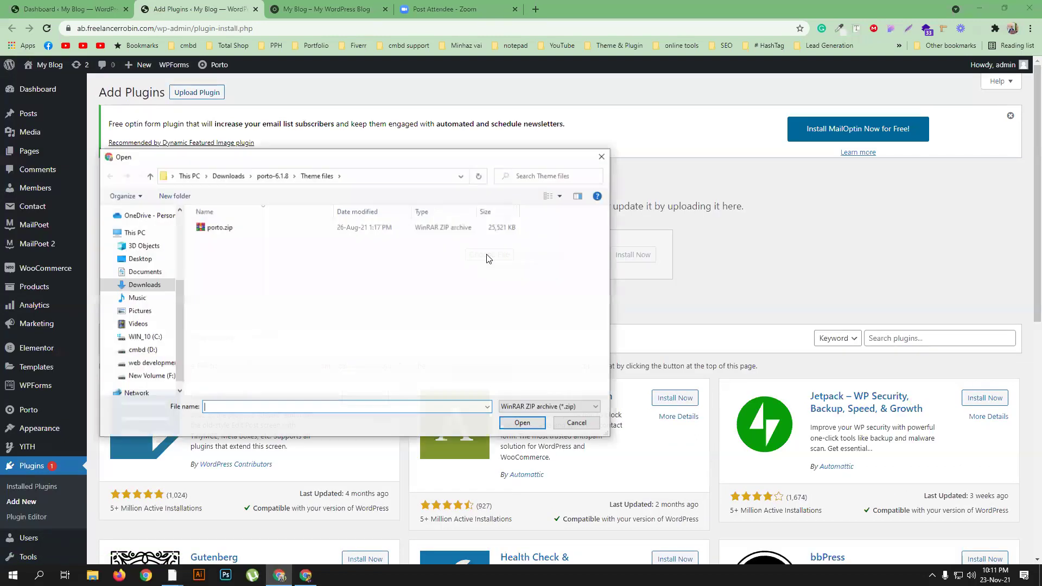
pyautogui.click(228, 176)
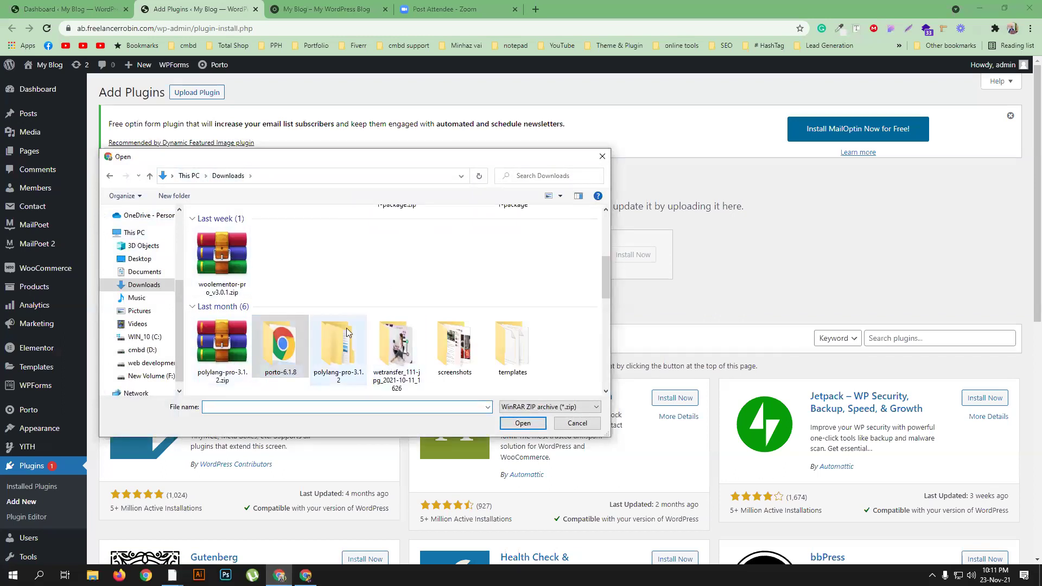
pyautogui.scroll(5, 352, 326)
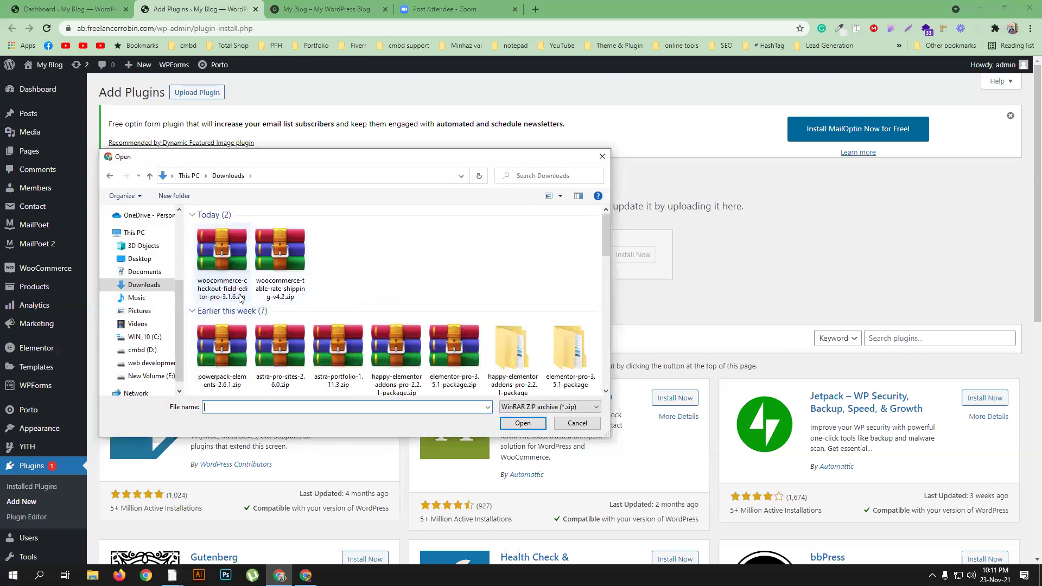
pyautogui.click(280, 261)
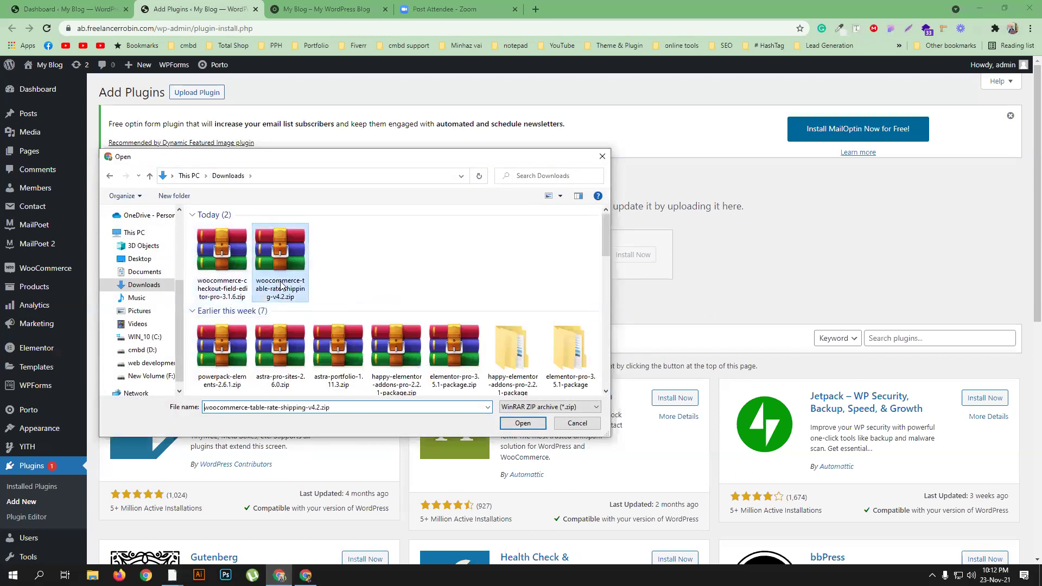
pyautogui.click(522, 423)
pyautogui.click(640, 255)
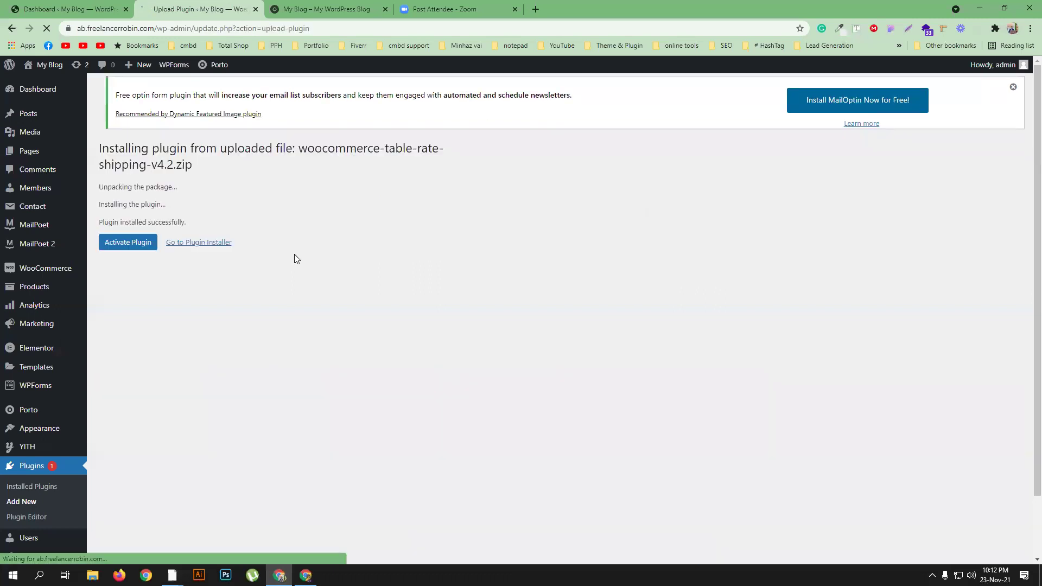
pyautogui.click(122, 276)
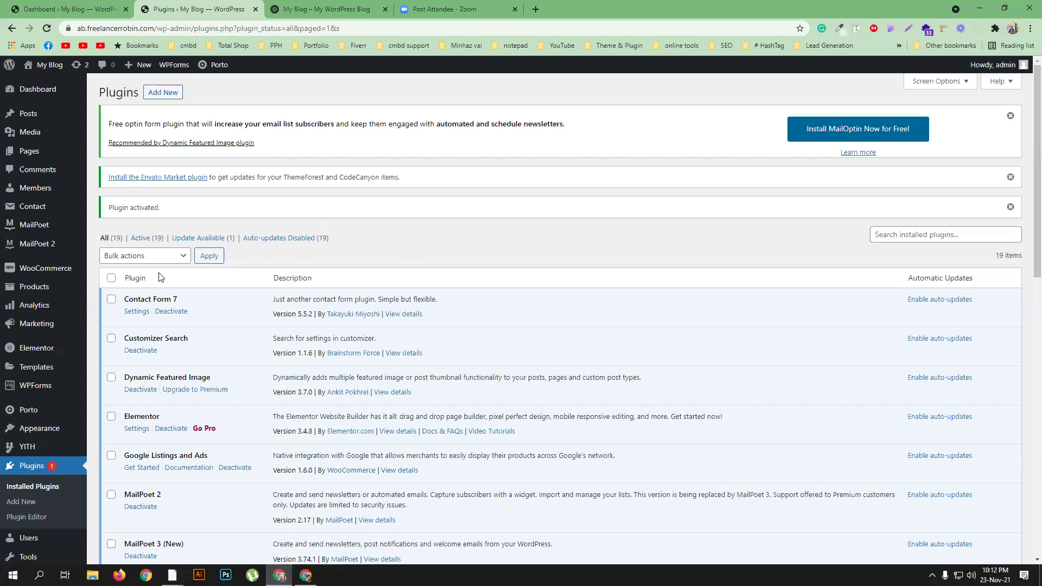
# Add a new shipping zone in the WooCommerce shipping settings and name it "Inside Dhaka".
pyautogui.moveTo(81, 271)
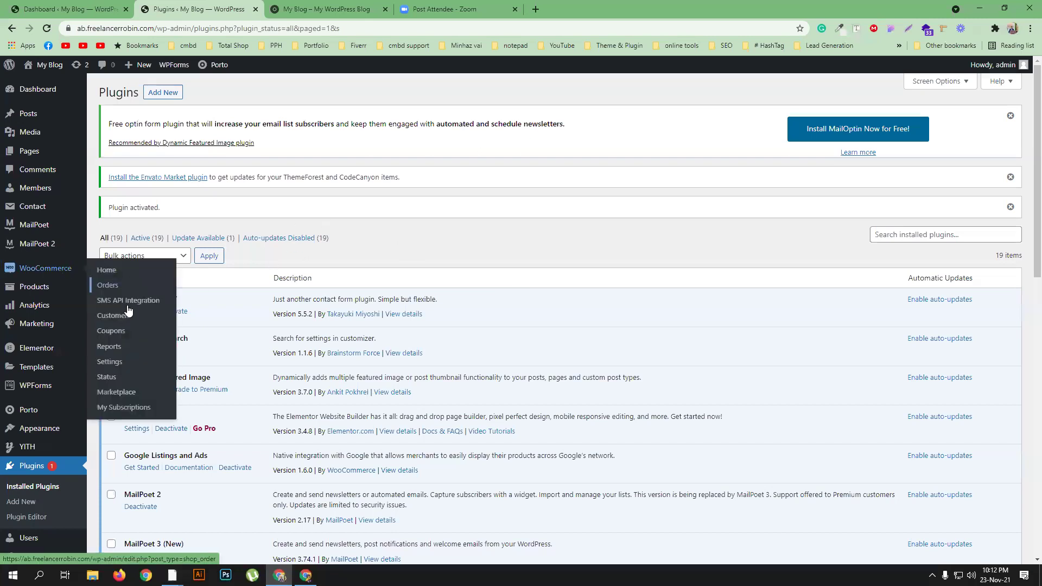
pyautogui.click(152, 363)
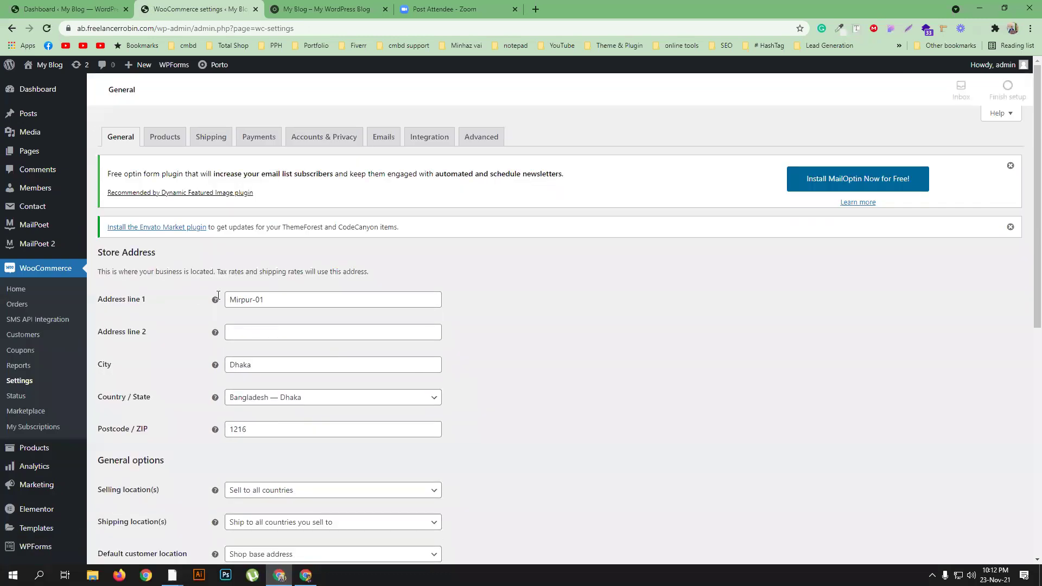
pyautogui.click(212, 140)
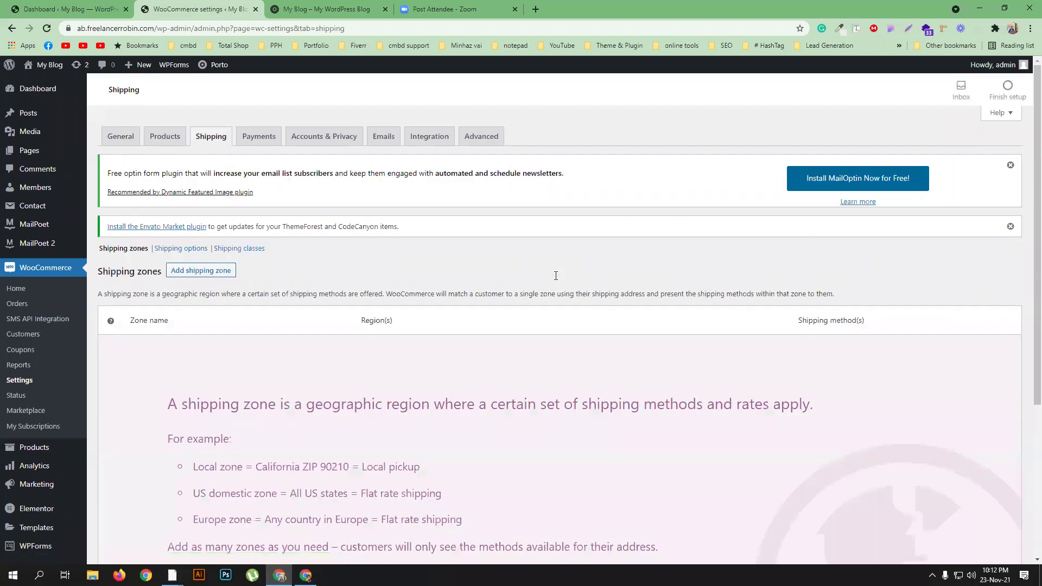
pyautogui.scroll(-2, 556, 276)
pyautogui.click(202, 165)
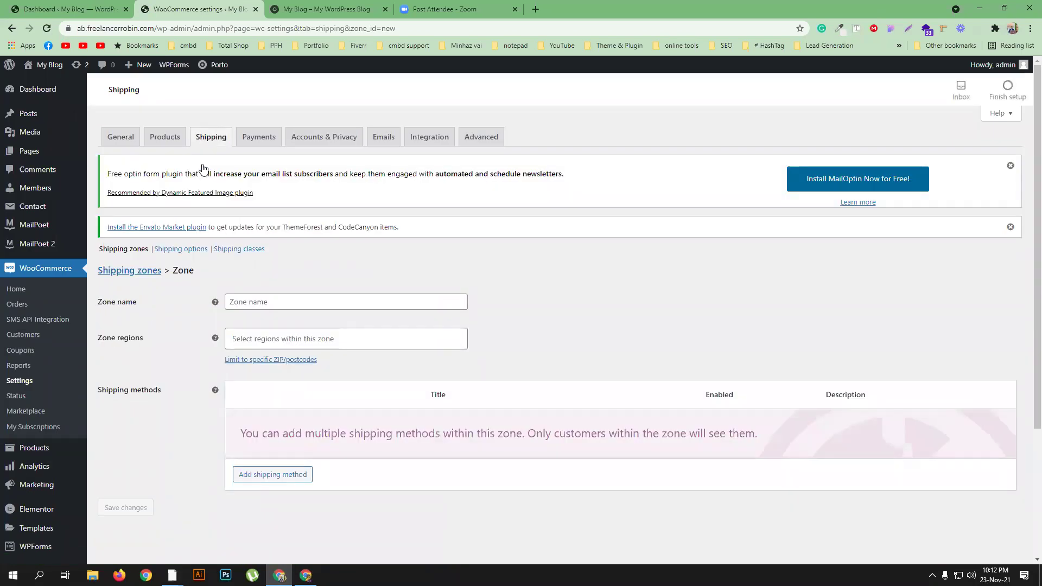
pyautogui.click(254, 303)
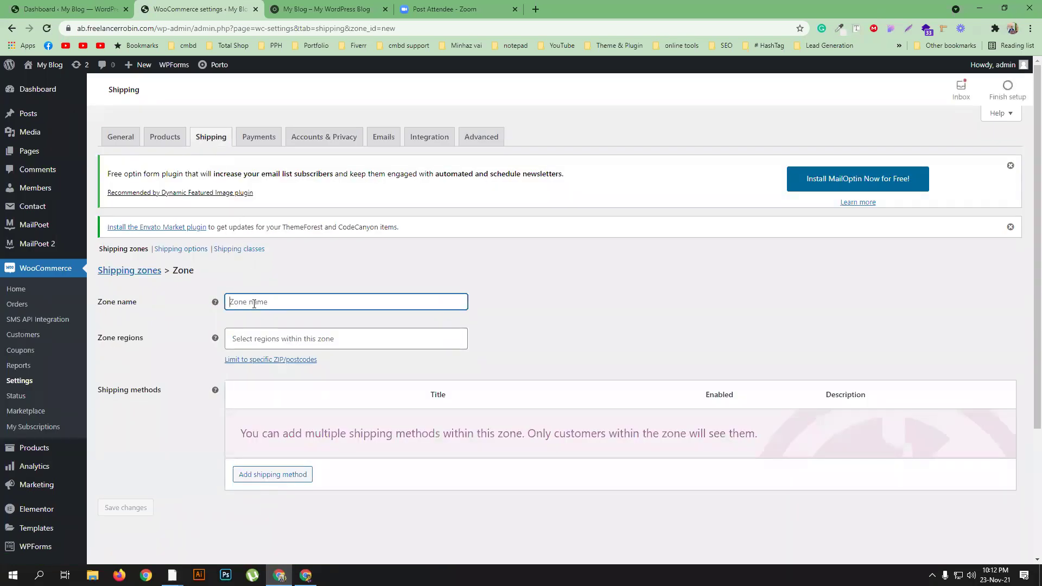
pyautogui.write('Inside Dhaka')
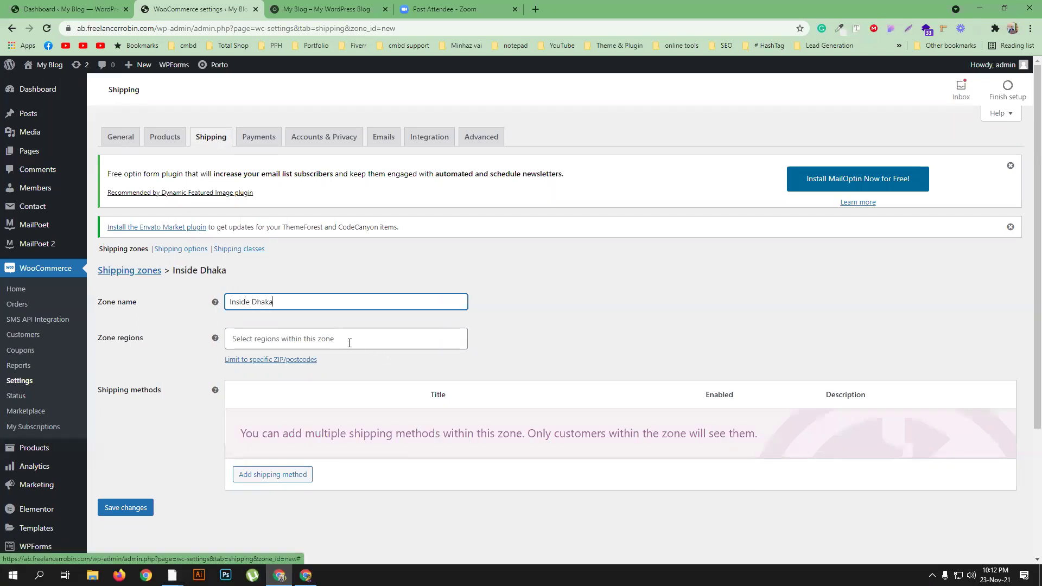
# Set the zone's region to Dhaka, Bangladesh.
pyautogui.click(350, 341)
pyautogui.write('Dr')
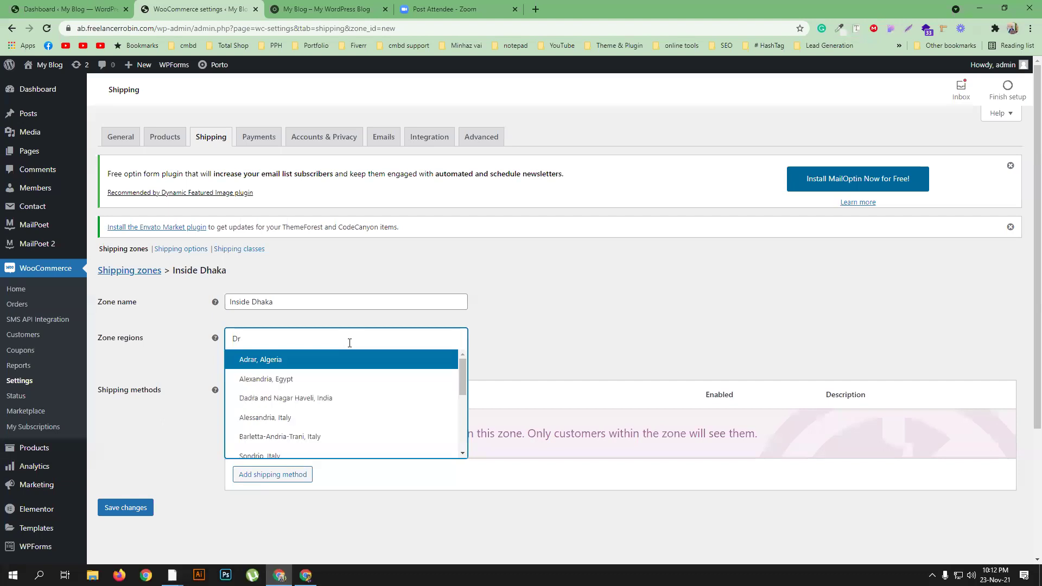
pyautogui.press('BackSpace')
pyautogui.write('ha')
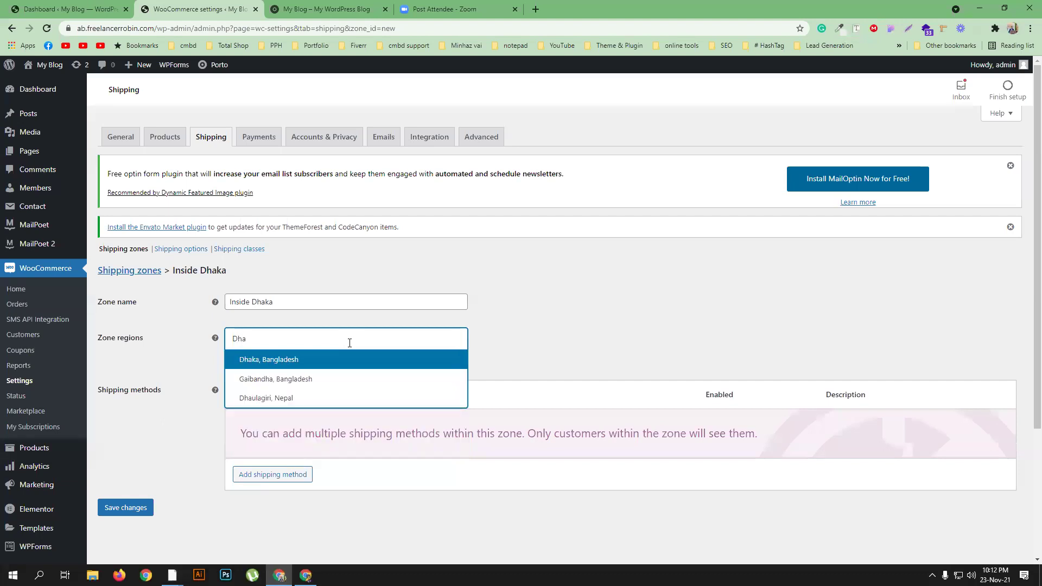
pyautogui.click(349, 361)
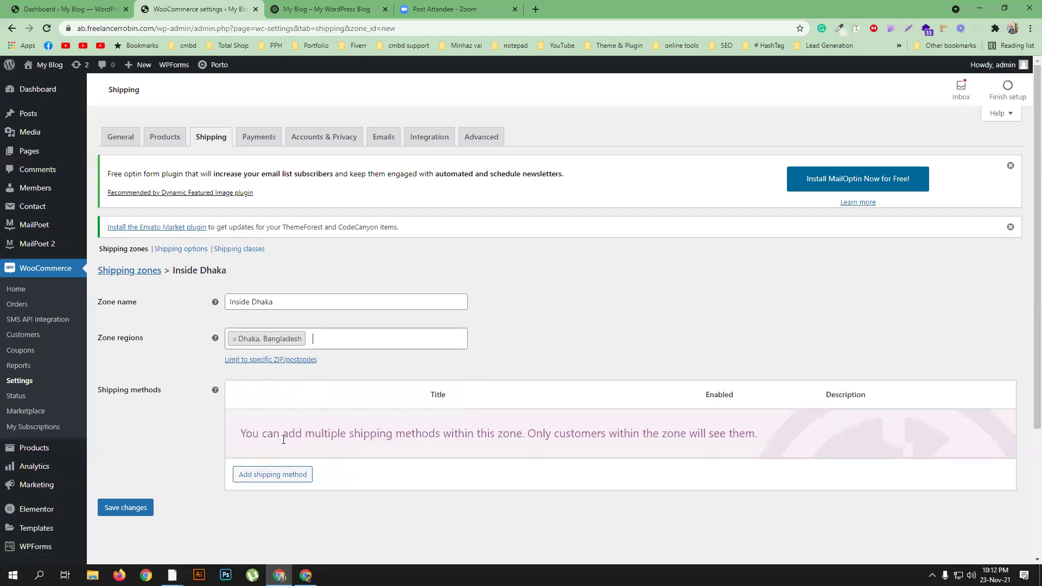
# Add the Table Rate shipping method to the Inside Dhaka zone.
pyautogui.click(256, 474)
pyautogui.click(437, 314)
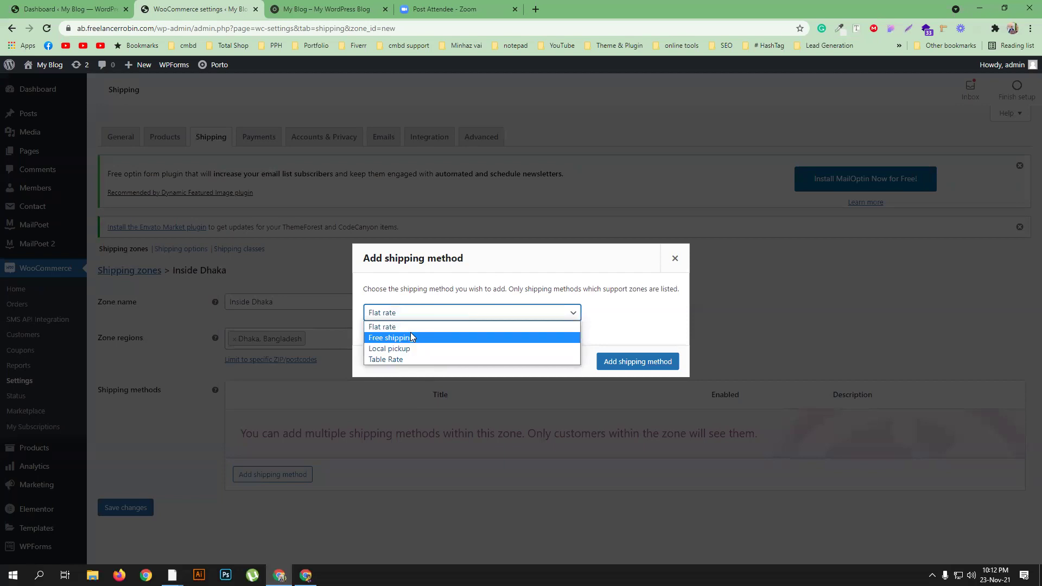
pyautogui.click(404, 360)
pyautogui.click(653, 362)
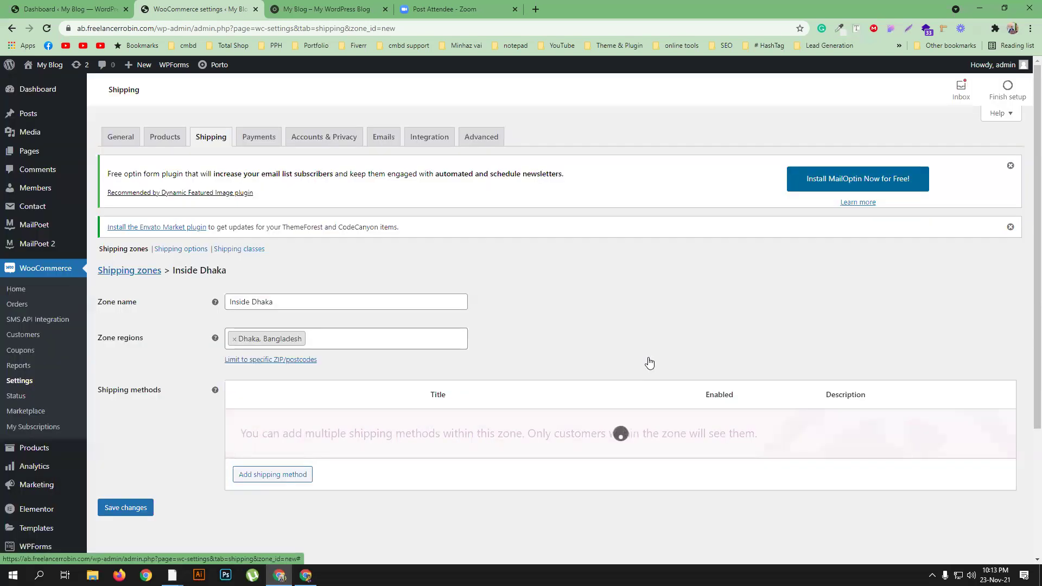
pyautogui.scroll(-3, 433, 353)
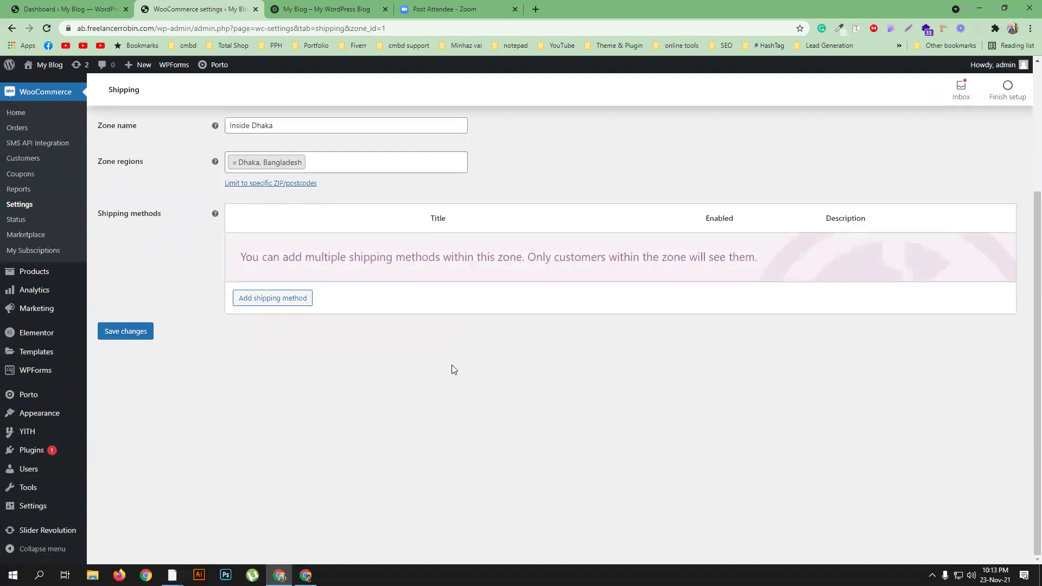
# Edit the zone's Table Rate Shipping method and set its Tax Status to None under General Settings.
pyautogui.moveTo(288, 256)
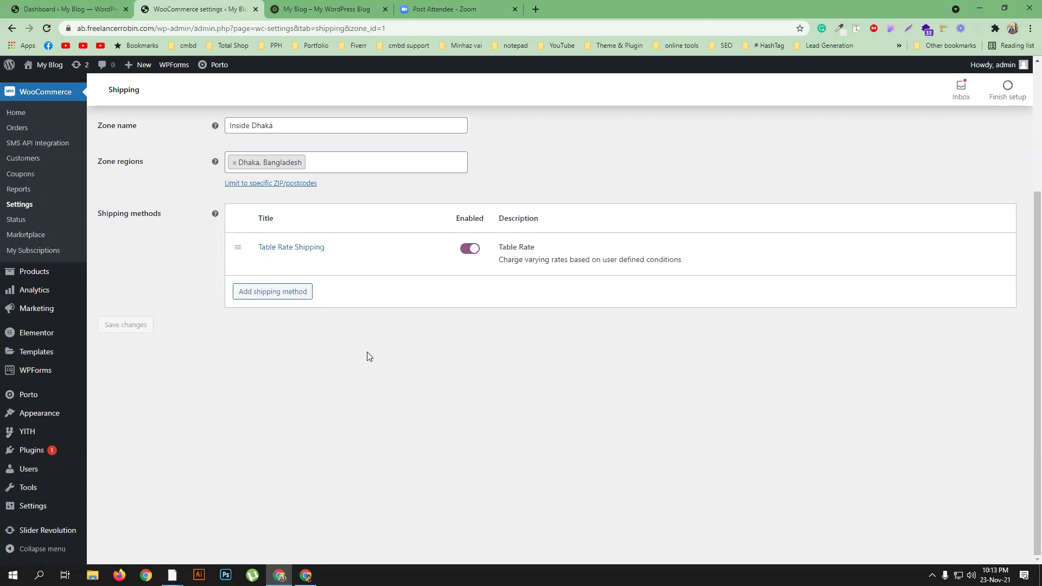
pyautogui.click(264, 262)
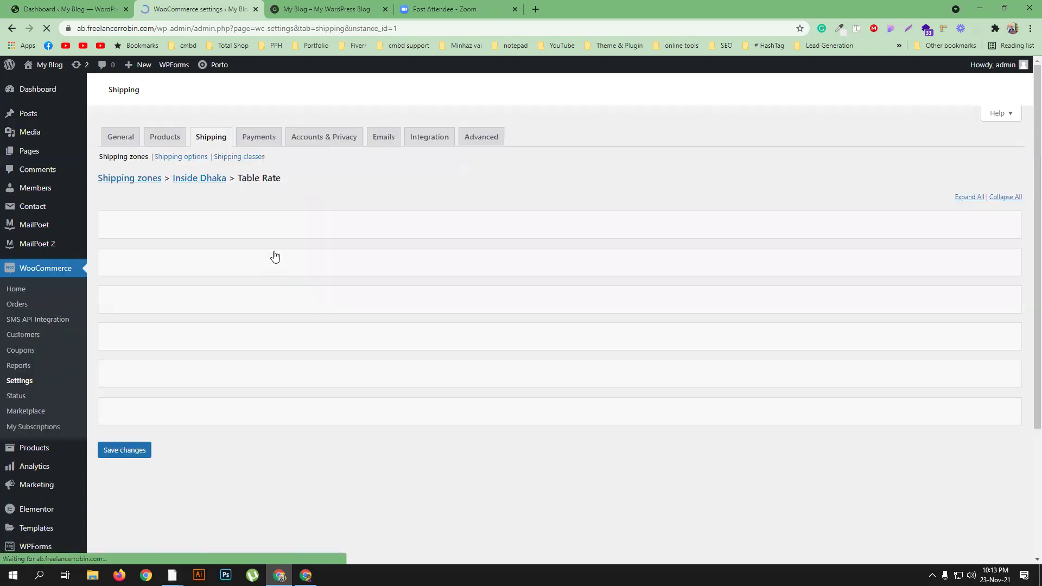
pyautogui.scroll(-3, 326, 301)
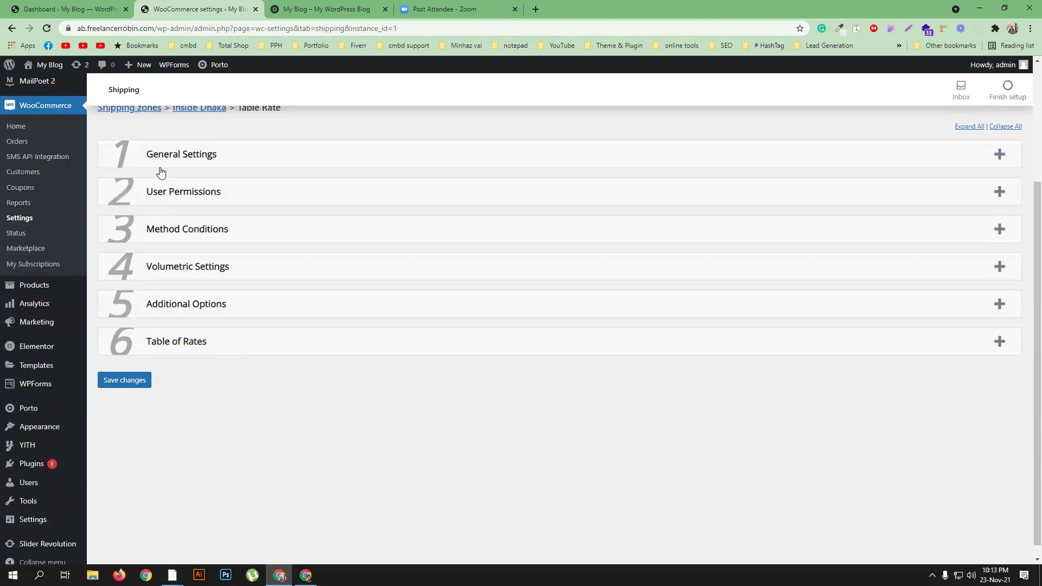
pyautogui.scroll(1, 209, 342)
pyautogui.click(226, 211)
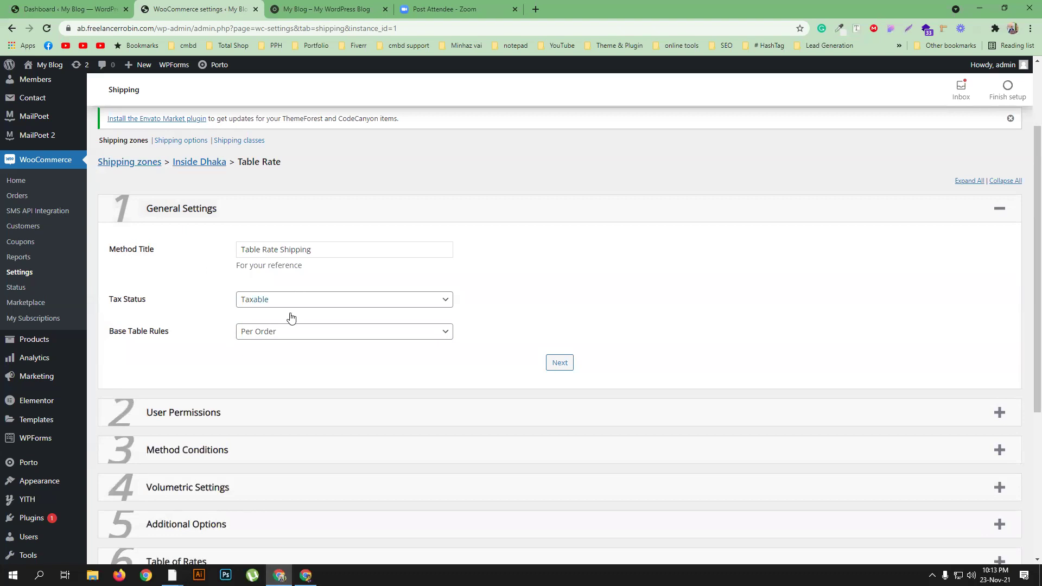
pyautogui.click(426, 301)
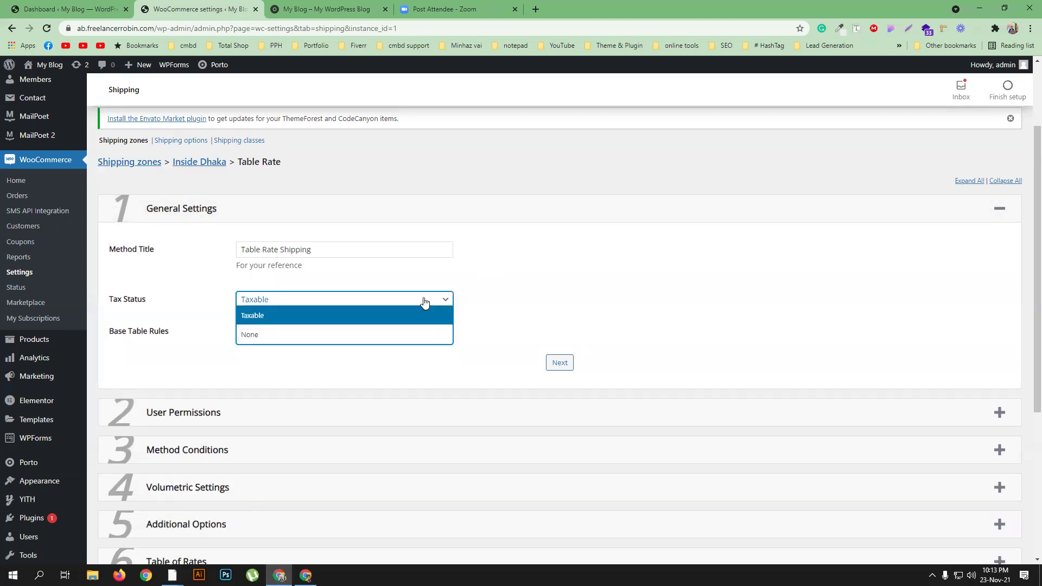
pyautogui.click(416, 332)
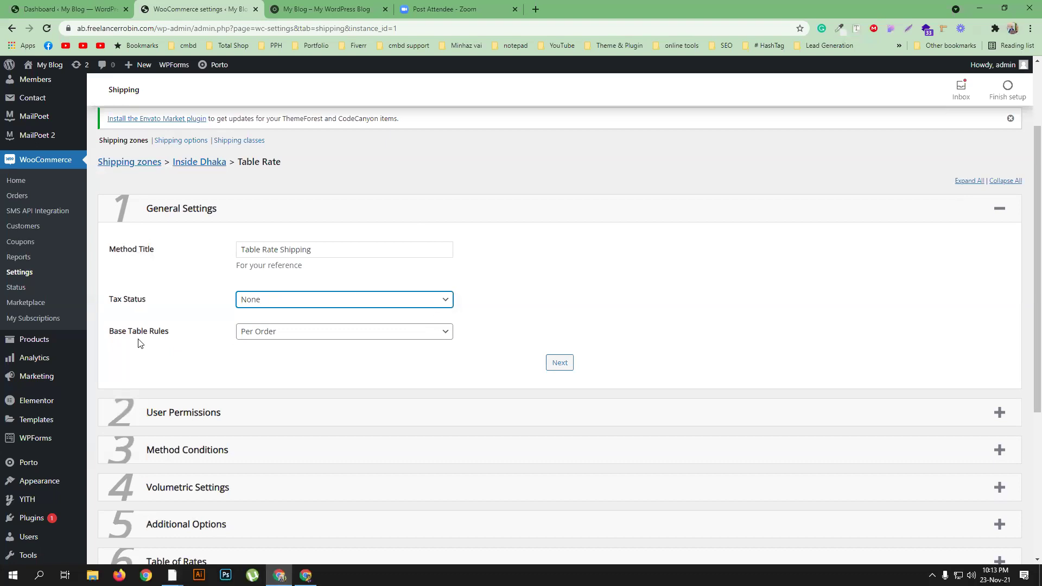
# Review the options available for Base Table Rules in the method's General Settings.
pyautogui.click(294, 335)
pyautogui.click(196, 361)
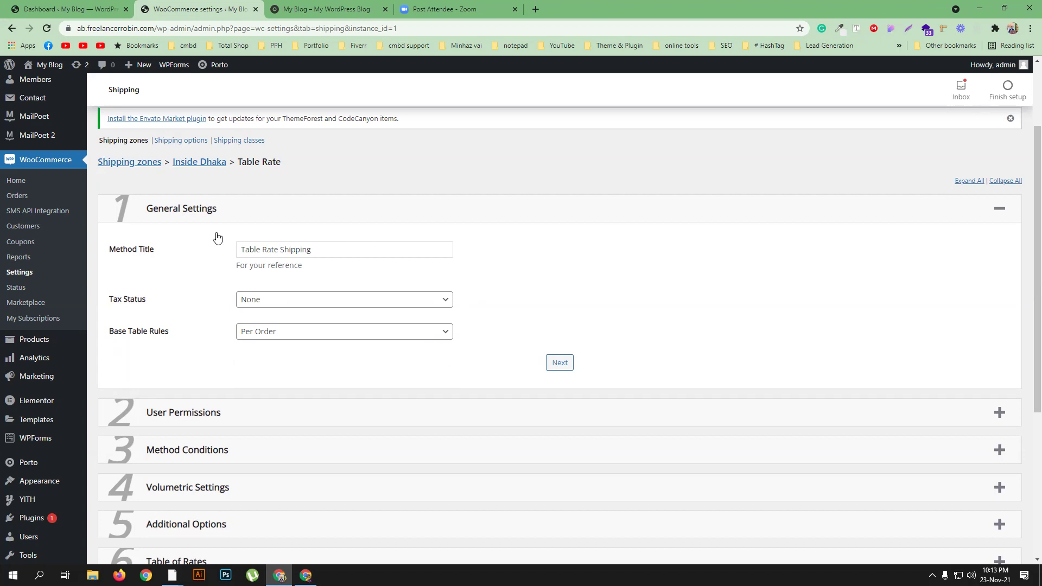
pyautogui.click(288, 332)
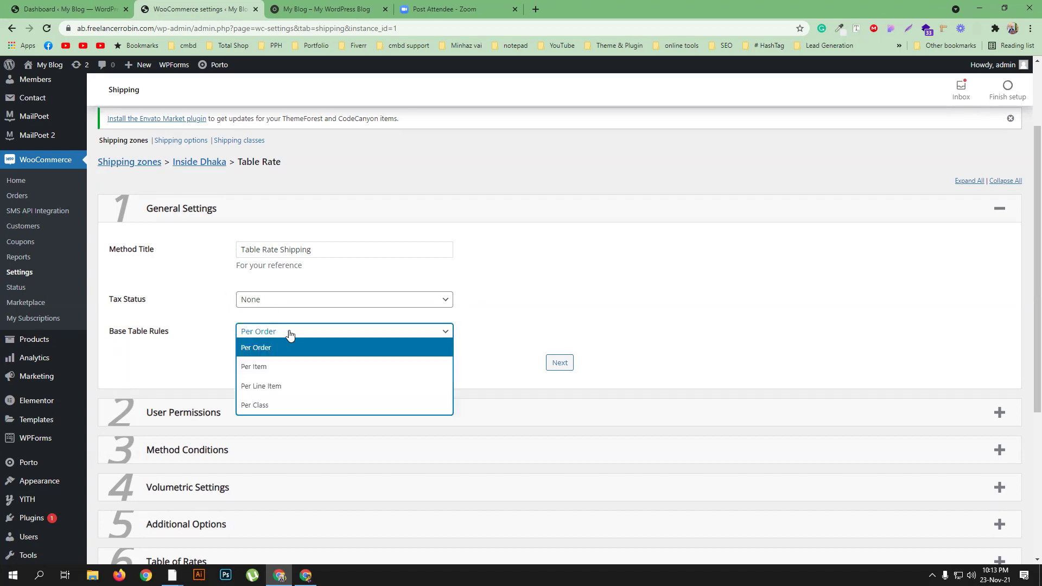
pyautogui.click(183, 364)
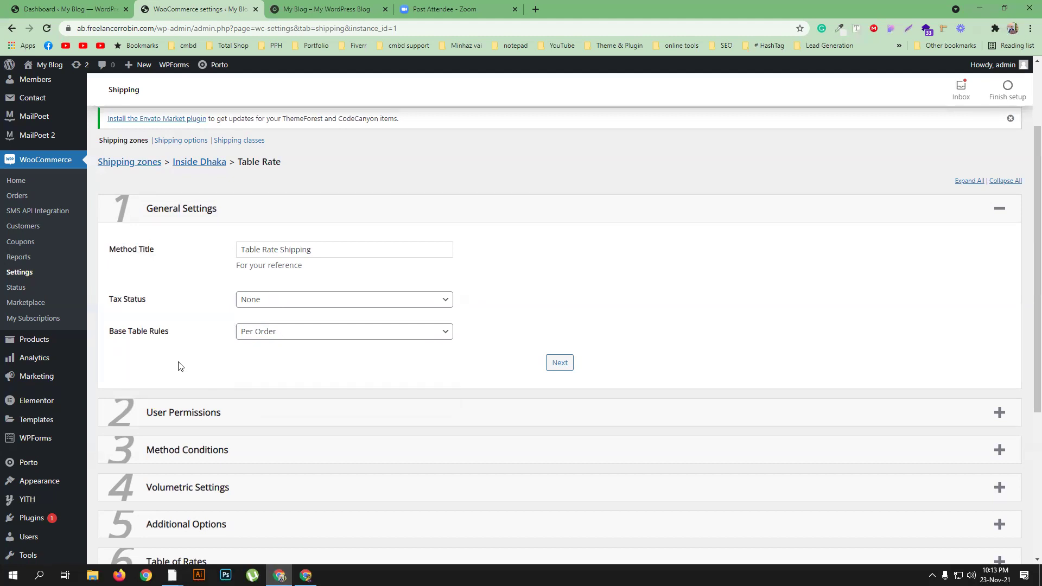
pyautogui.click(338, 337)
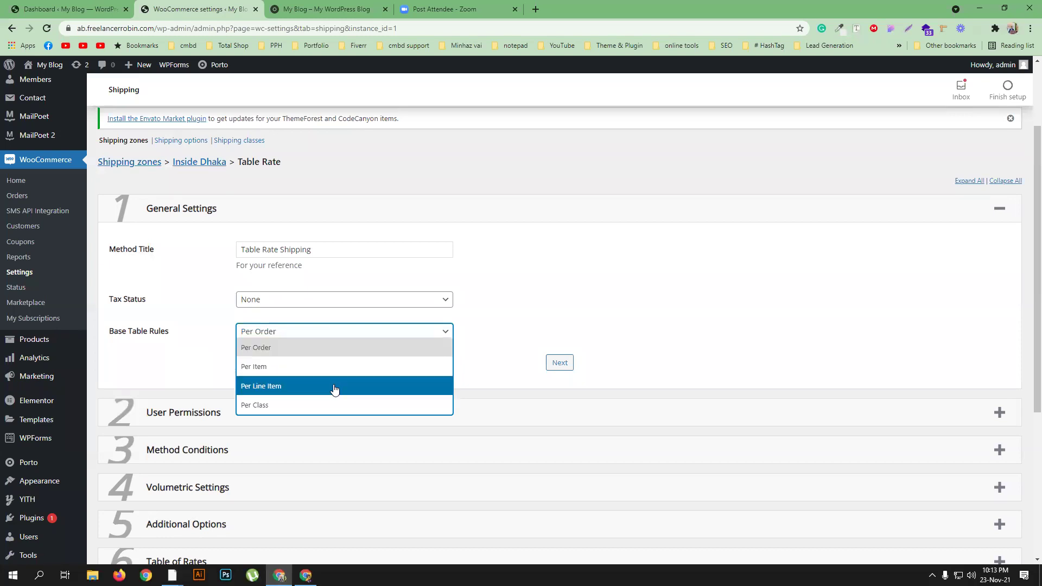
pyautogui.click(185, 364)
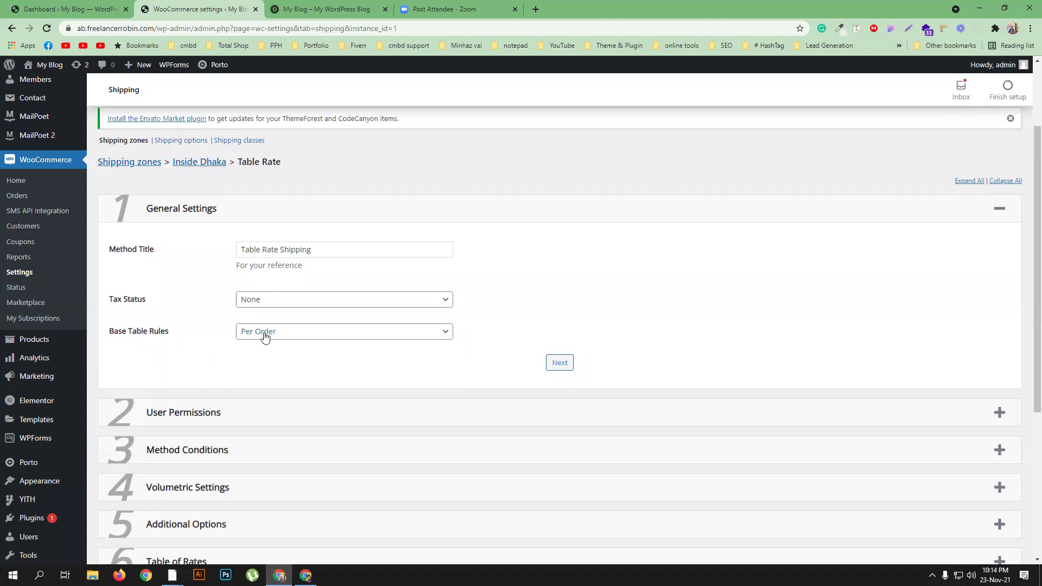
# Expand the User Permissions section and make the shipping options appear for Everyone.
pyautogui.scroll(-1, 565, 307)
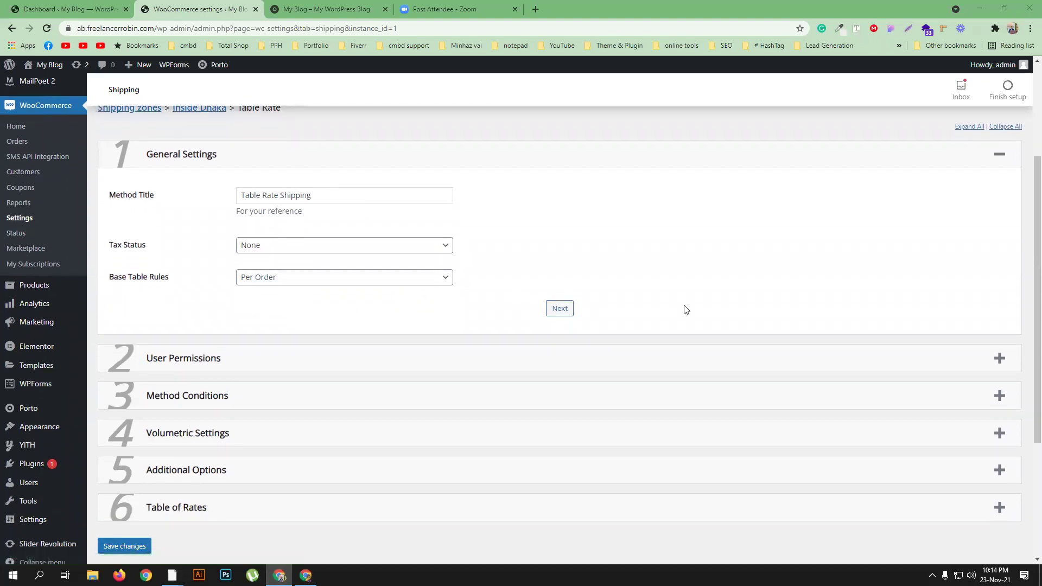
pyautogui.click(1000, 358)
pyautogui.scroll(-2, 529, 334)
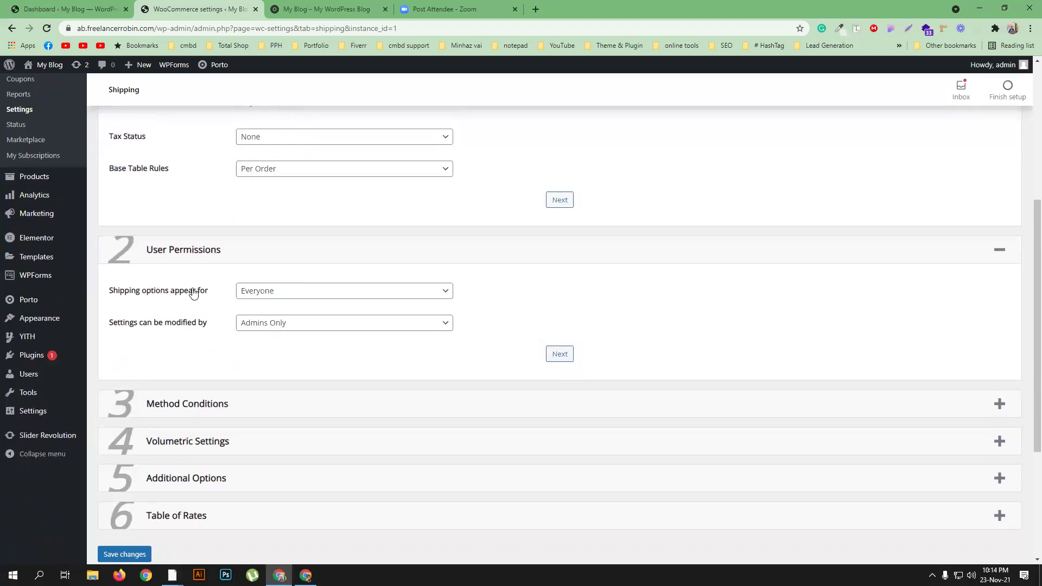
pyautogui.click(312, 295)
pyautogui.click(248, 306)
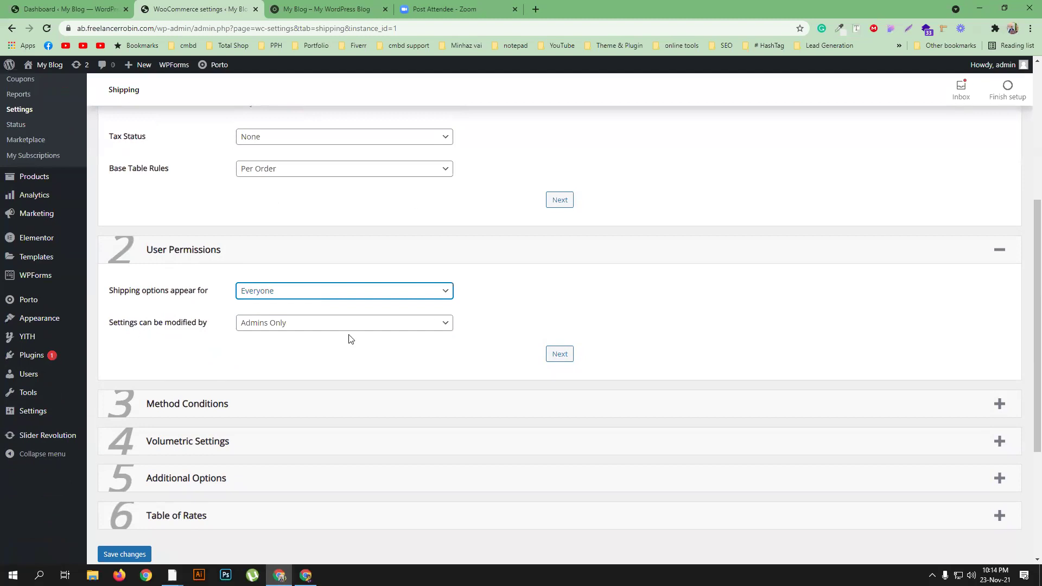
# Expand the Method Conditions section and add a condition of Quantity Greater than (>=) 5.
pyautogui.scroll(-2, 461, 331)
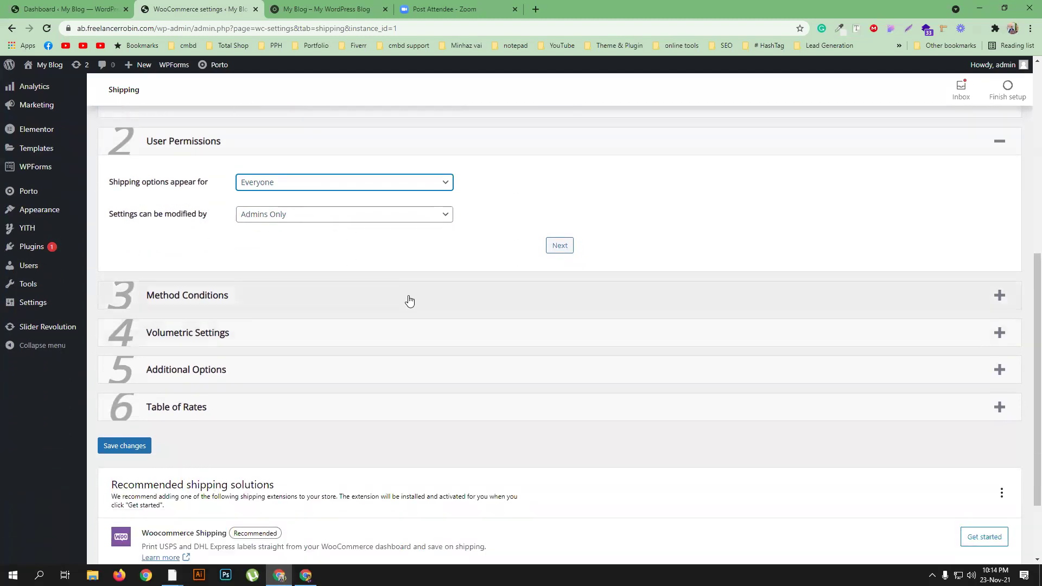
pyautogui.click(407, 297)
pyautogui.scroll(-2, 402, 283)
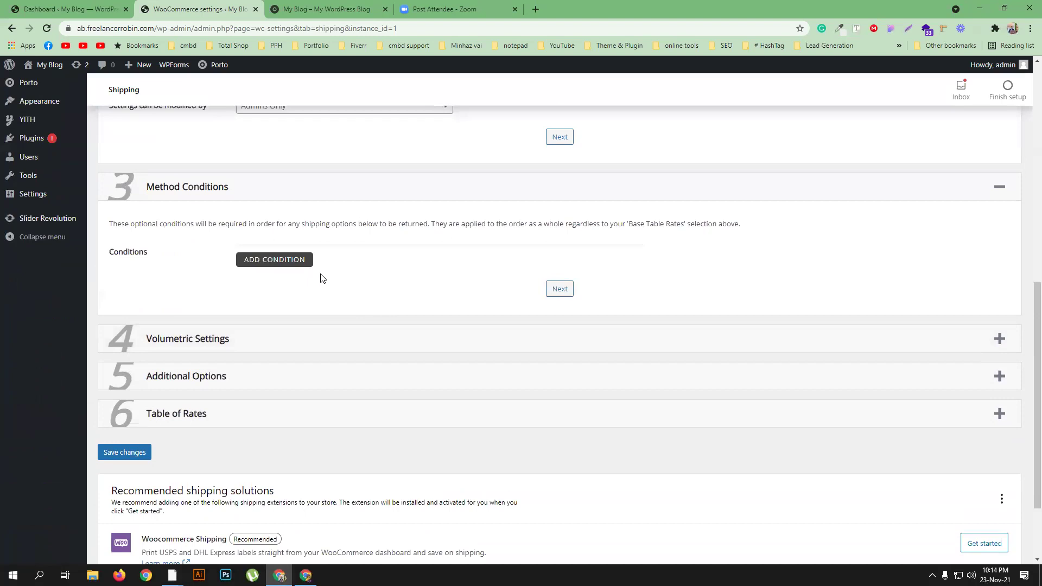
pyautogui.click(275, 261)
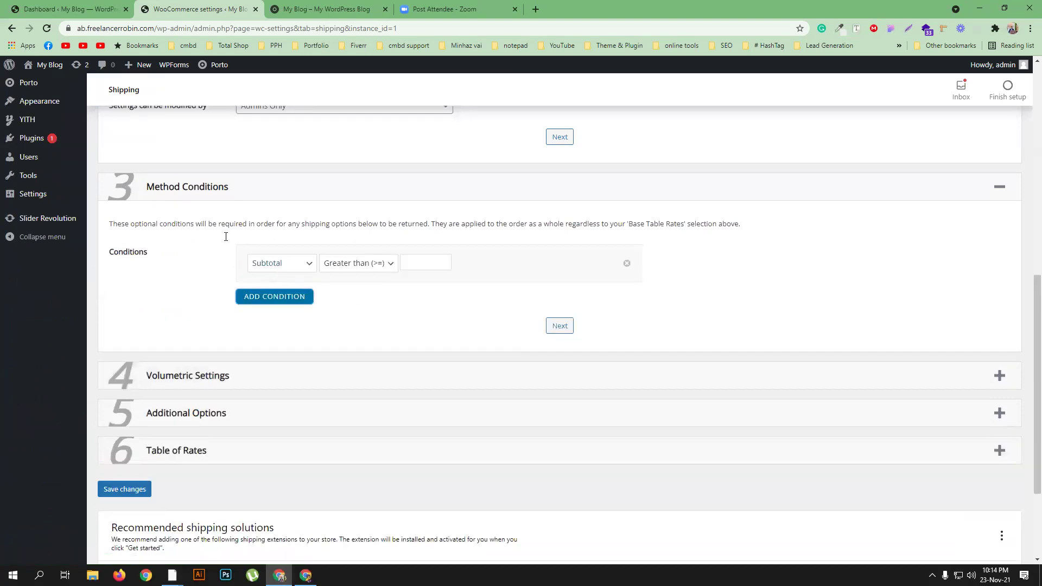
pyautogui.scroll(-1, 197, 384)
pyautogui.scroll(1, 399, 258)
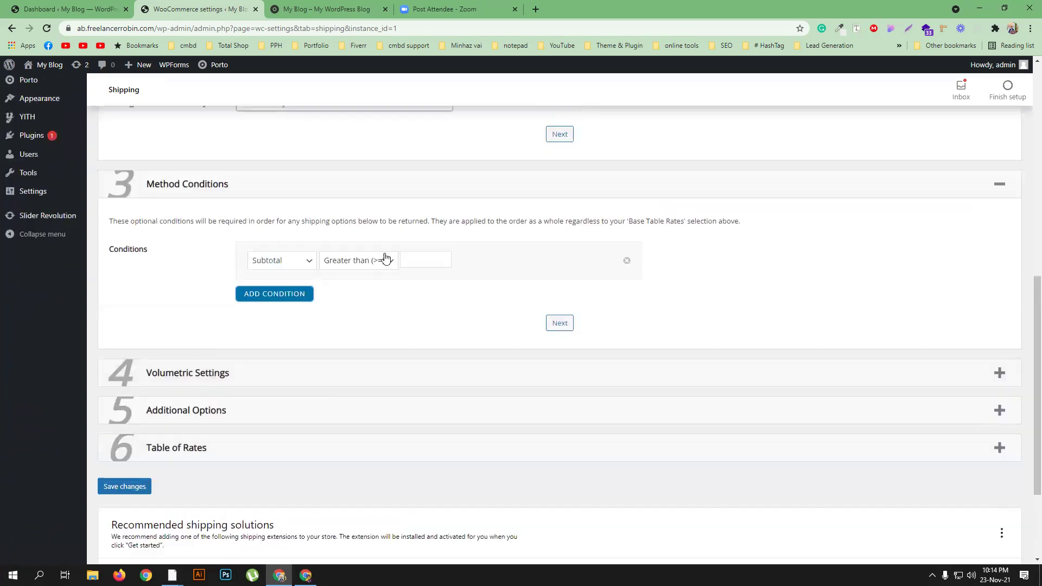
pyautogui.click(293, 265)
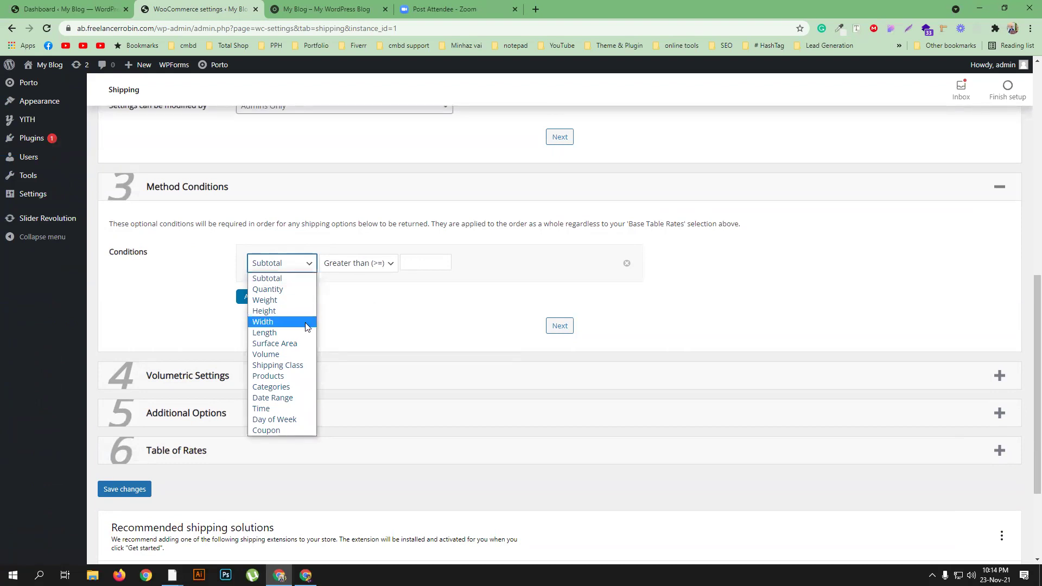
pyautogui.click(286, 289)
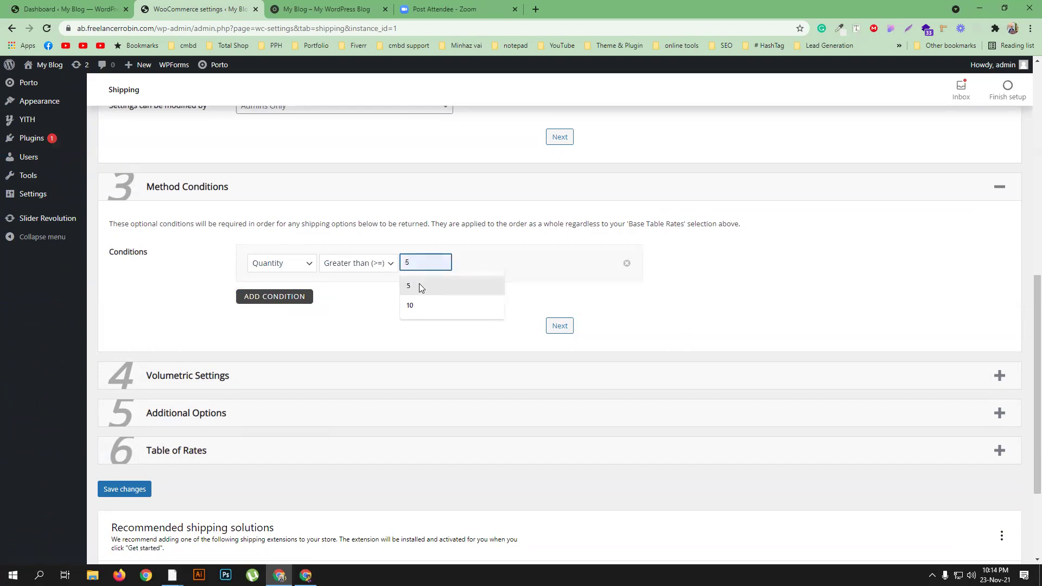
pyautogui.click(419, 287)
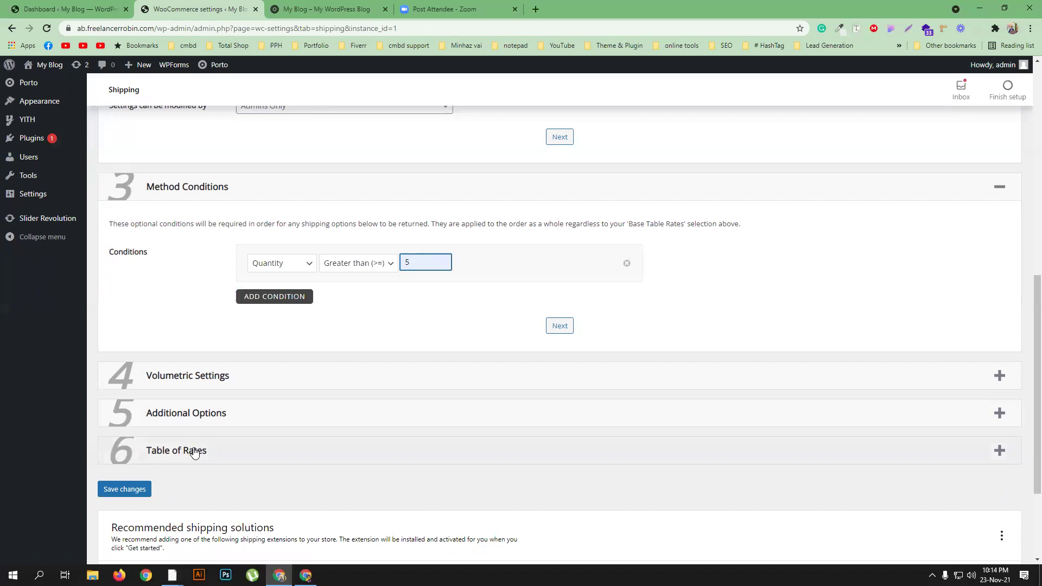
# Remove the quantity condition from Method Conditions.
pyautogui.click(627, 263)
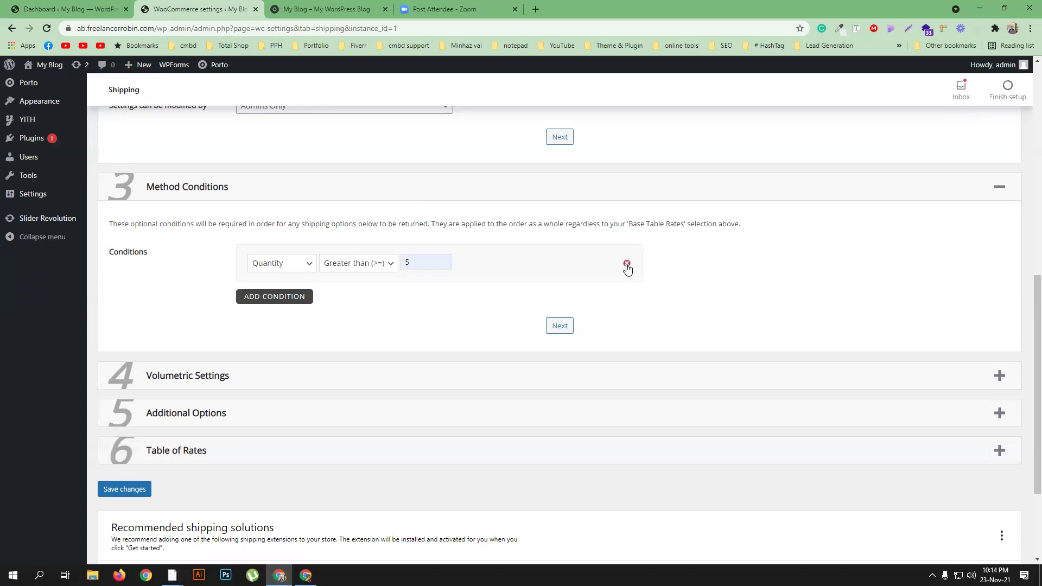
pyautogui.click(574, 101)
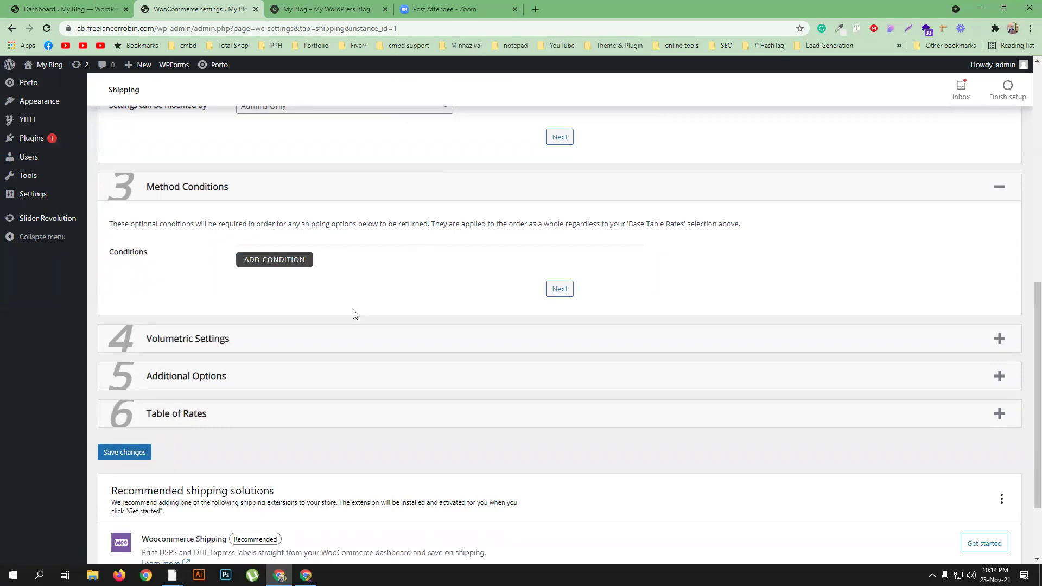
# Review the Volumetric Number, Operand and Exclude Weight options in Volumetric Settings, and collapse the section.
pyautogui.scroll(-1, 352, 299)
pyautogui.click(302, 291)
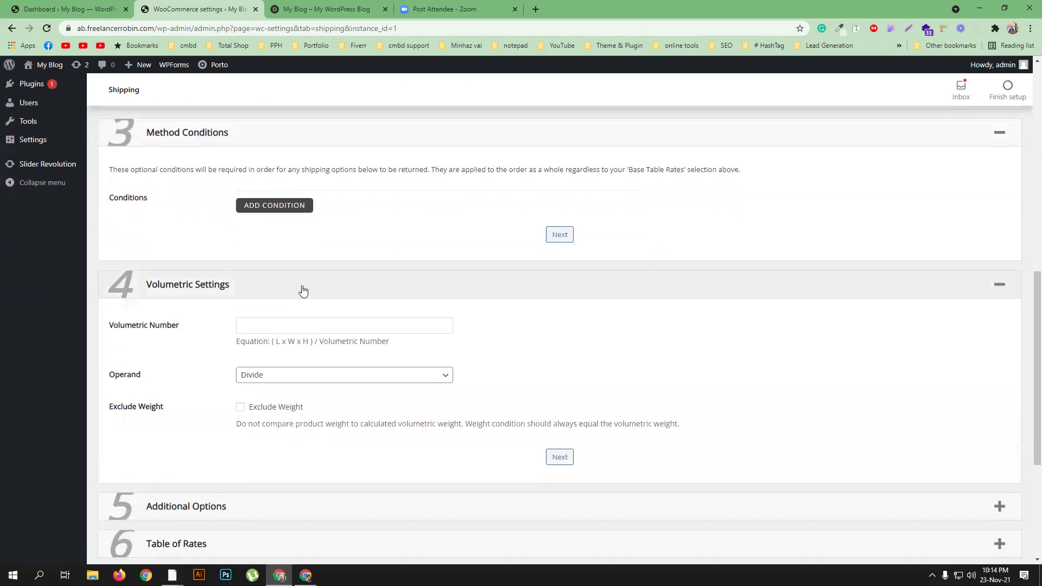
pyautogui.scroll(-2, 336, 290)
pyautogui.scroll(-1, 336, 290)
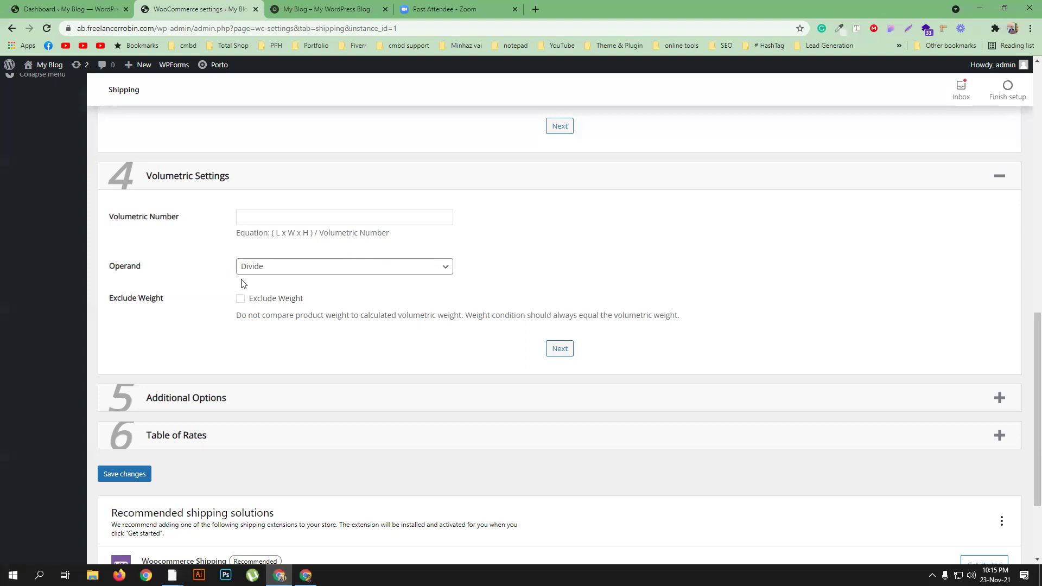
pyautogui.click(290, 219)
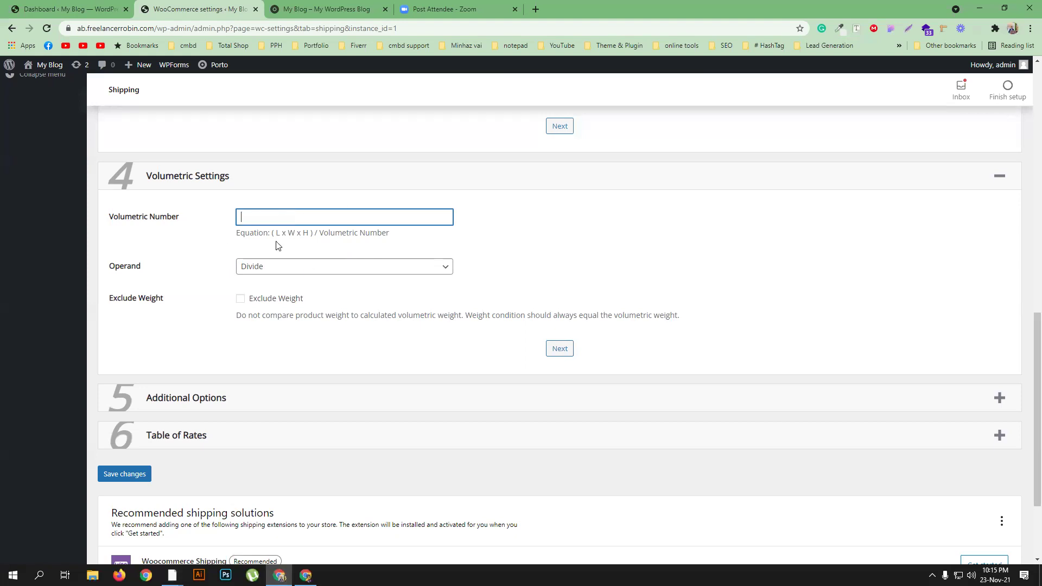
pyautogui.click(305, 270)
pyautogui.click(513, 254)
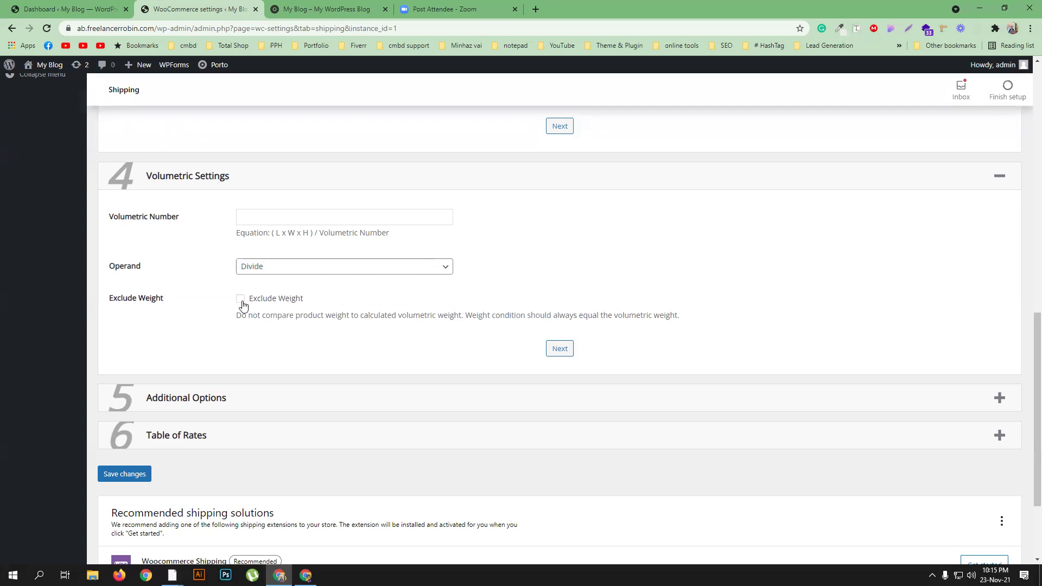
pyautogui.click(287, 183)
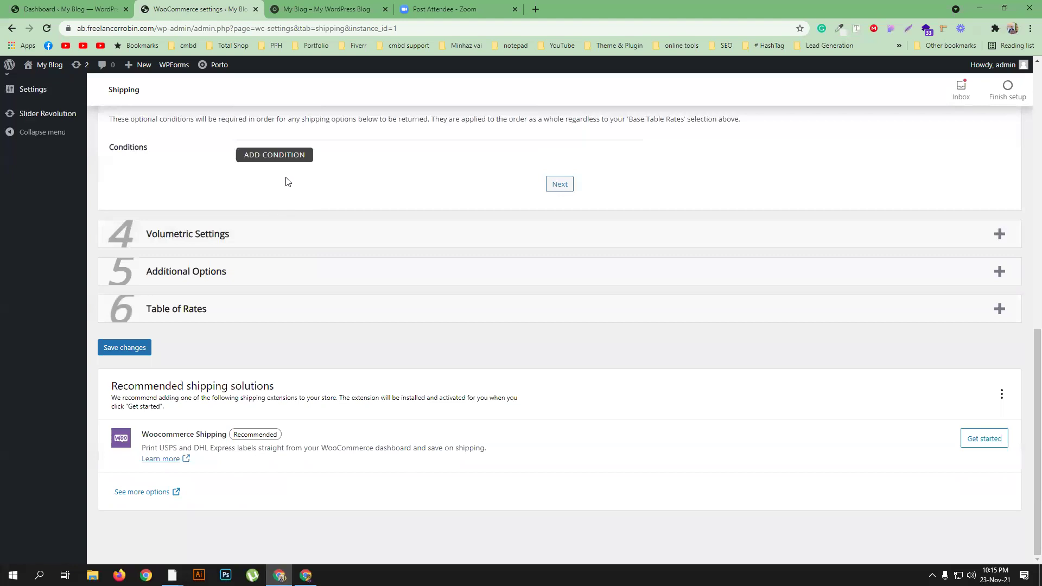
# Review the checkboxes in Additional Options, and collapse that section along with Method Conditions.
pyautogui.click(255, 279)
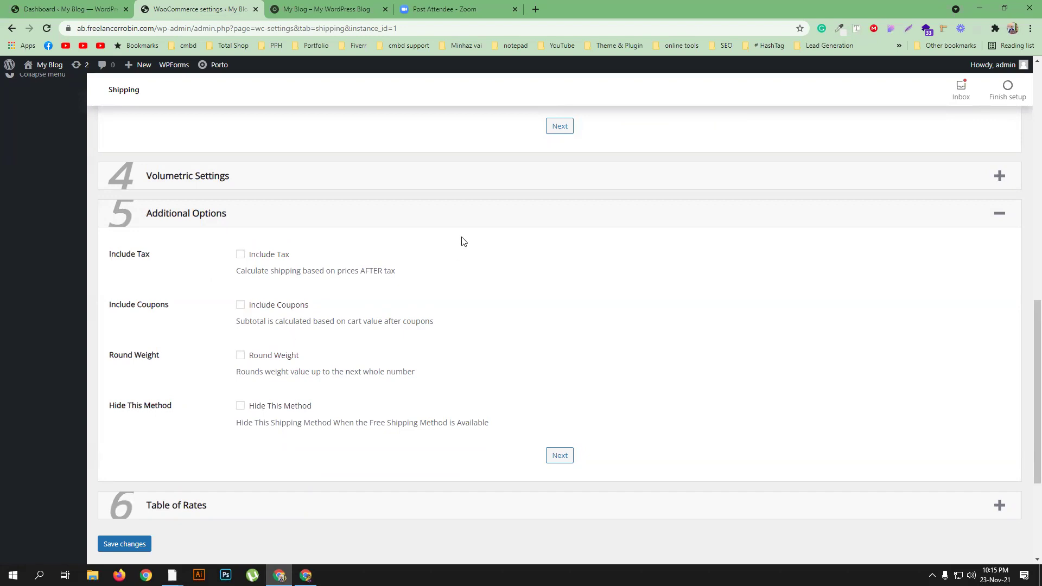
pyautogui.scroll(-2, 366, 389)
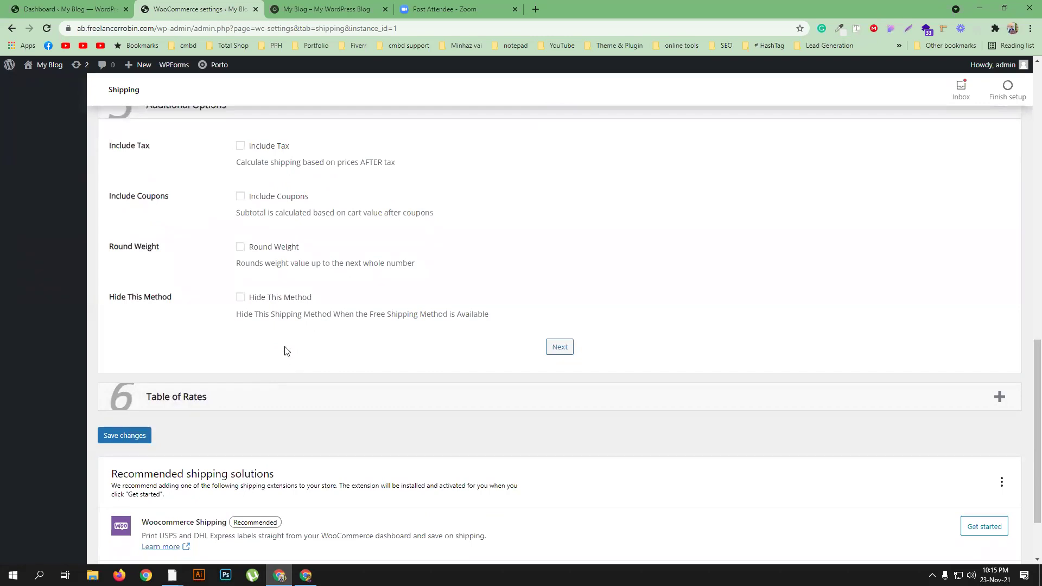
pyautogui.scroll(1, 294, 337)
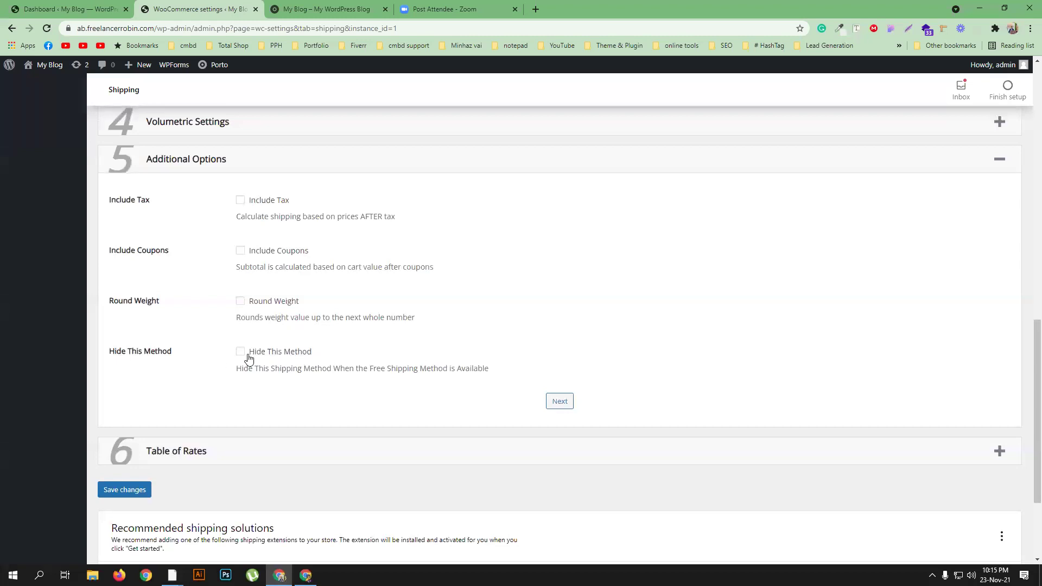
pyautogui.click(432, 169)
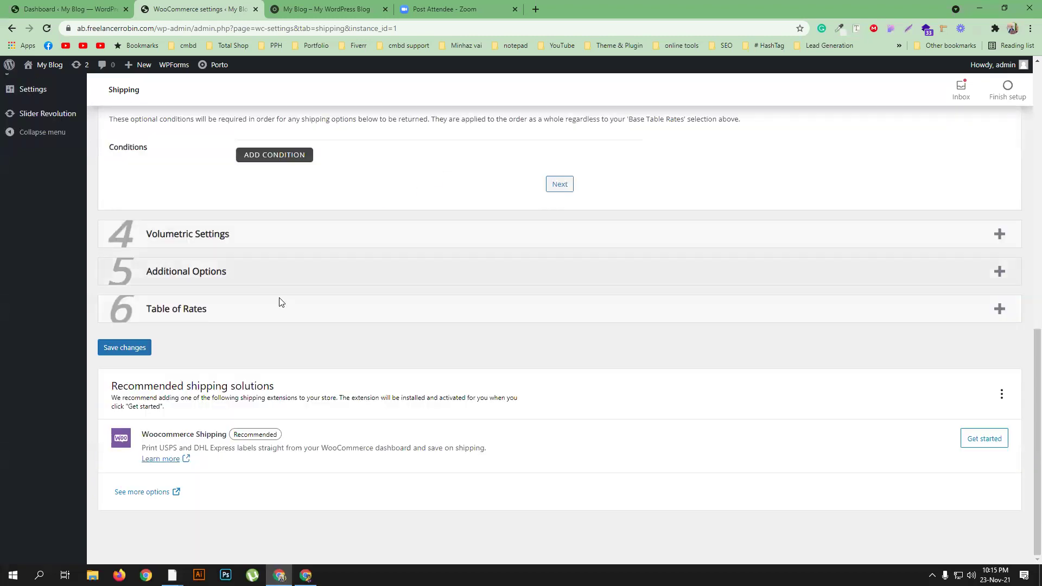
pyautogui.scroll(3, 315, 282)
pyautogui.click(333, 241)
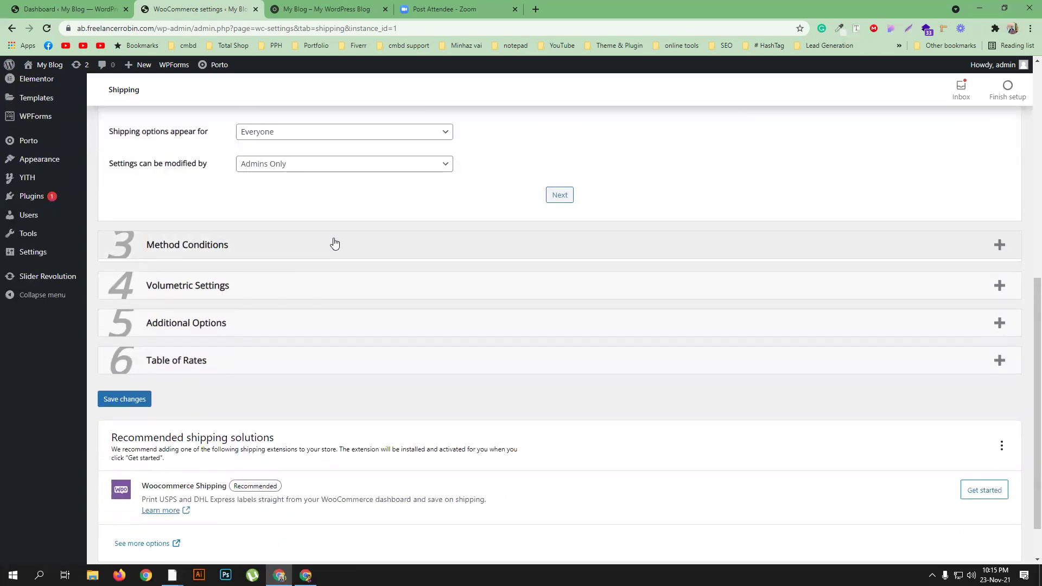
# Expand the Table of Rates section and set the number of customer shipping options to 1.
pyautogui.click(248, 309)
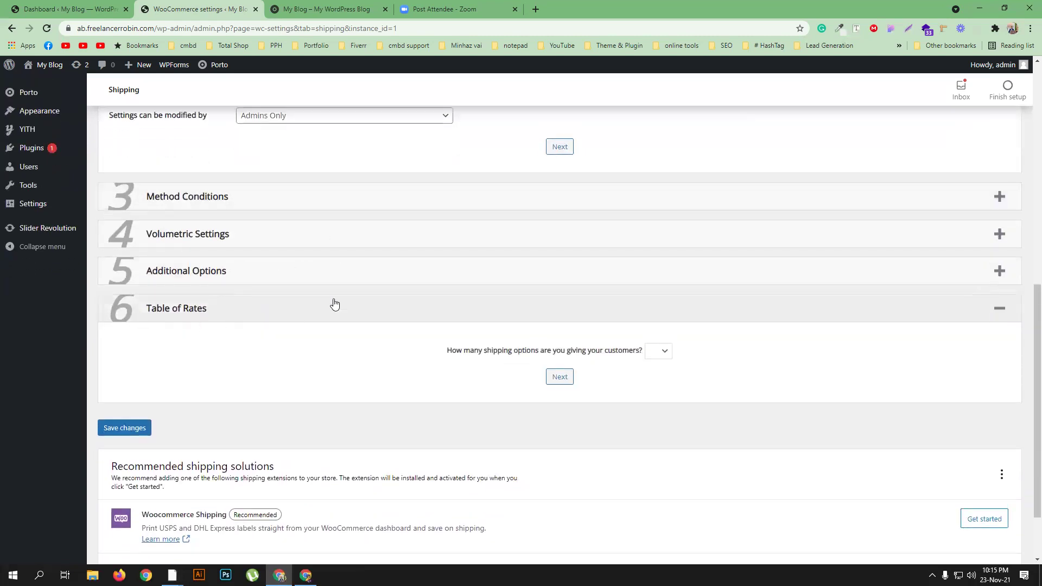
pyautogui.scroll(-2, 546, 300)
pyautogui.click(656, 271)
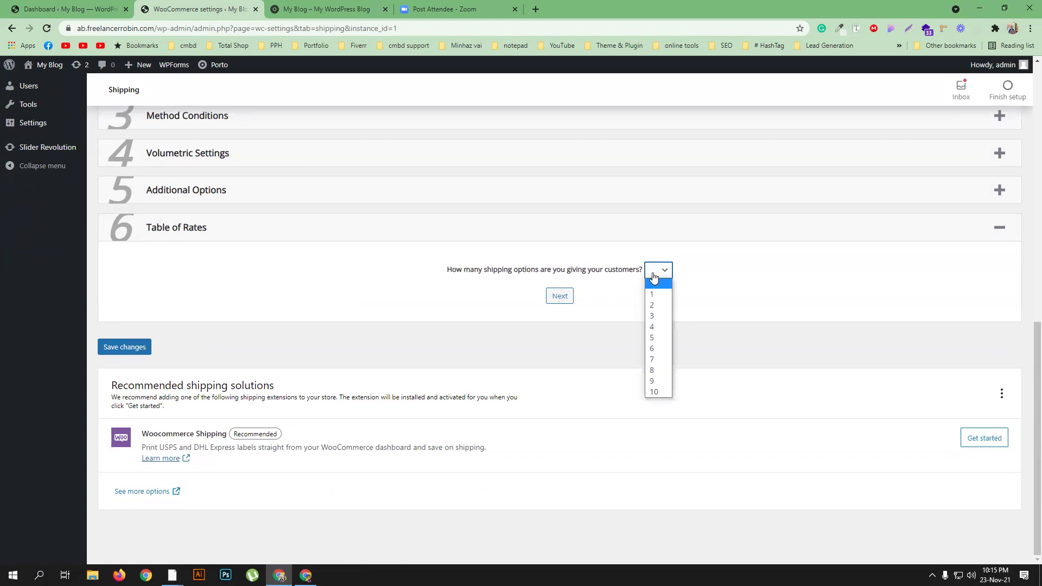
pyautogui.click(654, 293)
pyautogui.click(561, 297)
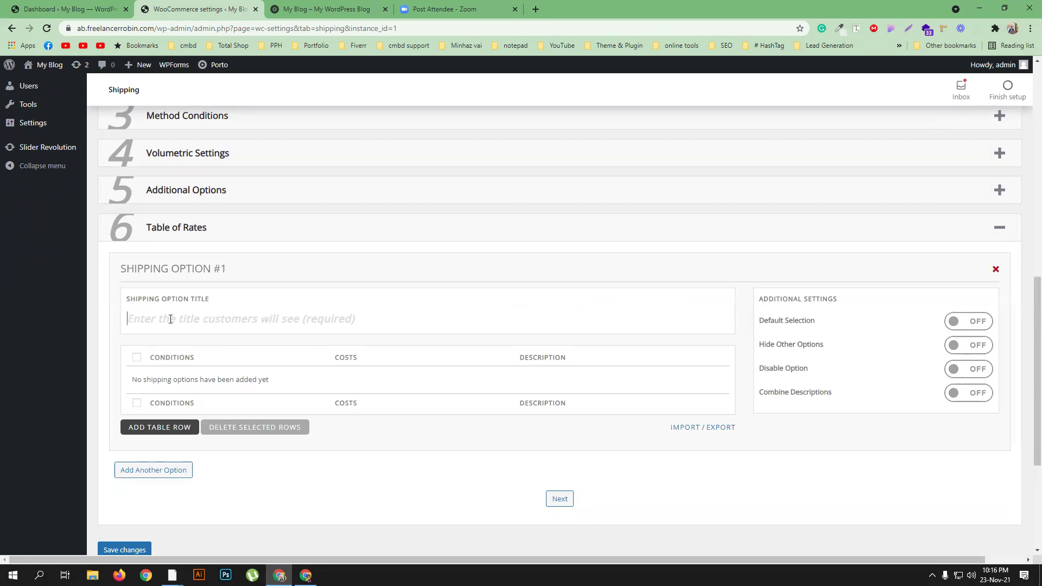
# Title the first shipping option "Shipping Charge".
pyautogui.write('Shi')
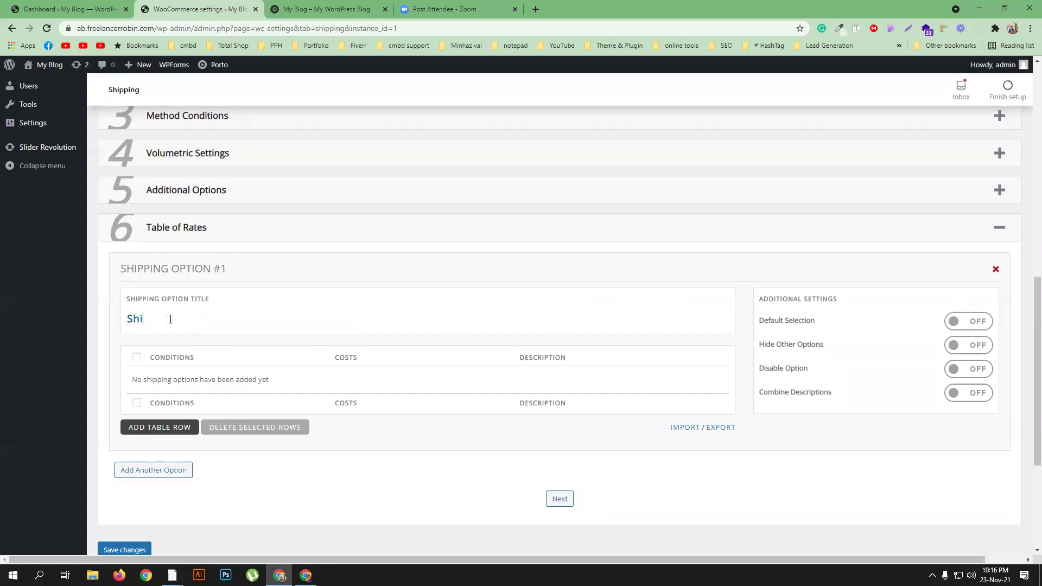
pyautogui.write('pping Charge')
pyautogui.scroll(-3, 310, 314)
# Add a table row with the condition Subtotal Greater than (>=) 100 and a cost of 10.
pyautogui.click(159, 265)
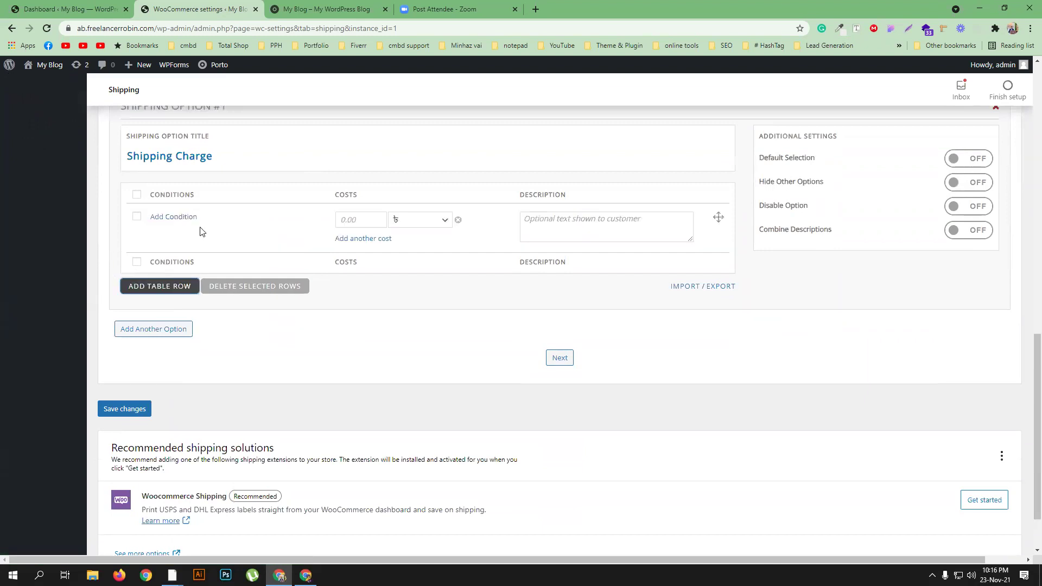
pyautogui.click(184, 218)
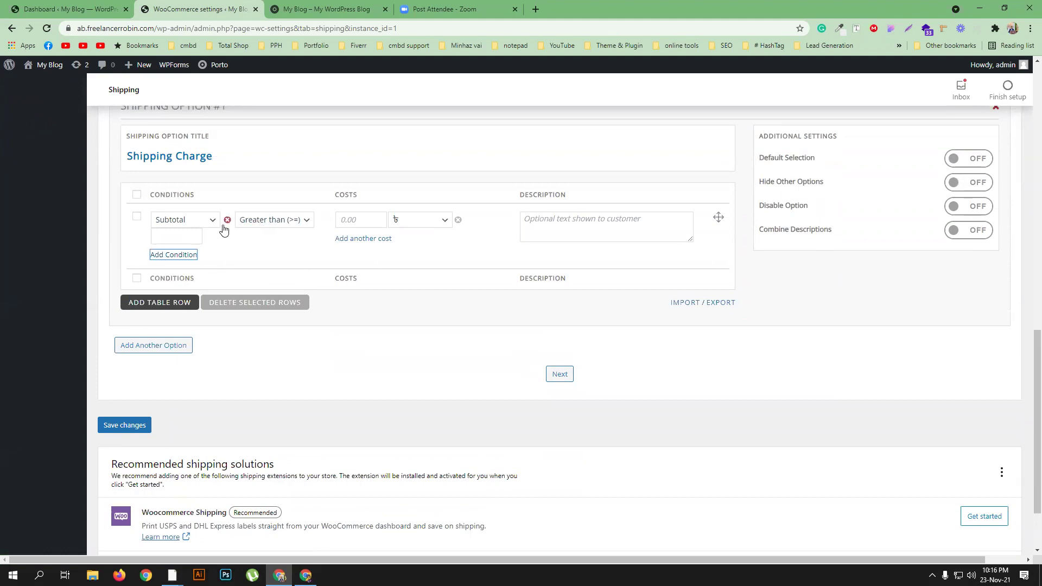
pyautogui.click(180, 235)
pyautogui.write('100')
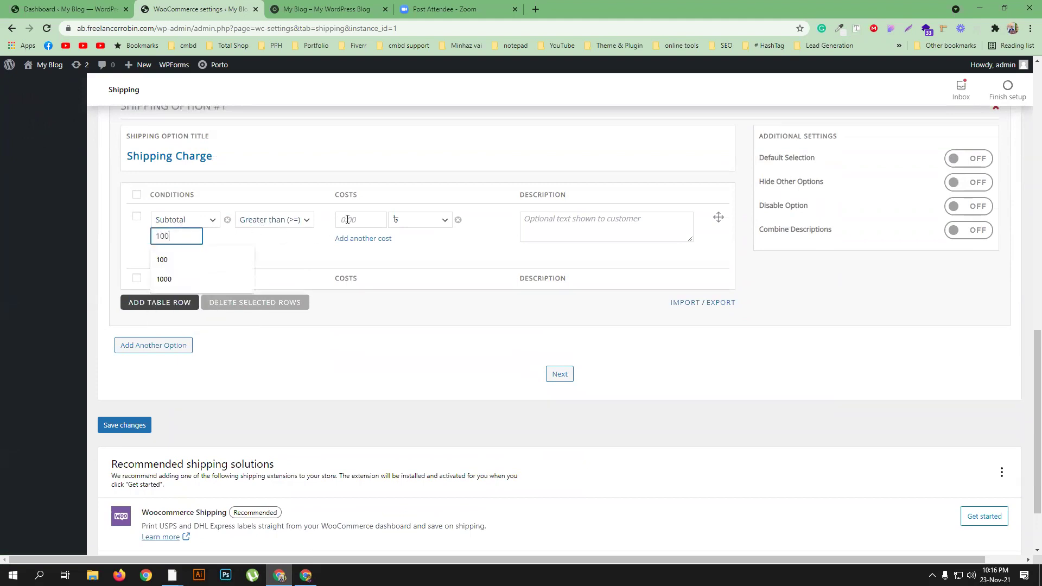
pyautogui.click(347, 219)
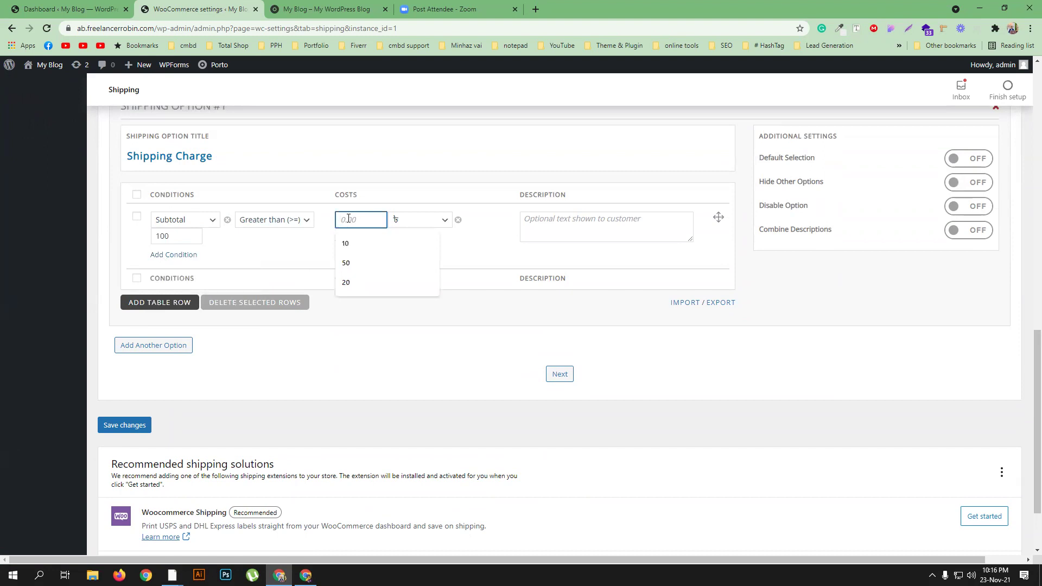
pyautogui.write('10')
pyautogui.click(288, 249)
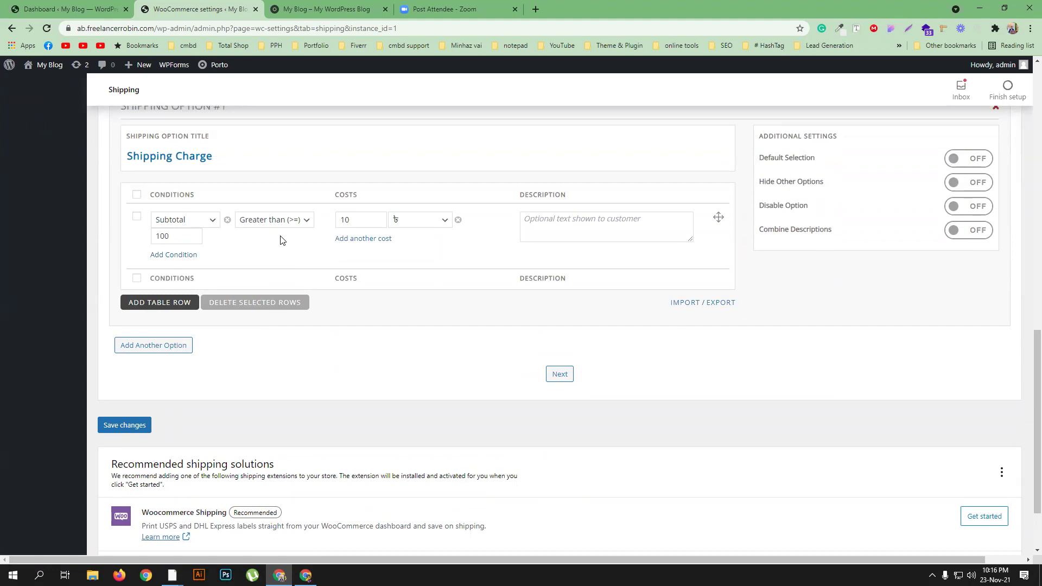
# Set the row's subtotal condition value to 200.
pyautogui.scroll(10, 326, 263)
pyautogui.scroll(-8, 328, 274)
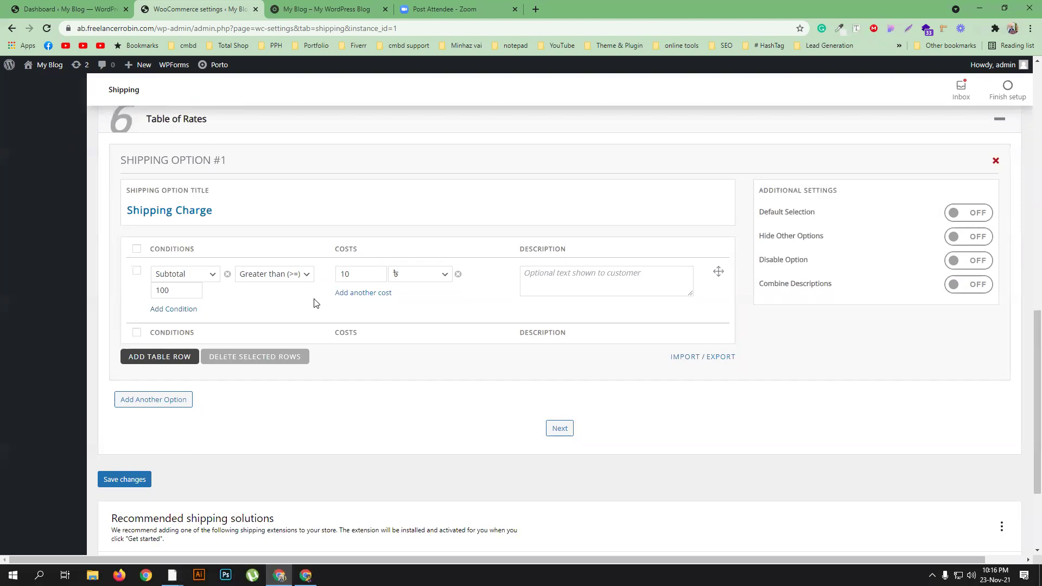
pyautogui.click(171, 291)
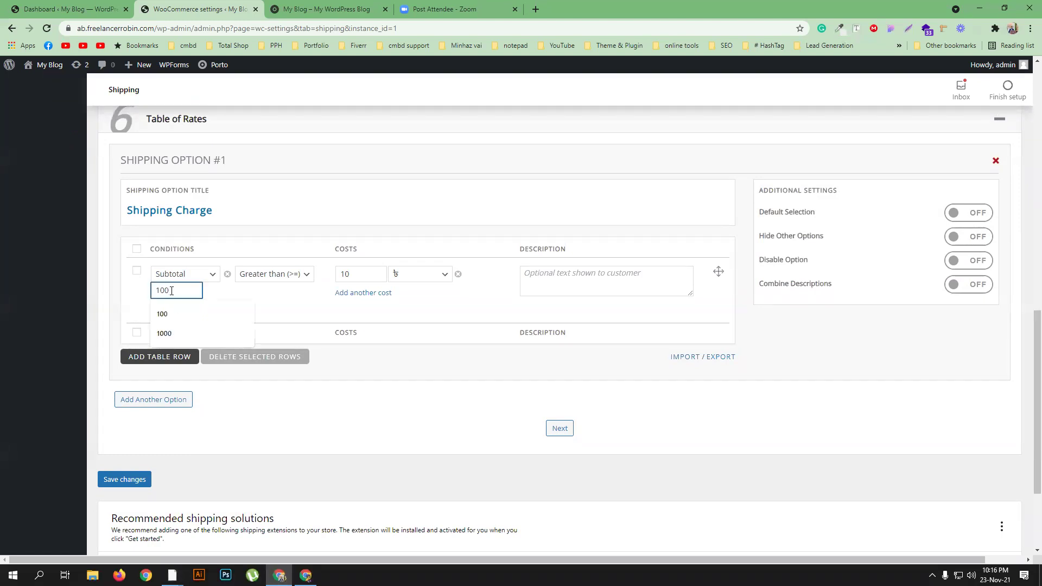
pyautogui.write('0')
pyautogui.doubleClick(181, 290)
pyautogui.write('200')
pyautogui.click(259, 311)
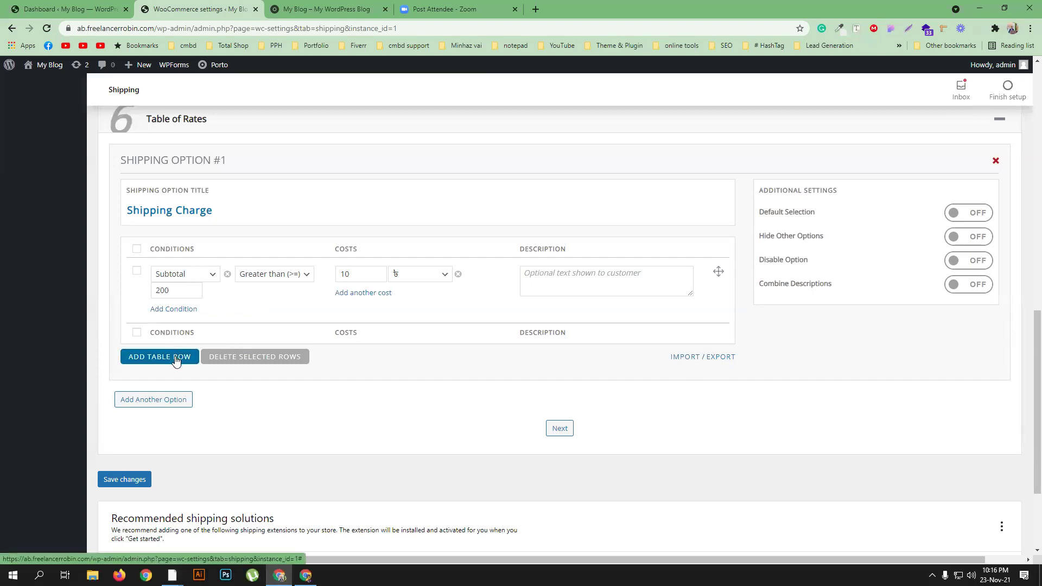
# Add a second shipping option and give it the same title as the first, "Shipping Charge".
pyautogui.click(166, 401)
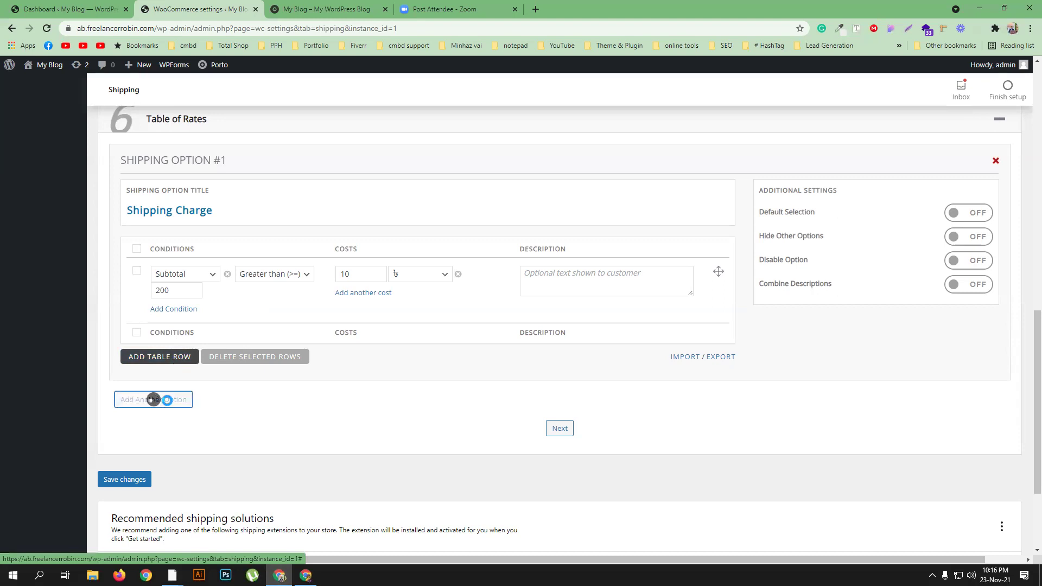
pyautogui.tripleClick(187, 215)
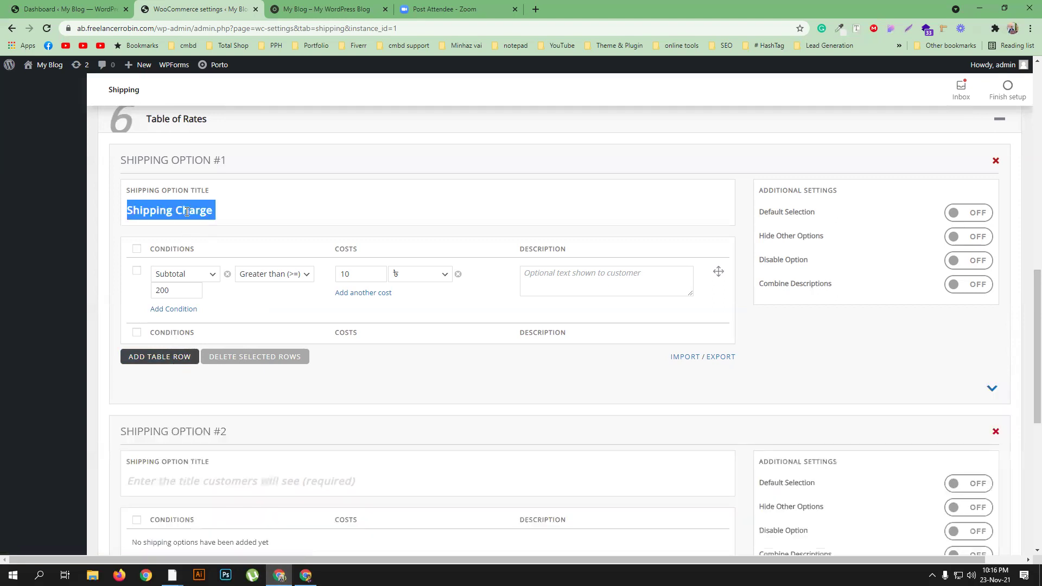
pyautogui.rightClick(187, 213)
pyautogui.click(214, 252)
pyautogui.scroll(-2, 190, 326)
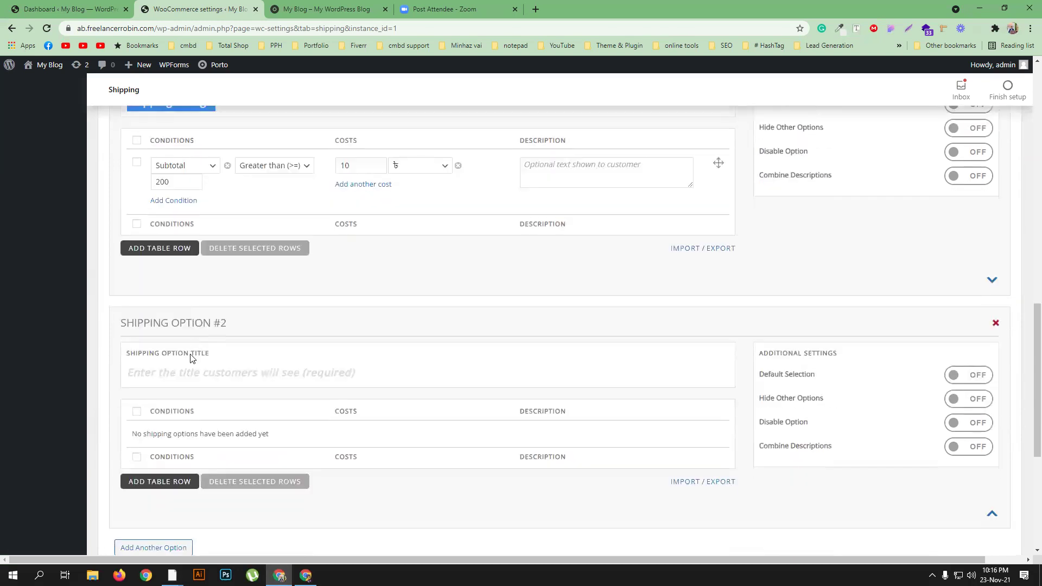
pyautogui.rightClick(190, 359)
pyautogui.rightClick(154, 373)
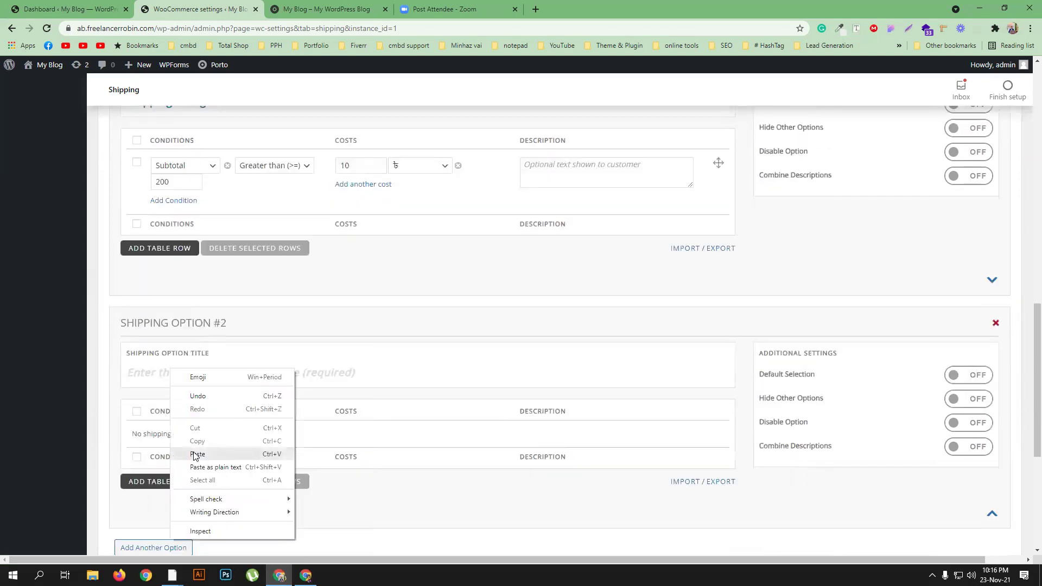
pyautogui.click(195, 455)
# Add a table row with one condition to the second shipping option.
pyautogui.scroll(-1, 218, 404)
pyautogui.click(159, 428)
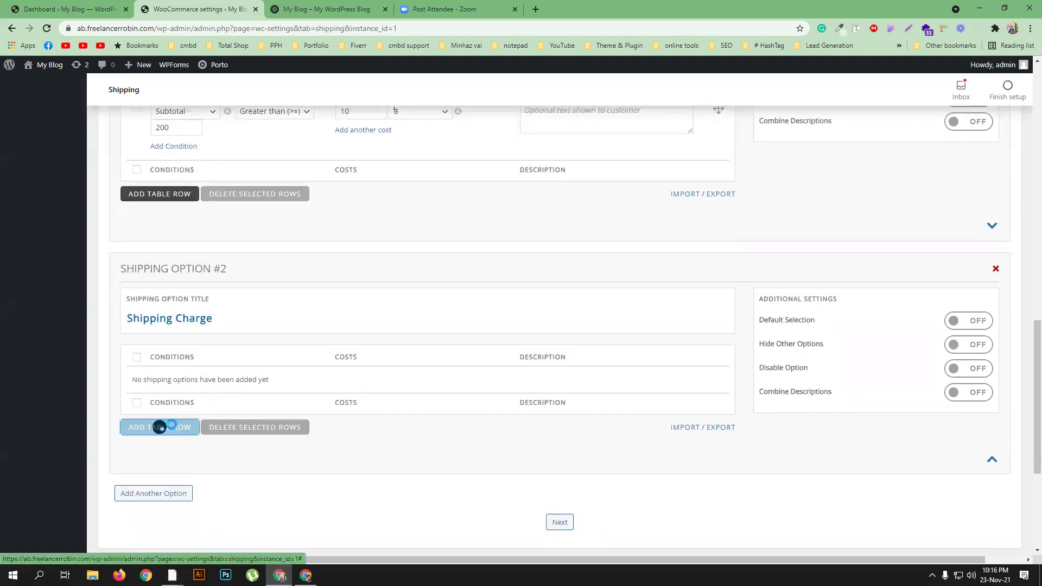
pyautogui.scroll(-3, 204, 393)
pyautogui.click(173, 216)
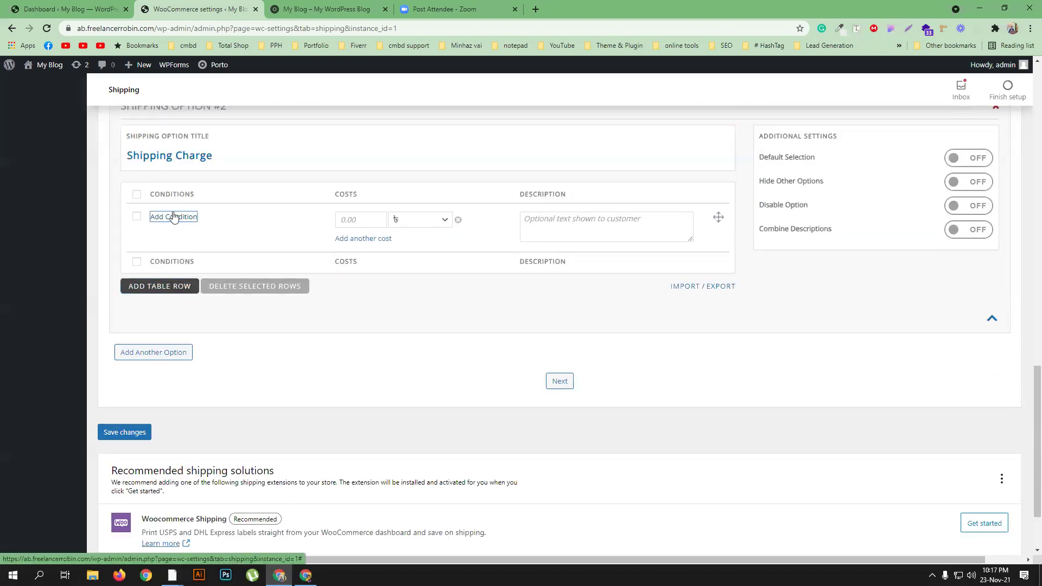
pyautogui.click(175, 218)
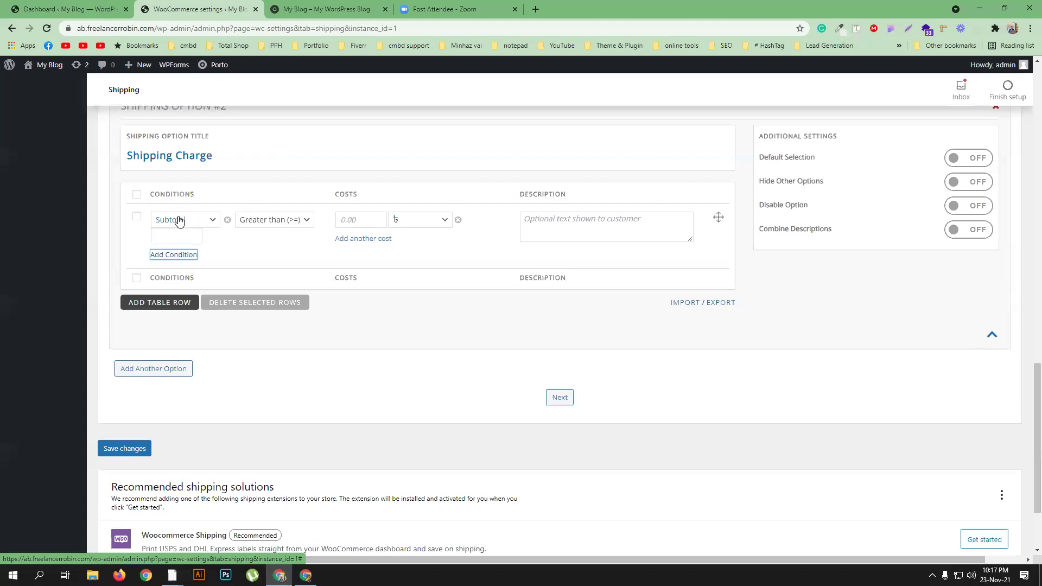
# Try the Products condition type on the second option's row and browse the selectable products.
pyautogui.click(179, 220)
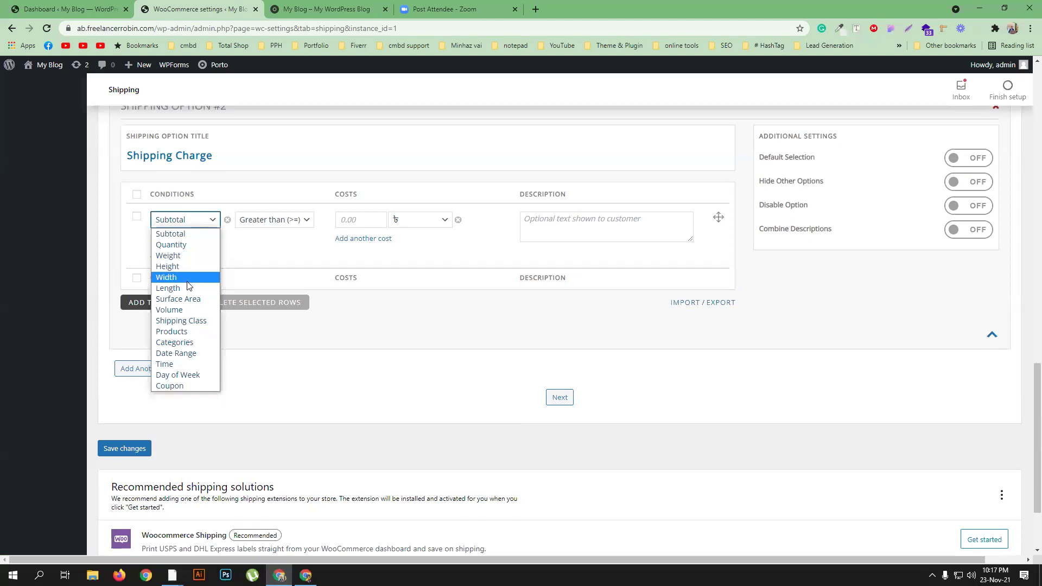
pyautogui.click(190, 334)
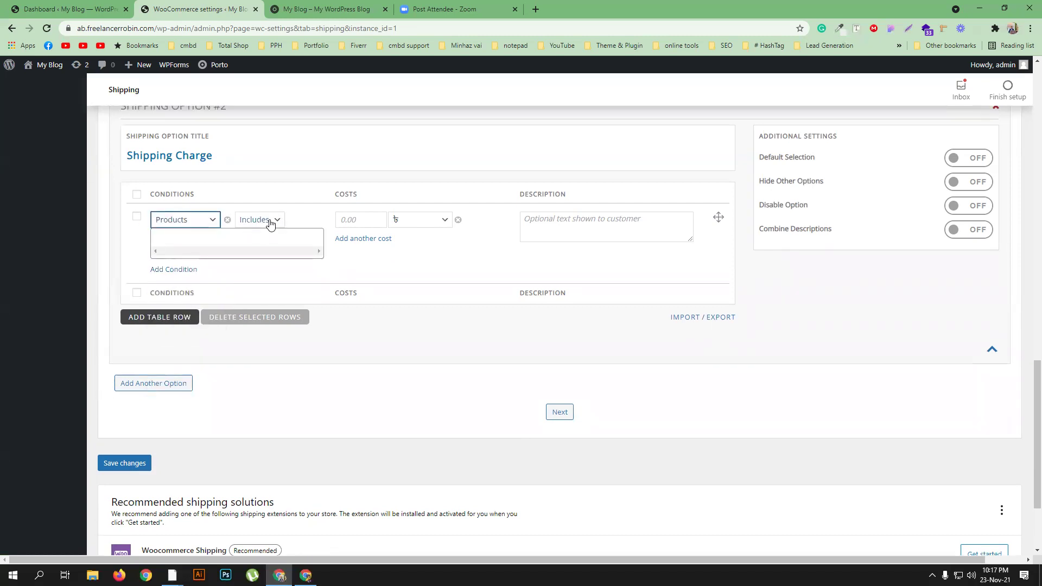
pyautogui.click(221, 238)
pyautogui.scroll(-4, 204, 305)
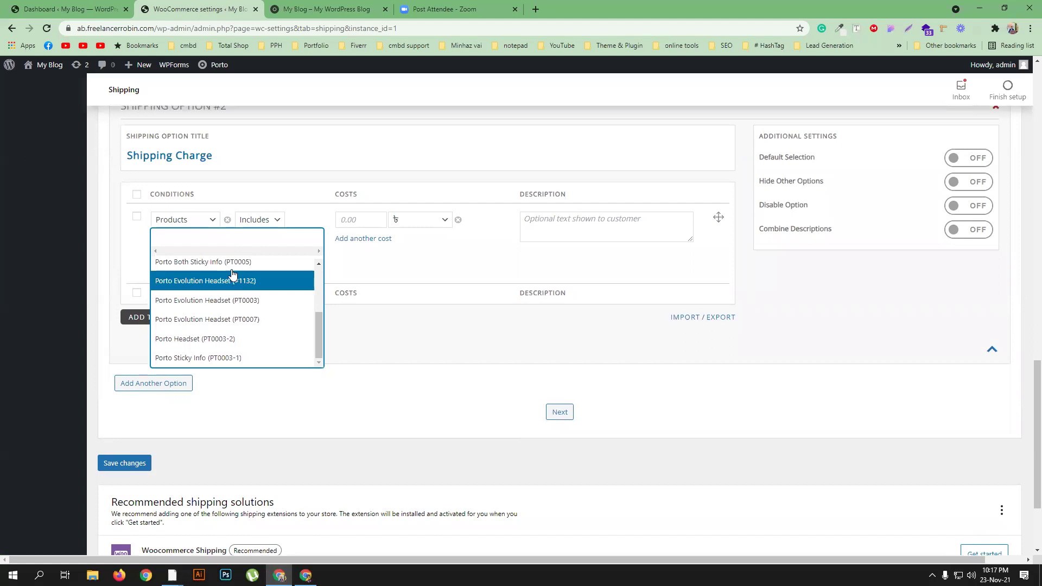
# Set the second option's row to the condition Subtotal Less than (<=) 199 with a cost of 20.
pyautogui.click(209, 221)
pyautogui.click(209, 221)
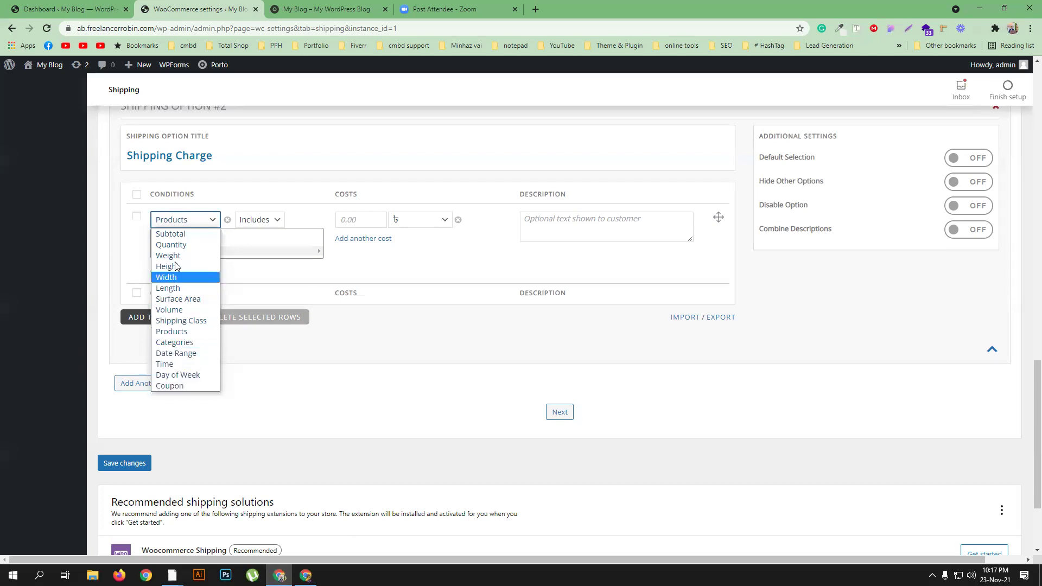
pyautogui.click(166, 232)
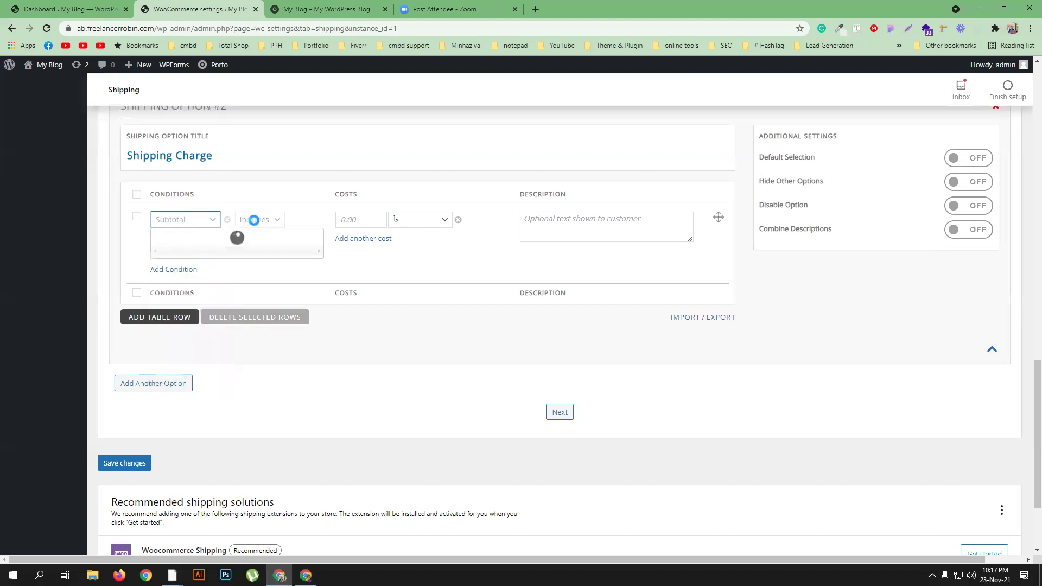
pyautogui.click(266, 220)
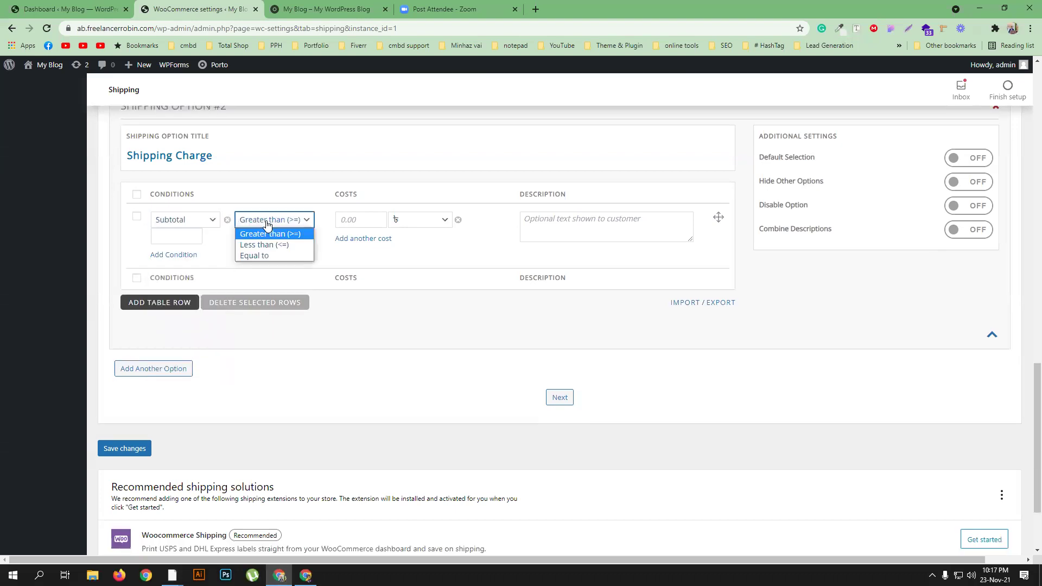
pyautogui.click(266, 245)
pyautogui.click(172, 237)
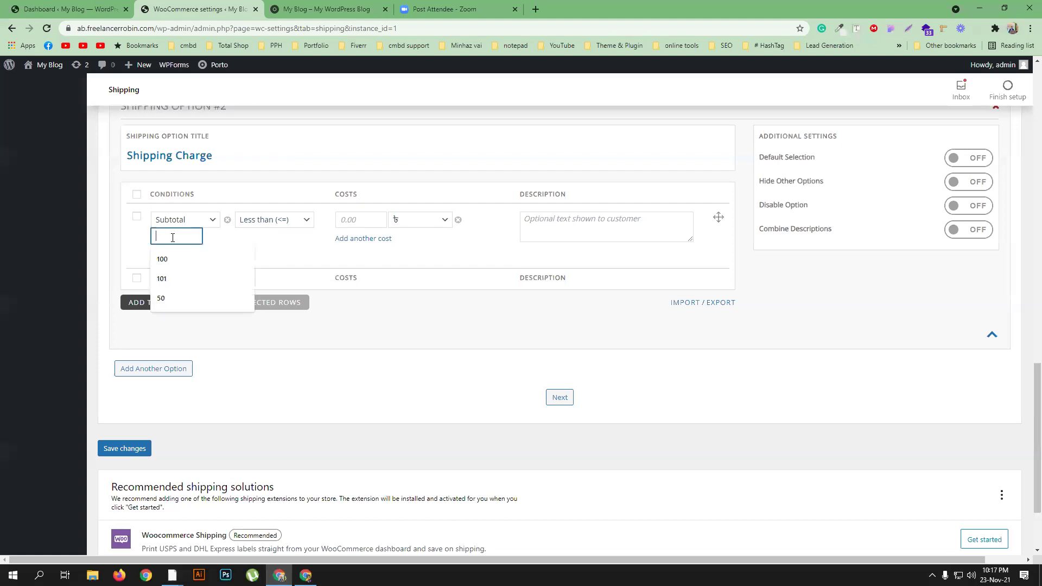
pyautogui.write('199')
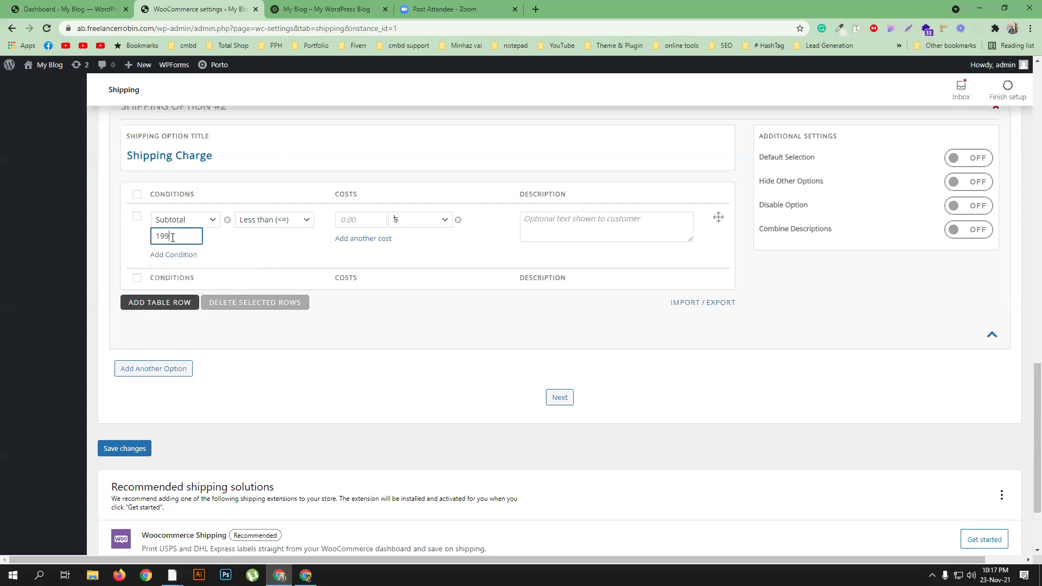
pyautogui.click(361, 215)
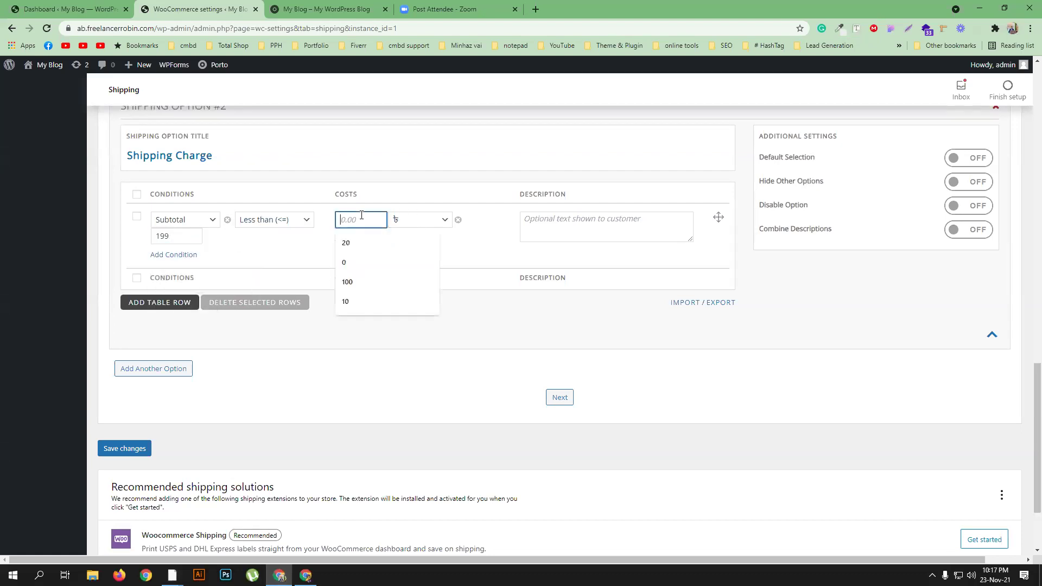
pyautogui.write('20')
pyautogui.click(285, 250)
# Review both shipping options and save the table rate changes.
pyautogui.scroll(3, 471, 375)
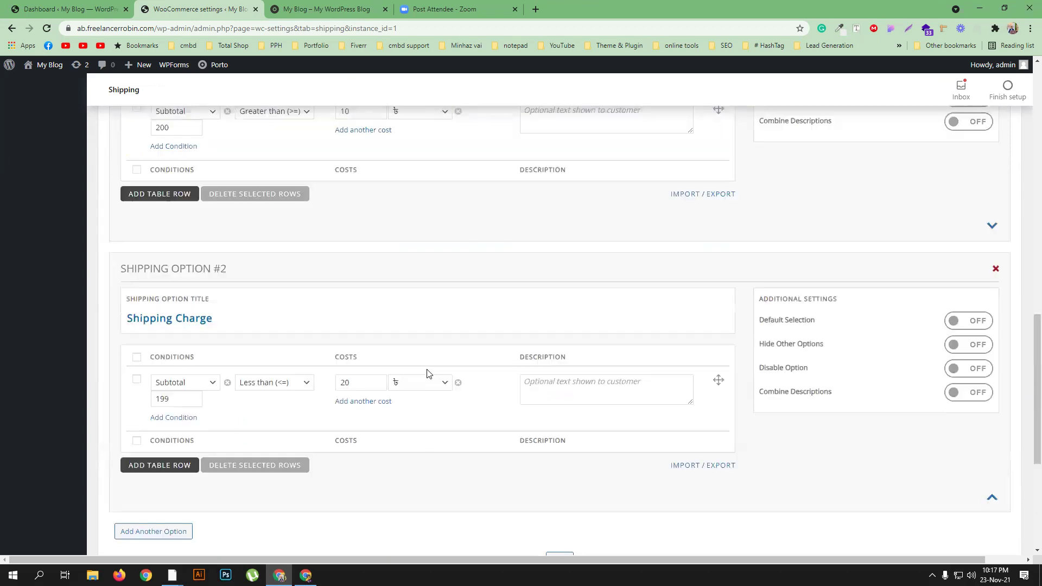
pyautogui.scroll(15, 428, 374)
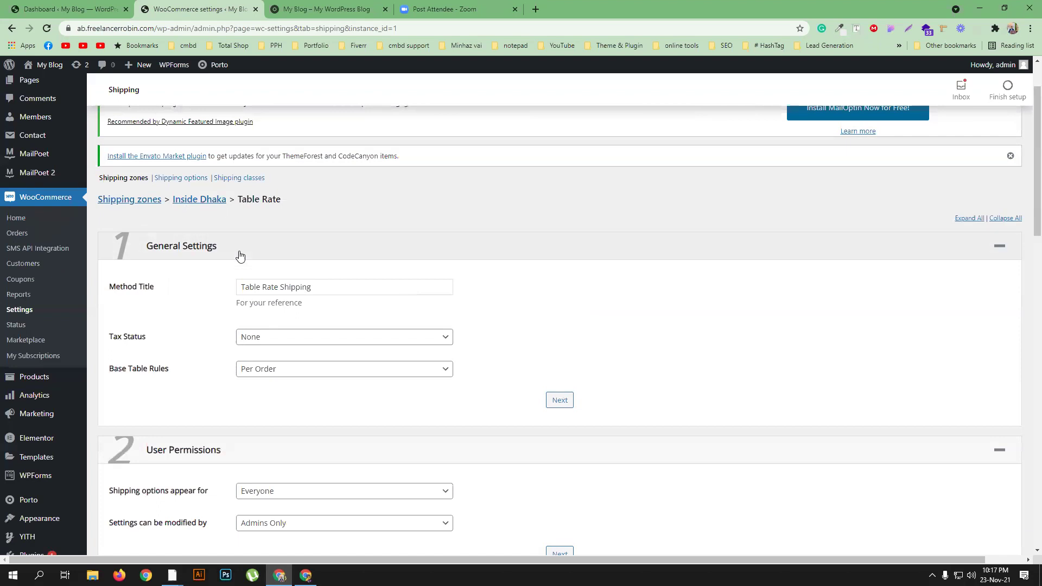
pyautogui.scroll(-12, 311, 353)
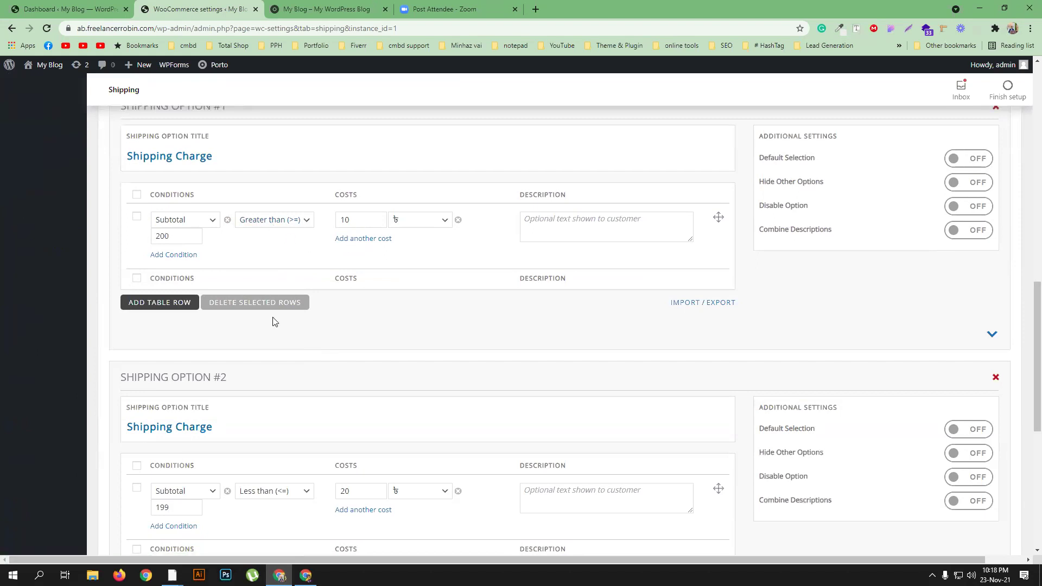
pyautogui.scroll(-3, 274, 321)
pyautogui.scroll(-2, 244, 380)
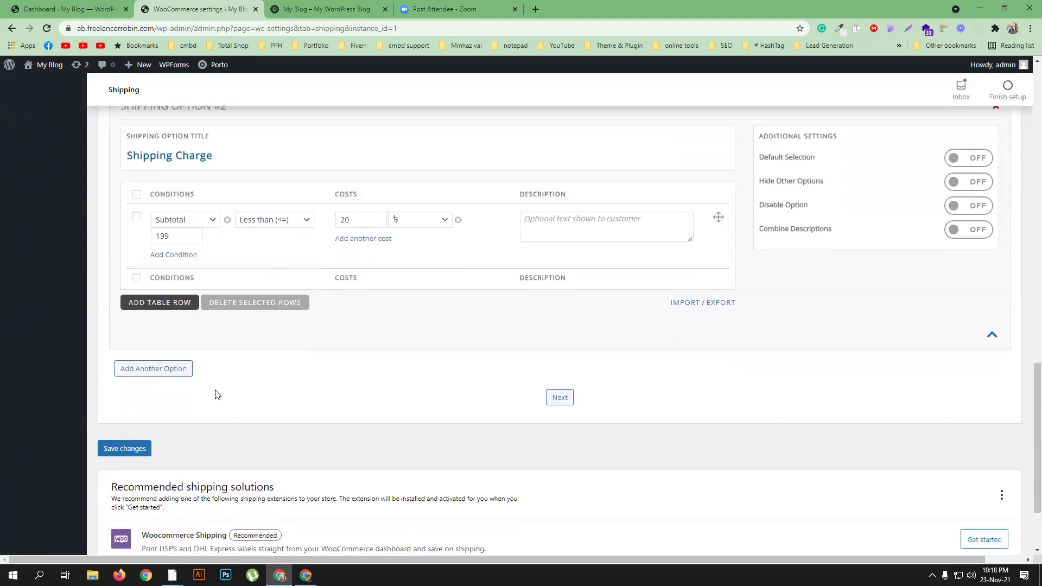
pyautogui.click(125, 446)
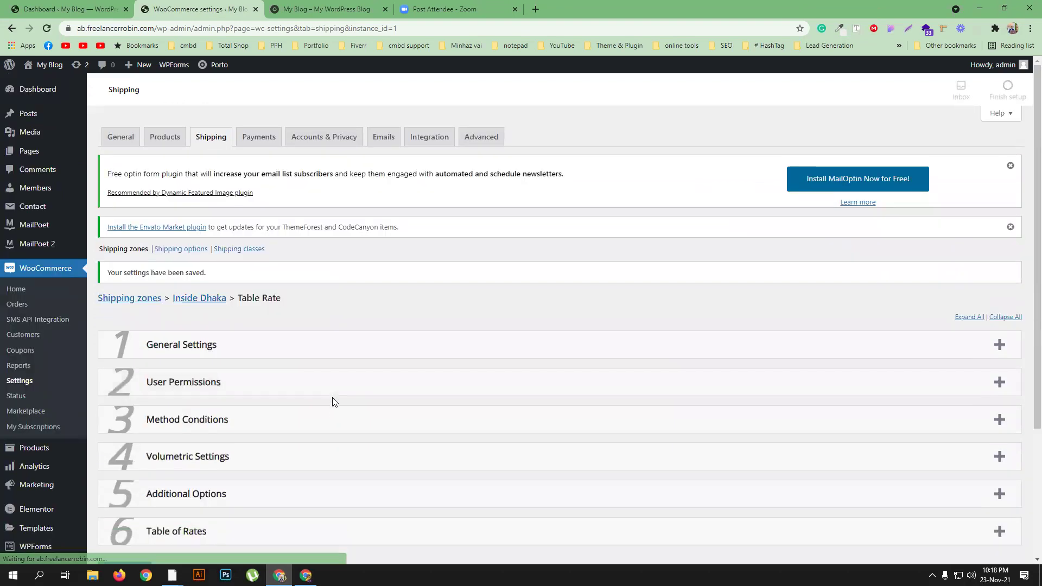
# Expand the Table of Rates section and check the comparison choices of the first option's subtotal condition.
pyautogui.scroll(-3, 366, 376)
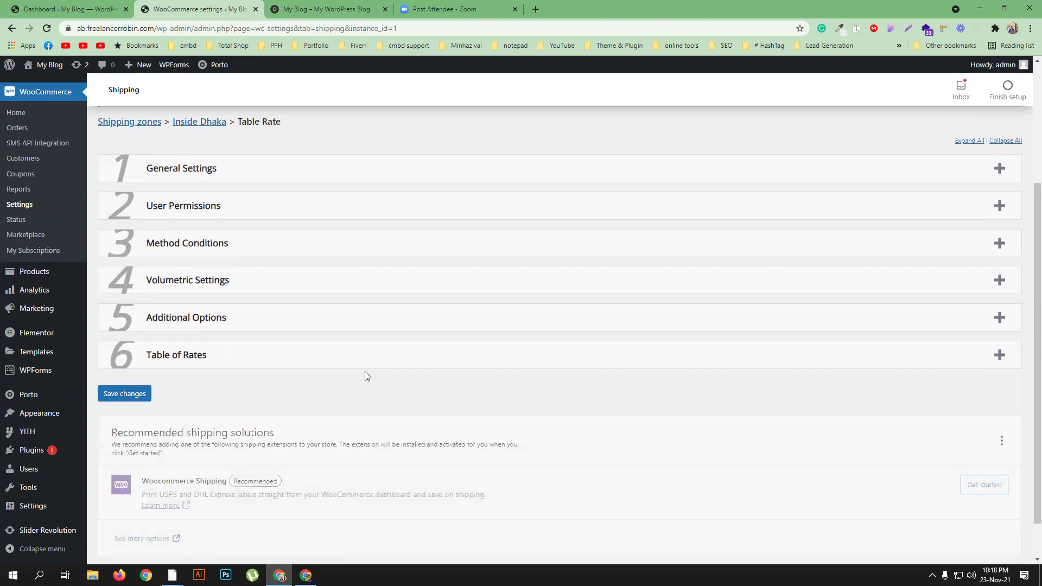
pyautogui.click(319, 362)
pyautogui.scroll(-3, 288, 364)
pyautogui.click(279, 349)
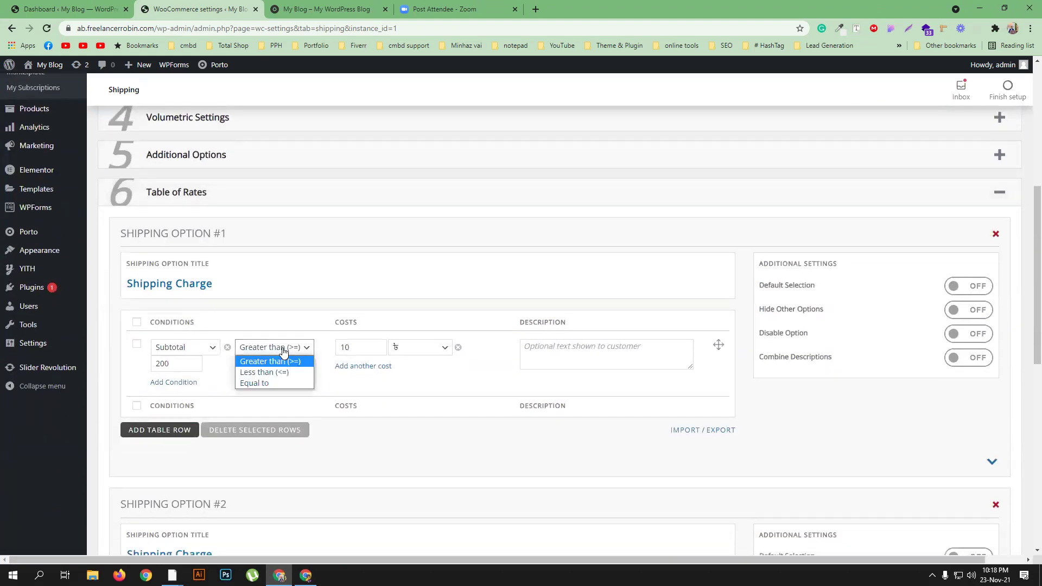
pyautogui.click(459, 383)
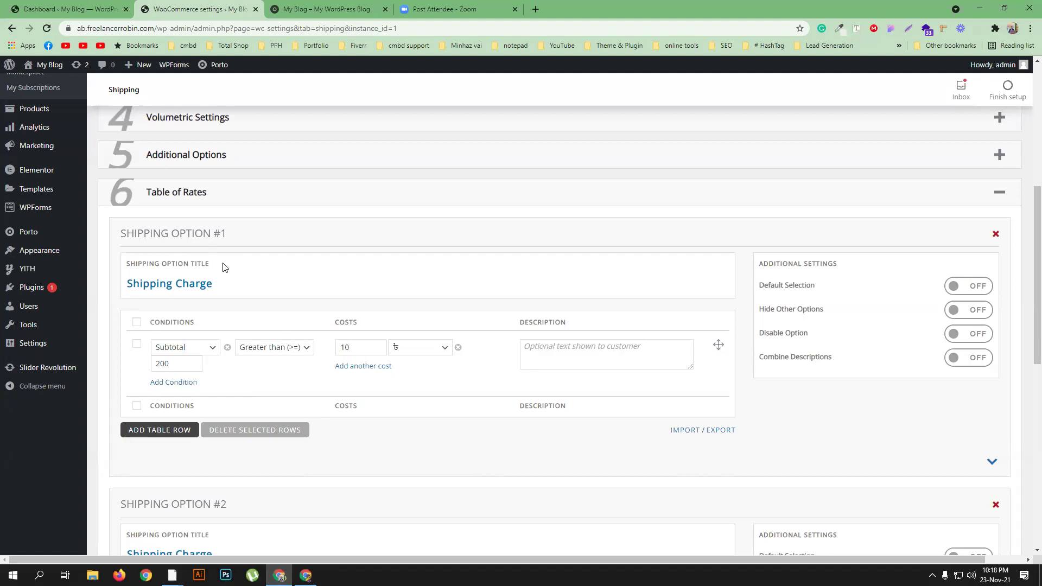
# Reload the storefront, add one Computer Mouse to the cart and view the shipping charge in the cart totals.
pyautogui.click(327, 8)
pyautogui.scroll(10, 128, 228)
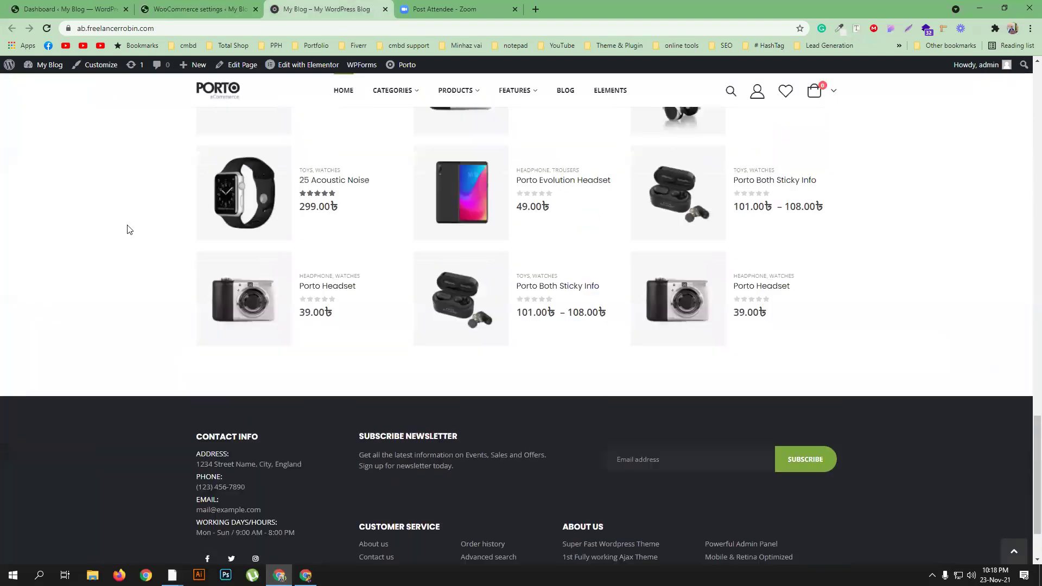
pyautogui.scroll(5, 128, 228)
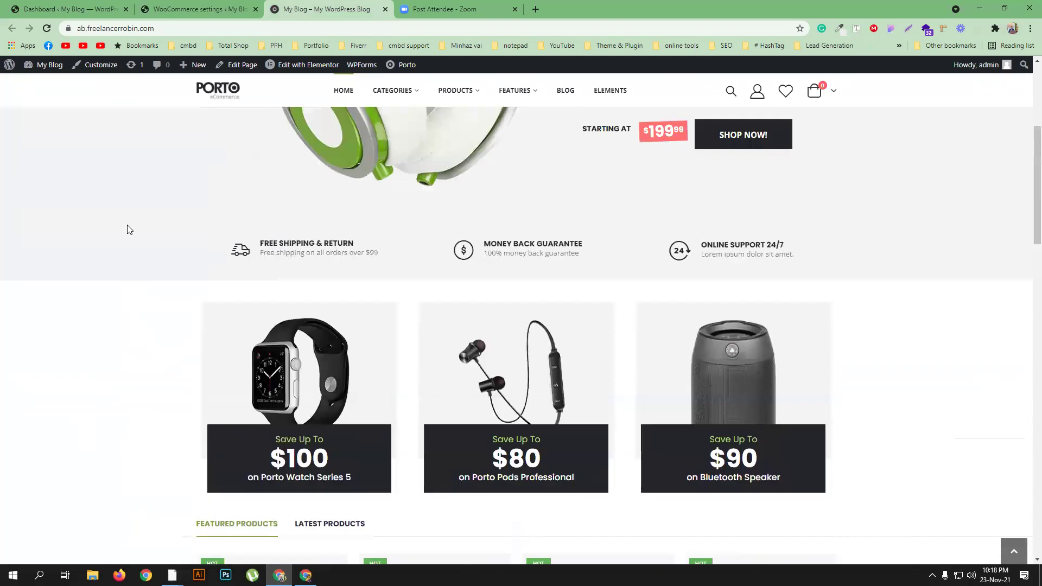
pyautogui.click(46, 28)
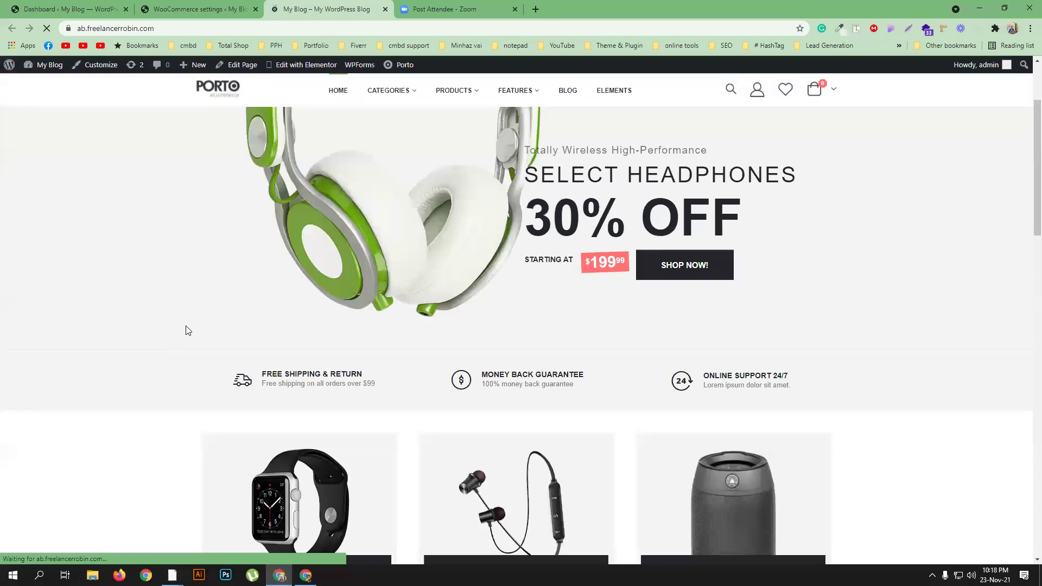
pyautogui.scroll(-15, 186, 328)
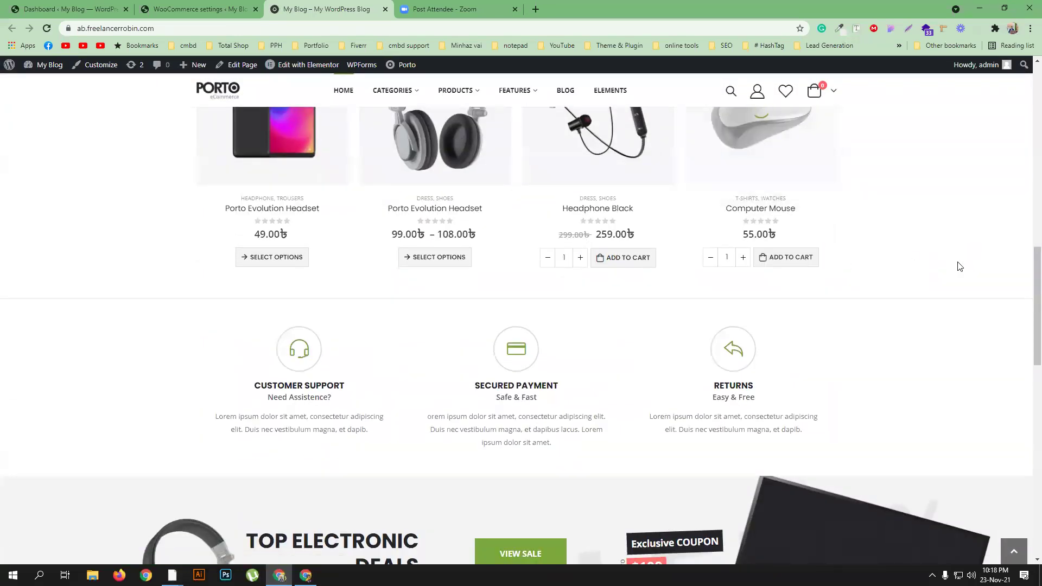
pyautogui.click(494, 336)
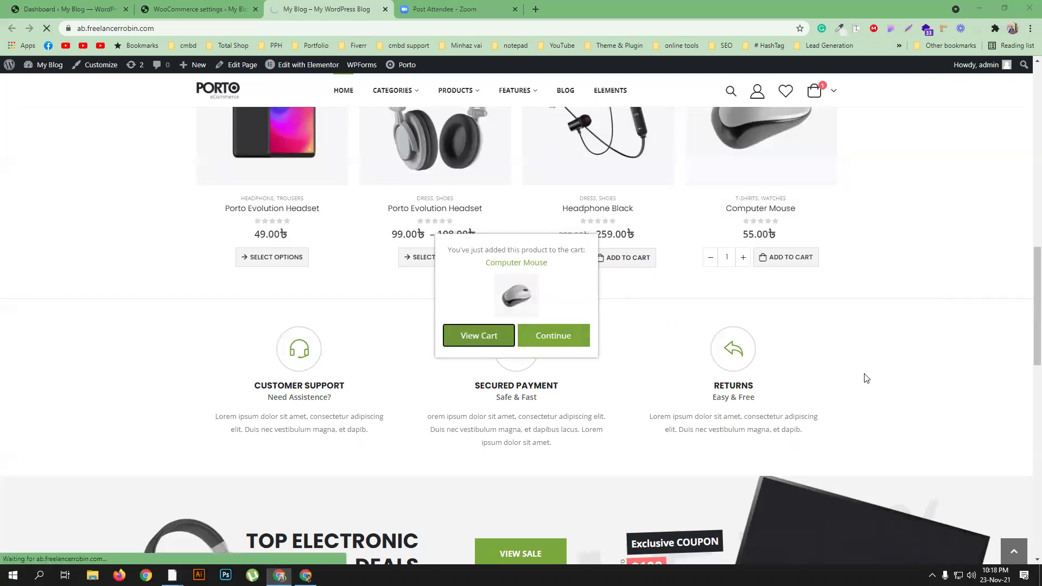
pyautogui.scroll(-1, 872, 360)
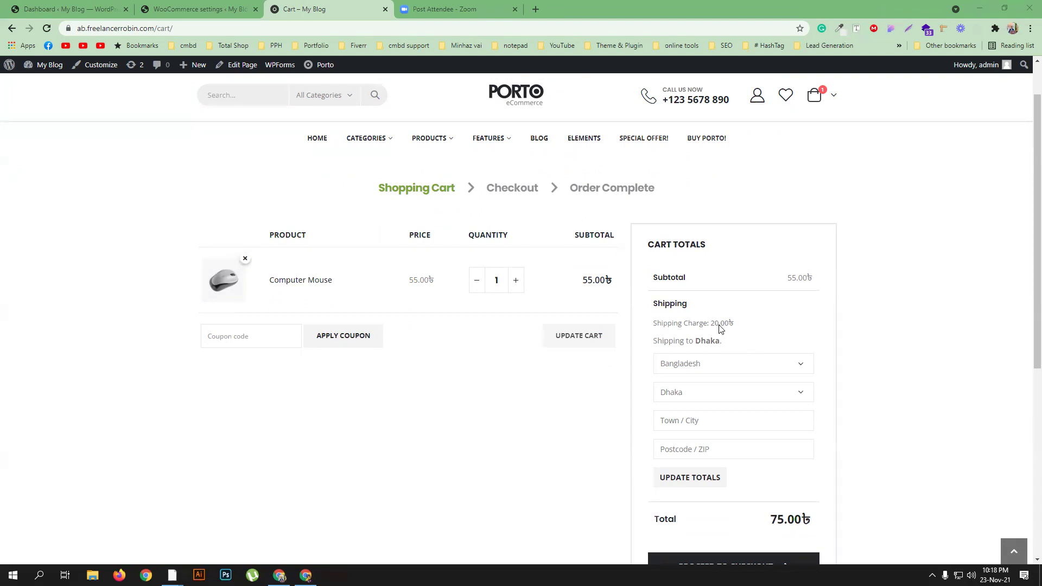
# Compare the cart's shipping charge with the conditions and costs of both options in the shipping settings.
pyautogui.click(211, 6)
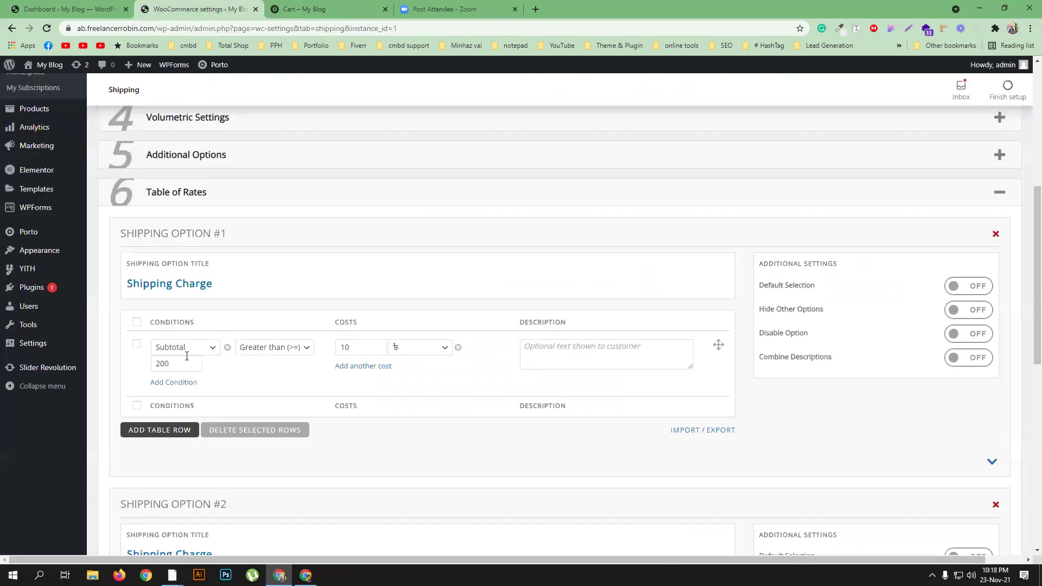
pyautogui.scroll(-3, 256, 364)
pyautogui.scroll(-1, 217, 418)
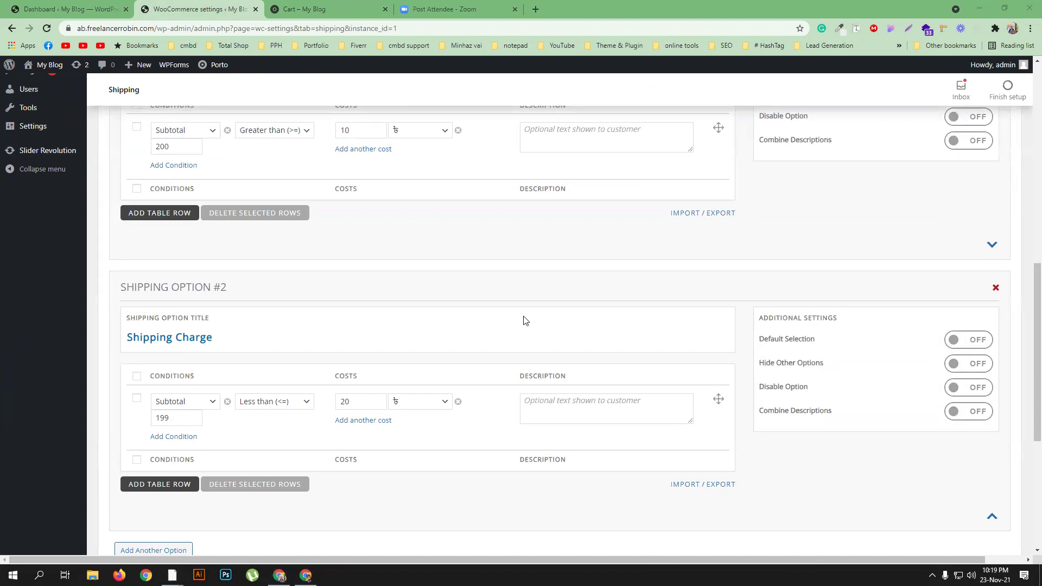
# Increase the Computer Mouse quantity in the storefront cart to 4 and update the cart.
pyautogui.hotkey('ctrl', 'Tab')
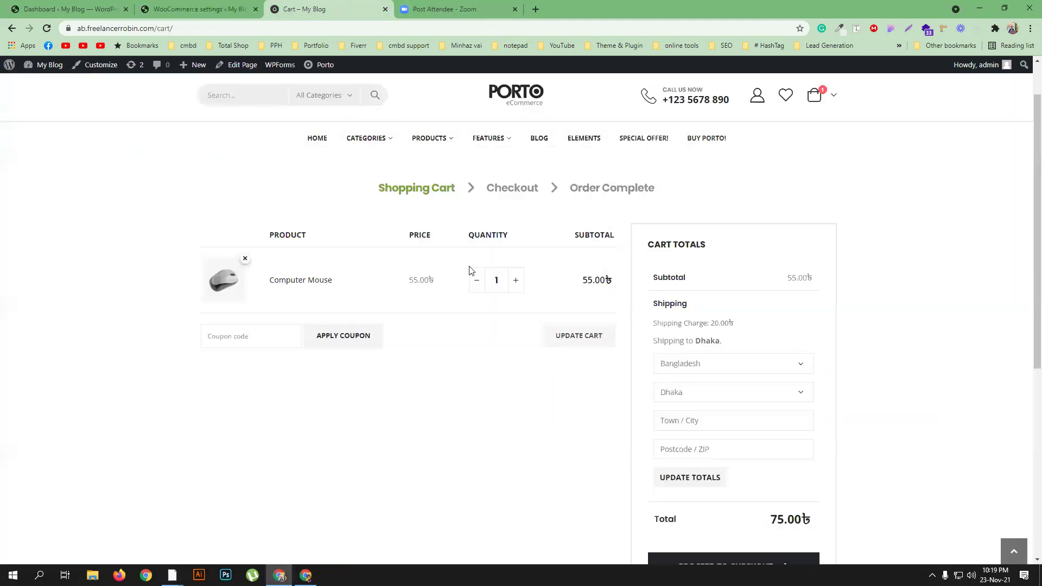
pyautogui.click(516, 281)
pyautogui.click(516, 282)
pyautogui.click(575, 337)
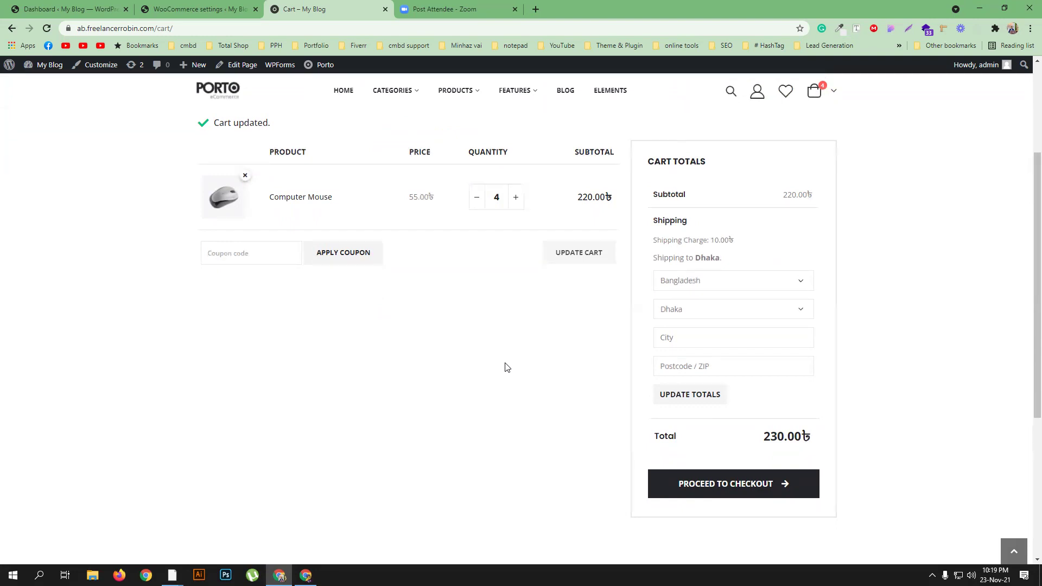
# Set the Base Table Rules in the Table Rate method's General Settings to Per Line Item and save the shipping settings.
pyautogui.scroll(3, 519, 365)
pyautogui.click(198, 9)
pyautogui.scroll(10, 393, 263)
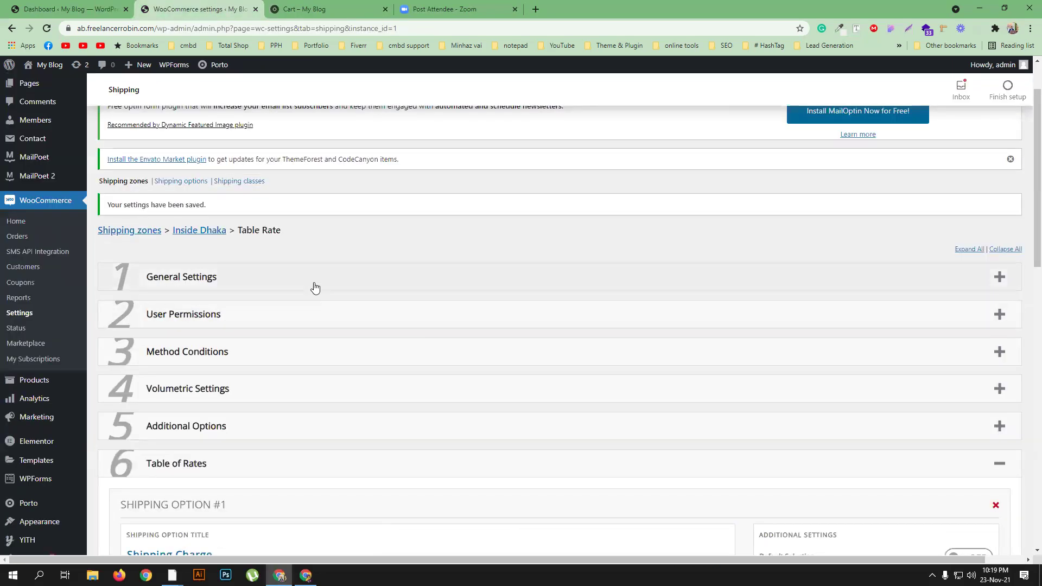
pyautogui.click(315, 287)
pyautogui.click(318, 369)
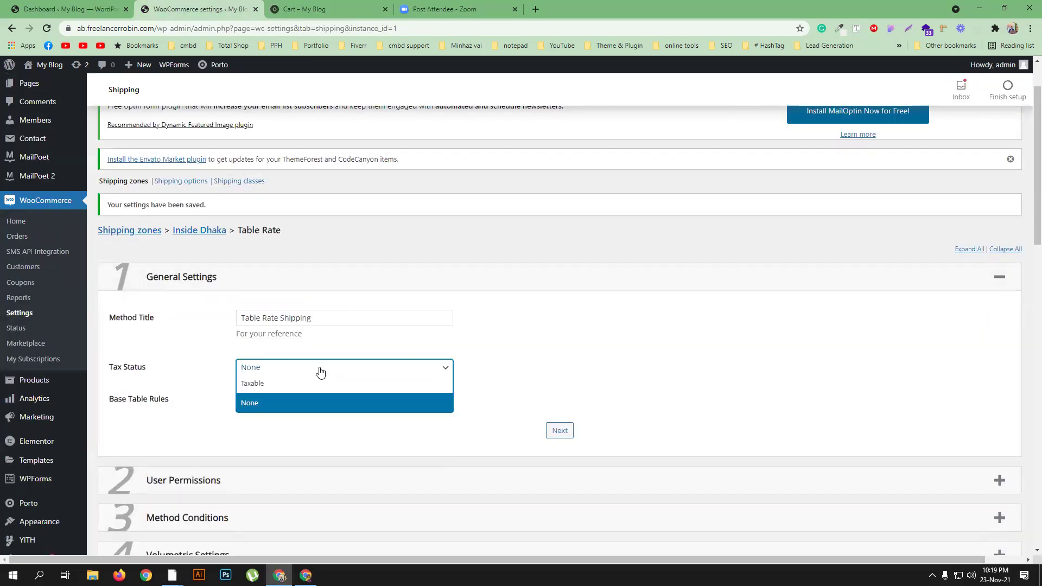
pyautogui.click(523, 327)
pyautogui.click(305, 402)
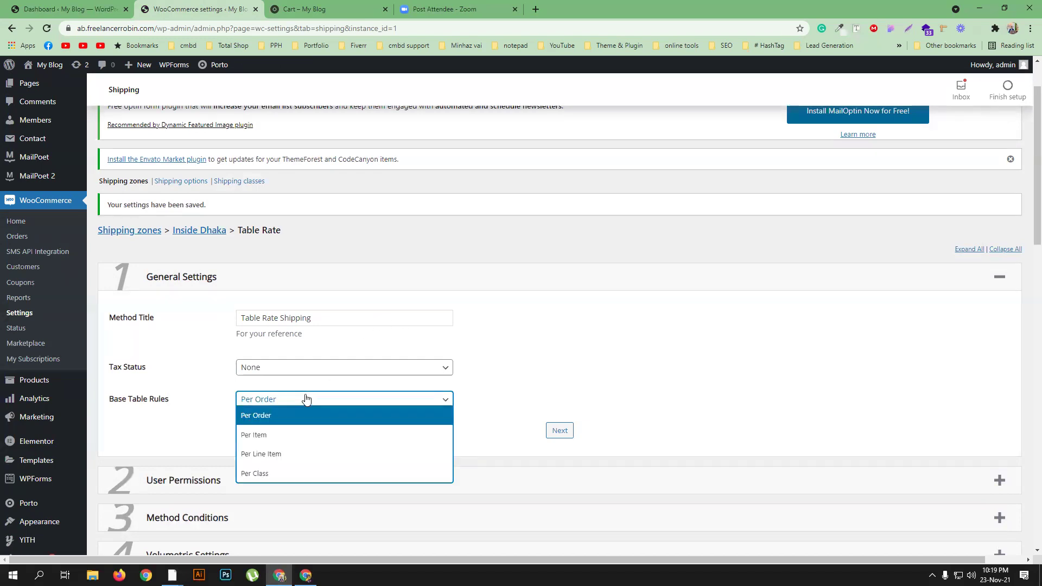
pyautogui.click(273, 454)
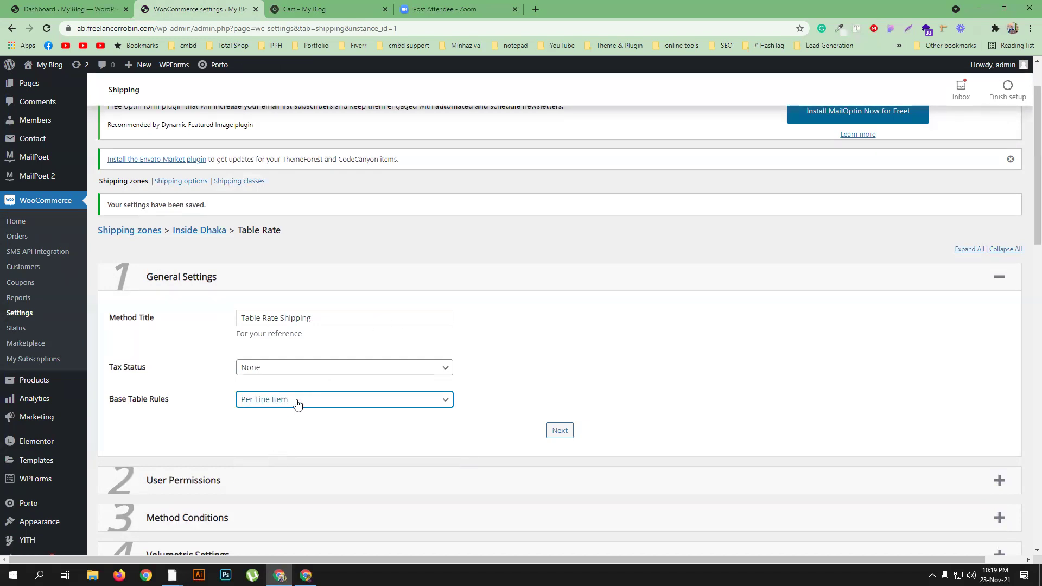
pyautogui.scroll(-1, 587, 345)
pyautogui.scroll(-15, 586, 345)
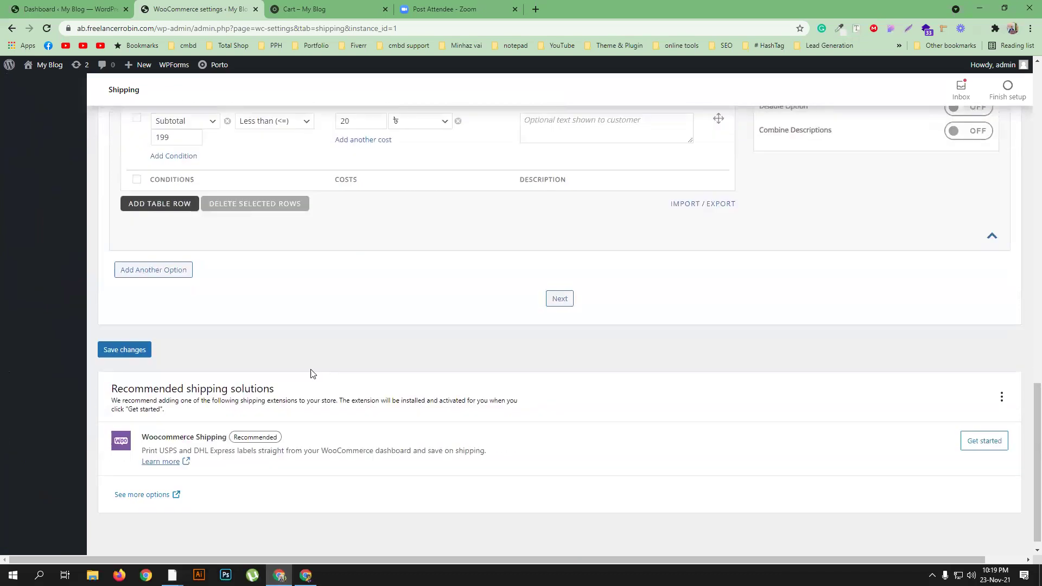
pyautogui.click(116, 338)
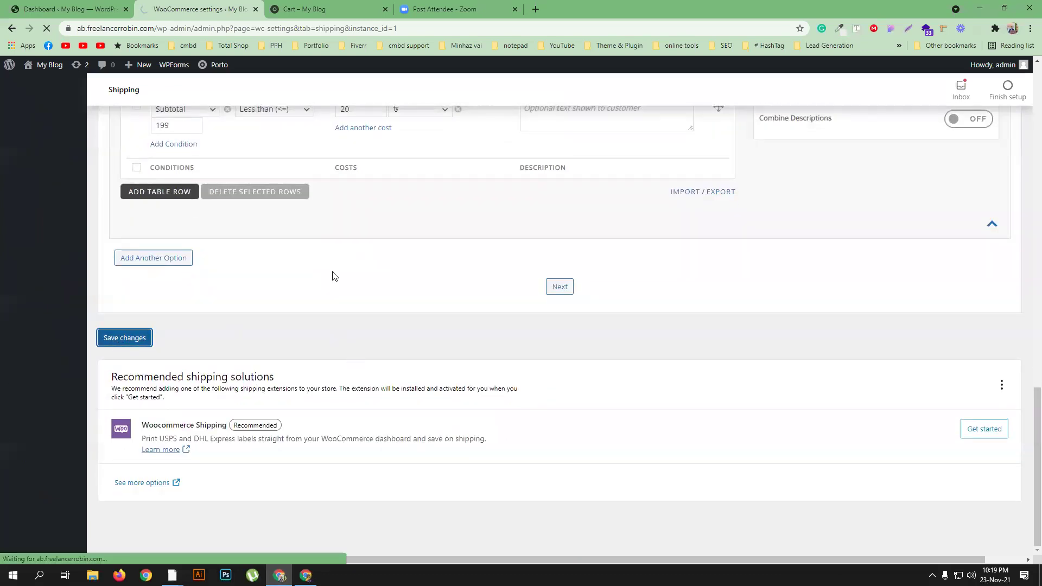
# Add one Headphone Black to the cart from the storefront's featured products and view the shipping charge in the cart totals.
pyautogui.click(296, 10)
pyautogui.click(317, 196)
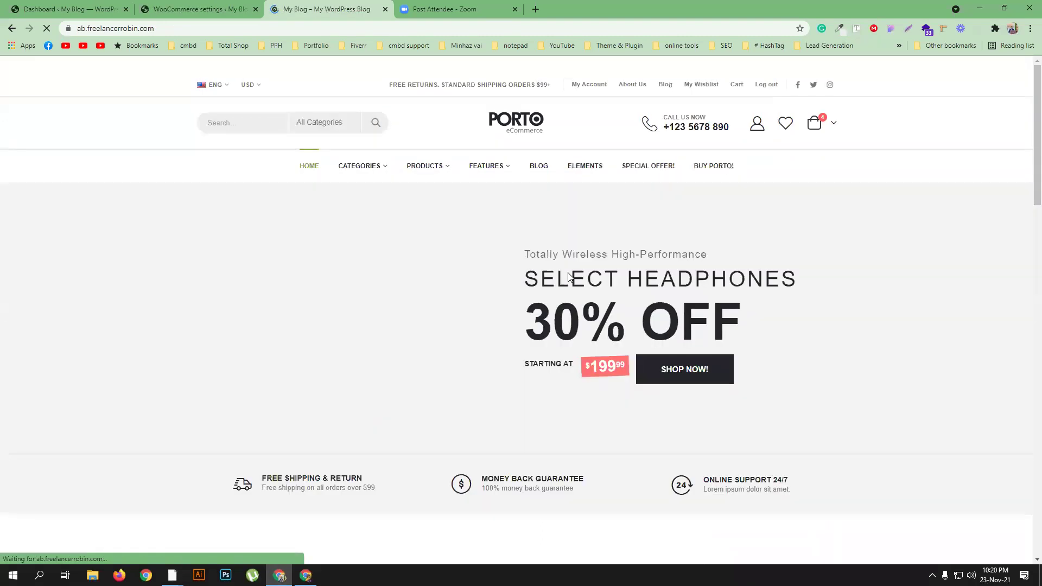
pyautogui.scroll(-10, 568, 277)
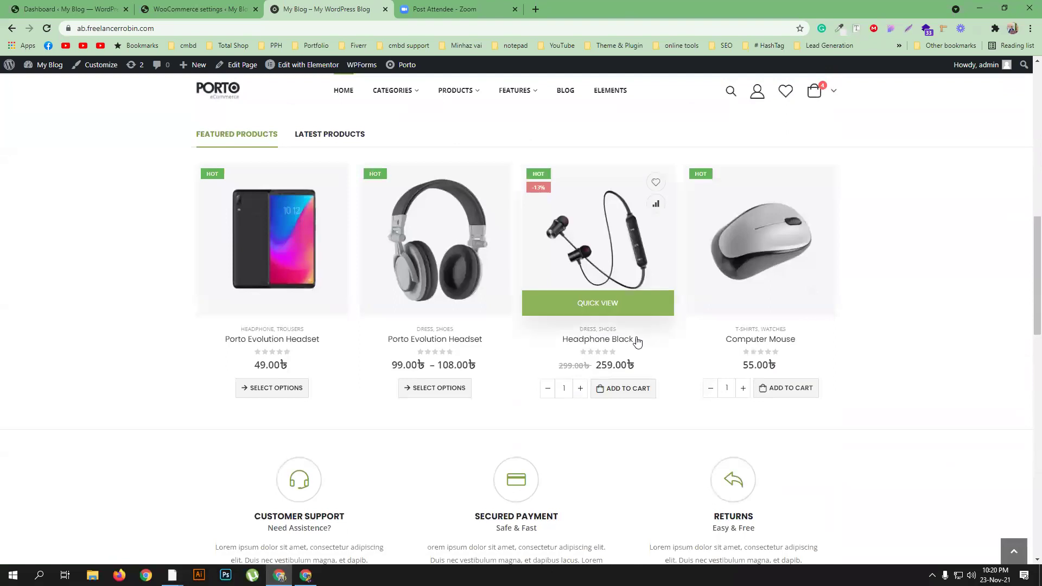
pyautogui.click(627, 389)
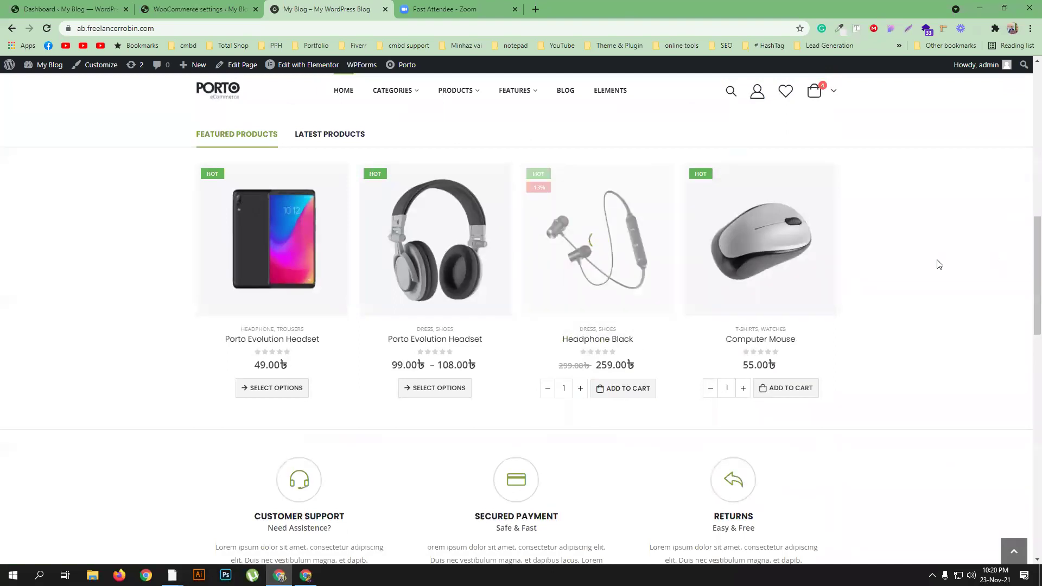
pyautogui.click(485, 337)
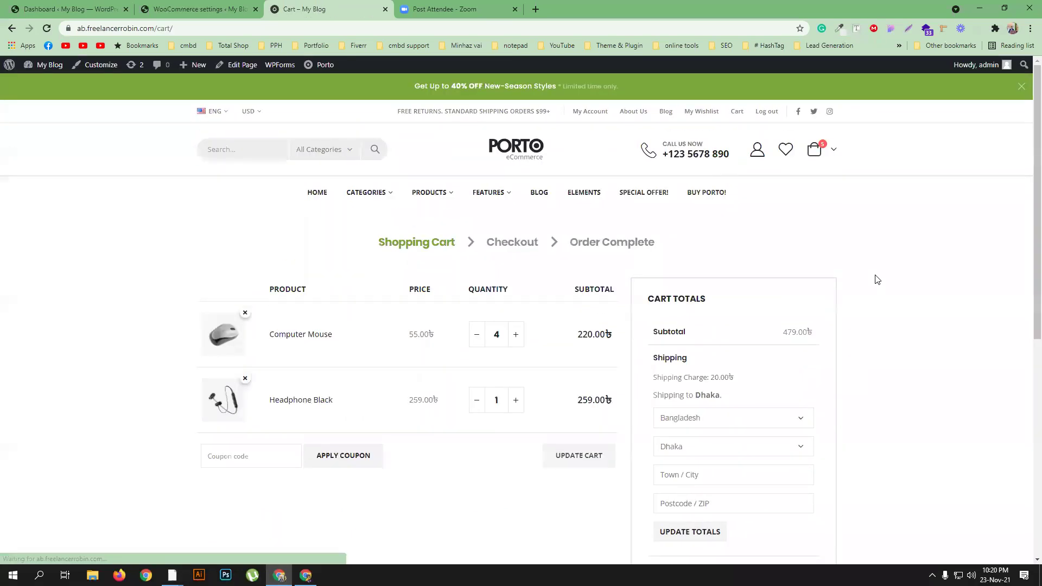
pyautogui.scroll(-2, 876, 280)
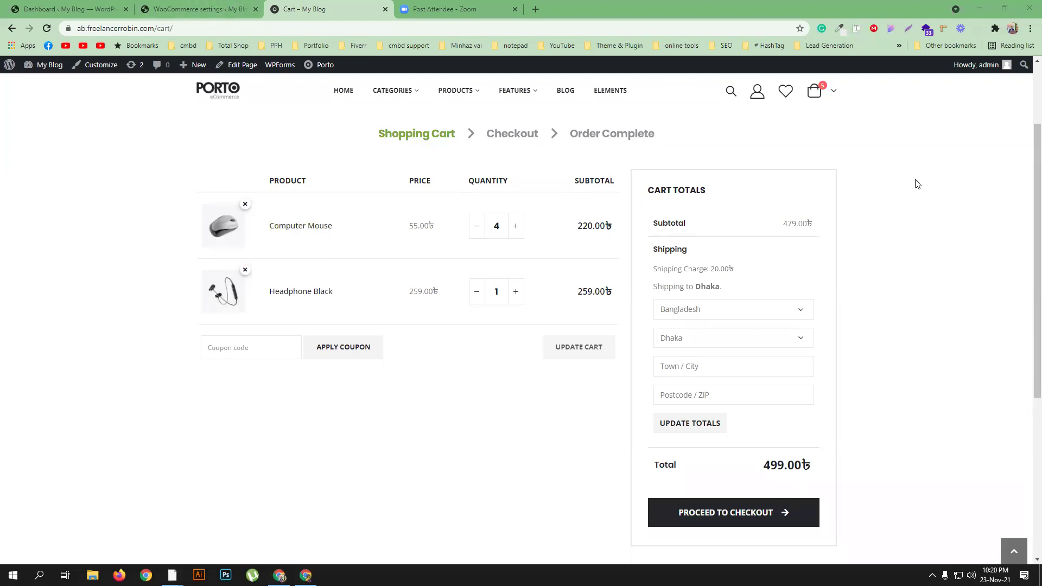
# Expand the Table Rate method's General Settings and compare its Base Table Rules with the line items and shipping charge in the cart.
pyautogui.click(217, 10)
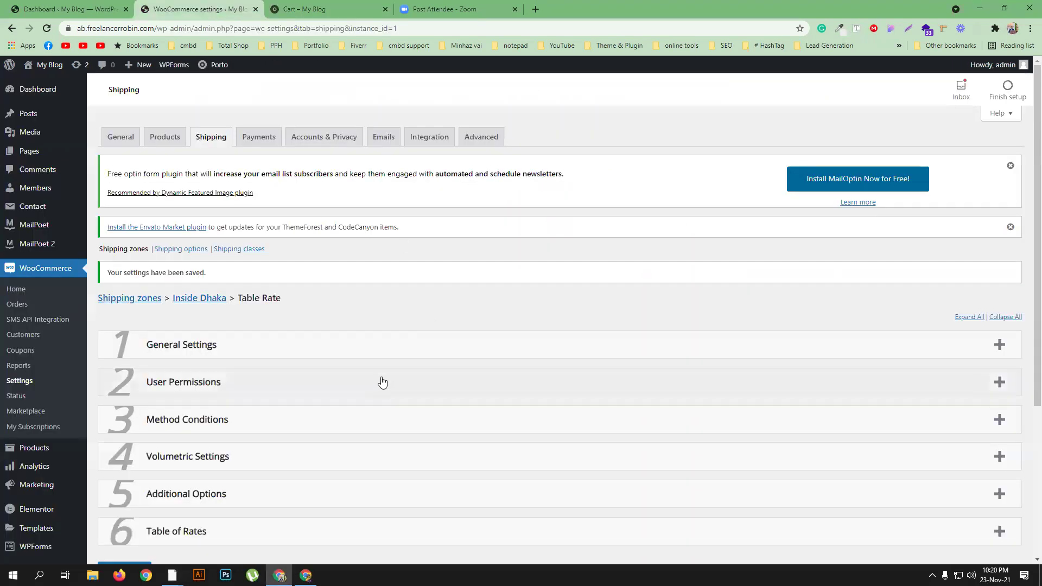
pyautogui.click(288, 347)
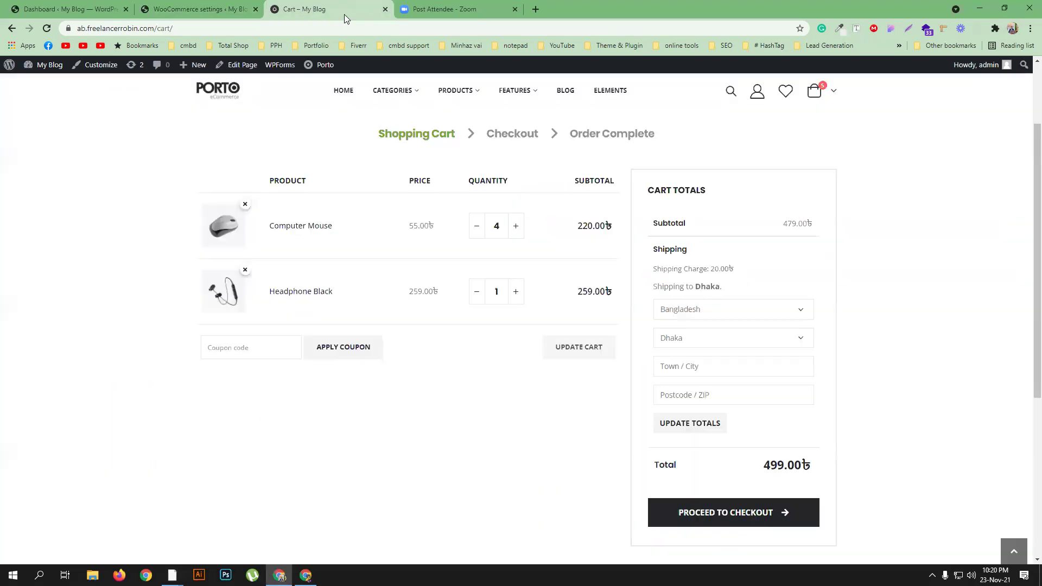
pyautogui.click(339, 9)
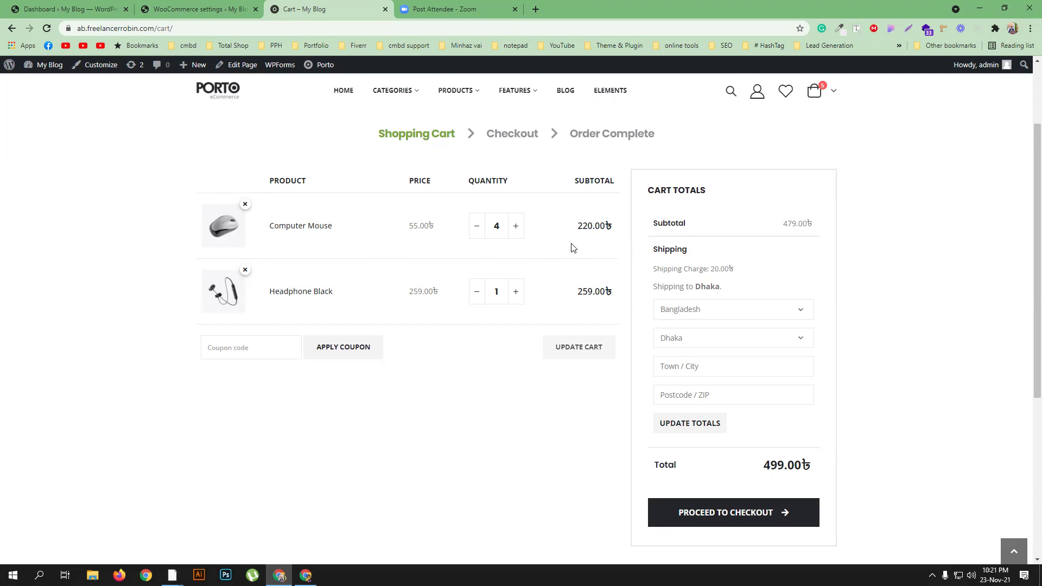
pyautogui.click(194, 5)
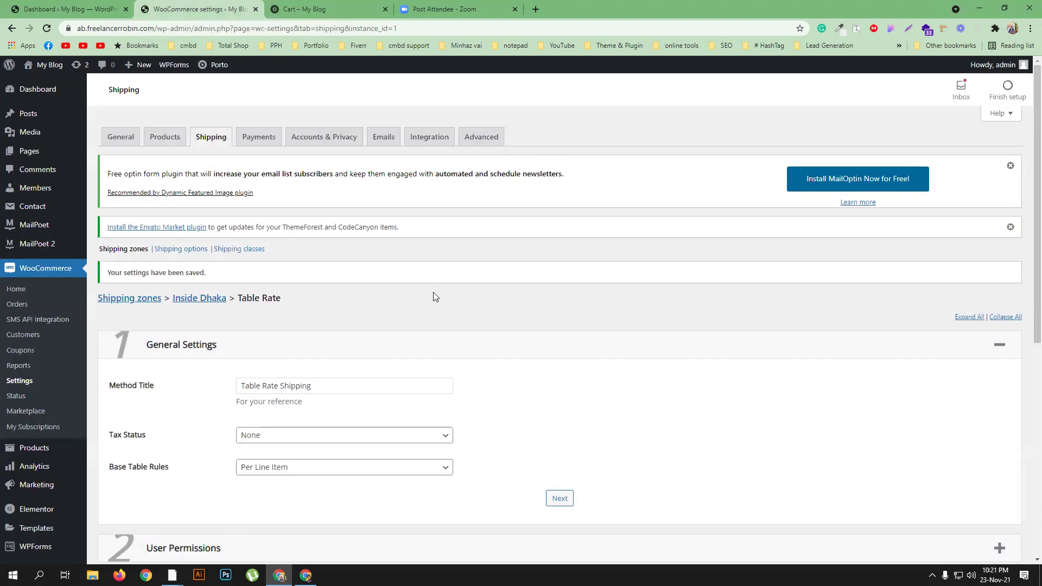
pyautogui.scroll(-3, 433, 291)
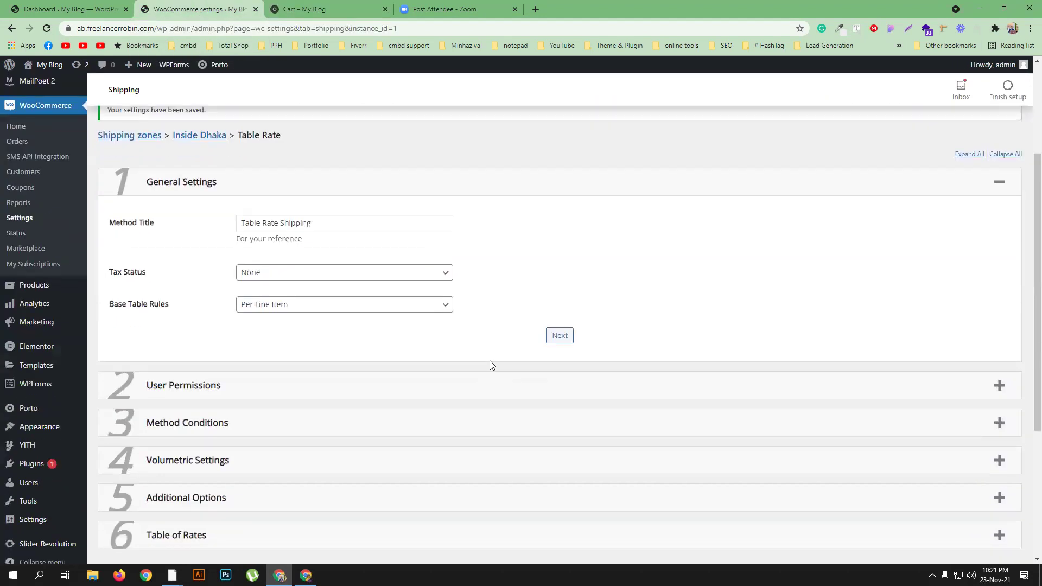
# Open the Inside Dhaka shipping zone and add a Free shipping method to it.
pyautogui.scroll(3, 372, 289)
pyautogui.click(129, 298)
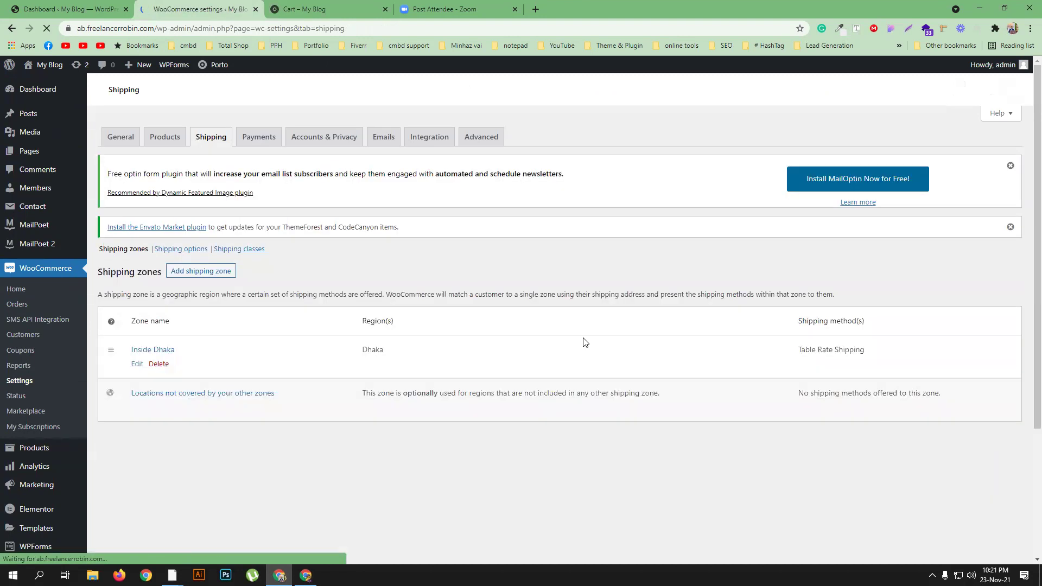
pyautogui.scroll(-1, 583, 343)
pyautogui.click(138, 312)
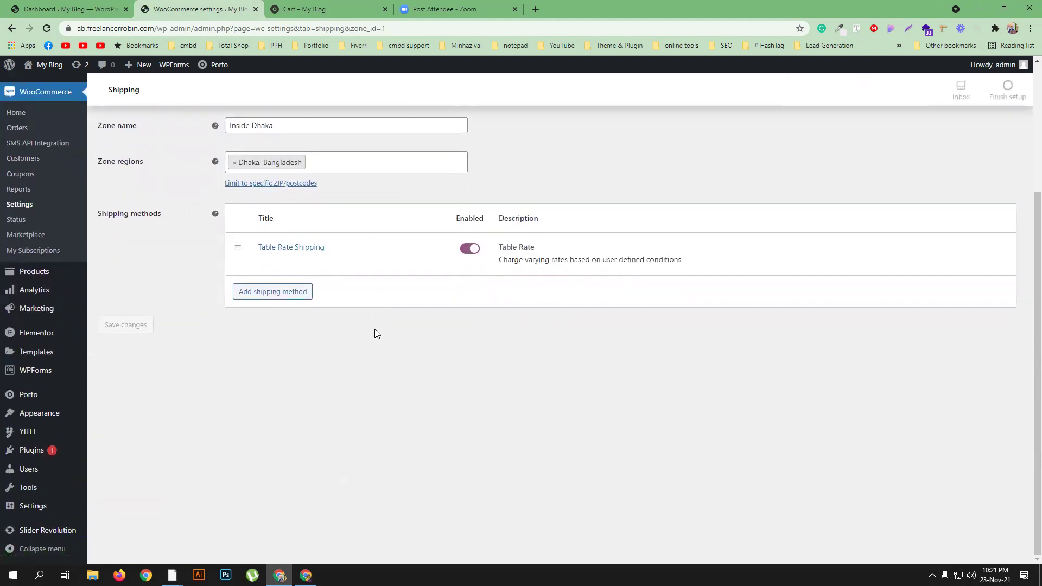
pyautogui.click(293, 293)
pyautogui.click(449, 316)
pyautogui.click(449, 337)
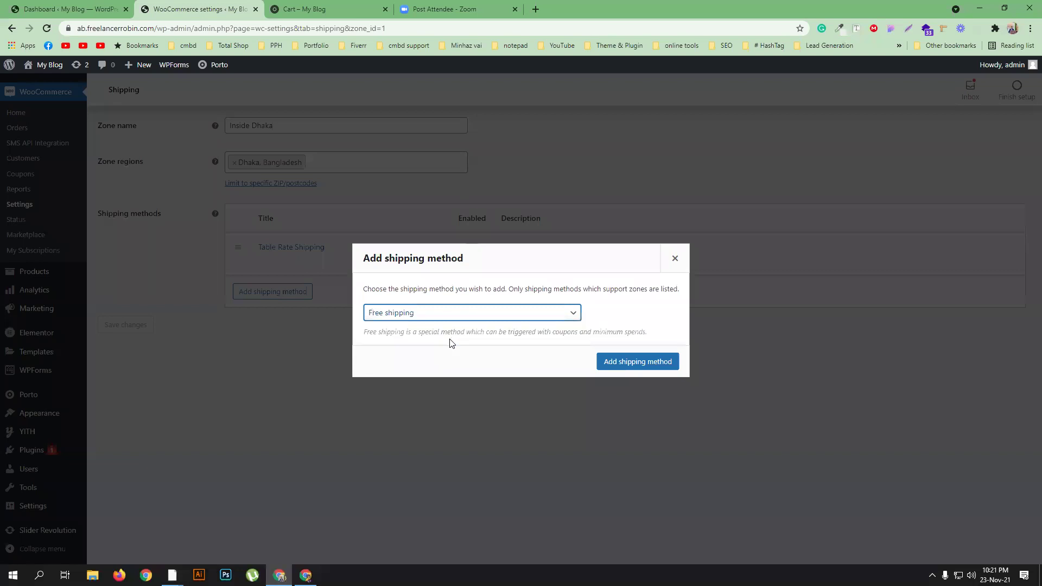
pyautogui.click(610, 362)
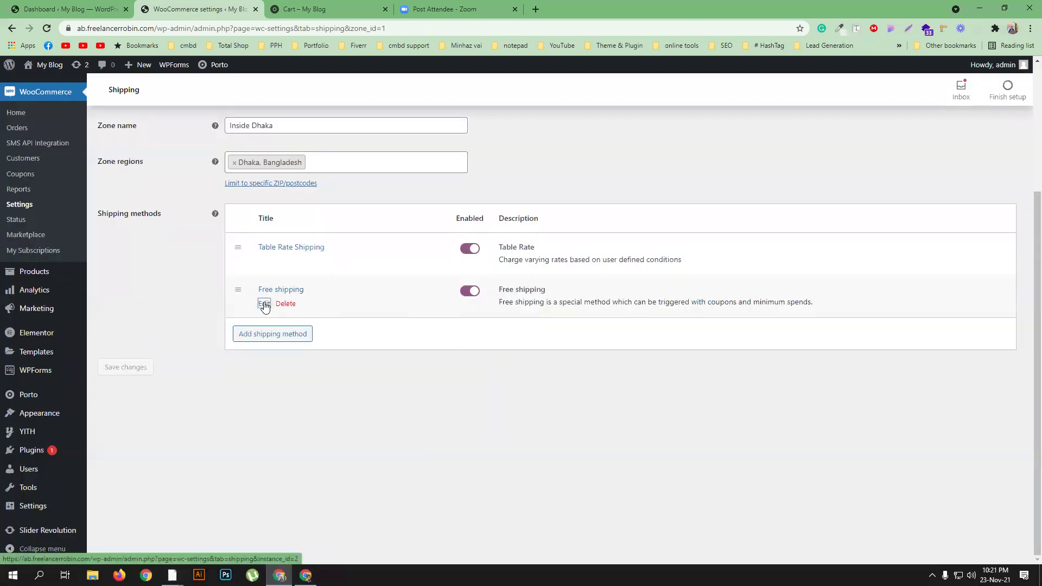
# Make Free shipping require a minimum order amount of 500 and save the method's settings.
pyautogui.click(264, 302)
pyautogui.click(438, 332)
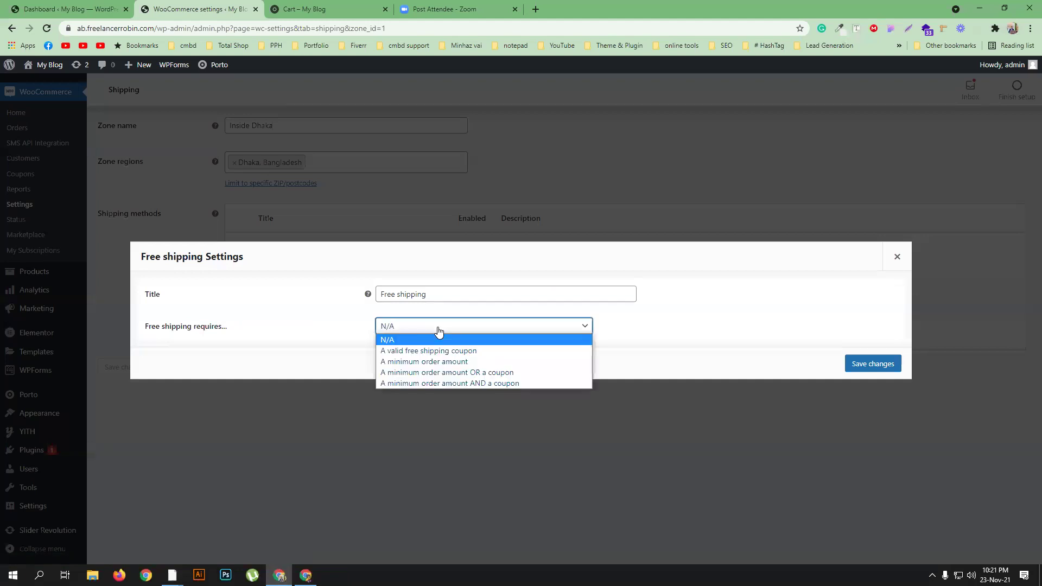
pyautogui.click(454, 364)
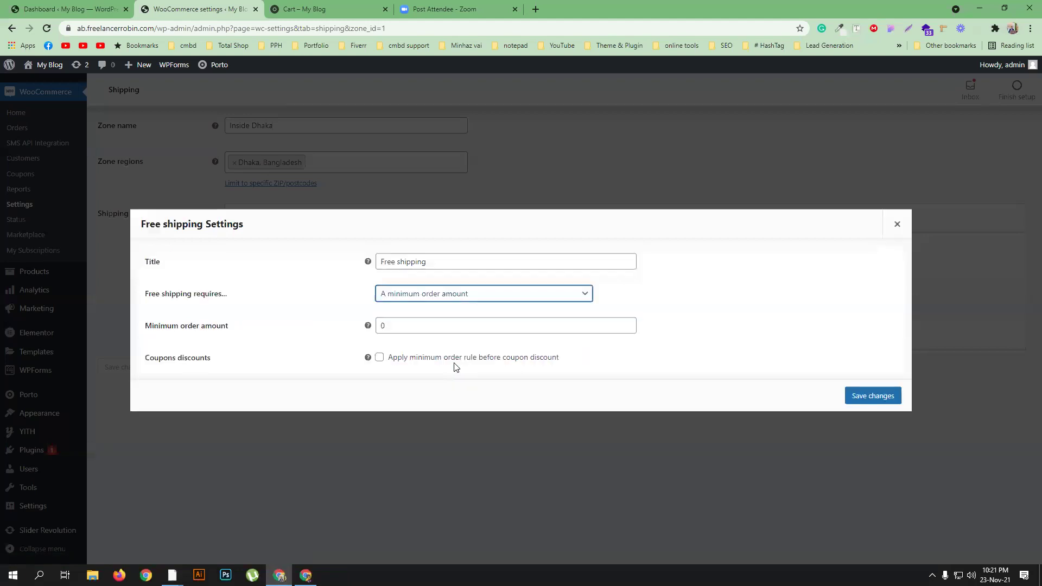
pyautogui.moveTo(395, 326); pyautogui.dragTo(373, 327)
pyautogui.write('500')
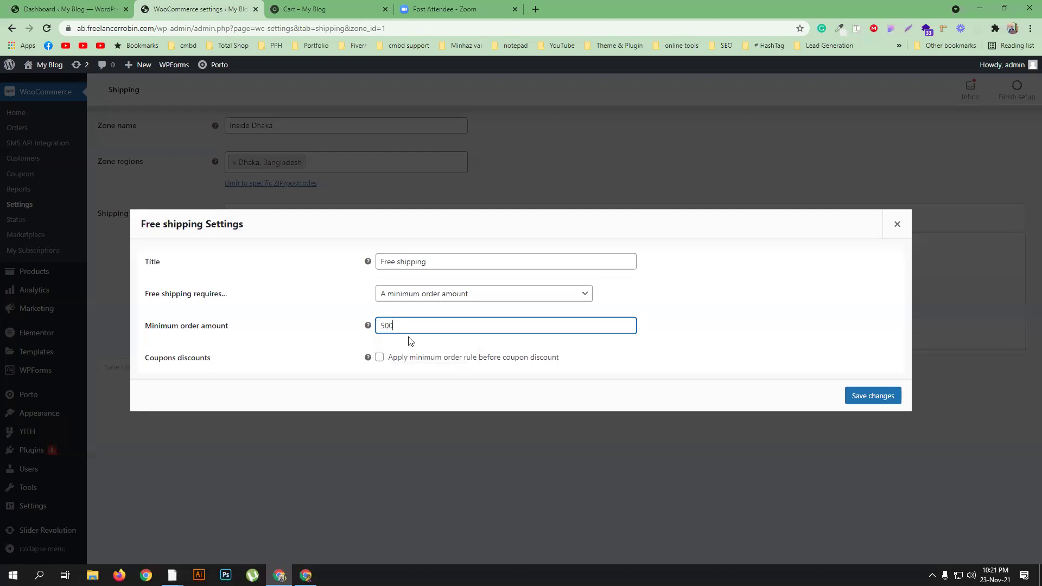
pyautogui.click(851, 396)
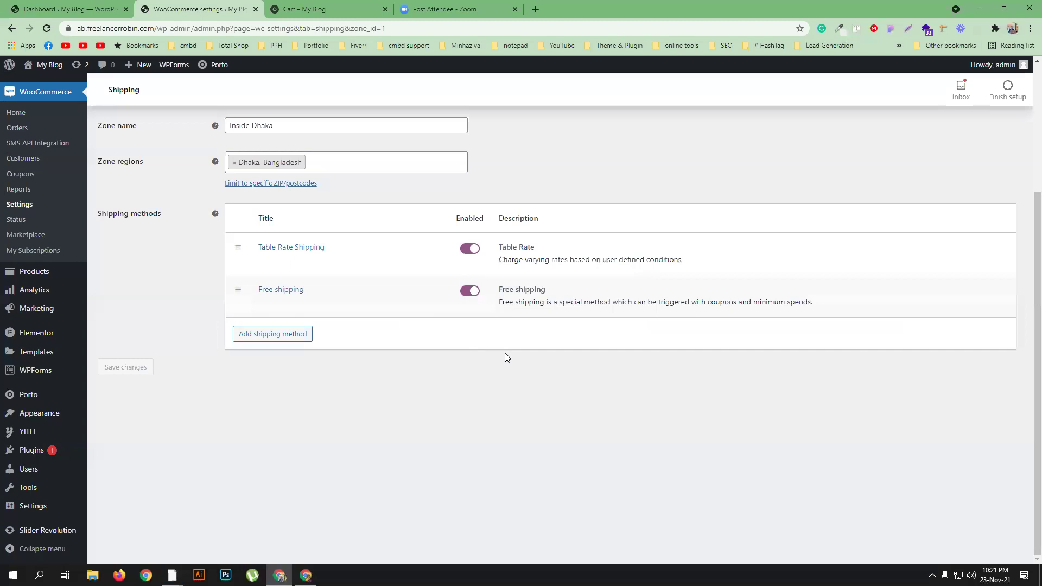
# Set the Base Table Rules of the zone's Table Rate Shipping method to Per Order and save the changes.
pyautogui.scroll(3, 204, 240)
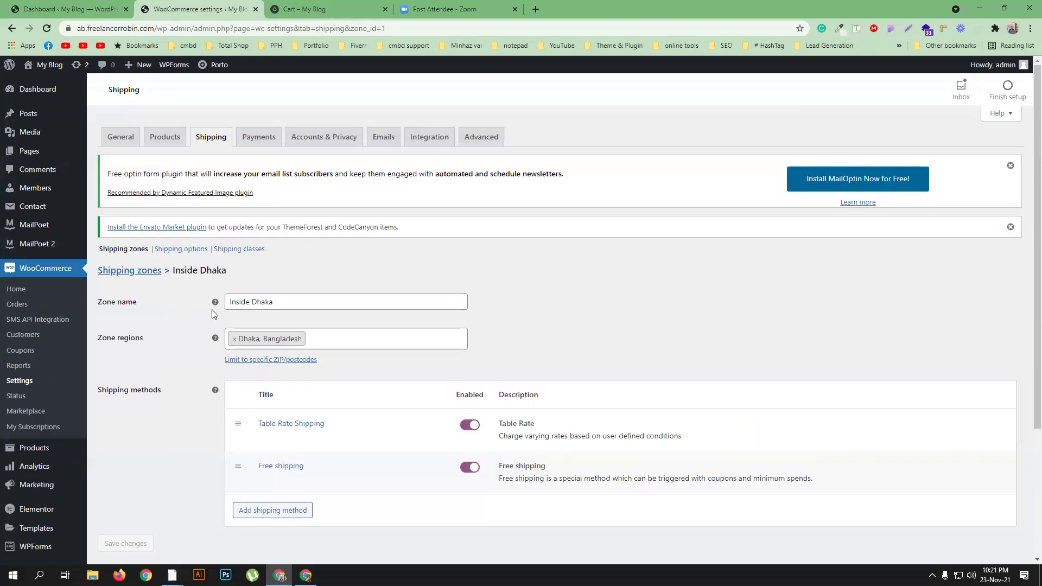
pyautogui.scroll(-1, 261, 396)
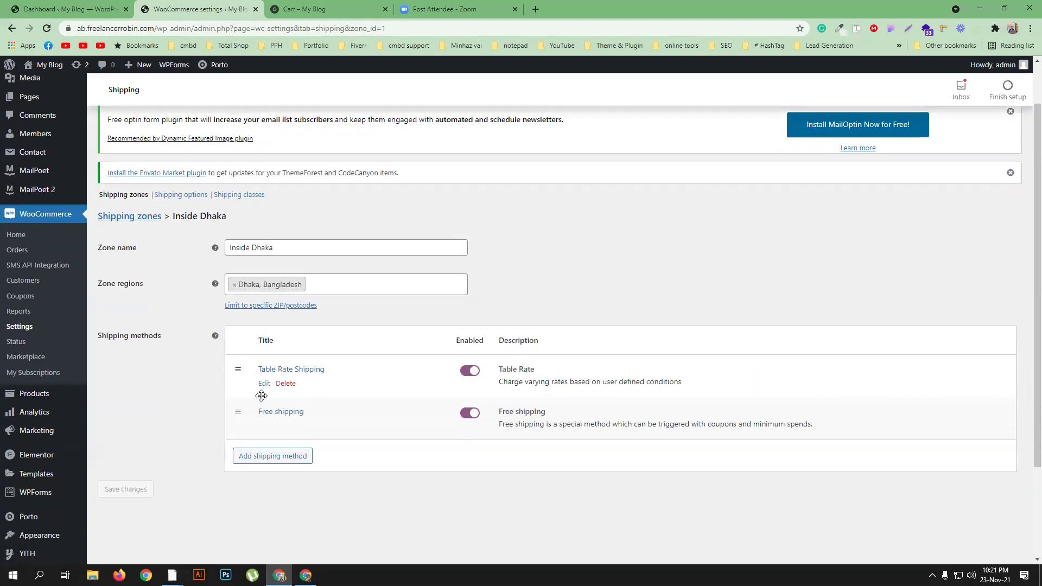
pyautogui.click(263, 384)
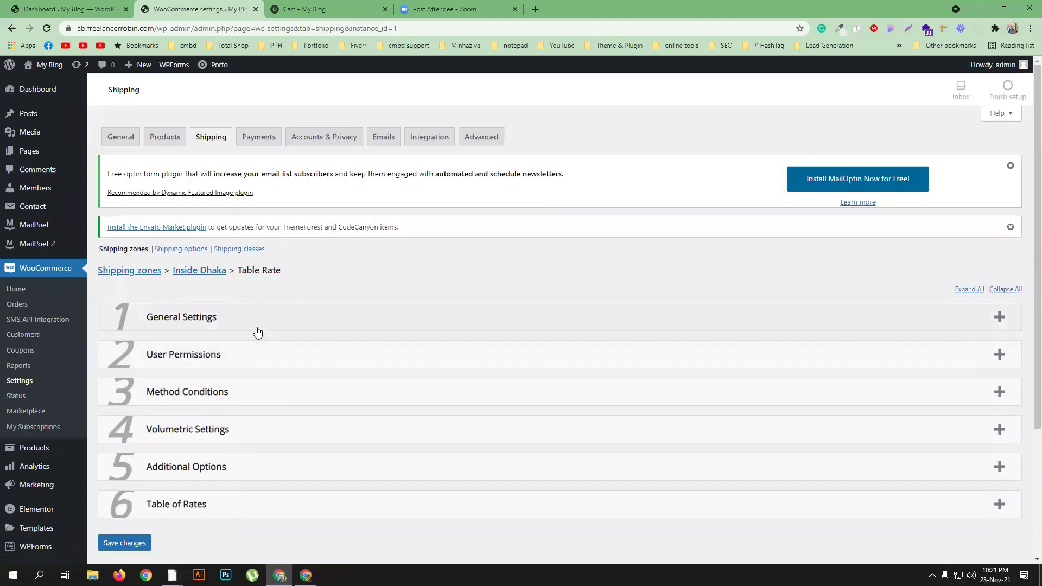
pyautogui.click(255, 331)
pyautogui.click(248, 444)
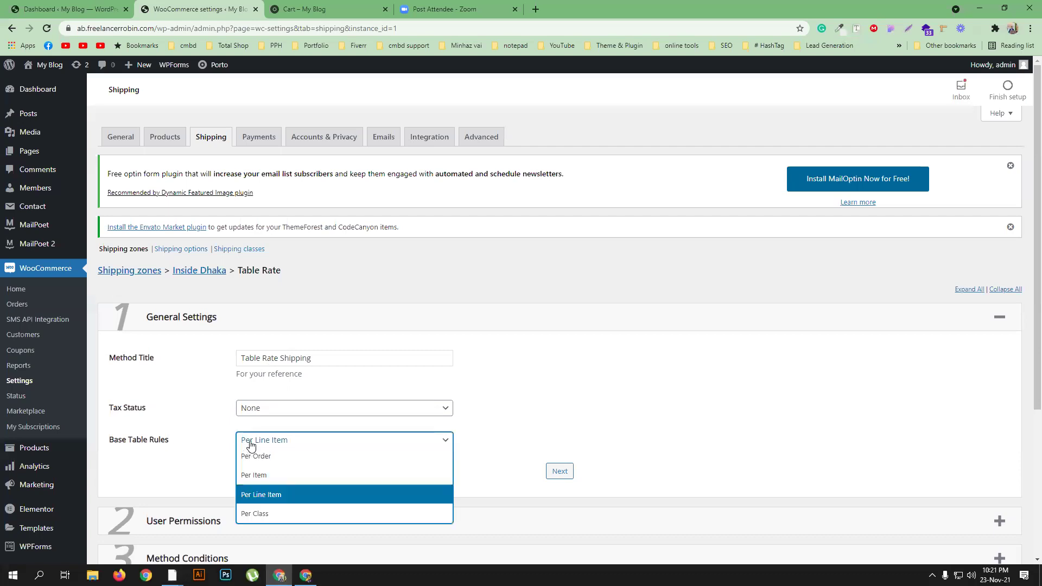
pyautogui.click(251, 458)
pyautogui.scroll(-7, 596, 393)
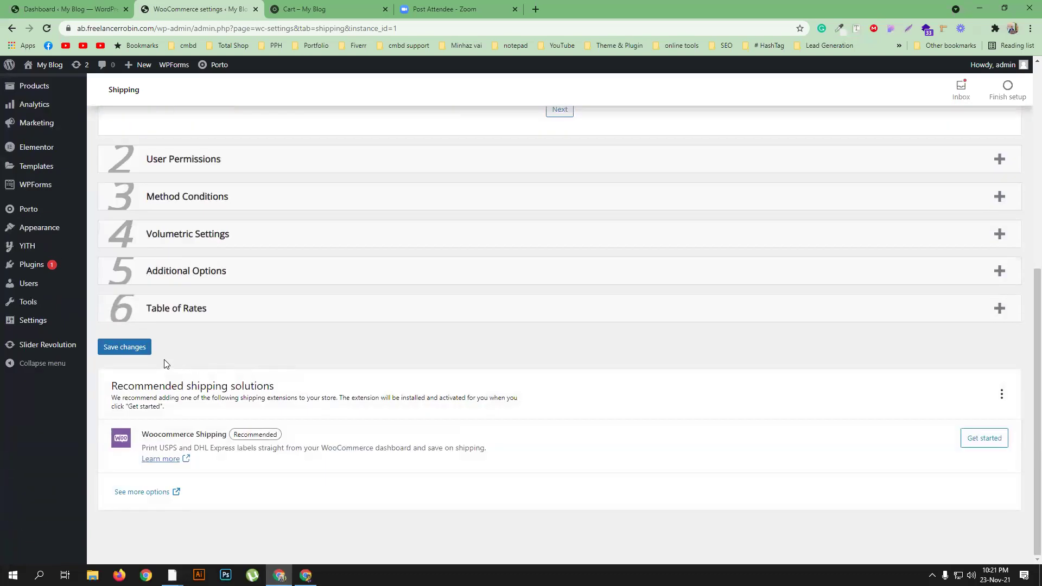
pyautogui.click(125, 347)
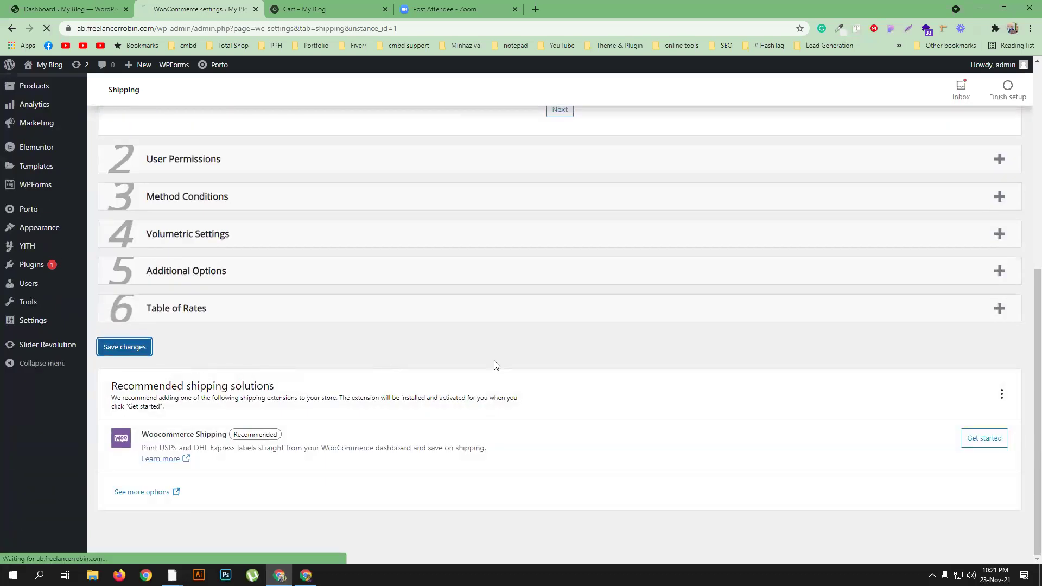
# Increase the Computer Mouse quantity in the storefront cart to 5 and update the cart.
pyautogui.click(326, 6)
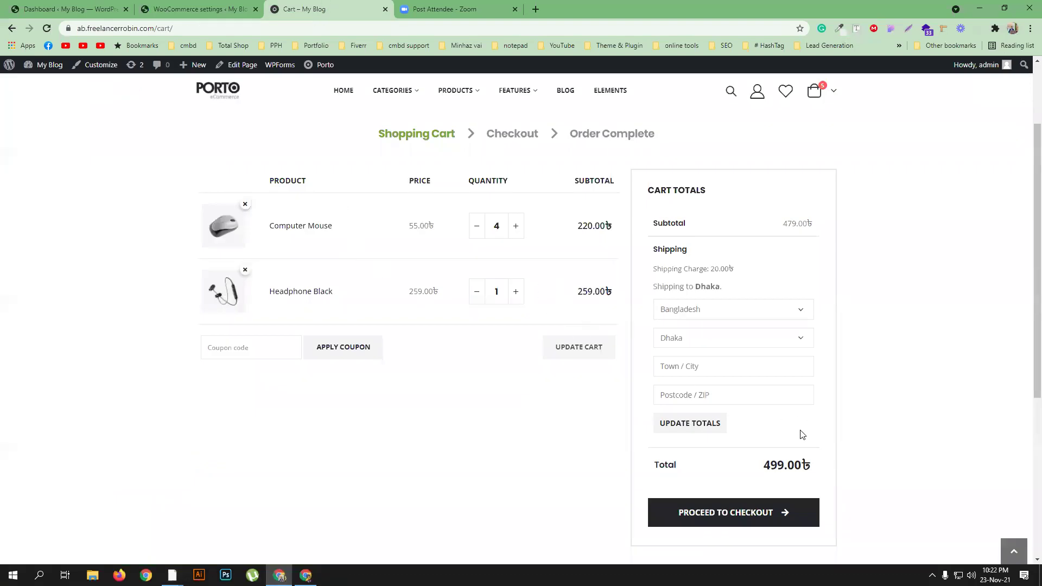
pyautogui.click(516, 227)
pyautogui.click(574, 350)
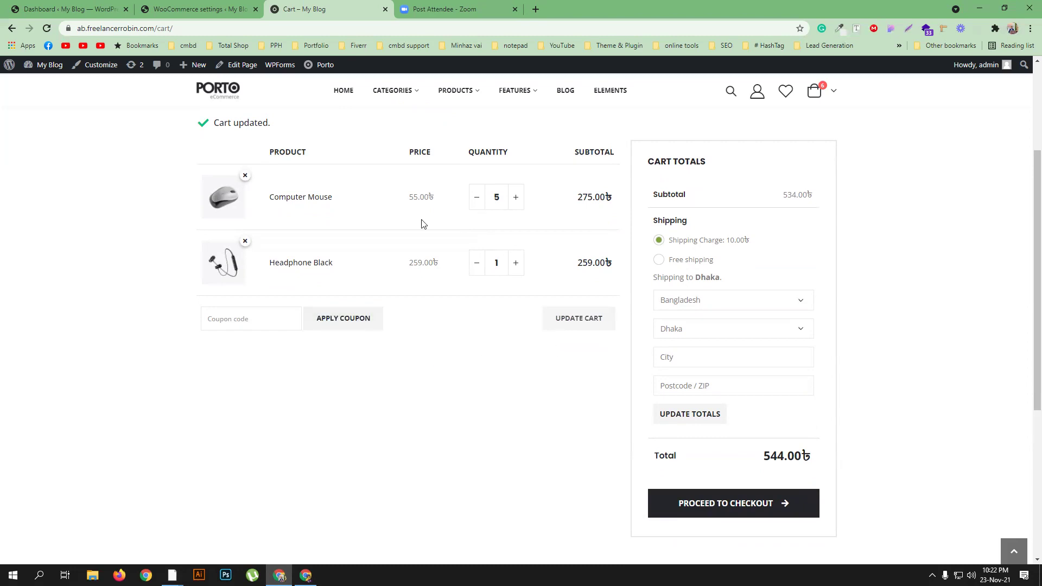
# Return to the WooCommerce settings and reopen the Inside Dhaka shipping zone from the shipping zones list.
pyautogui.click(246, 12)
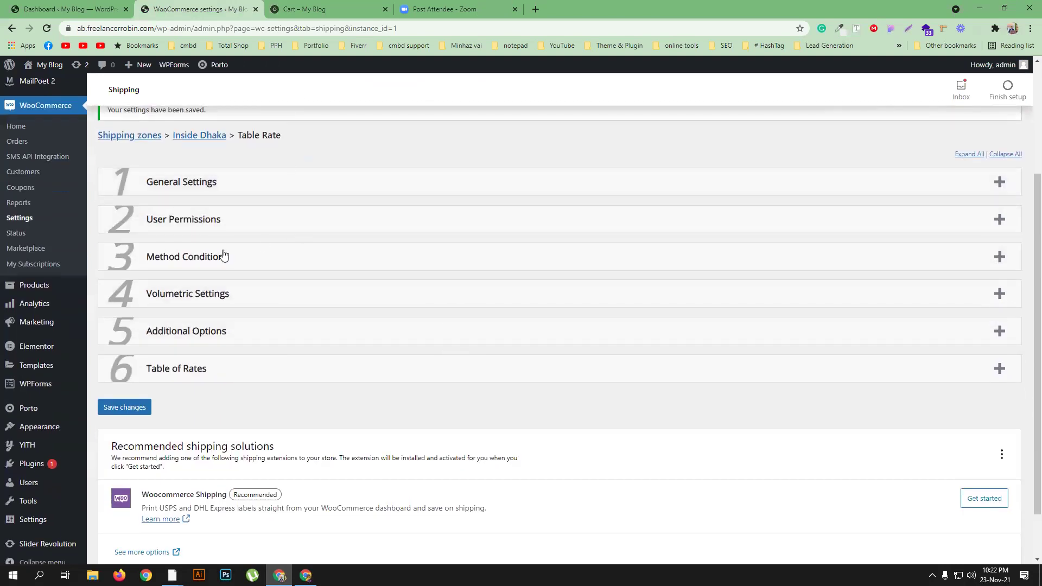
pyautogui.scroll(3, 221, 256)
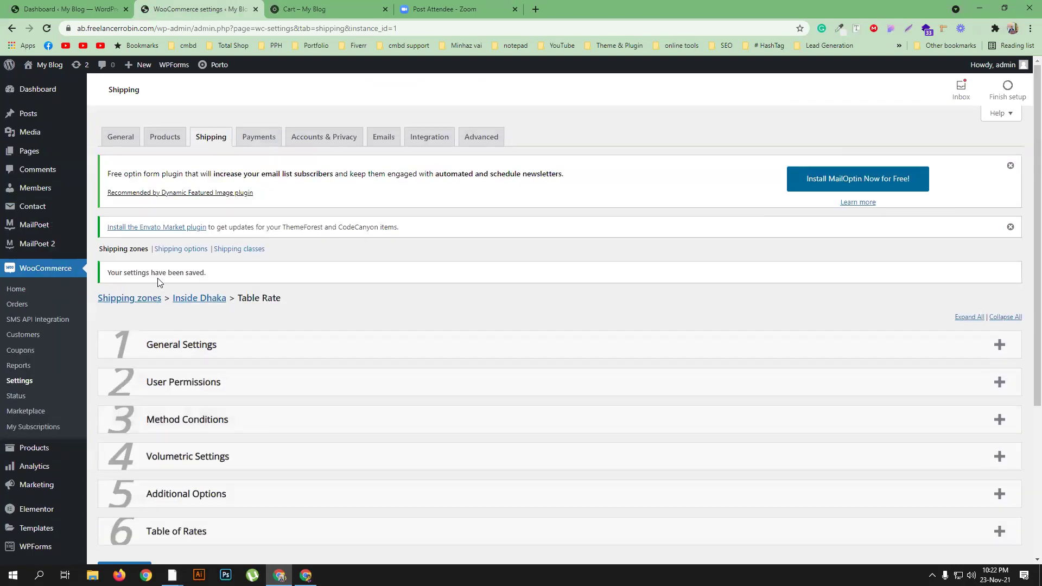
pyautogui.click(124, 299)
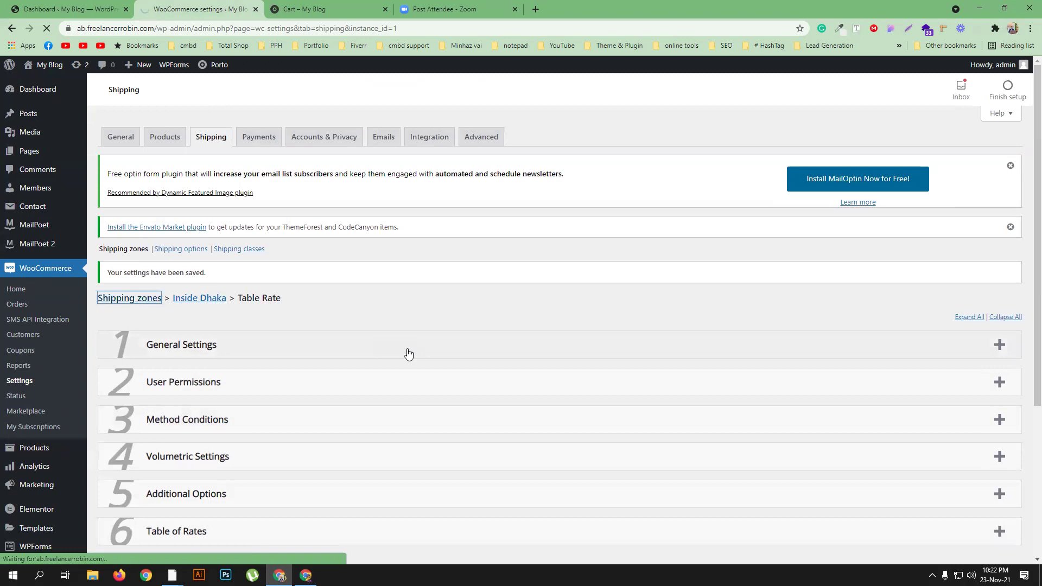
pyautogui.scroll(-2, 293, 325)
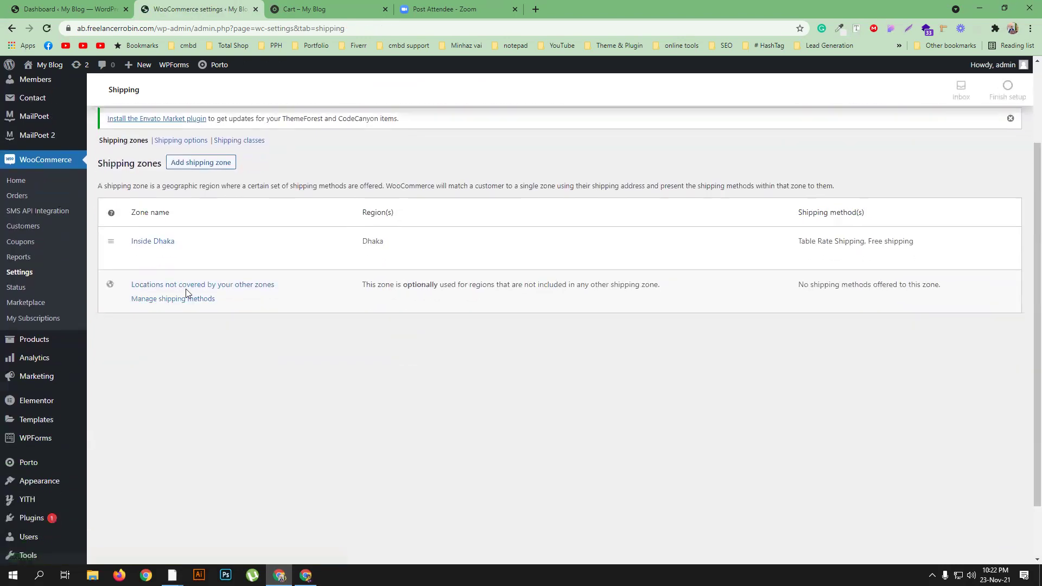
pyautogui.click(143, 257)
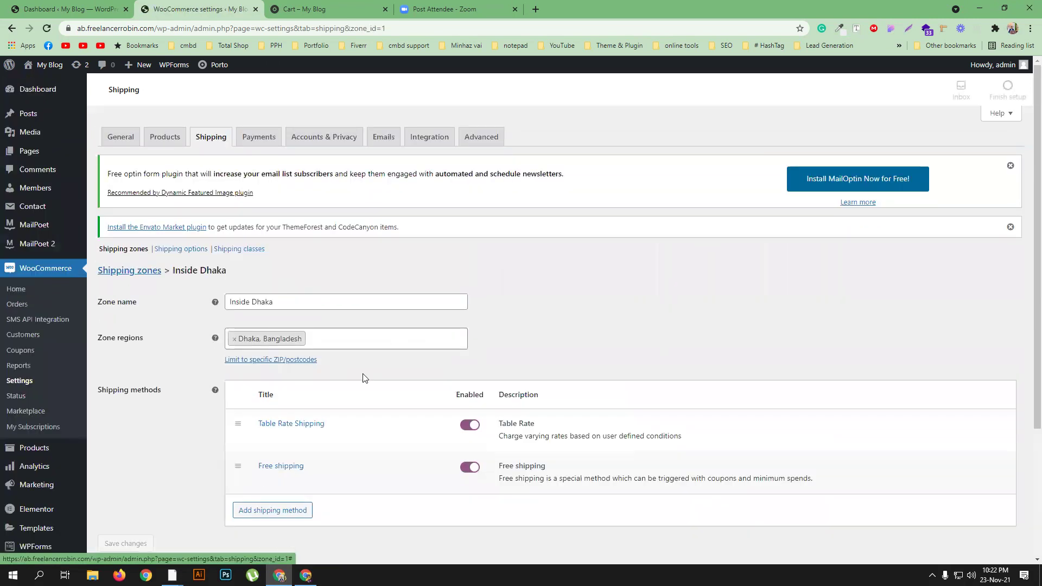
# Retitle the zone's Free shipping method as "Free shipping( delivery in 30days)" and save its settings.
pyautogui.scroll(-3, 269, 342)
pyautogui.click(267, 302)
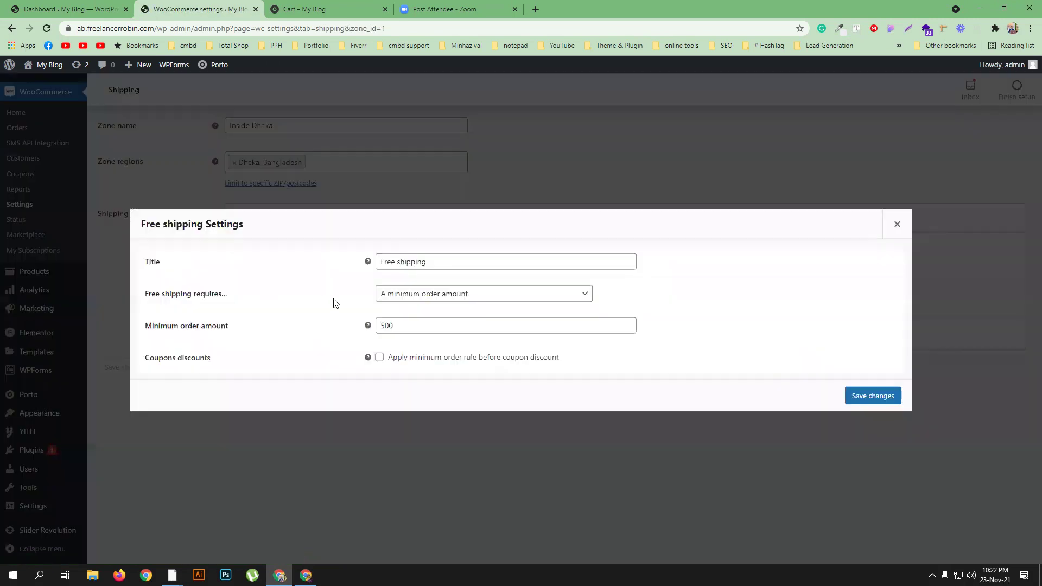
pyautogui.click(441, 260)
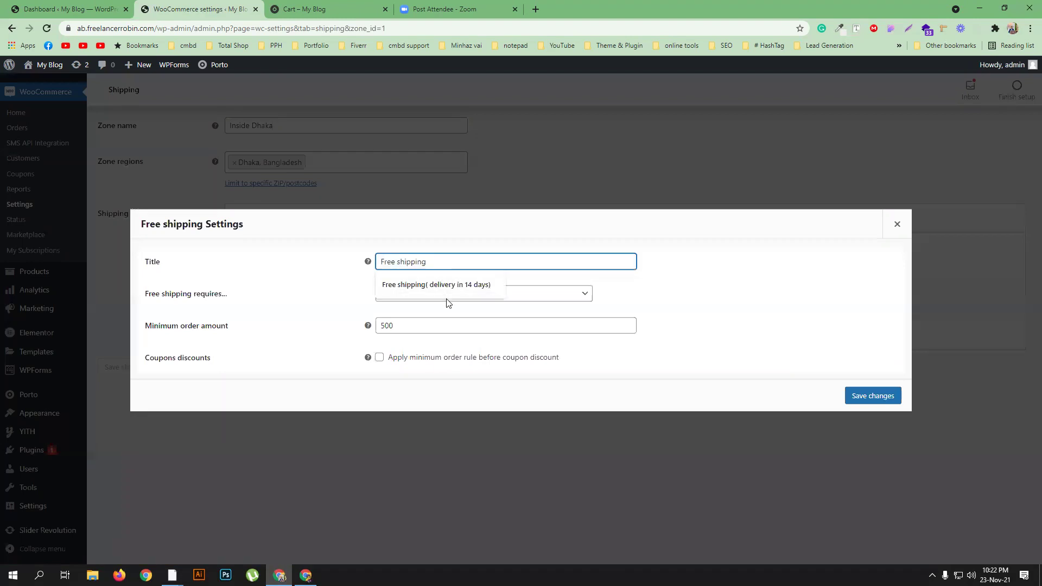
pyautogui.click(437, 284)
pyautogui.moveTo(477, 262); pyautogui.dragTo(470, 260)
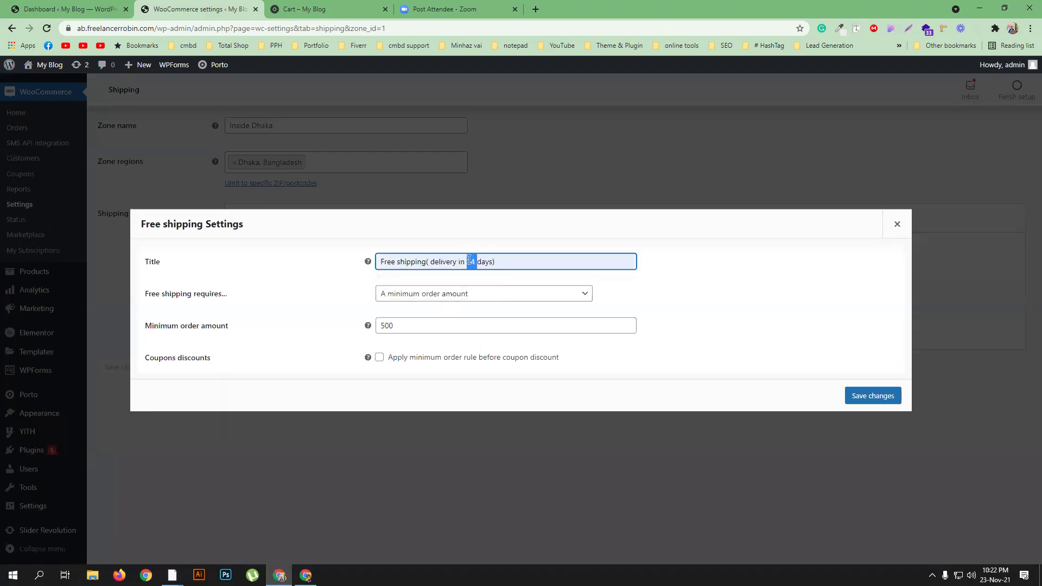
pyautogui.write('30')
pyautogui.click(848, 399)
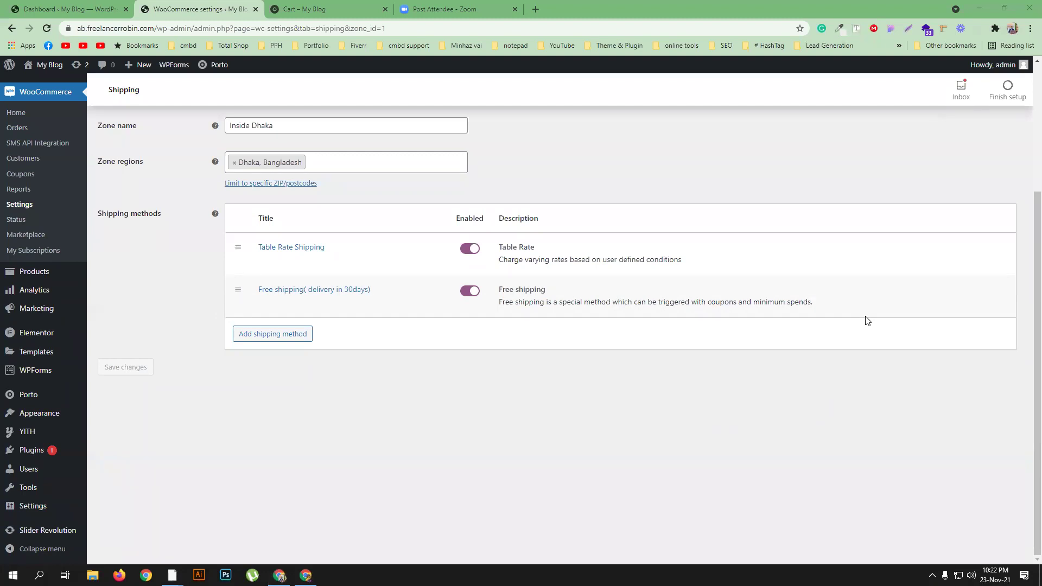
# Review the subtotal and available shipping options in the storefront cart totals.
pyautogui.moveTo(290, 259)
pyautogui.click(343, 7)
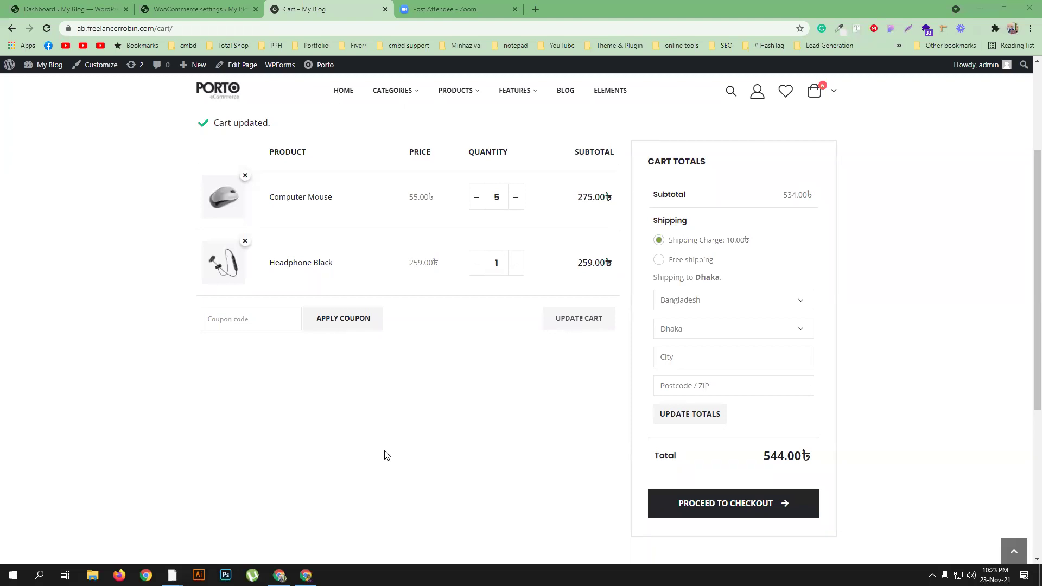
pyautogui.click(201, 8)
pyautogui.click(307, 5)
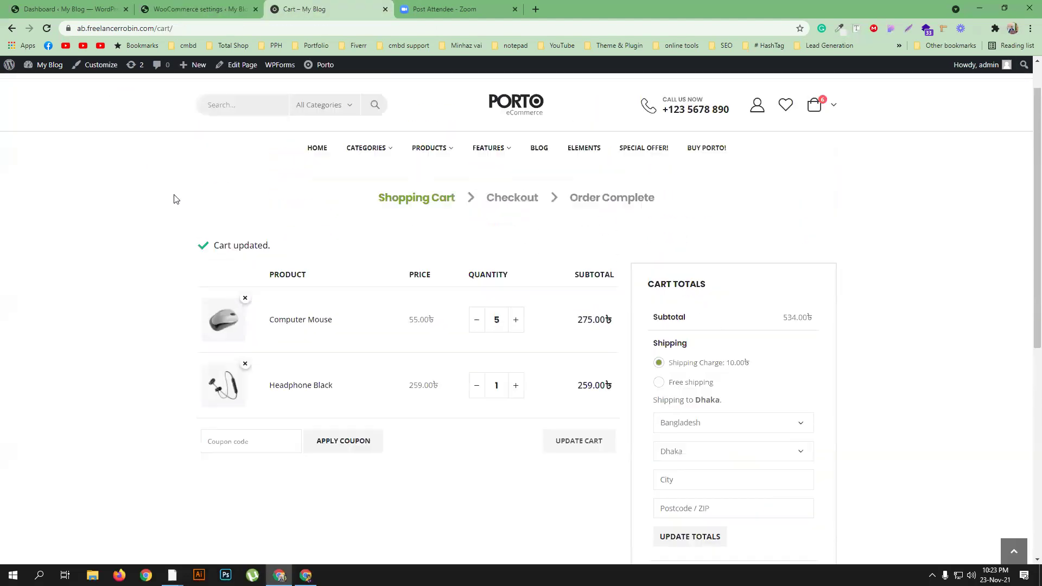
pyautogui.scroll(5, 163, 190)
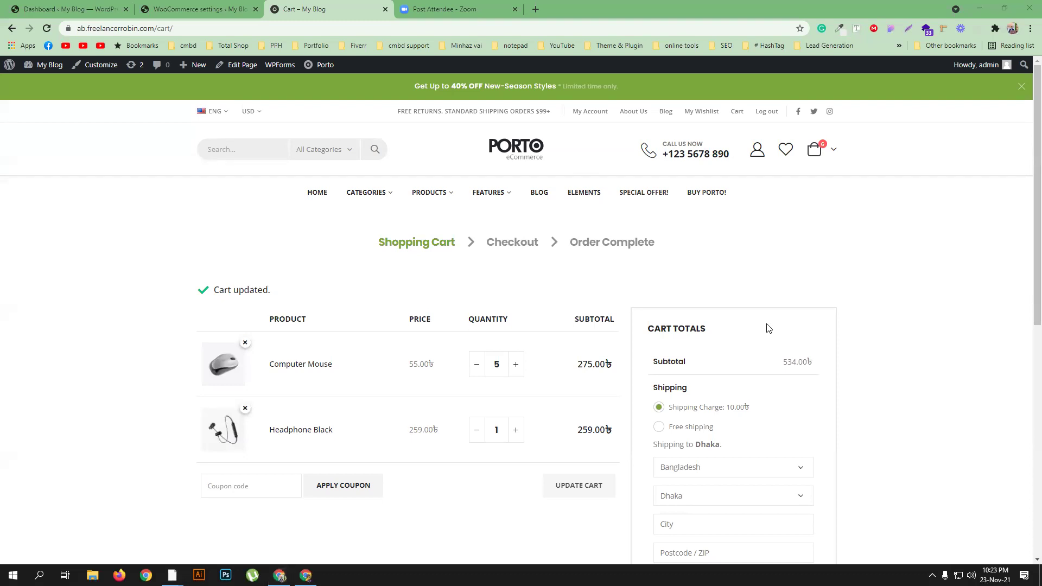
pyautogui.scroll(-2, 769, 328)
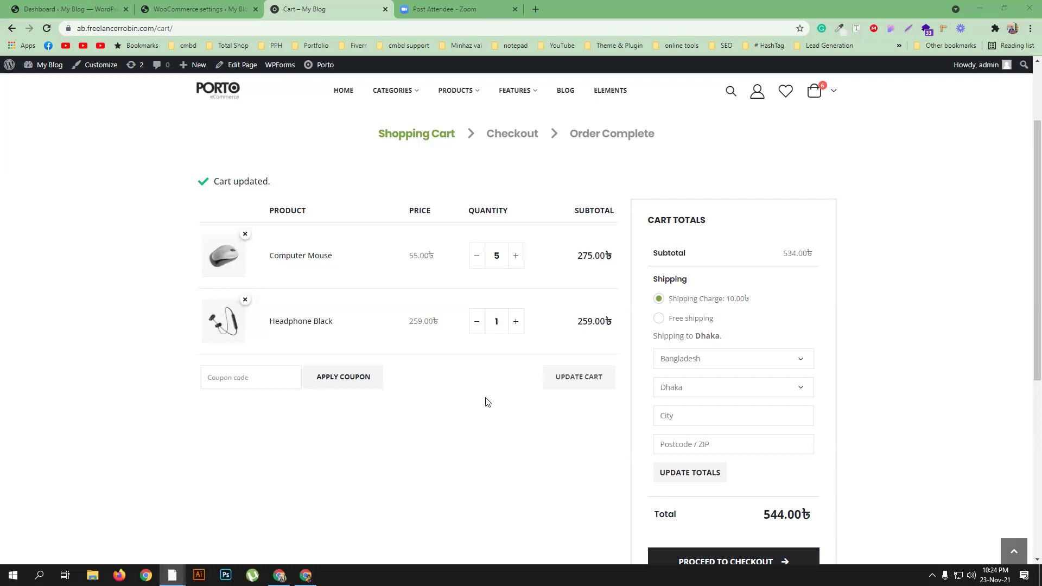
pyautogui.scroll(3, 489, 400)
pyautogui.click(199, 9)
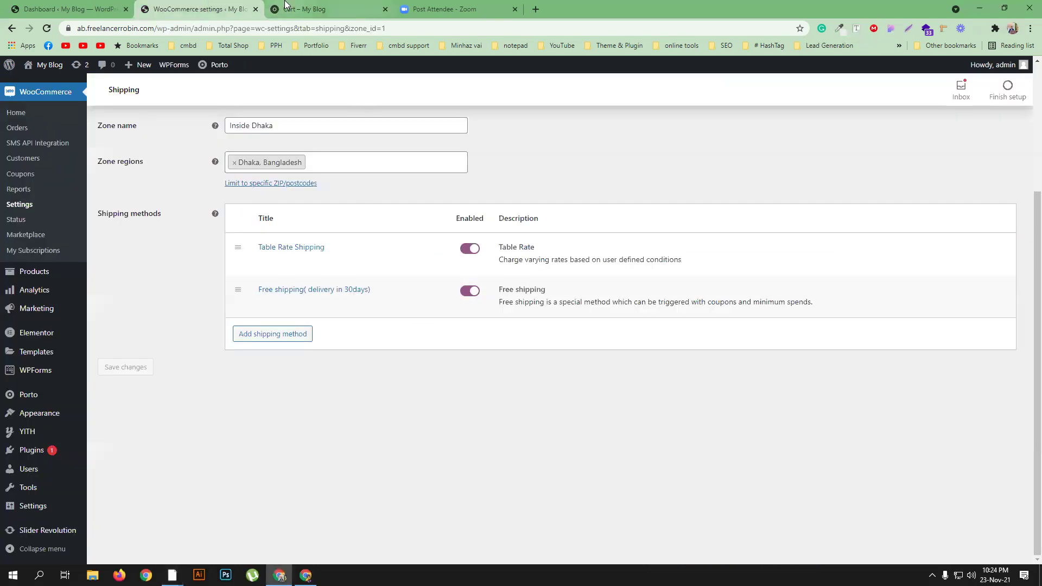
# Proceed from the storefront cart to checkout and review the billing fields and shipping options.
pyautogui.click(315, 9)
pyautogui.scroll(-4, 442, 326)
pyautogui.click(701, 455)
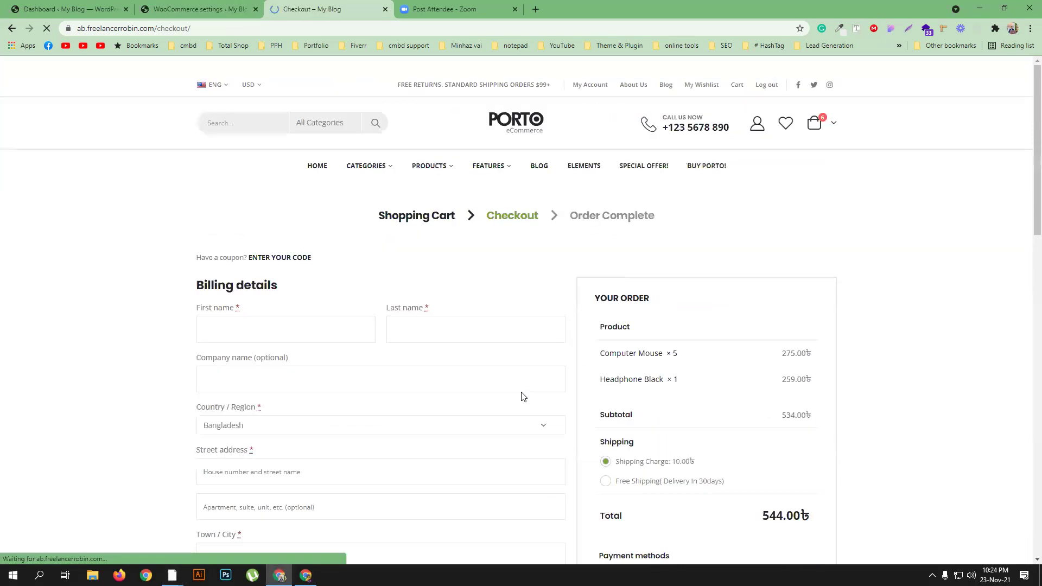
pyautogui.scroll(-2, 384, 361)
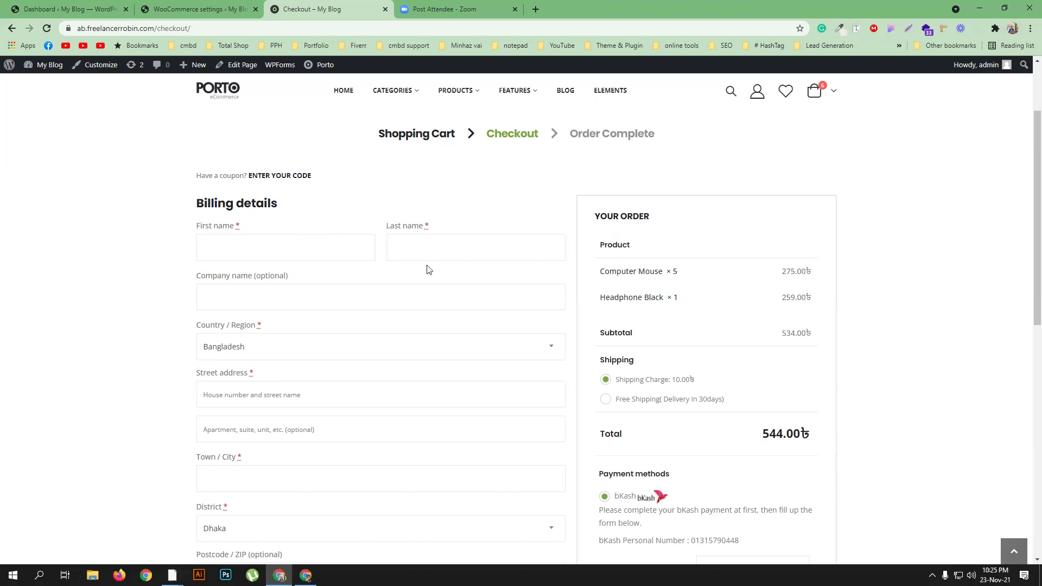
pyautogui.scroll(-3, 429, 284)
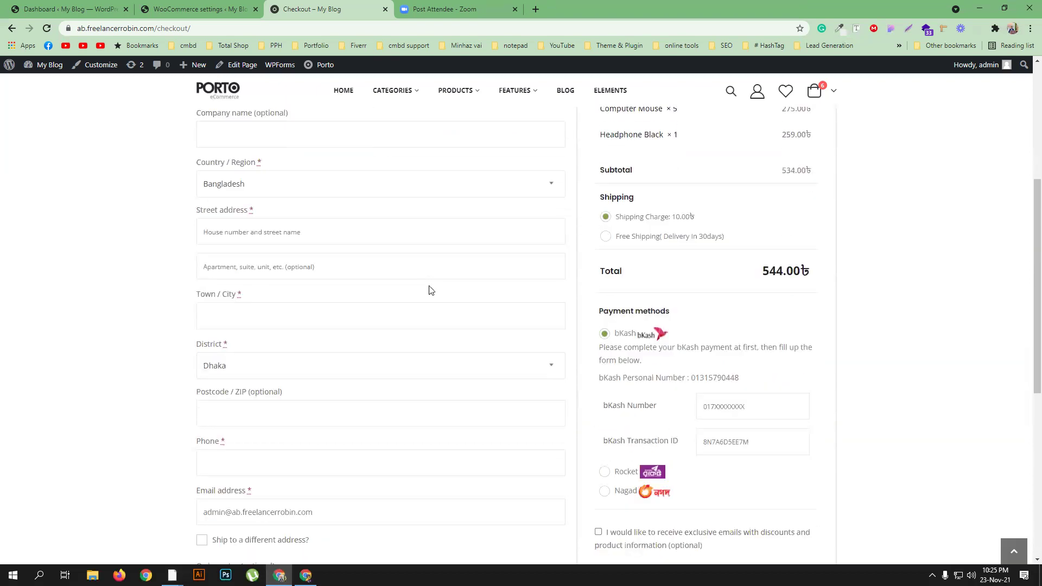
pyautogui.scroll(2, 310, 221)
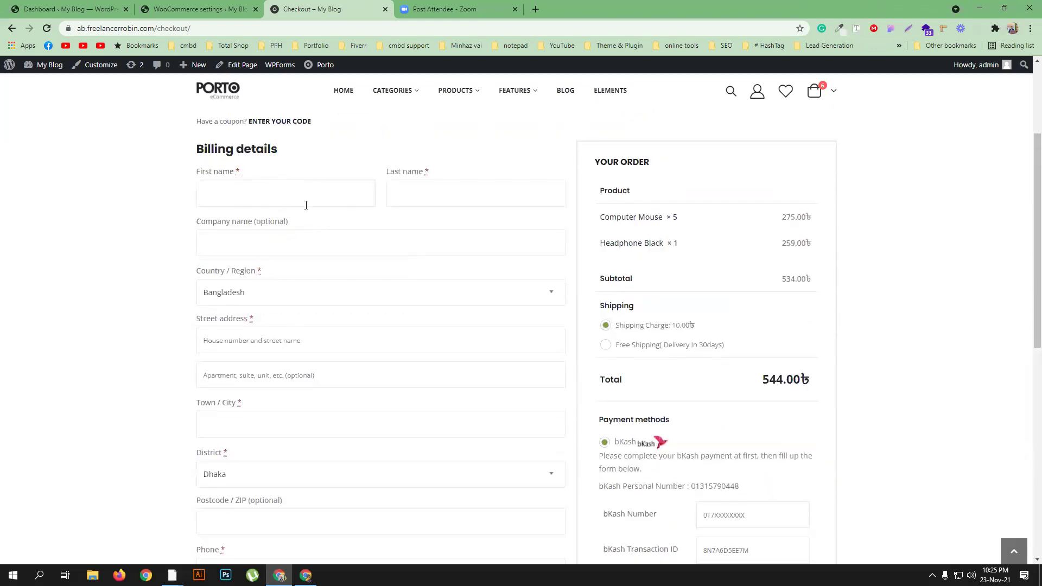
pyautogui.scroll(-1, 306, 205)
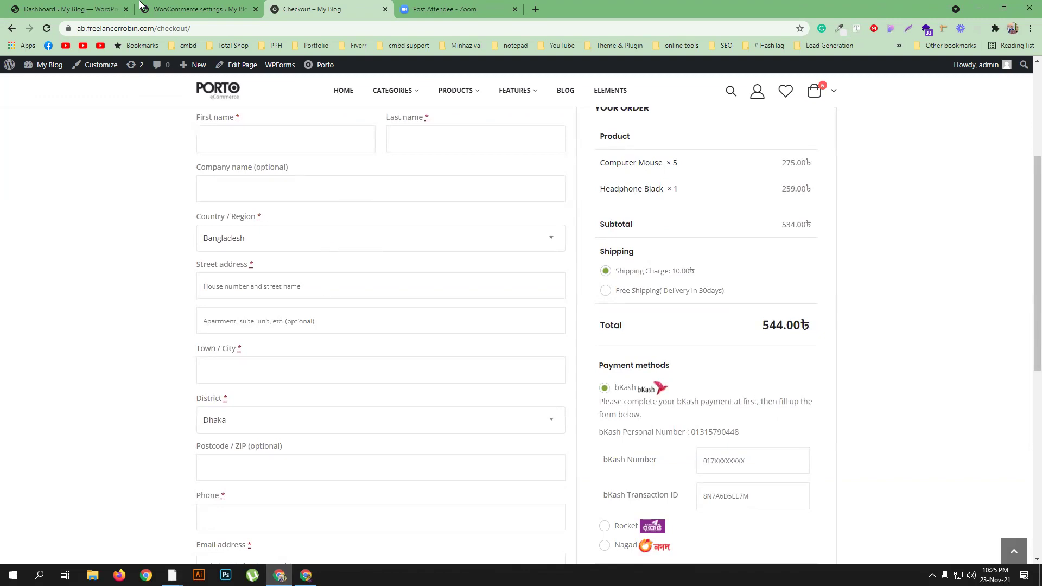
pyautogui.click(200, 9)
pyautogui.moveTo(42, 374)
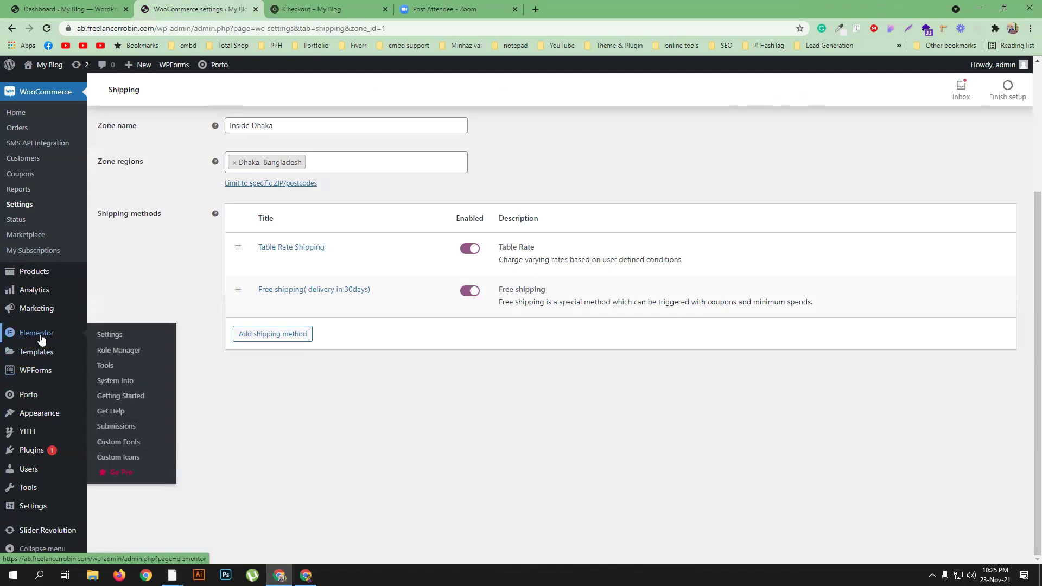
pyautogui.scroll(1, 34, 294)
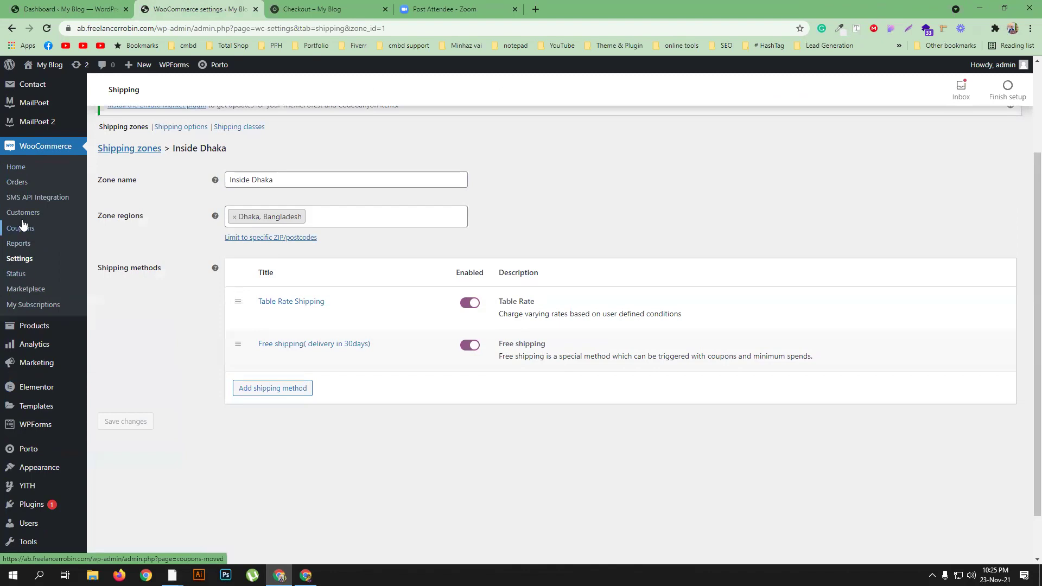
pyautogui.click(300, 6)
pyautogui.click(216, 10)
pyautogui.click(320, 12)
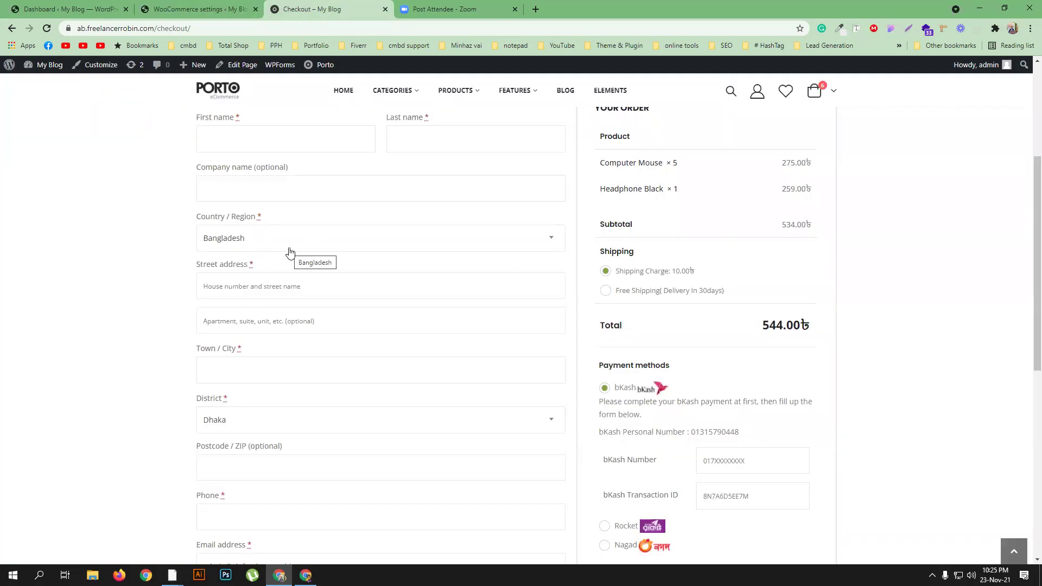
# Upload the plugin file woocommerce-checkout-field-editor-pro-3.1.6.zip from Downloads in the WordPress admin and install it.
pyautogui.click(217, 9)
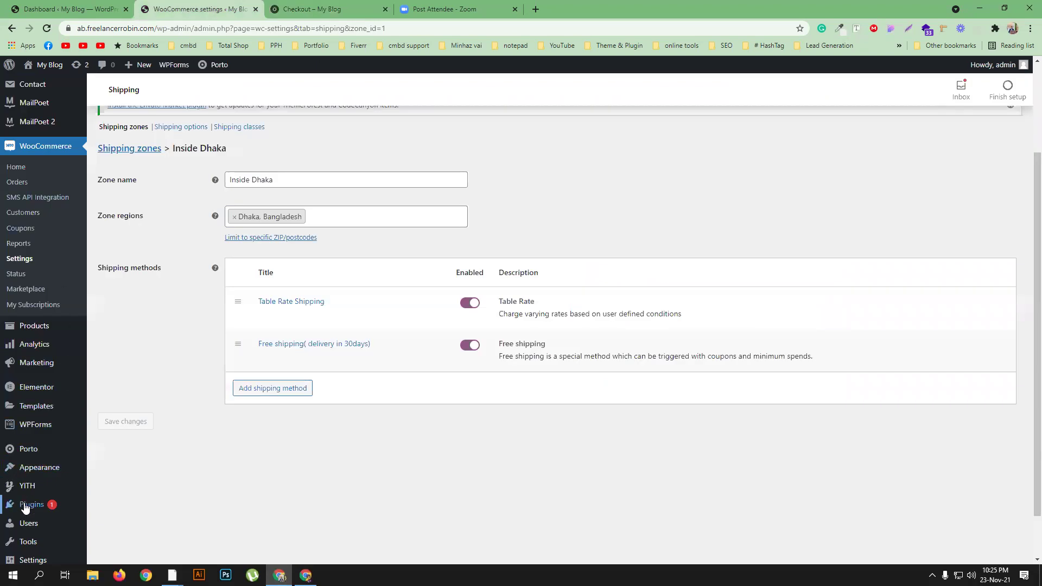
pyautogui.moveTo(25, 508)
pyautogui.click(121, 519)
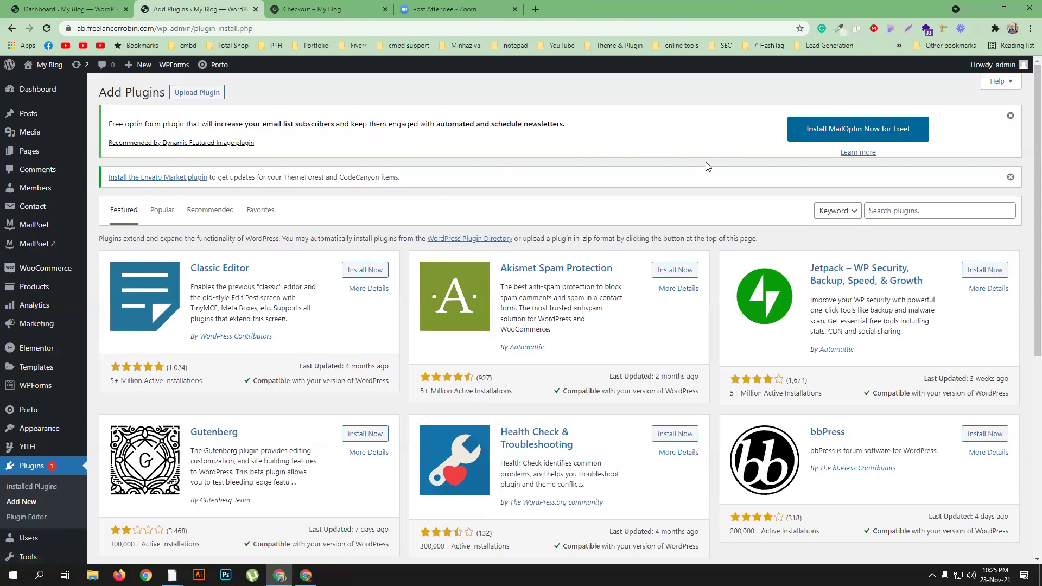
pyautogui.click(189, 93)
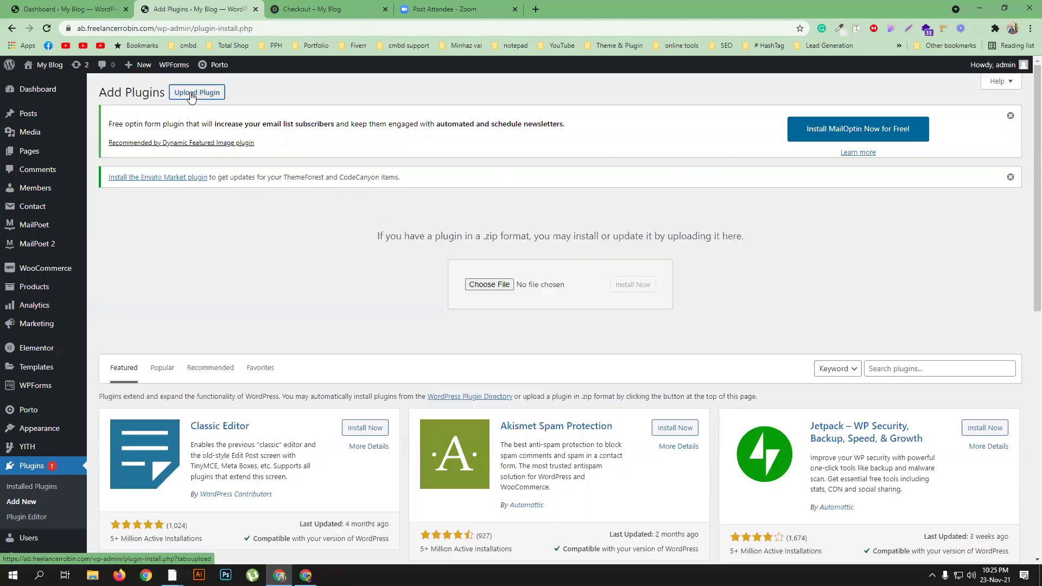
pyautogui.click(507, 286)
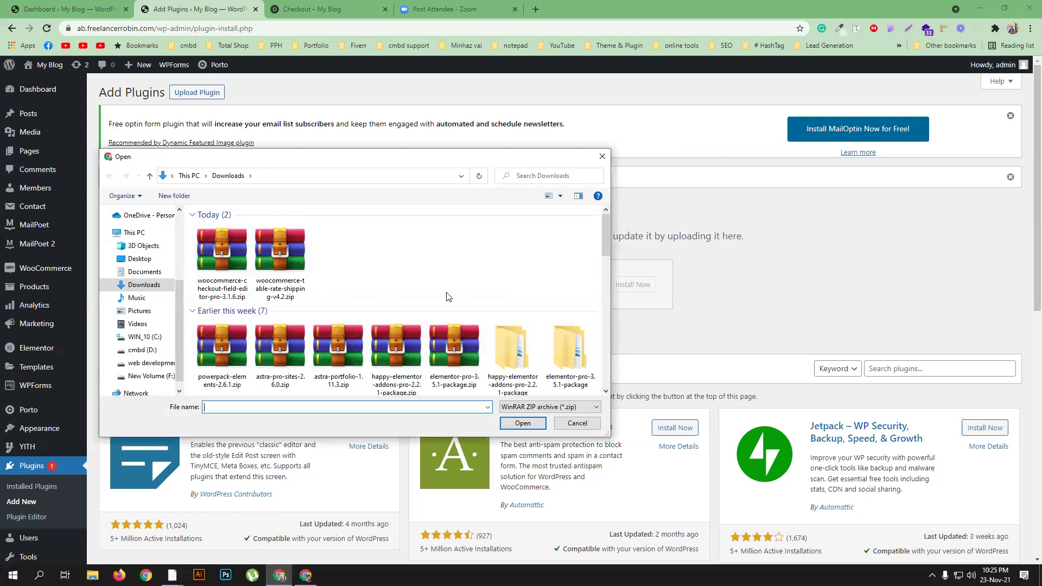
pyautogui.click(219, 293)
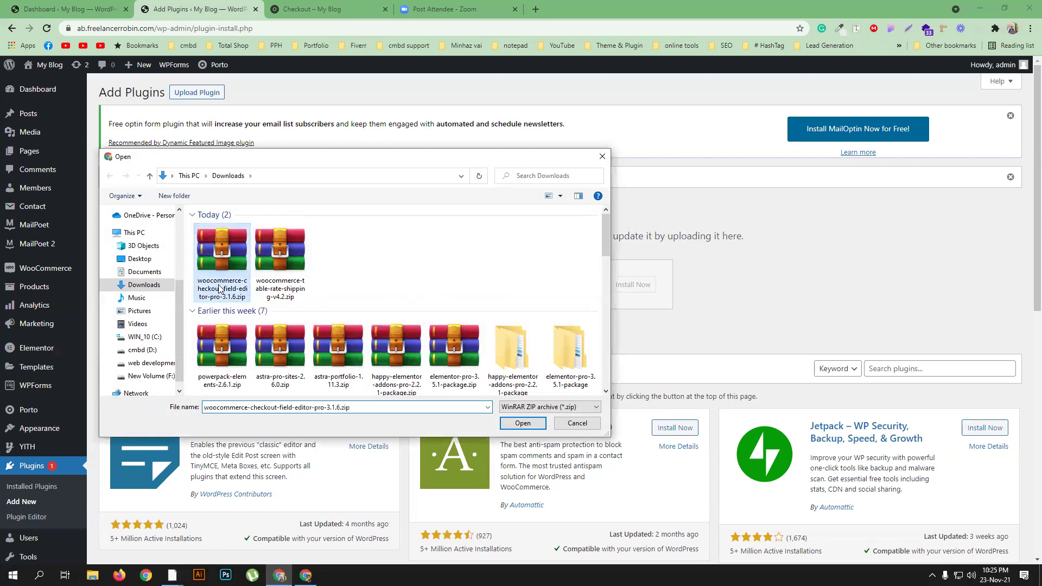
pyautogui.click(529, 426)
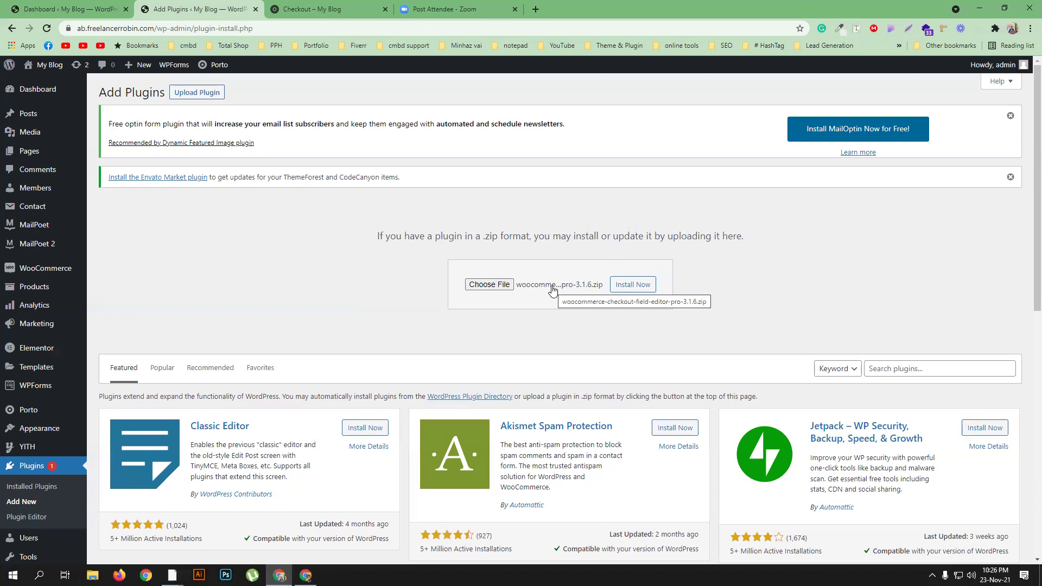
pyautogui.click(633, 285)
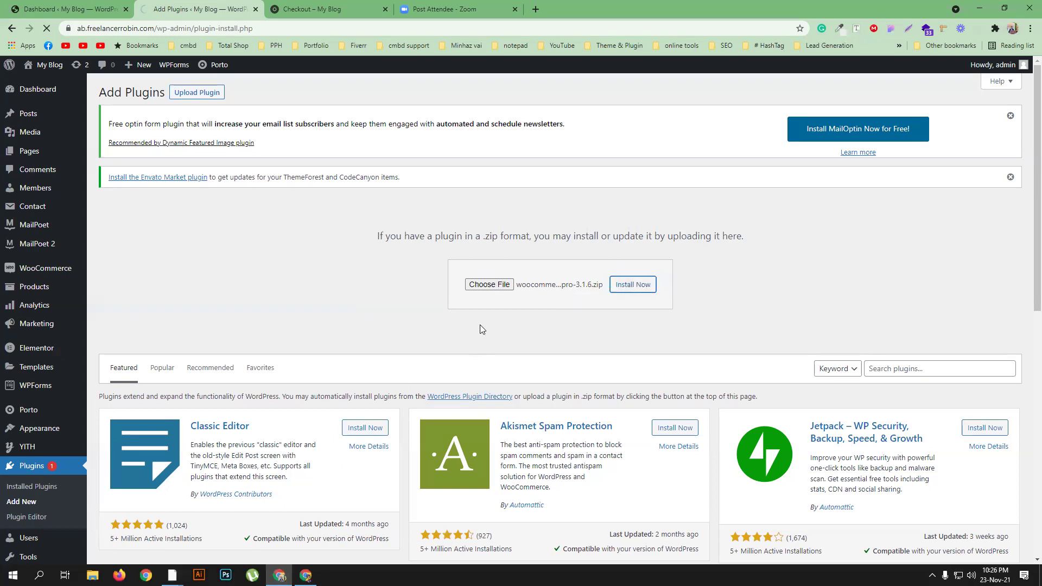
# Activate the installed Checkout Field Editor plugin and open WooCommerce's Checkout Form page.
pyautogui.hotkey('ctrl', 'Tab')
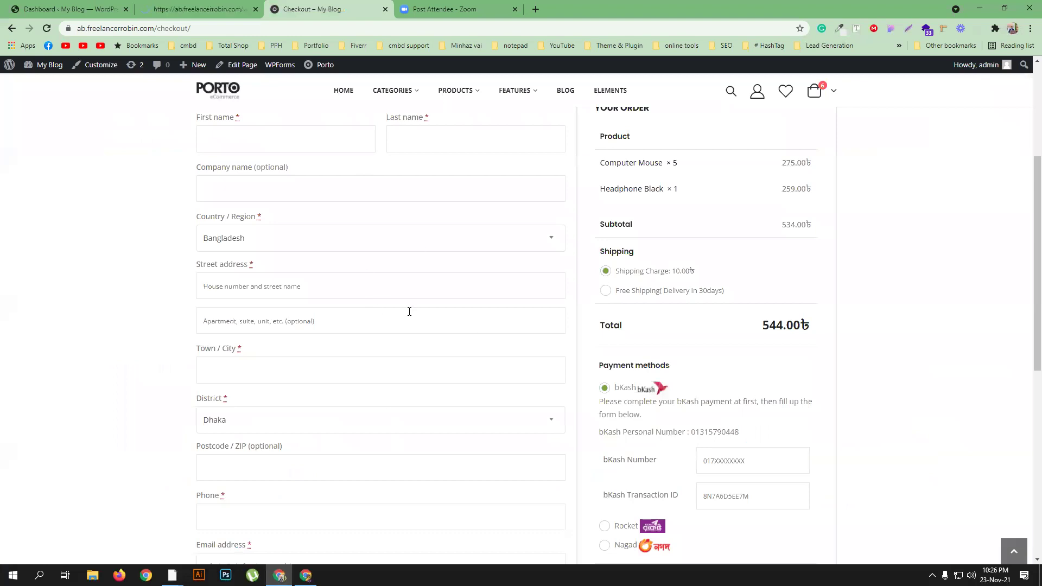
pyautogui.scroll(4, 407, 326)
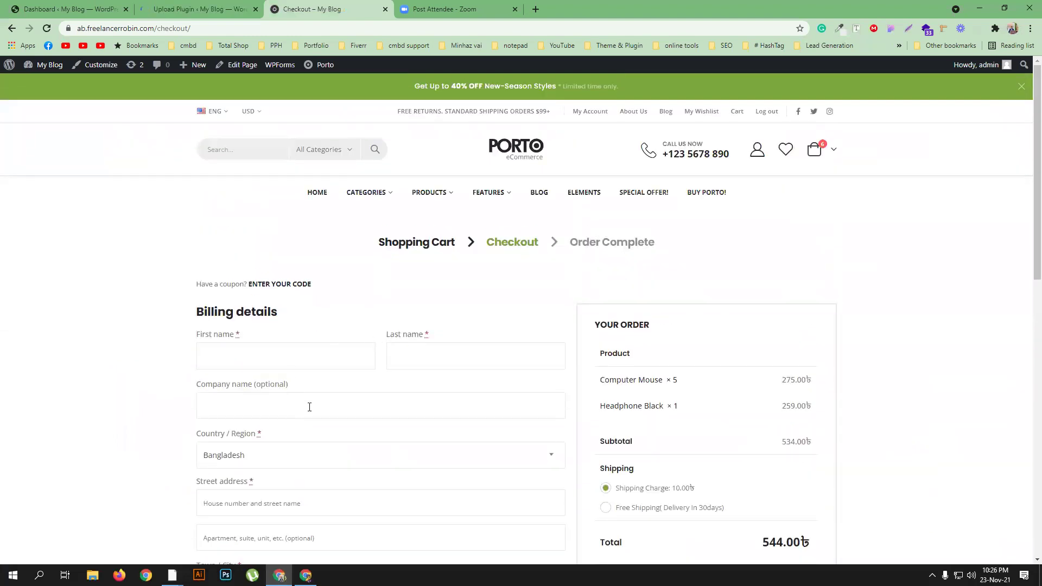
pyautogui.hotkey('ctrl', 'shift', 'Tab')
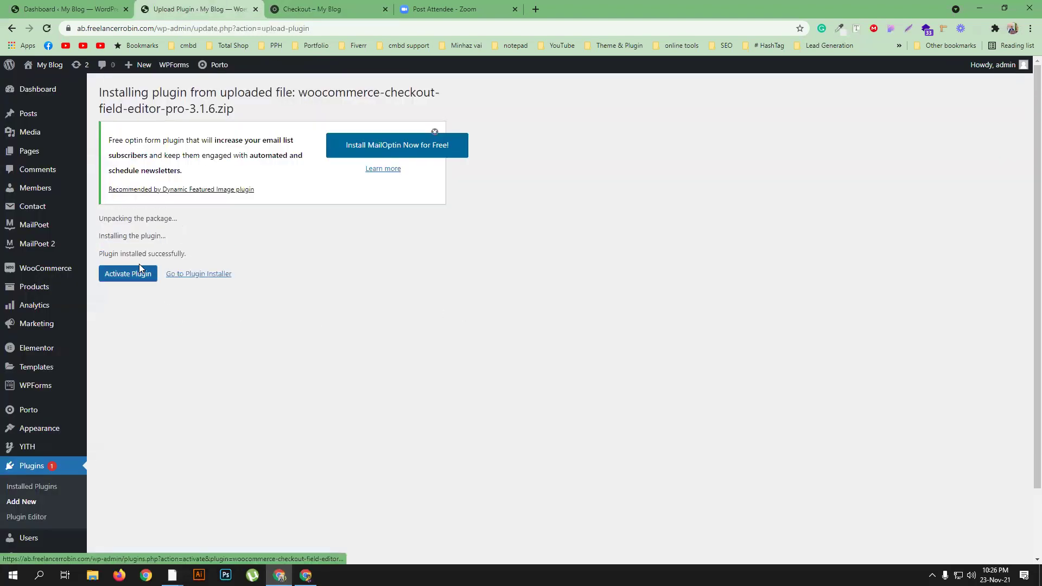
pyautogui.click(126, 279)
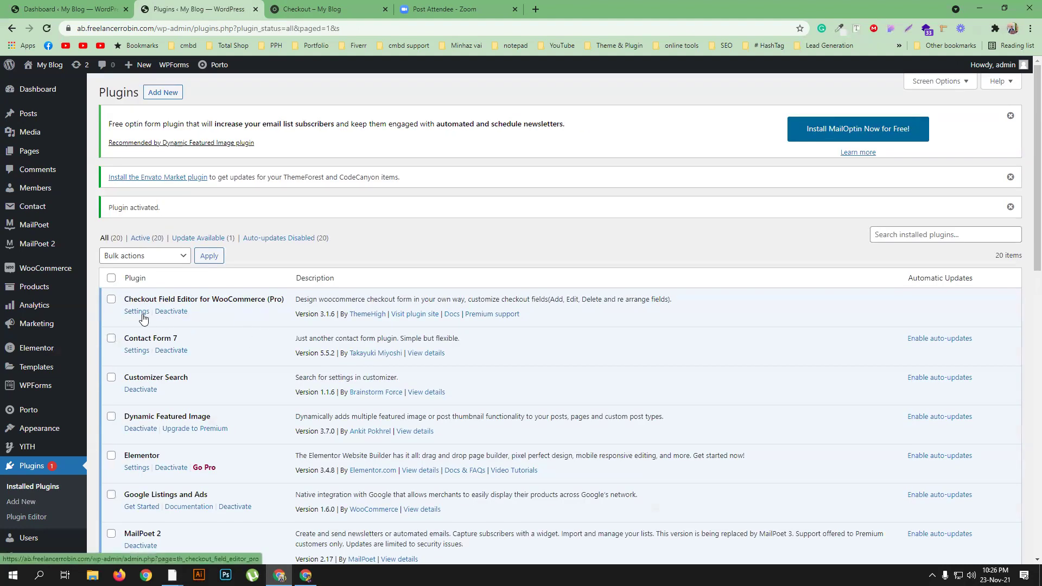
pyautogui.moveTo(43, 276)
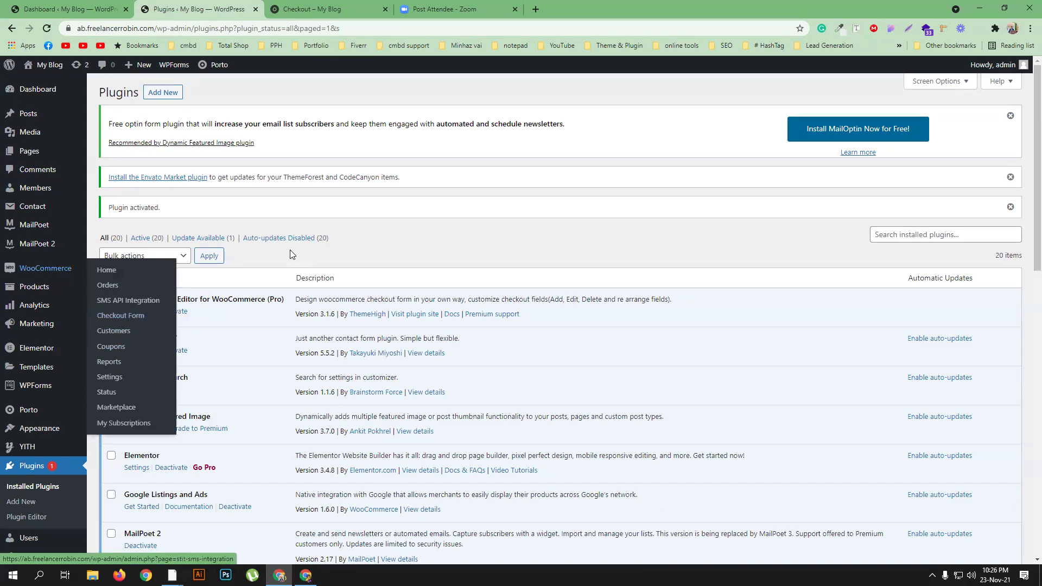
pyautogui.click(136, 313)
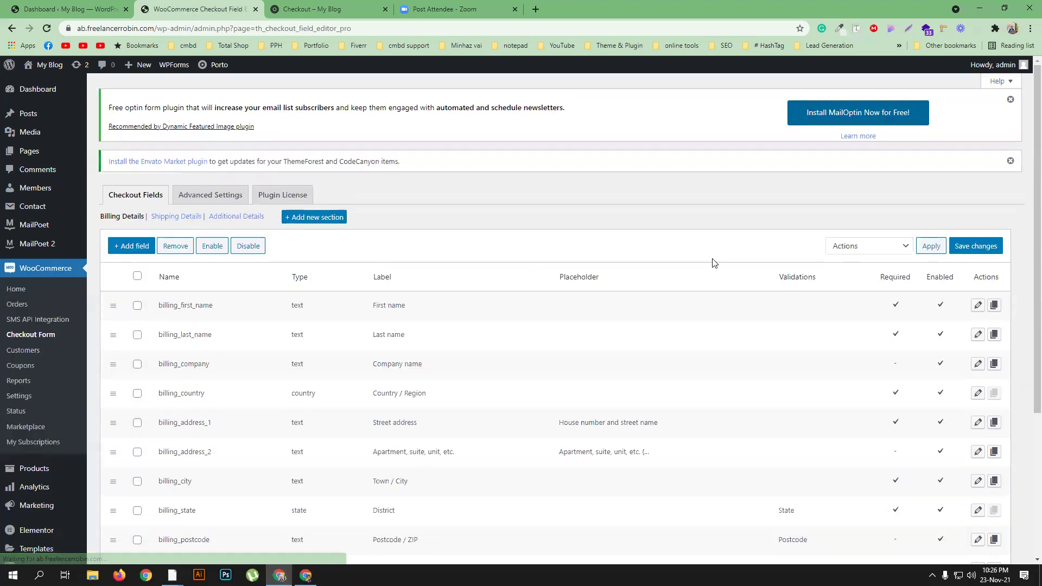
# Remove the billing_last_name field from the Billing Details checkout fields and save the changes.
pyautogui.scroll(-2, 543, 272)
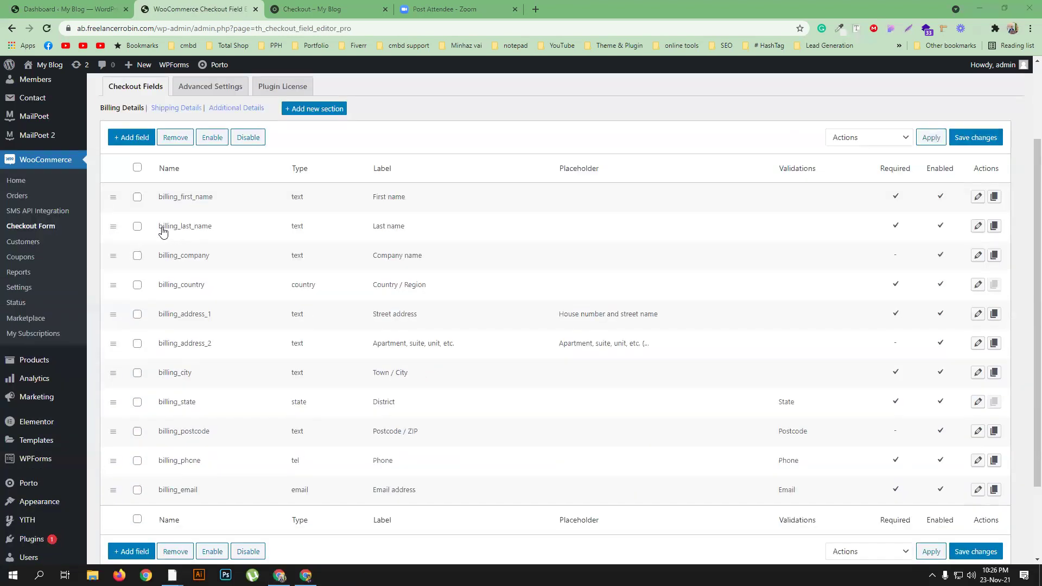
pyautogui.click(137, 227)
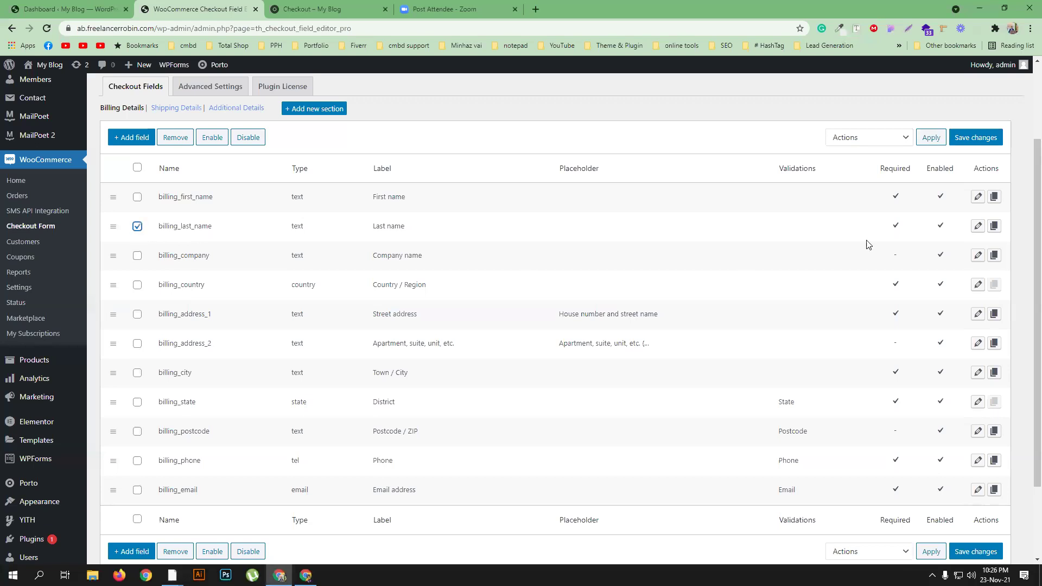
pyautogui.click(176, 140)
pyautogui.click(994, 141)
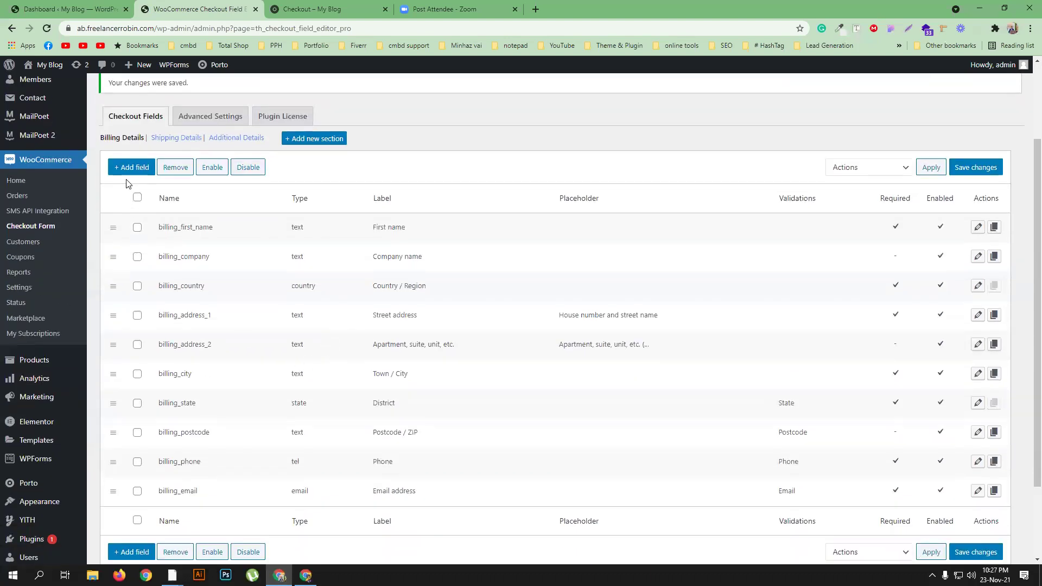
# Add a required Text billing field named billing_fathers_name with the label Fathers Name, and save the checkout fields.
pyautogui.click(127, 171)
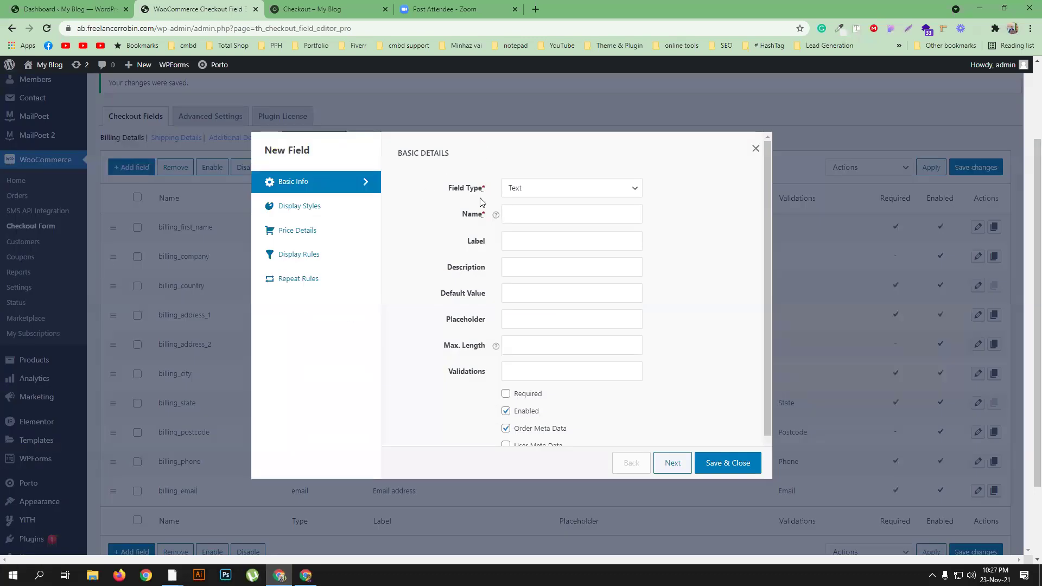
pyautogui.click(591, 189)
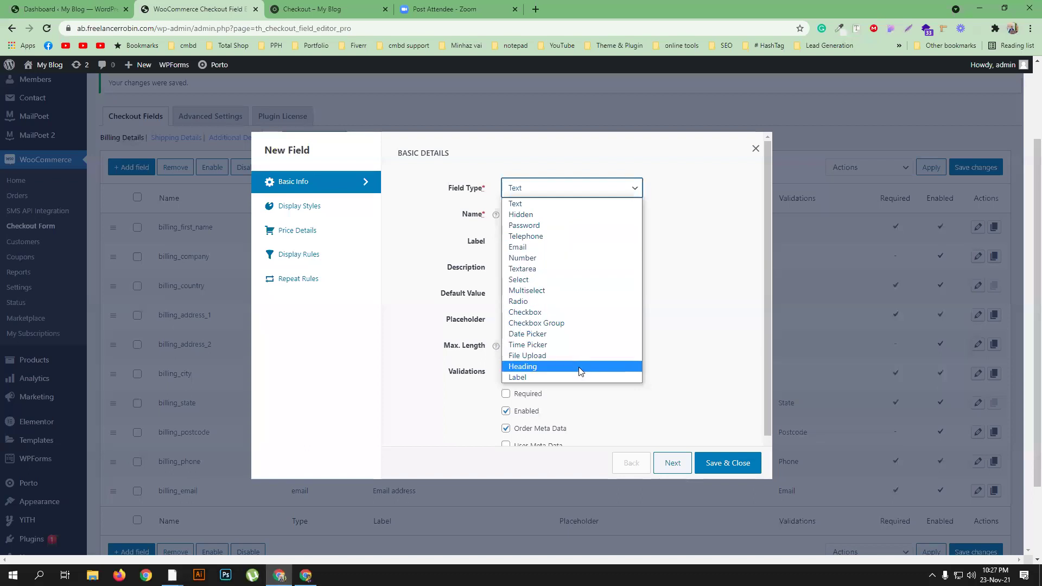
pyautogui.click(591, 187)
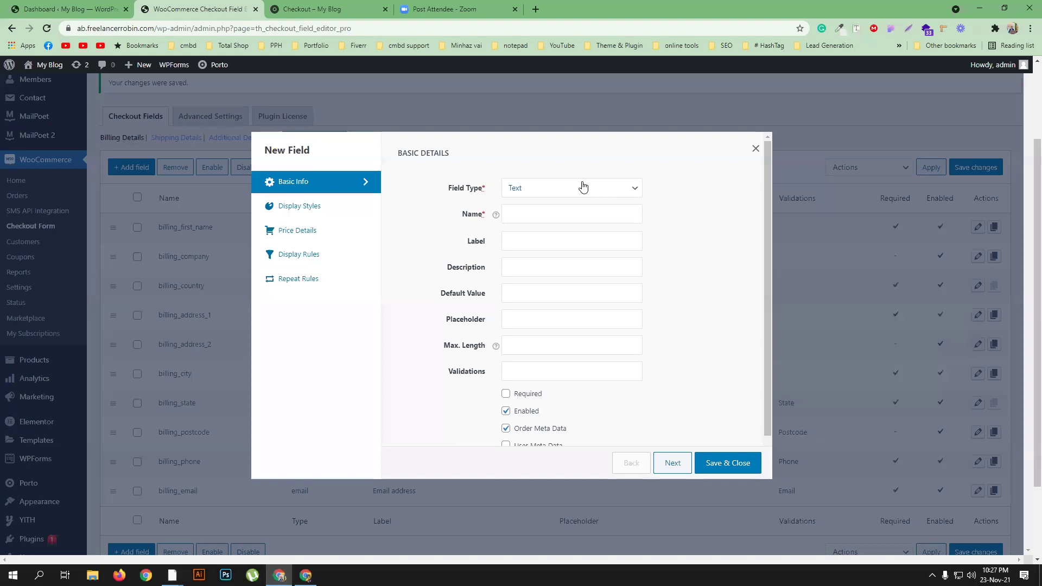
pyautogui.click(549, 213)
pyautogui.click(522, 238)
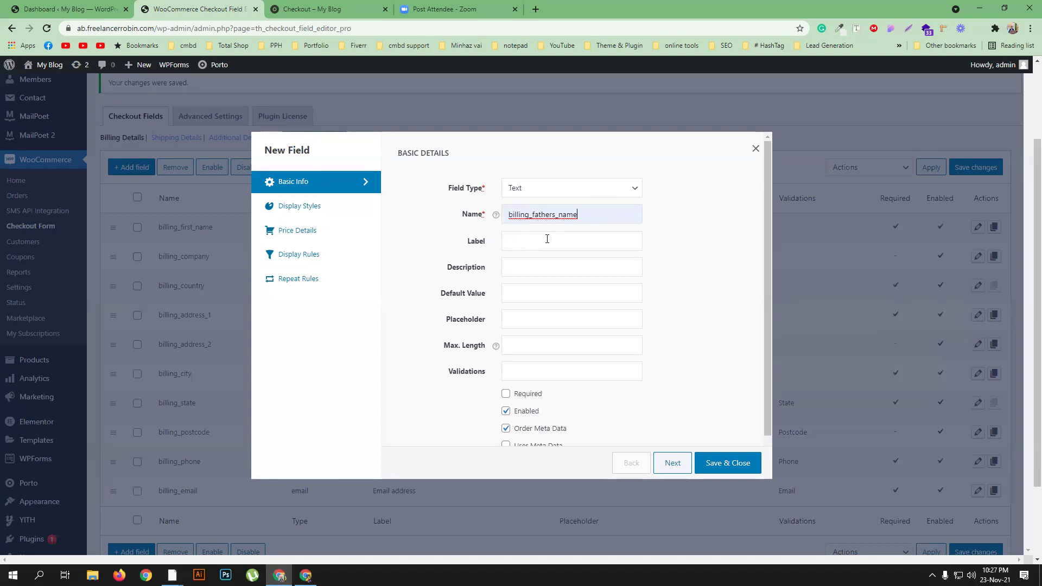
pyautogui.click(543, 239)
pyautogui.press('Down')
pyautogui.press('Return')
pyautogui.scroll(-1, 633, 396)
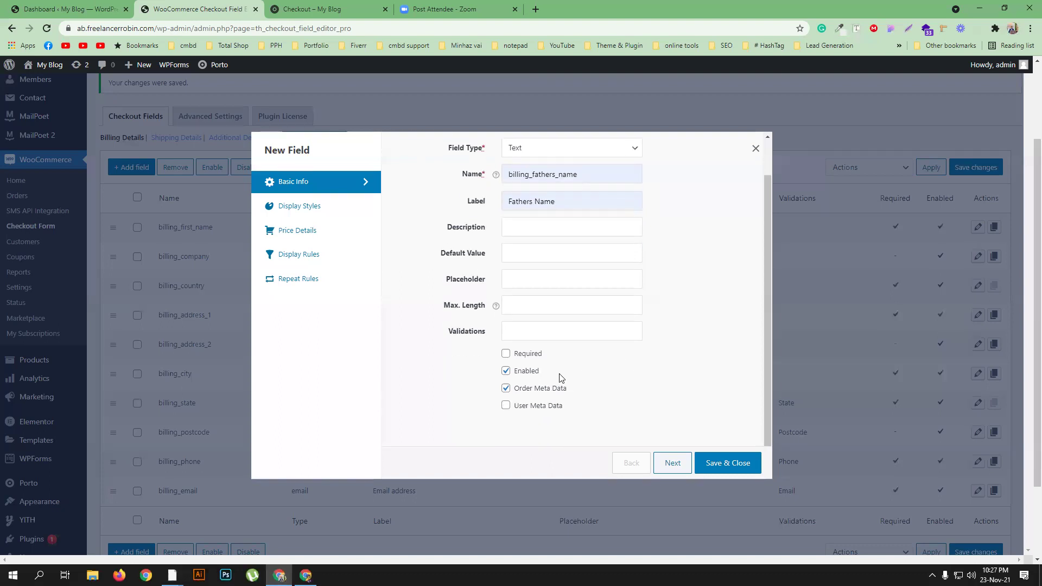
pyautogui.click(519, 356)
pyautogui.click(740, 464)
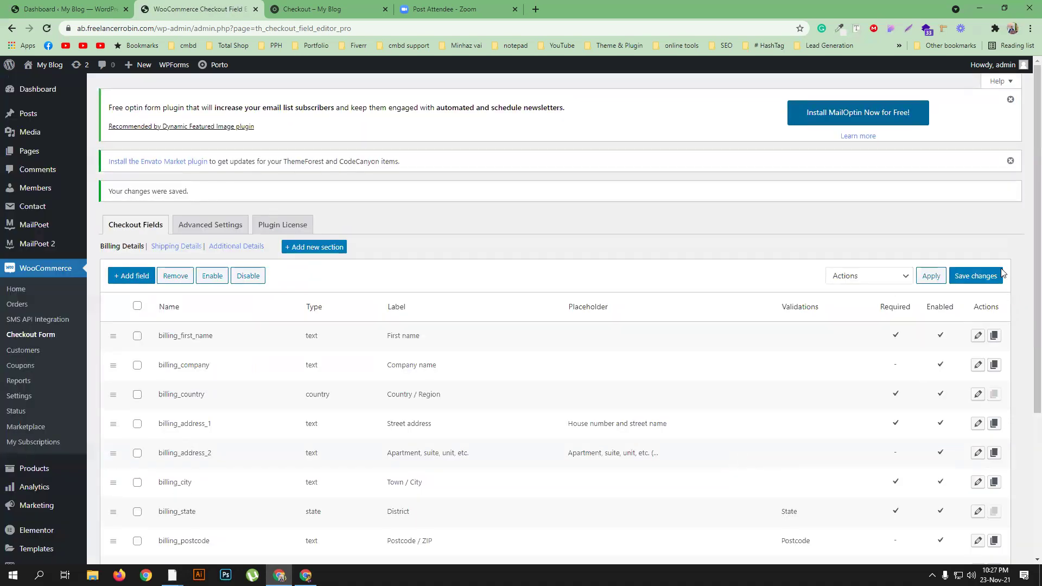
pyautogui.click(992, 277)
# Reload the storefront checkout and compare its billing fields and their order with the configured field list.
pyautogui.click(312, 8)
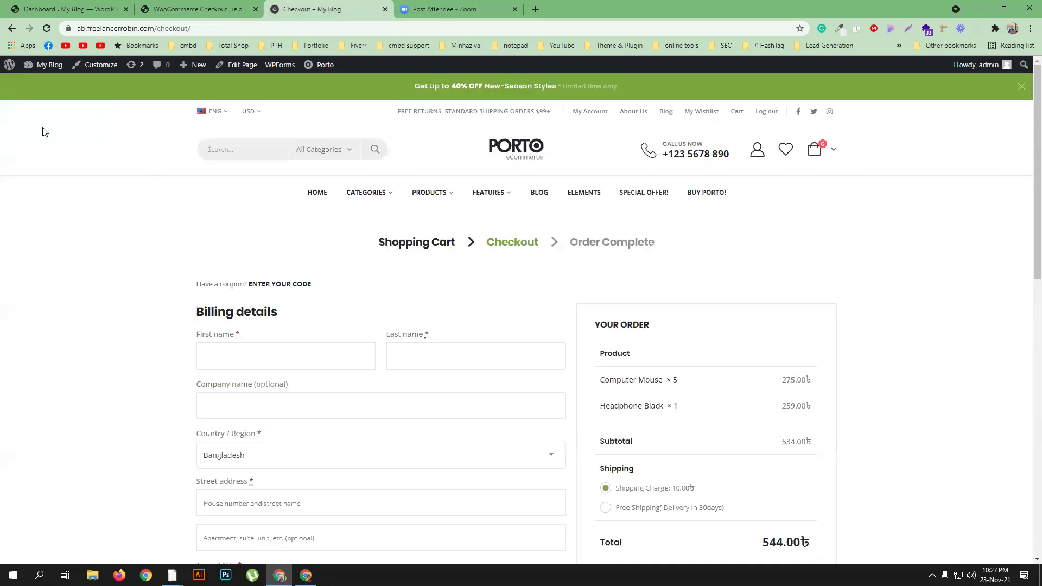
pyautogui.click(47, 30)
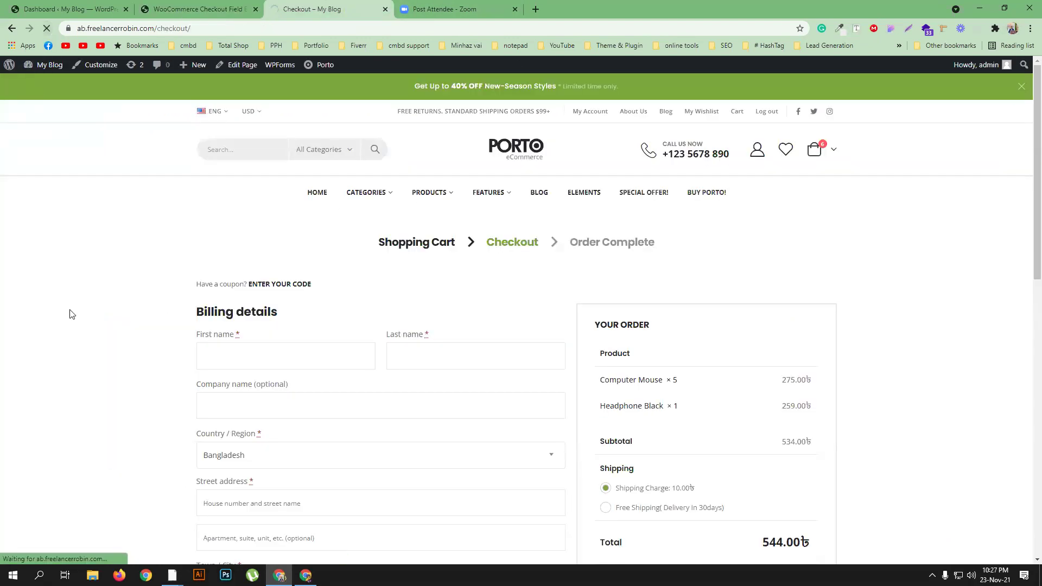
pyautogui.scroll(-3, 72, 313)
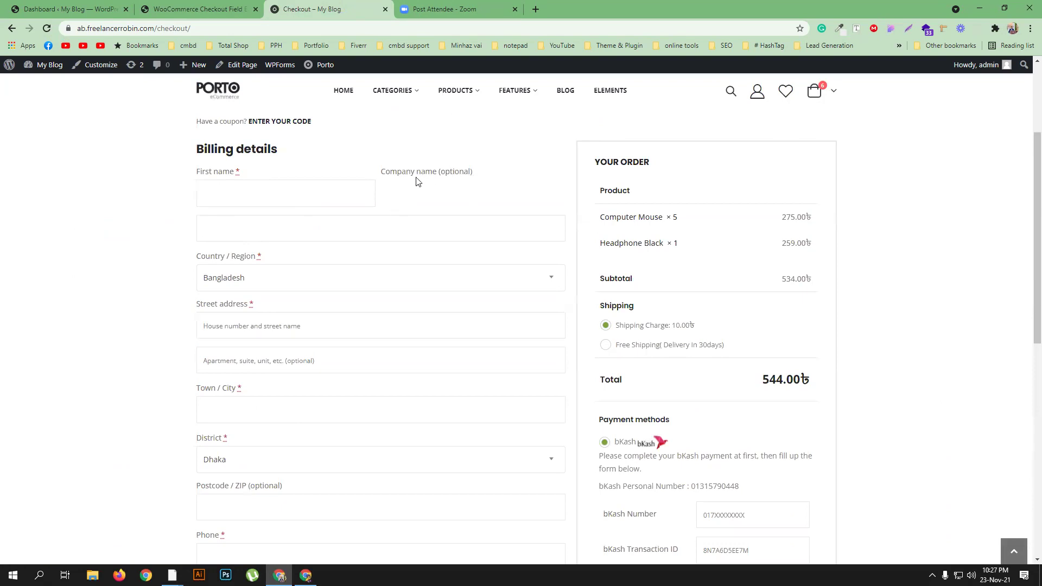
pyautogui.click(174, 9)
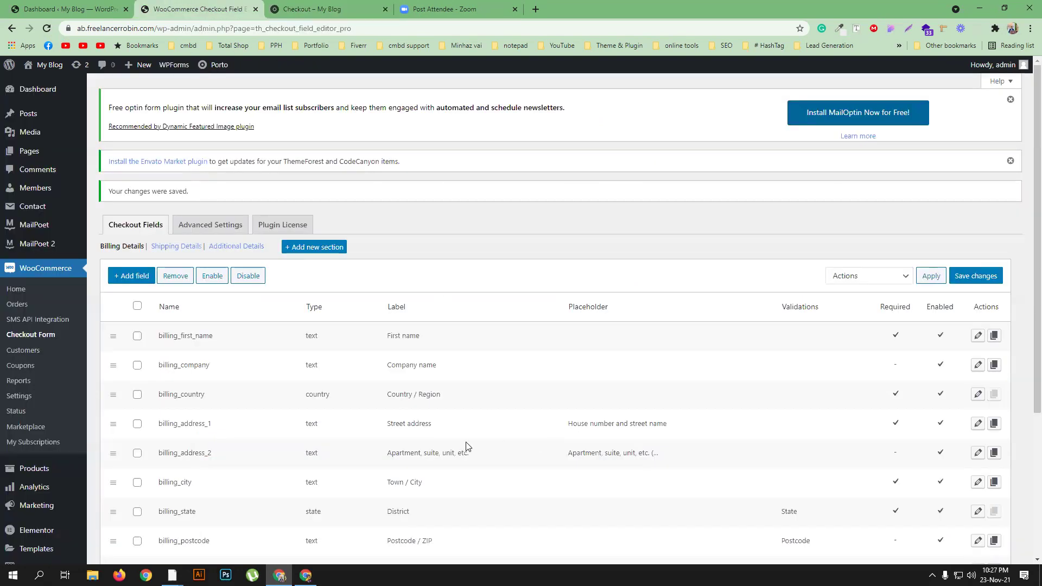
pyautogui.scroll(-4, 194, 361)
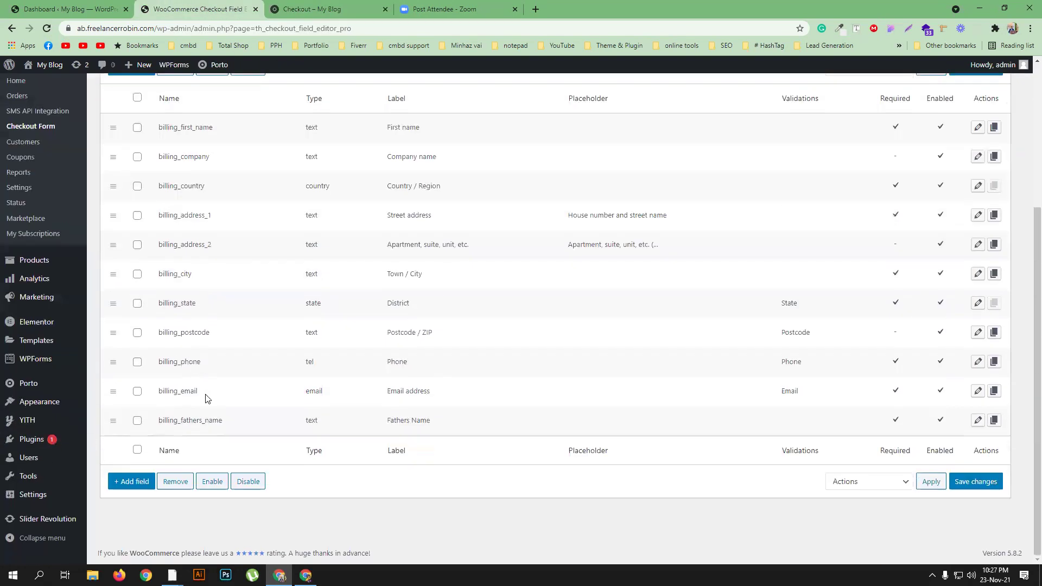
pyautogui.click(307, 8)
pyautogui.scroll(-7, 304, 337)
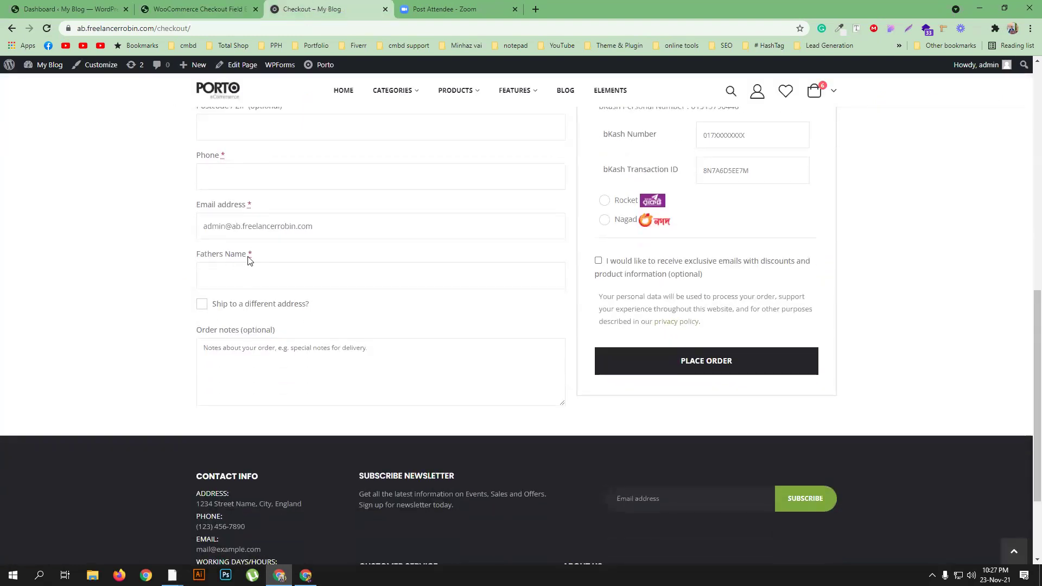
pyautogui.scroll(5, 272, 266)
pyautogui.scroll(4, 312, 278)
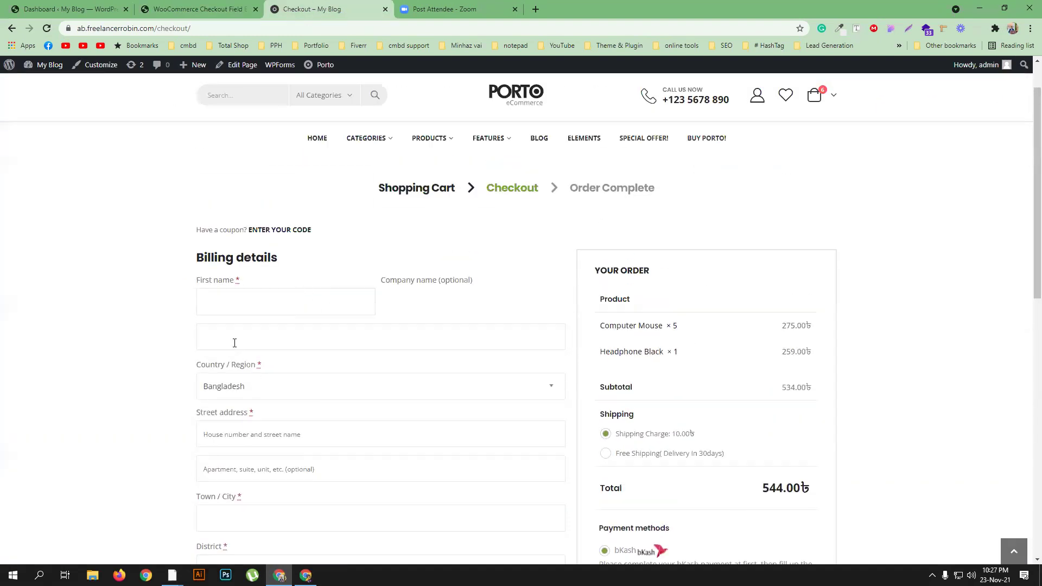
# Move the billing_fathers_name field directly below billing_first_name in the Billing Details list.
pyautogui.click(227, 8)
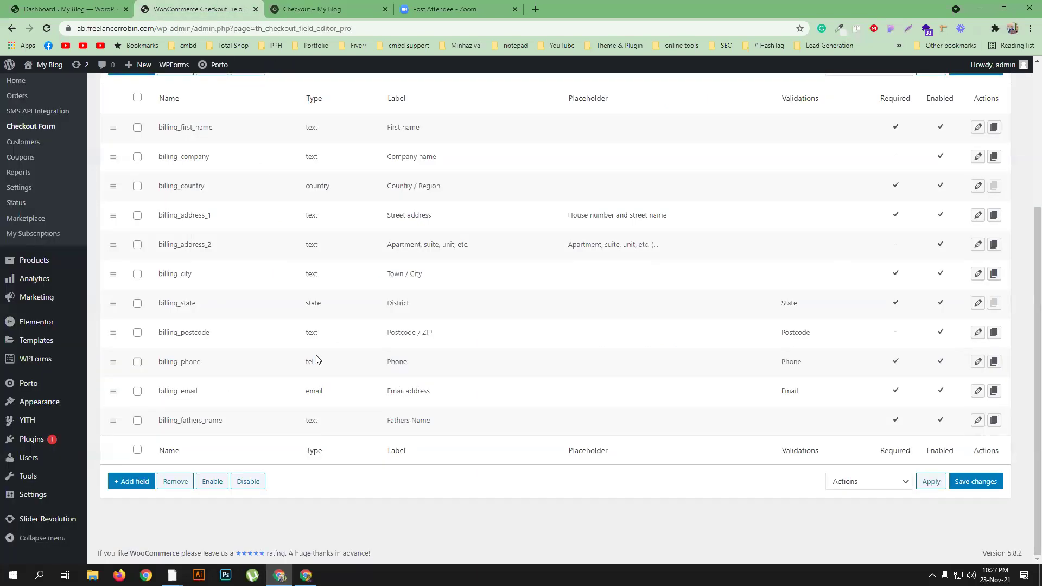
pyautogui.moveTo(180, 421); pyautogui.dragTo(184, 334)
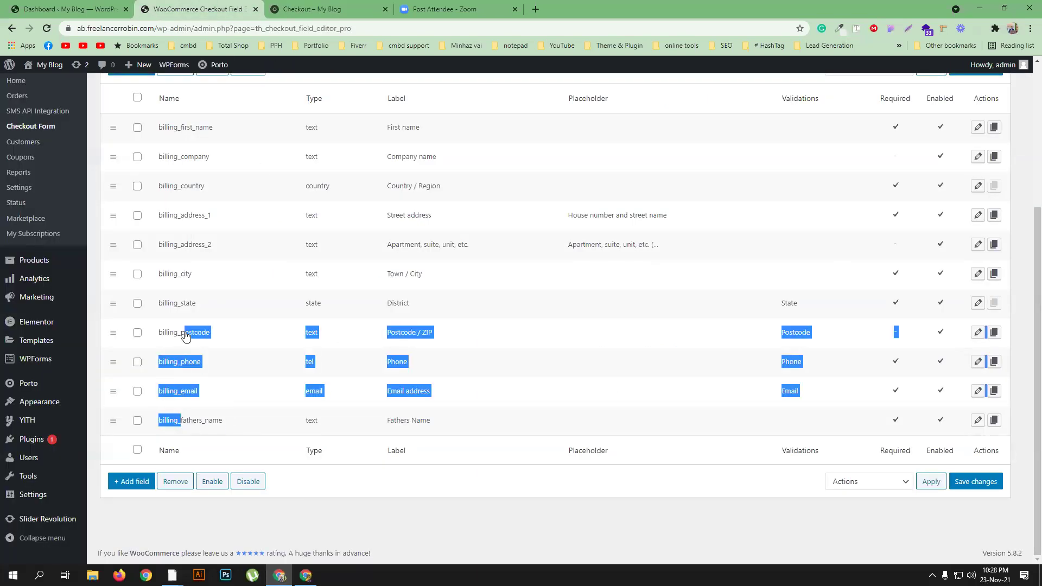
pyautogui.click(133, 528)
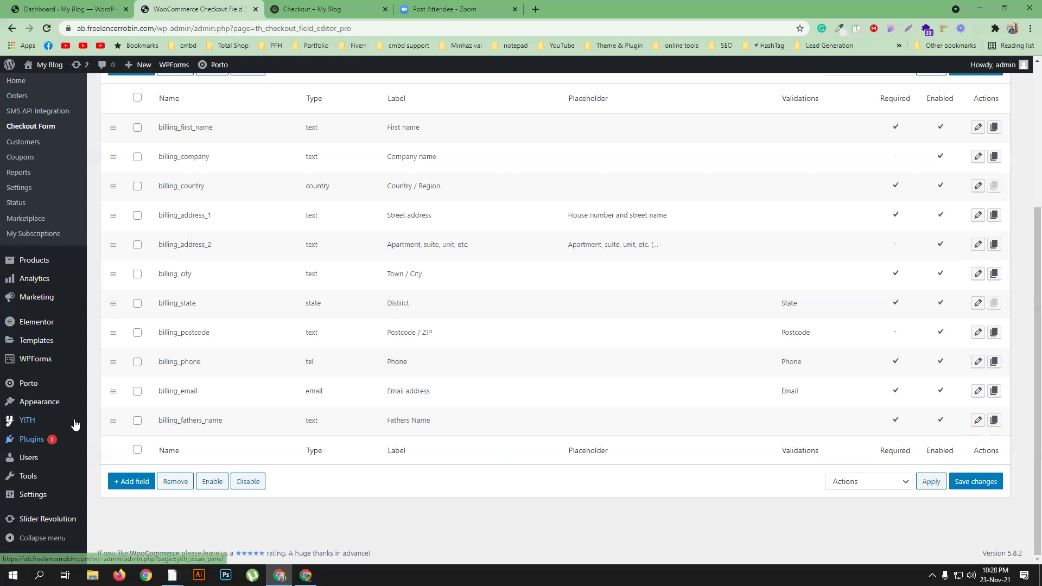
pyautogui.moveTo(112, 420); pyautogui.dragTo(128, 282)
pyautogui.moveTo(130, 201); pyautogui.dragTo(132, 154)
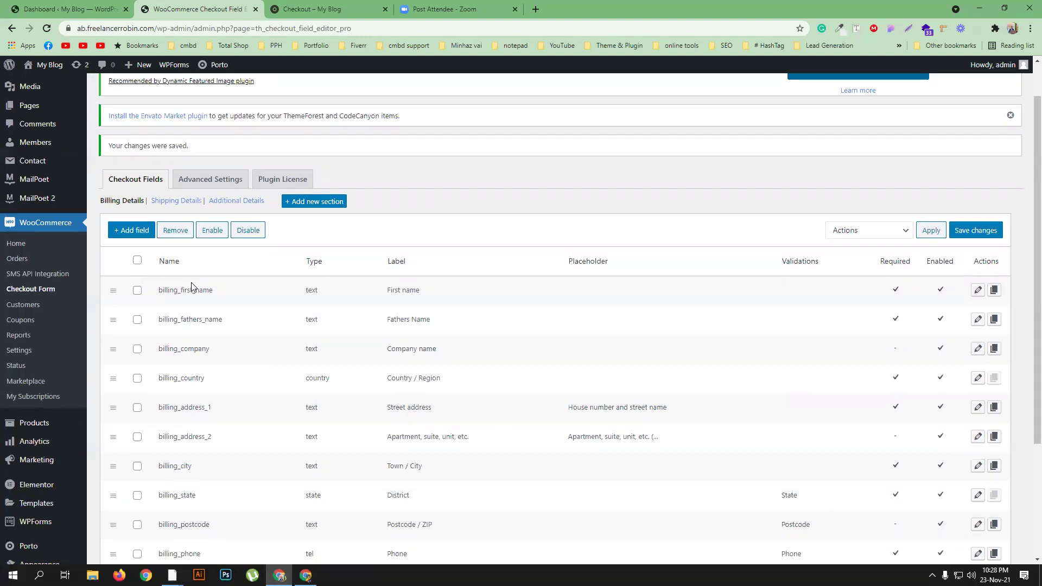
# Inspect the display settings of billing_first_name and billing_fathers_name to compare their wrapper classes.
pyautogui.click(979, 291)
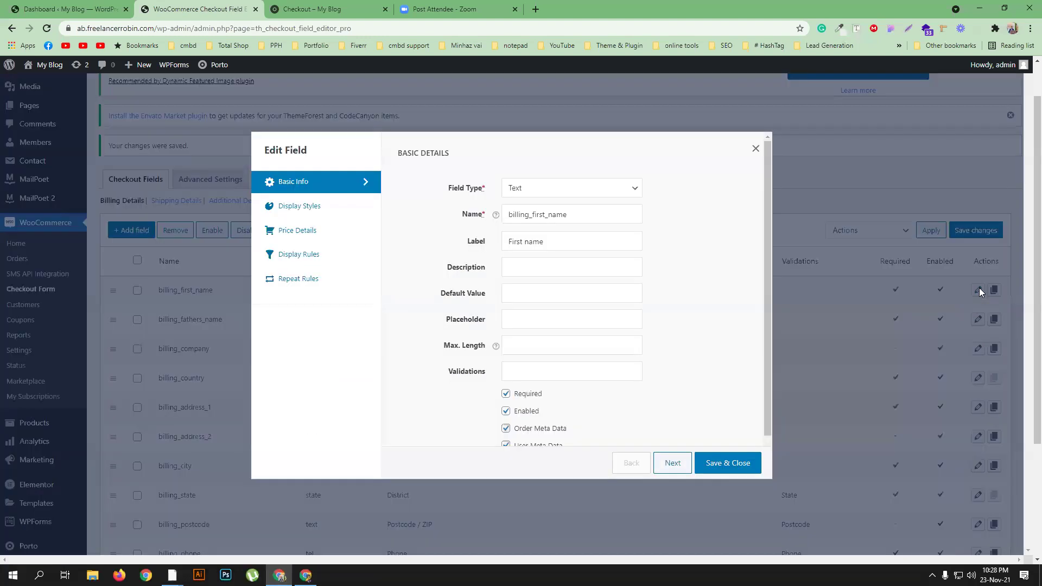
pyautogui.click(309, 207)
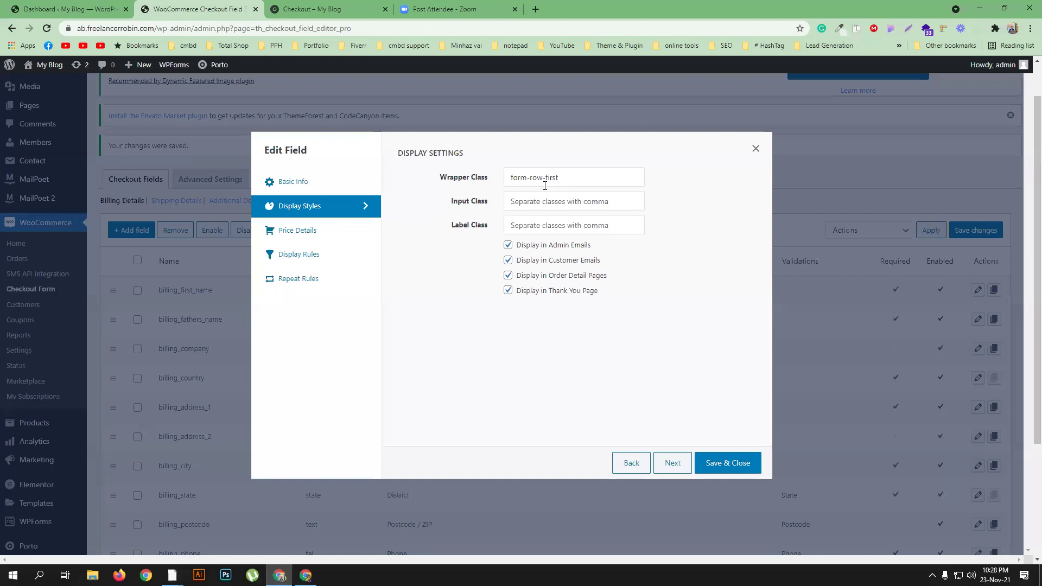
pyautogui.click(756, 148)
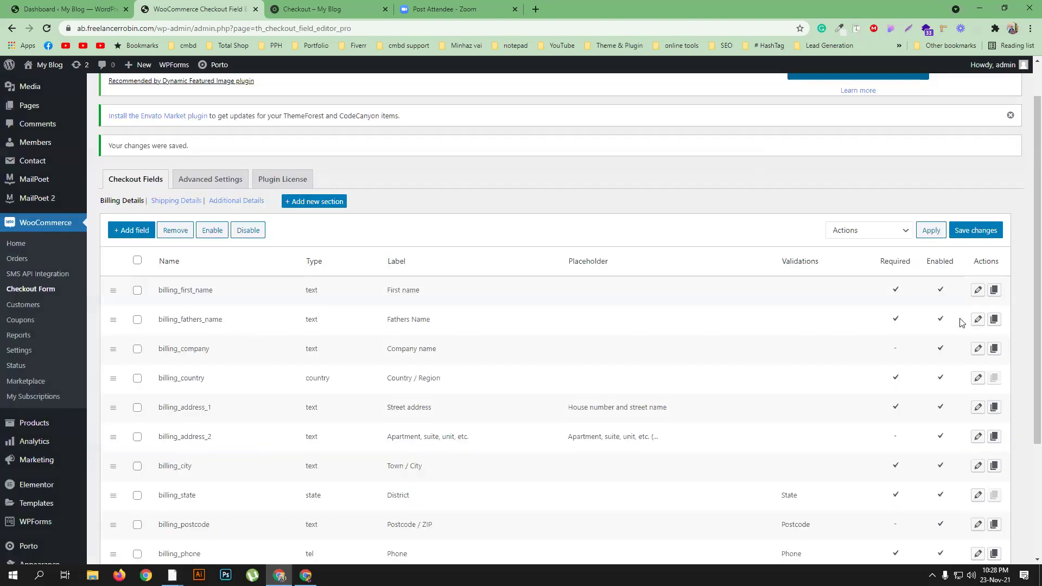
pyautogui.click(978, 319)
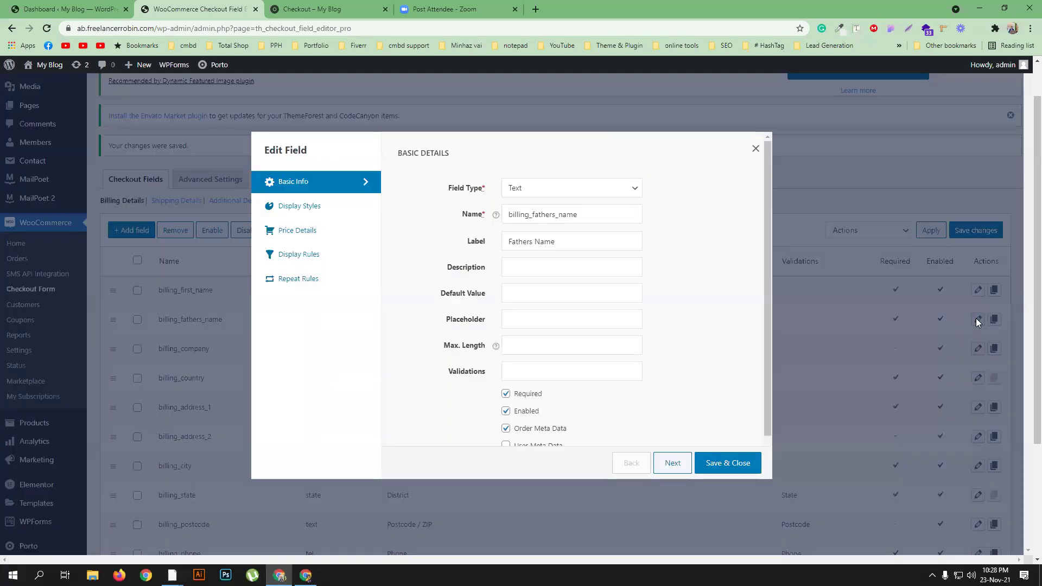
pyautogui.click(317, 210)
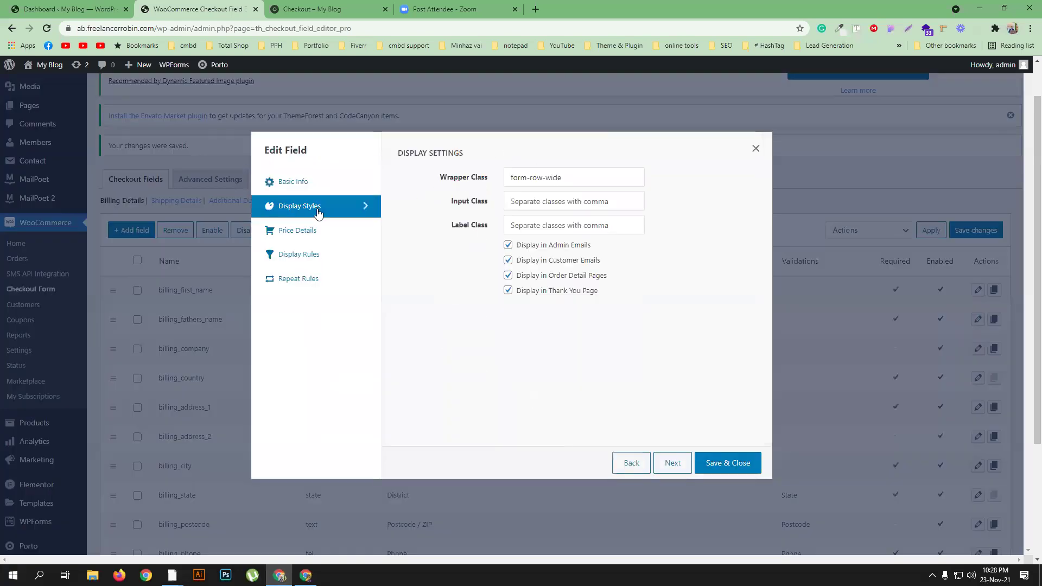
# Reload the storefront checkout and check the position and width of the Fathers Name field.
pyautogui.click(296, 7)
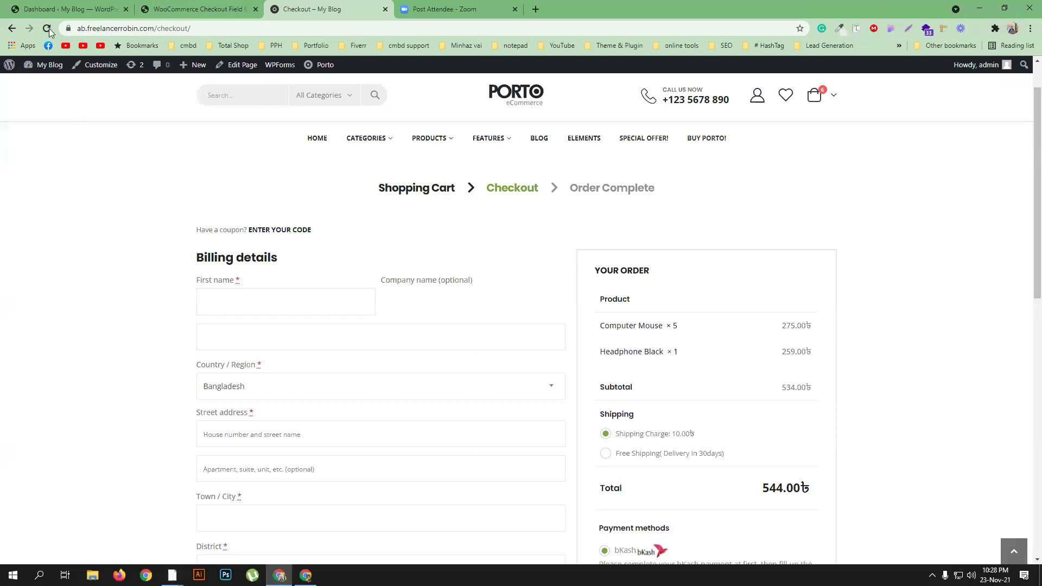
pyautogui.click(47, 29)
pyautogui.scroll(-10, 437, 350)
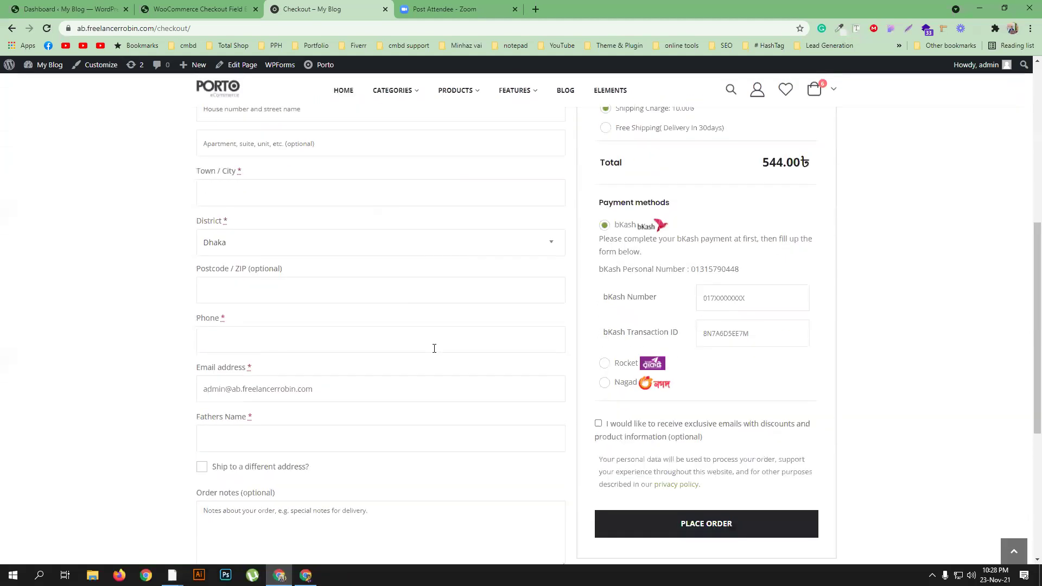
pyautogui.scroll(2, 213, 150)
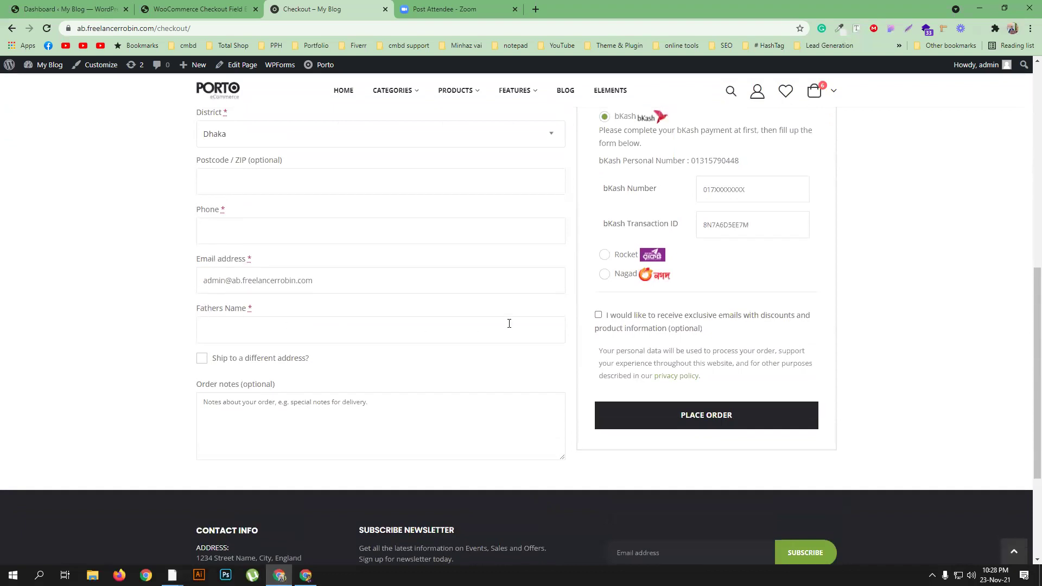
# Copy the wrapper class form-row-wide from billing_fathers_name into the wrapper class of billing_first_name and save the field.
pyautogui.click(198, 9)
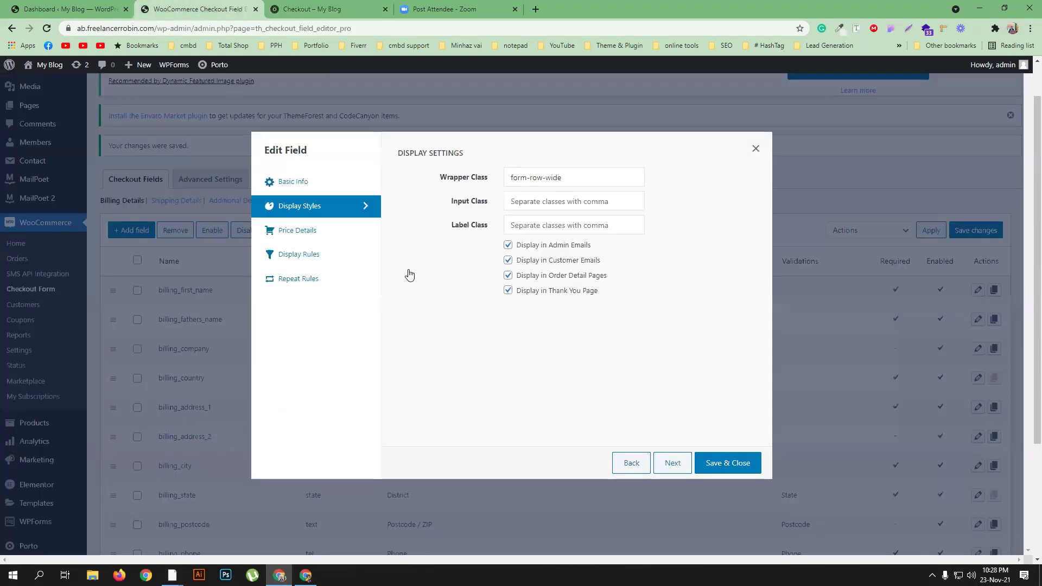
pyautogui.tripleClick(570, 178)
pyautogui.rightClick(569, 178)
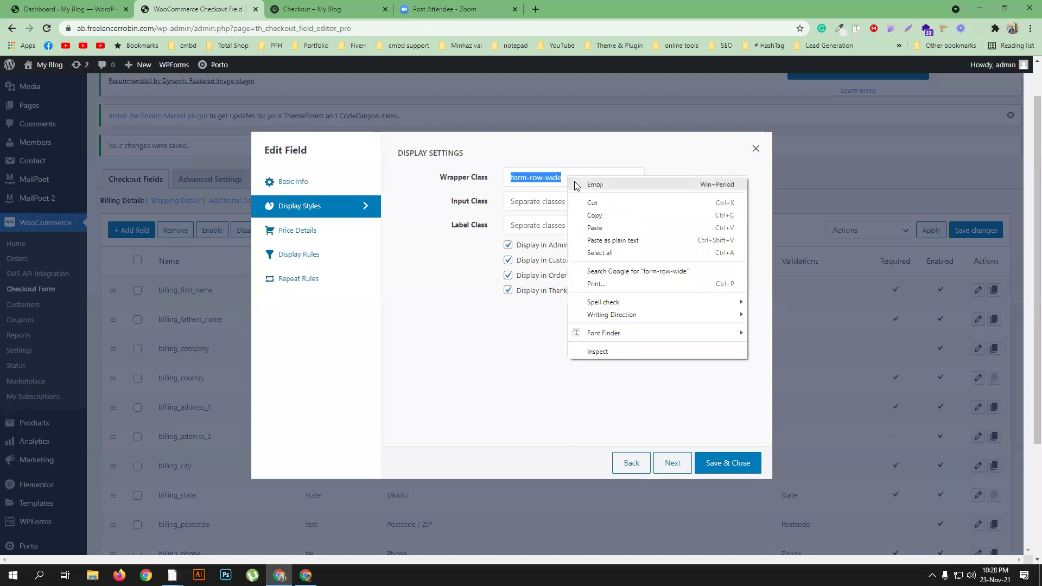
pyautogui.click(594, 217)
pyautogui.click(758, 151)
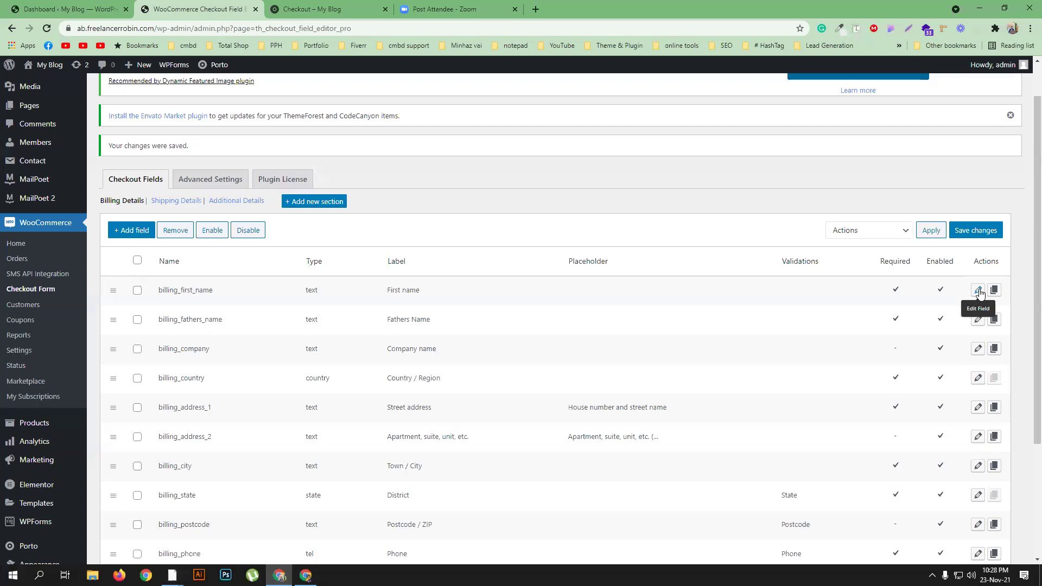
pyautogui.click(978, 290)
pyautogui.click(307, 207)
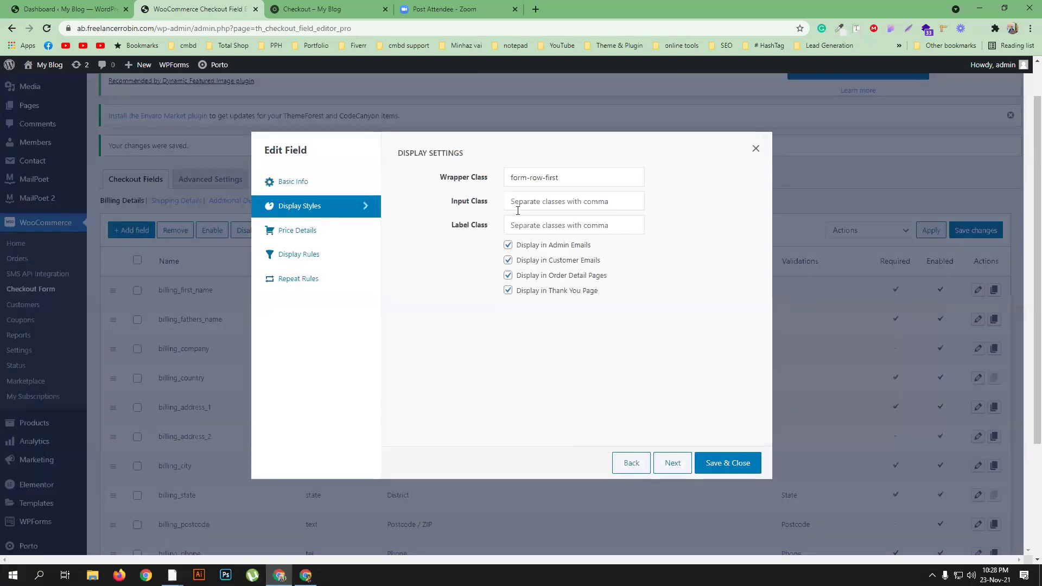
pyautogui.tripleClick(573, 178)
pyautogui.rightClick(573, 179)
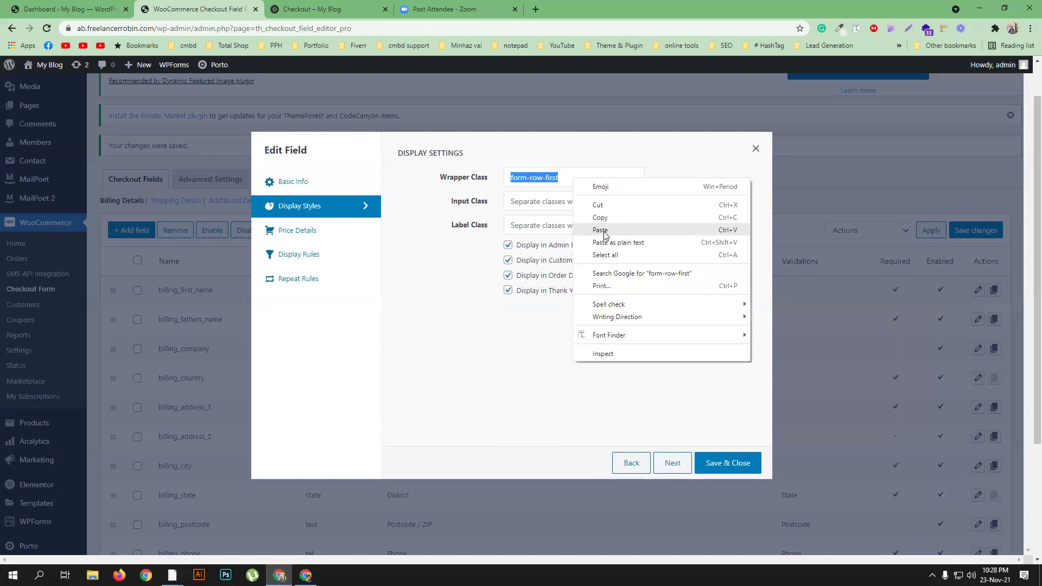
pyautogui.click(601, 230)
pyautogui.click(731, 464)
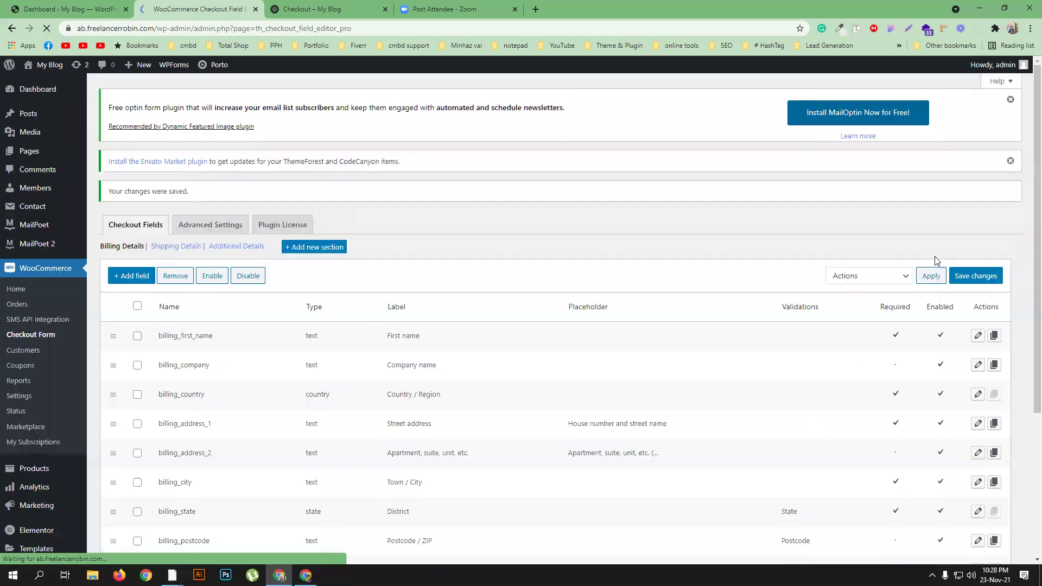
pyautogui.scroll(-4, 525, 347)
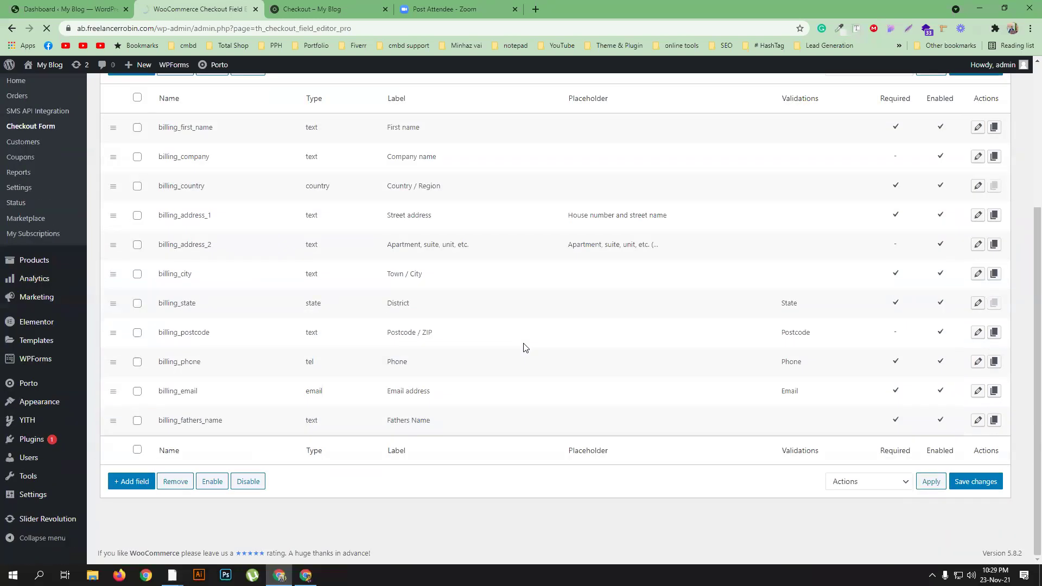
# Move billing_fathers_name from the end of the Billing Details list to directly below billing_first_name and save the changes.
pyautogui.scroll(-5, 302, 436)
pyautogui.moveTo(116, 414); pyautogui.dragTo(157, 153)
pyautogui.scroll(3, 1001, 210)
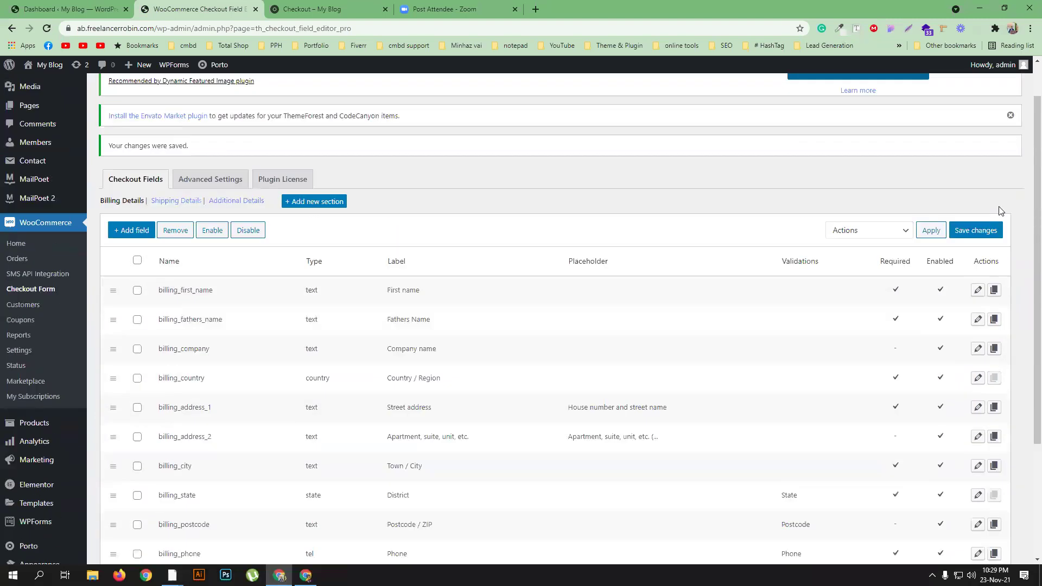
pyautogui.click(990, 231)
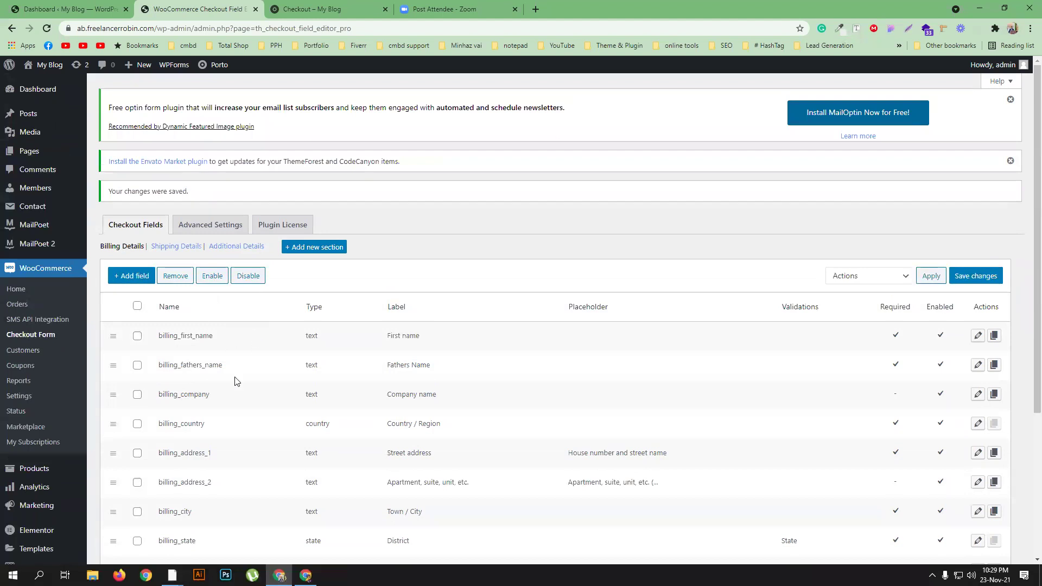
# Reload the storefront checkout and check the order and widths of the First name and Fathers Name fields.
pyautogui.click(304, 9)
pyautogui.press('F5')
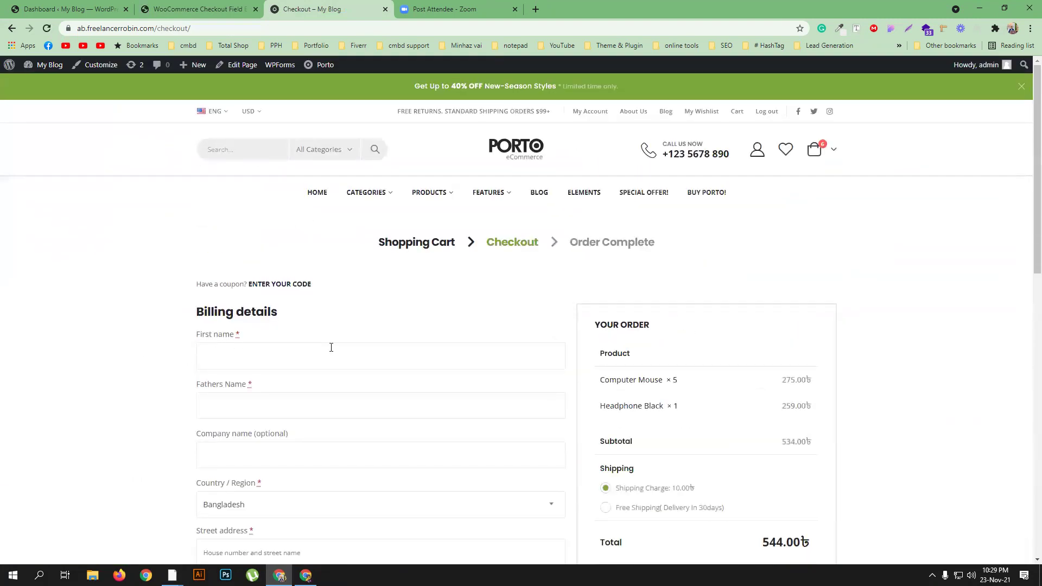
pyautogui.scroll(-2, 279, 400)
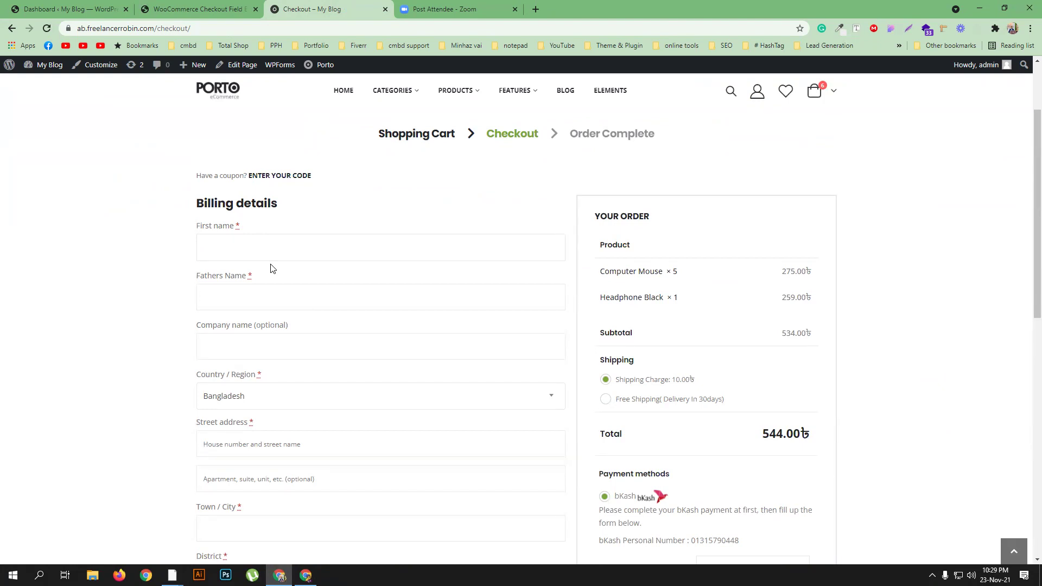
# Inspect the display styles of billing_first_name without changing them and compare them with the billing form on the storefront checkout.
pyautogui.click(170, 8)
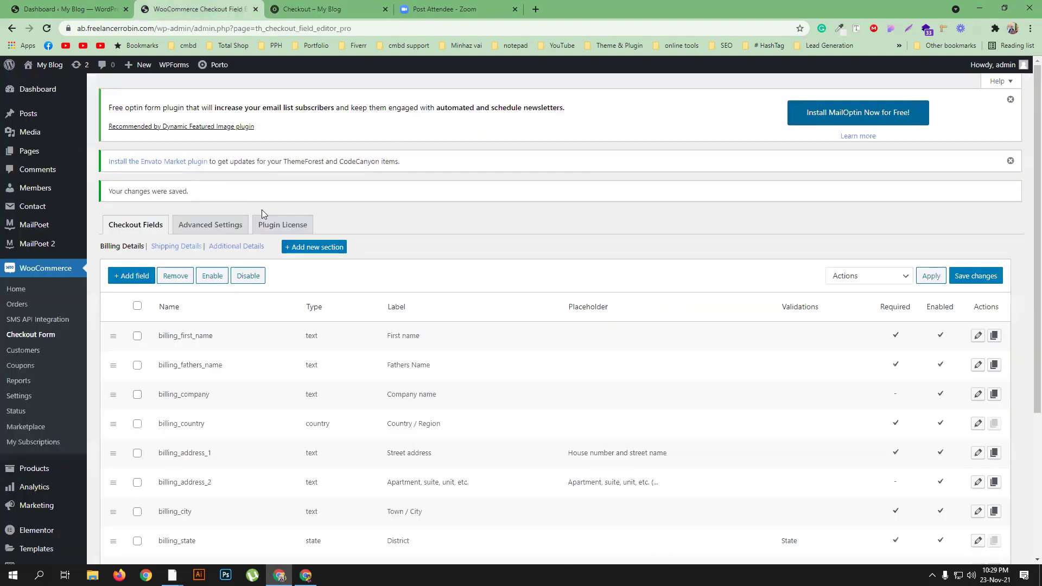
pyautogui.click(978, 335)
pyautogui.click(317, 209)
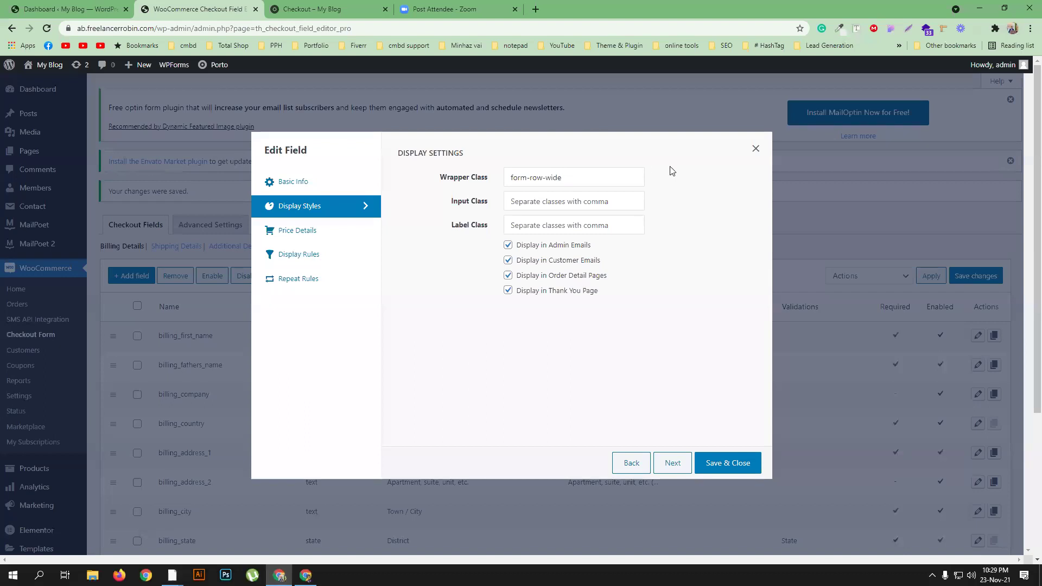
pyautogui.click(756, 148)
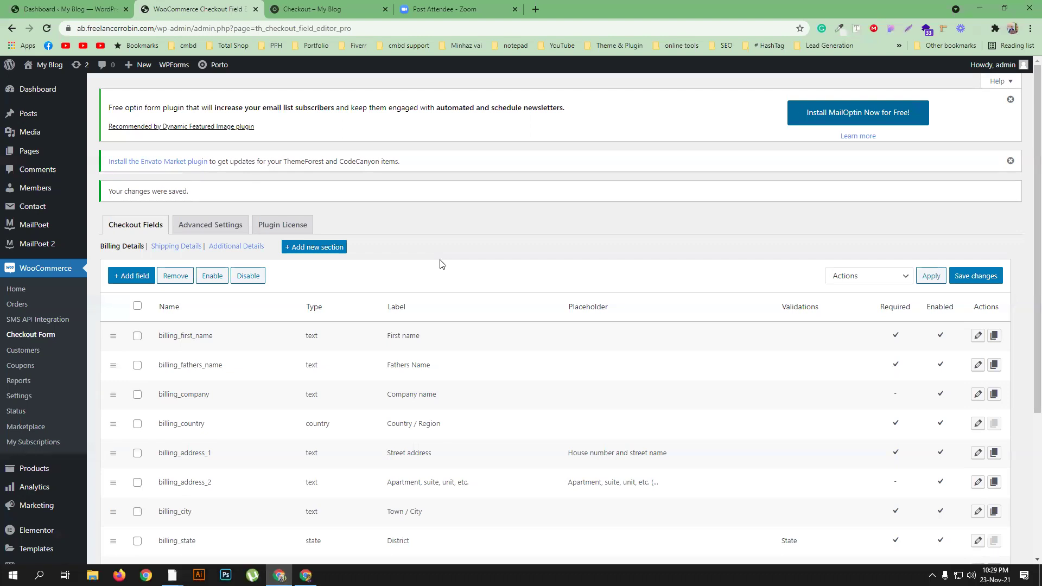
pyautogui.click(369, 8)
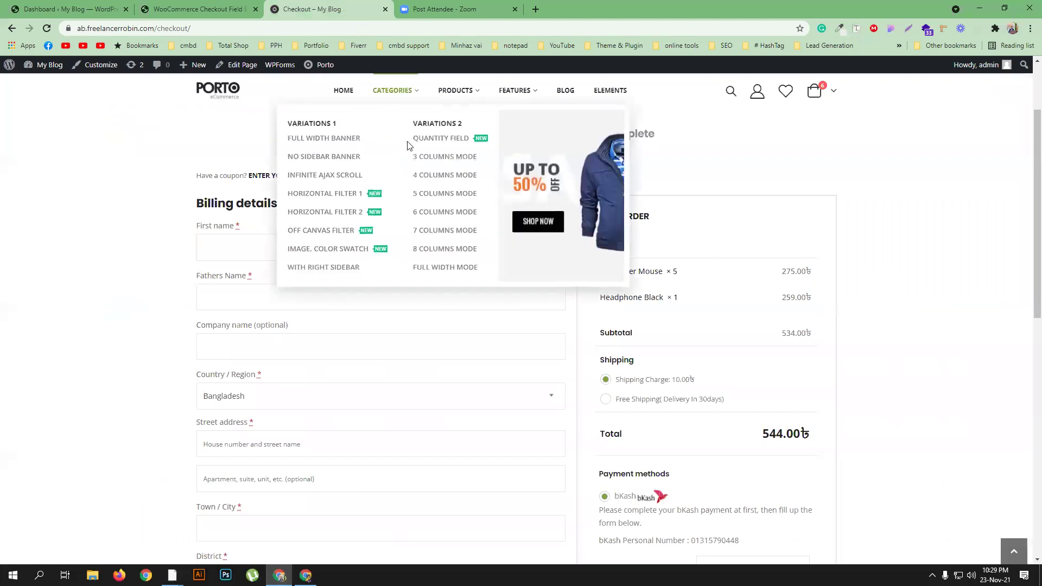
pyautogui.scroll(-2, 96, 291)
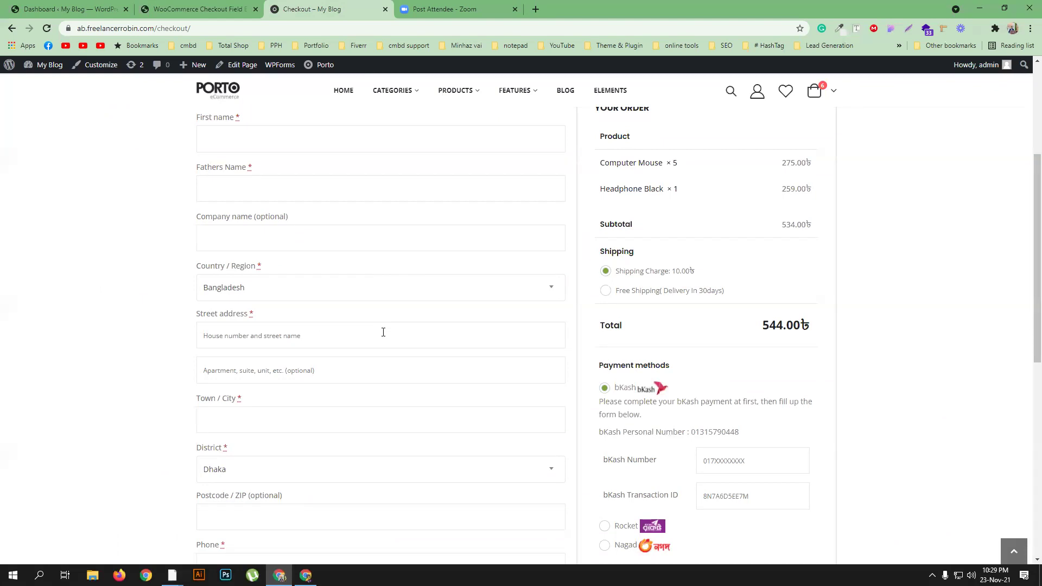
pyautogui.scroll(5, 383, 332)
# Return to the WordPress admin and open the page for adding new plugins.
pyautogui.click(195, 8)
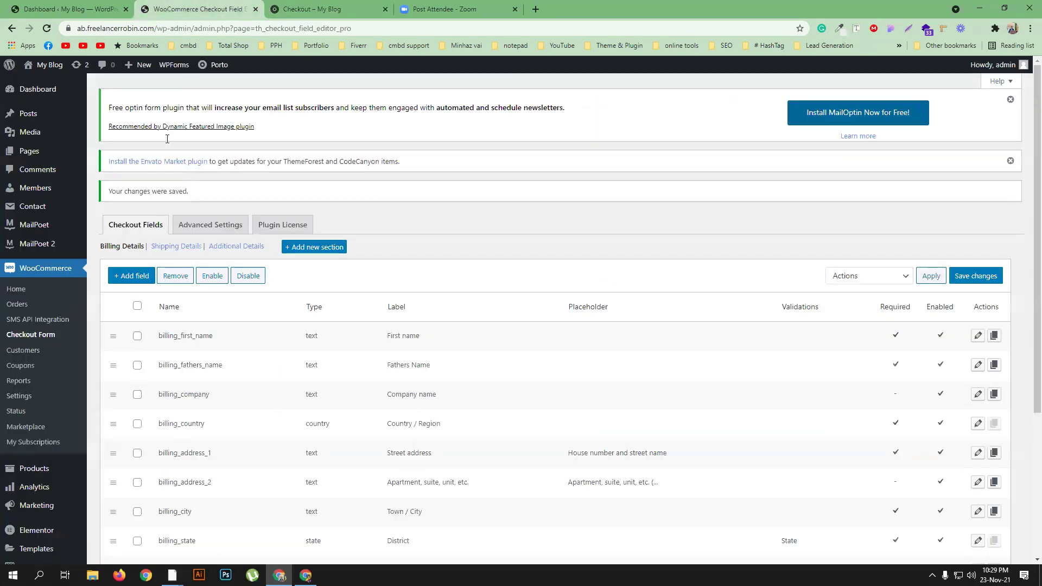
pyautogui.scroll(-1, 32, 451)
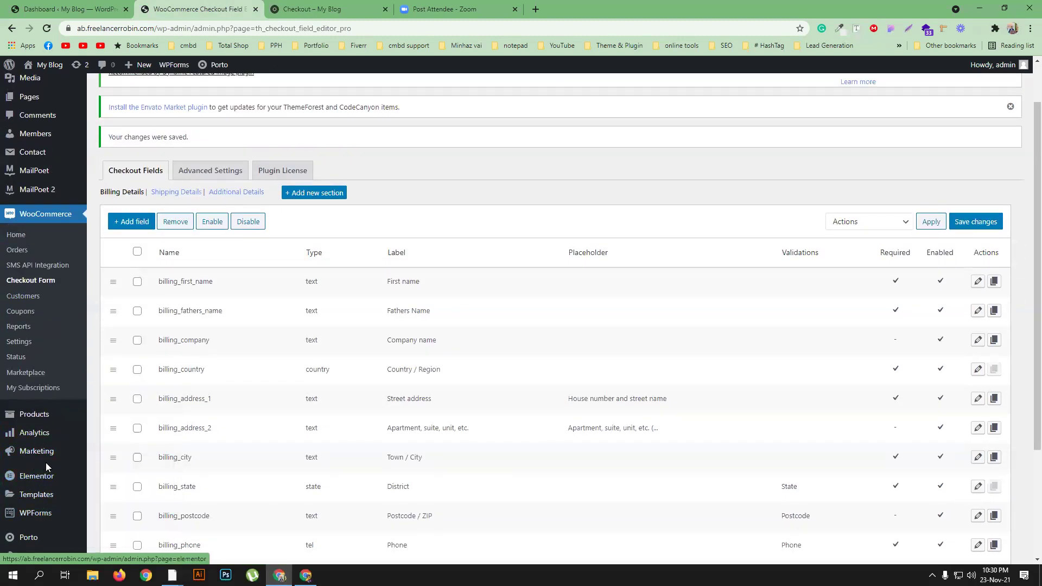
pyautogui.scroll(-2, 46, 466)
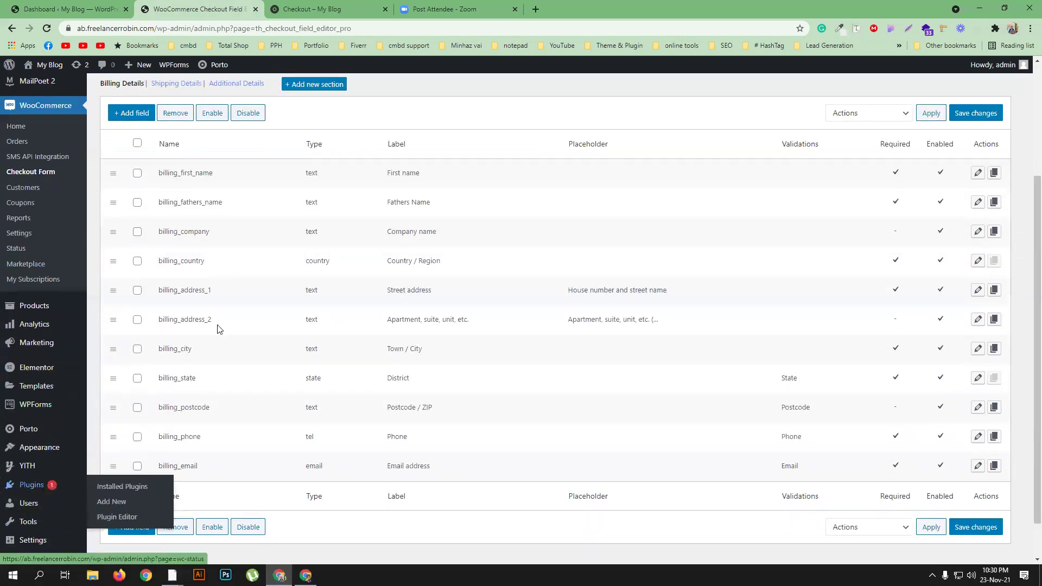
pyautogui.moveTo(48, 489)
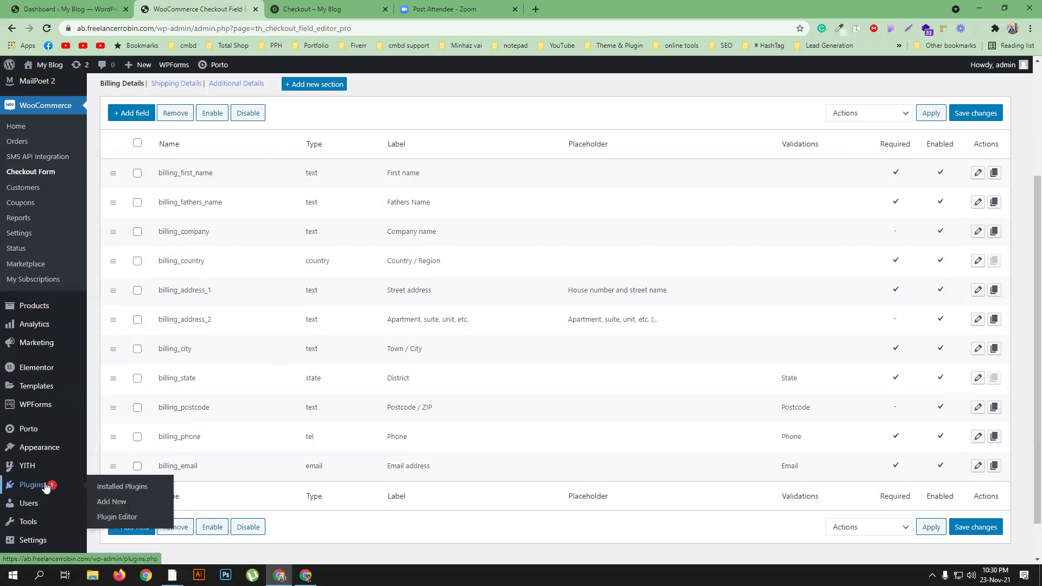
pyautogui.click(106, 500)
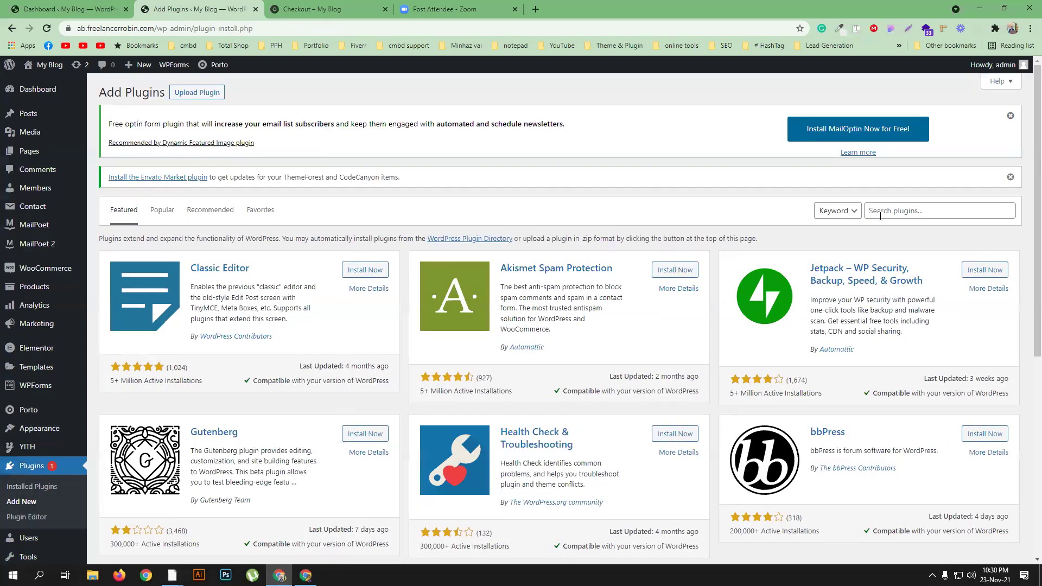
# Search the plugin directory for "multistep checkout" and look through the available plugins.
pyautogui.click(880, 216)
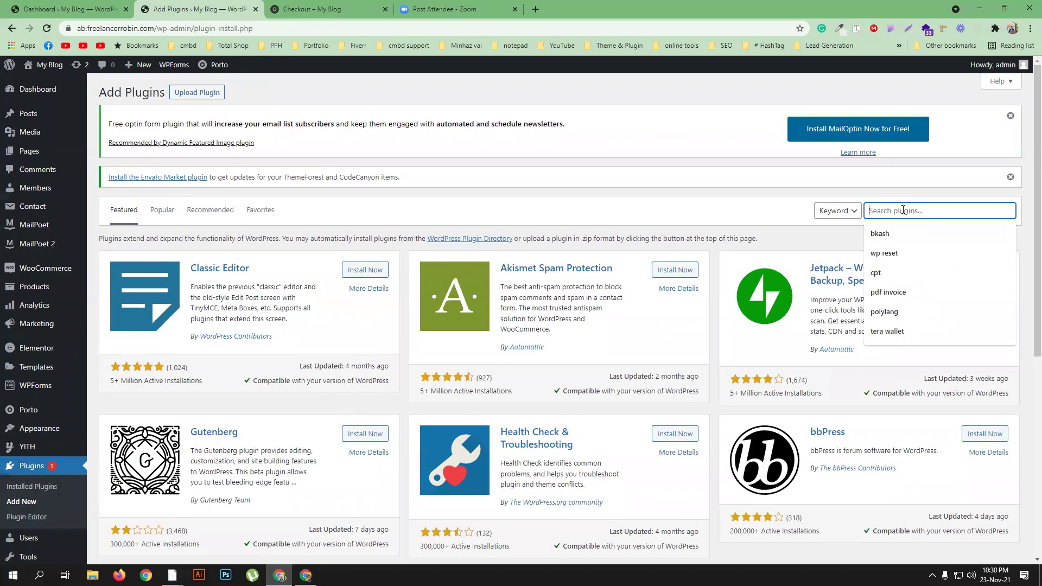
pyautogui.write('mul')
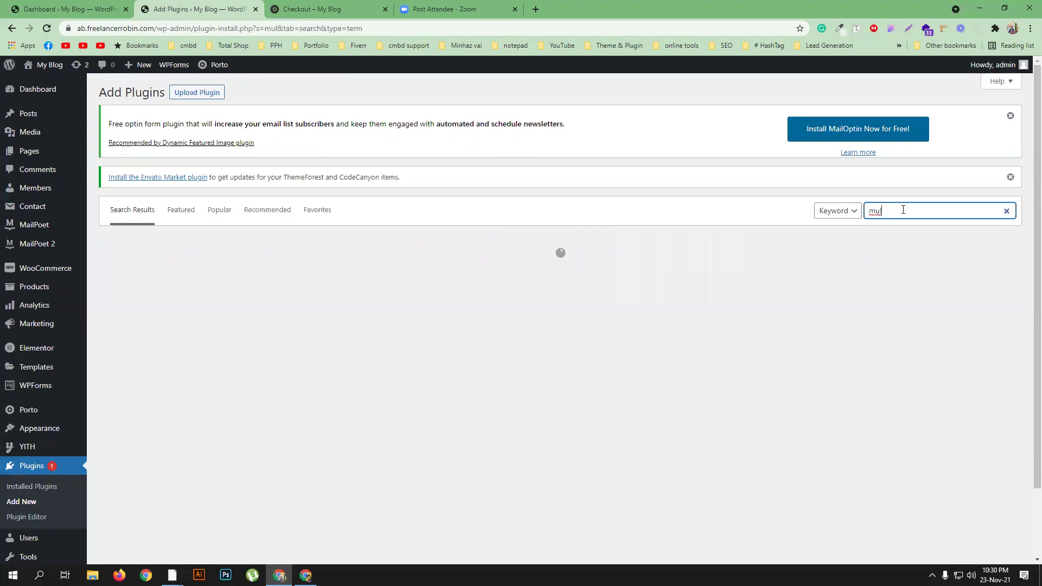
pyautogui.write('tise')
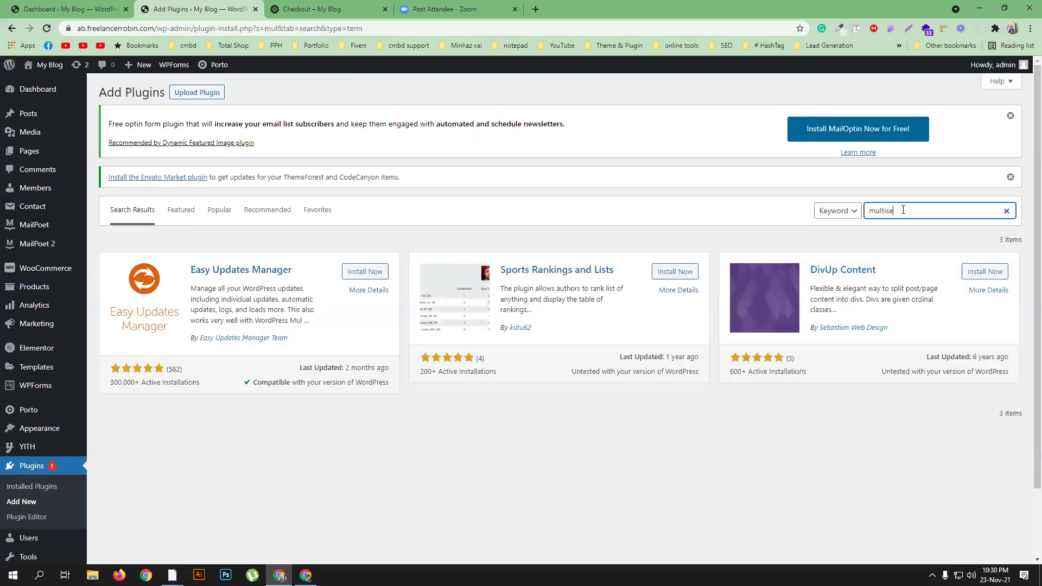
pyautogui.write('tep theckout')
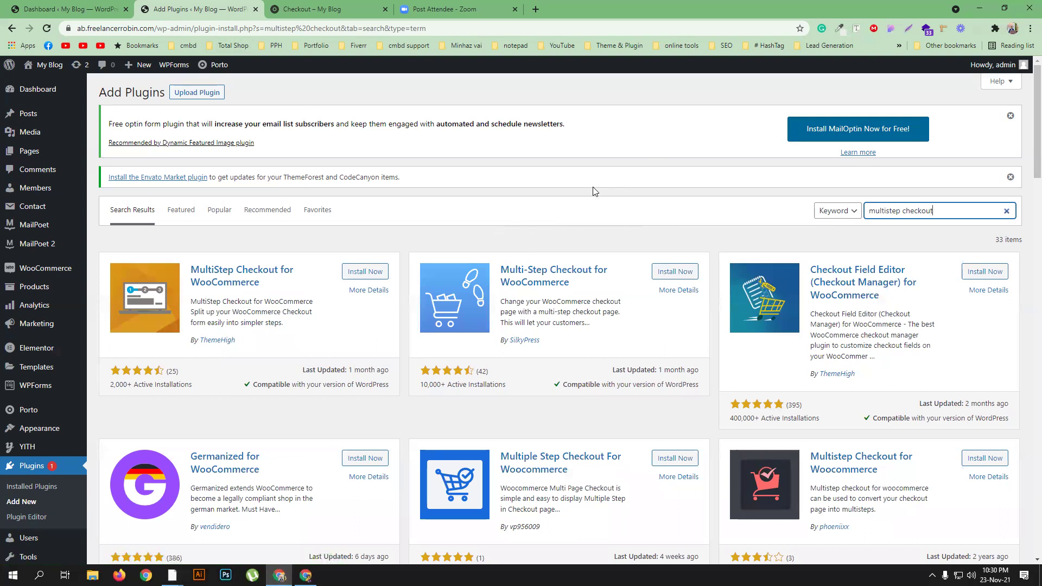
pyautogui.scroll(-1, 595, 191)
pyautogui.scroll(-3, 595, 191)
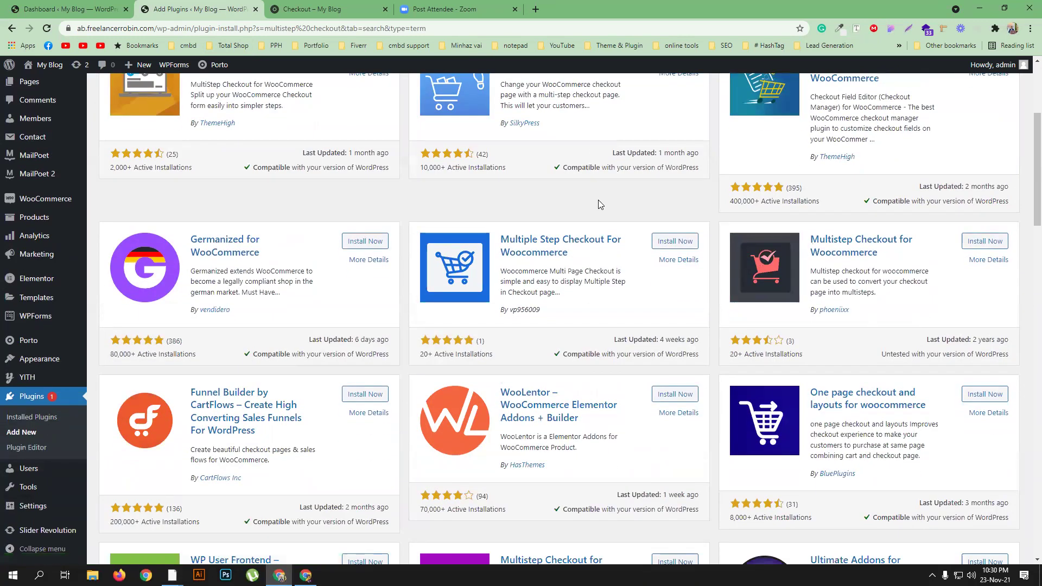
pyautogui.scroll(-8, 600, 204)
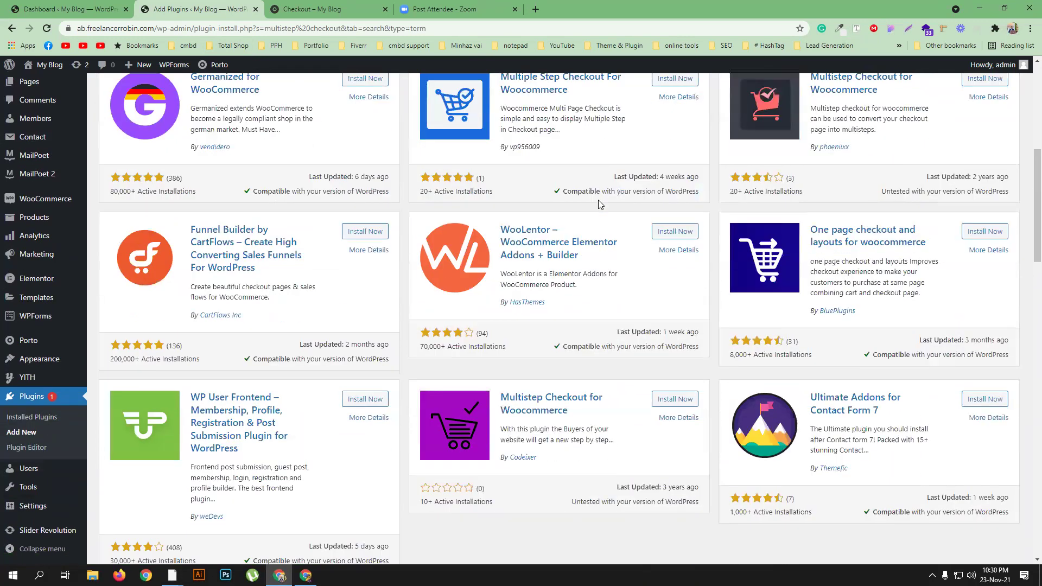
pyautogui.scroll(-9, 600, 204)
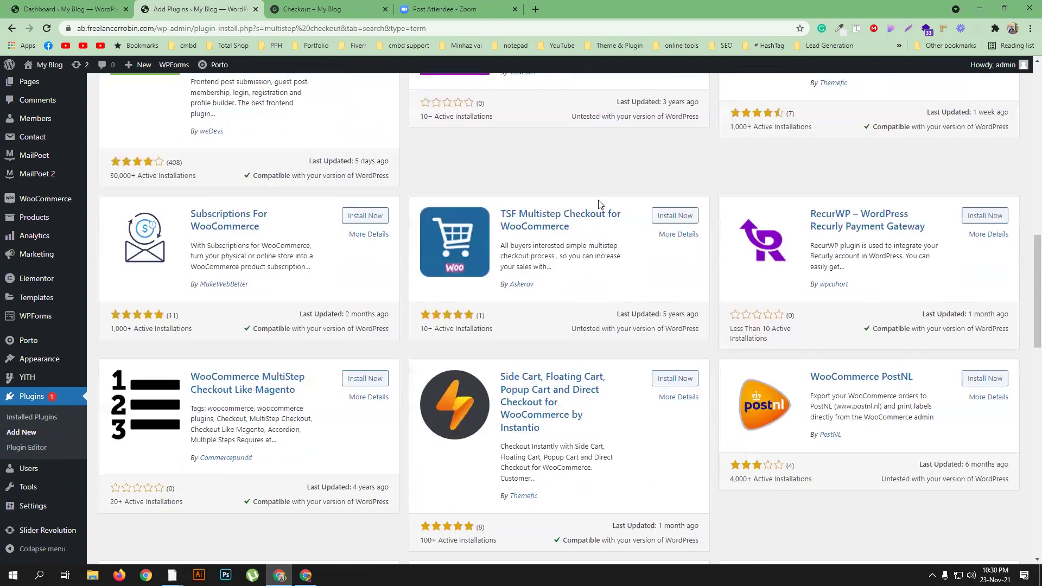
pyautogui.scroll(-2, 599, 201)
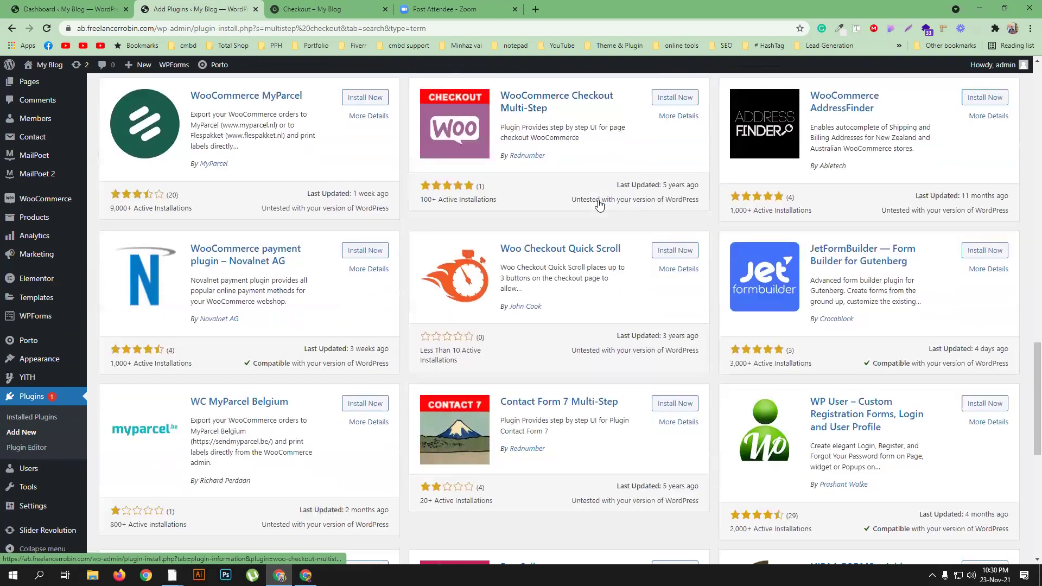
pyautogui.scroll(13, 599, 203)
pyautogui.scroll(5, 600, 204)
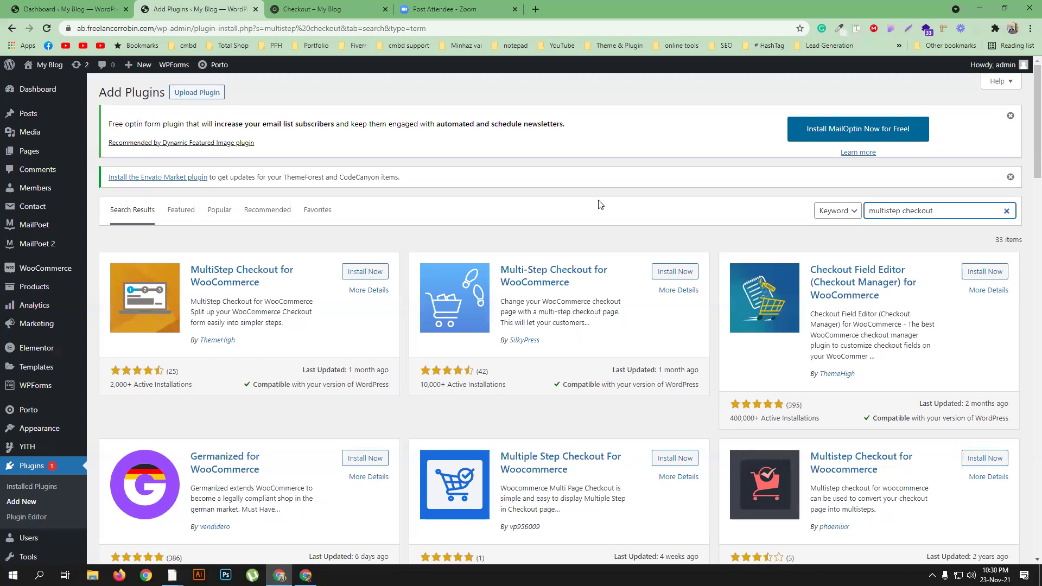
# Upload wp-multi-step-checkout.2.9.1.zip from the "woo theme _ plugin" folder inside Downloads > woo, and install and activate the plugin.
pyautogui.click(193, 93)
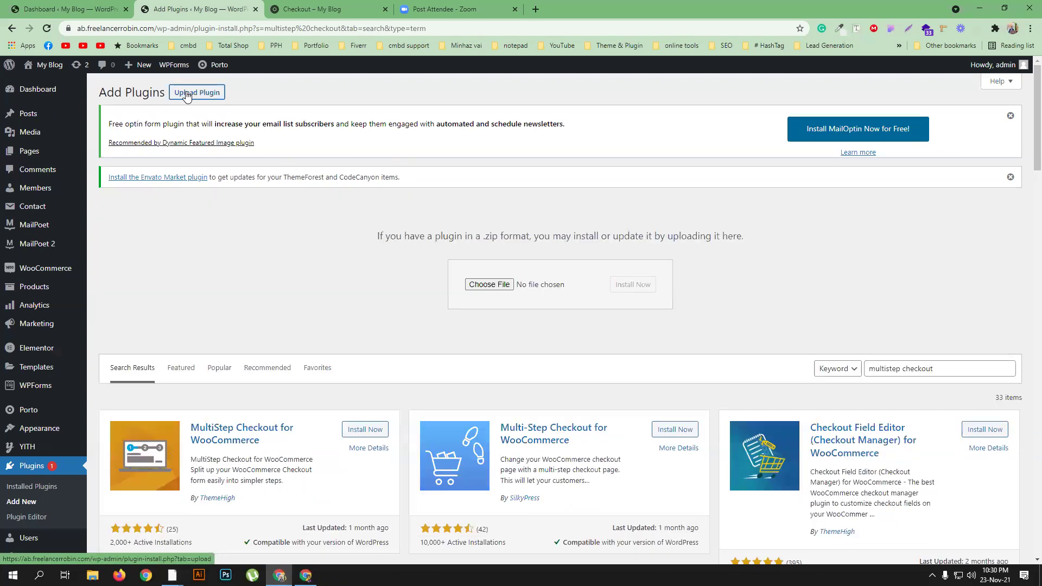
pyautogui.click(489, 285)
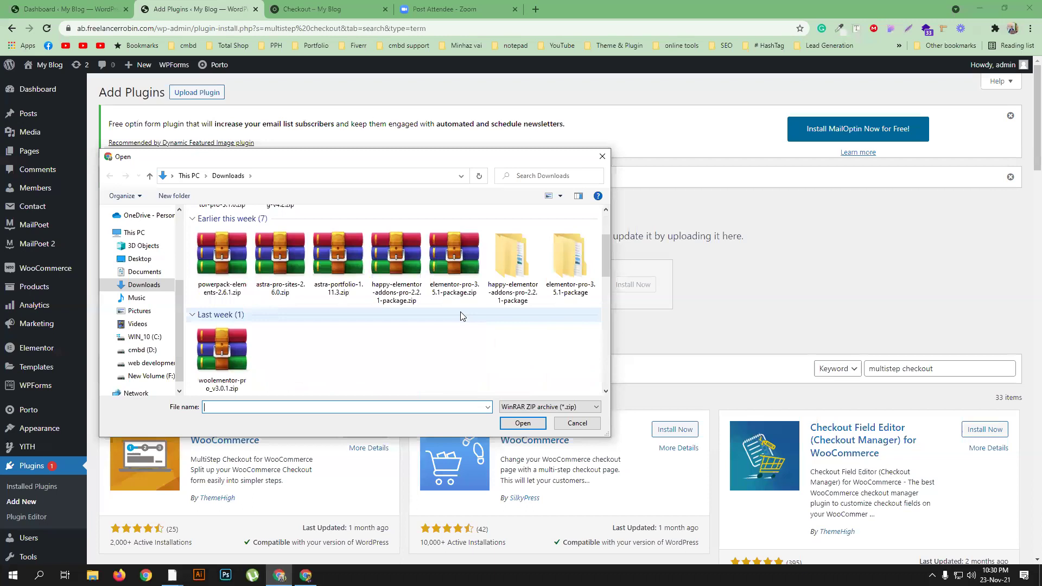
pyautogui.scroll(-5, 462, 316)
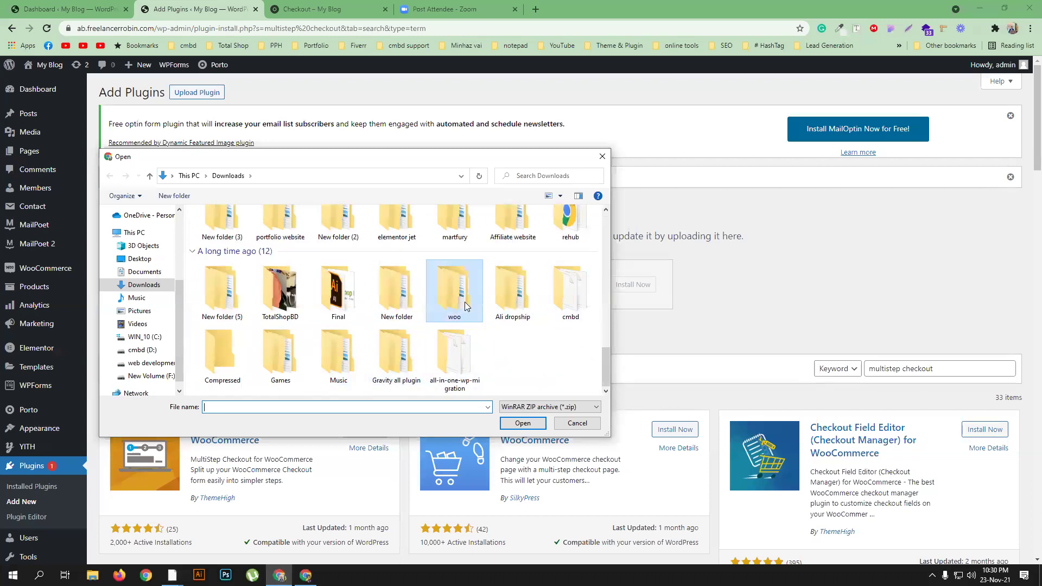
pyautogui.doubleClick(465, 302)
pyautogui.doubleClick(321, 224)
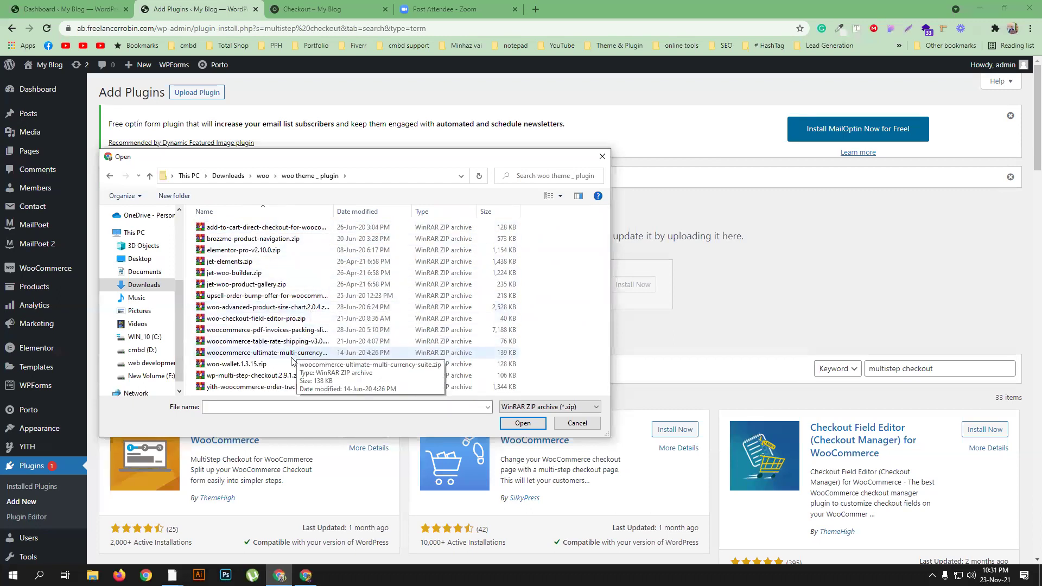
pyautogui.click(252, 378)
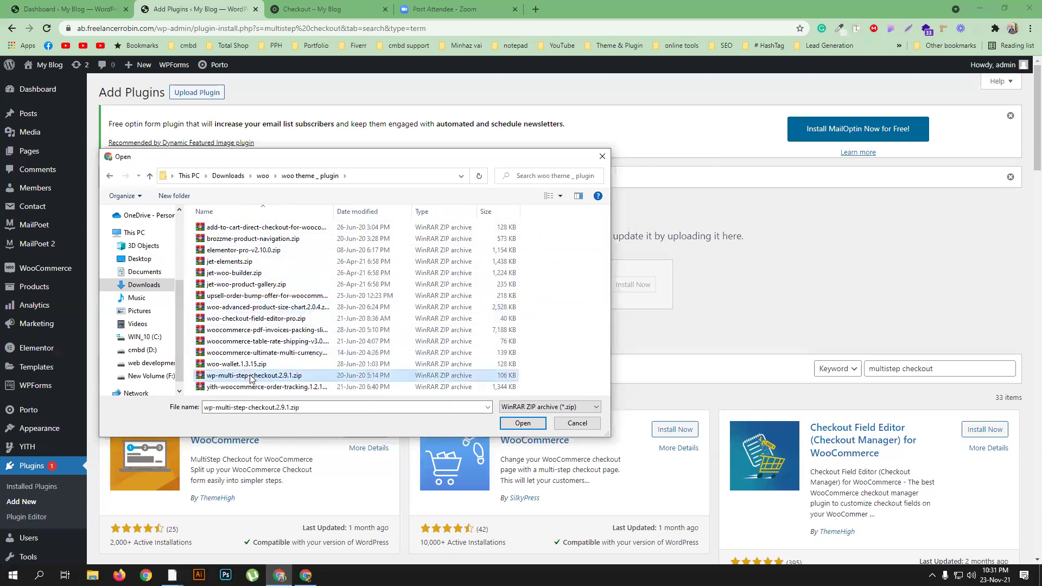
pyautogui.click(524, 424)
pyautogui.click(644, 292)
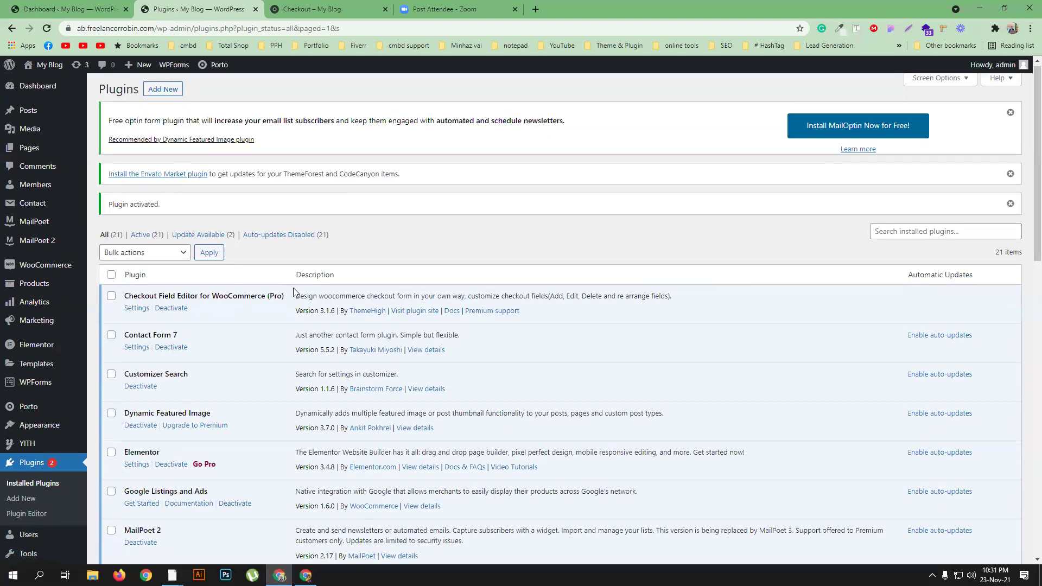
# Update the WooCommerce Multi-Step Checkout plugin to its latest available version.
pyautogui.scroll(-4, 293, 289)
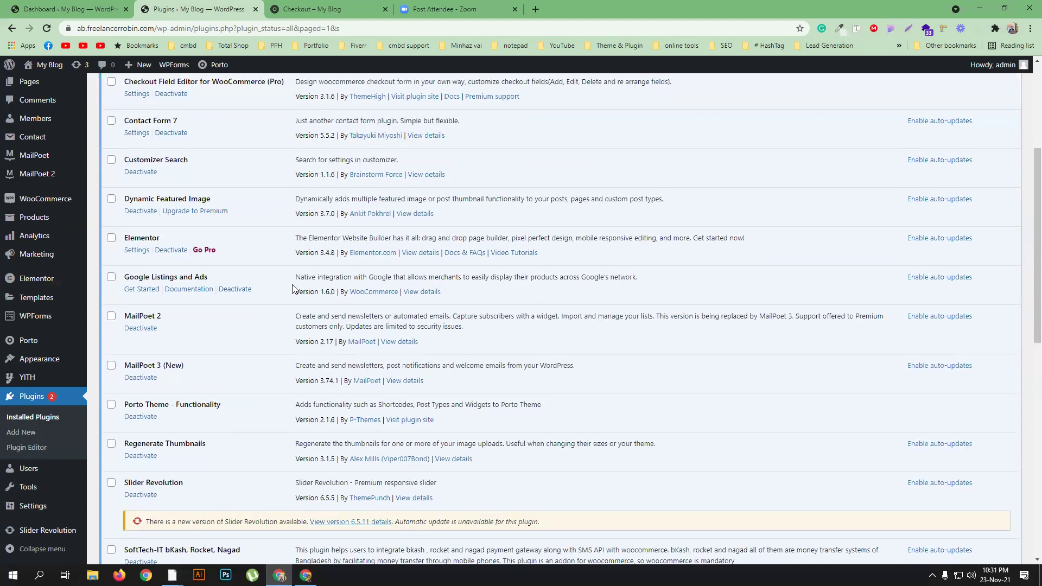
pyautogui.scroll(-6, 293, 288)
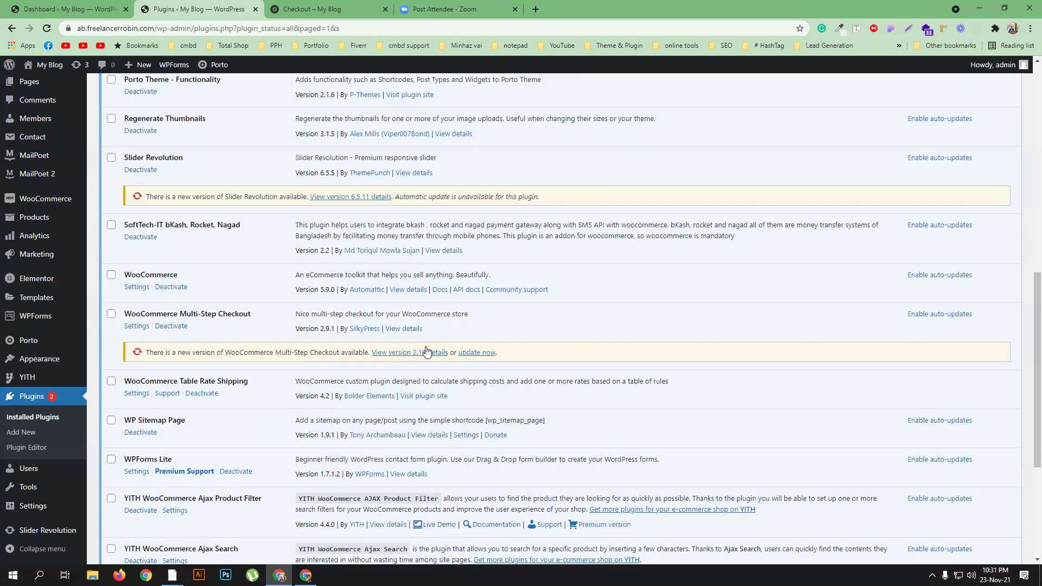
pyautogui.click(477, 353)
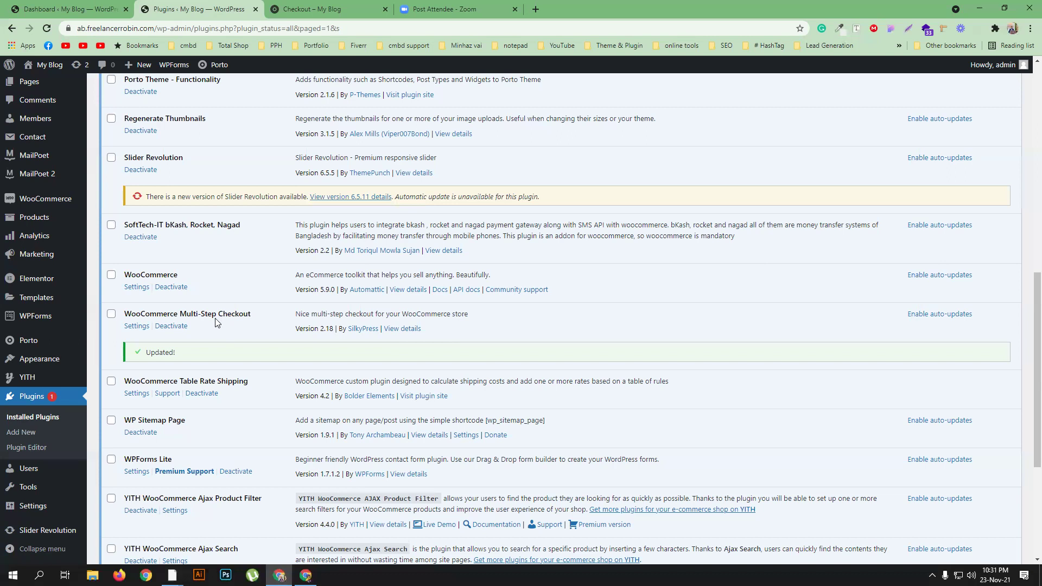
# Reload the storefront checkout and examine its step indicator and billing form with the multi-step plugin active.
pyautogui.click(376, 9)
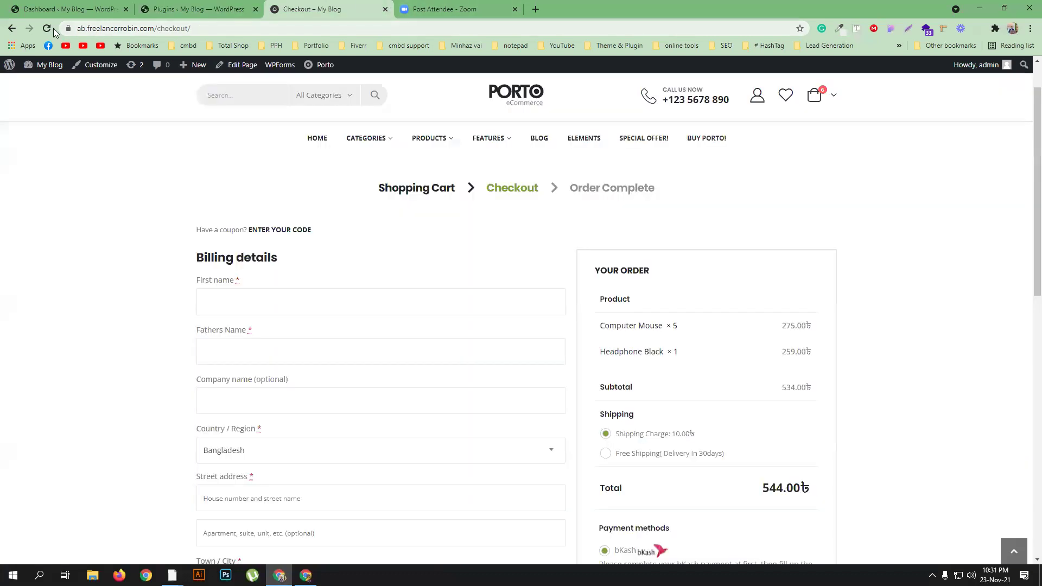
pyautogui.click(48, 28)
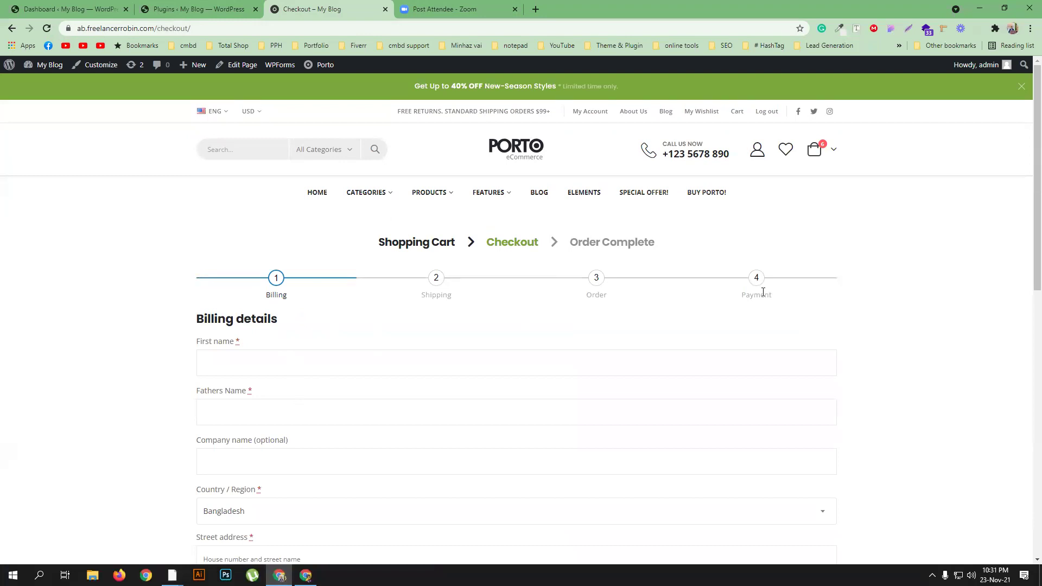
pyautogui.scroll(-6, 718, 302)
pyautogui.scroll(4, 669, 333)
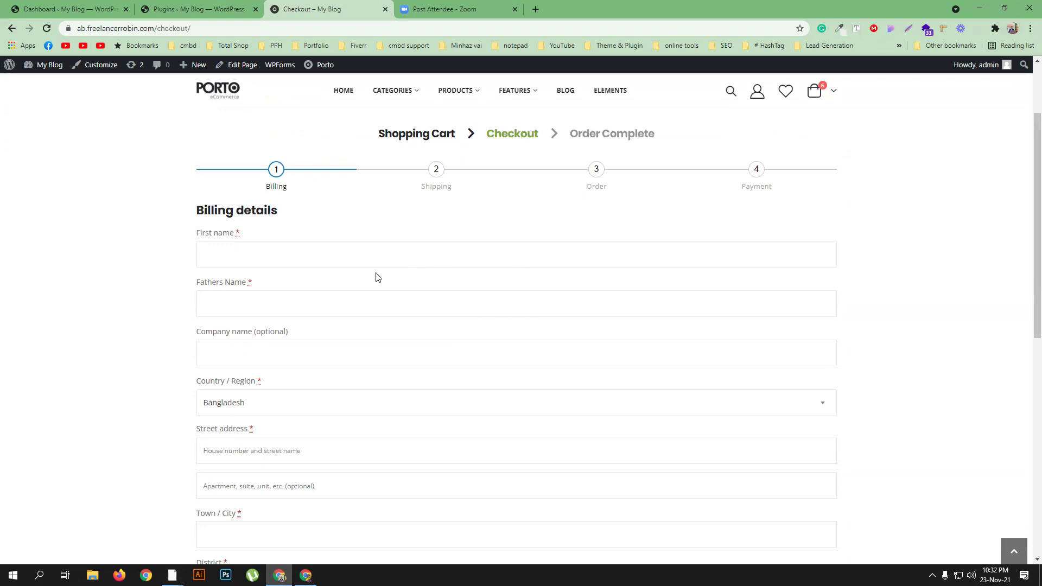
# Open the Multi-Step Checkout settings in WooCommerce and compare the step display options with the step indicator on the storefront checkout.
pyautogui.click(191, 9)
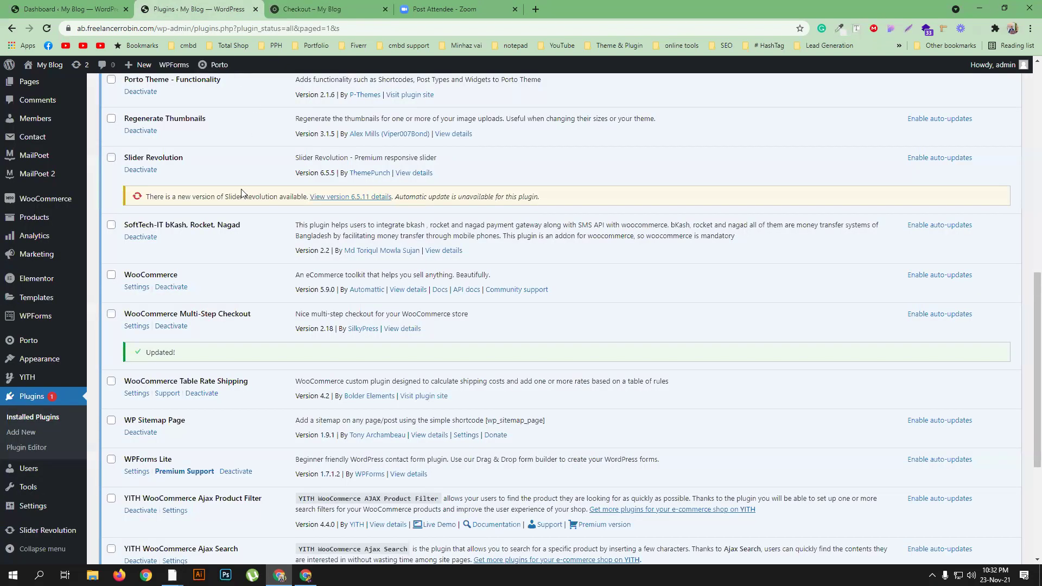
pyautogui.moveTo(49, 198)
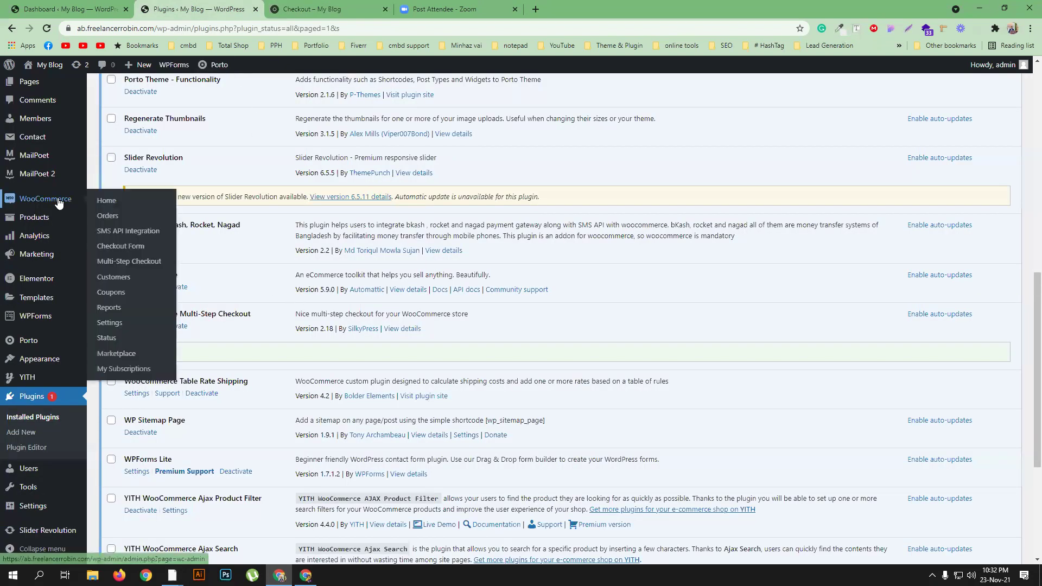
pyautogui.click(131, 262)
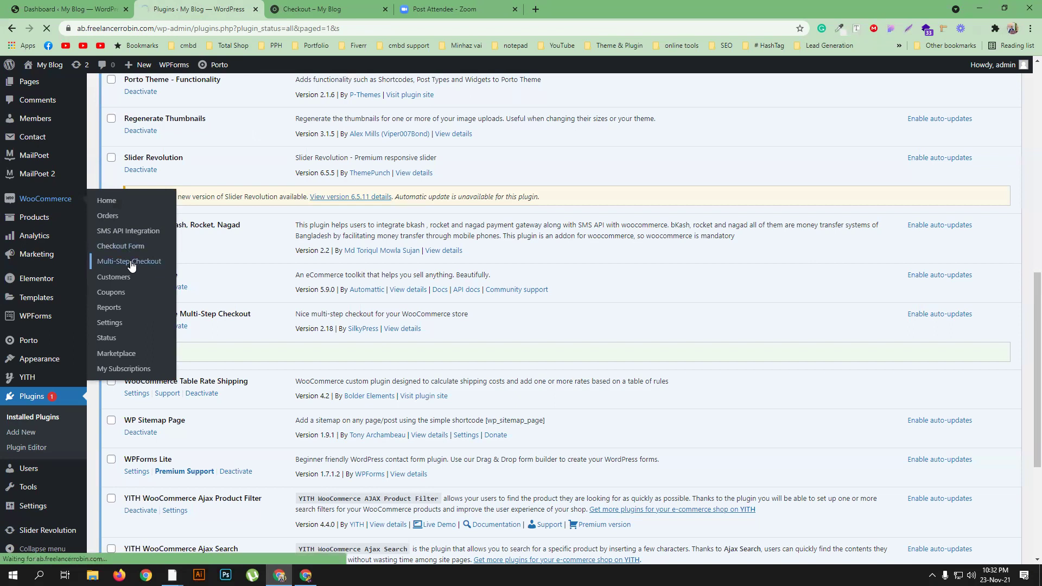
pyautogui.scroll(-2, 516, 312)
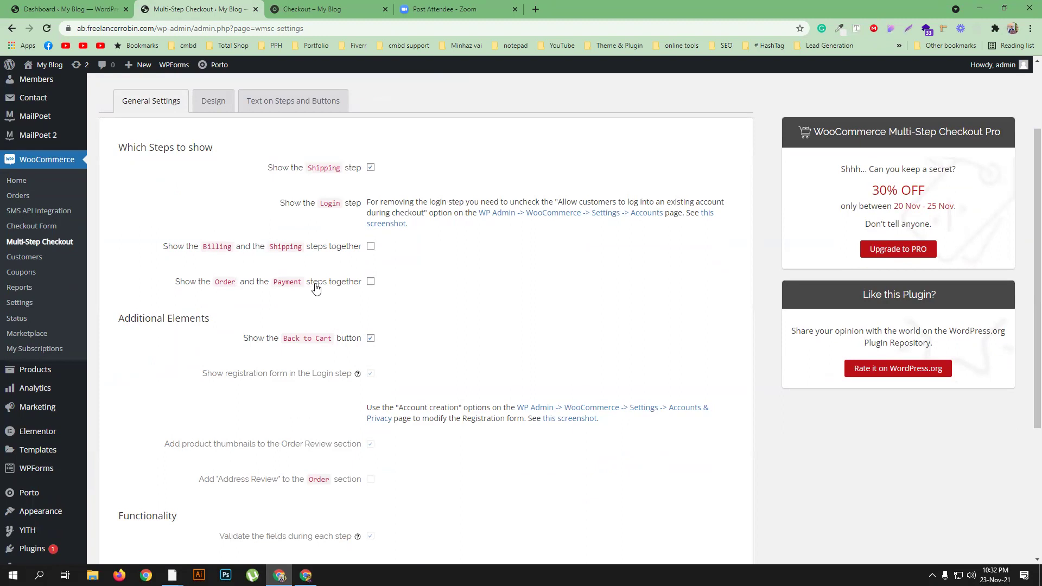
pyautogui.click(318, 9)
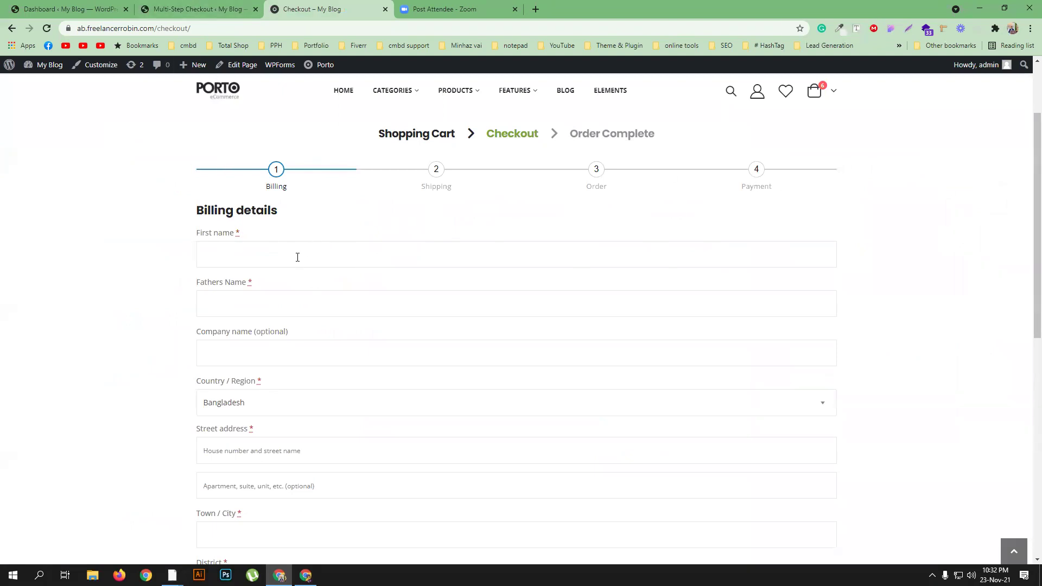
pyautogui.scroll(-1, 331, 217)
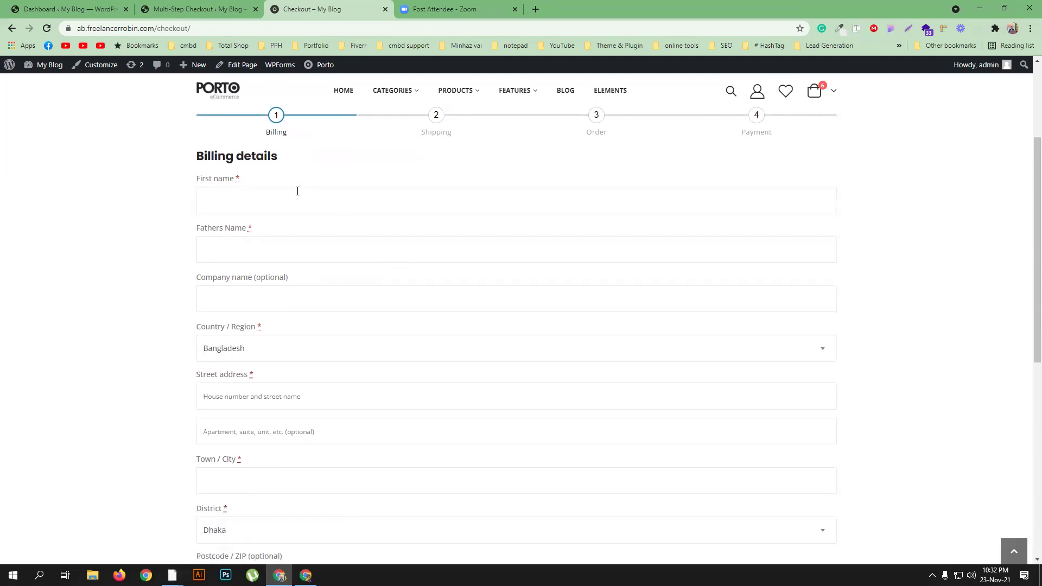
pyautogui.scroll(-1, 301, 286)
pyautogui.scroll(3, 302, 253)
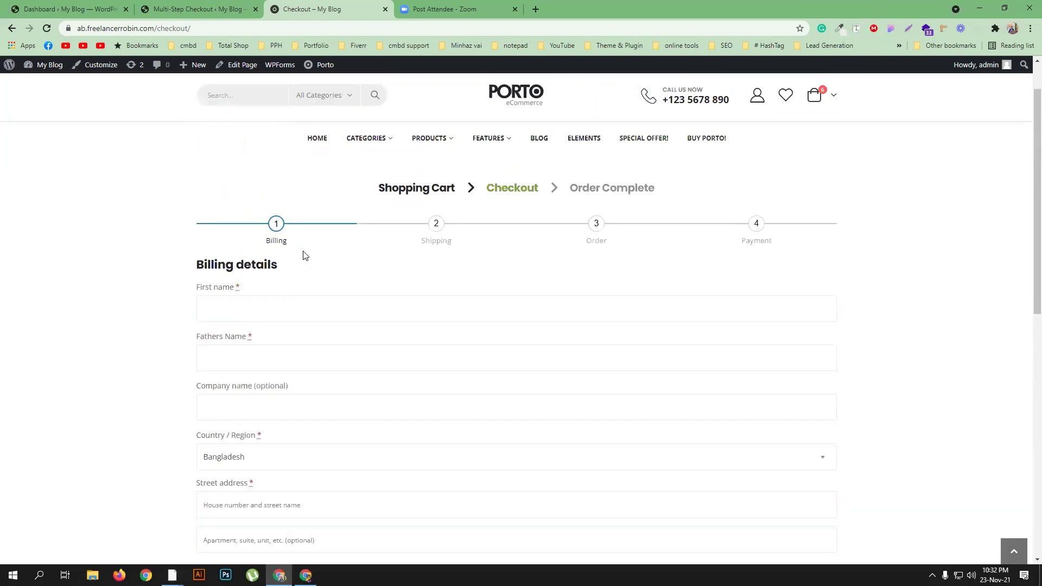
pyautogui.scroll(-1, 280, 288)
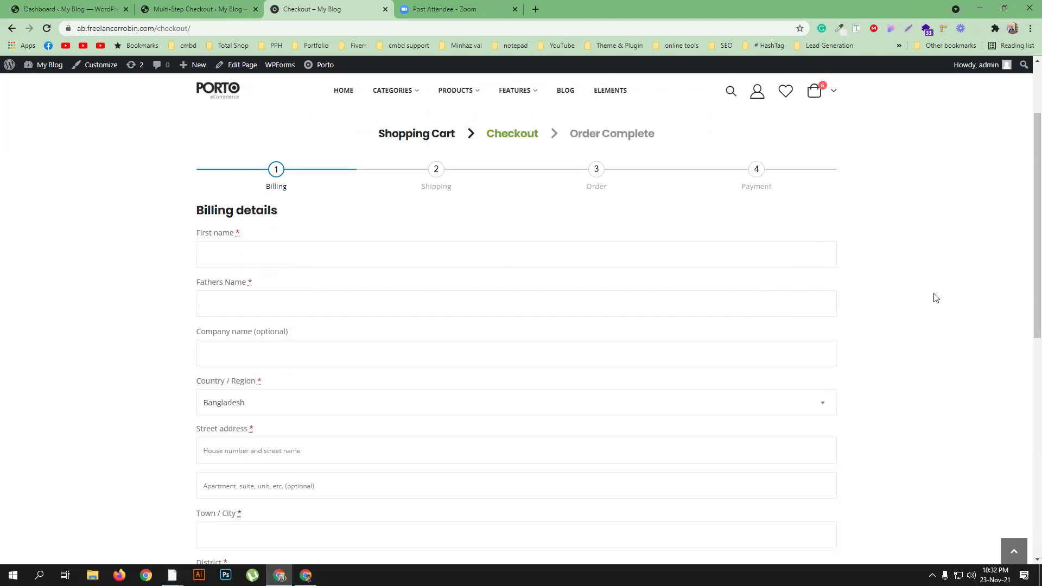
# Enable showing the Billing and Shipping steps together in the Multi-Step Checkout settings and save the changes.
pyautogui.click(211, 9)
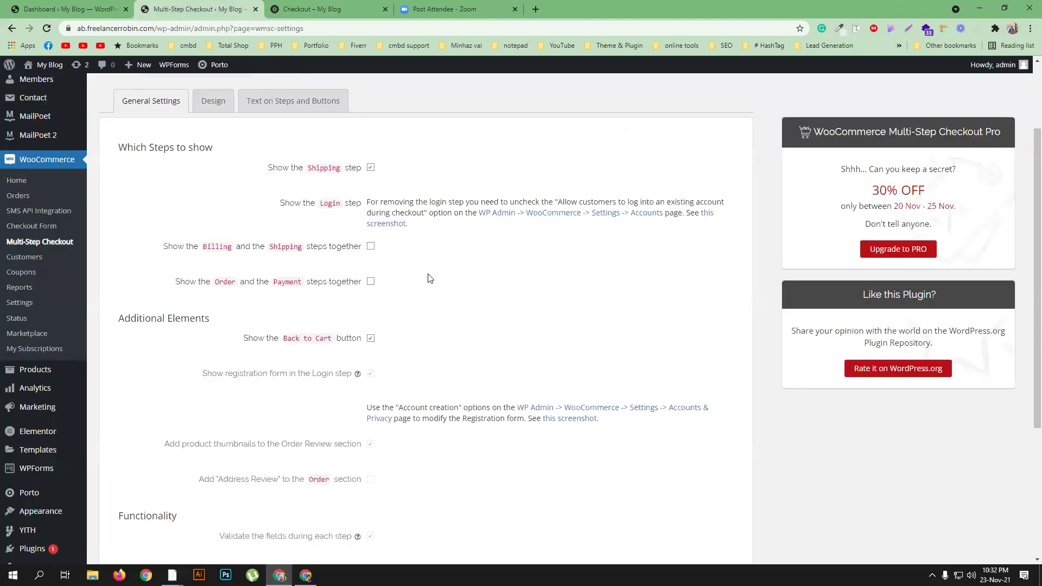
pyautogui.click(371, 246)
pyautogui.scroll(-4, 469, 302)
pyautogui.scroll(5, 474, 272)
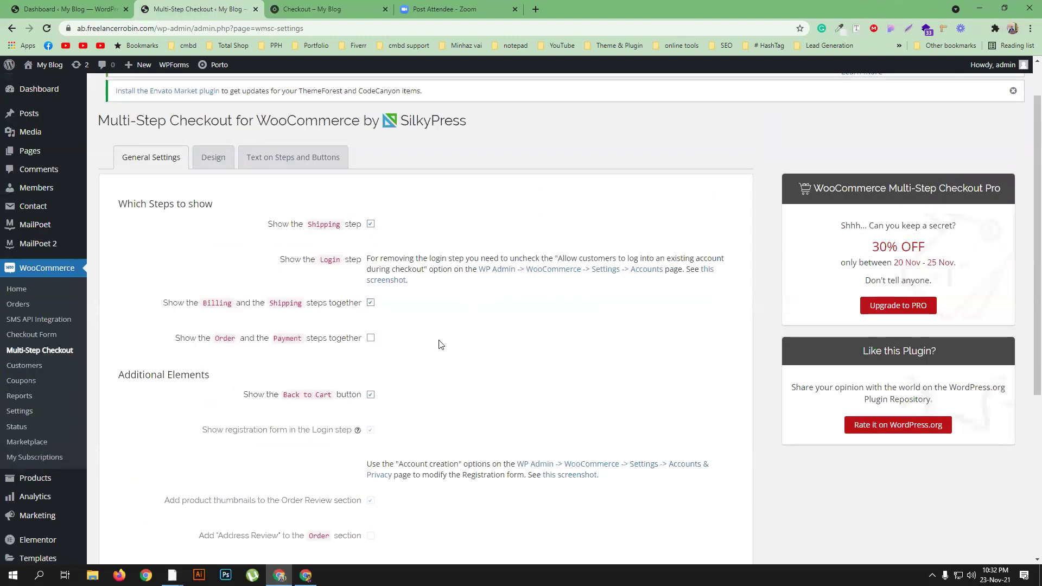
pyautogui.scroll(-5, 442, 344)
pyautogui.click(140, 462)
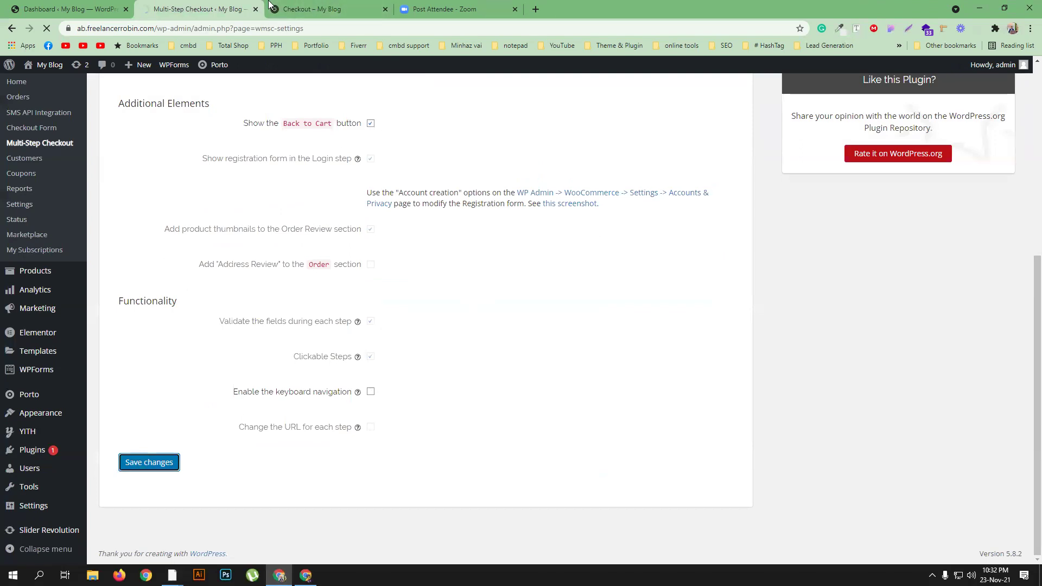
# Reload the storefront checkout and fill in the billing details with a saved address and a saved entry for the father's name.
pyautogui.click(302, 6)
pyautogui.click(46, 29)
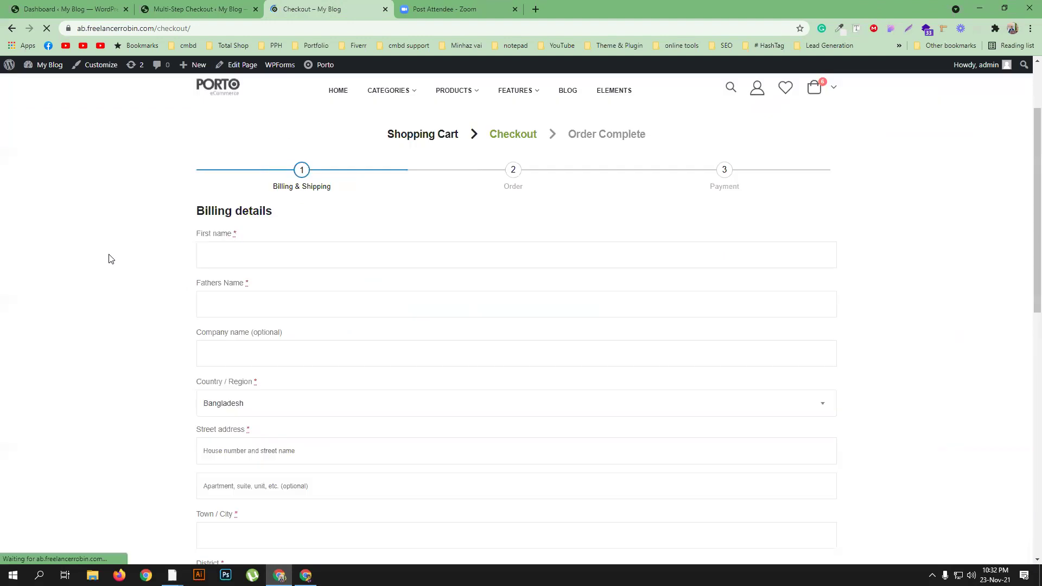
pyautogui.click(318, 252)
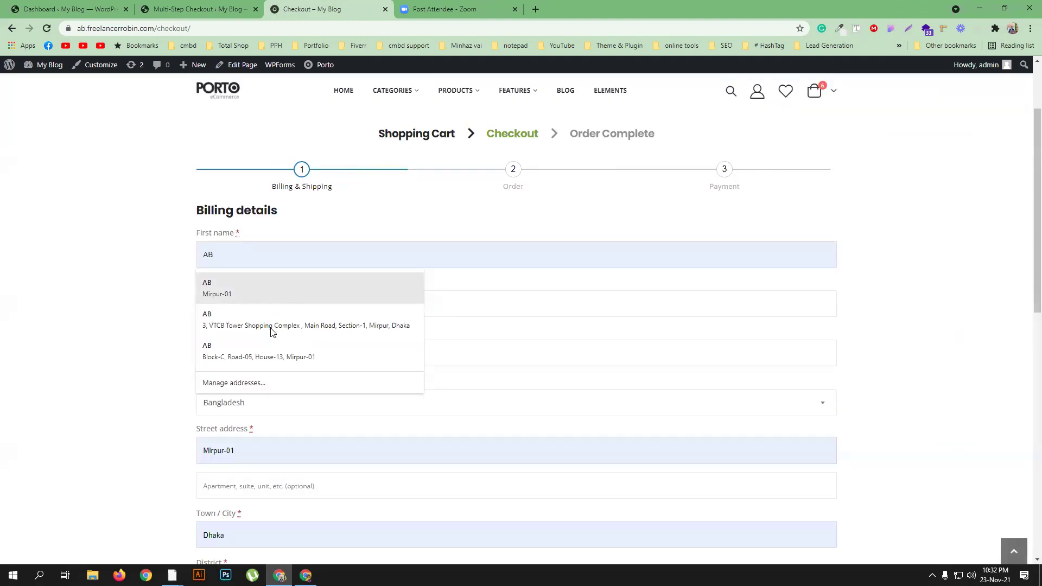
pyautogui.click(270, 326)
pyautogui.scroll(-5, 253, 324)
pyautogui.scroll(4, 257, 259)
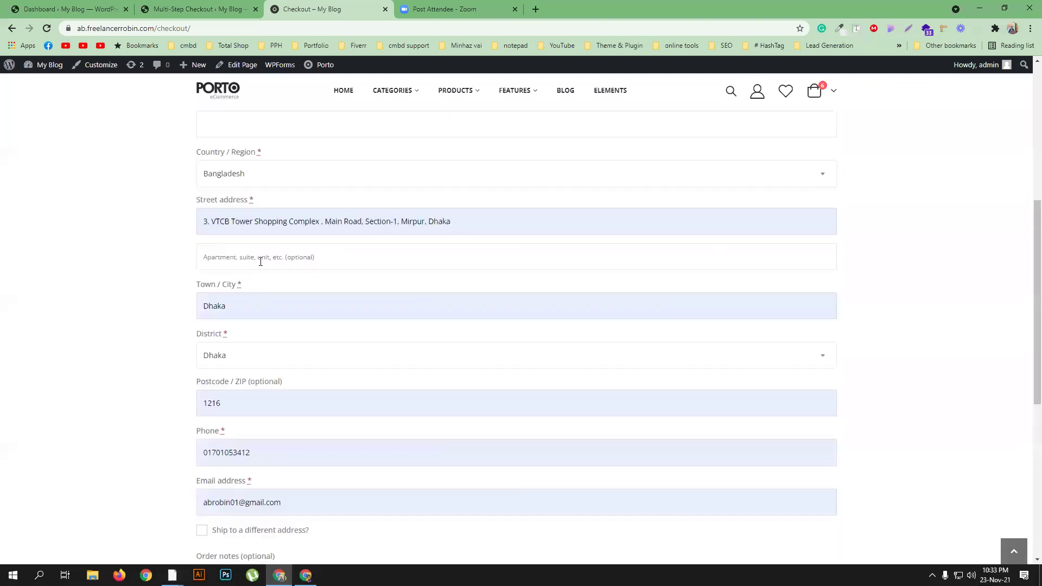
pyautogui.click(259, 254)
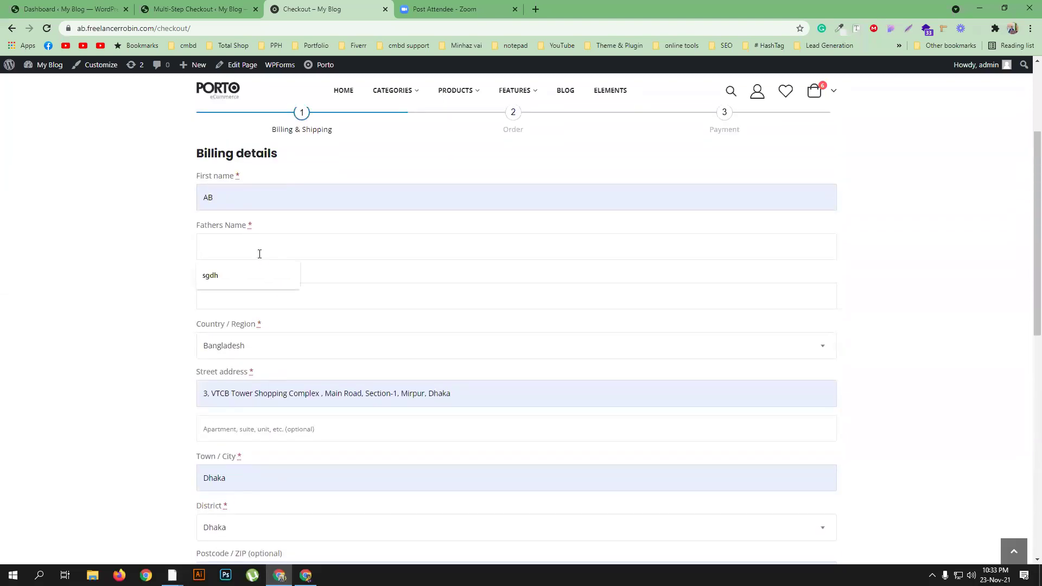
pyautogui.click(254, 273)
pyautogui.scroll(-8, 464, 300)
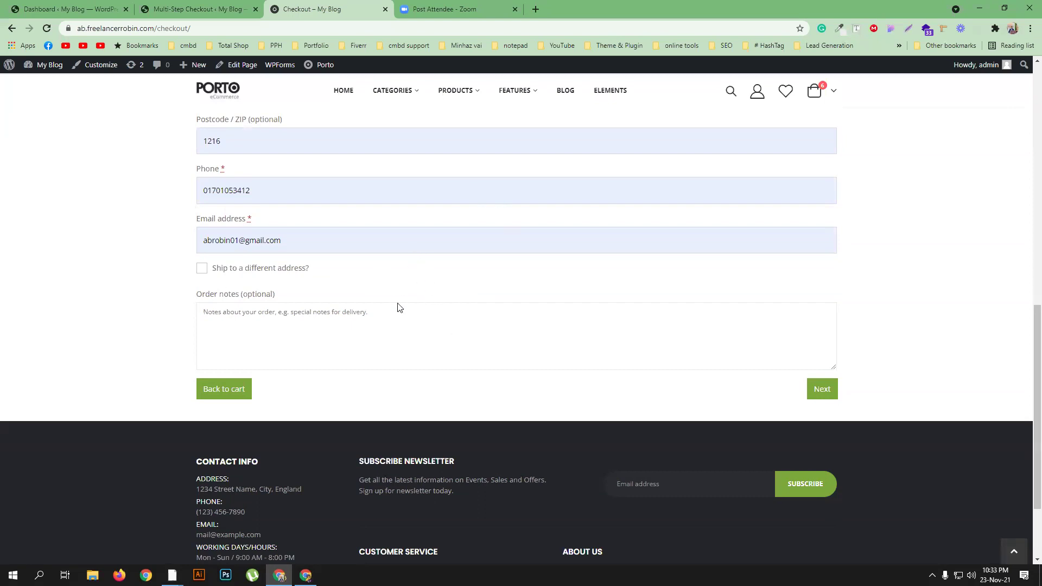
# Go through the checkout's Order and Payment steps, examining each one, and return to the Billing & Shipping step.
pyautogui.click(821, 389)
pyautogui.scroll(2, 484, 330)
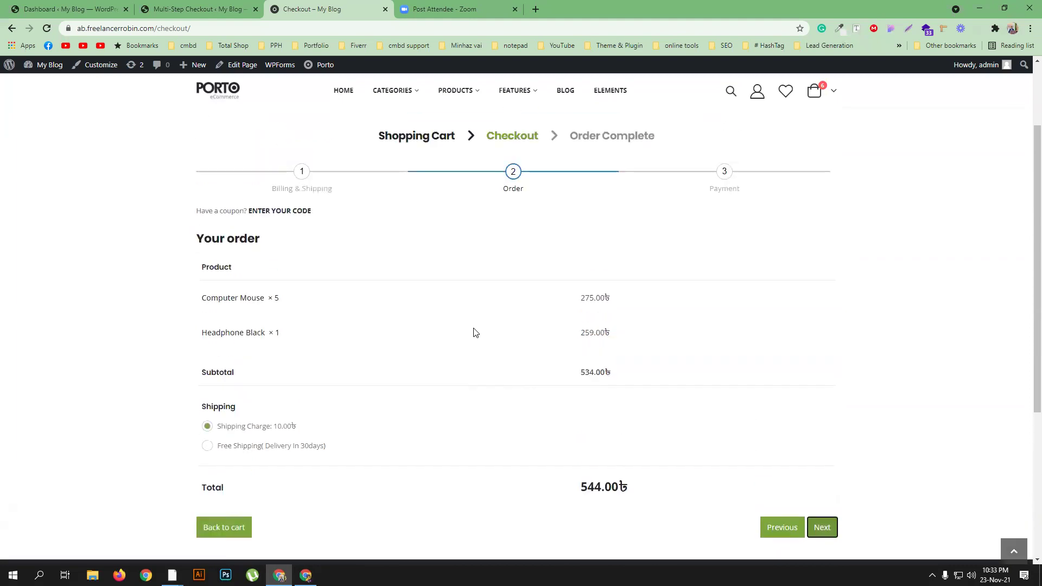
pyautogui.scroll(-1, 478, 293)
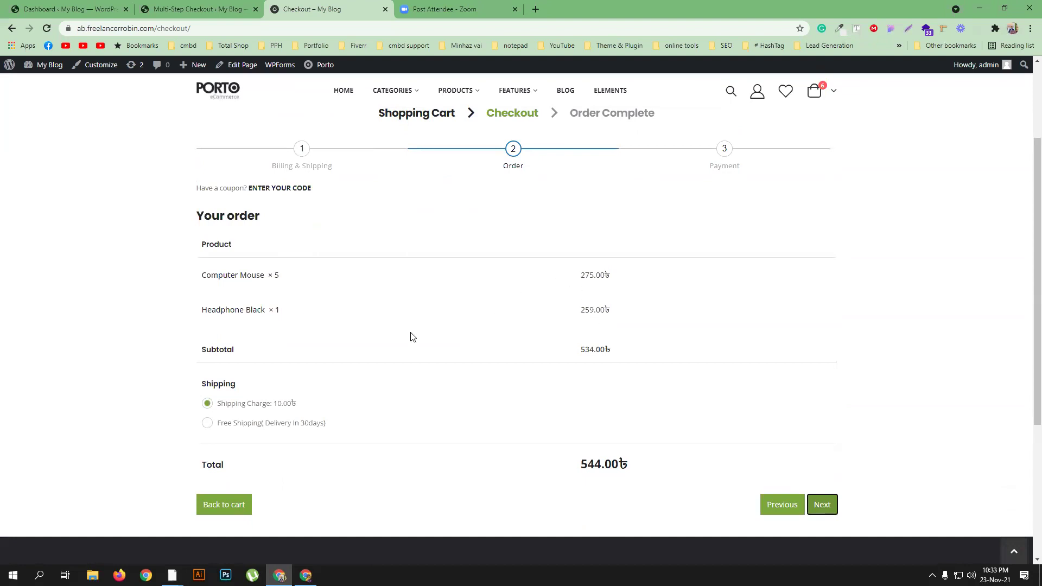
pyautogui.scroll(-3, 411, 338)
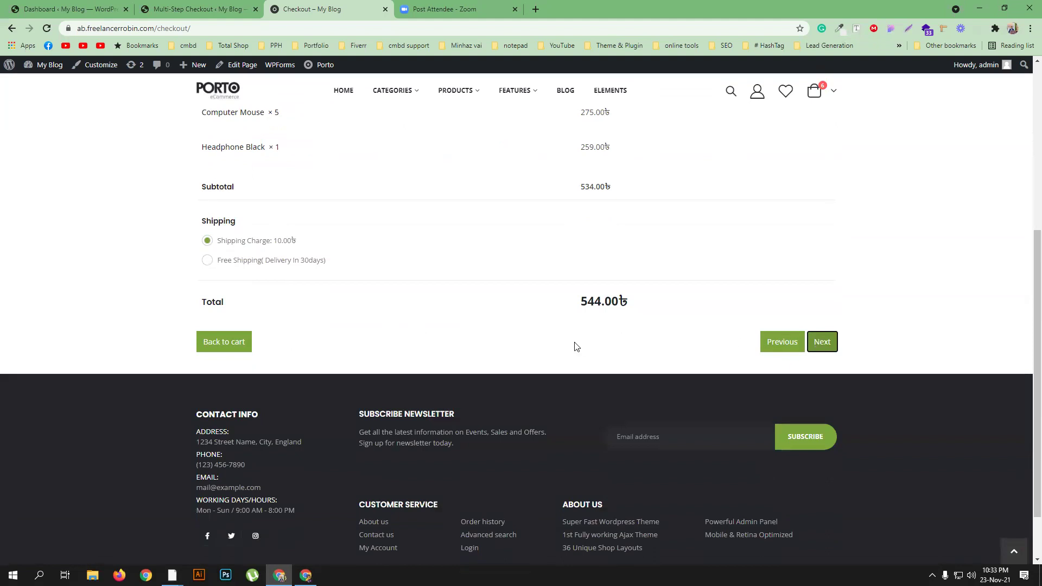
pyautogui.scroll(1, 576, 346)
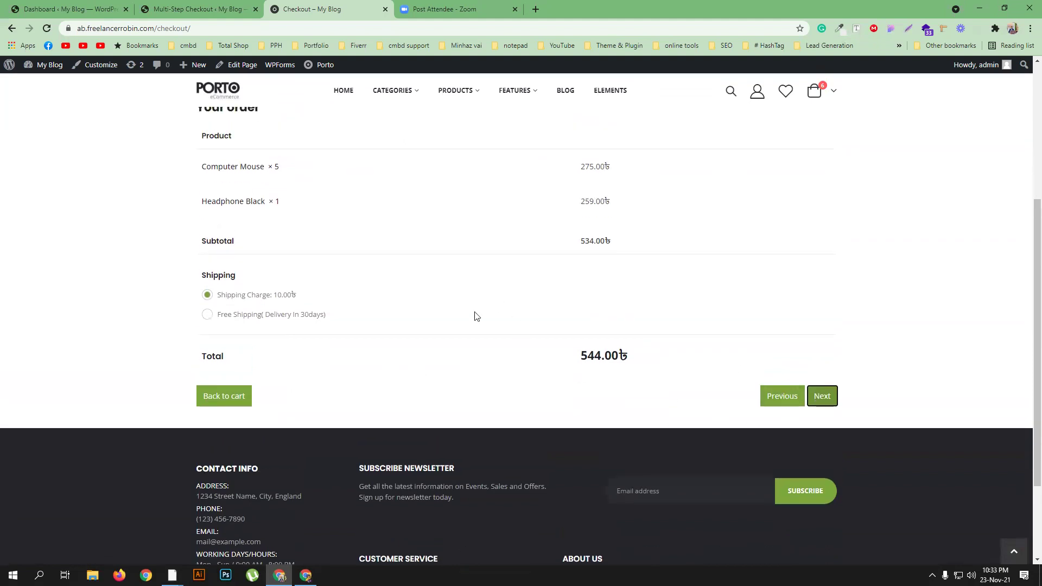
pyautogui.click(823, 398)
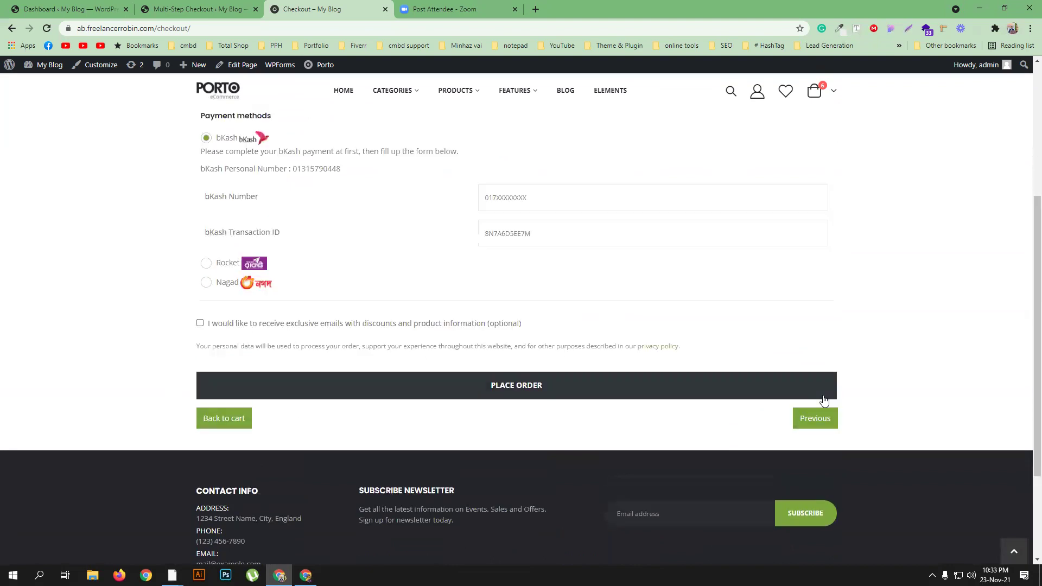
pyautogui.scroll(2, 412, 303)
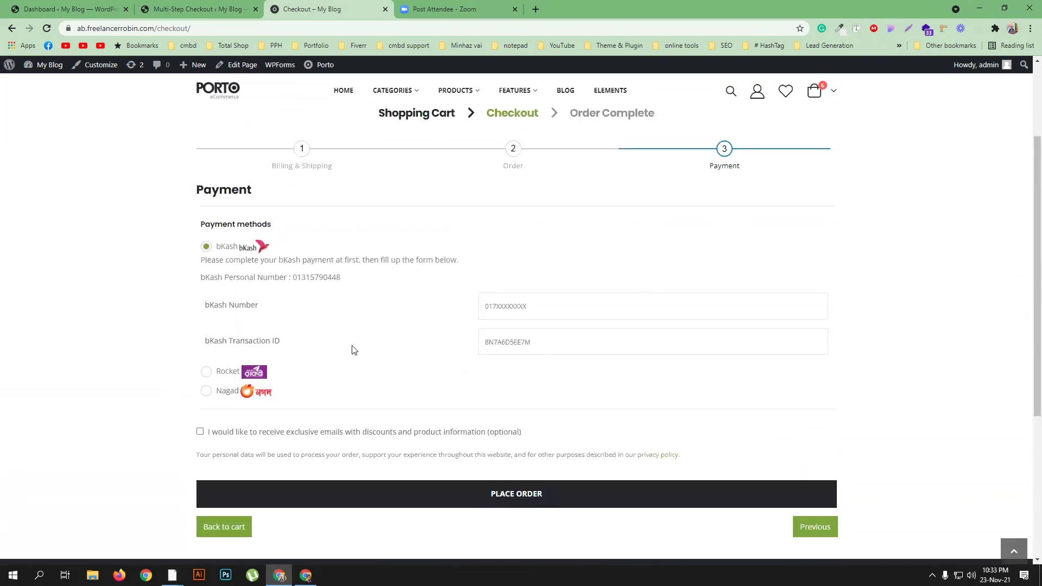
pyautogui.scroll(-3, 559, 328)
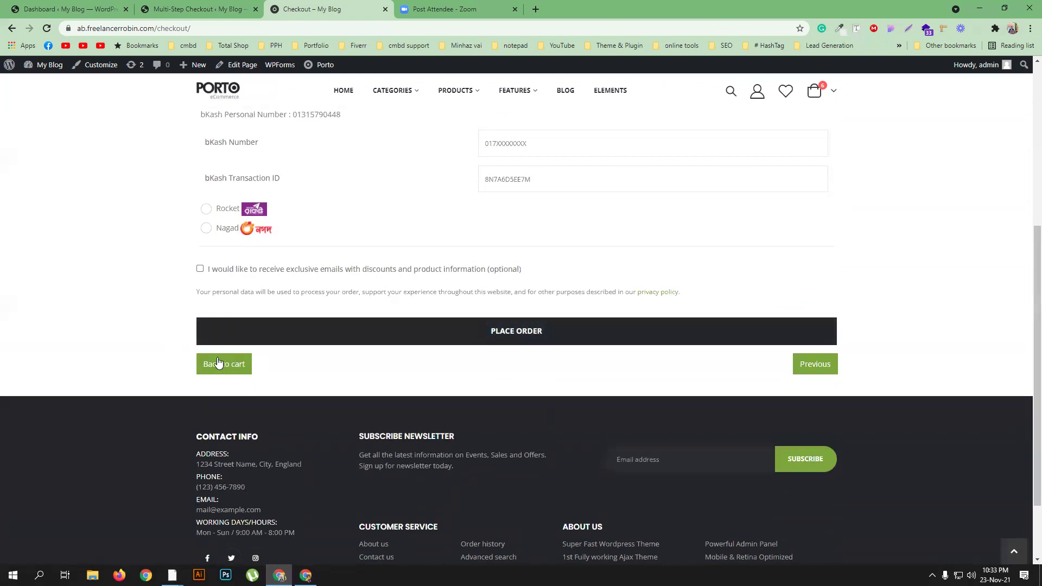
pyautogui.click(815, 367)
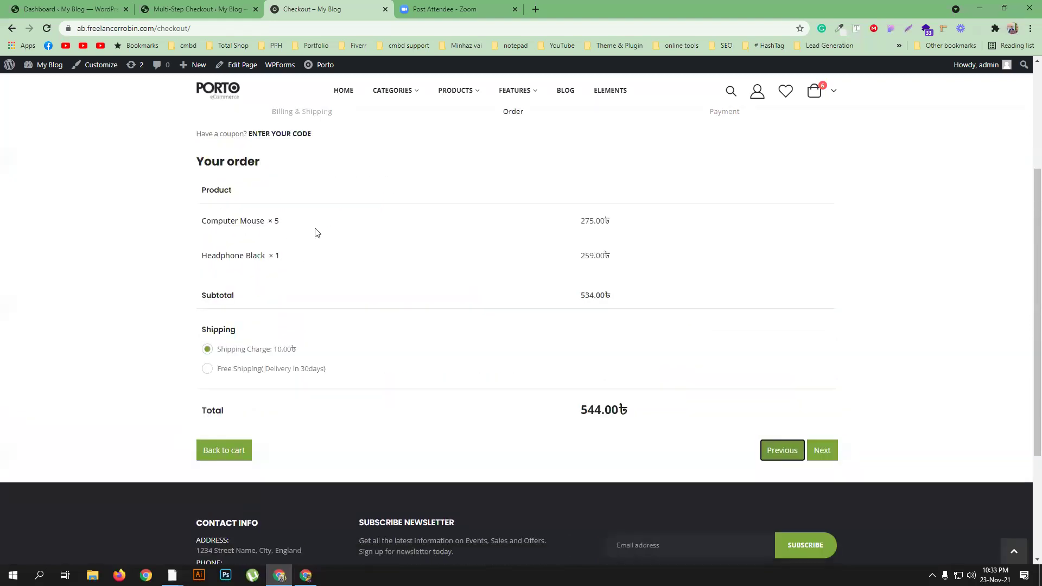
pyautogui.click(784, 452)
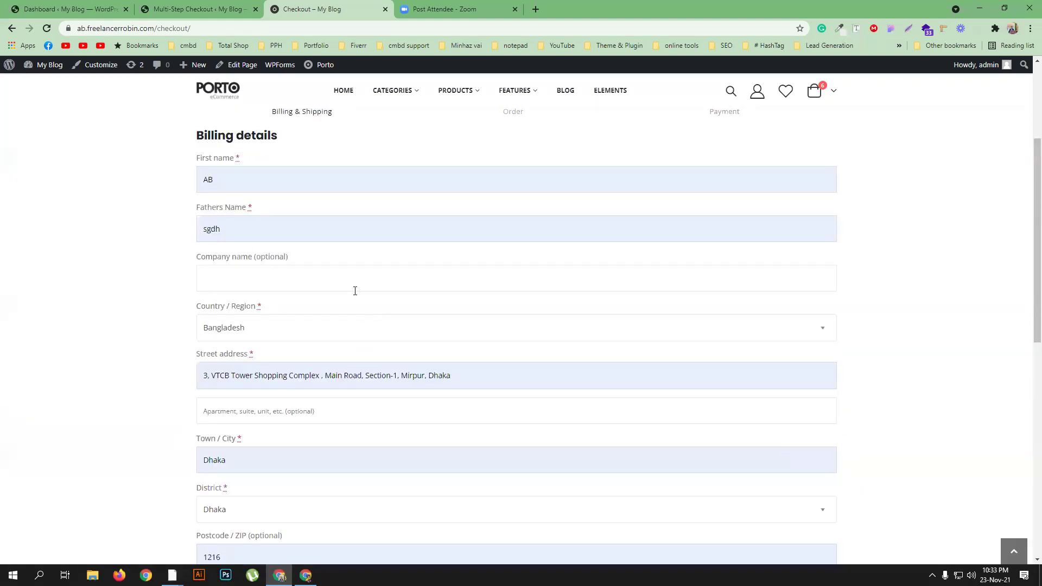
pyautogui.scroll(-2, 342, 218)
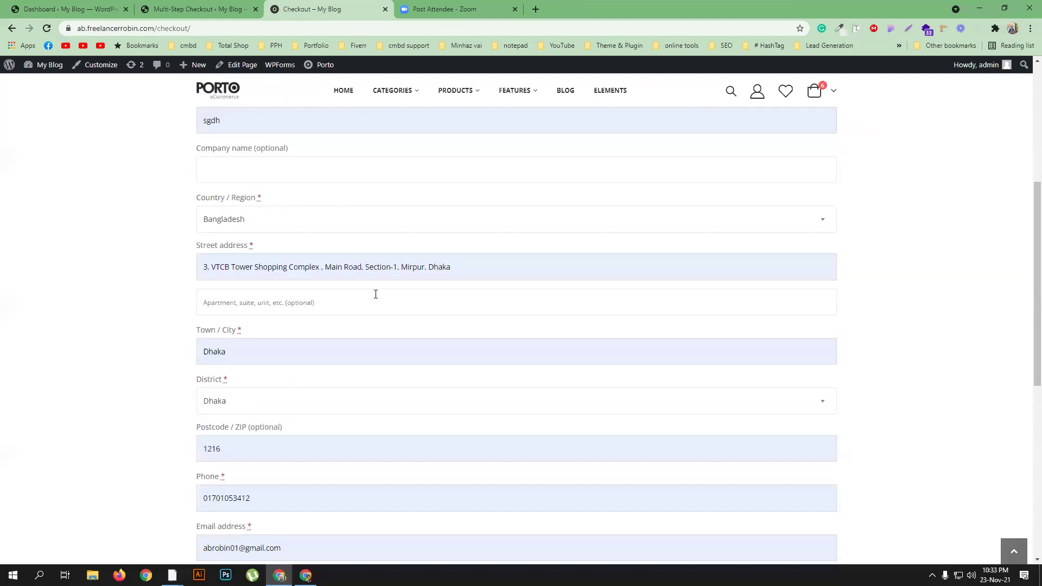
# Enable showing the Order and Payment steps together in the Multi-Step Checkout settings, save, and reload the storefront checkout.
pyautogui.hotkey('ctrl', 'pageup')
pyautogui.scroll(-3, 453, 316)
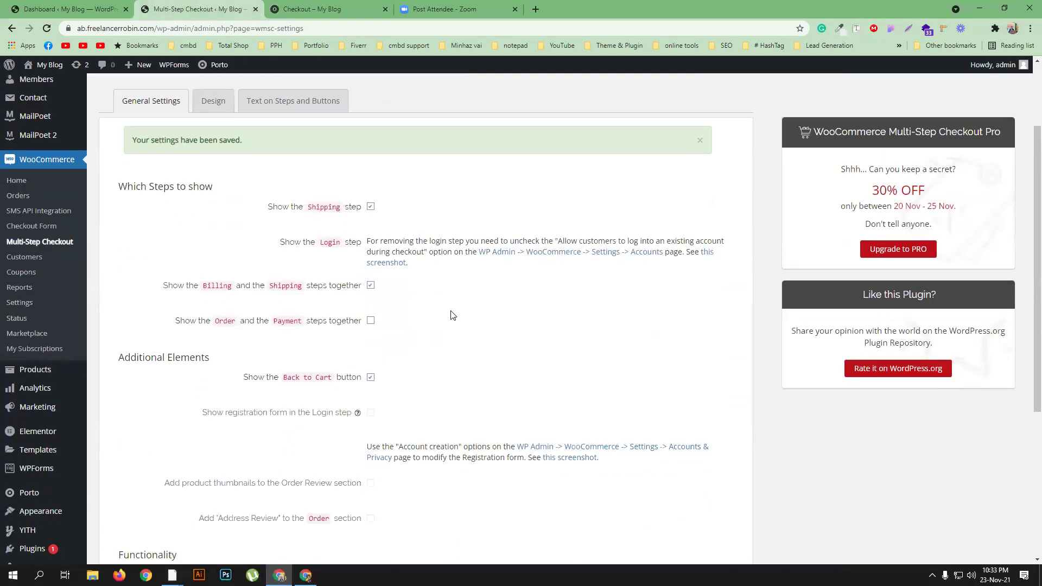
pyautogui.click(370, 320)
pyautogui.scroll(-5, 461, 335)
pyautogui.click(133, 461)
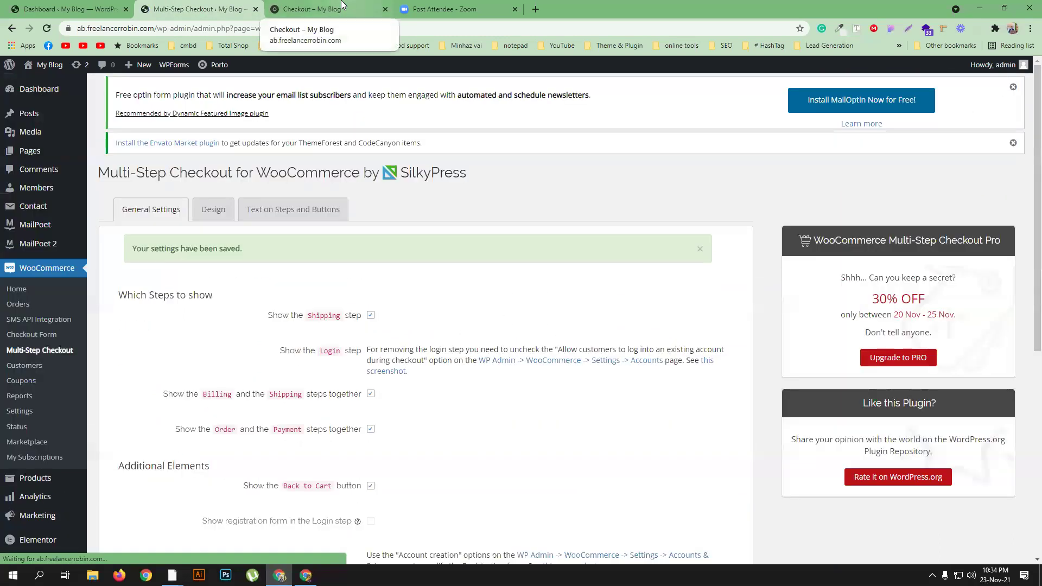
pyautogui.click(342, 7)
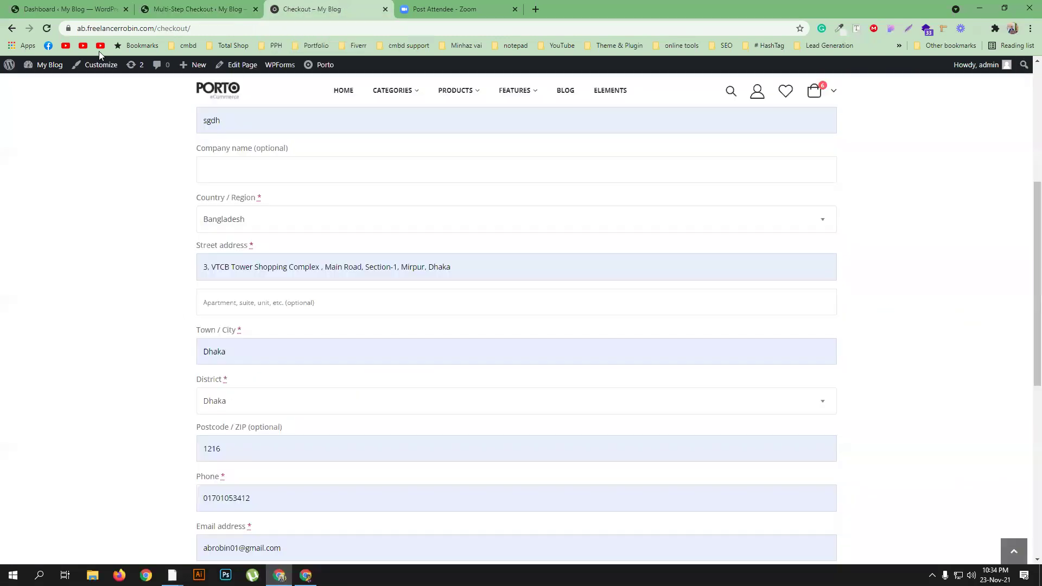
pyautogui.click(46, 31)
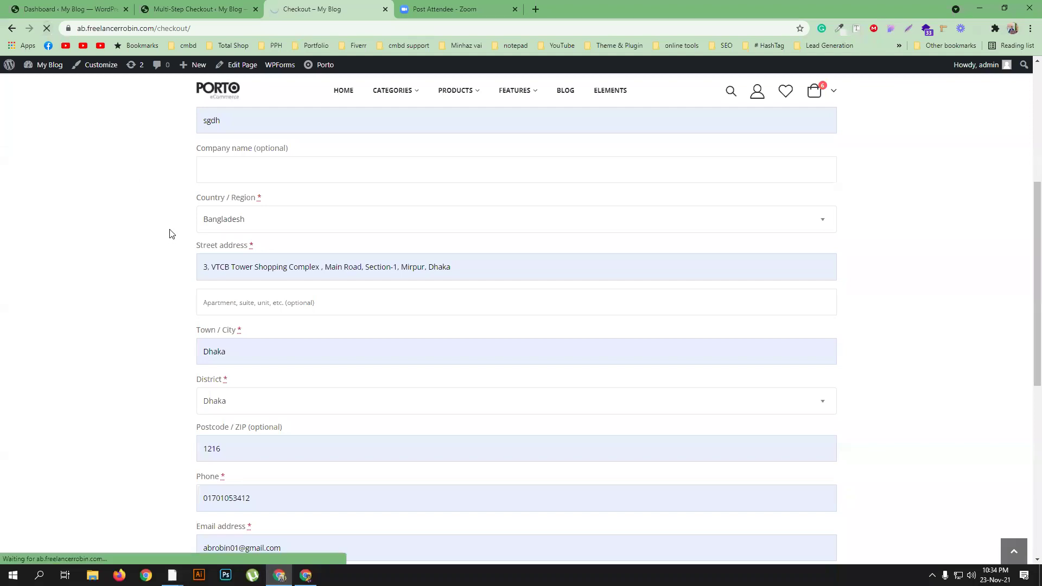
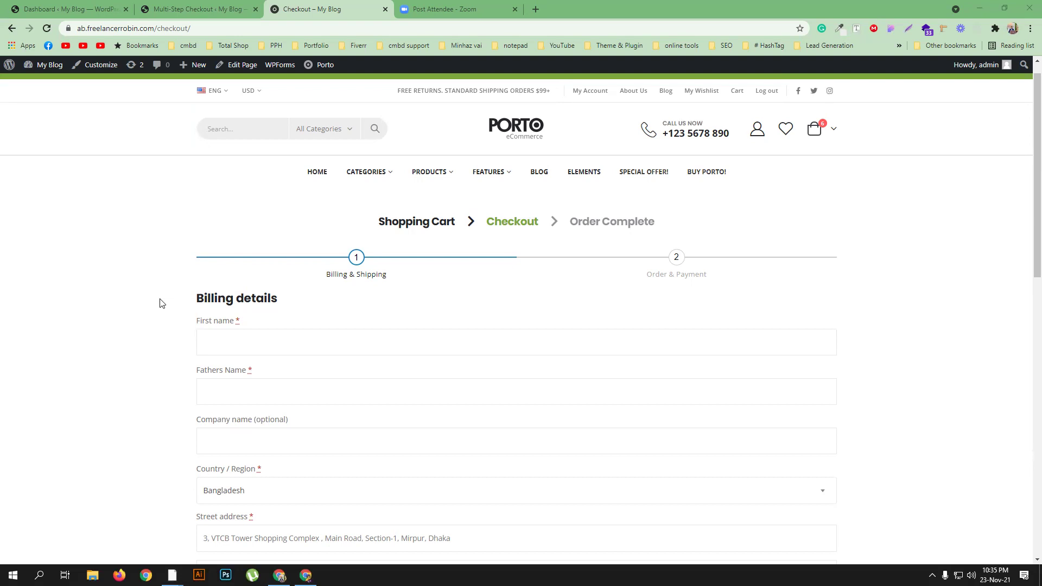
# Return to the WordPress admin and open the site's navigation menu management page.
pyautogui.click(179, 8)
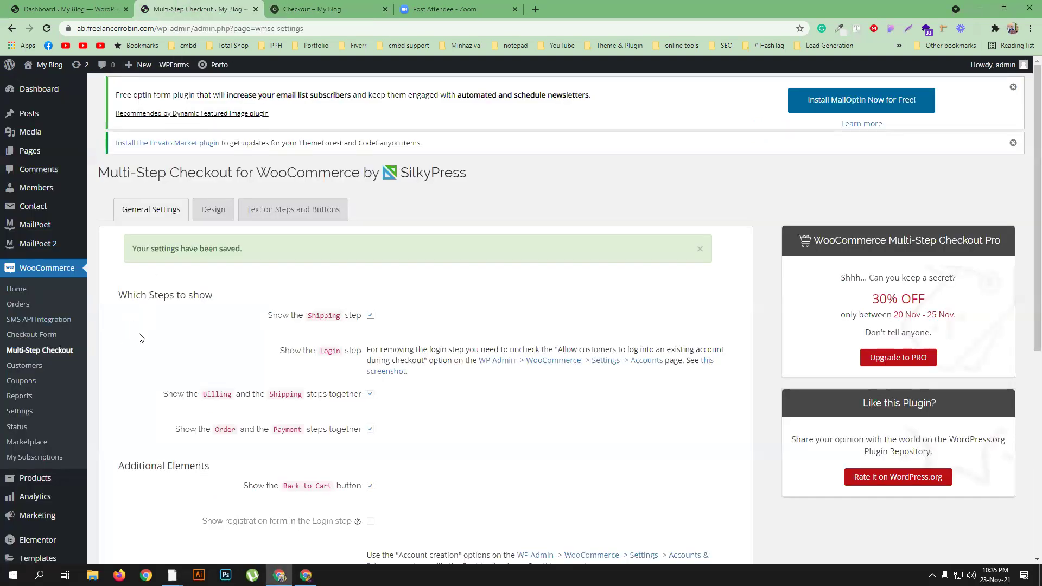
pyautogui.scroll(-2, 39, 279)
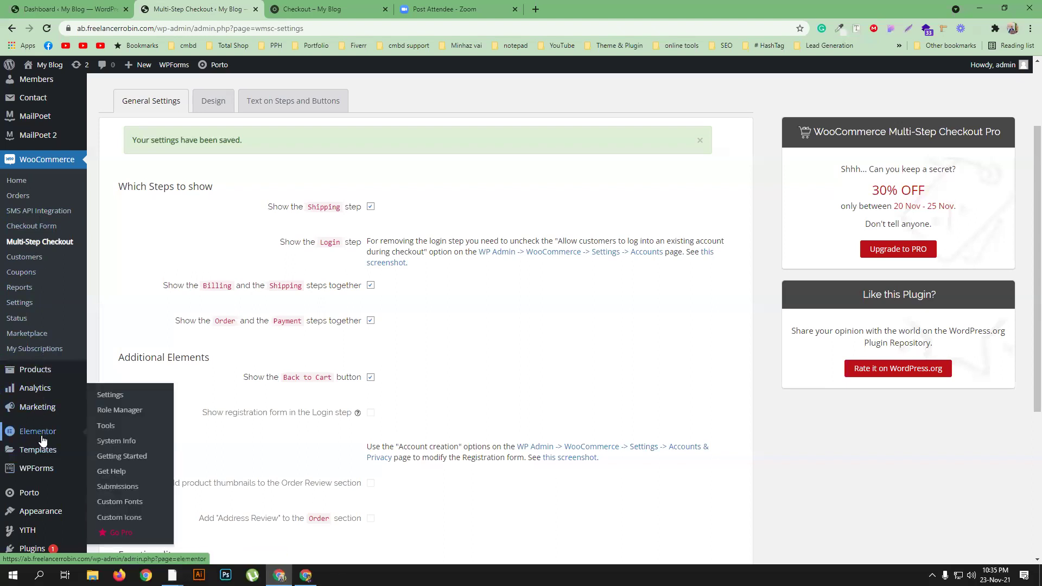
pyautogui.scroll(-2, 39, 442)
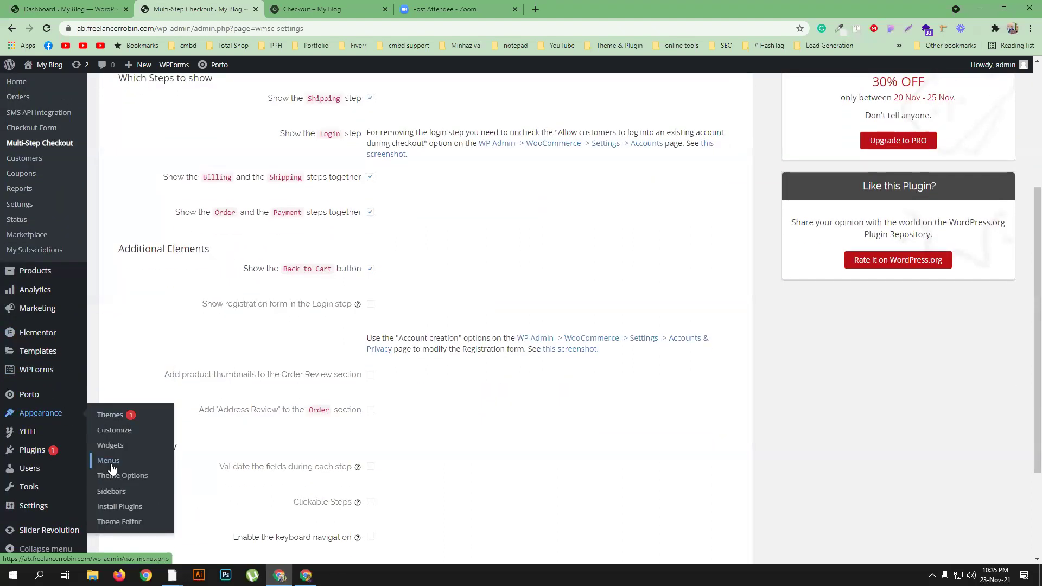
pyautogui.click(109, 460)
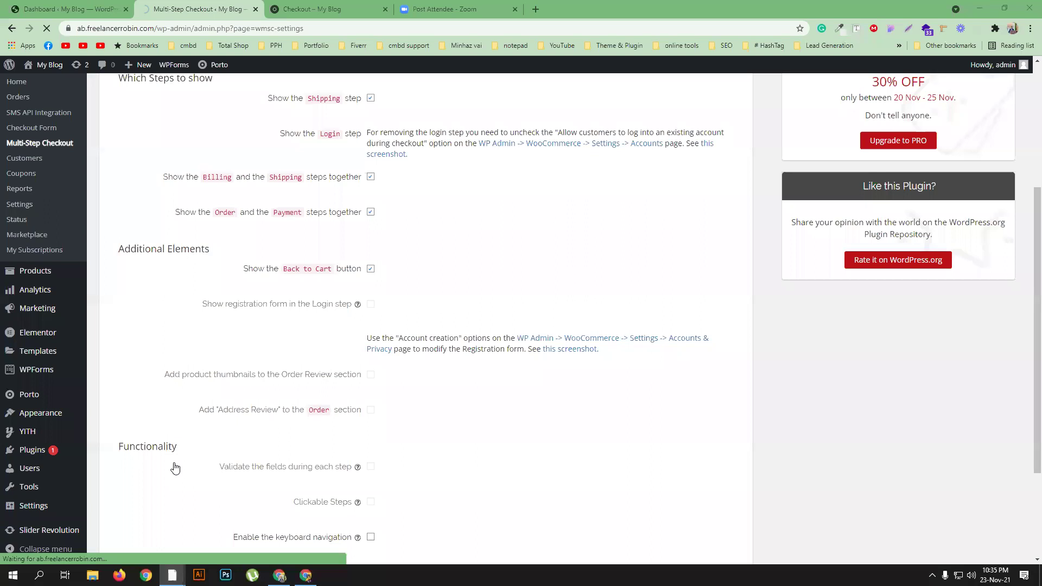
# Remove the top-level Elements and Blog items from the end of the Main Menu structure.
pyautogui.scroll(-4, 509, 244)
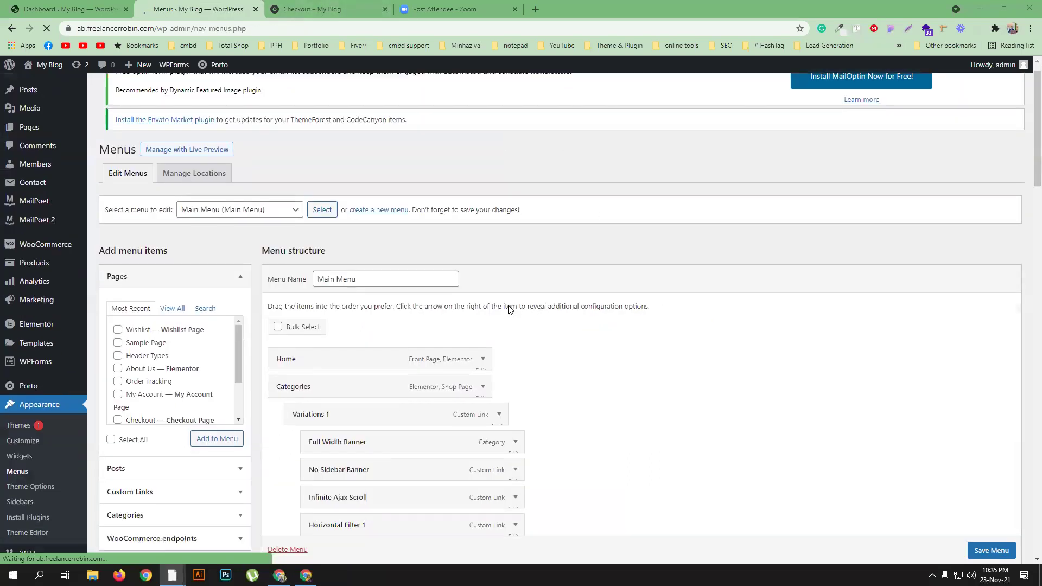
pyautogui.scroll(-18, 380, 294)
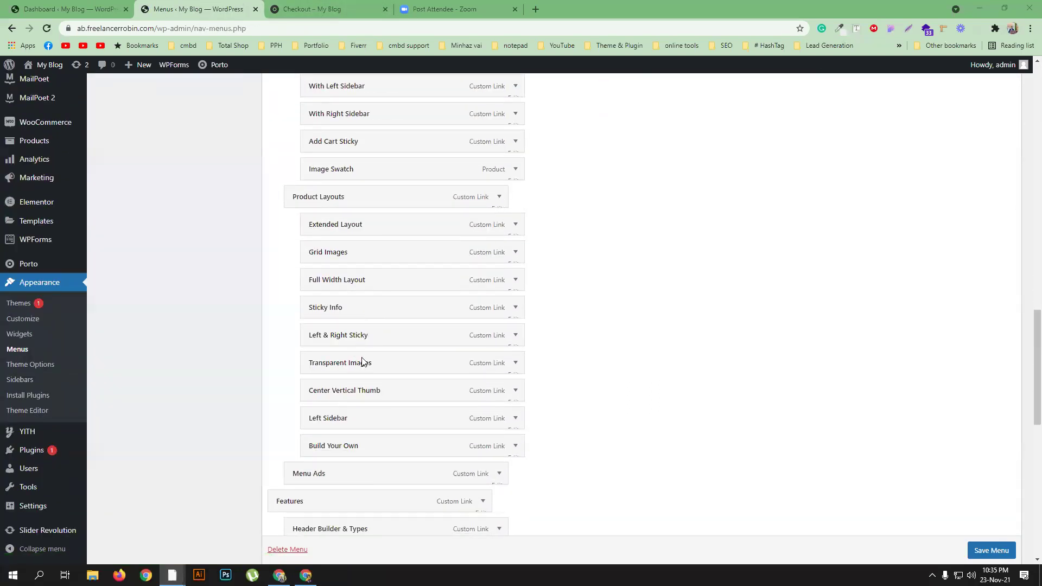
pyautogui.scroll(-7, 375, 315)
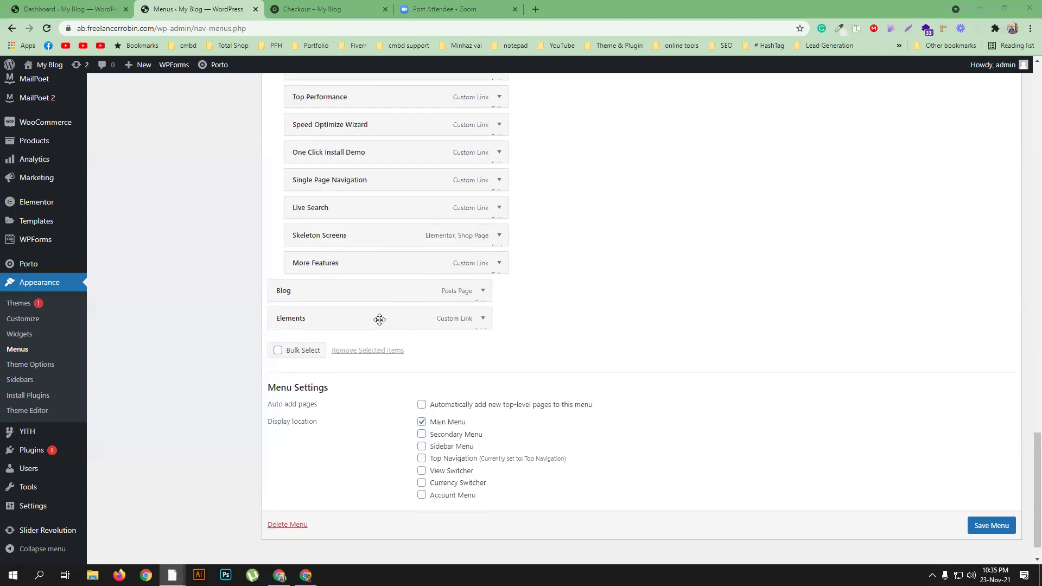
pyautogui.click(481, 325)
pyautogui.scroll(-5, 380, 412)
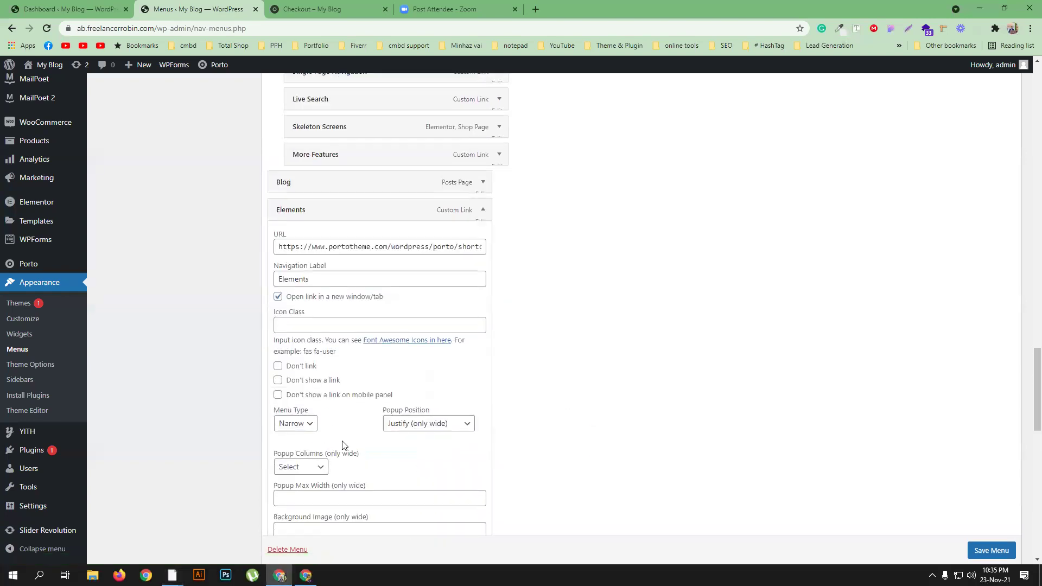
pyautogui.scroll(-10, 337, 428)
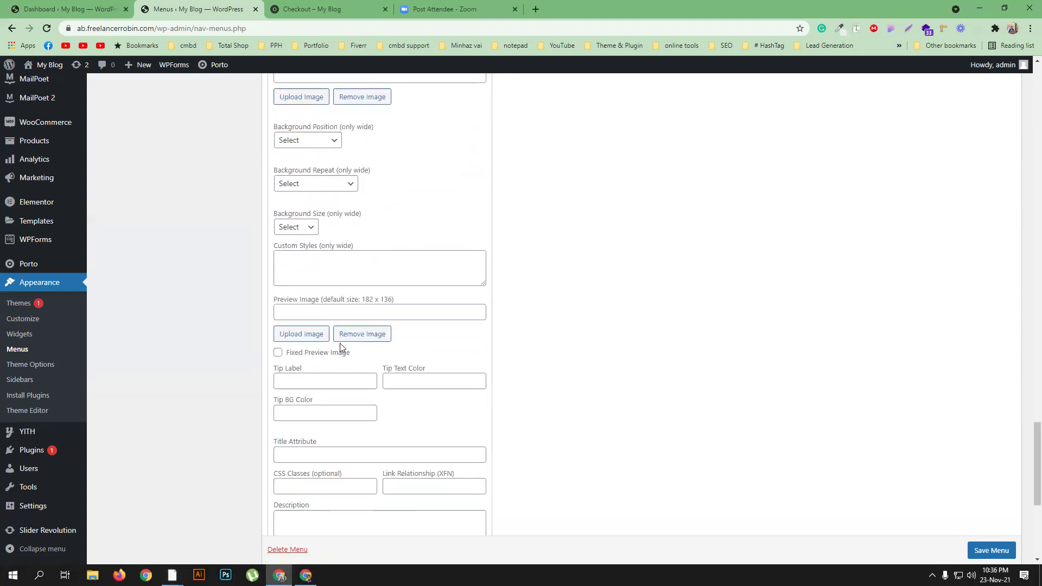
pyautogui.click(281, 286)
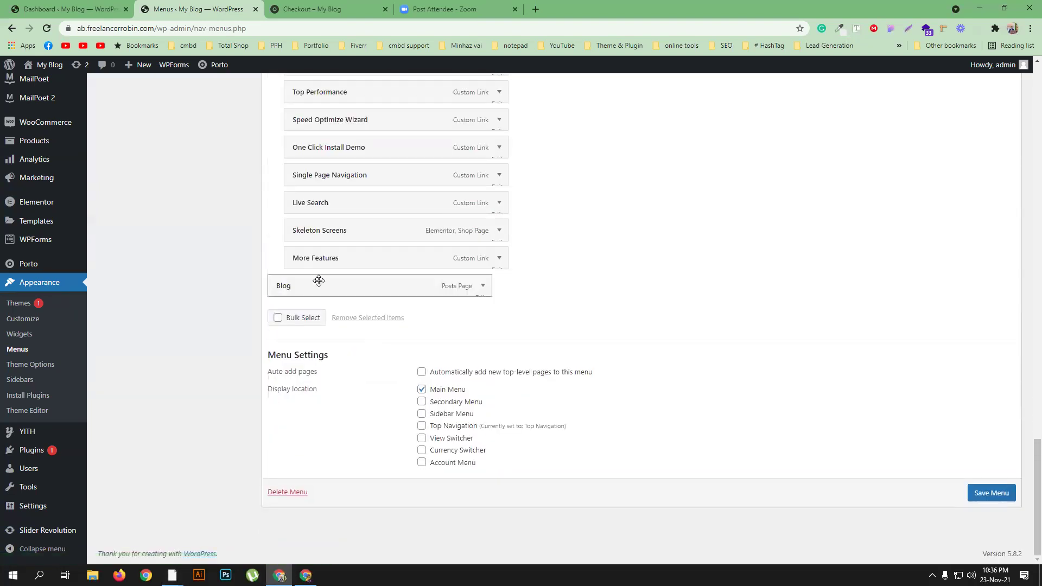
pyautogui.click(483, 282)
pyautogui.scroll(-10, 397, 312)
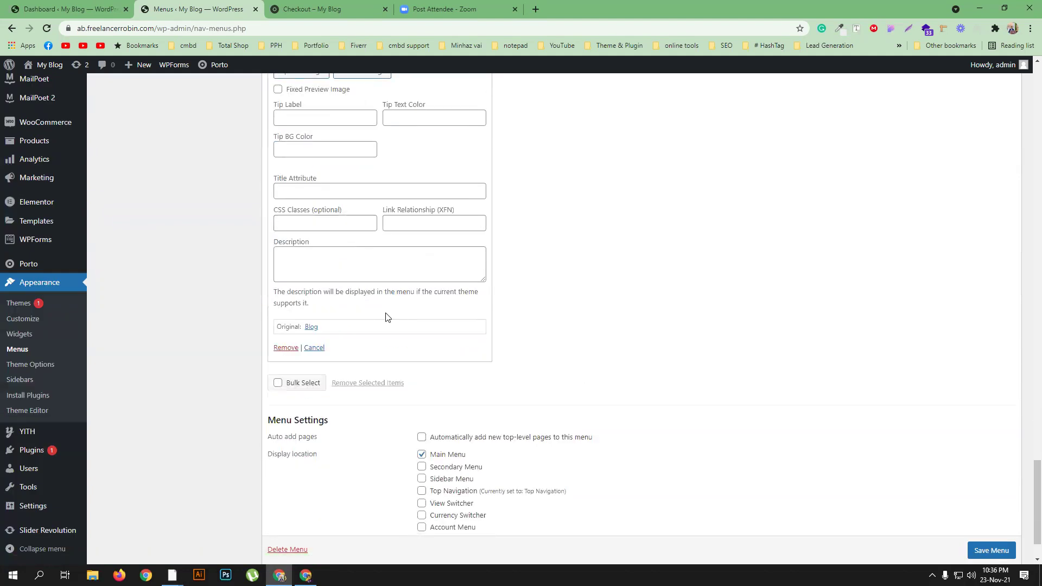
pyautogui.scroll(6, 543, 307)
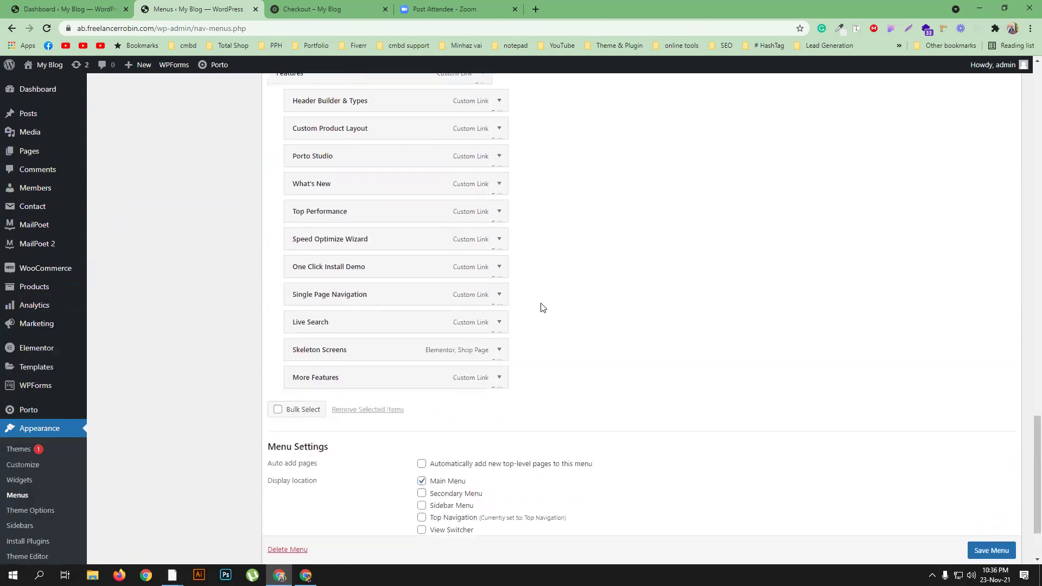
# Remove the Menu Ads item and the top-level Features item from the Main Menu structure.
pyautogui.click(483, 253)
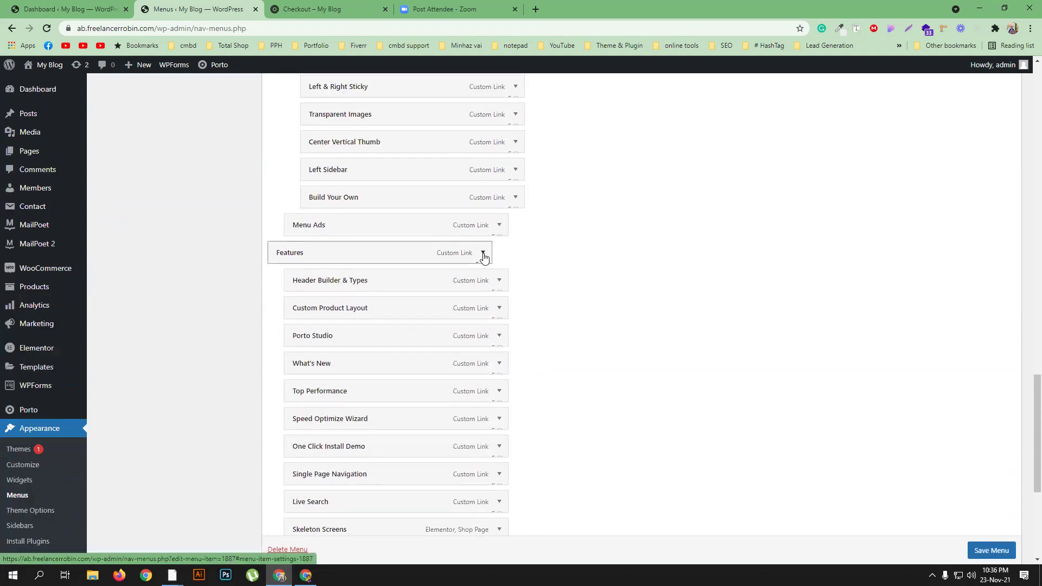
pyautogui.scroll(-7, 521, 281)
pyautogui.scroll(5, 523, 281)
pyautogui.scroll(1, 521, 281)
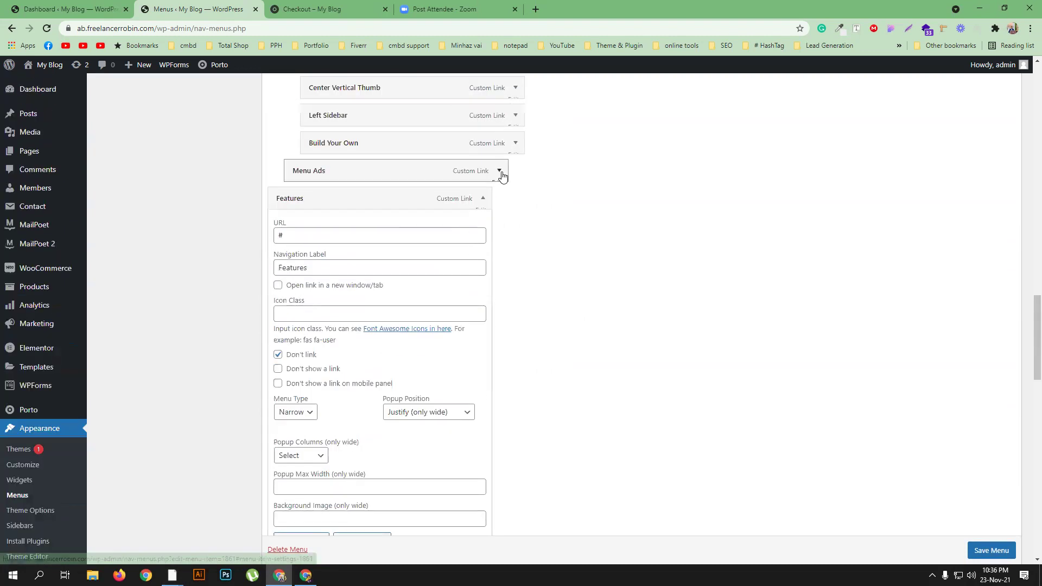
pyautogui.click(499, 175)
pyautogui.scroll(-6, 364, 304)
pyautogui.scroll(-6, 352, 319)
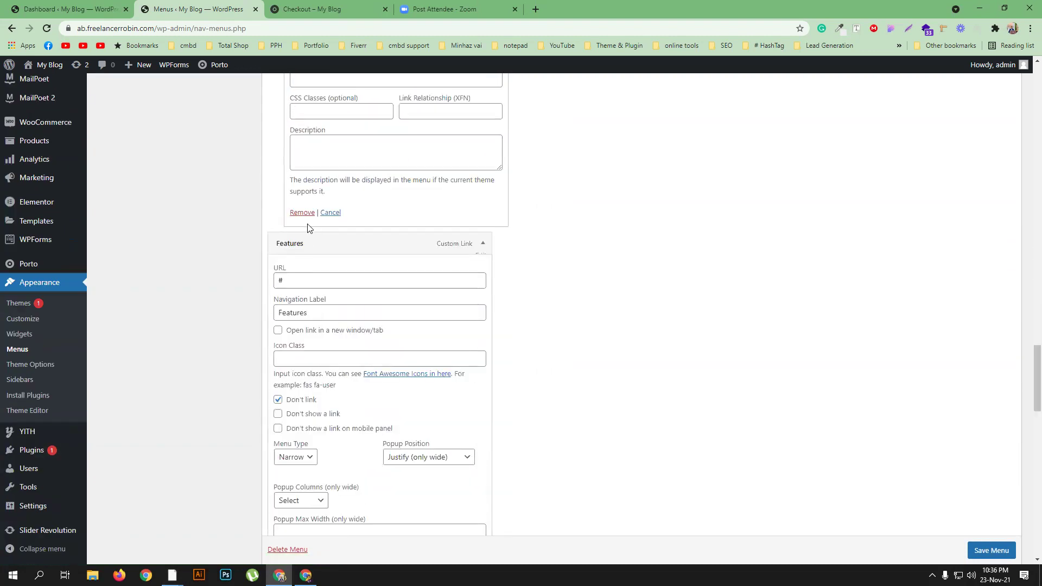
pyautogui.click(298, 212)
pyautogui.scroll(-5, 379, 259)
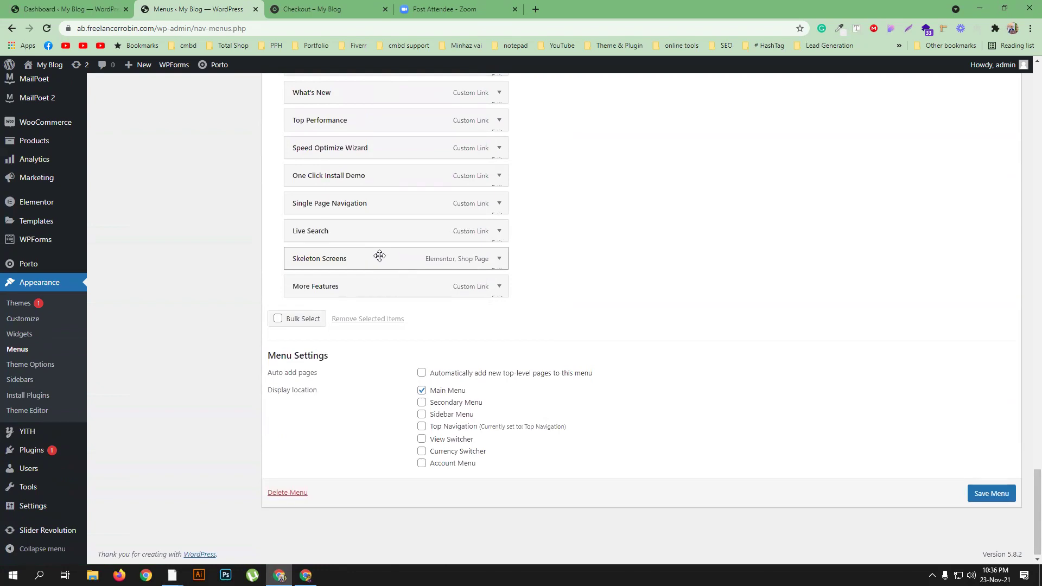
pyautogui.scroll(5, 378, 256)
pyautogui.click(276, 251)
# Look through the remaining menu structure and reload the menu editor to discard the unsaved removals.
pyautogui.scroll(5, 537, 276)
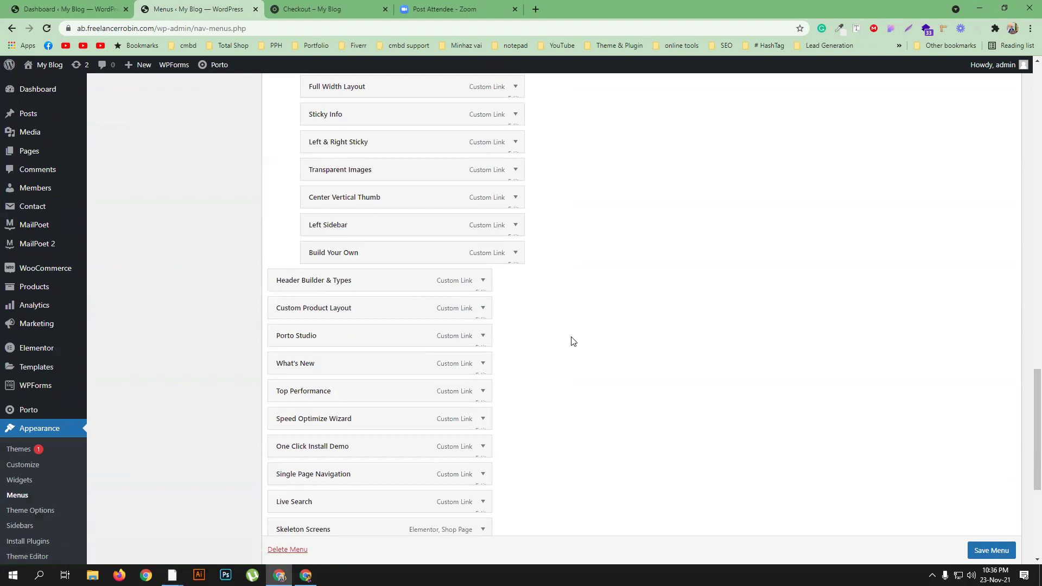
pyautogui.scroll(4, 574, 341)
pyautogui.scroll(5, 573, 341)
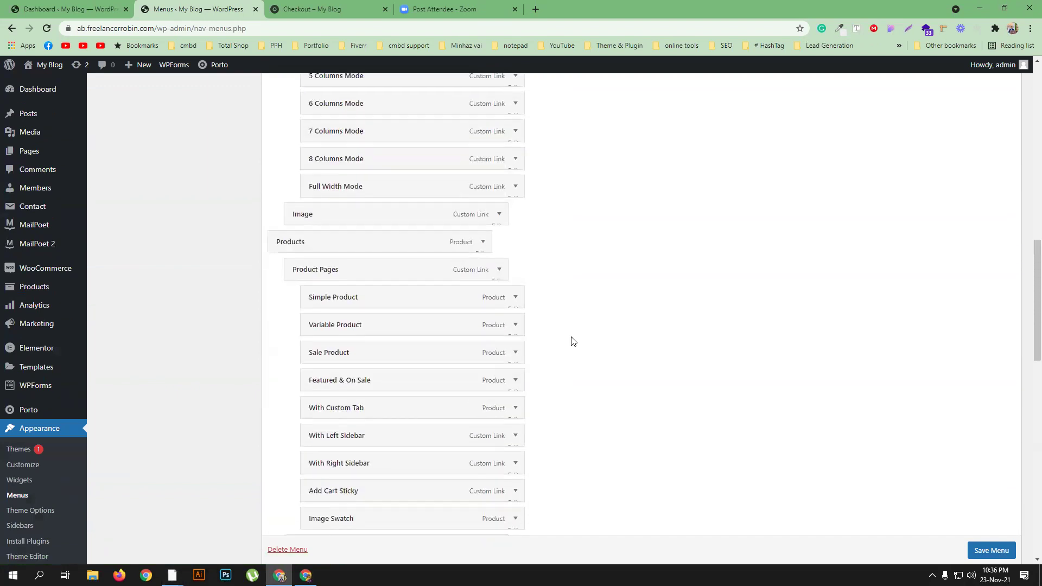
pyautogui.scroll(-12, 574, 341)
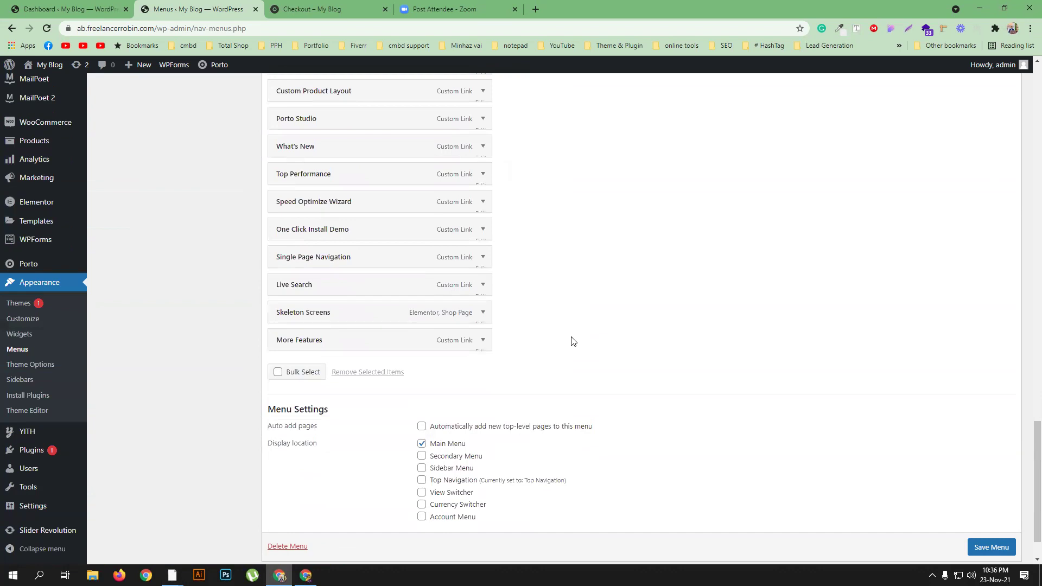
pyautogui.press('F5')
pyautogui.click(598, 93)
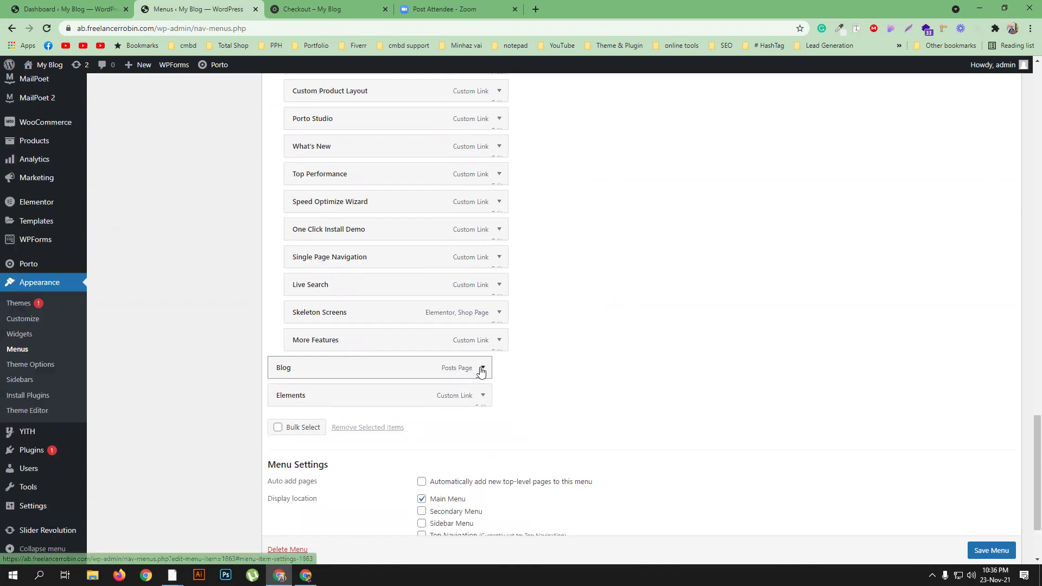
# Remove the Blog and Elements items from the reloaded Main Menu.
pyautogui.click(482, 370)
pyautogui.scroll(-10, 566, 354)
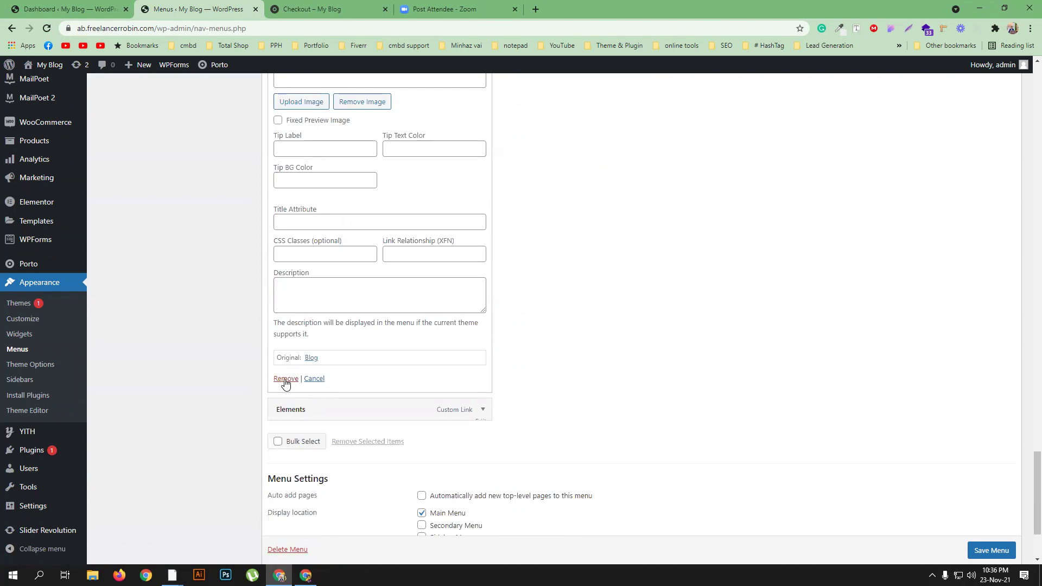
pyautogui.click(284, 380)
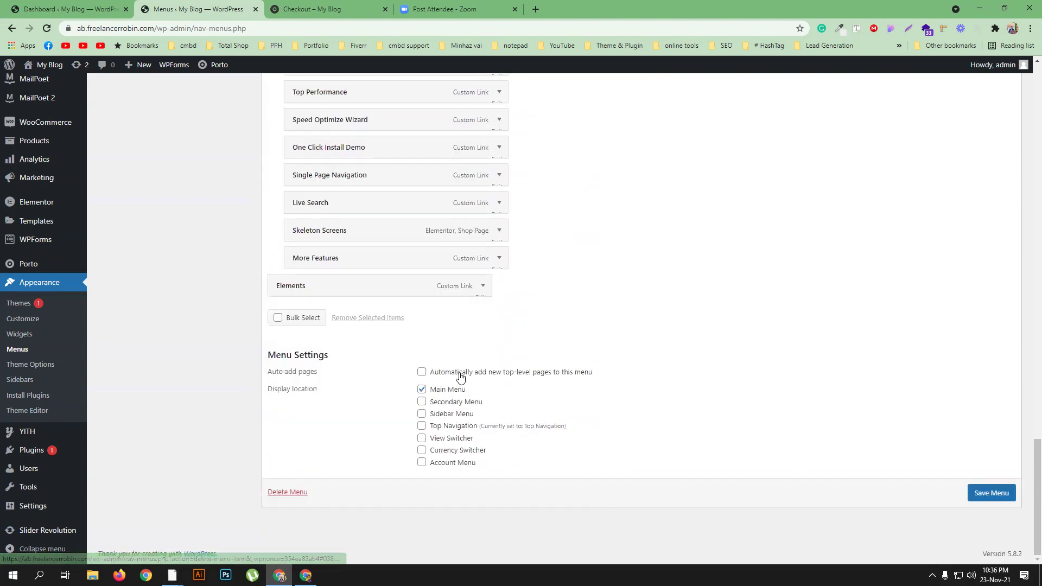
pyautogui.click(482, 293)
pyautogui.scroll(-11, 463, 304)
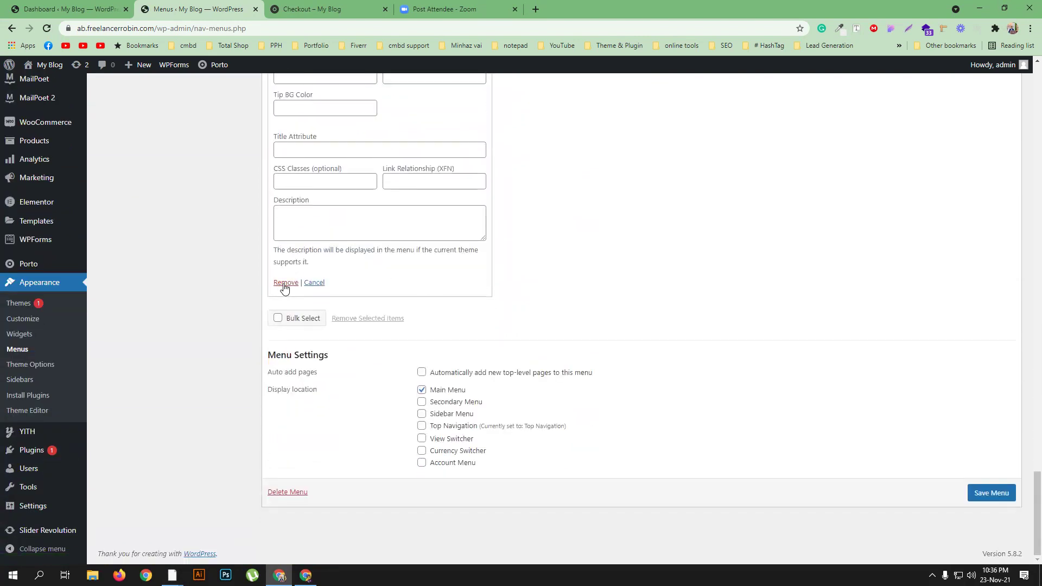
pyautogui.click(285, 283)
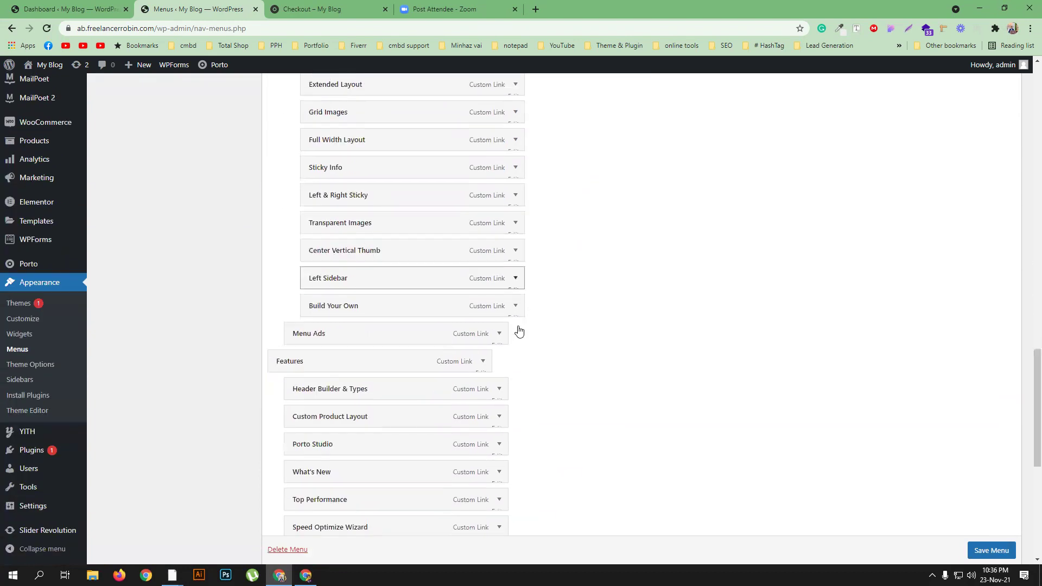
# Remove the Menu Ads item under Products and save the Main Menu.
pyautogui.click(498, 333)
pyautogui.scroll(-10, 456, 351)
pyautogui.scroll(-7, 399, 361)
pyautogui.click(304, 213)
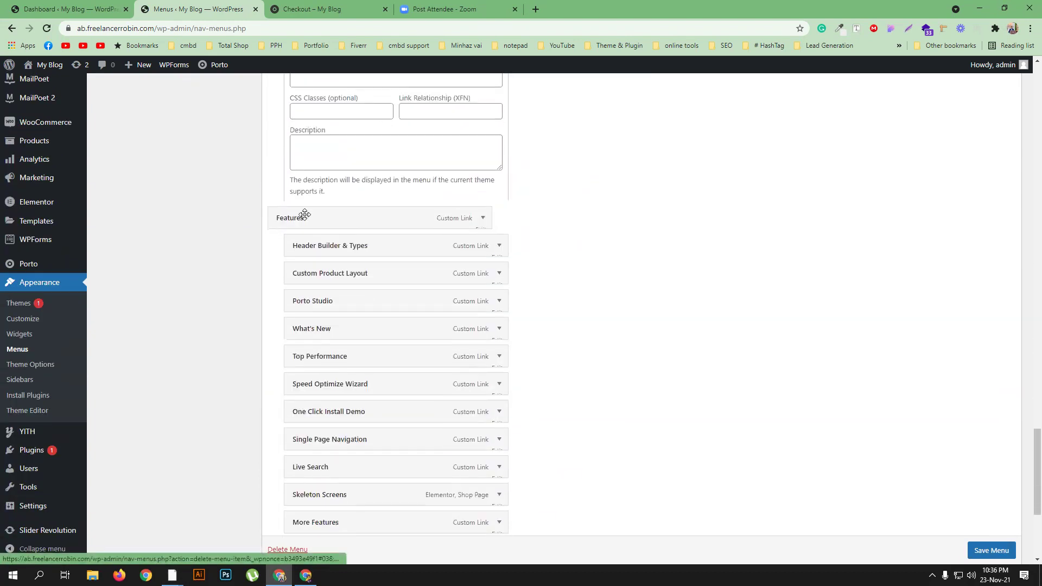
pyautogui.click(990, 493)
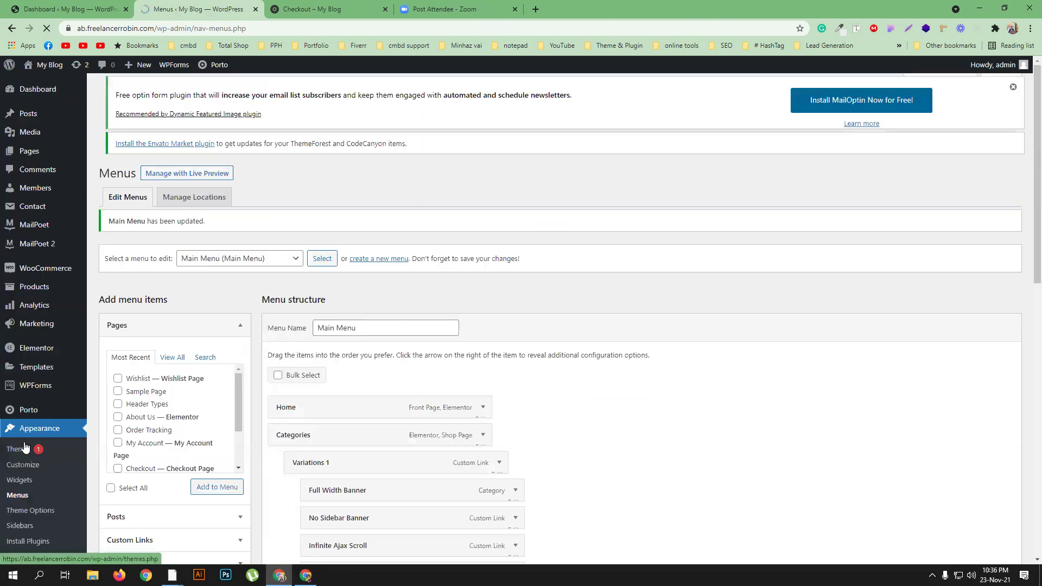
# Open the page for adding new plugins.
pyautogui.scroll(-3, 22, 420)
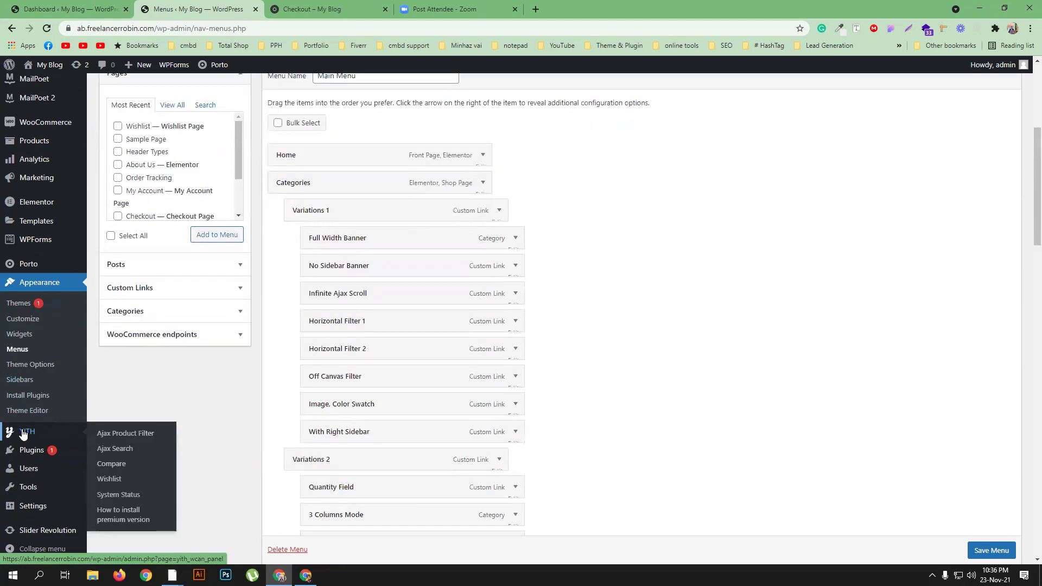
pyautogui.scroll(3, 242, 375)
pyautogui.scroll(-6, 242, 380)
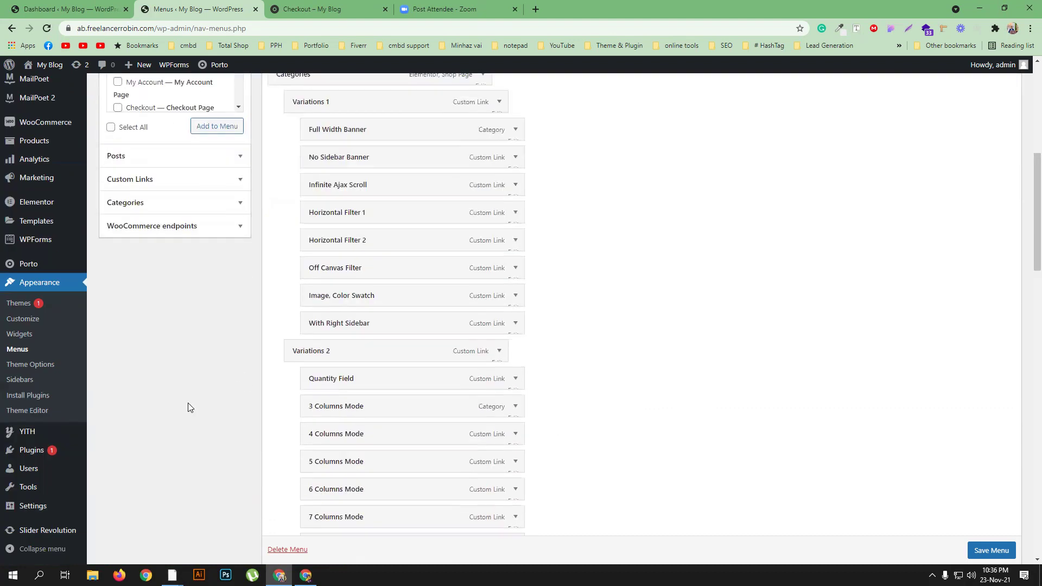
pyautogui.moveTo(47, 455)
pyautogui.click(108, 467)
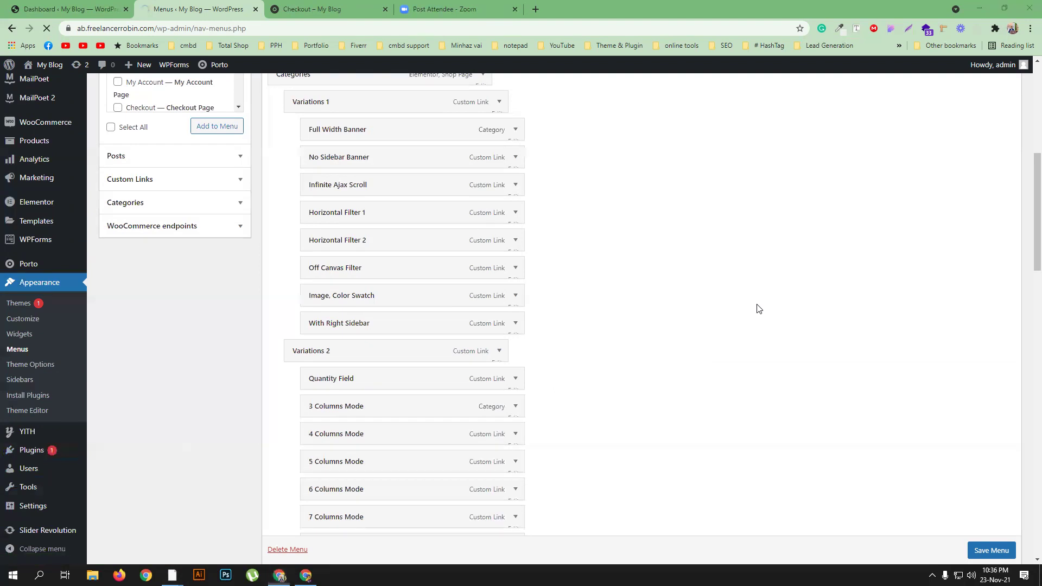
# Search the plugin directory for "tera wallet" and look through the results.
pyautogui.click(890, 210)
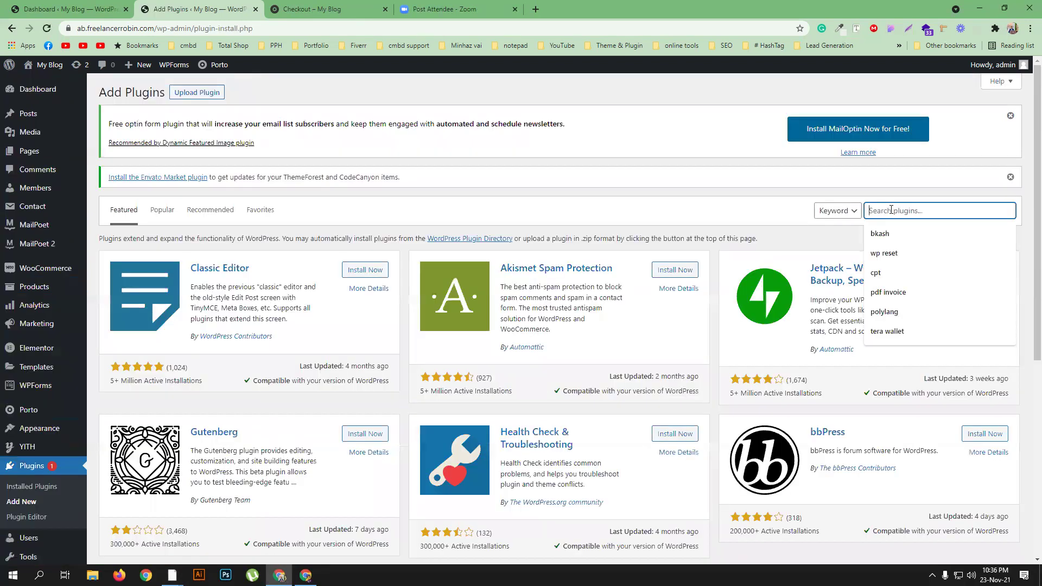
pyautogui.press('Down')
pyautogui.press('Down')
pyautogui.press('Down')
pyautogui.press('Down')
pyautogui.press('Down')
pyautogui.press('Down')
pyautogui.press('Return')
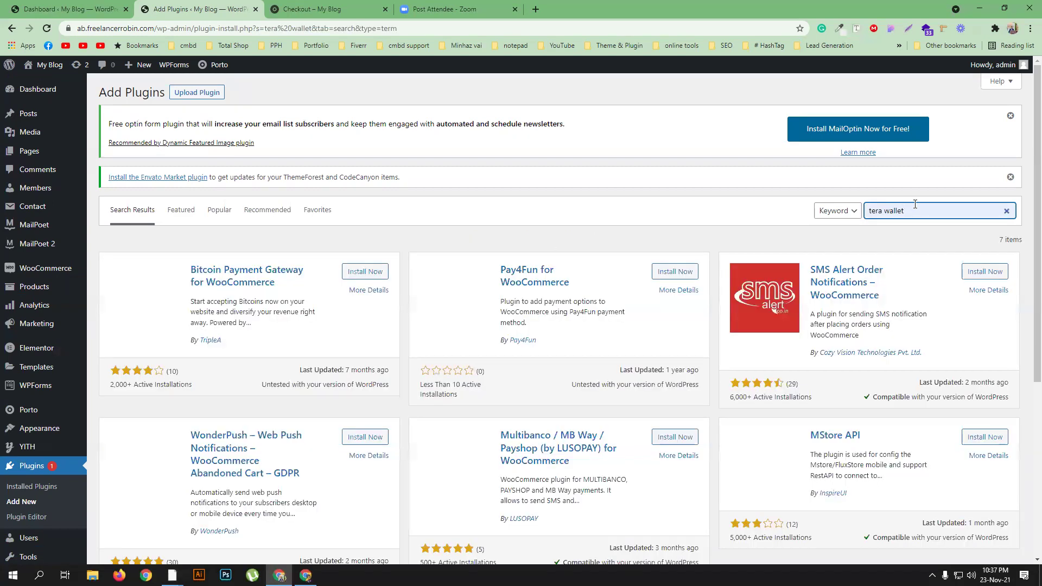
pyautogui.scroll(-5, 682, 307)
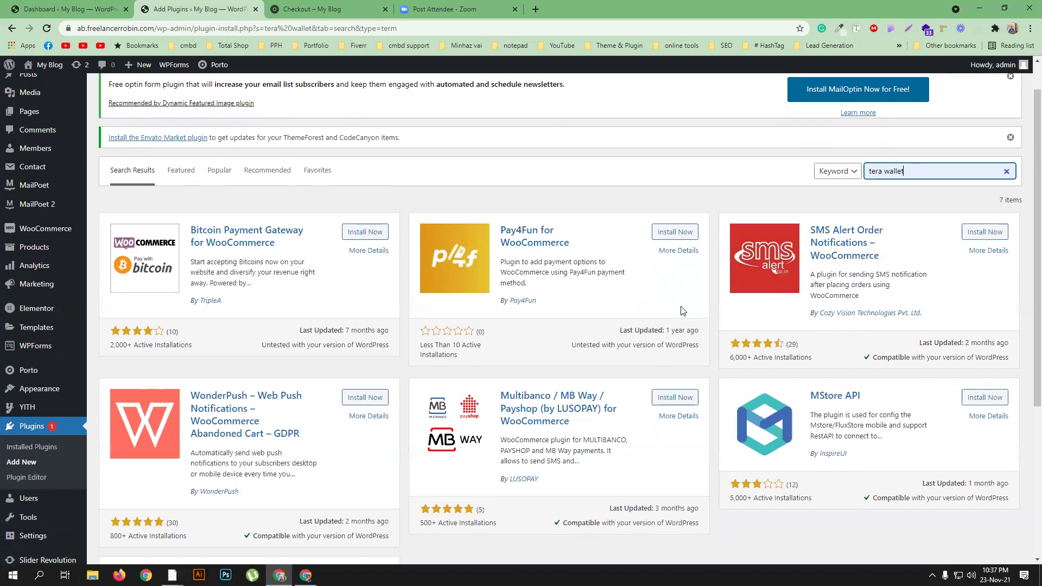
pyautogui.scroll(5, 681, 329)
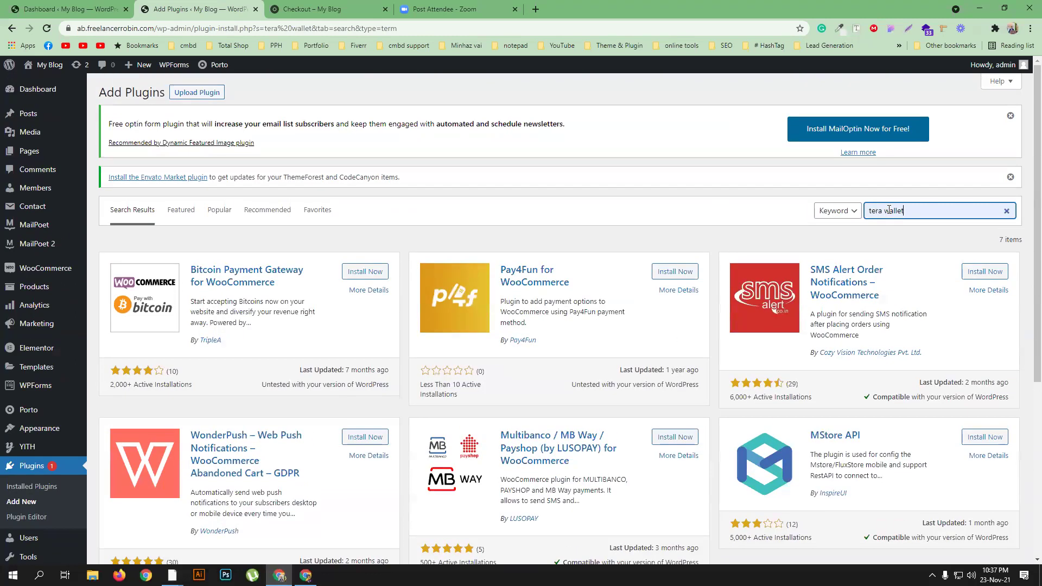
# Change the plugin search to "terawallet", and install and activate TeraWallet – For WooCommerce.
pyautogui.click(885, 211)
pyautogui.press('BackSpace')
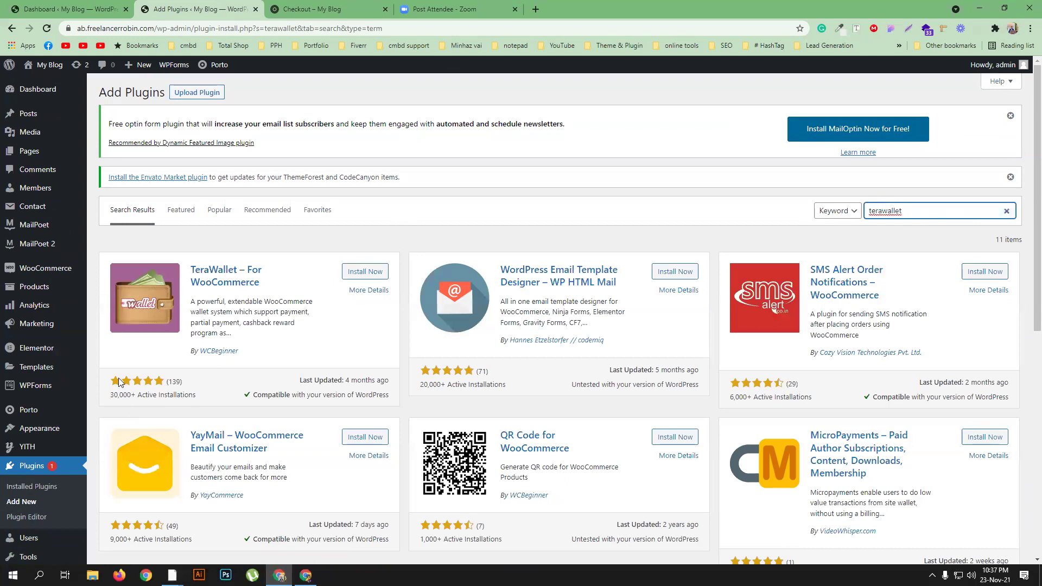
pyautogui.click(358, 272)
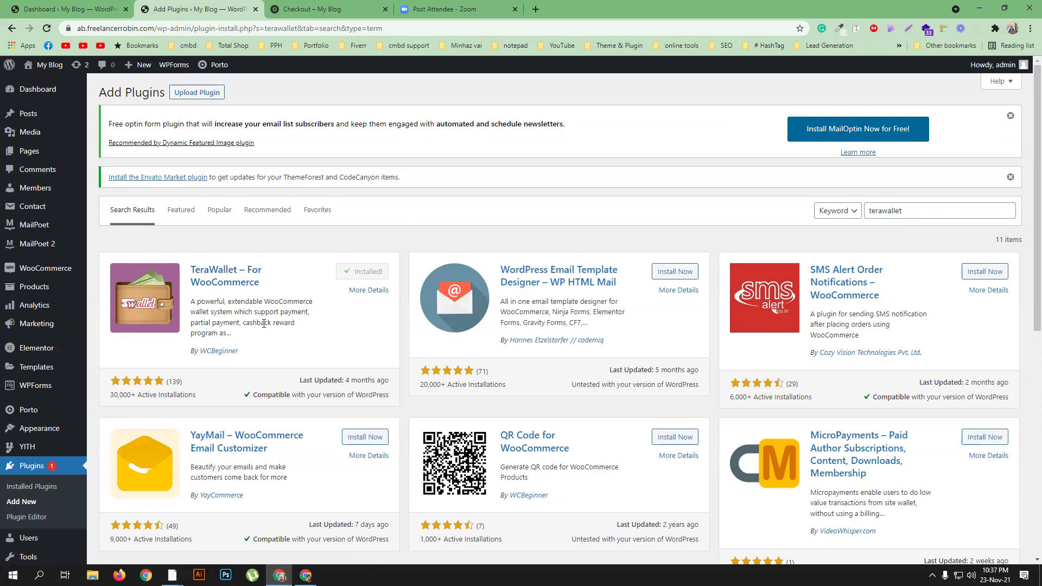
pyautogui.click(369, 271)
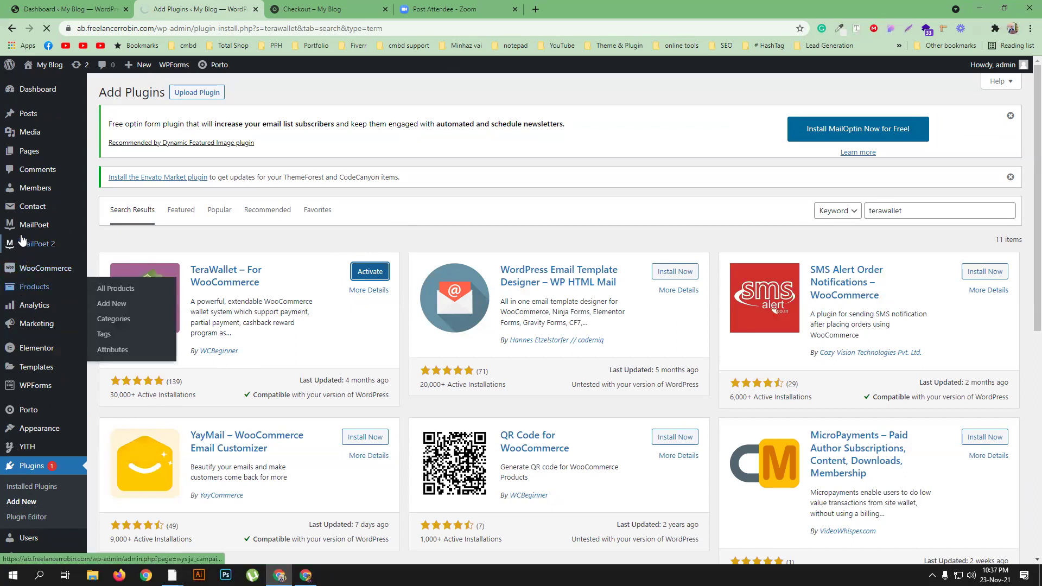
# Open TeraWallet's users wallet details page and examine the user list.
pyautogui.moveTo(24, 385)
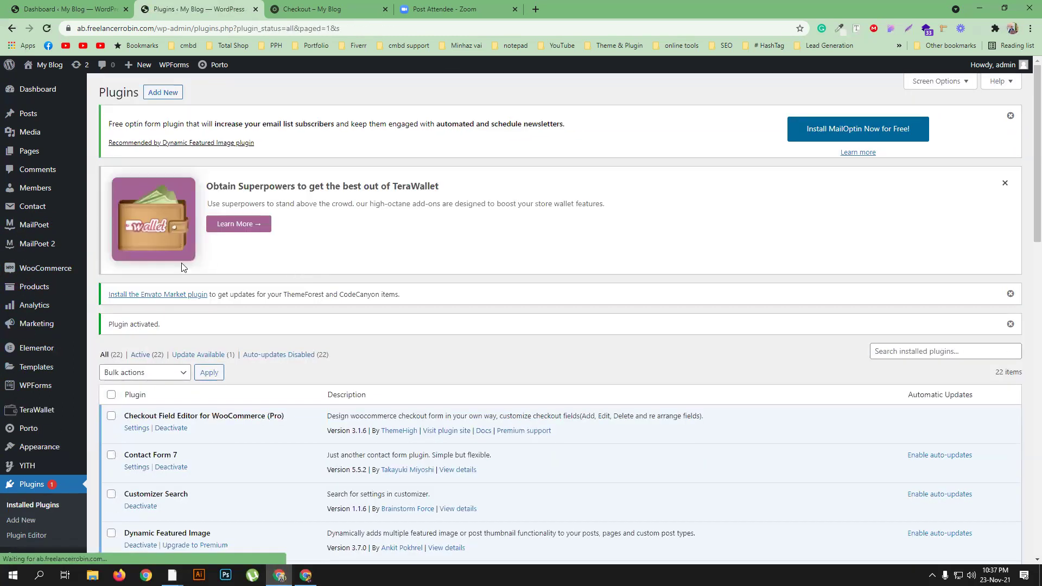
pyautogui.moveTo(39, 416)
pyautogui.click(38, 412)
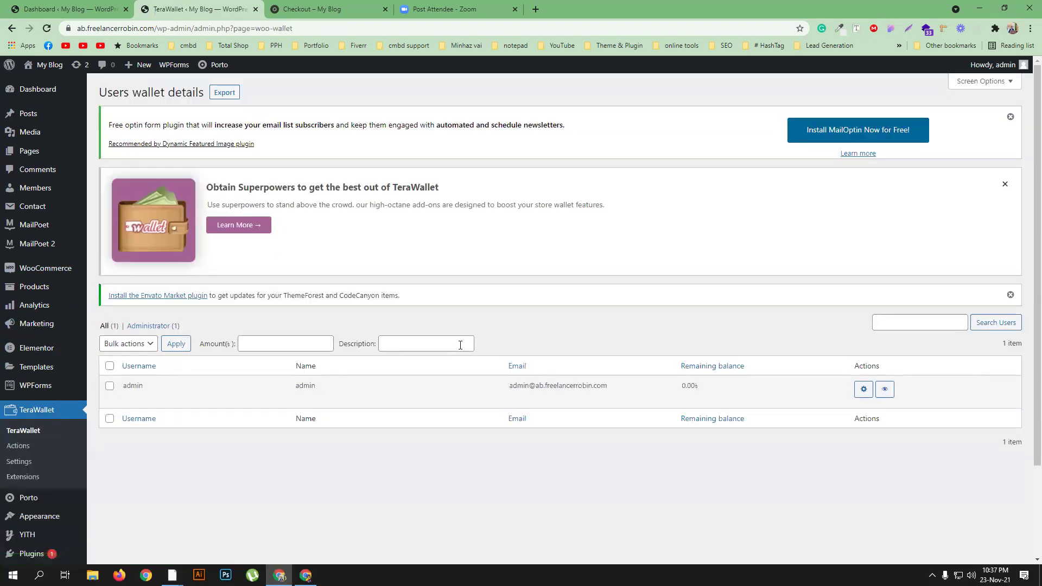
pyautogui.scroll(-2, 359, 370)
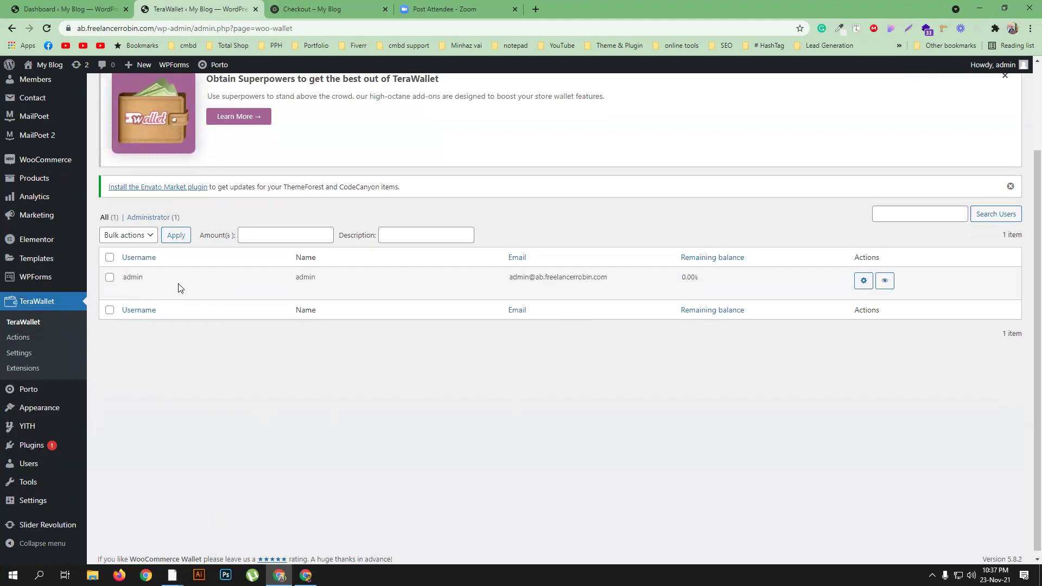
# Enable TeraWallet's auto credit upon new user registration with an amount of 100, and save the action.
pyautogui.click(23, 338)
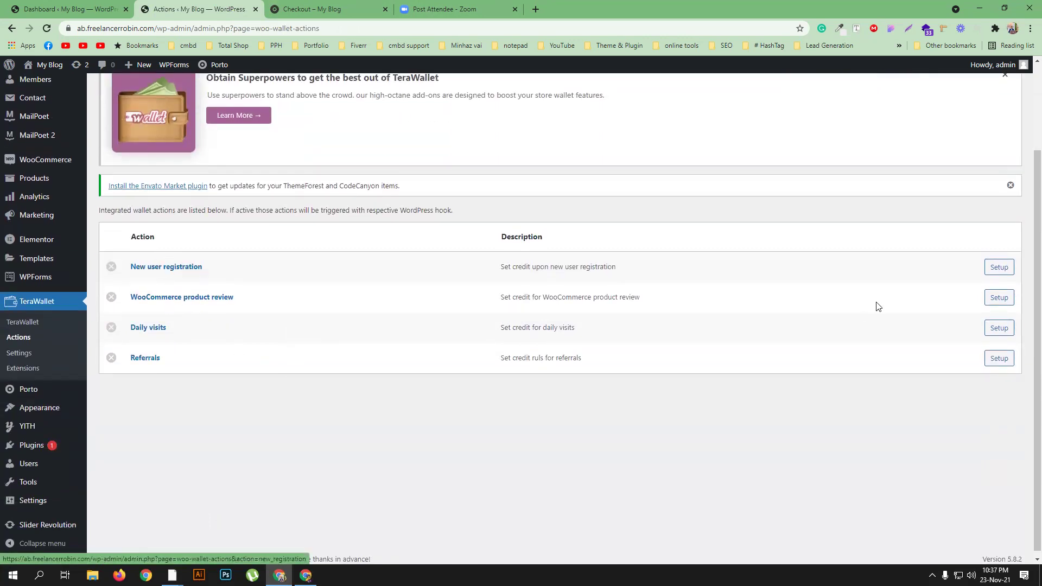
pyautogui.click(997, 268)
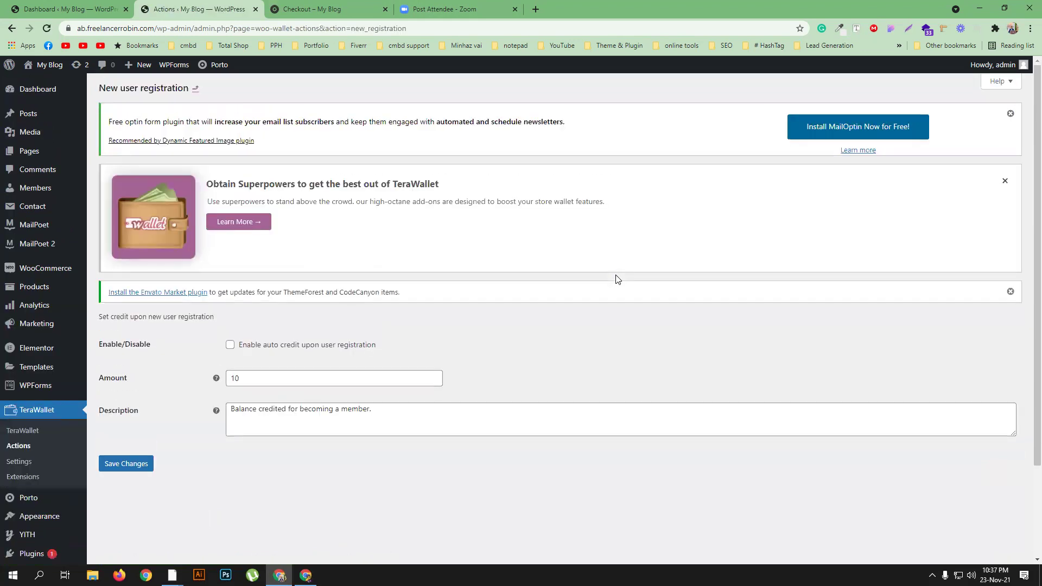
pyautogui.click(256, 346)
pyautogui.click(259, 379)
pyautogui.click(561, 377)
pyautogui.click(403, 410)
pyautogui.moveTo(403, 409); pyautogui.dragTo(309, 410)
pyautogui.click(322, 448)
pyautogui.click(402, 412)
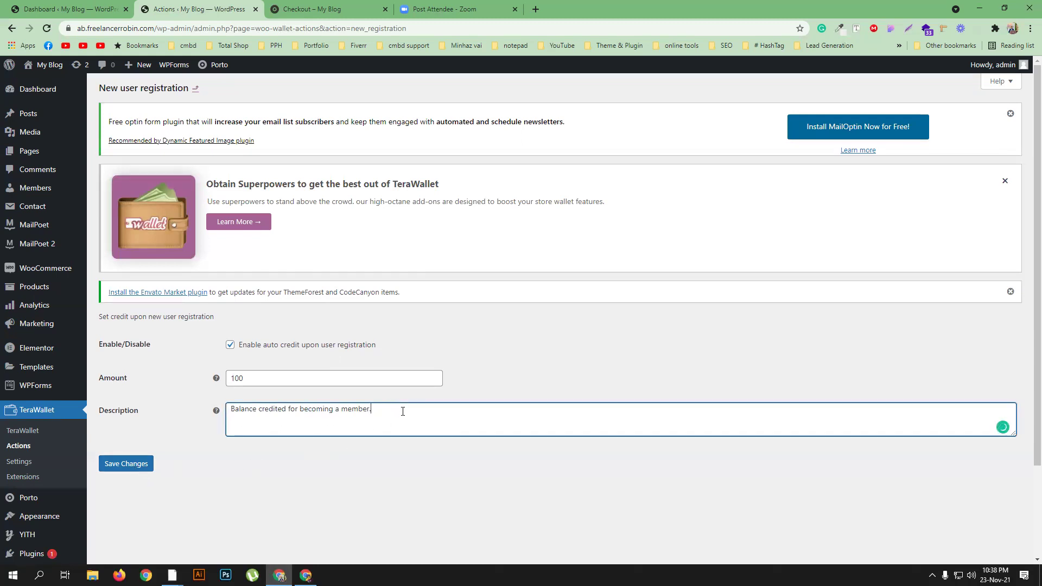
pyautogui.click(123, 465)
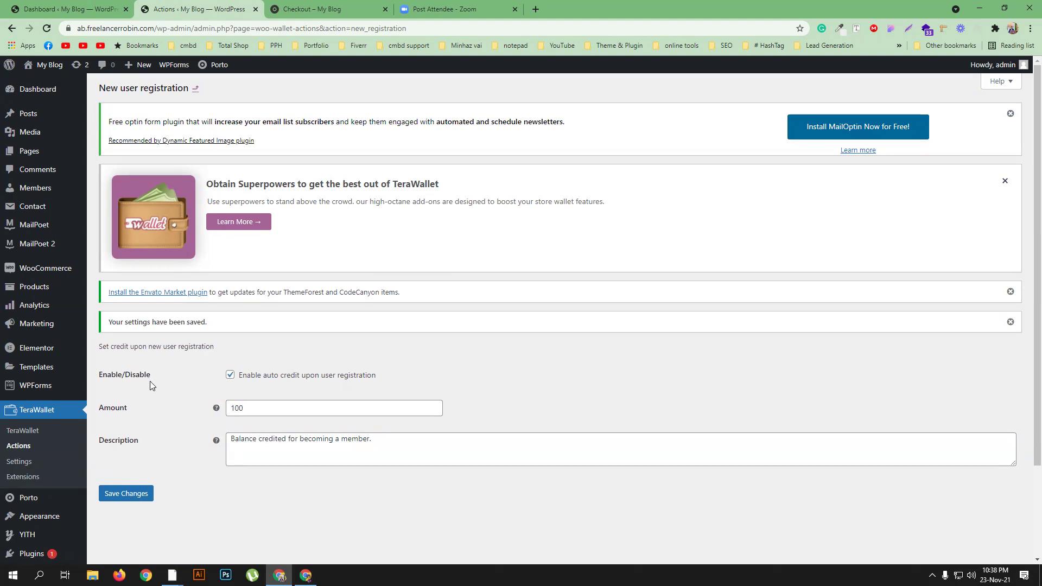
# Open the setup of the Referrals wallet action, enable credit for referrals and set the Referring Visitors amount to 100.
pyautogui.click(195, 88)
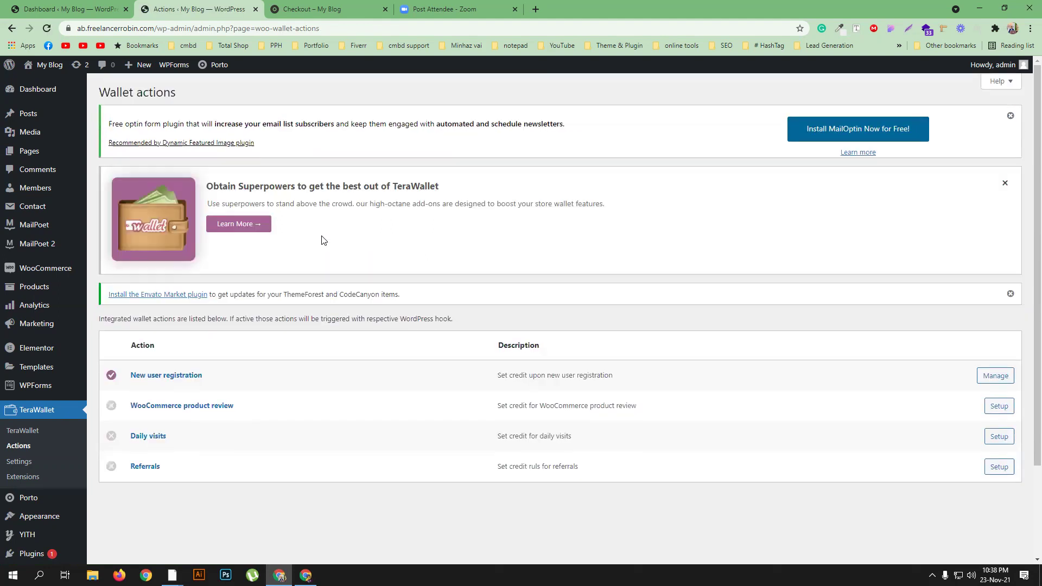
pyautogui.scroll(-1, 323, 240)
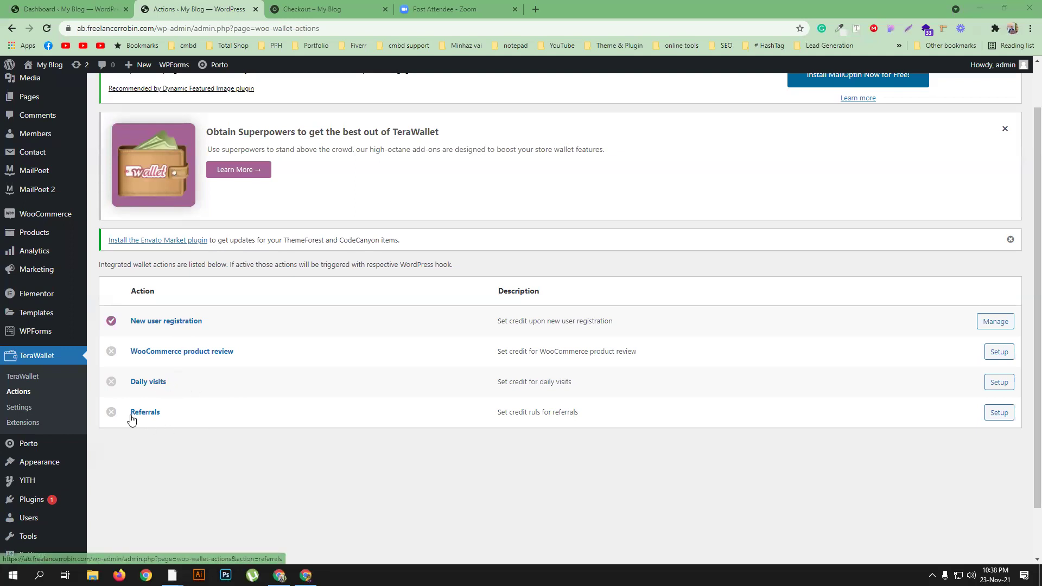
pyautogui.click(996, 414)
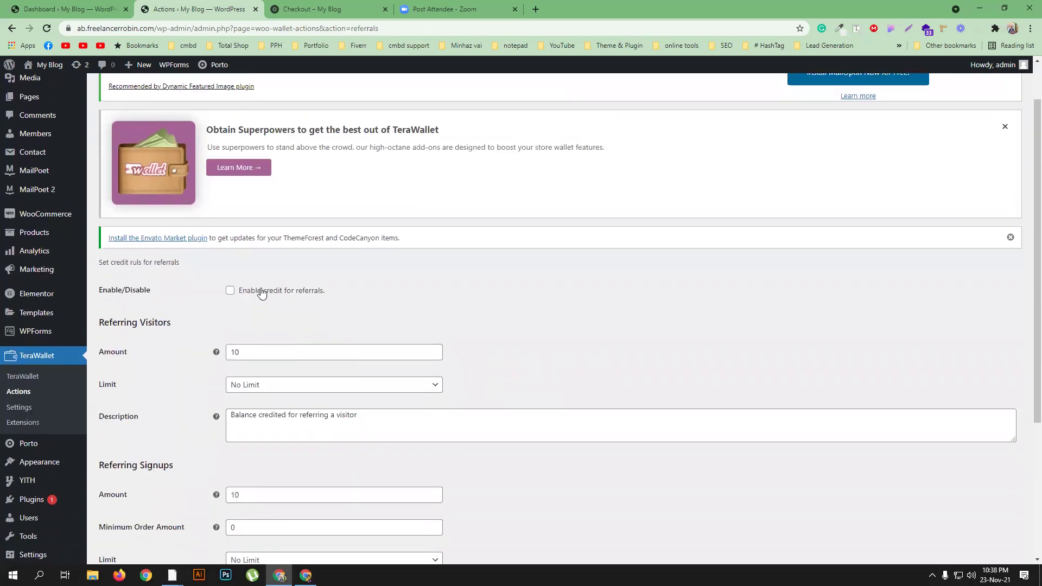
pyautogui.click(263, 292)
pyautogui.click(248, 351)
pyautogui.write('0')
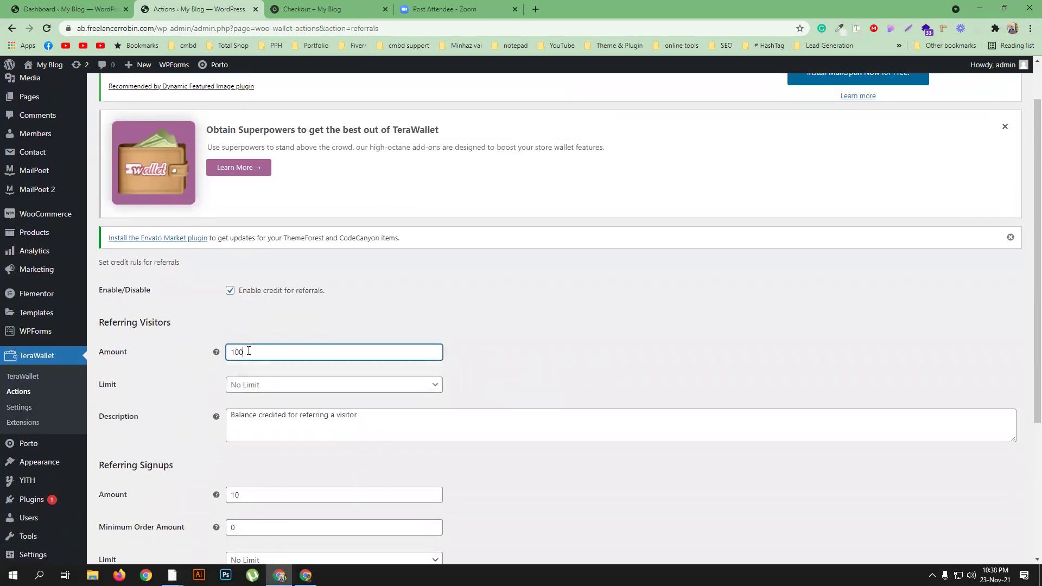
pyautogui.click(581, 338)
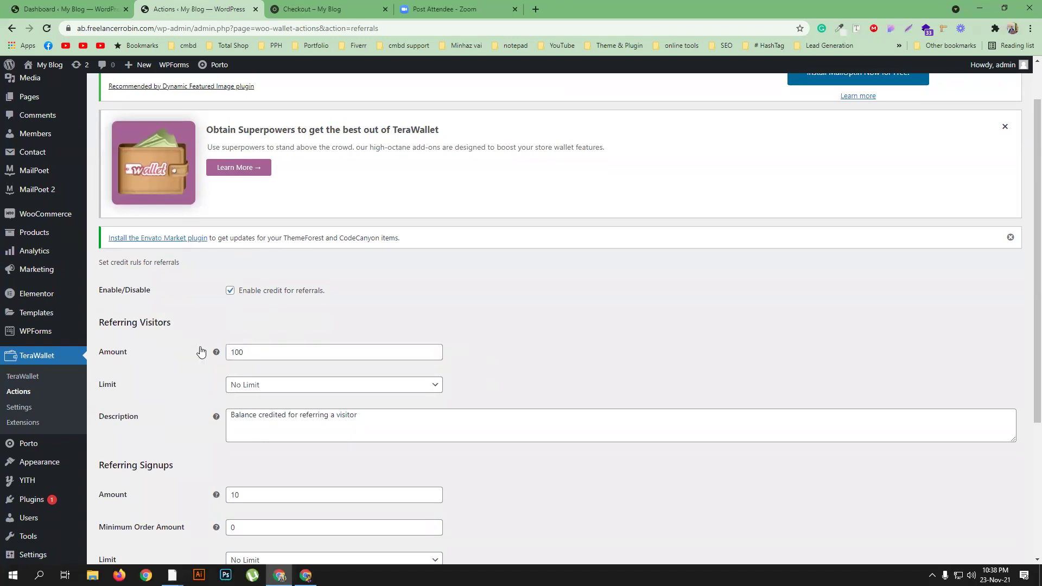
# Set the Referring Signups amount to 50.
pyautogui.scroll(-1, 201, 351)
pyautogui.scroll(-1, 200, 351)
pyautogui.scroll(-1, 181, 356)
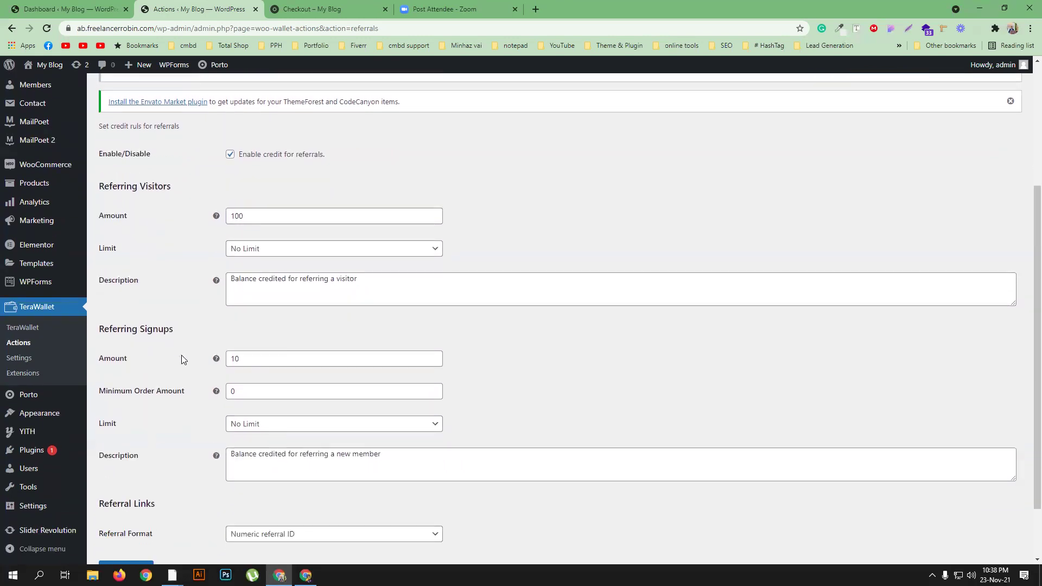
pyautogui.moveTo(254, 335); pyautogui.dragTo(204, 337)
pyautogui.write('50')
pyautogui.click(624, 349)
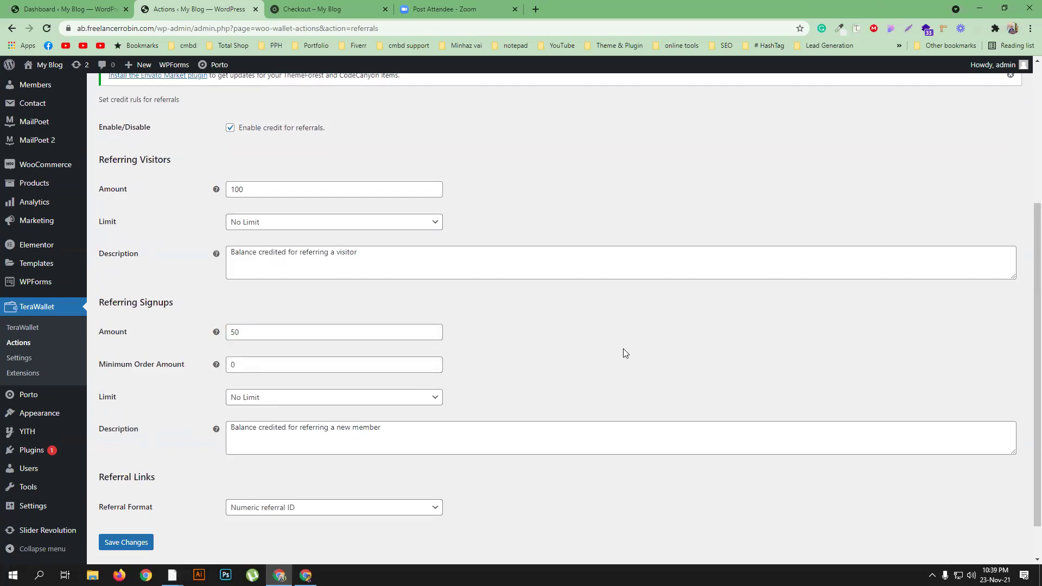
# Set the referral format to "Usernames as referral ID", save the referral settings and review them.
pyautogui.scroll(-1, 623, 350)
pyautogui.click(298, 467)
pyautogui.click(300, 496)
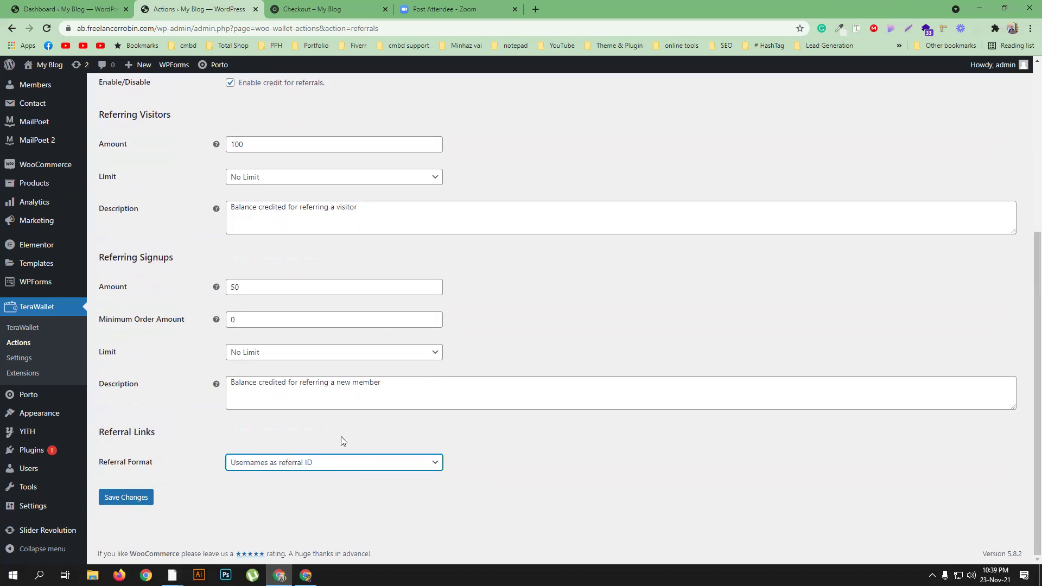
pyautogui.click(138, 498)
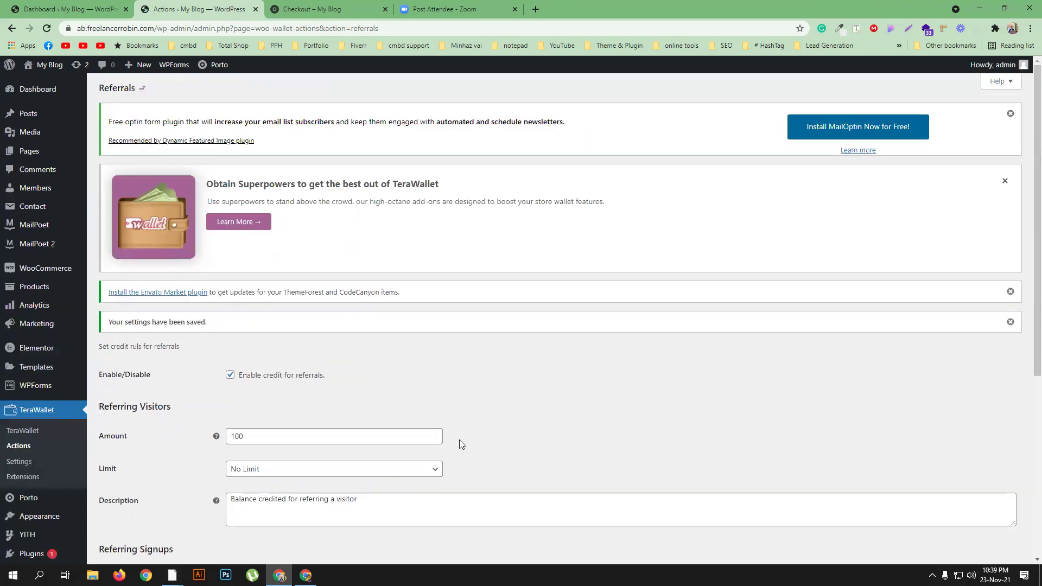
pyautogui.scroll(-2, 513, 409)
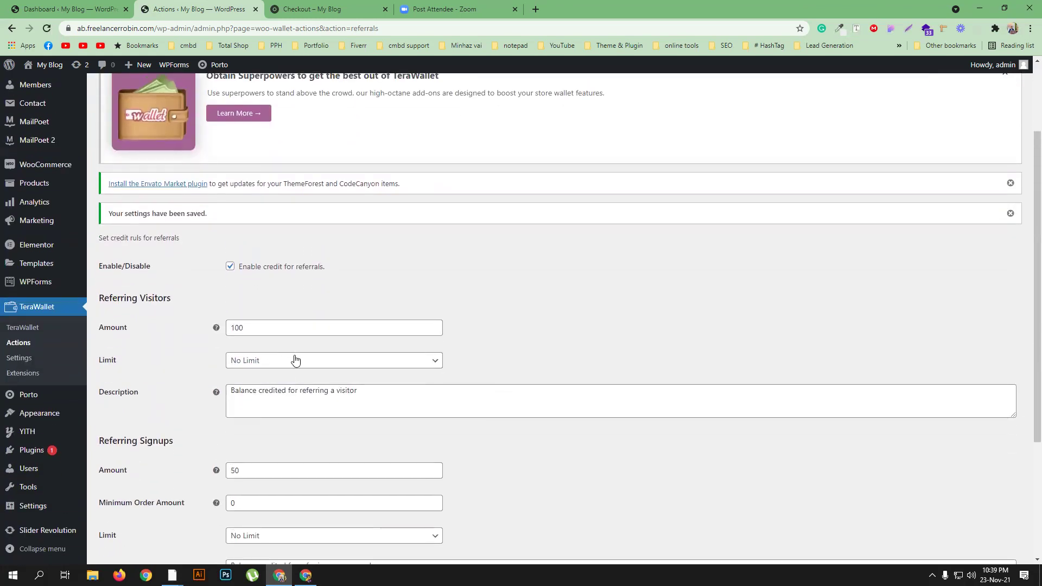
pyautogui.scroll(-2, 260, 365)
pyautogui.scroll(-2, 270, 364)
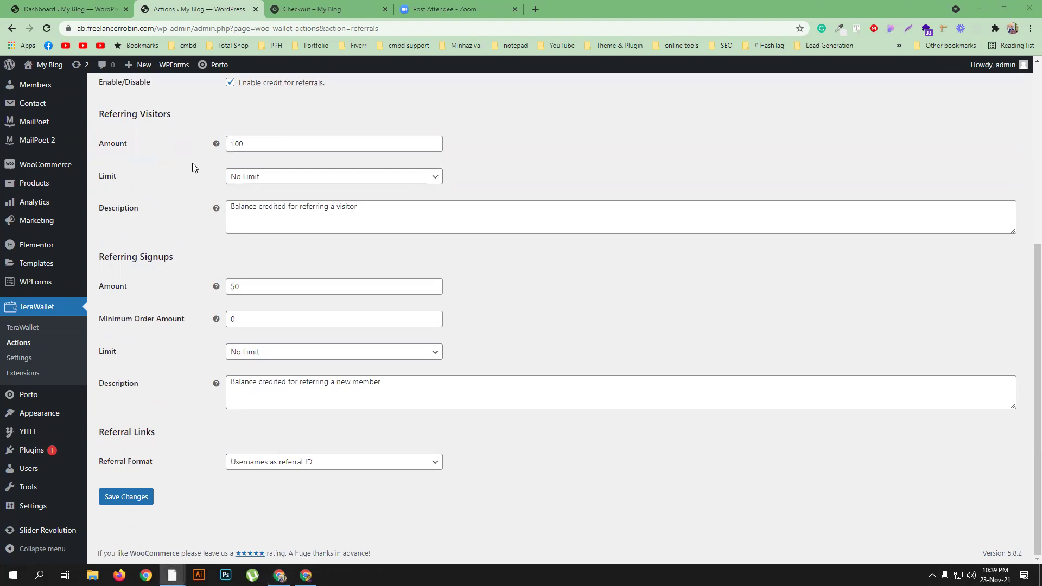
# Open TeraWallet's general settings and set the minimum topup amount to 1000.
pyautogui.click(30, 359)
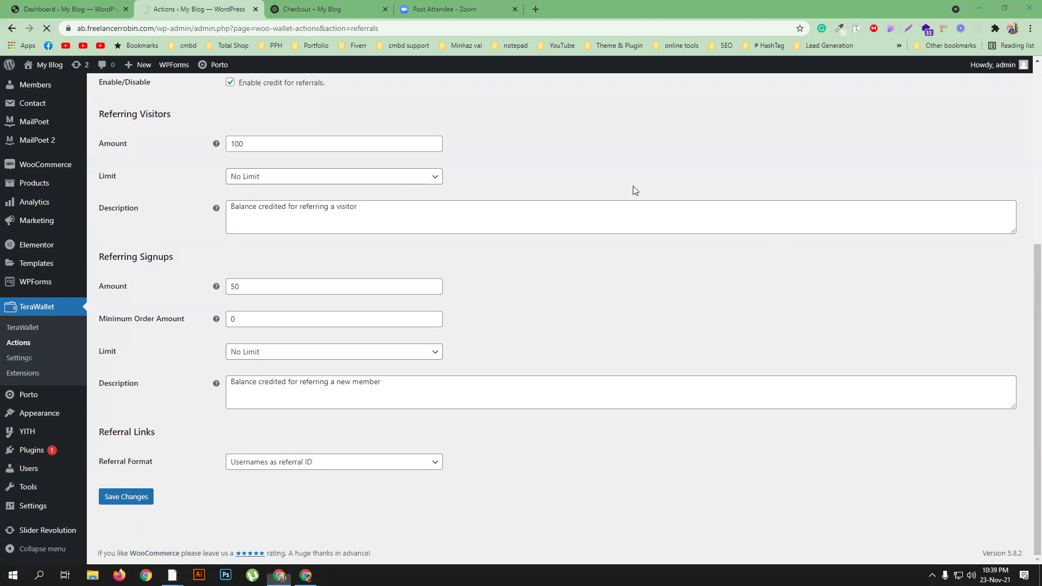
pyautogui.scroll(-3, 640, 293)
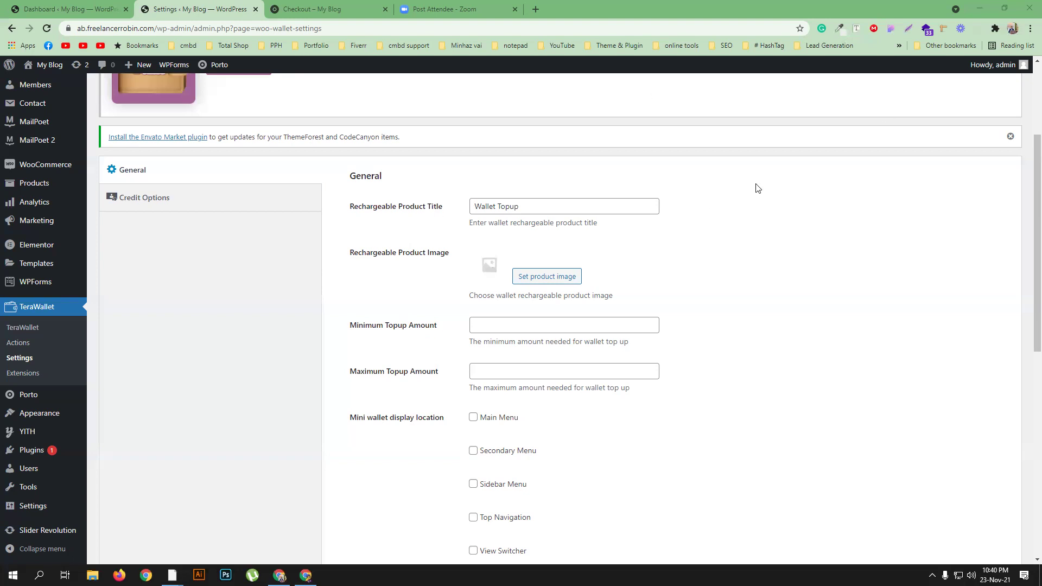
pyautogui.scroll(3, 733, 195)
pyautogui.scroll(-4, 715, 278)
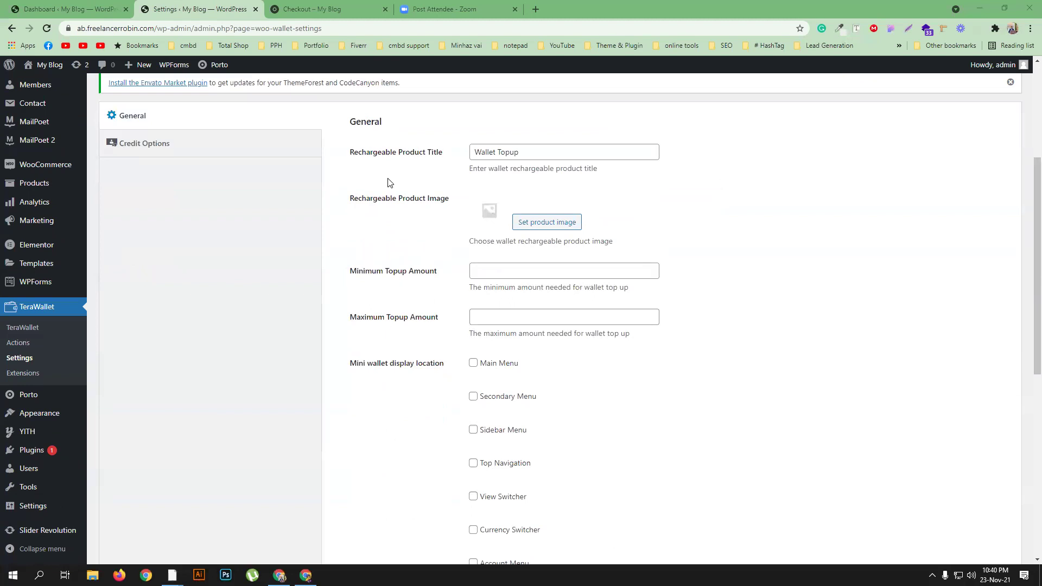
pyautogui.scroll(-1, 390, 183)
pyautogui.click(502, 214)
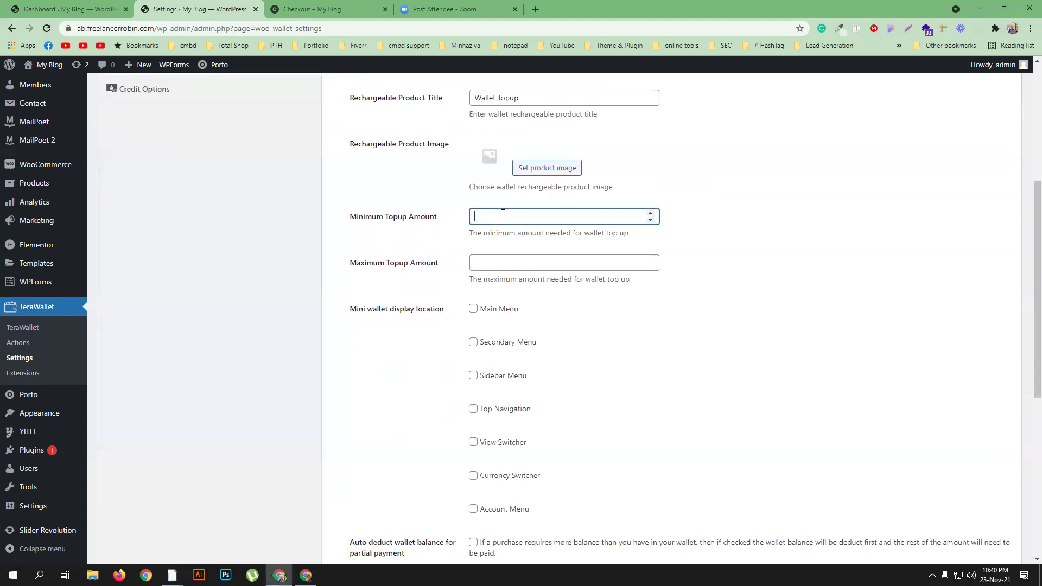
pyautogui.write('5000')
pyautogui.press('BackSpace')
pyautogui.press('BackSpace')
pyautogui.press('BackSpace')
pyautogui.press('BackSpace')
pyautogui.write('1000')
# Set the maximum topup amount to 10000 and enable Main Menu as the mini wallet display location.
pyautogui.click(506, 261)
pyautogui.write('10000')
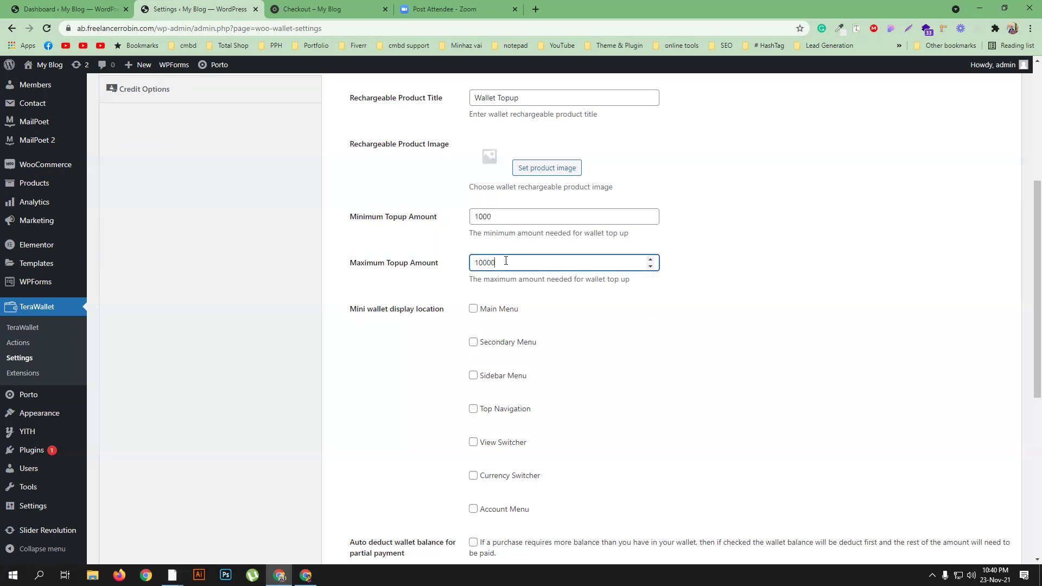
pyautogui.click(489, 311)
pyautogui.click(473, 308)
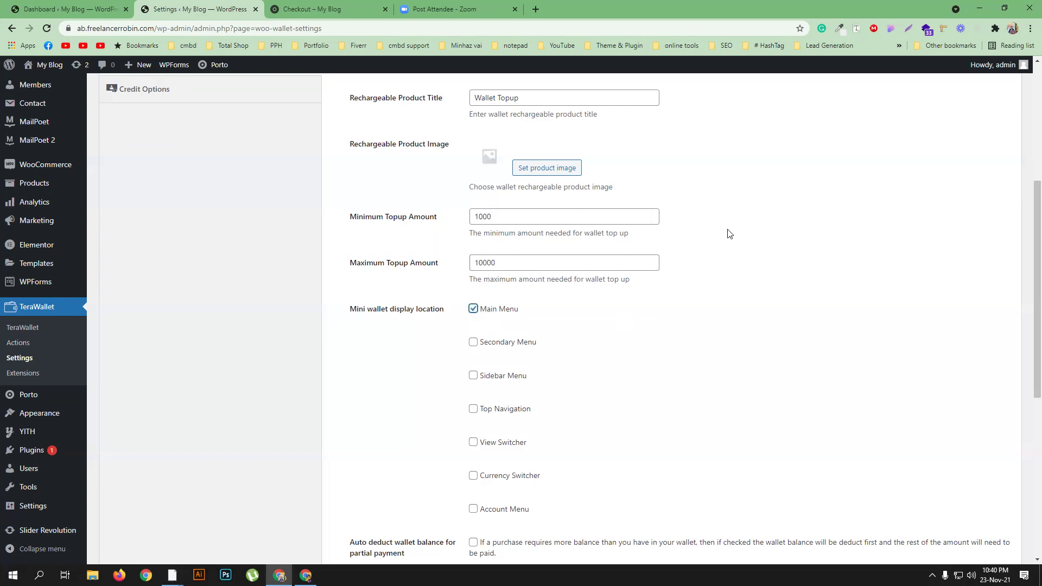
# Set the minimum transfer amount to 1000 and the transfer charge to 20 with the Percentage type, and save the settings.
pyautogui.scroll(-4, 729, 233)
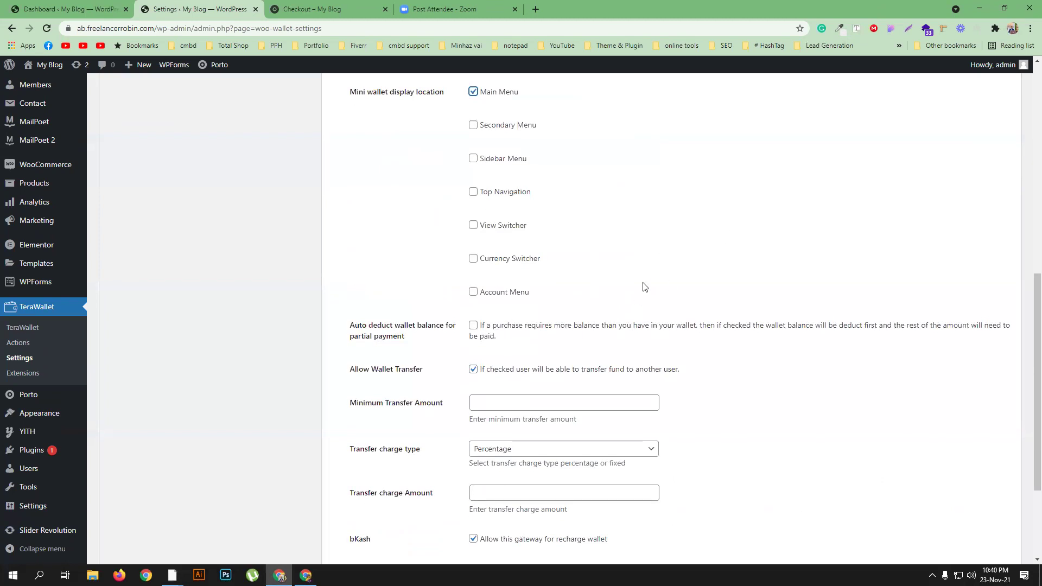
pyautogui.scroll(-3, 642, 286)
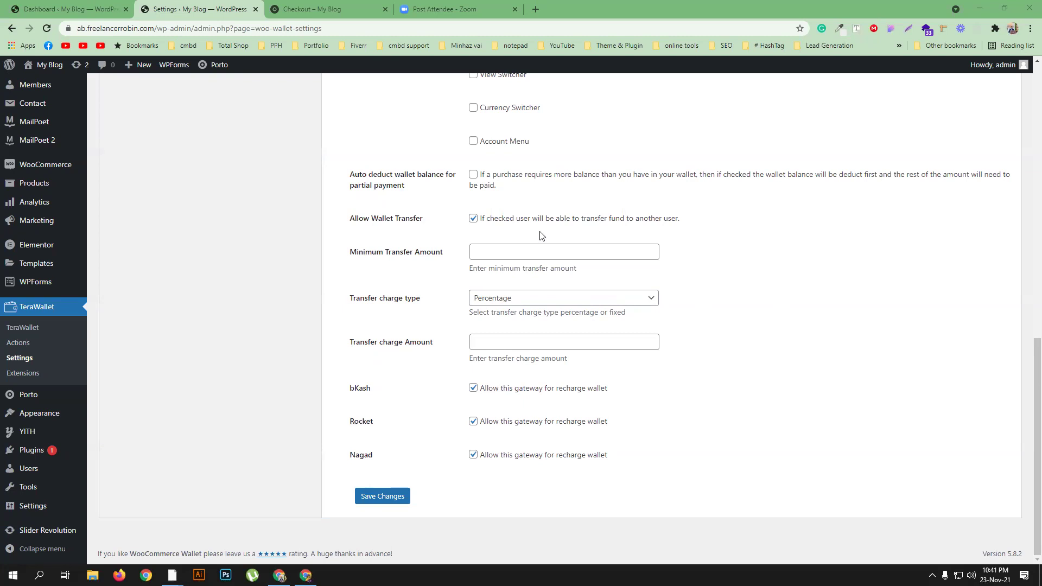
pyautogui.click(519, 251)
pyautogui.write('1000')
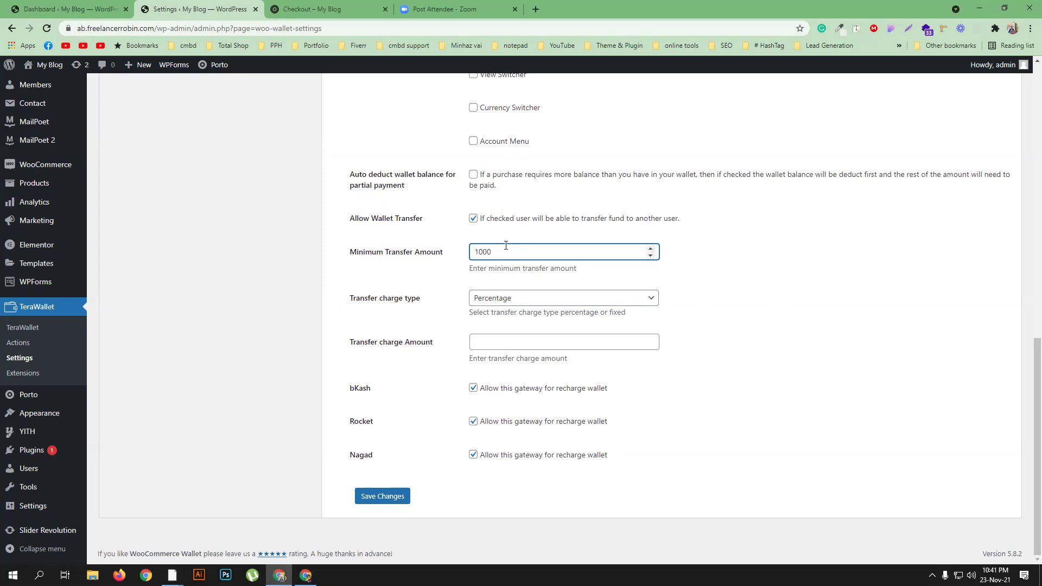
pyautogui.click(504, 337)
pyautogui.write('20')
pyautogui.click(719, 383)
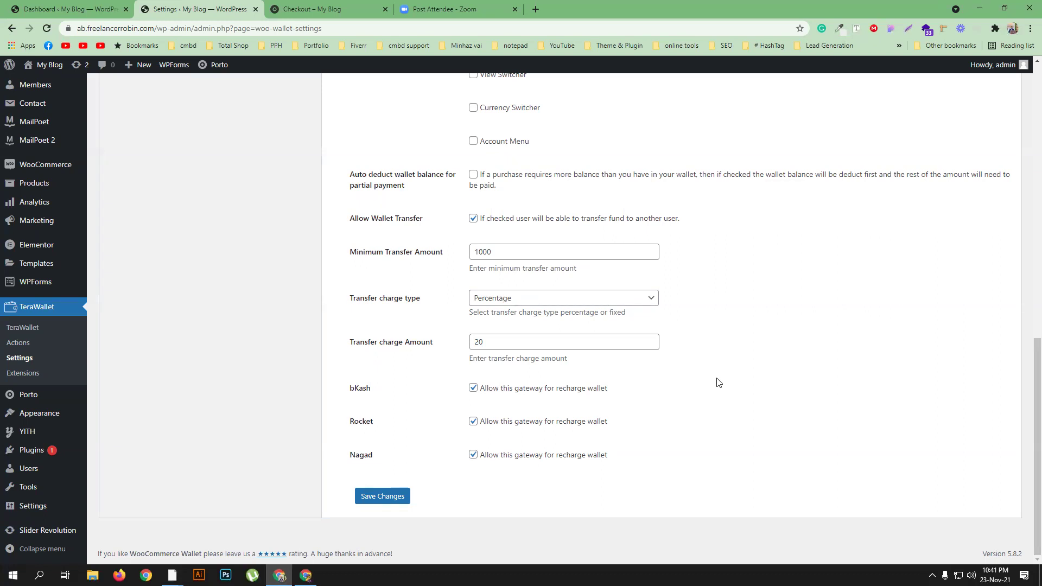
pyautogui.click(515, 300)
pyautogui.click(635, 315)
pyautogui.click(386, 496)
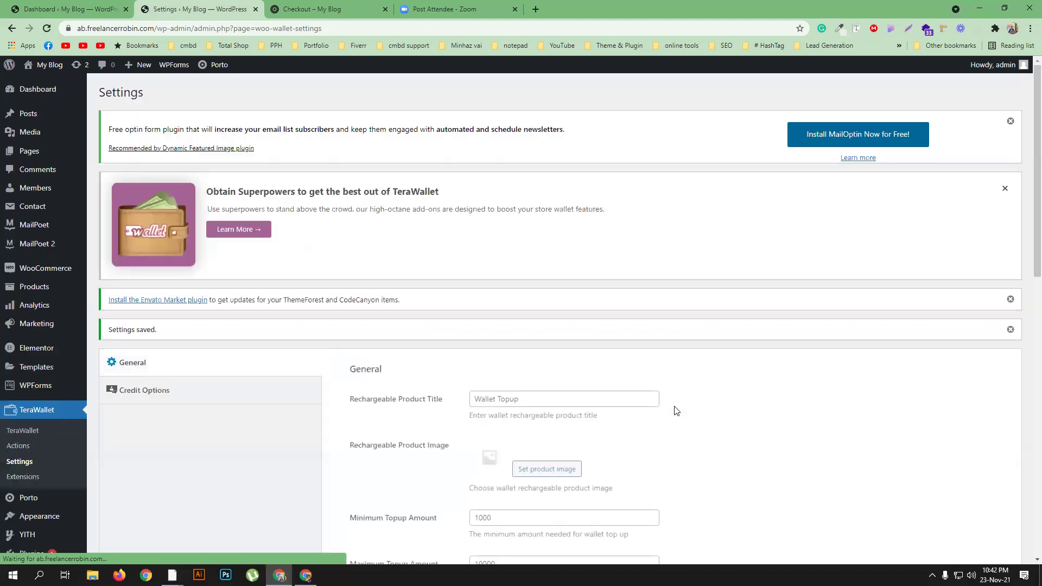
# In TeraWallet's Credit Options, enable the cashback reward program and remove Processing from the order statuses that process cashback.
pyautogui.scroll(-1, 349, 333)
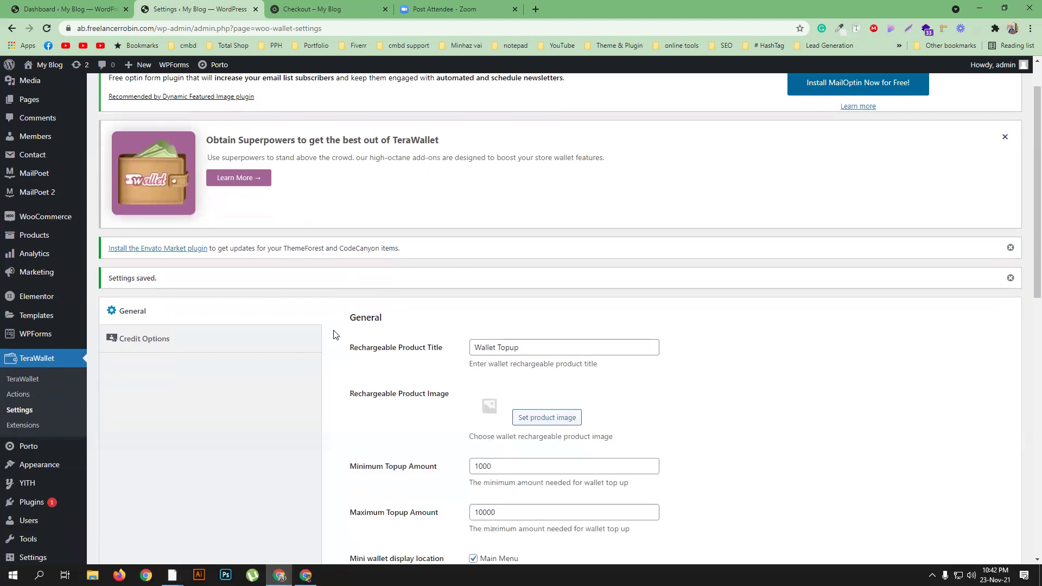
pyautogui.click(152, 338)
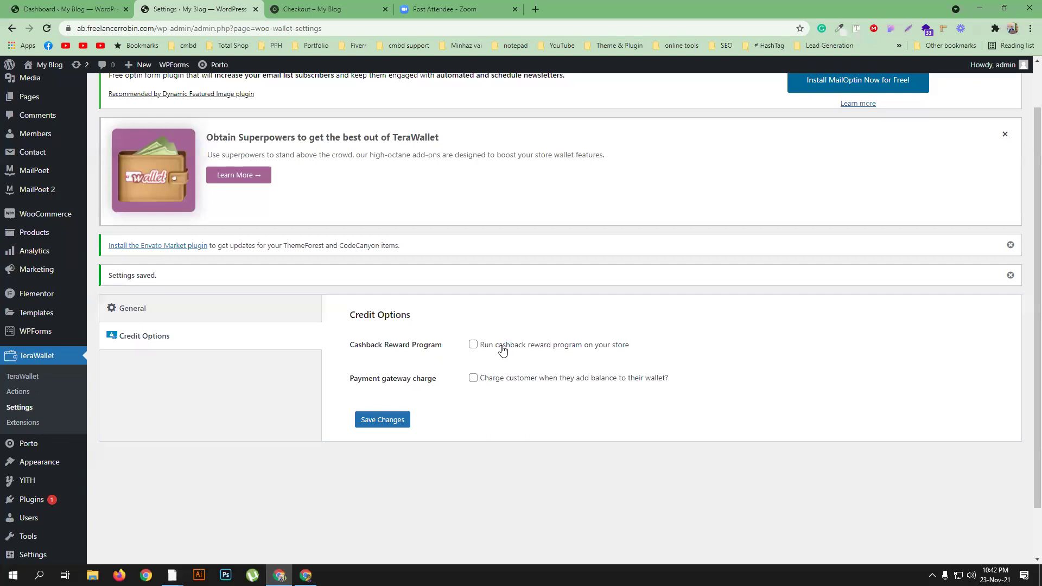
pyautogui.click(473, 345)
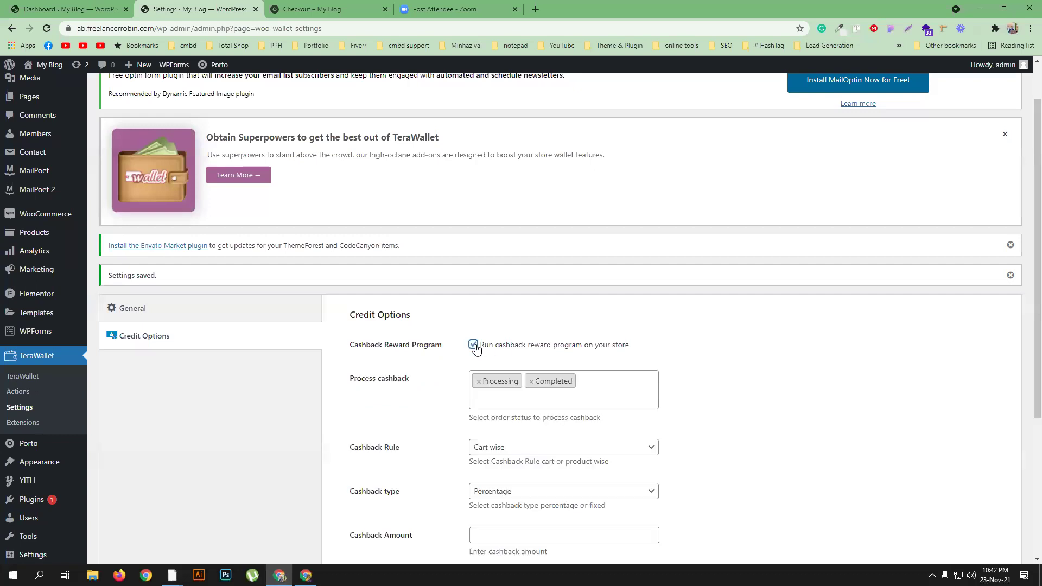
pyautogui.scroll(-3, 648, 324)
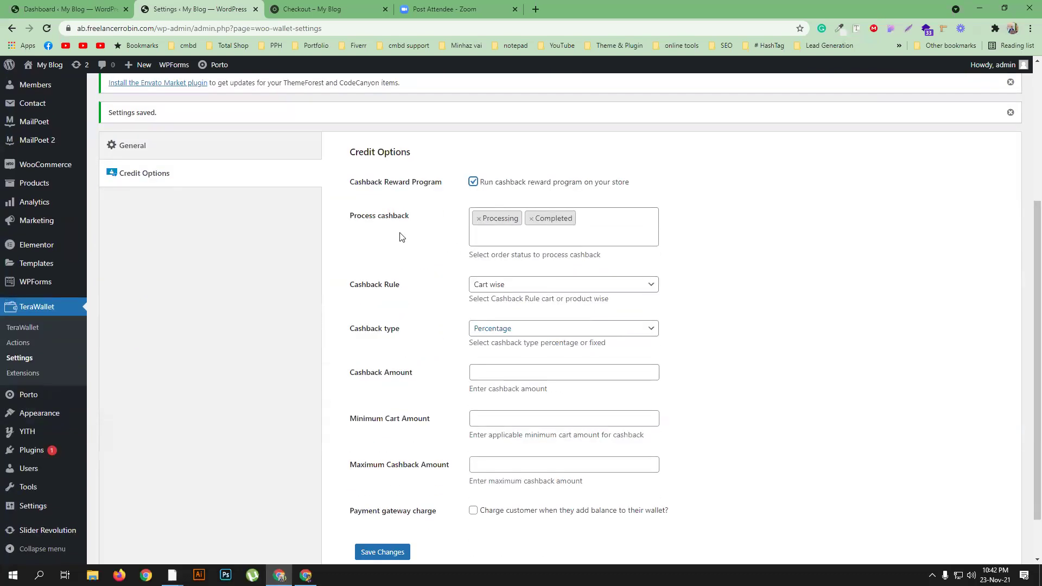
pyautogui.click(479, 218)
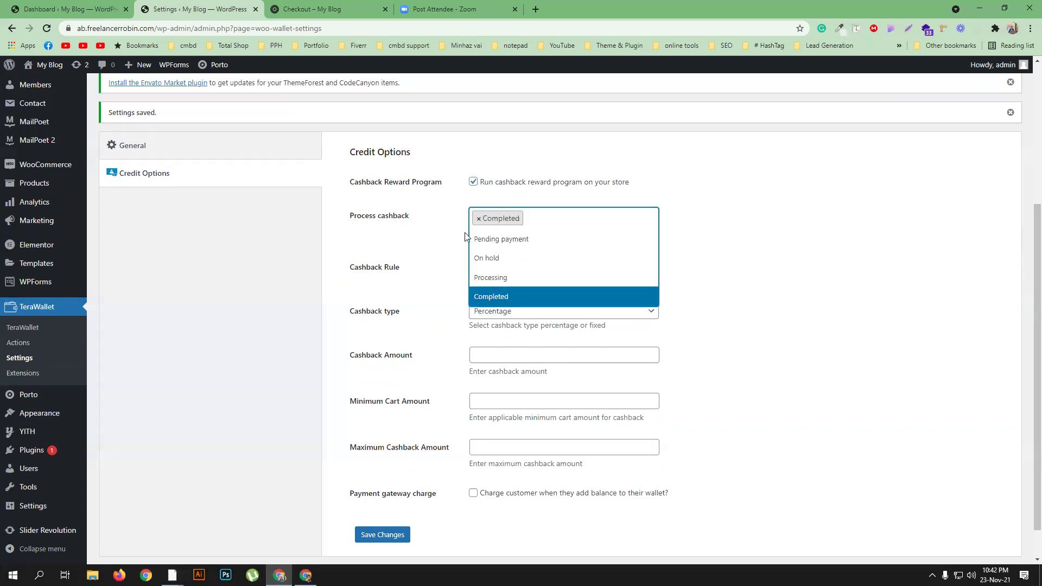
pyautogui.click(709, 219)
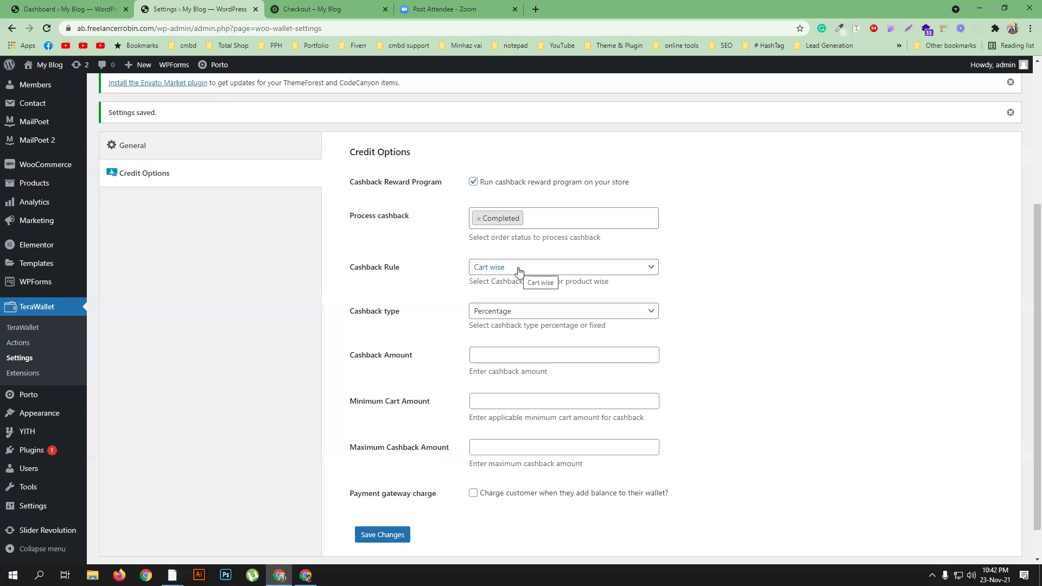
# Set the Cashback Amount to 10.
pyautogui.click(524, 356)
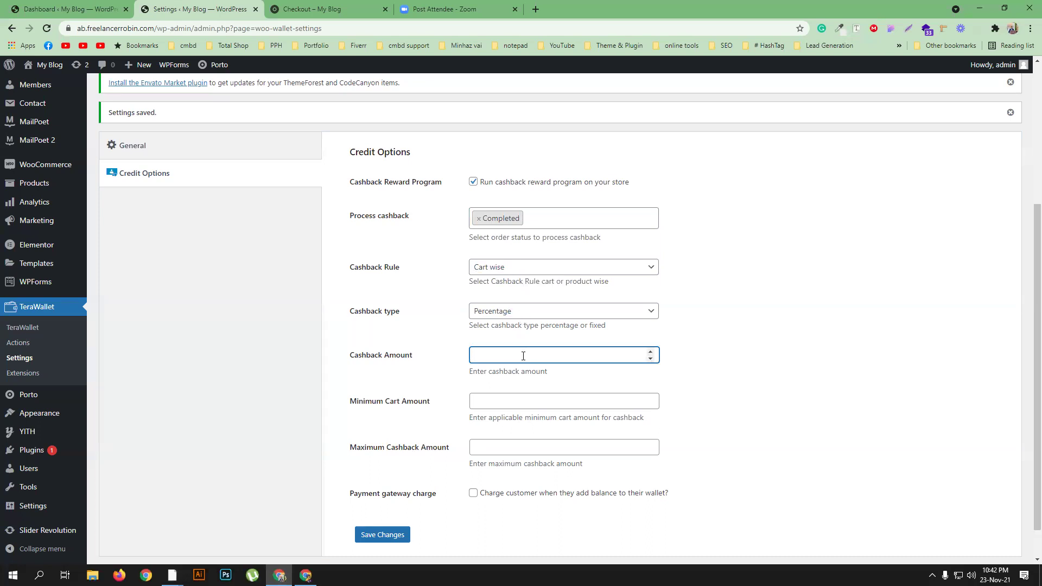
pyautogui.write('10')
pyautogui.click(724, 353)
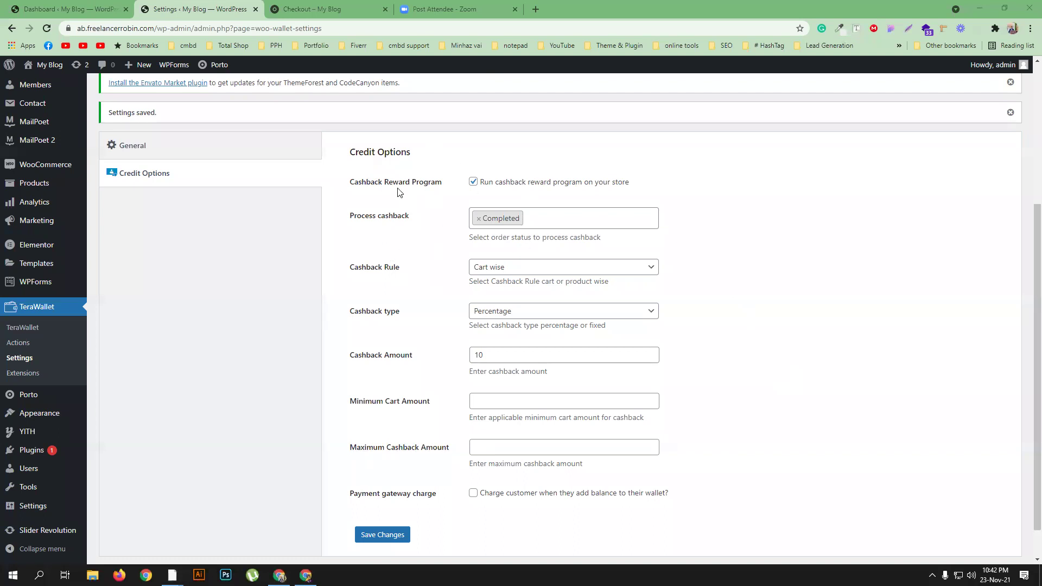
pyautogui.click(506, 400)
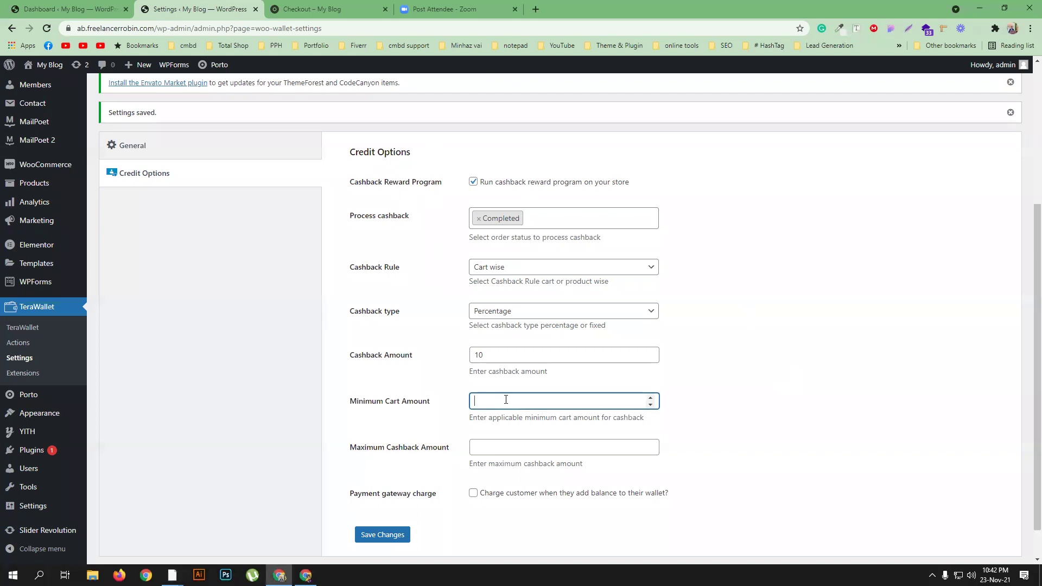
pyautogui.write('1000')
pyautogui.moveTo(510, 401); pyautogui.dragTo(465, 402)
pyautogui.press('BackSpace')
pyautogui.click(744, 449)
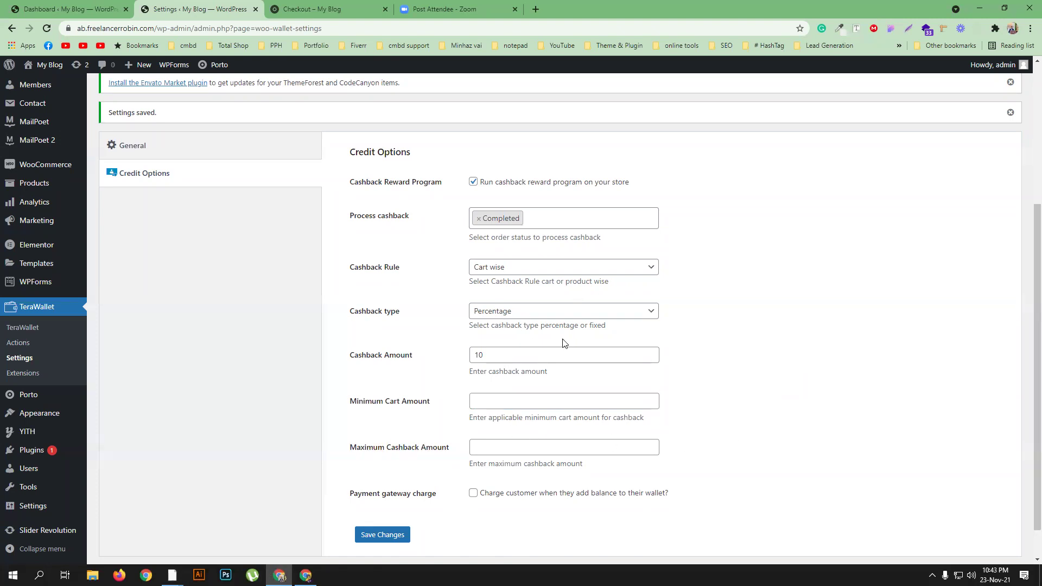
# Save the changes to the Credit Options settings.
pyautogui.scroll(-1, 705, 405)
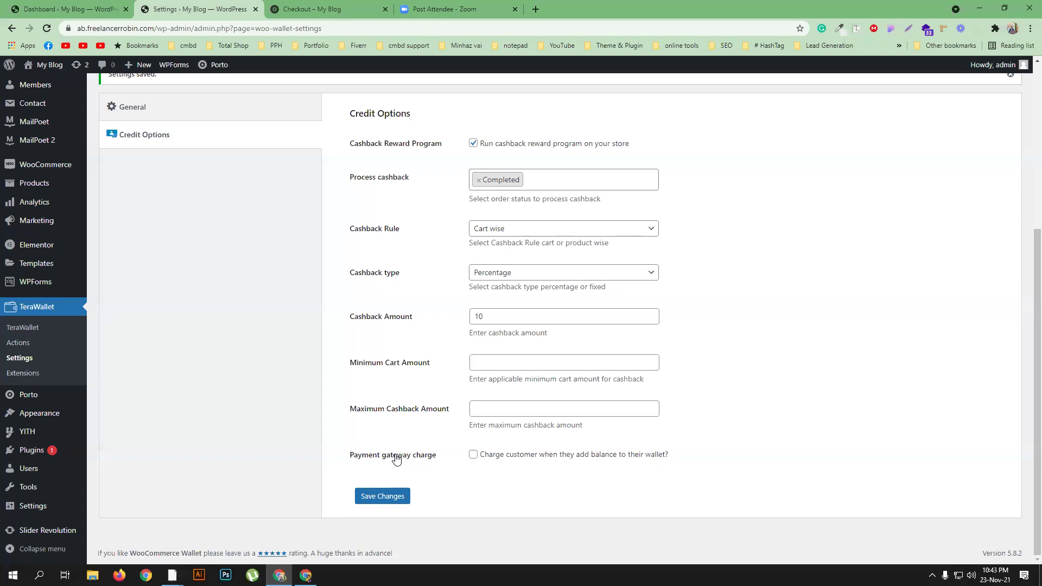
pyautogui.click(393, 498)
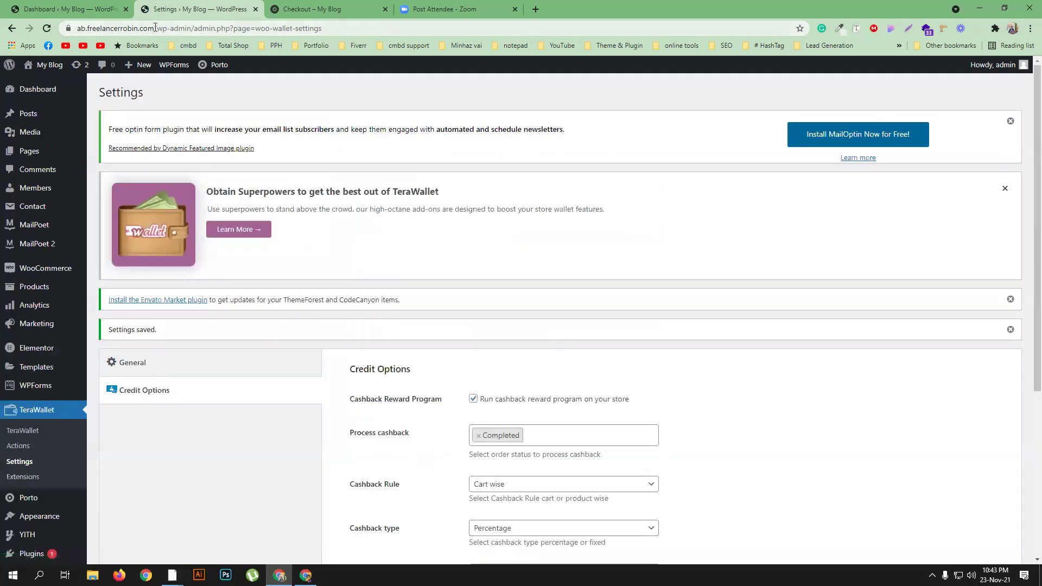
# Copy the site's base address without the wp-admin path.
pyautogui.moveTo(154, 28); pyautogui.dragTo(77, 28)
pyautogui.hotkey('ctrl', 'c')
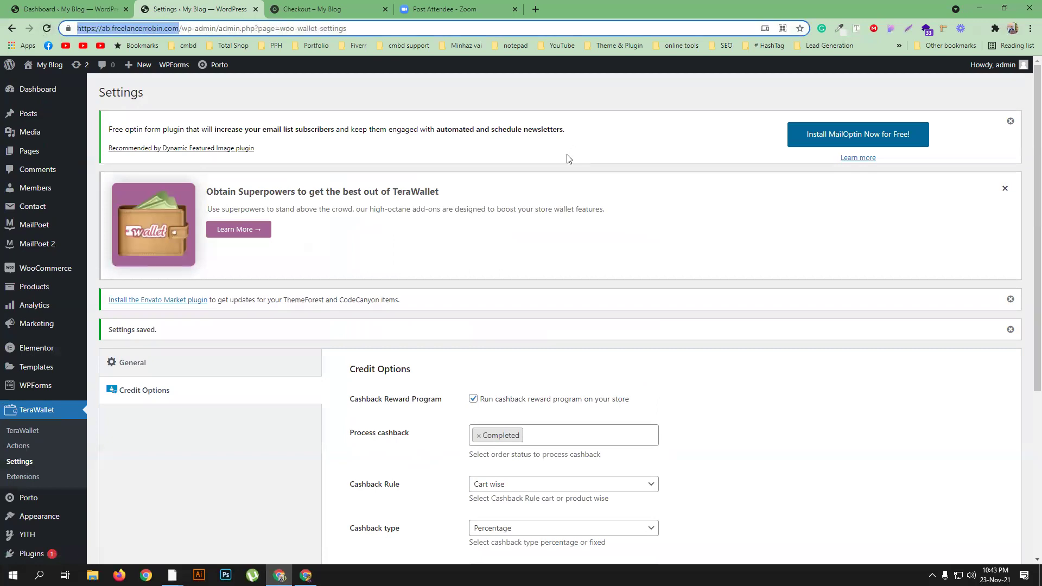
pyautogui.click(1012, 28)
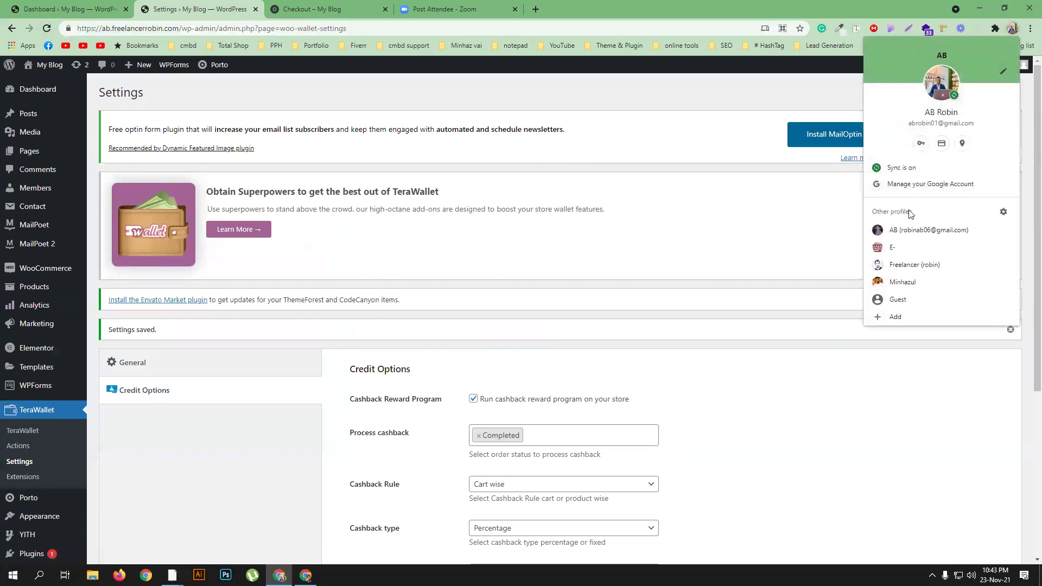
pyautogui.click(1012, 29)
pyautogui.click(1012, 28)
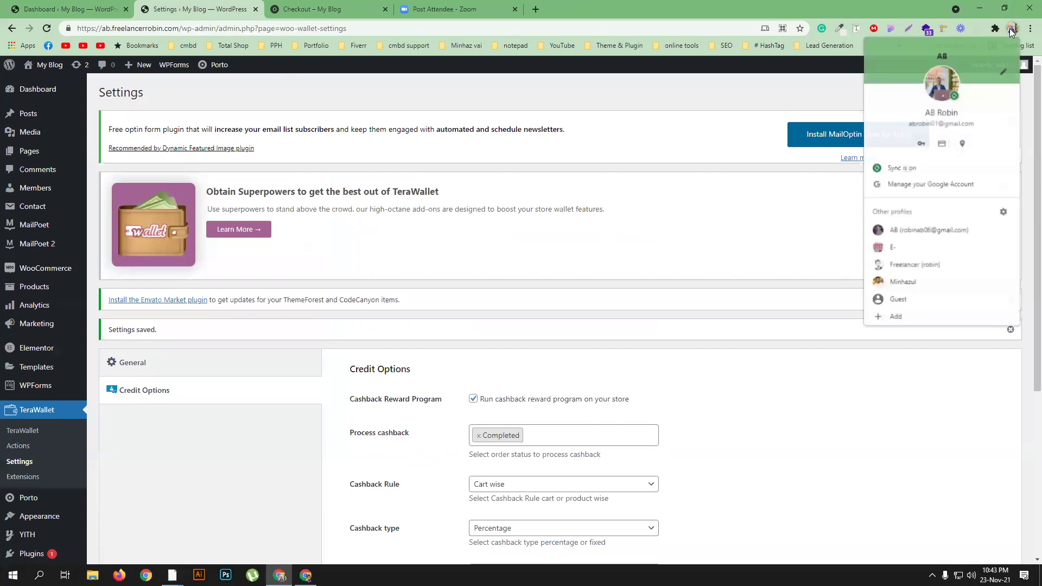
# Switch to the other browser profile's window, close its old tabs and load the copied site address in a new tab.
pyautogui.click(306, 575)
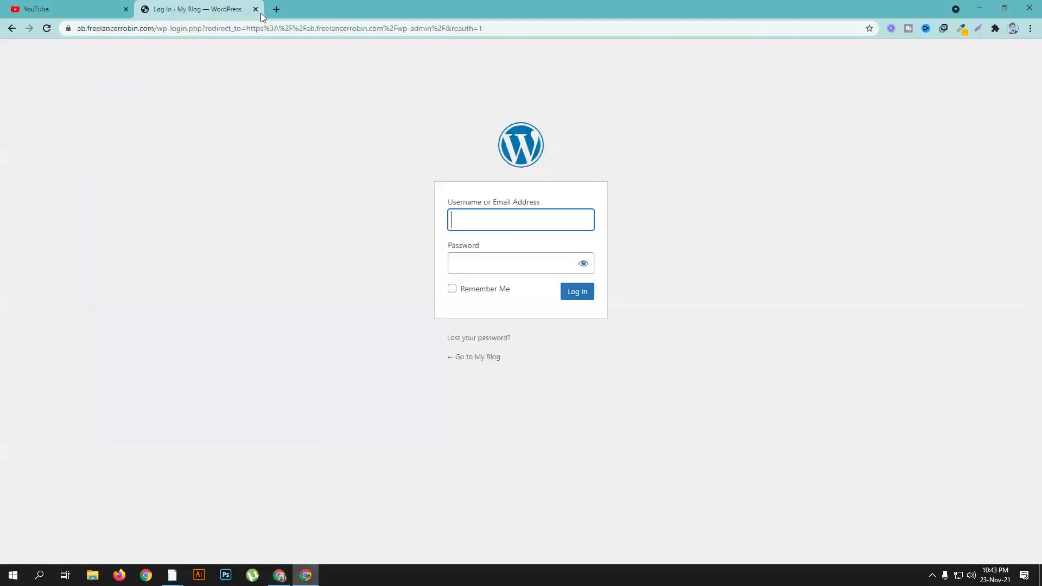
pyautogui.click(277, 9)
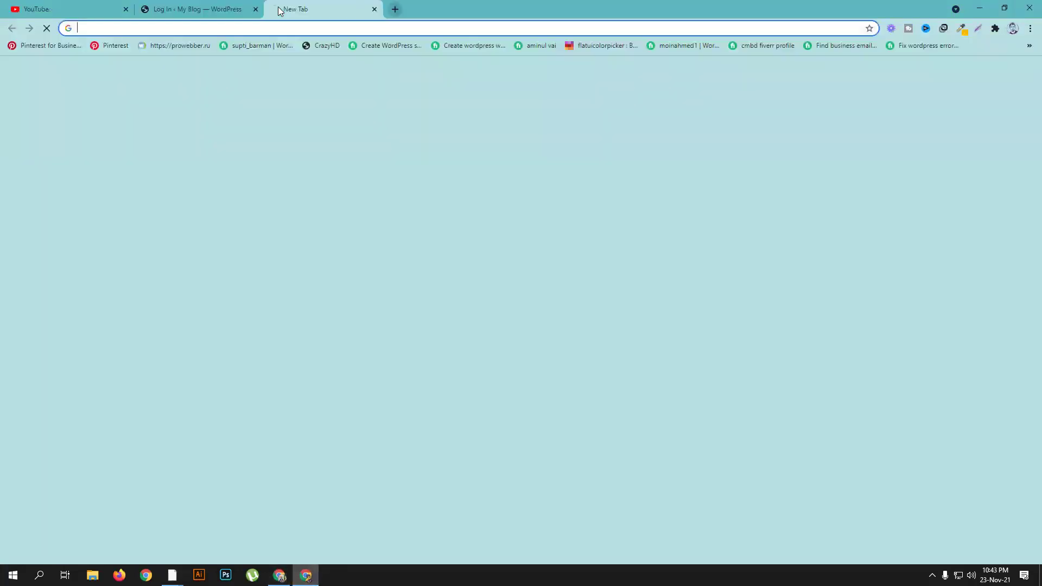
pyautogui.click(126, 9)
pyautogui.click(126, 10)
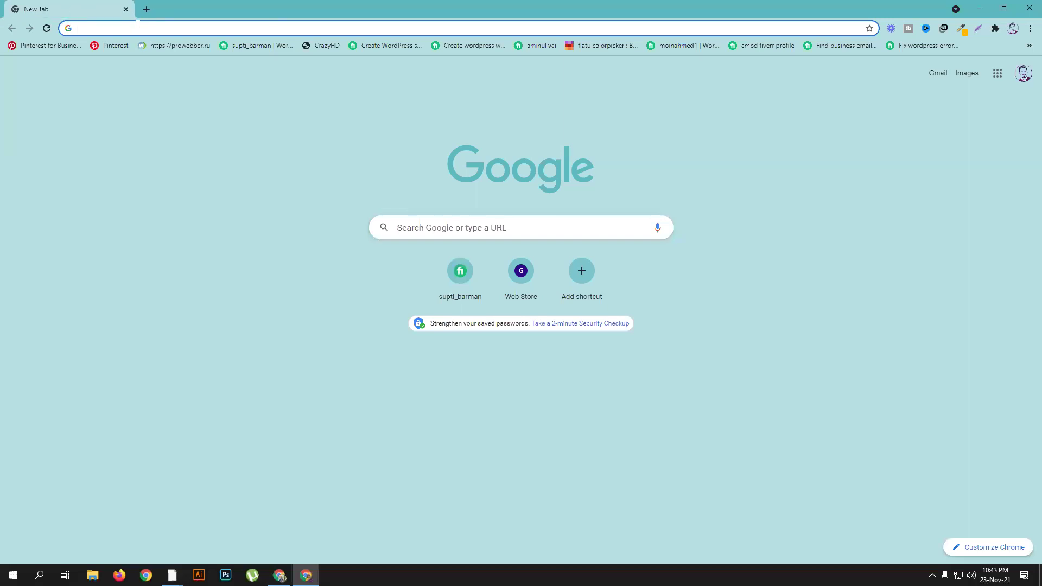
pyautogui.hotkey('ctrl', 'v')
pyautogui.press('Return')
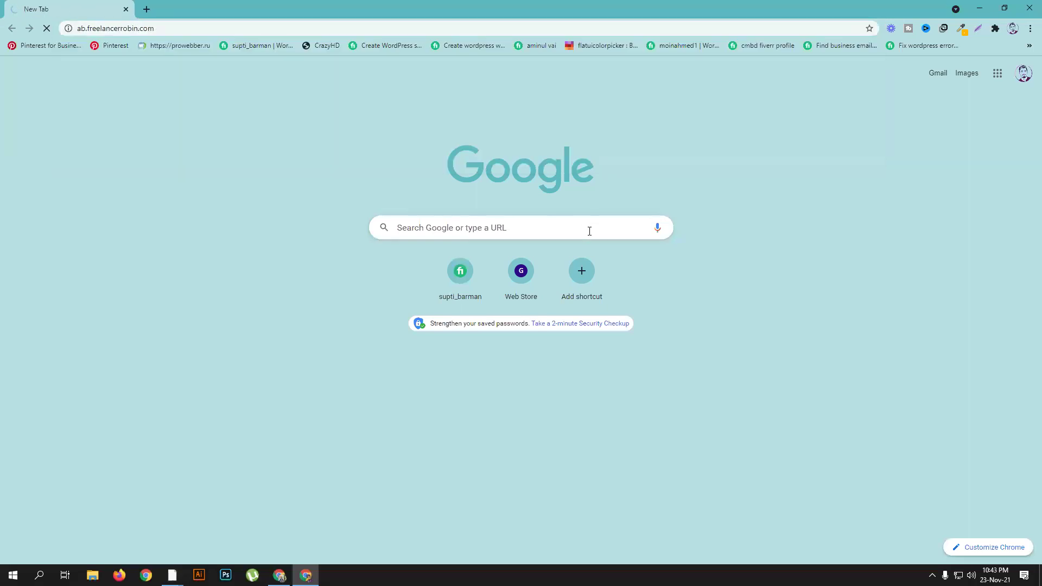
# In WooCommerce's Accounts & Privacy settings, allow account creation during checkout and on the "My account" page, and save the changes.
pyautogui.click(279, 576)
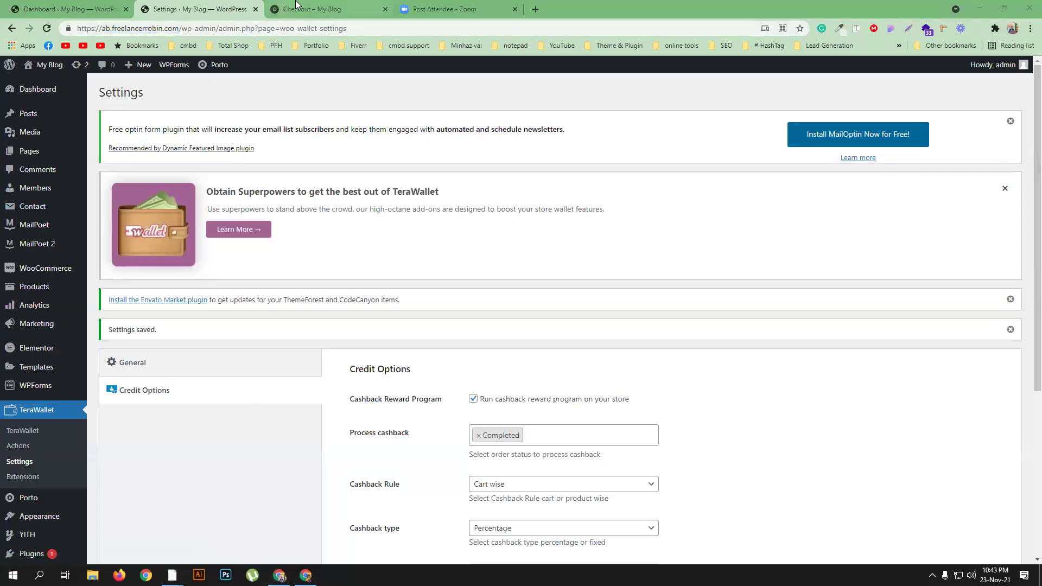
pyautogui.click(105, 4)
pyautogui.moveTo(46, 305)
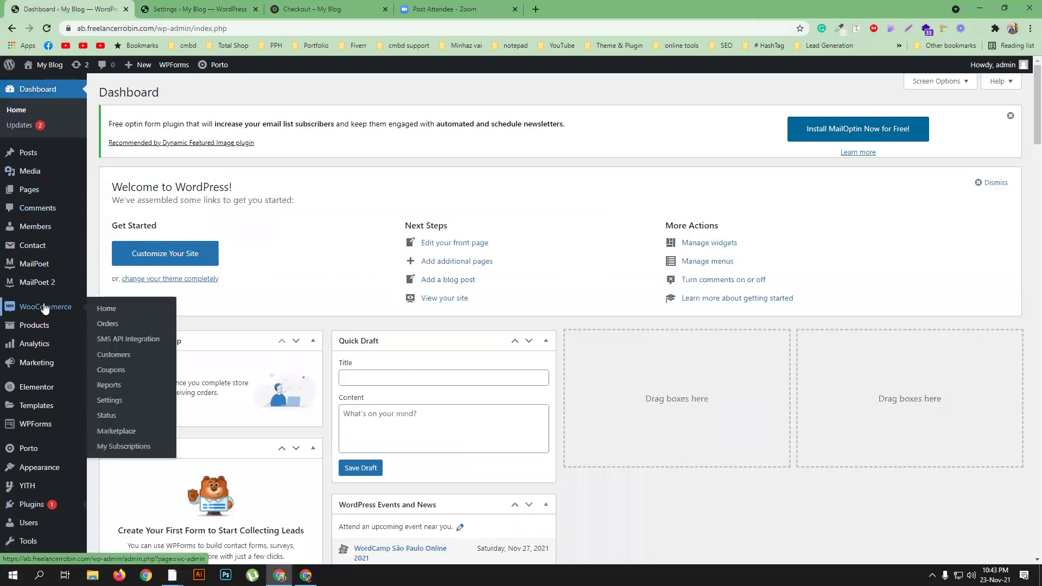
pyautogui.click(109, 402)
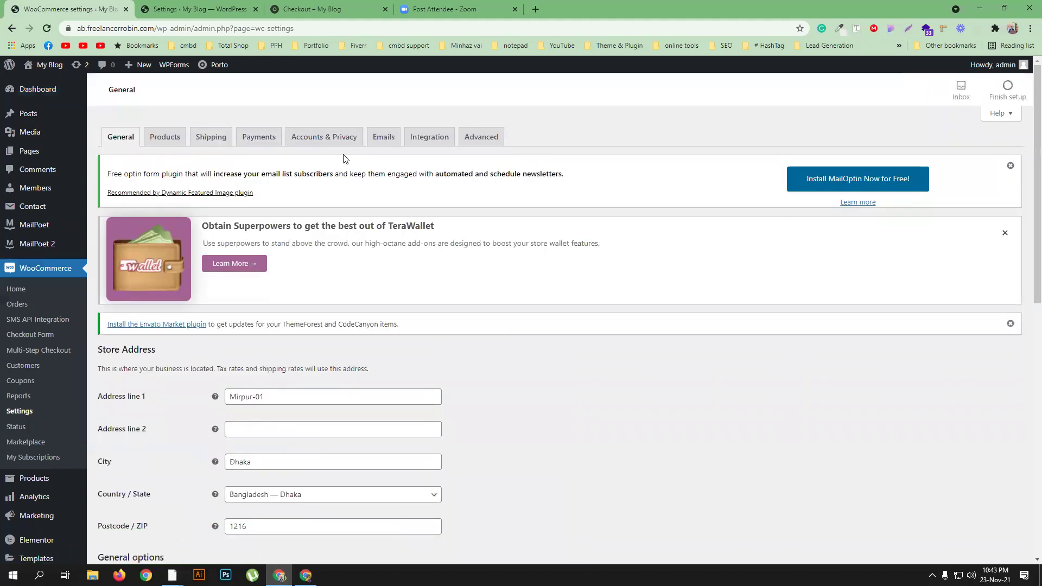
pyautogui.click(322, 140)
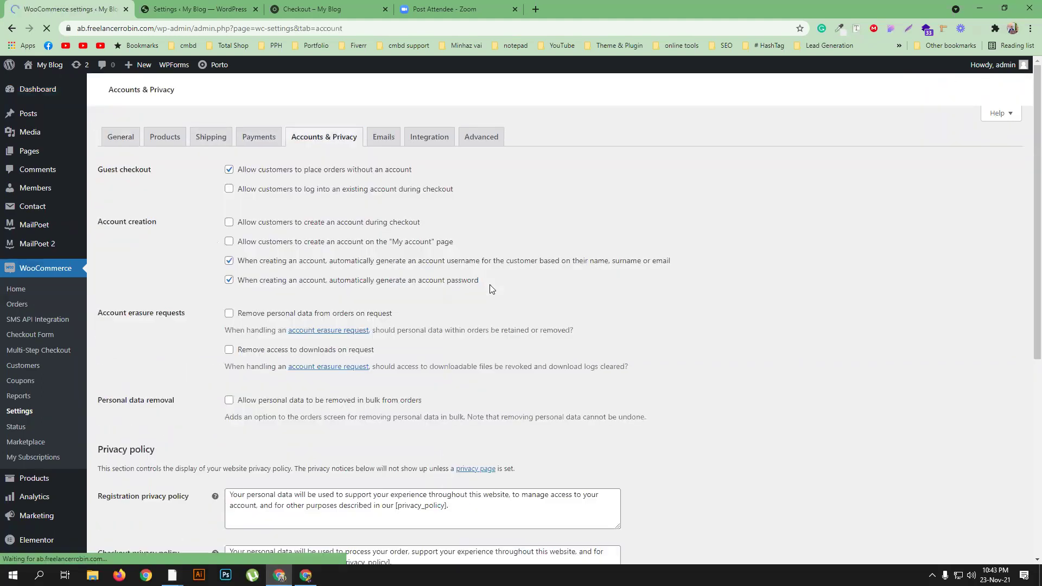
pyautogui.scroll(-1, 480, 297)
pyautogui.click(279, 358)
pyautogui.click(279, 380)
pyautogui.scroll(-9, 279, 380)
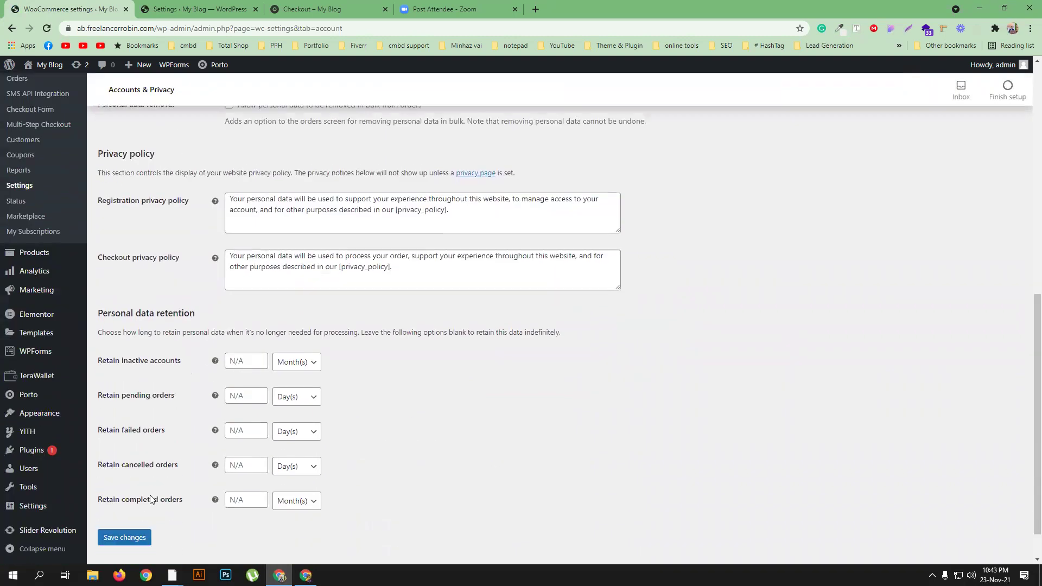
pyautogui.click(131, 497)
# In the other browser profile's storefront window, register a new customer account on the My Account page with the customer's email address.
pyautogui.click(306, 575)
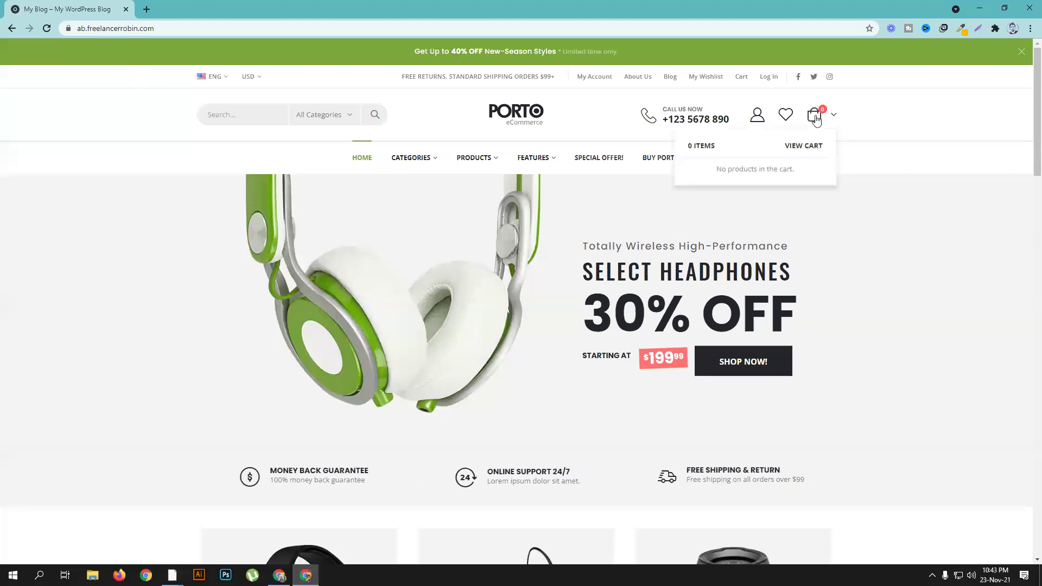
pyautogui.click(759, 119)
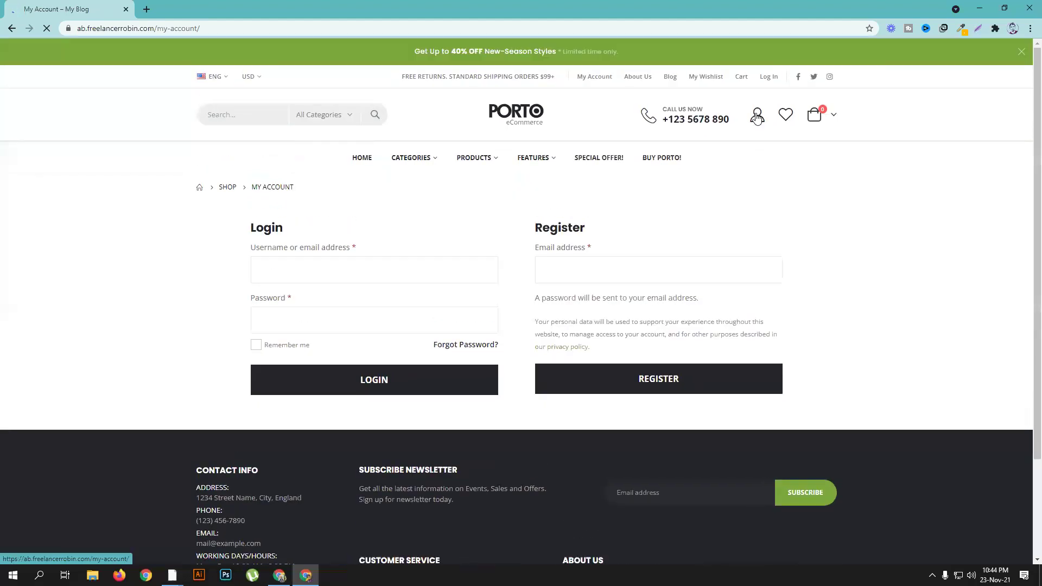
pyautogui.click(557, 269)
pyautogui.click(570, 298)
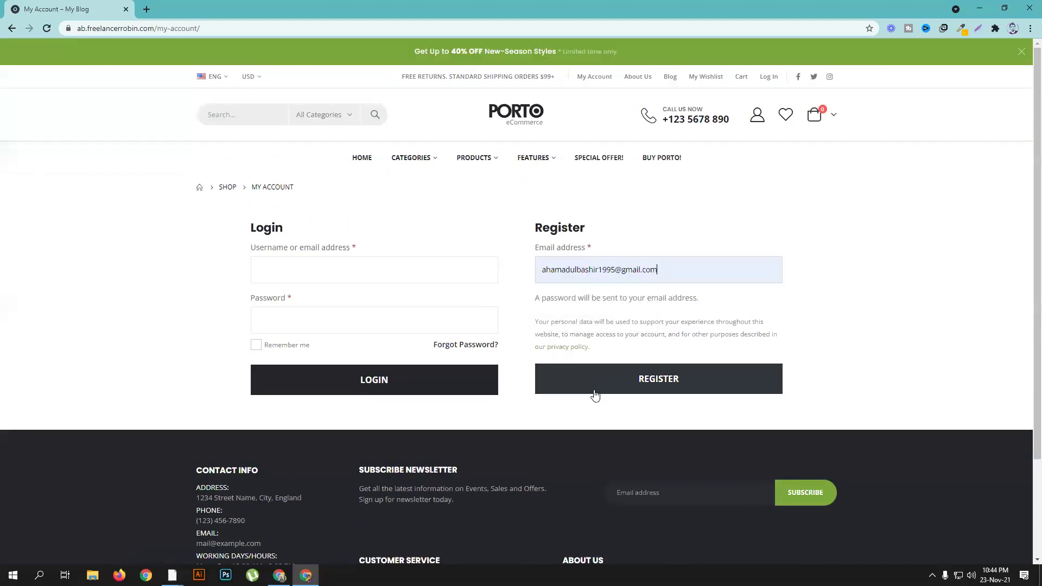
pyautogui.click(591, 389)
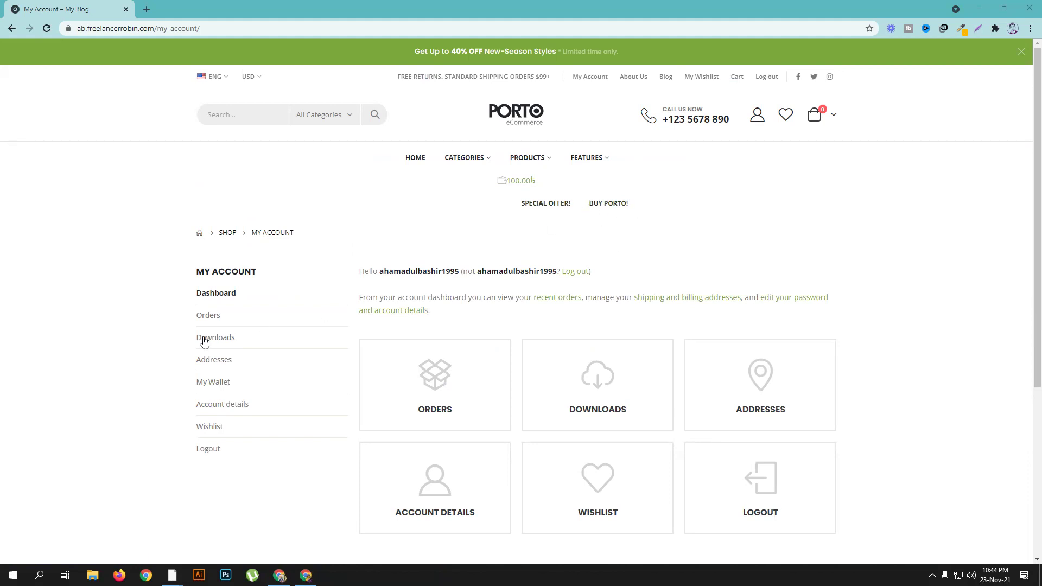
# Open the Referrals section of the new customer's My Wallet and copy the referral URL.
pyautogui.click(213, 386)
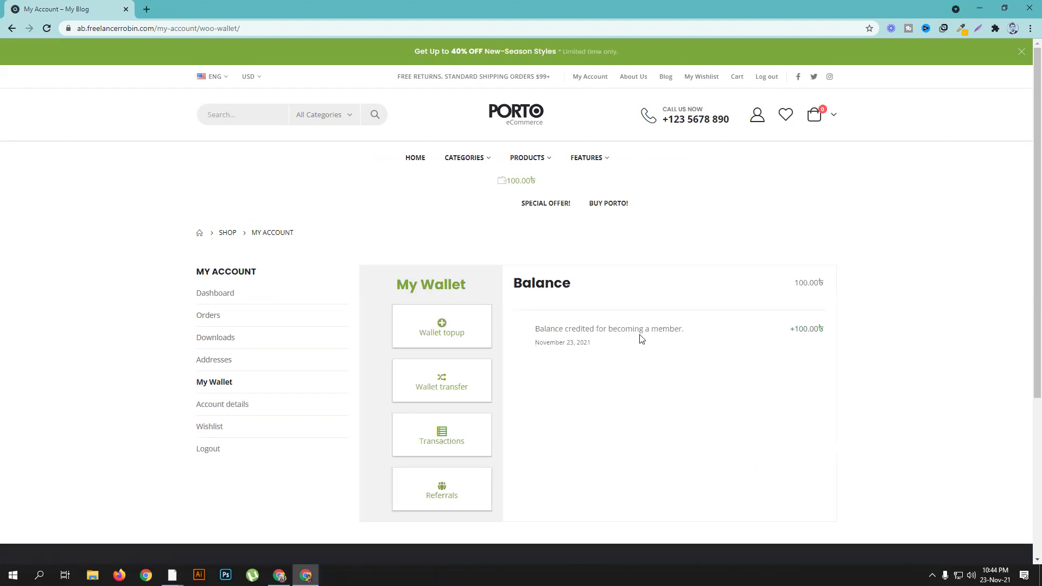
pyautogui.scroll(-2, 641, 339)
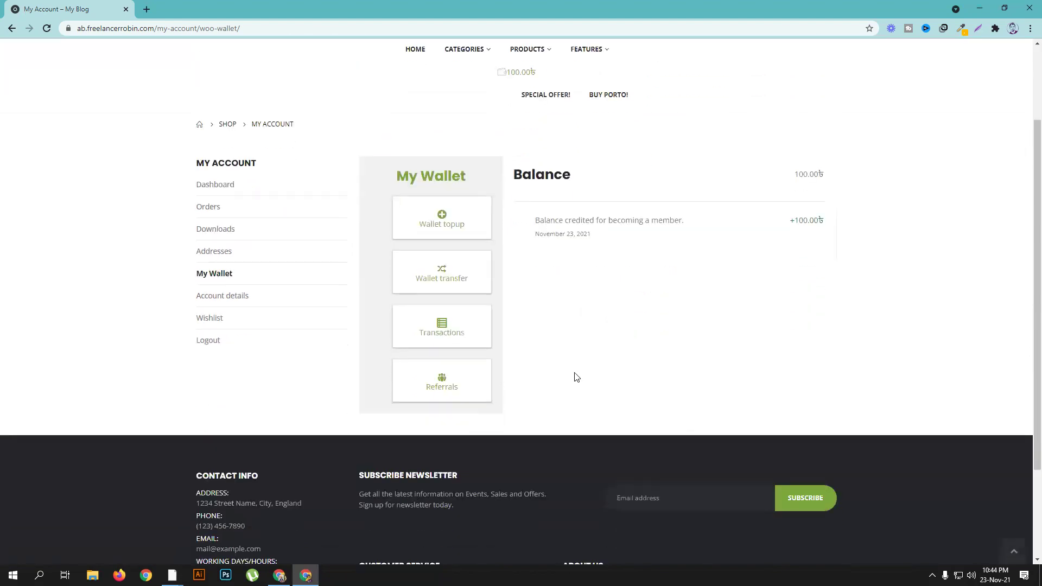
pyautogui.click(467, 385)
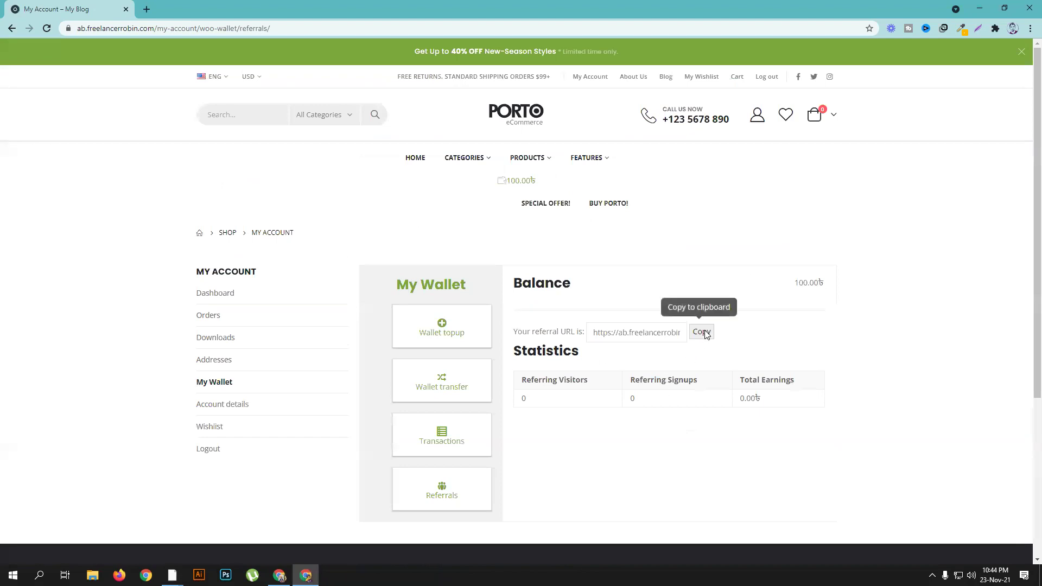
pyautogui.click(705, 332)
pyautogui.click(786, 335)
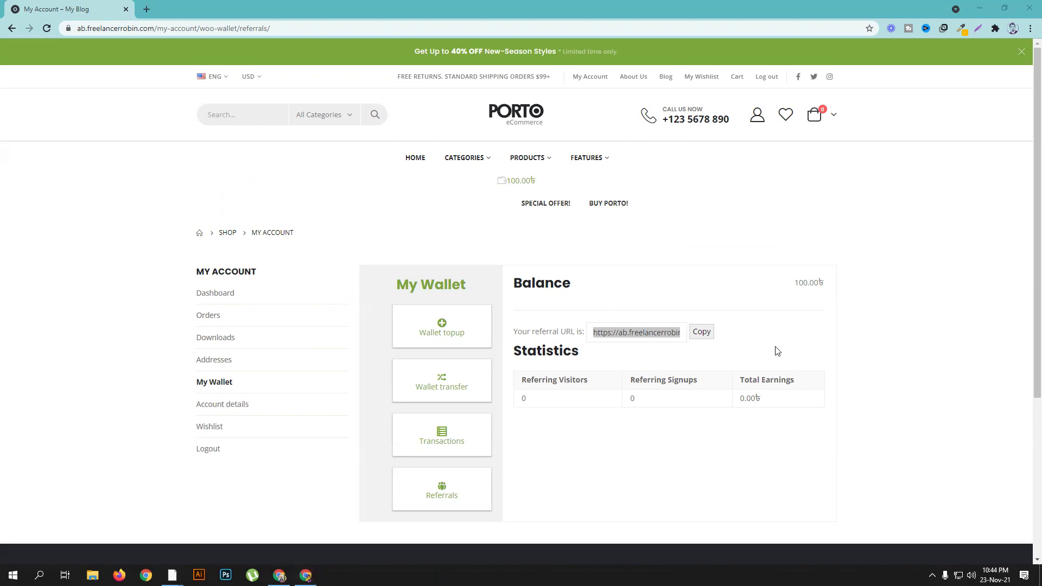
pyautogui.click(778, 351)
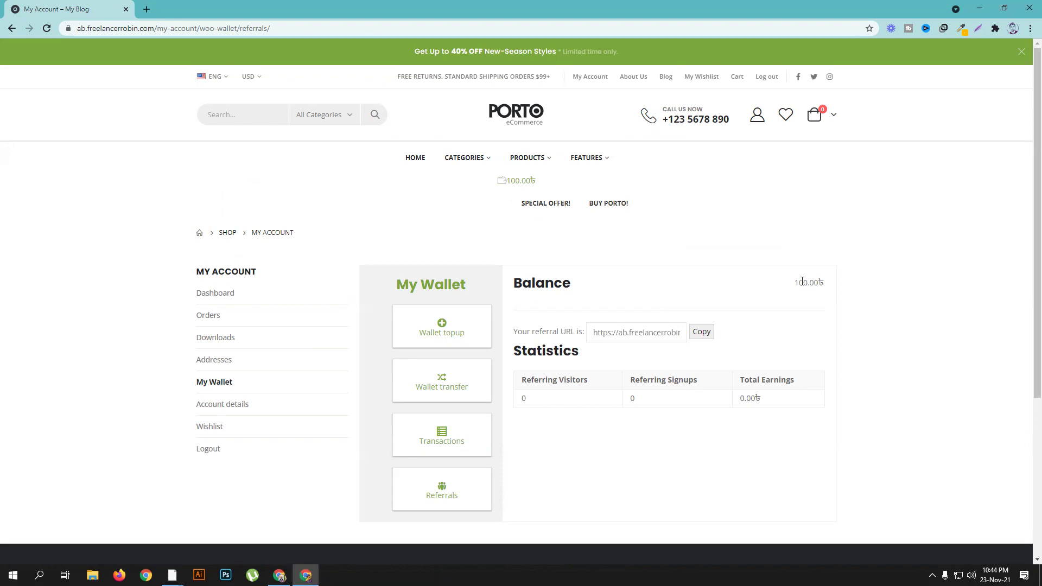
# View the Wallet topup form and return to the wallet's balance overview.
pyautogui.click(409, 331)
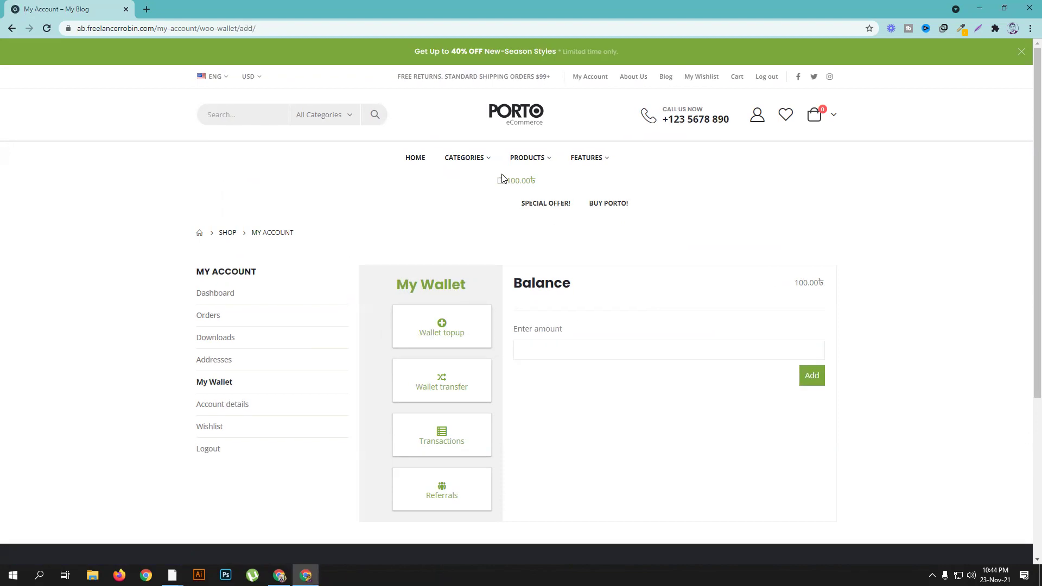
pyautogui.click(520, 185)
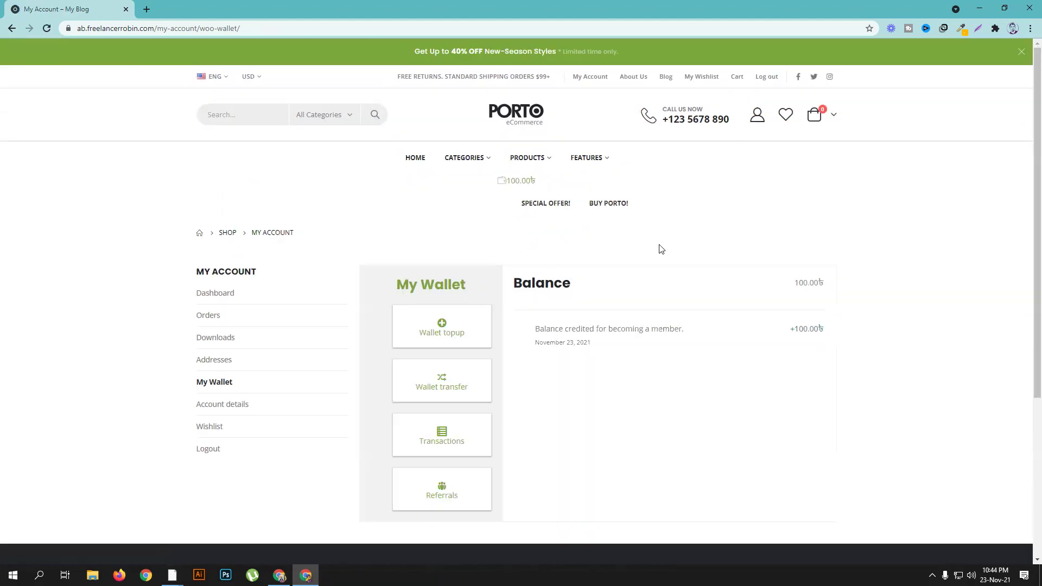
# View the Wallet topup form and the wallet's transactions list, then return through the account dashboard to My Wallet.
pyautogui.click(441, 326)
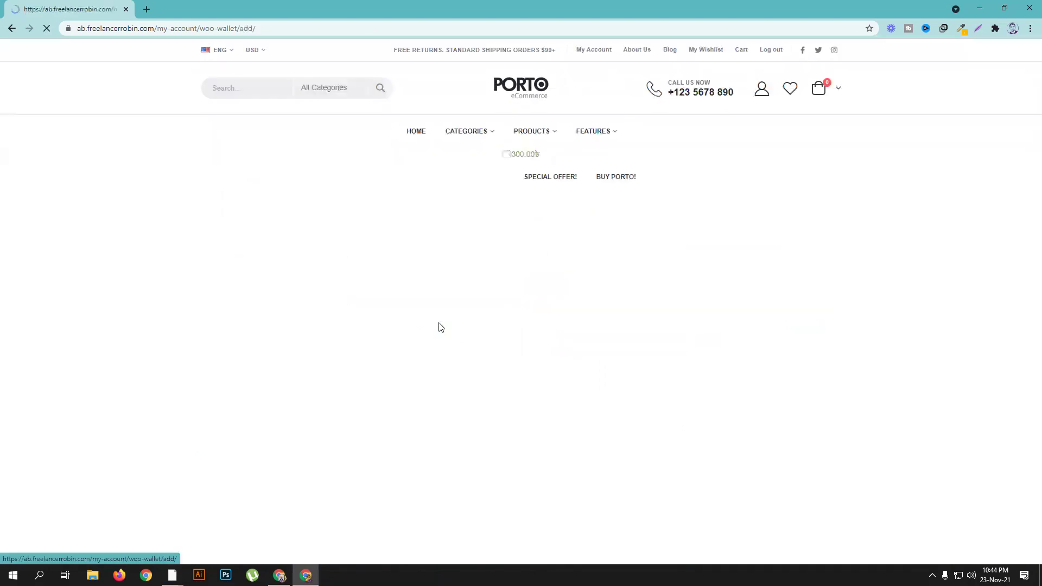
pyautogui.click(555, 349)
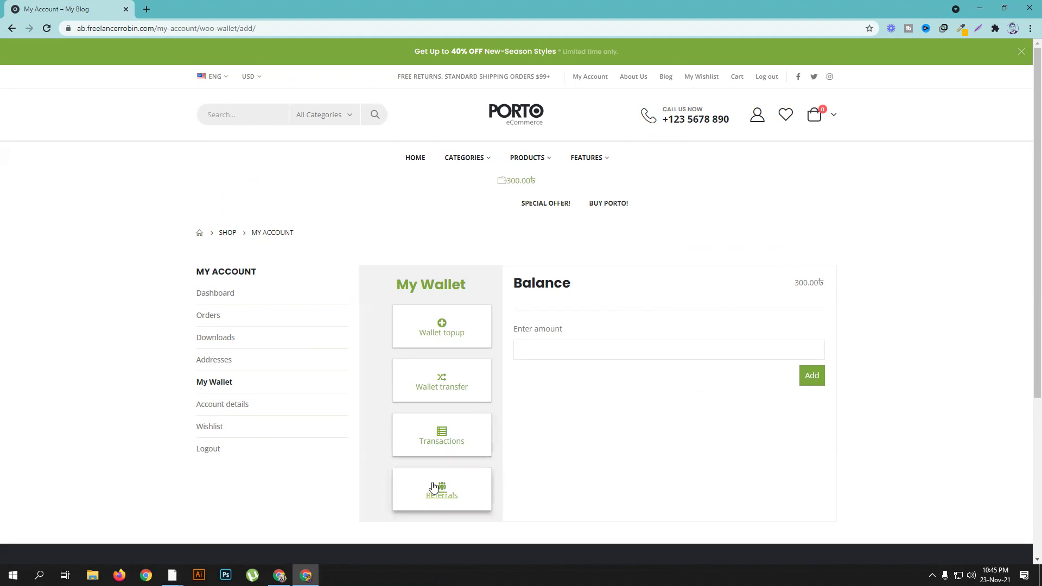
pyautogui.click(442, 434)
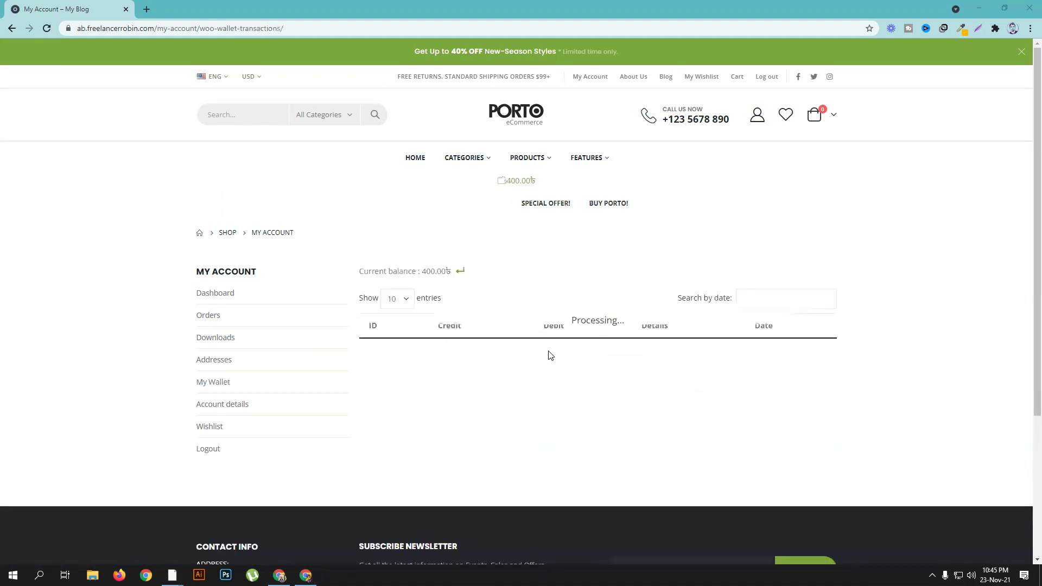
pyautogui.click(212, 295)
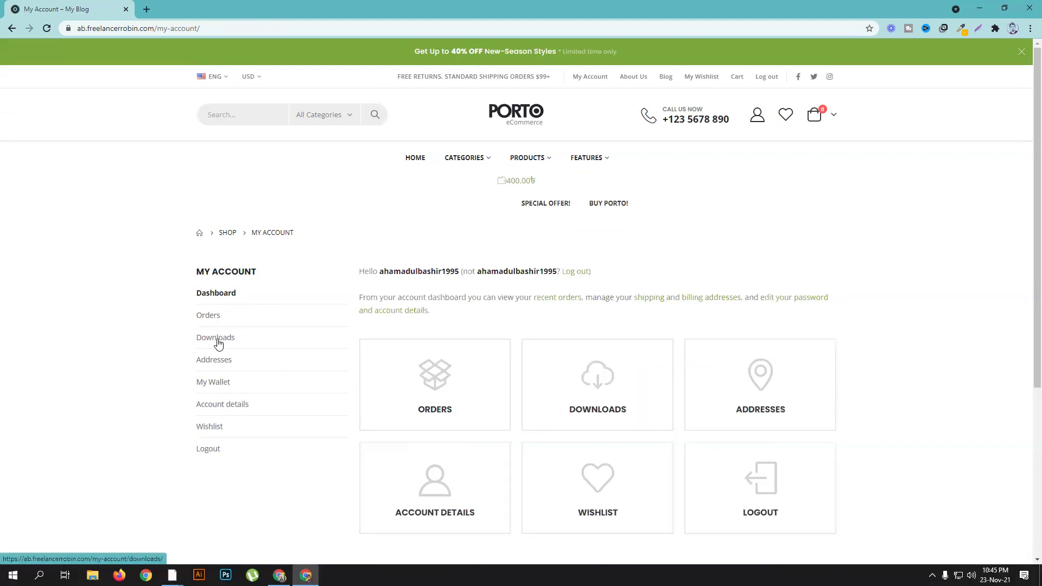
pyautogui.click(217, 384)
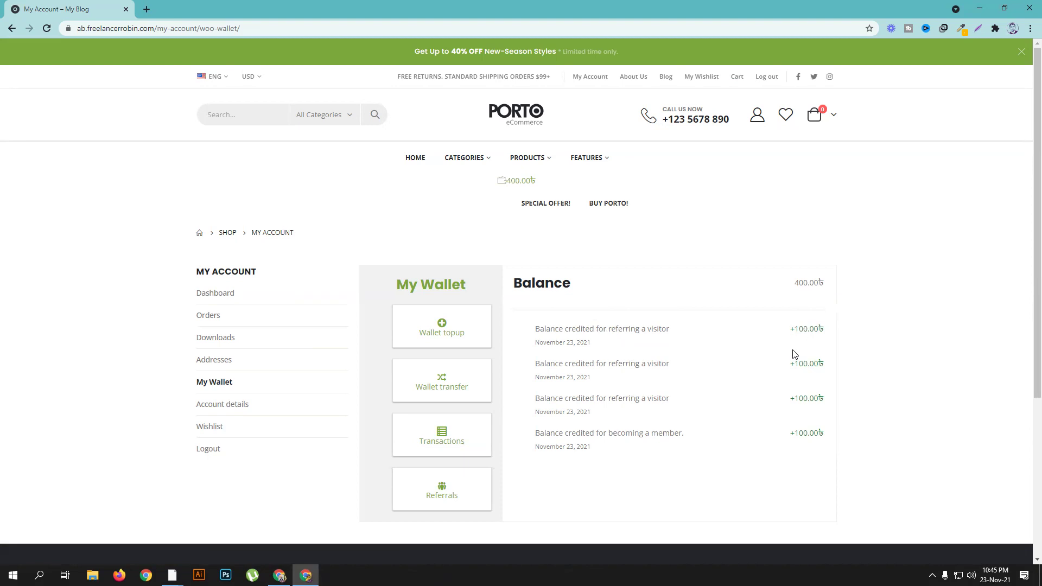
# In the Wallet topup form, try to add 500, and submit an amount of 1000 instead to go to checkout.
pyautogui.click(443, 336)
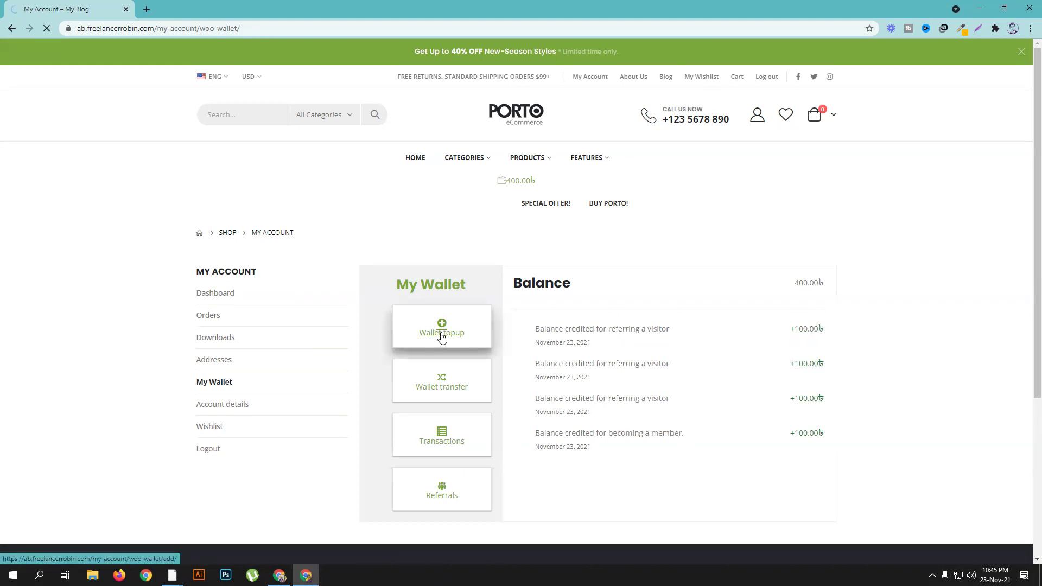
pyautogui.click(577, 350)
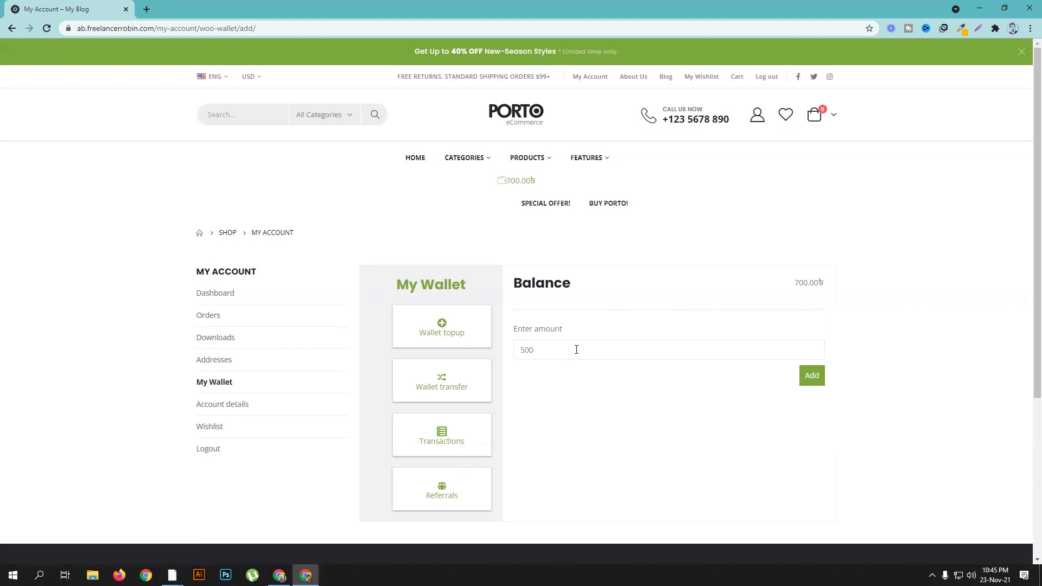
pyautogui.click(813, 376)
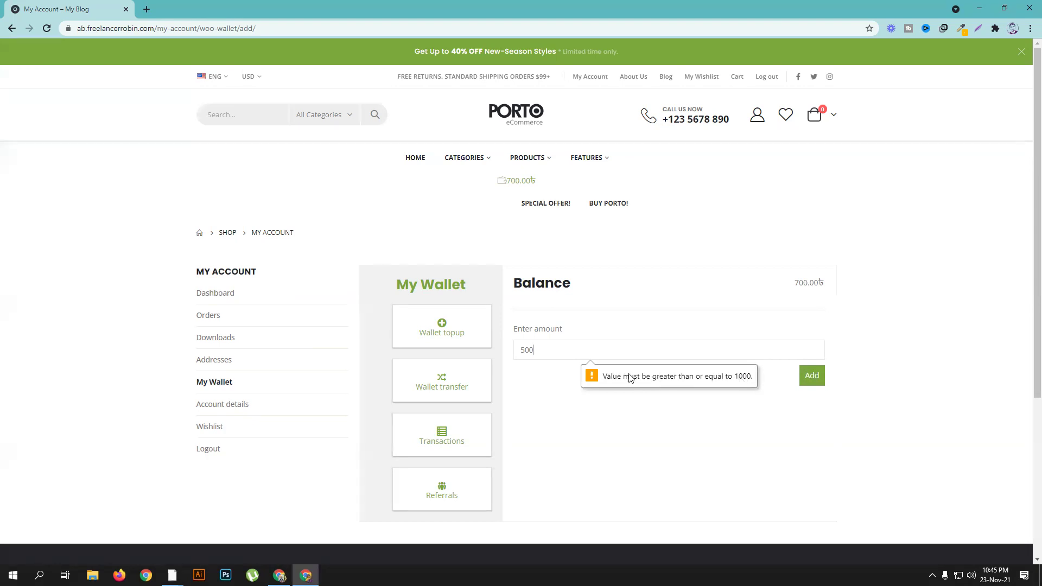
pyautogui.moveTo(539, 350); pyautogui.dragTo(490, 348)
pyautogui.write('1000')
pyautogui.click(817, 378)
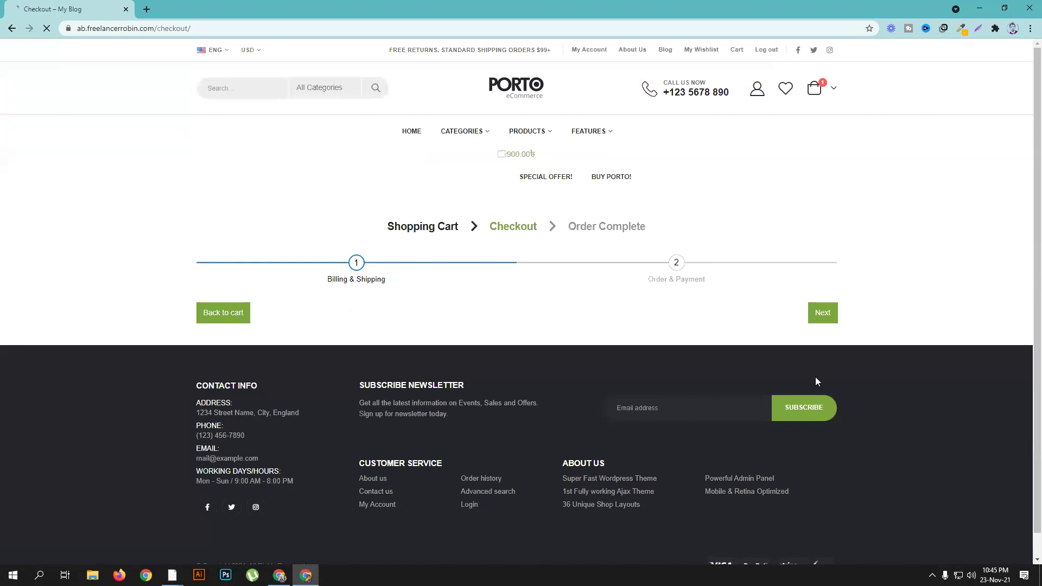
# Fill in the checkout billing details from the browser's saved first name and address suggestion.
pyautogui.scroll(-2, 491, 320)
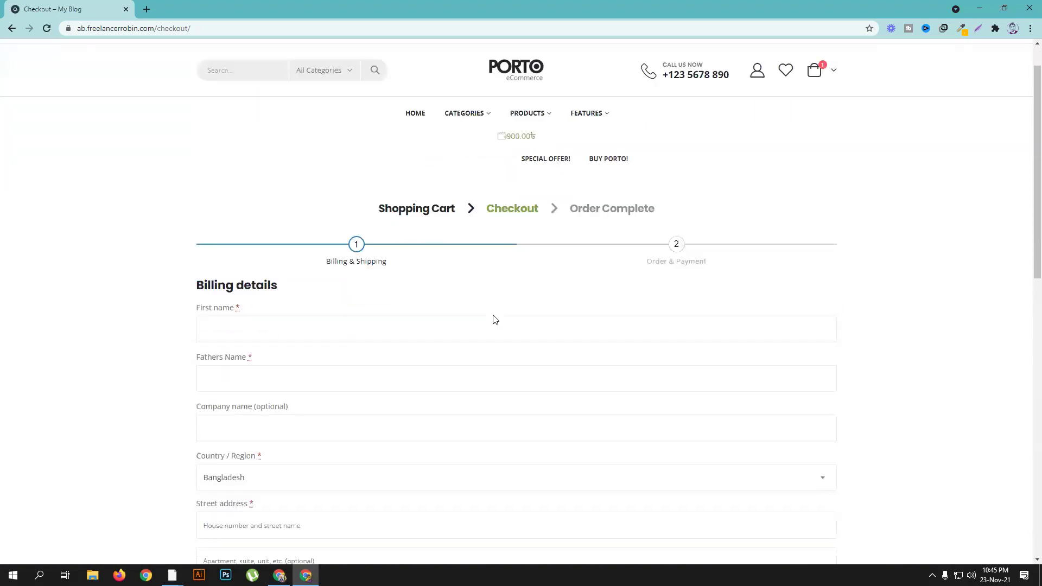
pyautogui.click(263, 266)
pyautogui.click(256, 296)
pyautogui.scroll(-5, 293, 312)
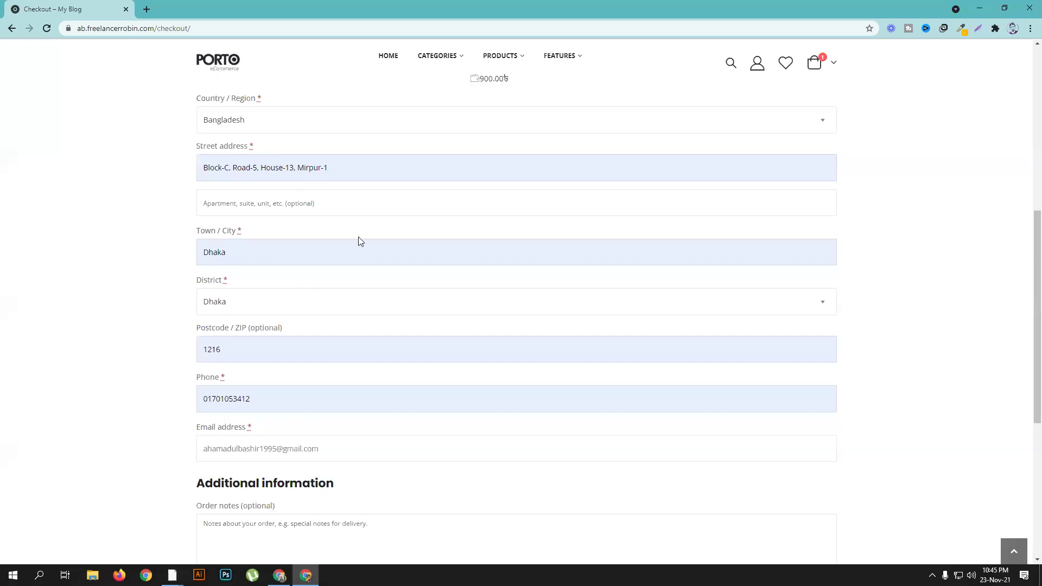
pyautogui.scroll(-3, 358, 237)
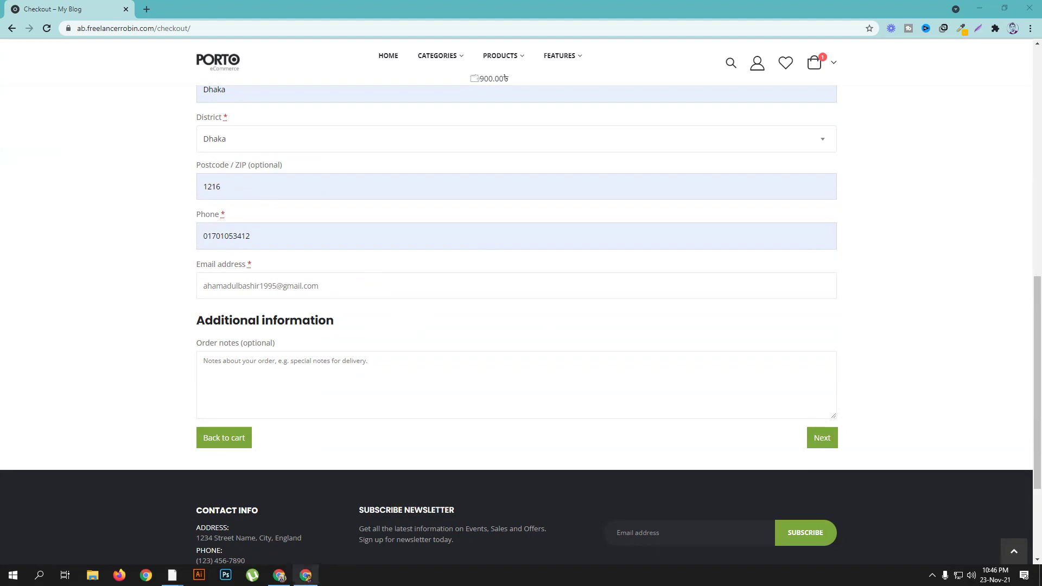
# In the admin browser window's TeraWallet credit options, enable the payment gateway charge for customers adding balance to their wallet.
pyautogui.click(280, 576)
pyautogui.click(190, 9)
pyautogui.scroll(-5, 542, 445)
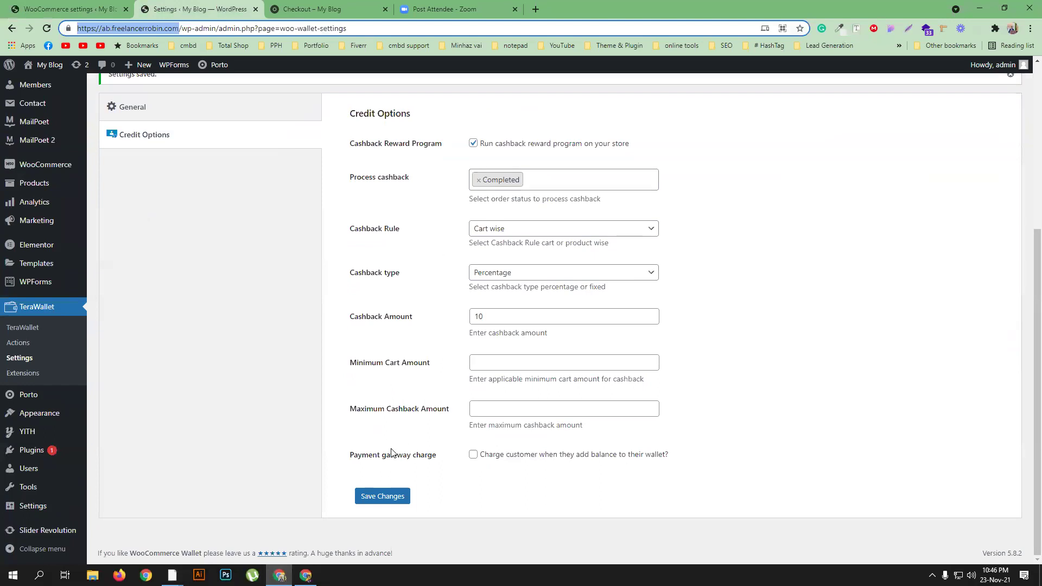
pyautogui.click(474, 455)
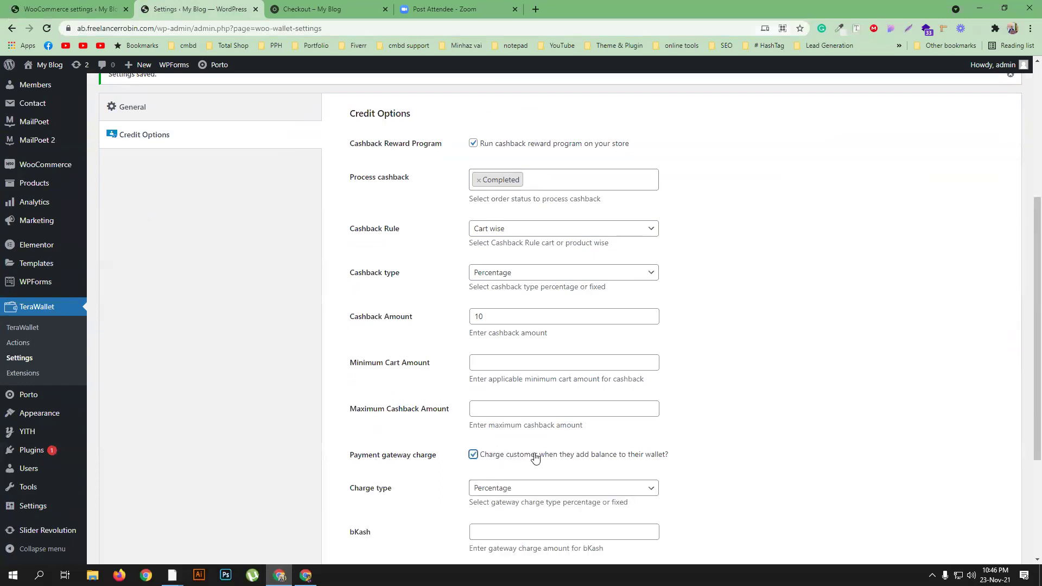
# Set the gateway charge amounts for bKash, Rocket and Nagad to 10 each and save the changes.
pyautogui.scroll(-3, 526, 450)
pyautogui.click(498, 370)
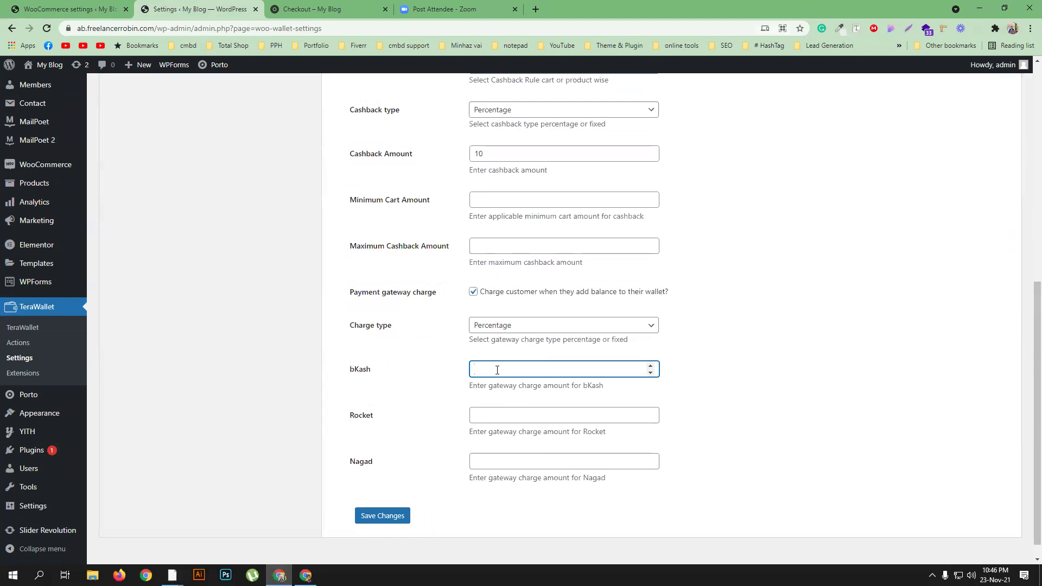
pyautogui.write('10')
pyautogui.click(769, 424)
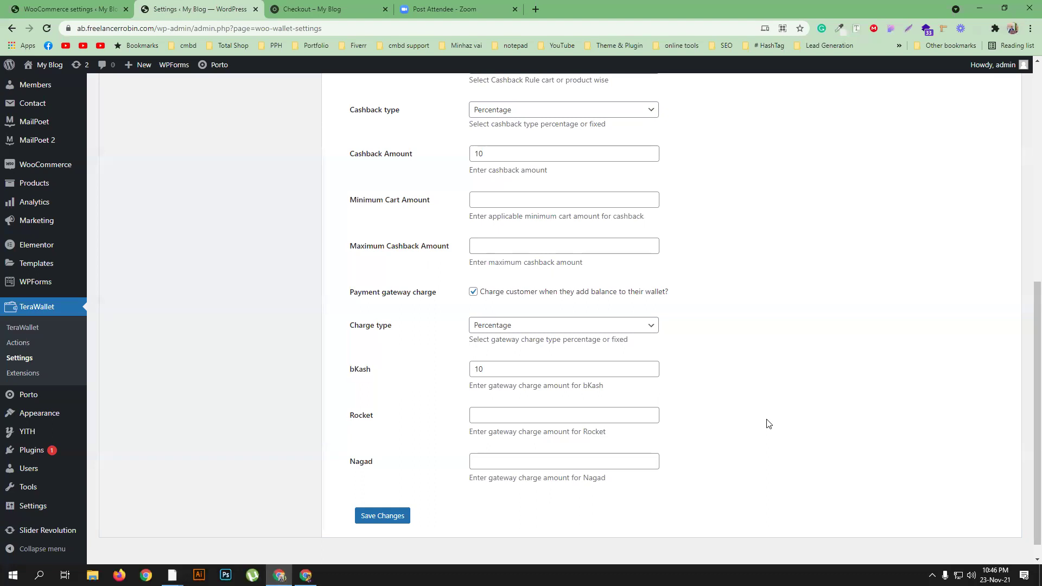
pyautogui.click(545, 418)
pyautogui.write('10')
pyautogui.click(525, 464)
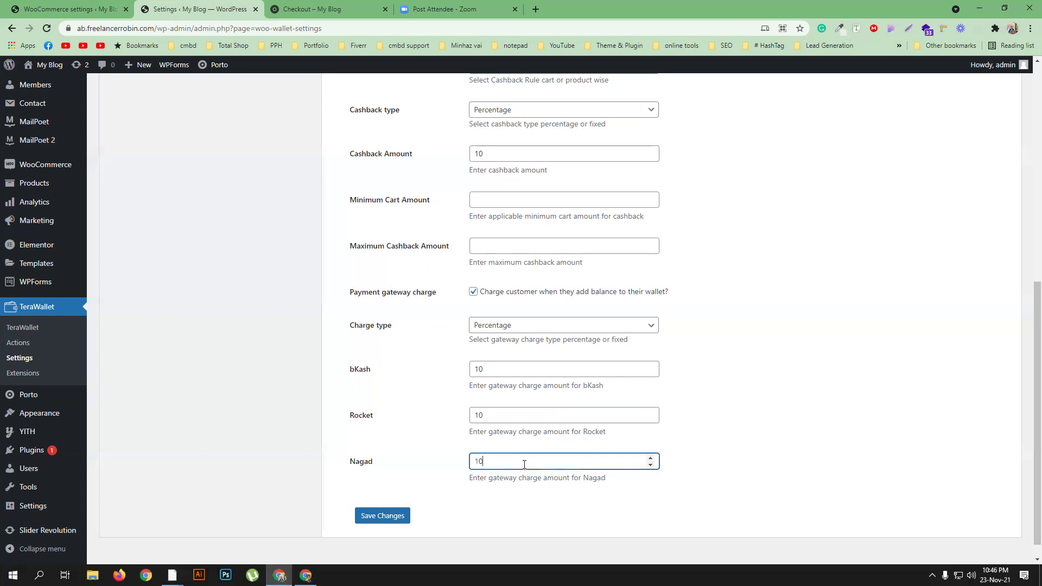
pyautogui.click(376, 518)
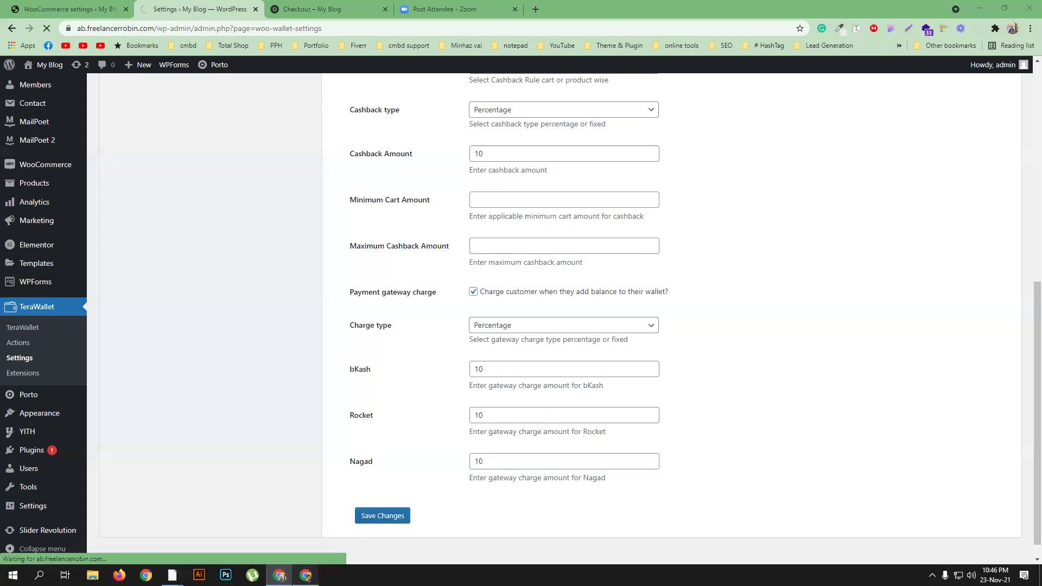
# Back in the storefront window, reload the checkout page and fill in the billing details from the saved first name suggestion.
pyautogui.hotkey('alt', 'Tab')
pyautogui.scroll(5, 118, 269)
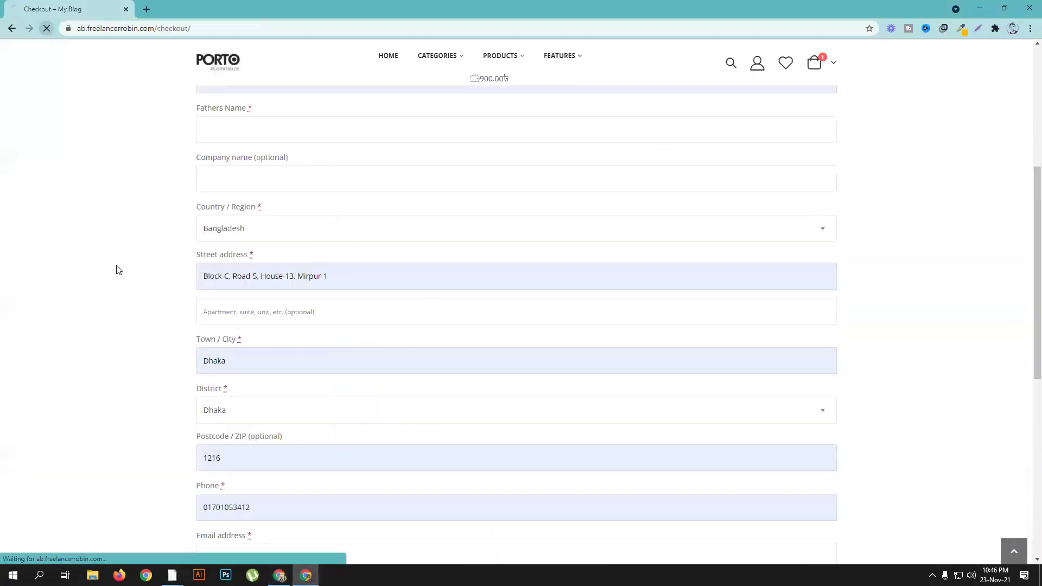
pyautogui.scroll(5, 123, 266)
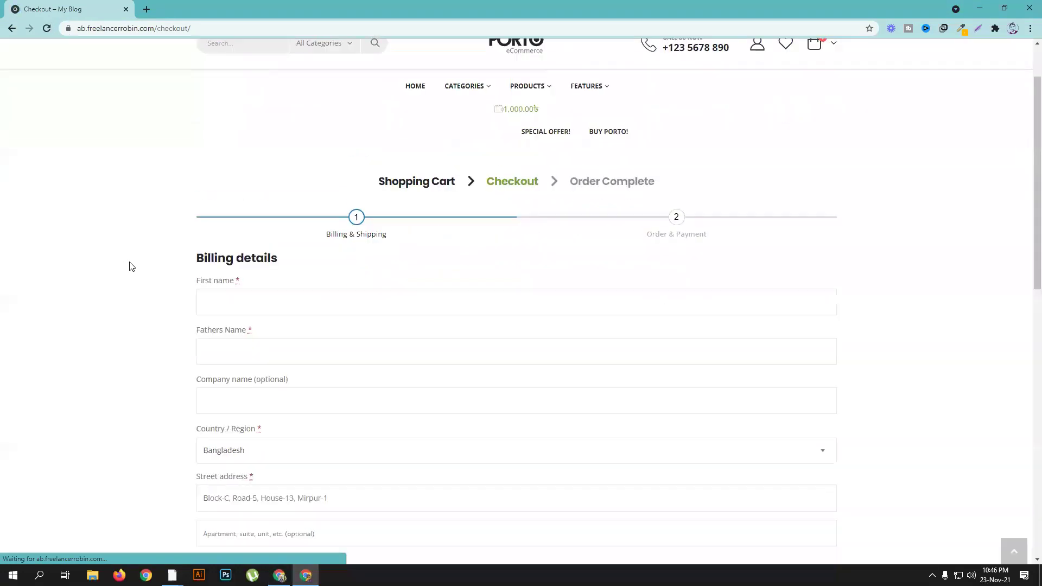
pyautogui.click(303, 302)
pyautogui.click(261, 334)
pyautogui.scroll(-5, 255, 347)
# Fill in the Fathers Name field from the saved suggestion and continue to the Order & Payment stage.
pyautogui.scroll(2, 255, 265)
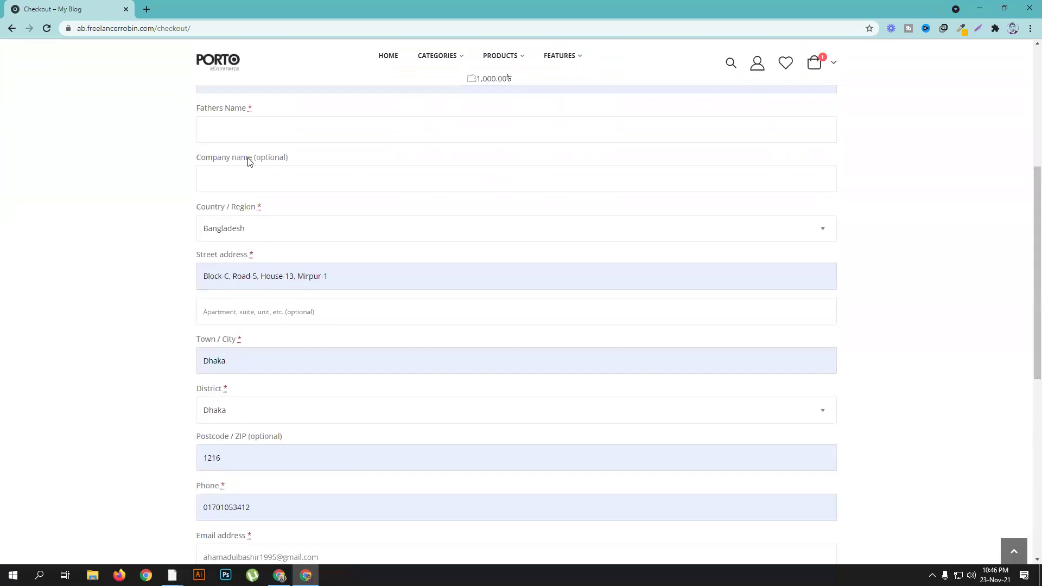
pyautogui.scroll(1, 249, 163)
pyautogui.click(249, 185)
pyautogui.click(245, 212)
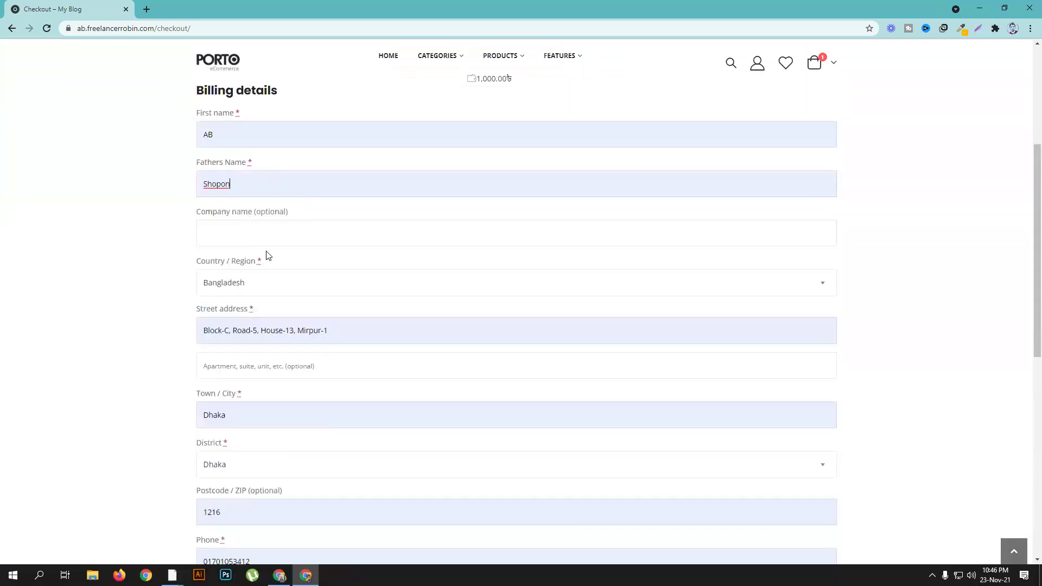
pyautogui.scroll(-6, 365, 271)
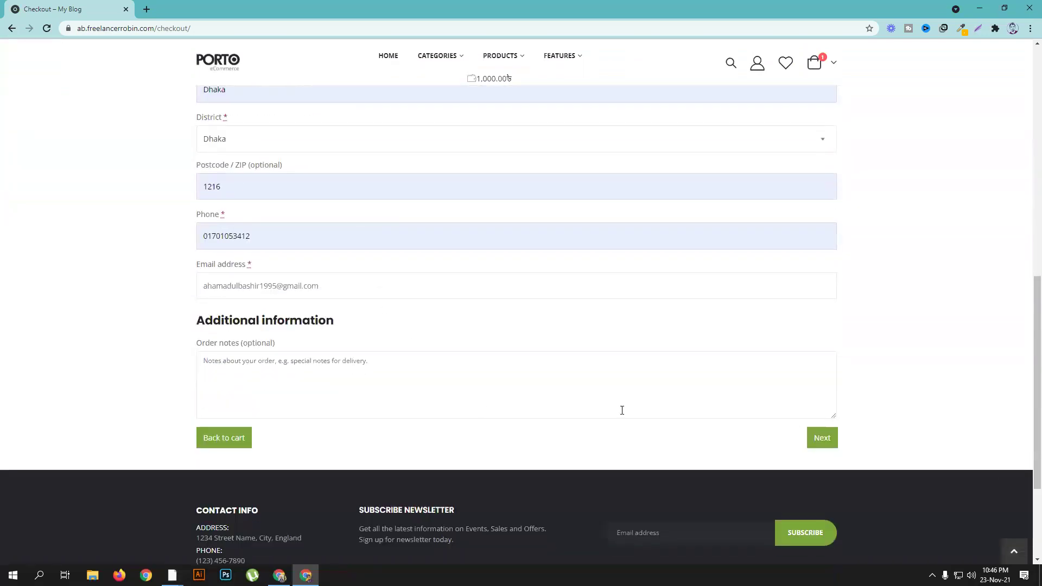
pyautogui.click(819, 438)
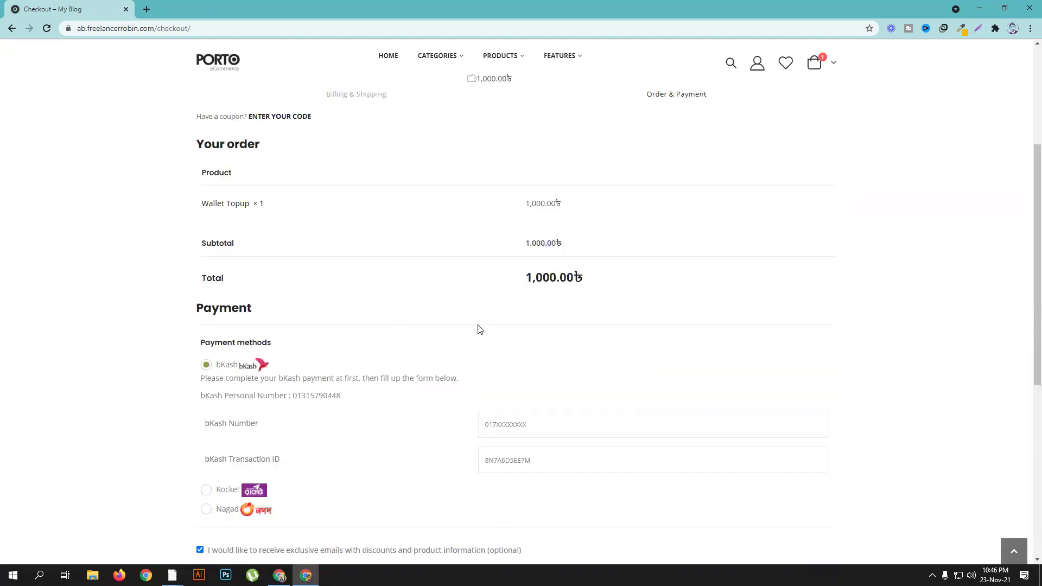
# For the bKash payment method, enter the customer's bKash number and the bKash transaction ID from the saved suggestions.
pyautogui.scroll(-1, 477, 328)
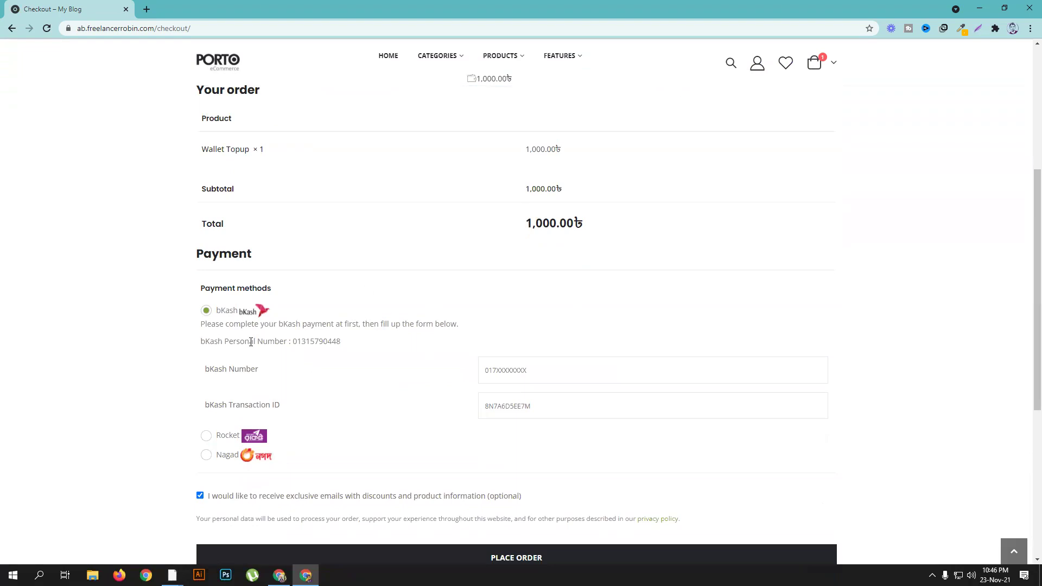
pyautogui.scroll(-1, 331, 404)
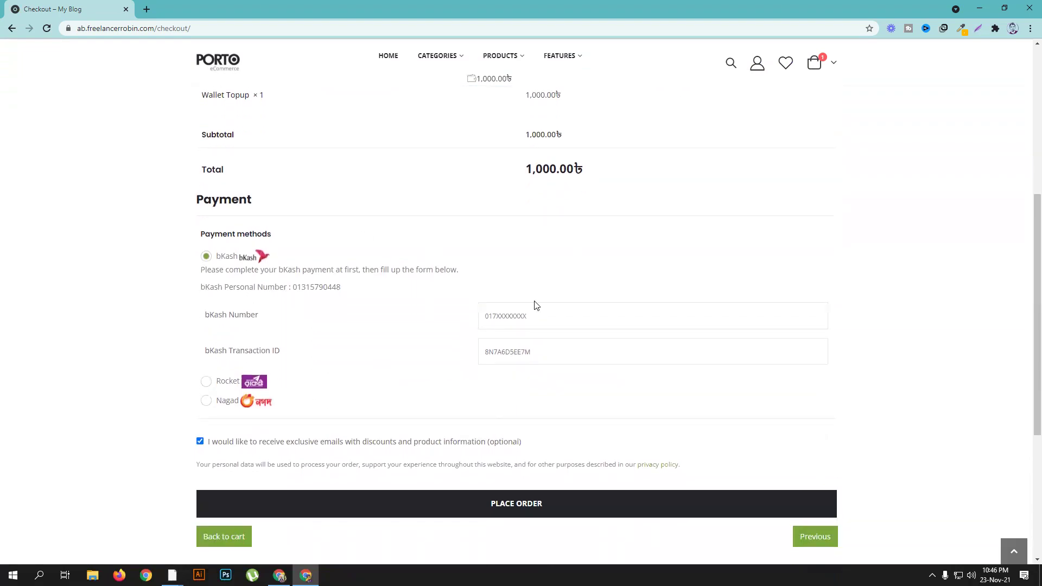
pyautogui.click(535, 316)
pyautogui.click(527, 342)
pyautogui.click(530, 351)
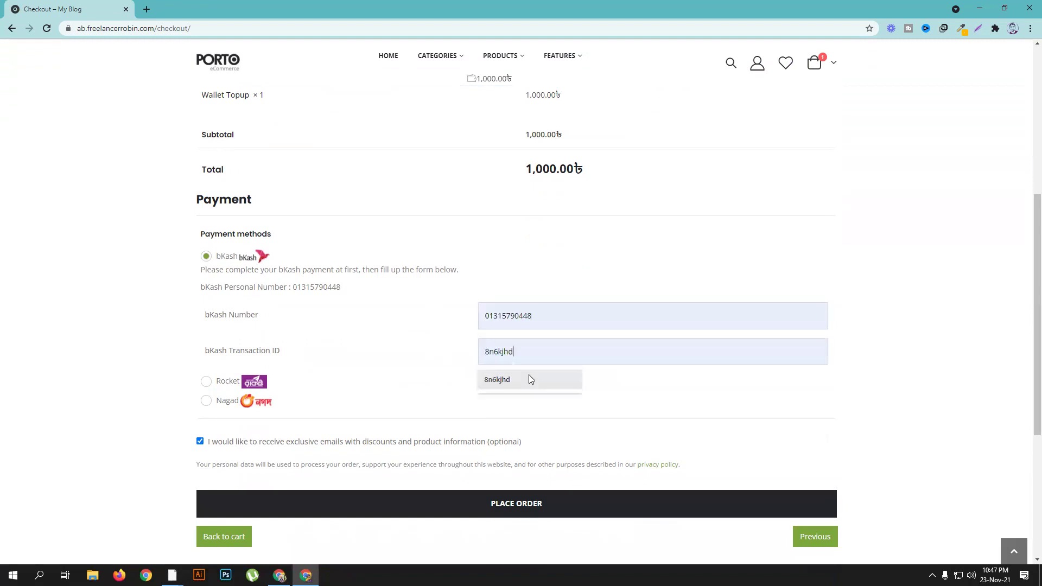
pyautogui.click(530, 379)
# Review the Wallet Topup order total and place the order.
pyautogui.scroll(4, 543, 379)
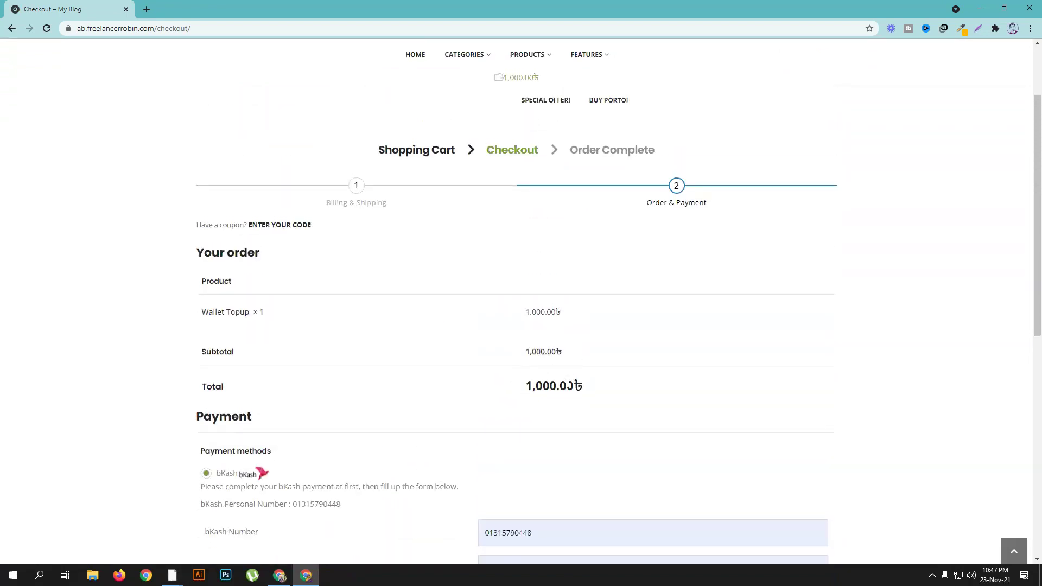
pyautogui.scroll(-2, 444, 362)
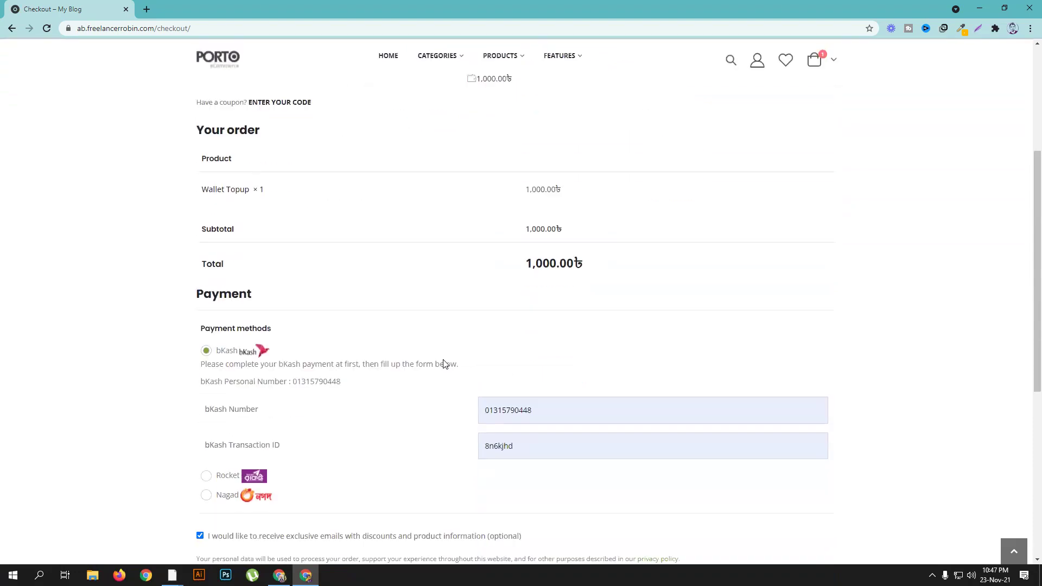
pyautogui.scroll(-6, 444, 362)
pyautogui.click(559, 249)
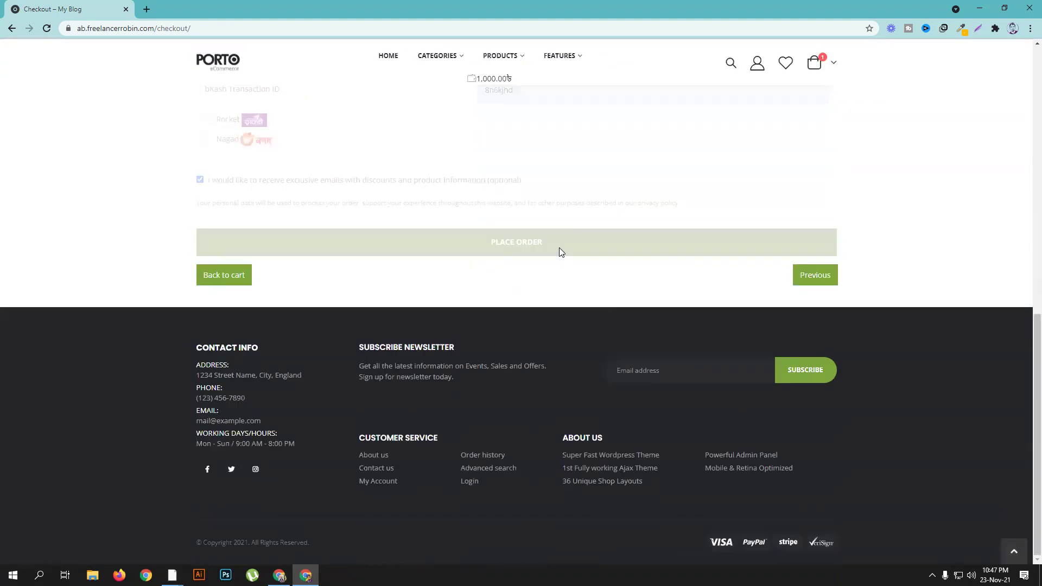
pyautogui.scroll(10, 444, 304)
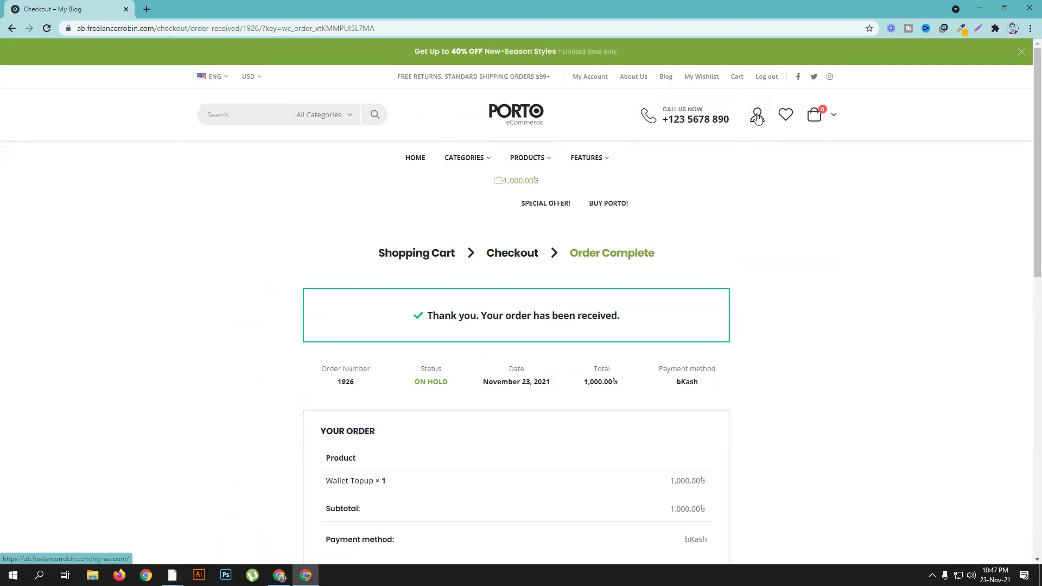
# In the admin browser window, open WooCommerce's orders list and open the newly placed on-hold topup order for editing.
pyautogui.click(279, 575)
pyautogui.click(76, 9)
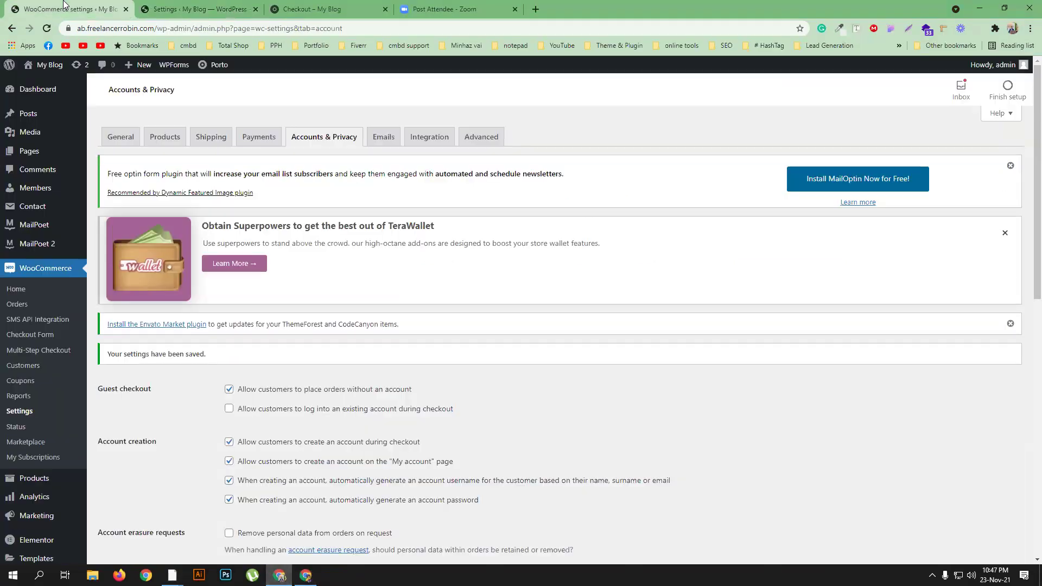
pyautogui.click(19, 304)
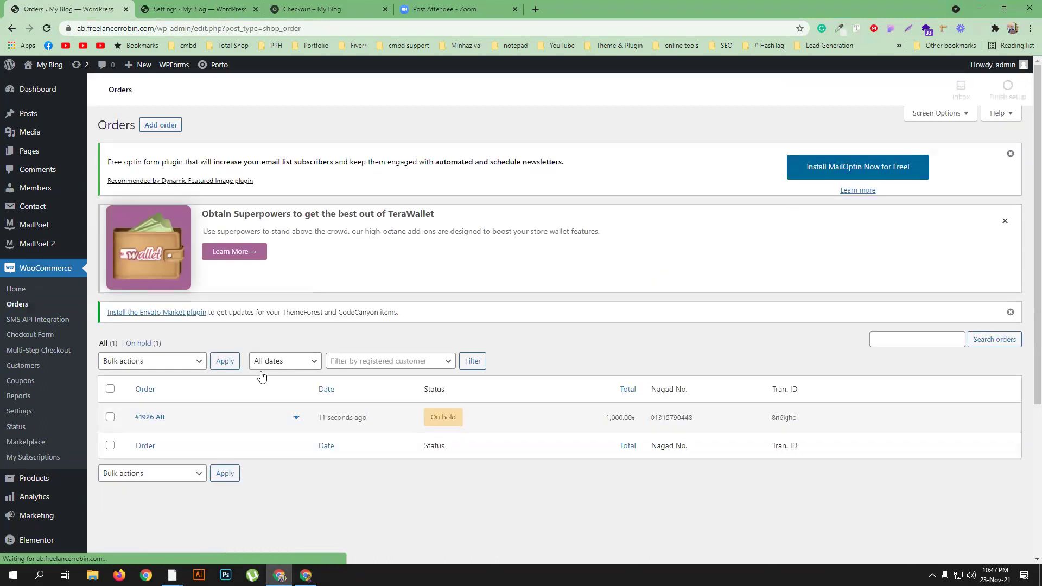
pyautogui.click(235, 417)
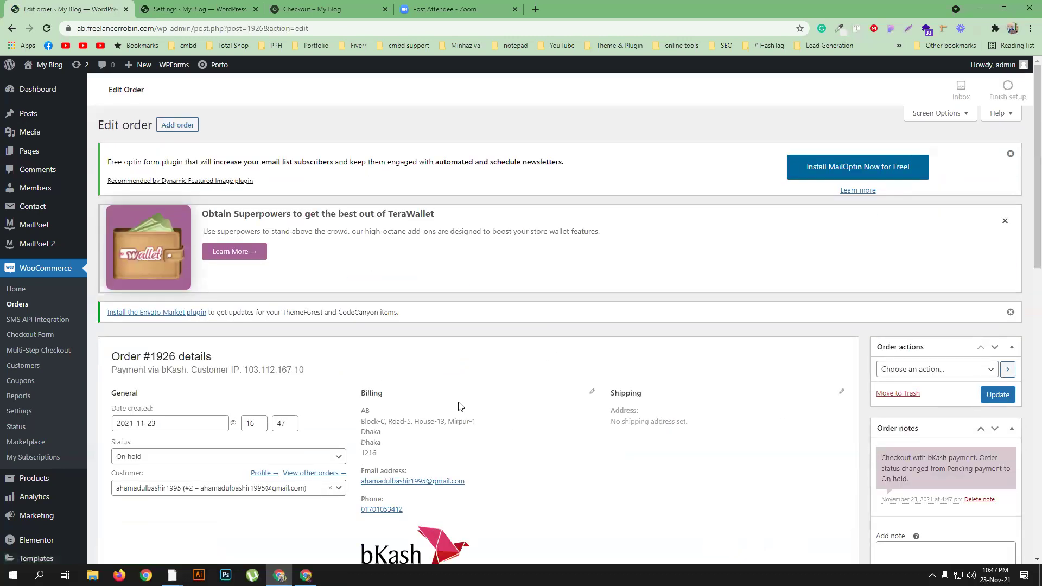
# Set the topup order's status to Completed, update the order, and open the customer's My Wallet page in the storefront window.
pyautogui.click(211, 458)
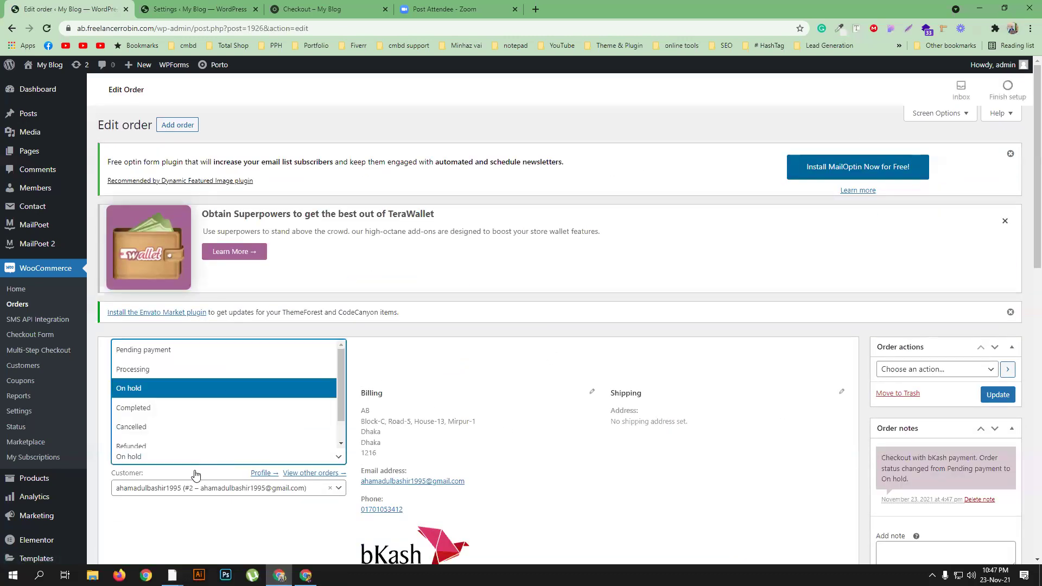
pyautogui.click(162, 407)
pyautogui.click(998, 395)
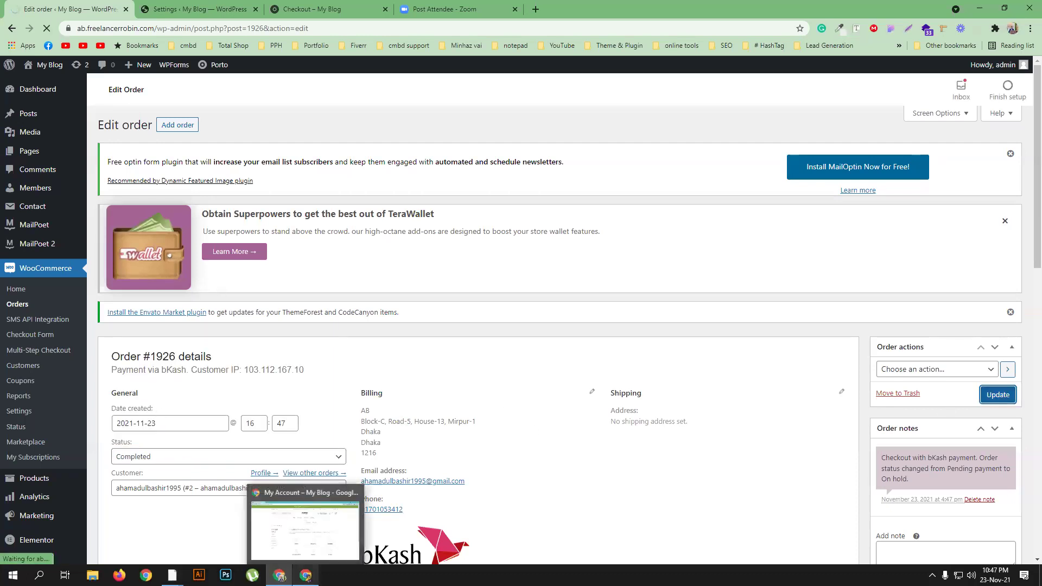
pyautogui.click(307, 519)
pyautogui.click(219, 385)
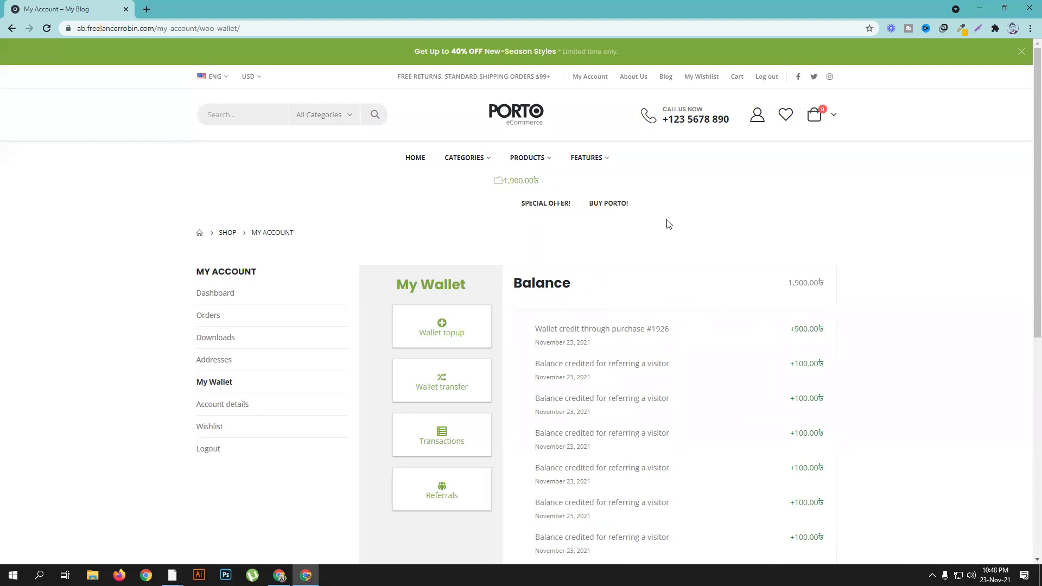
# From the storefront home page, add two Headphone Black items to the cart and view the cart.
pyautogui.click(415, 157)
pyautogui.scroll(-5, 639, 293)
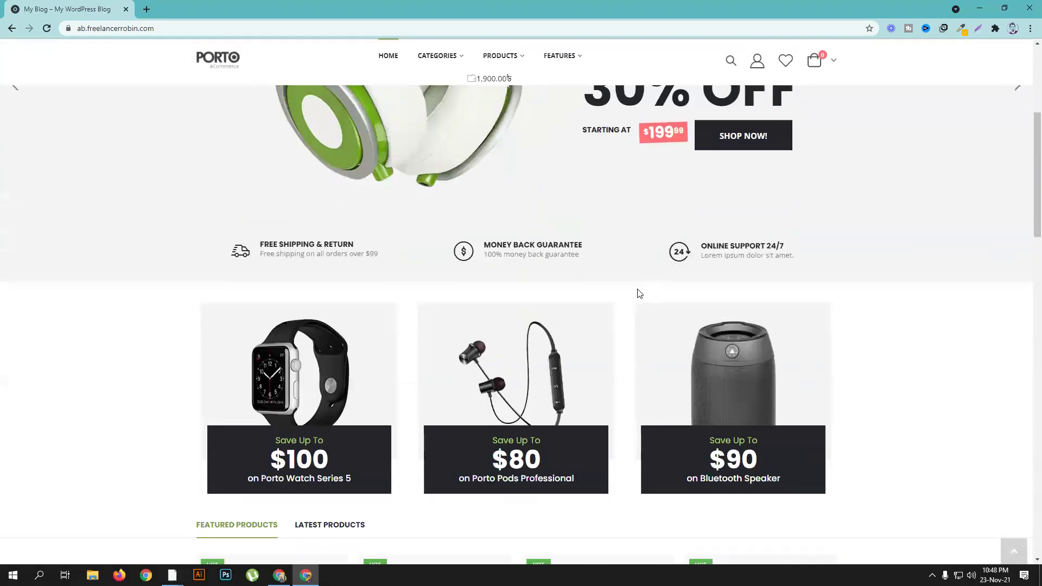
pyautogui.scroll(-5, 639, 294)
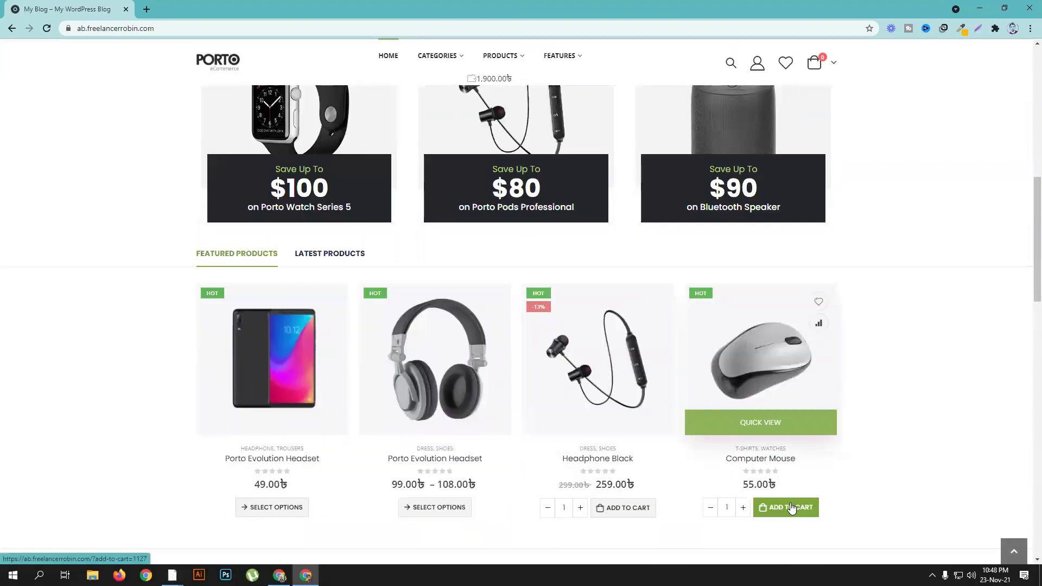
pyautogui.click(580, 508)
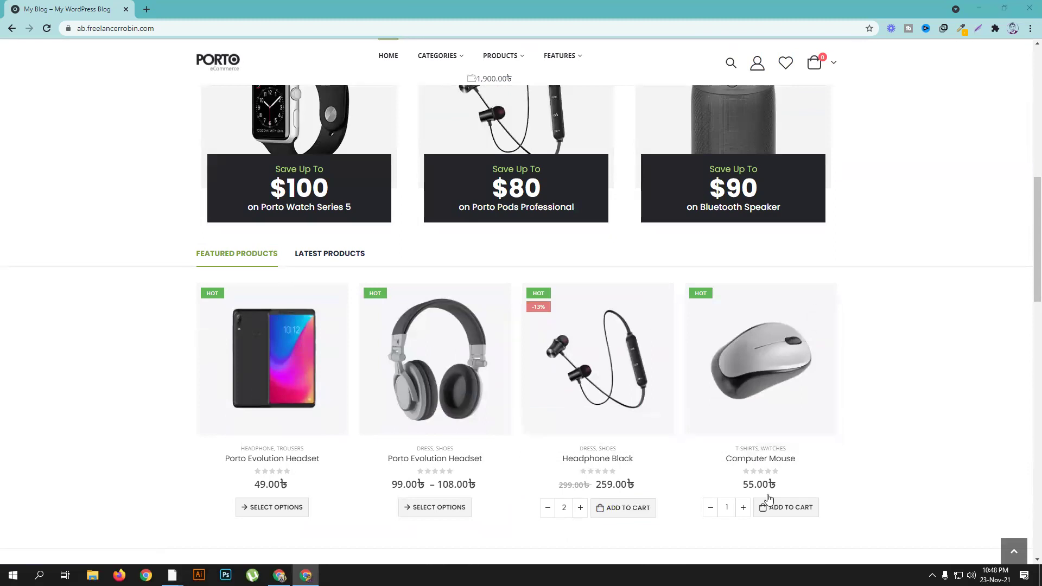
pyautogui.click(635, 509)
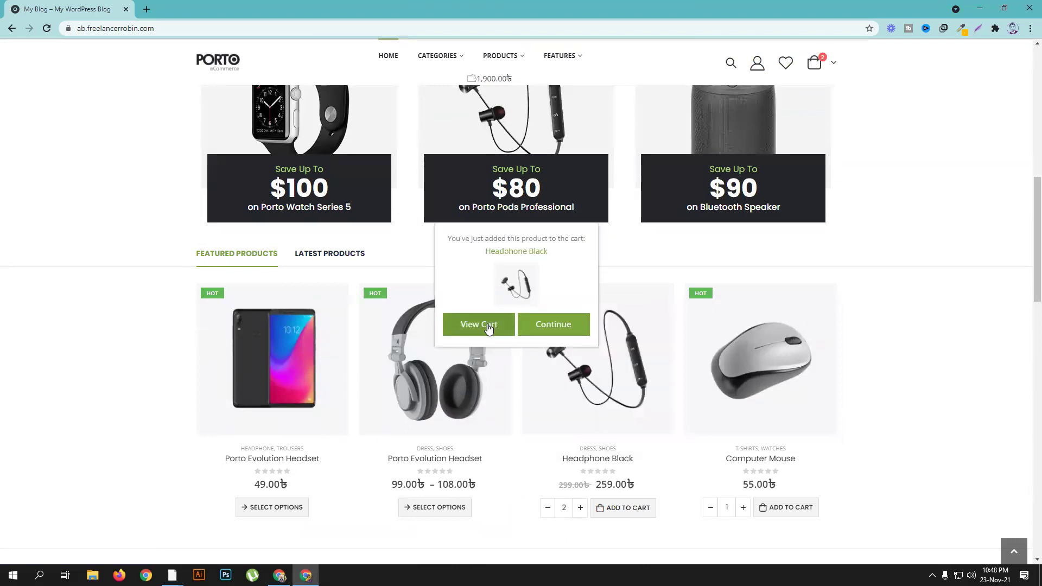
pyautogui.click(488, 326)
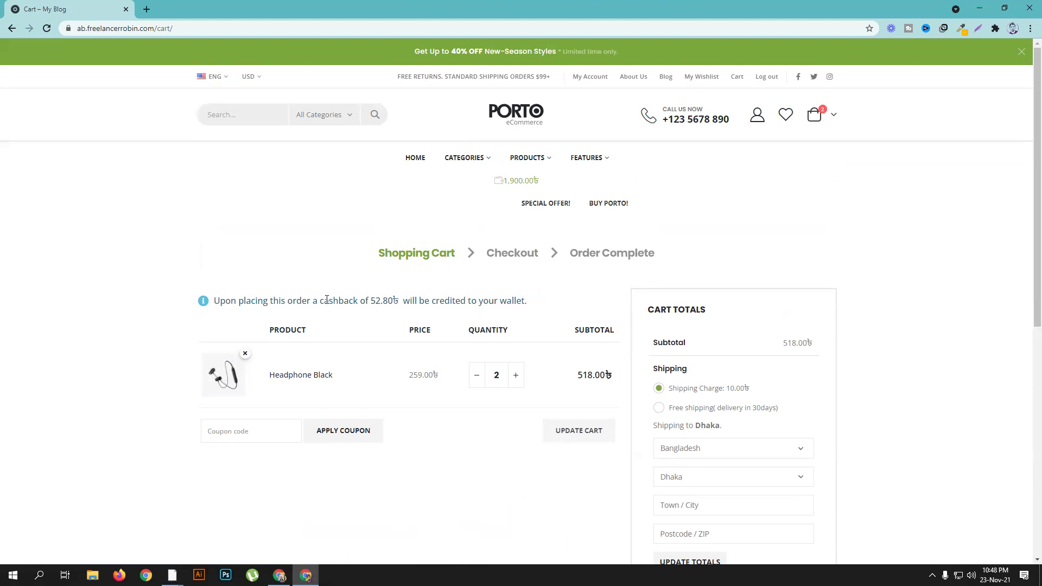
# In the admin browser window, review the cashback rule, type and amount in TeraWallet's Credit Options.
pyautogui.click(279, 575)
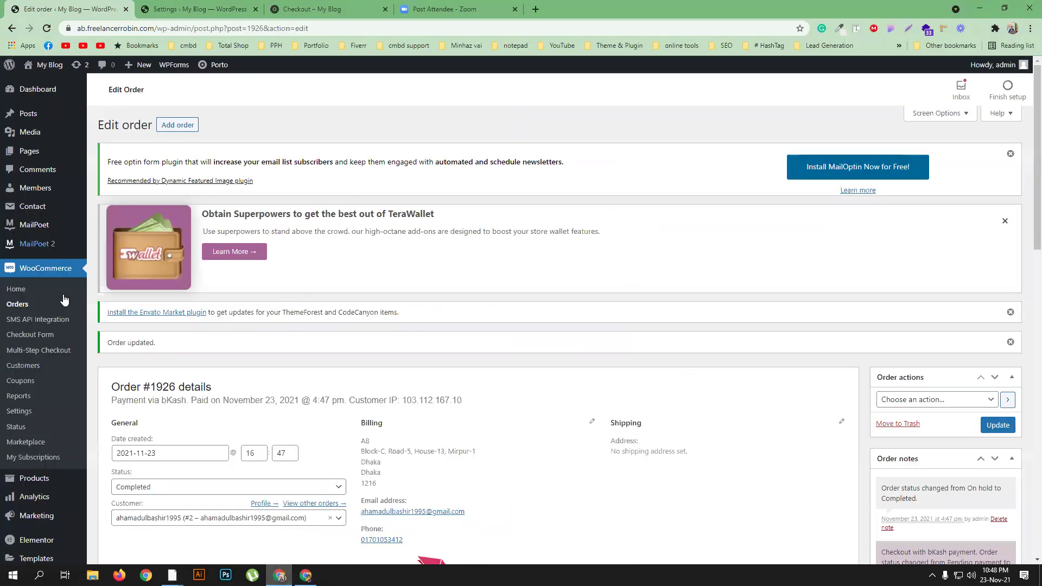
pyautogui.click(160, 5)
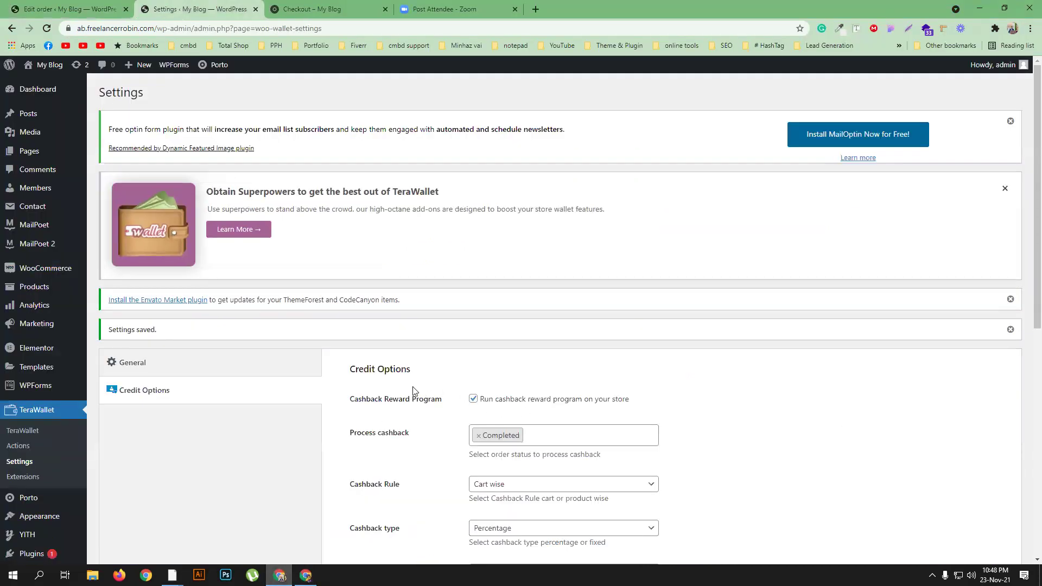
pyautogui.scroll(-2, 412, 390)
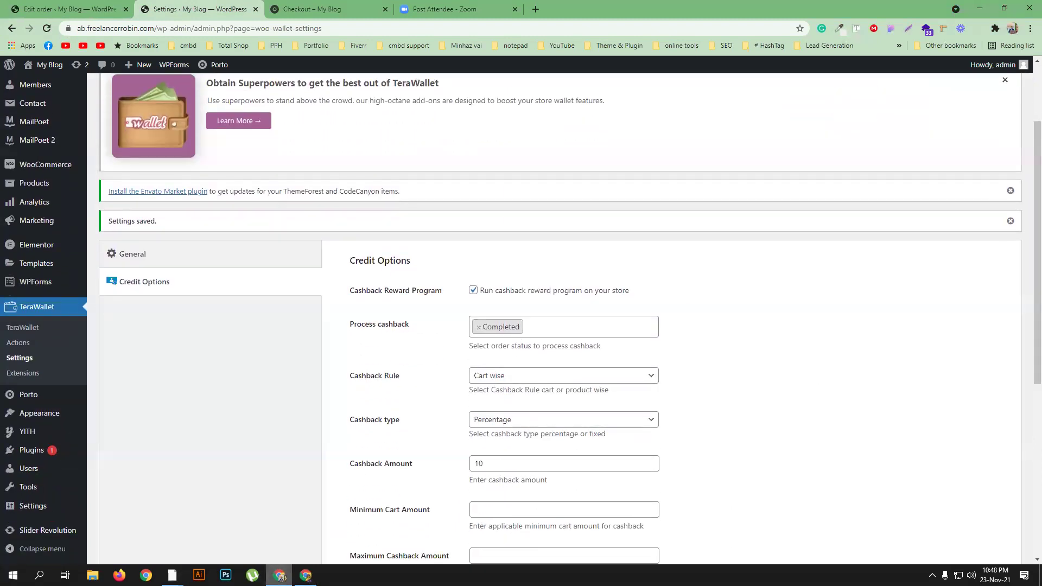
# Return to the storefront cart, proceed to checkout and continue past the billing details to the Order & Payment stage.
pyautogui.click(305, 576)
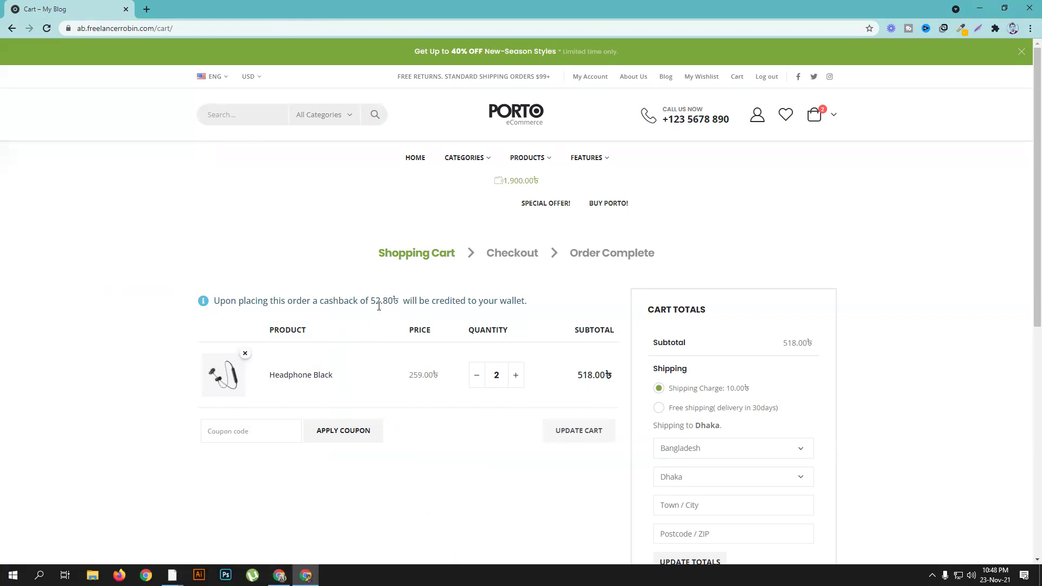
pyautogui.scroll(-5, 747, 380)
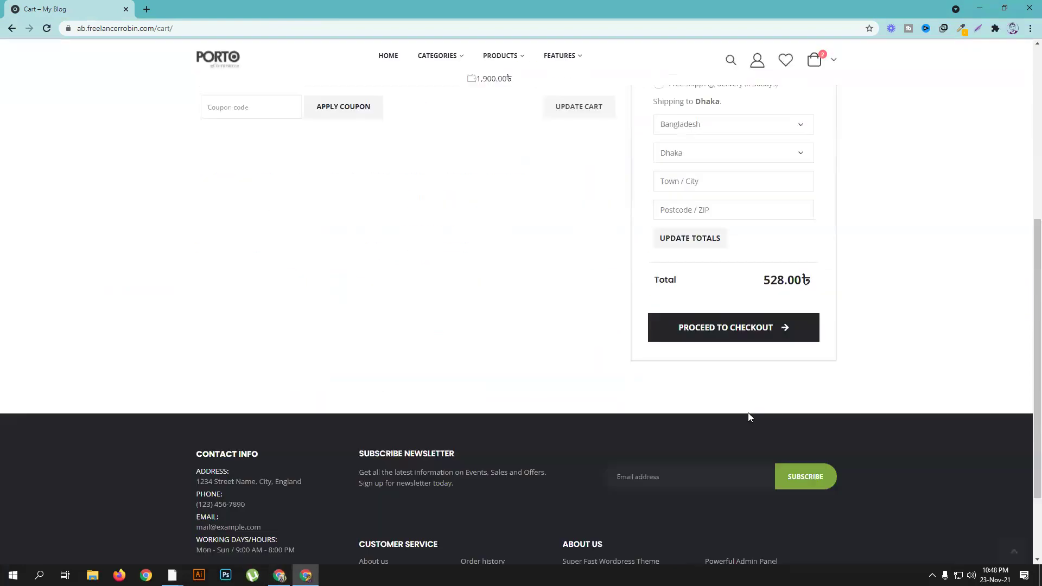
pyautogui.click(738, 328)
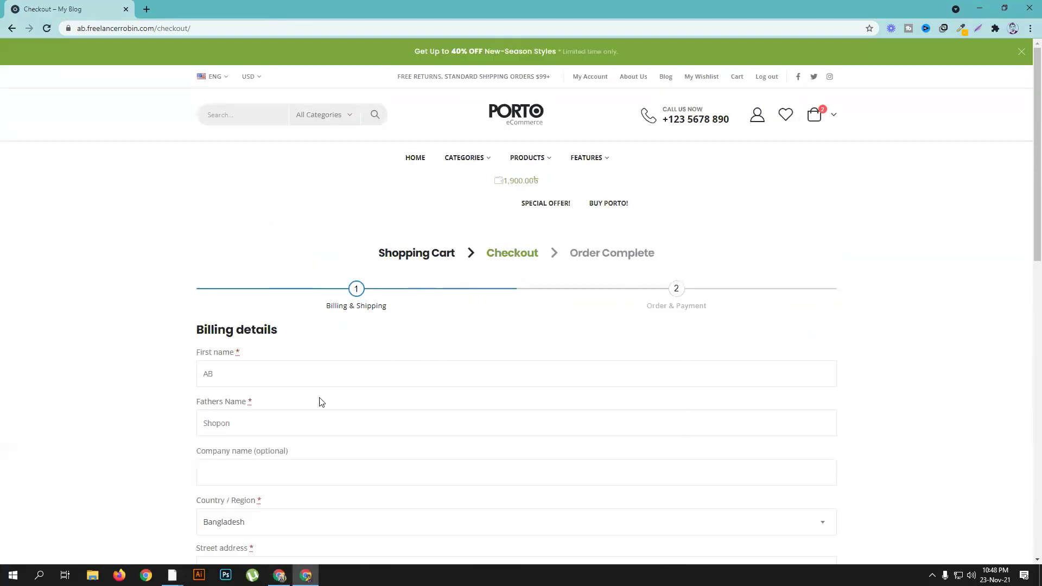
pyautogui.scroll(-3, 458, 400)
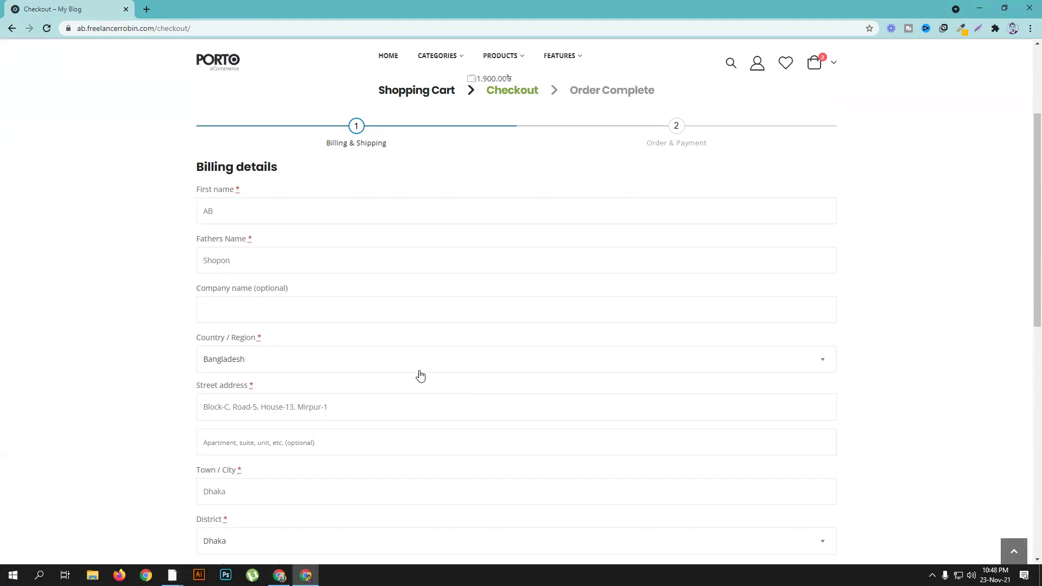
pyautogui.scroll(-7, 420, 375)
# Examine the cashback notice, order total and available payment methods on the Order & Payment stage.
pyautogui.scroll(1, 814, 462)
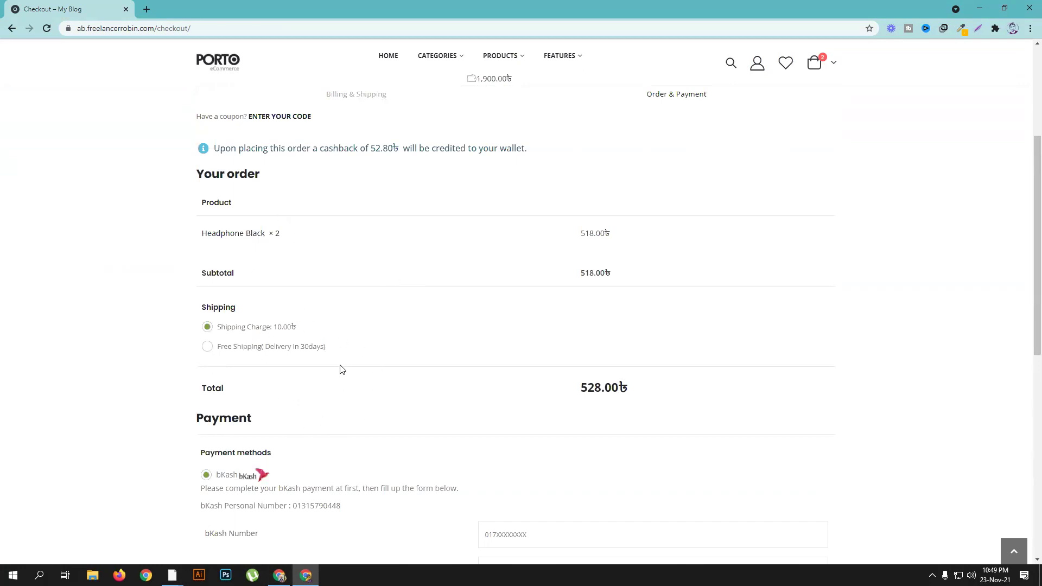
pyautogui.scroll(-1, 339, 368)
pyautogui.scroll(-2, 326, 304)
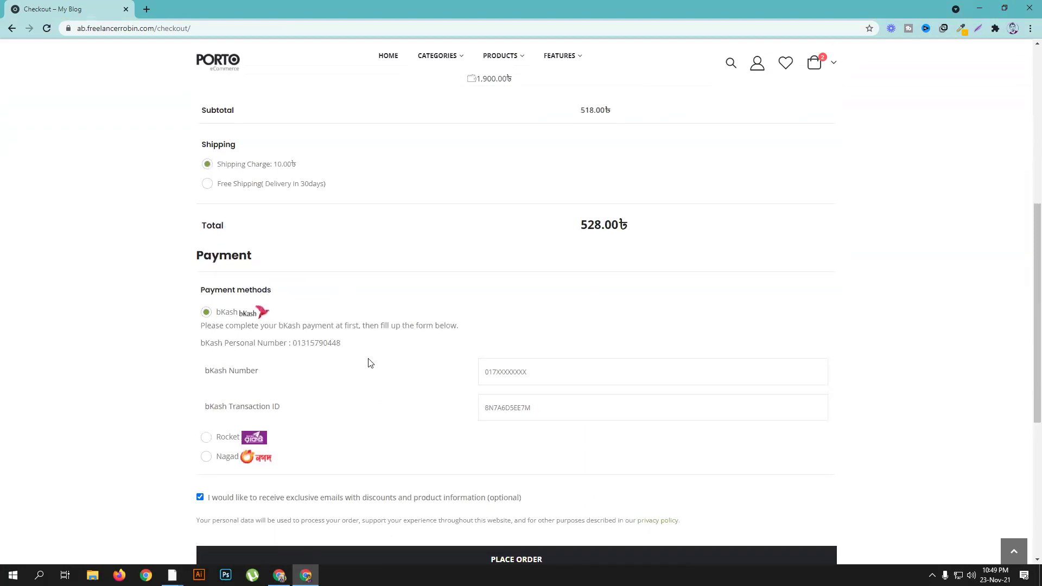
pyautogui.scroll(-1, 371, 363)
pyautogui.scroll(4, 402, 335)
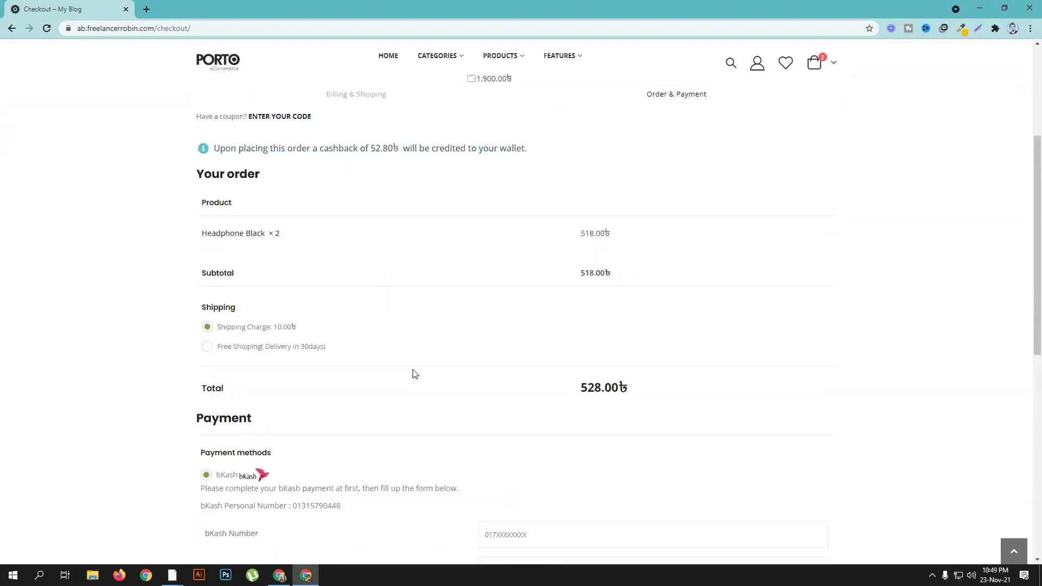
pyautogui.scroll(3, 414, 371)
pyautogui.scroll(-4, 499, 319)
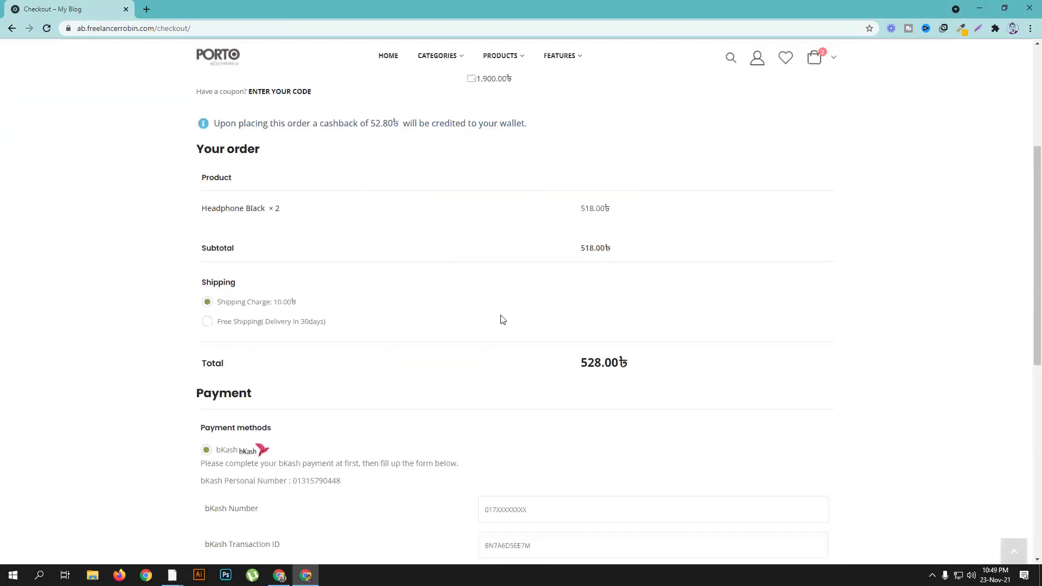
# In the admin window's TeraWallet General settings, enable auto deduct wallet balance for partial payment and save the changes.
pyautogui.click(279, 575)
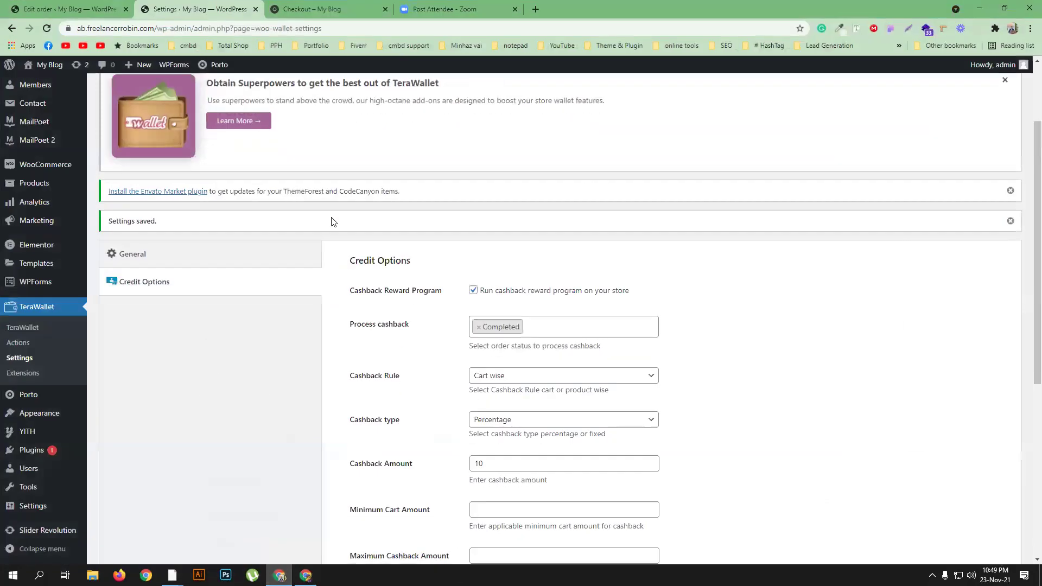
pyautogui.click(154, 257)
pyautogui.scroll(-3, 663, 398)
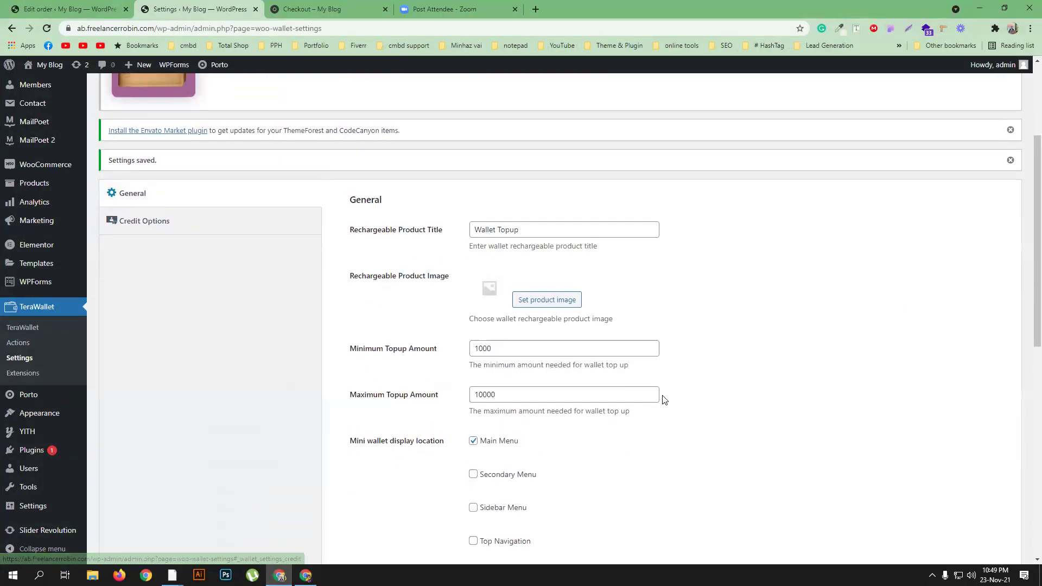
pyautogui.scroll(-5, 661, 399)
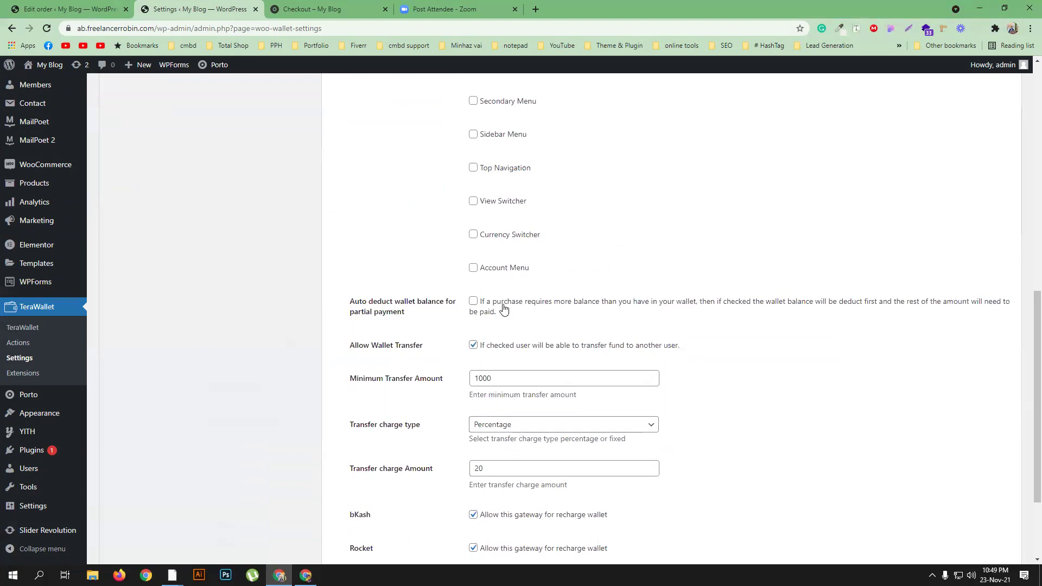
pyautogui.click(473, 301)
pyautogui.scroll(-3, 597, 331)
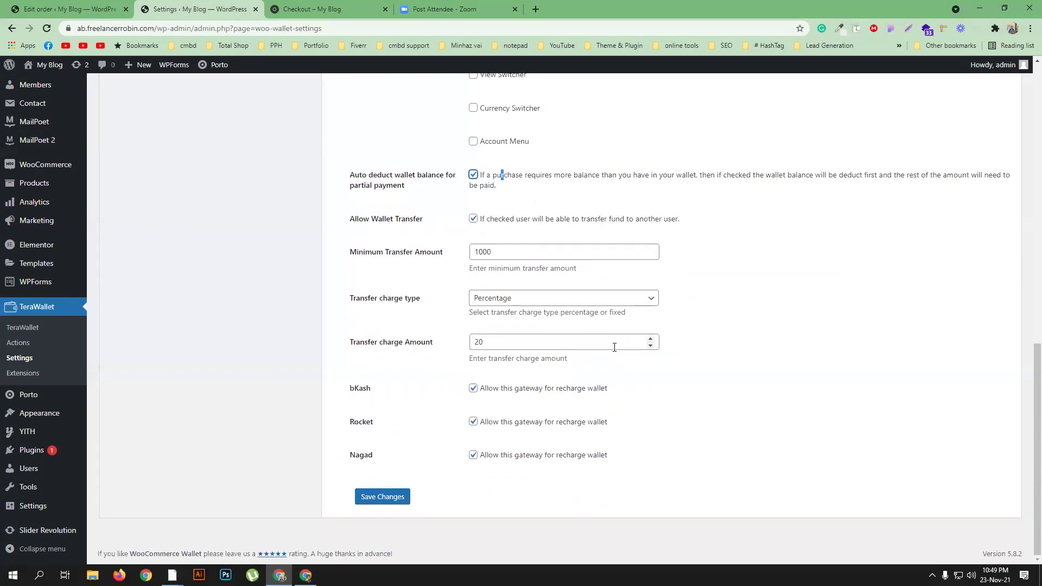
pyautogui.click(383, 497)
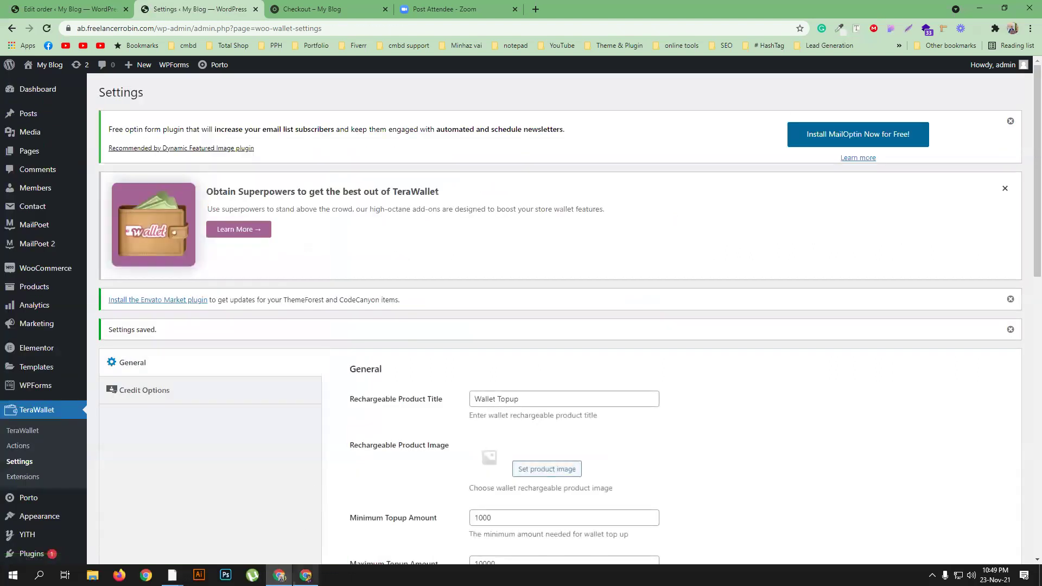
# Reload the storefront checkout page and continue past the billing details to the Order & Payment stage again.
pyautogui.click(306, 575)
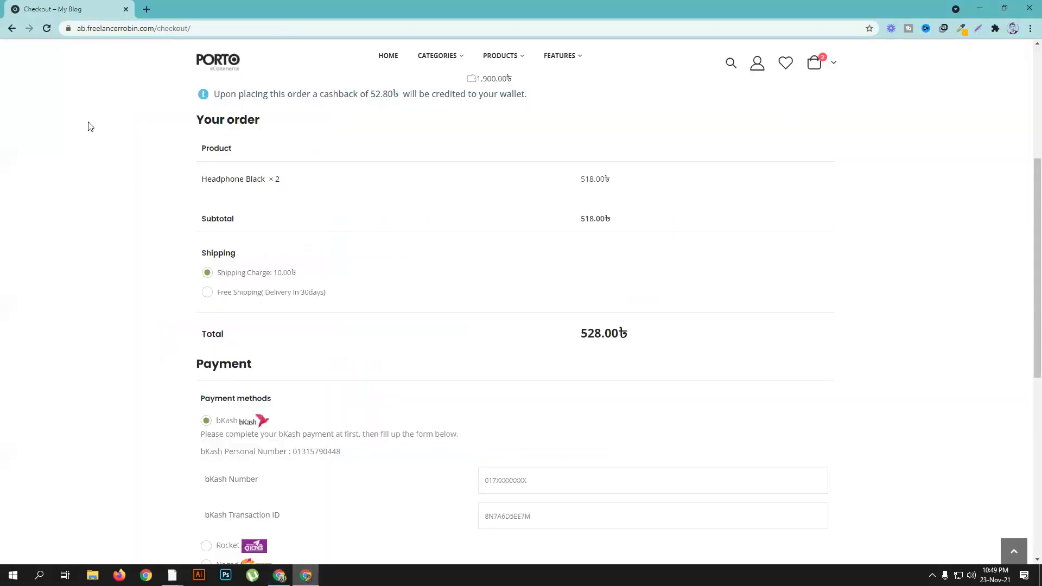
pyautogui.click(46, 29)
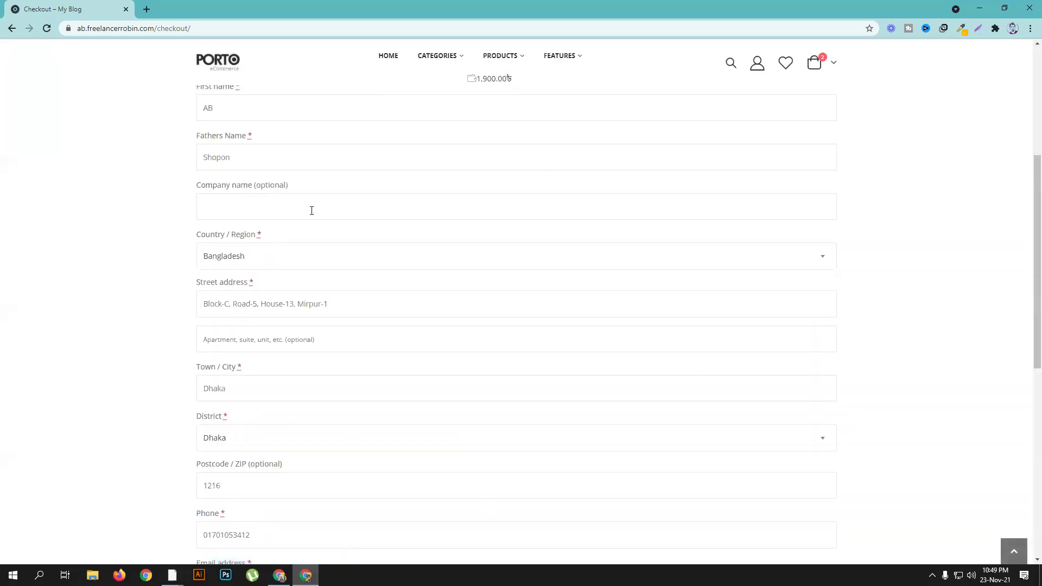
pyautogui.scroll(-7, 704, 375)
pyautogui.click(820, 302)
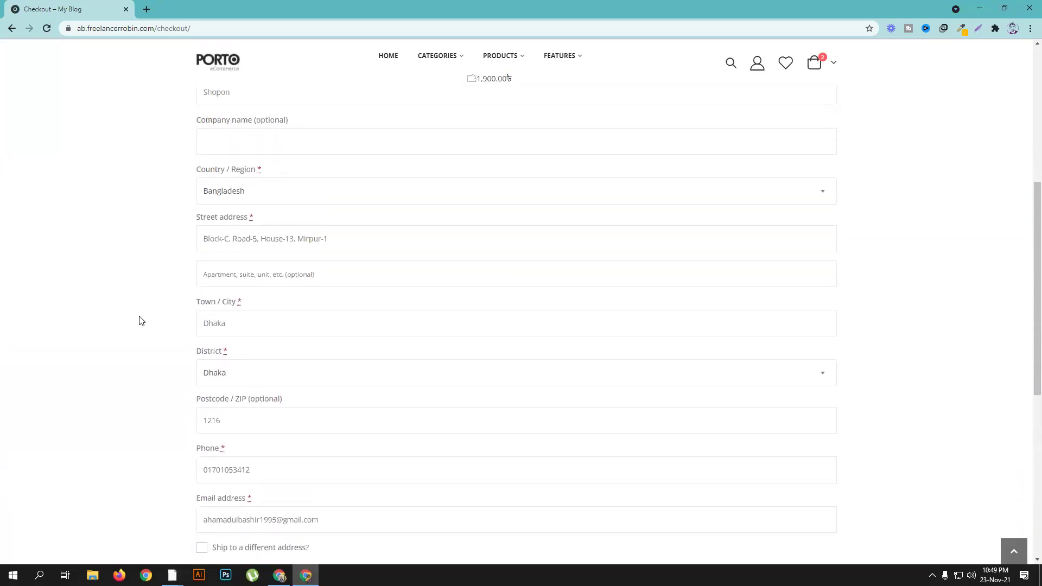
# Check the reloaded order summary and payment methods for a wallet payment or deduction option.
pyautogui.scroll(-1, 140, 321)
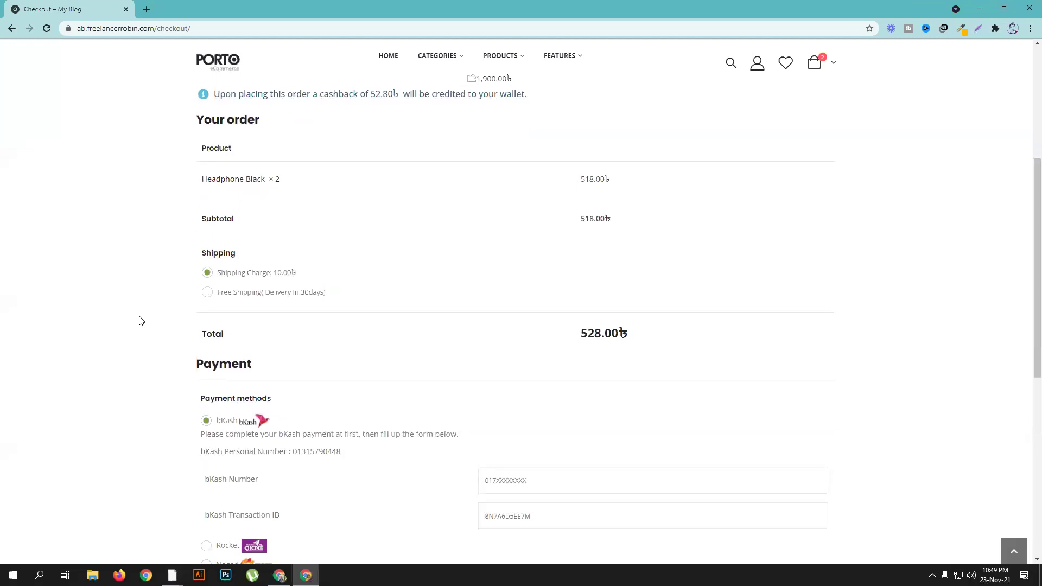
pyautogui.scroll(-2, 140, 321)
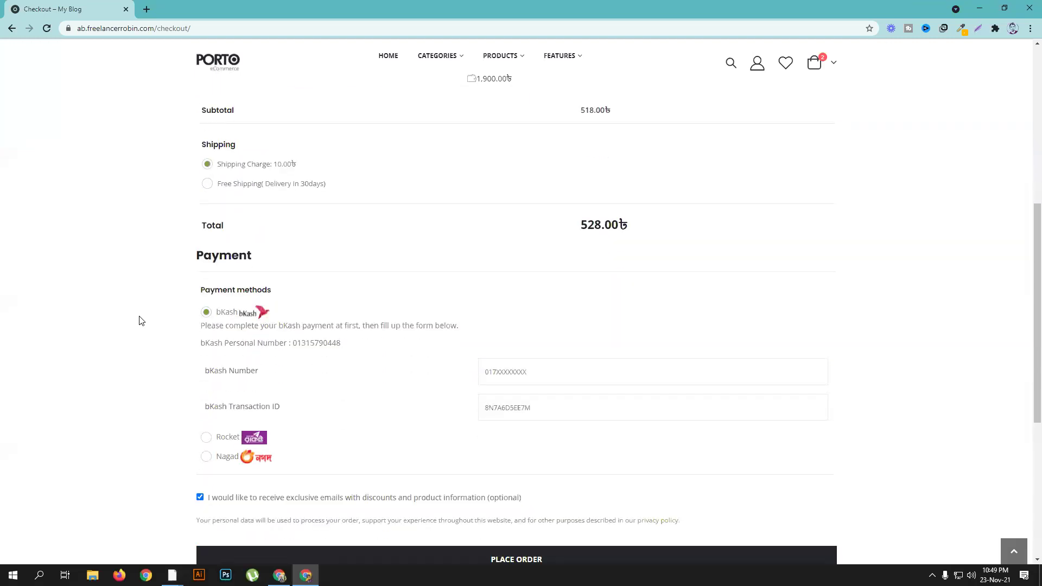
pyautogui.scroll(3, 140, 321)
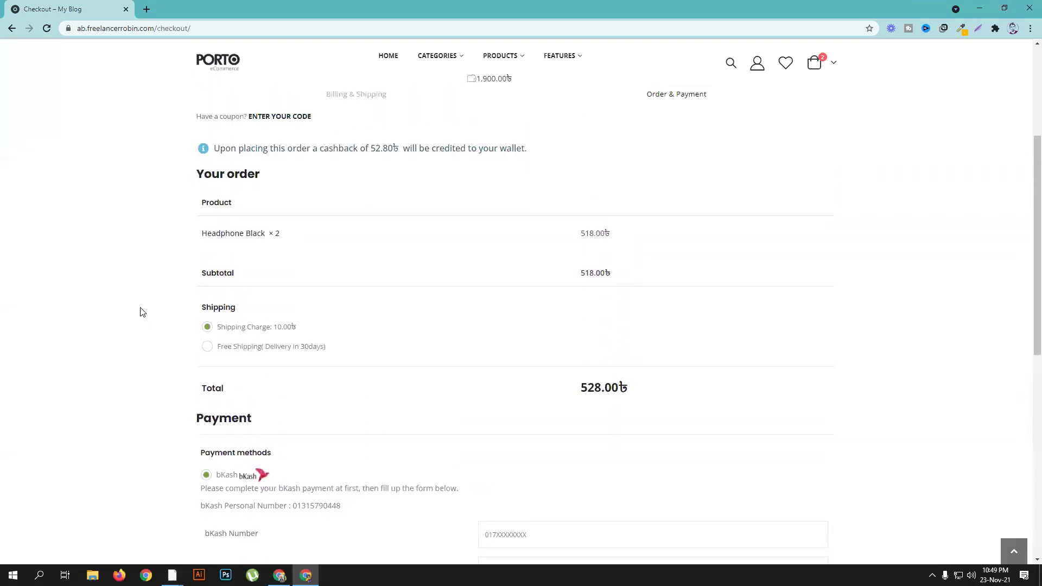
pyautogui.scroll(2, 141, 311)
pyautogui.scroll(-3, 144, 311)
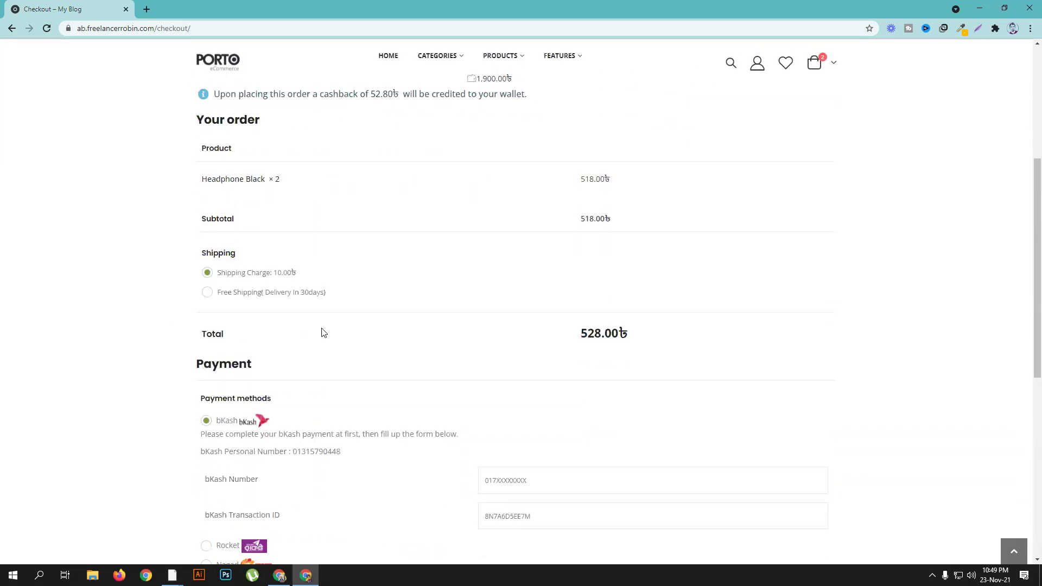
pyautogui.scroll(3, 309, 349)
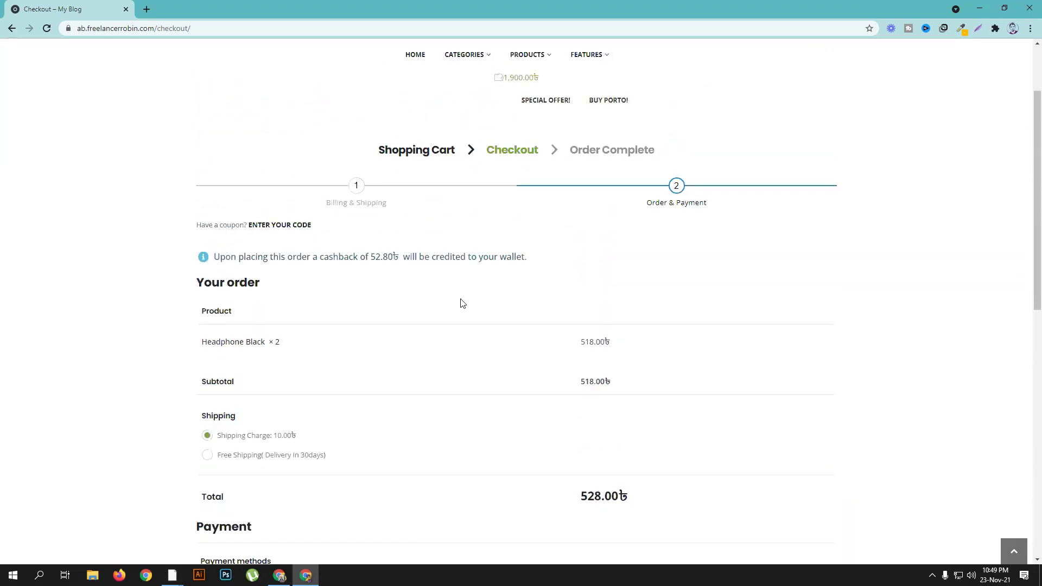
# Try to place the Headphone Black order with bKash selected, leaving the bKash number and transaction ID empty.
pyautogui.scroll(-8, 461, 270)
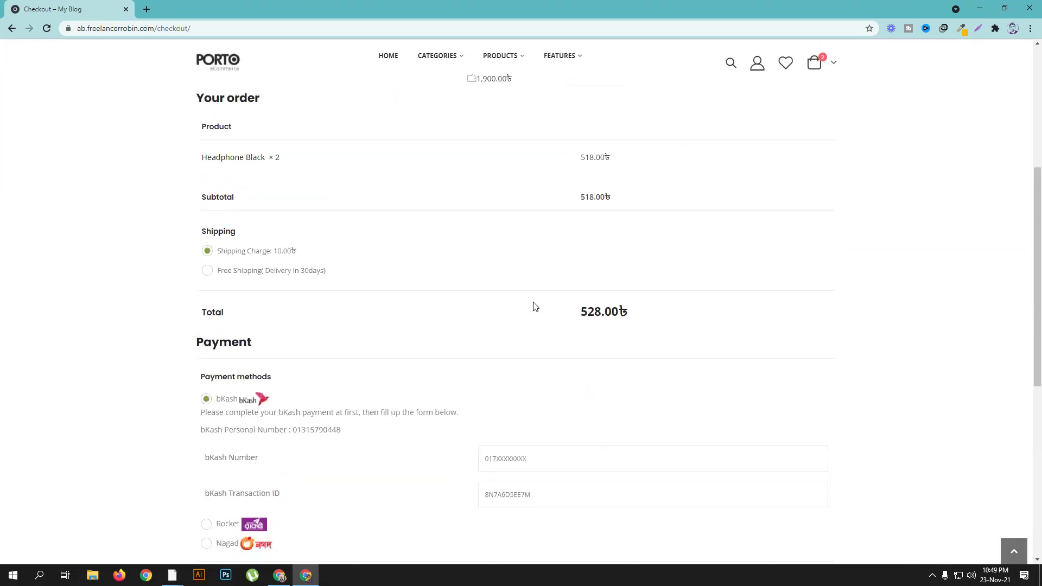
pyautogui.click(540, 396)
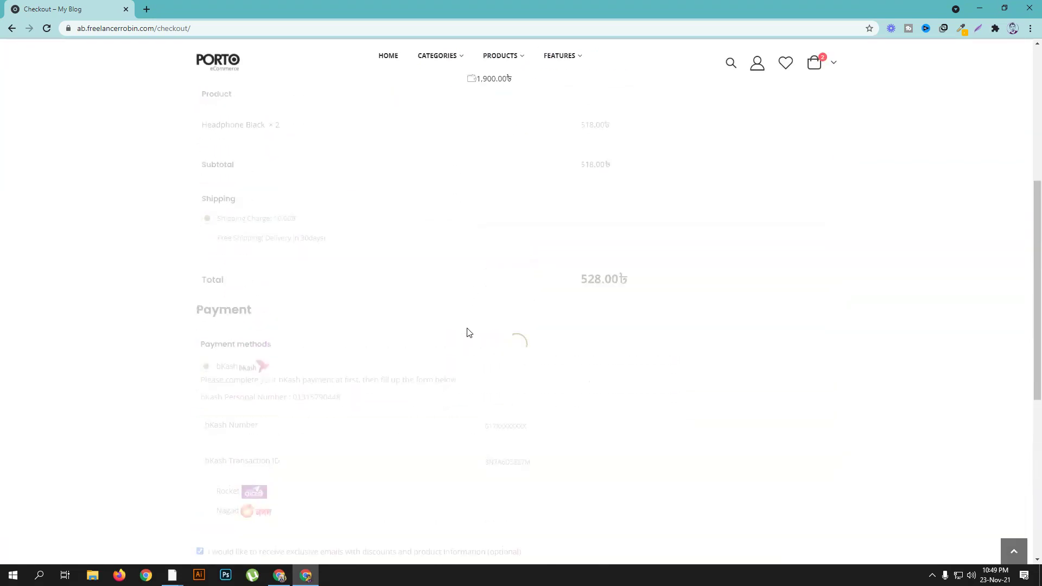
pyautogui.scroll(-4, 466, 331)
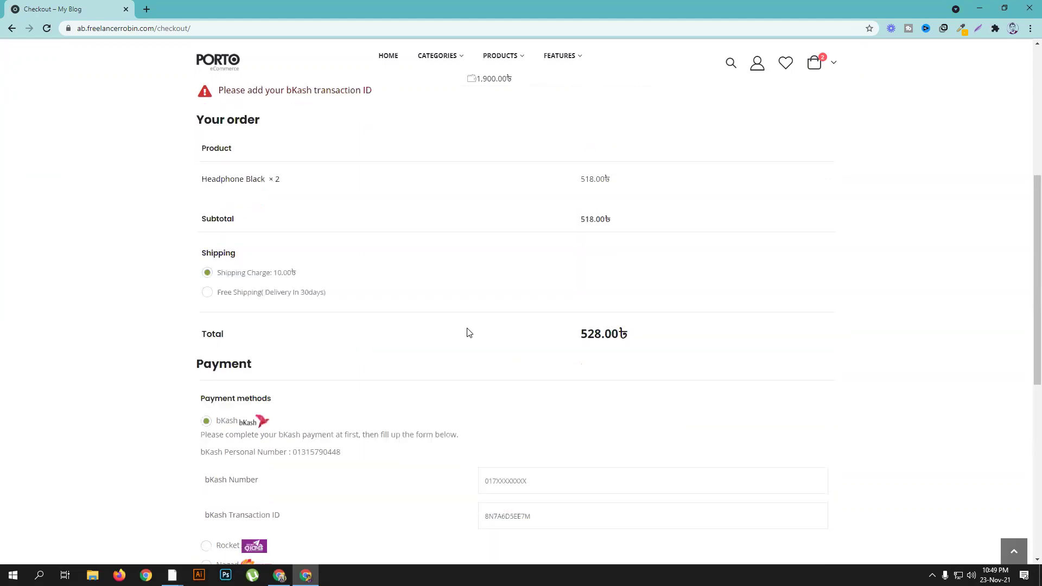
# Fill in the bKash number and transaction ID at checkout and place the Headphone Black order.
pyautogui.click(508, 302)
pyautogui.click(507, 320)
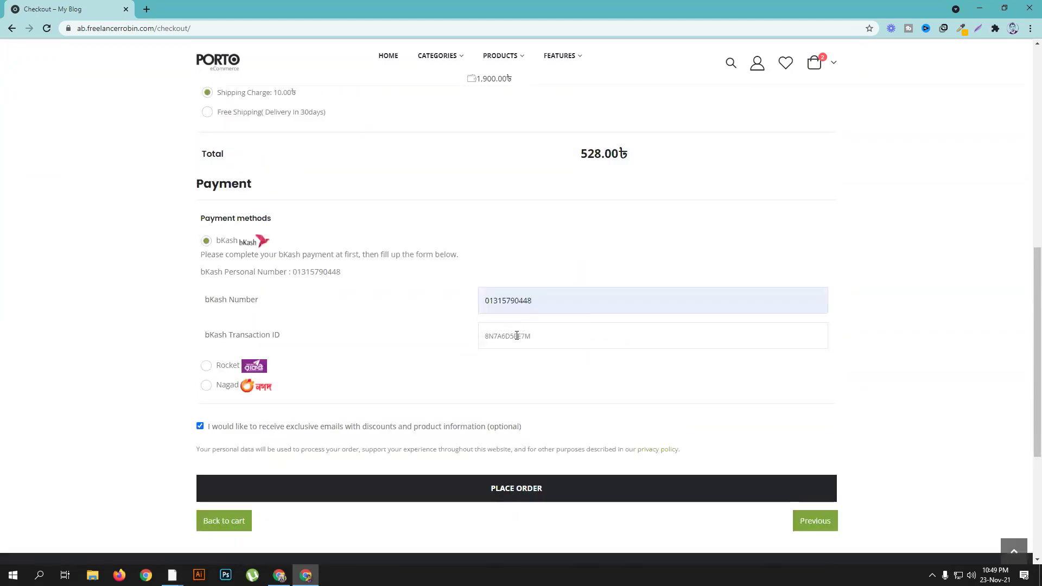
pyautogui.click(515, 336)
pyautogui.click(516, 364)
pyautogui.click(509, 480)
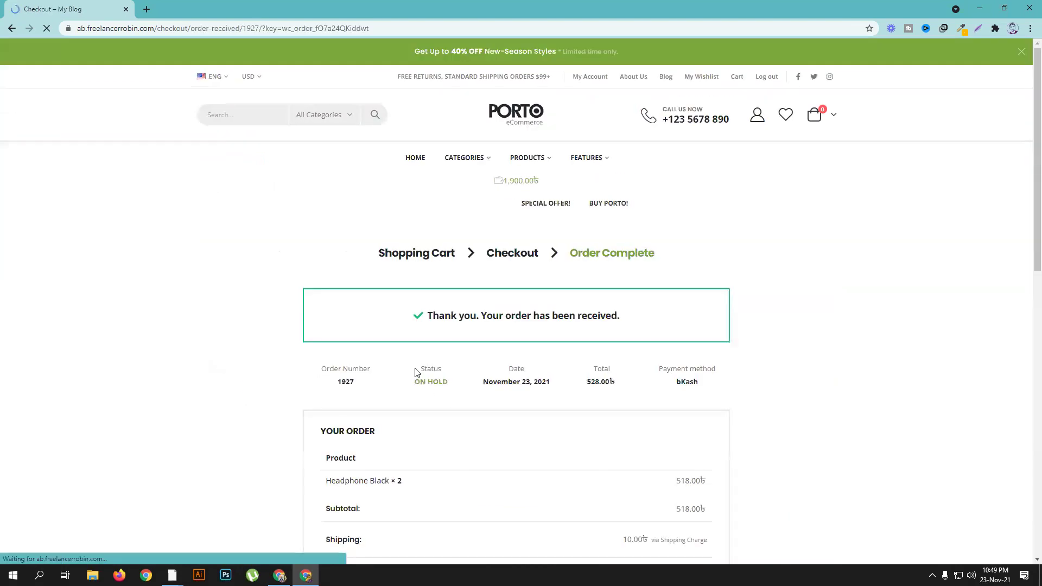
pyautogui.scroll(-4, 356, 478)
# In the admin window's WooCommerce orders, open the newest on-hold order, set its status to Completed and update it.
pyautogui.hotkey('alt', 'Tab')
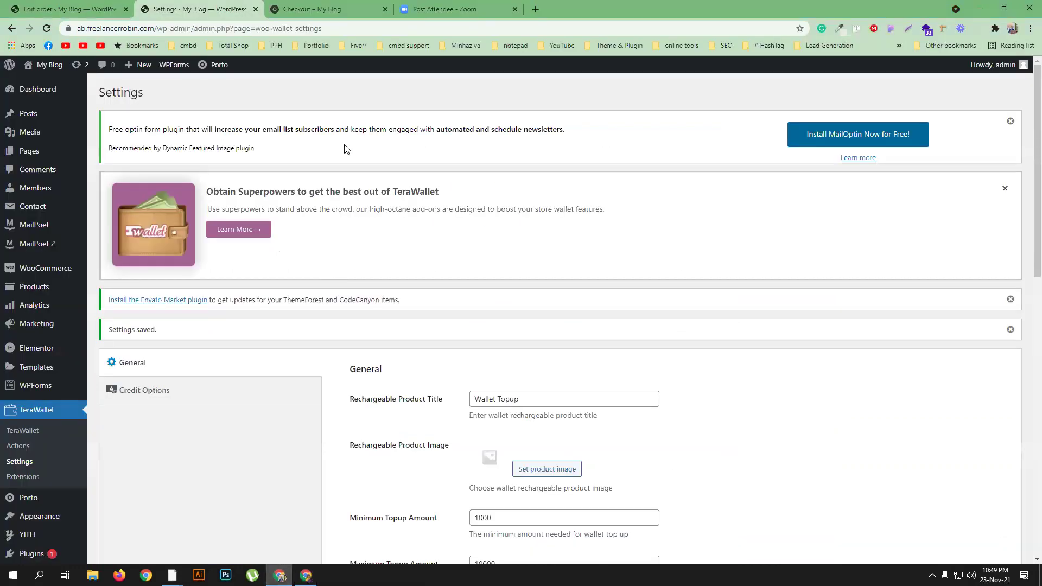
pyautogui.click(99, 7)
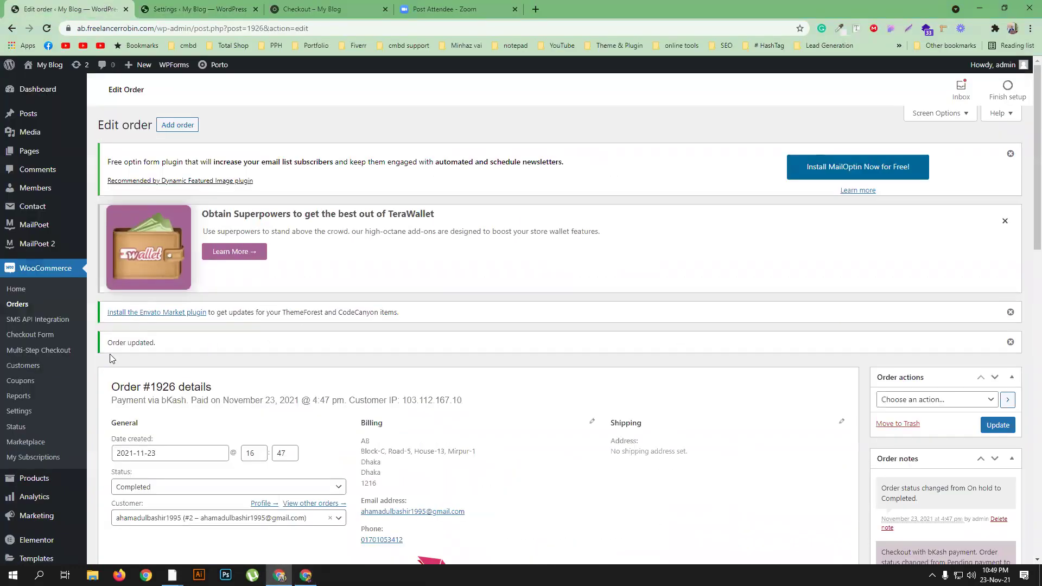
pyautogui.click(19, 304)
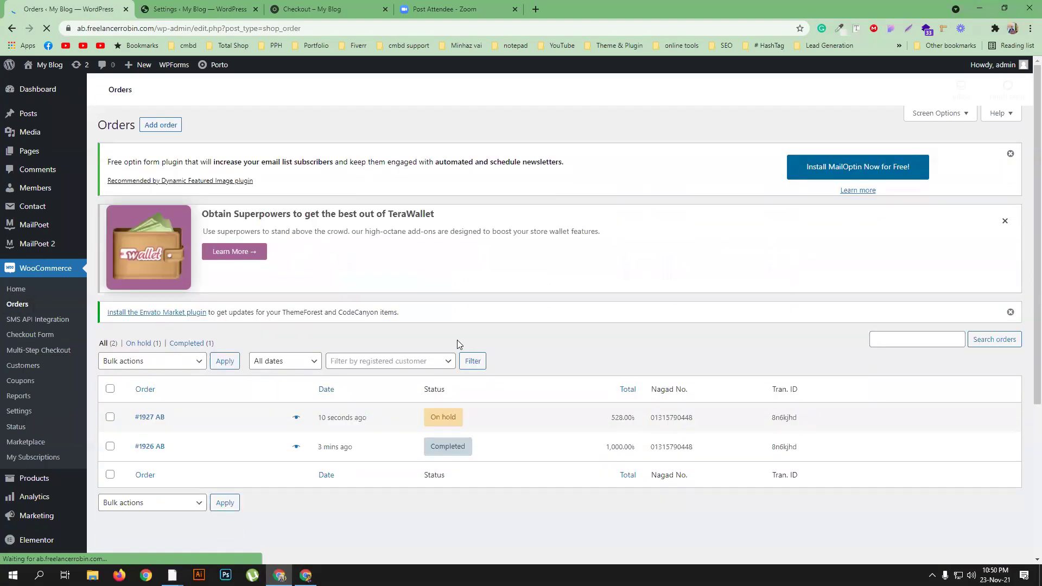
pyautogui.click(256, 419)
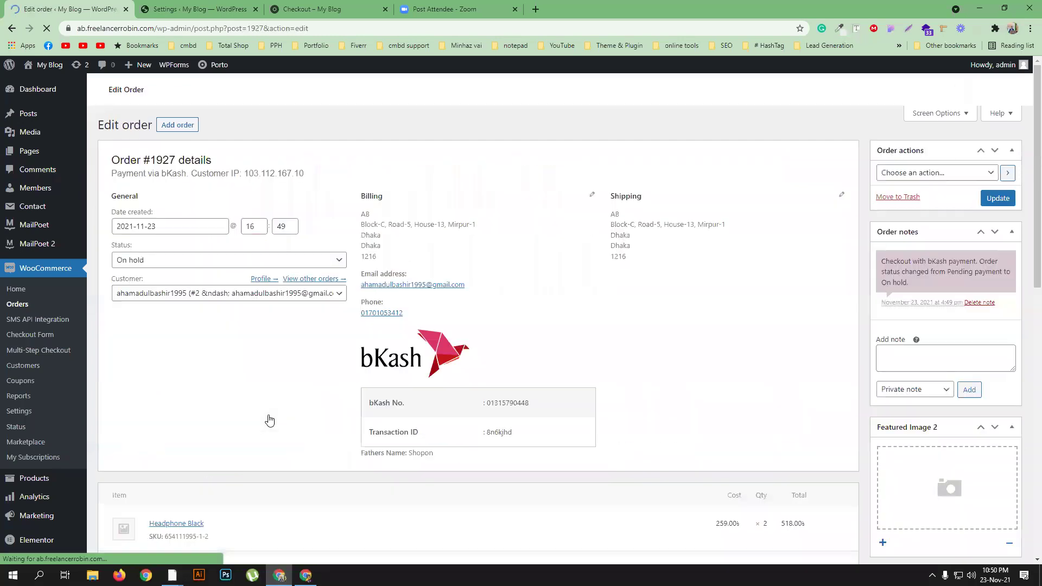
pyautogui.click(203, 456)
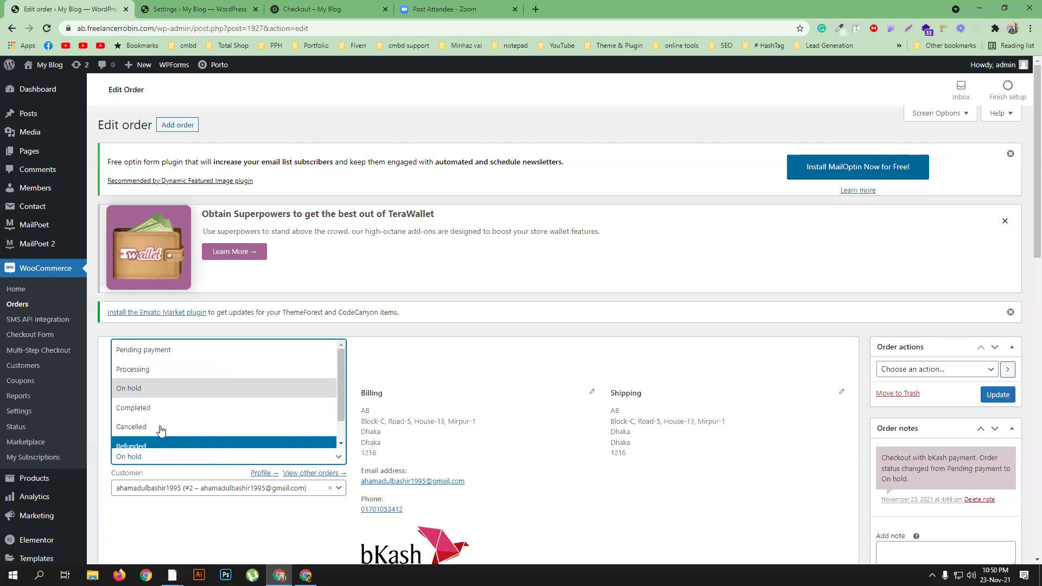
pyautogui.click(158, 405)
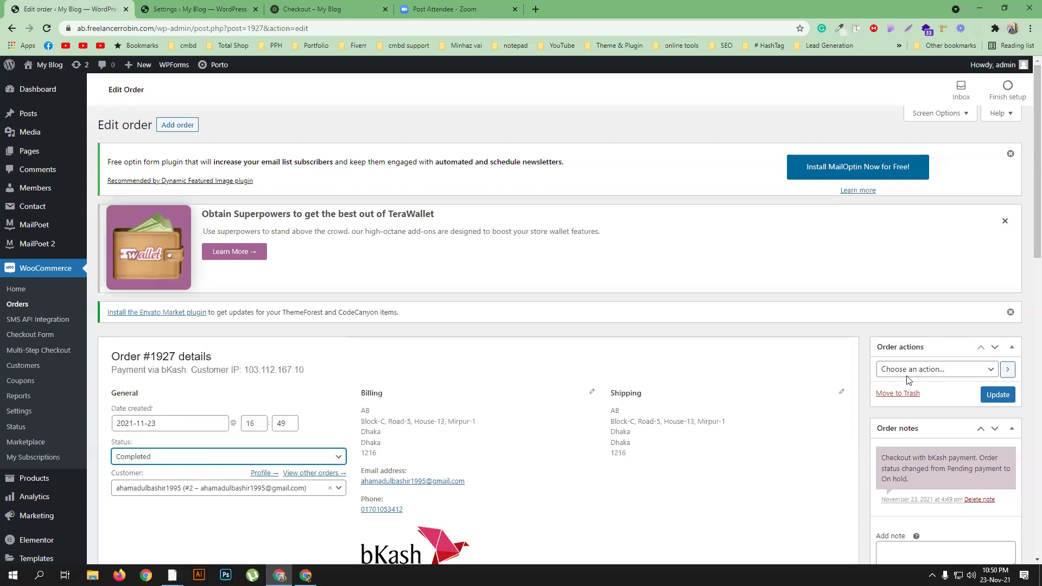
pyautogui.click(997, 394)
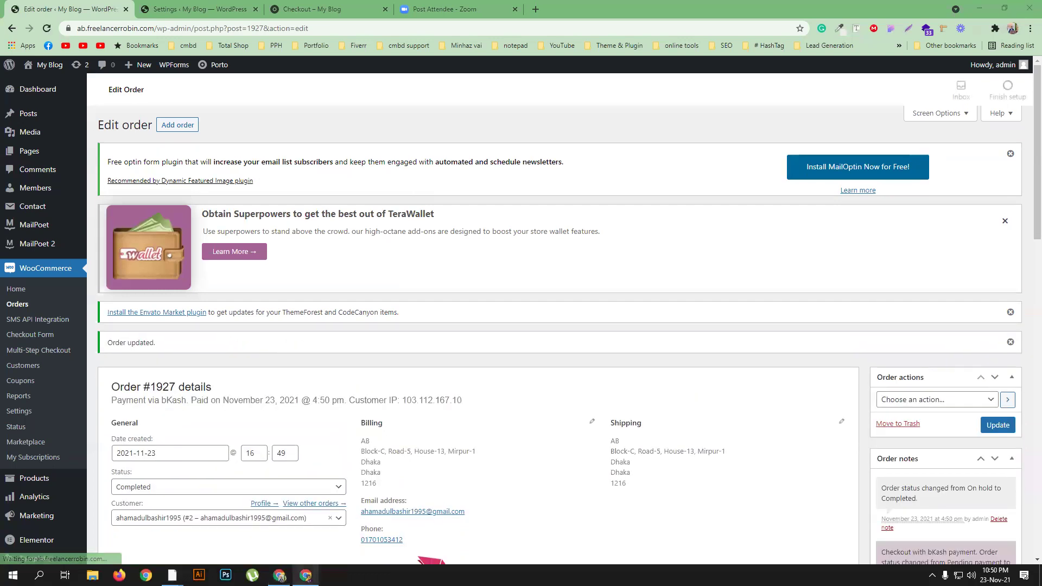
# Switch to the storefront account's My Wallet page and check the balance for the completed order's cashback.
pyautogui.hotkey('alt', 'Tab')
pyautogui.scroll(4, 524, 256)
pyautogui.click(759, 115)
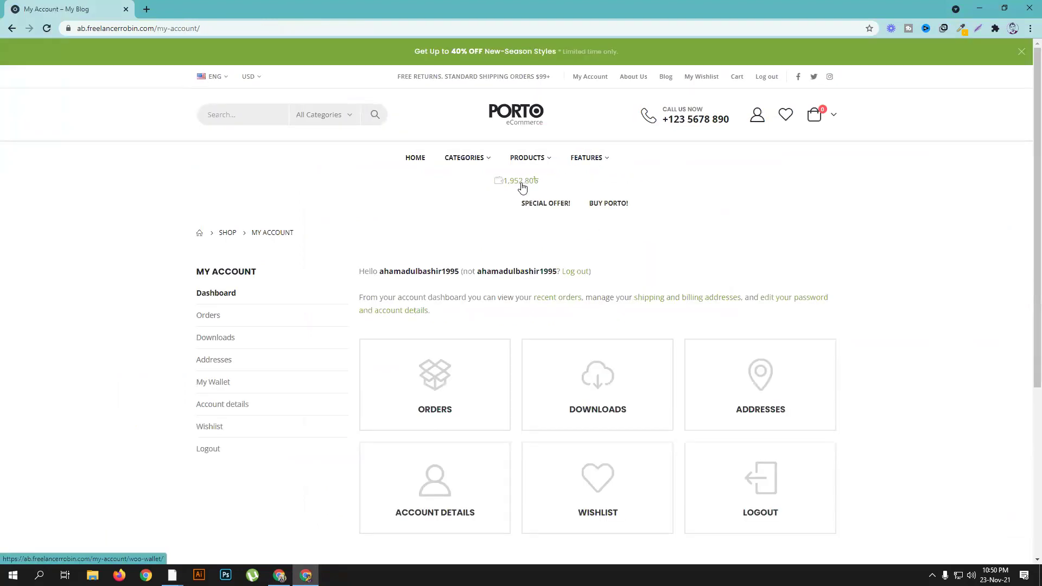
pyautogui.click(790, 384)
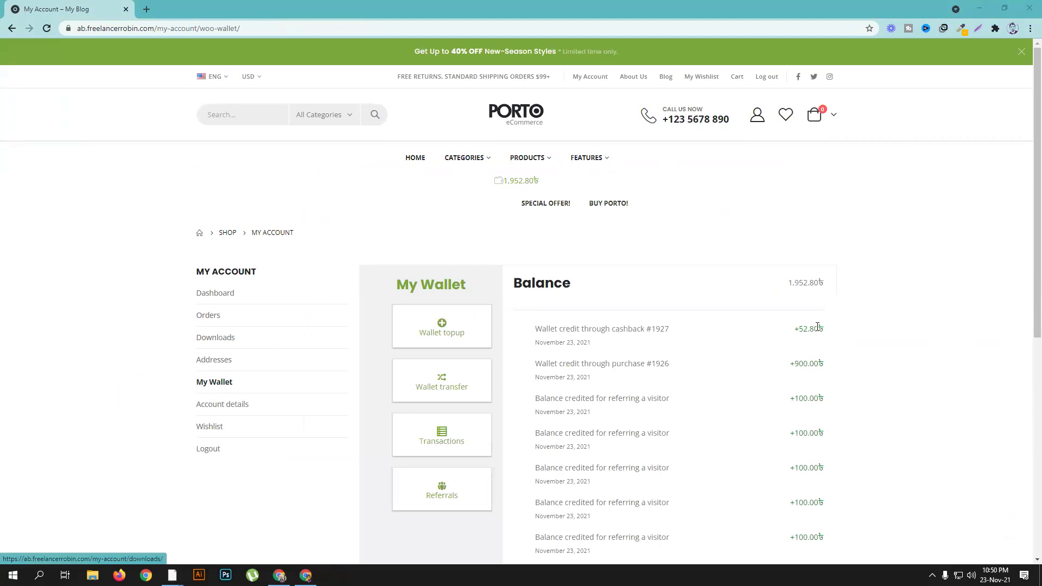
# In the admin window's TeraWallet user list, credit 1000 to the third listed user's wallet and save the changes.
pyautogui.moveTo(279, 577)
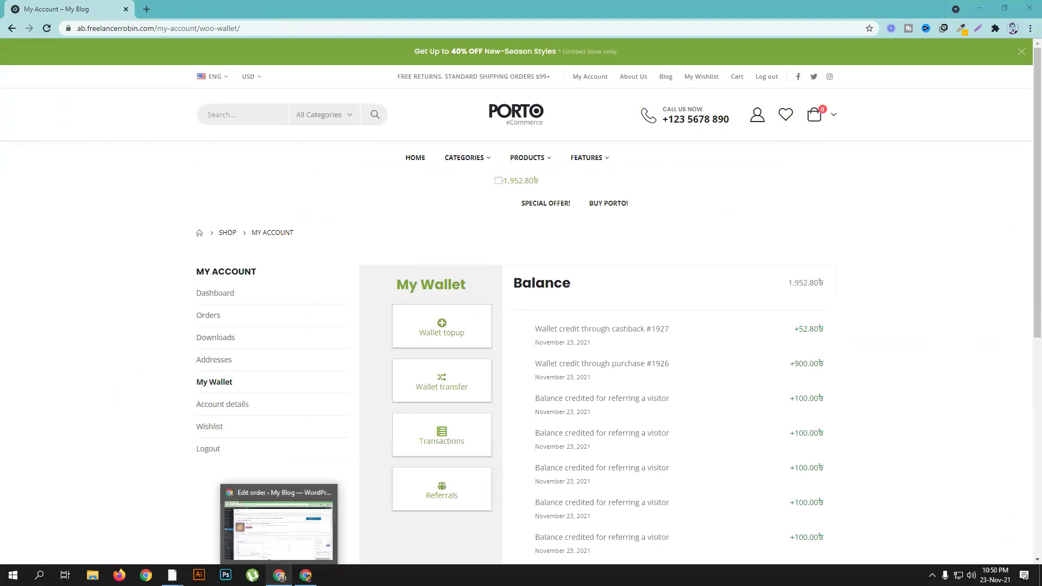
pyautogui.click(279, 543)
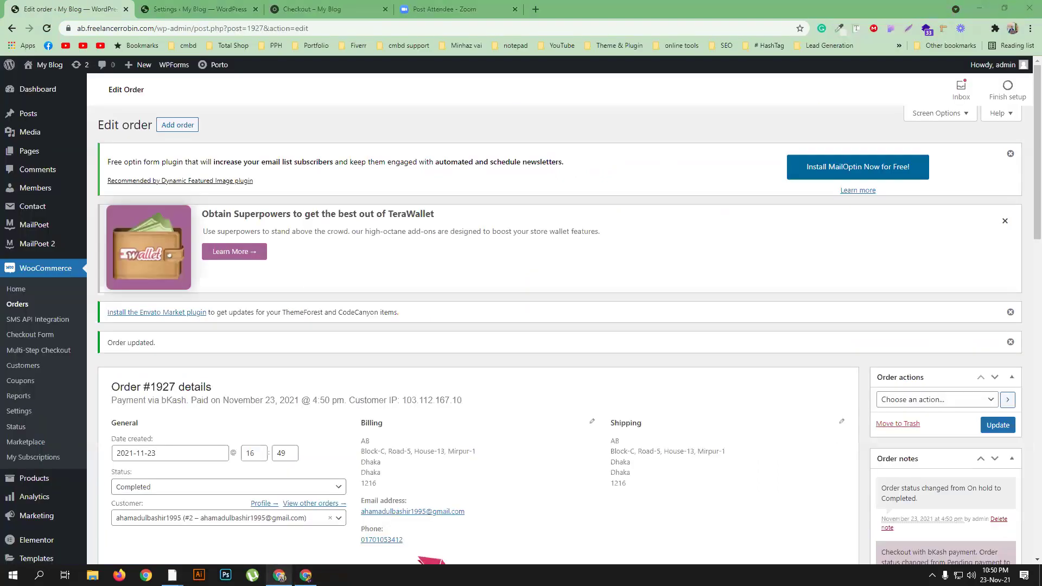
pyautogui.click(220, 7)
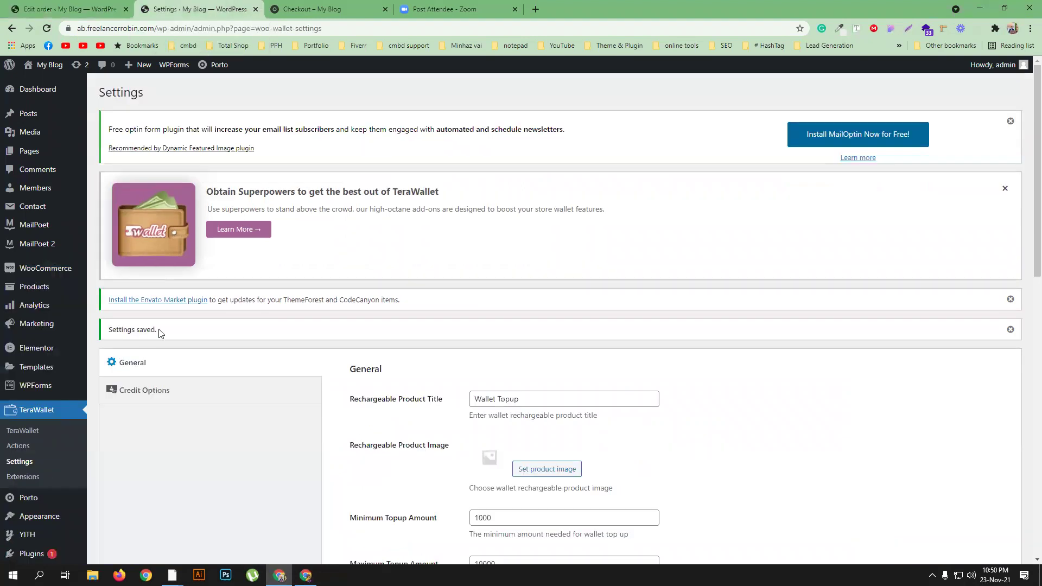
pyautogui.click(26, 437)
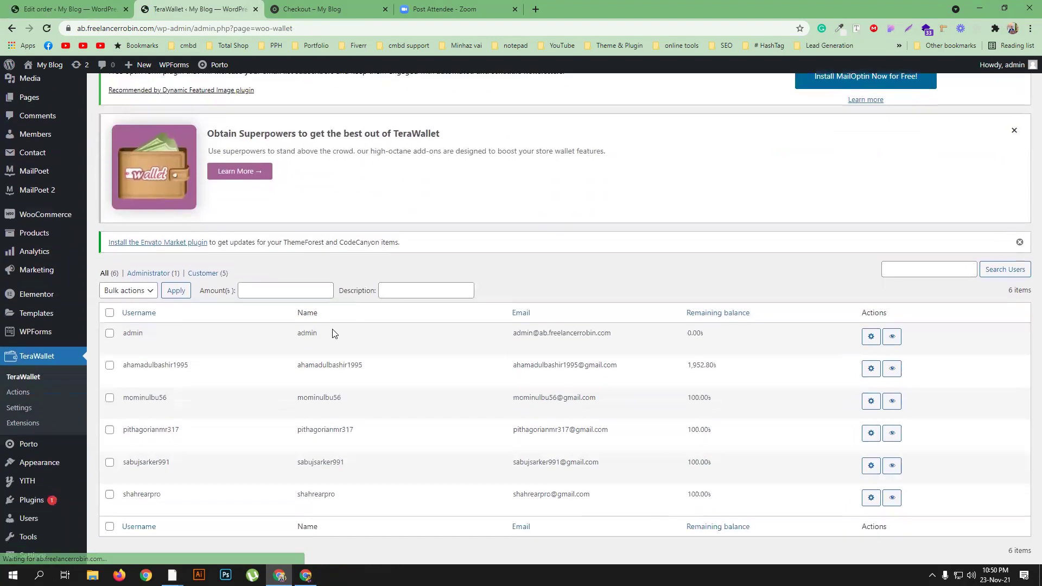
pyautogui.scroll(-1, 194, 334)
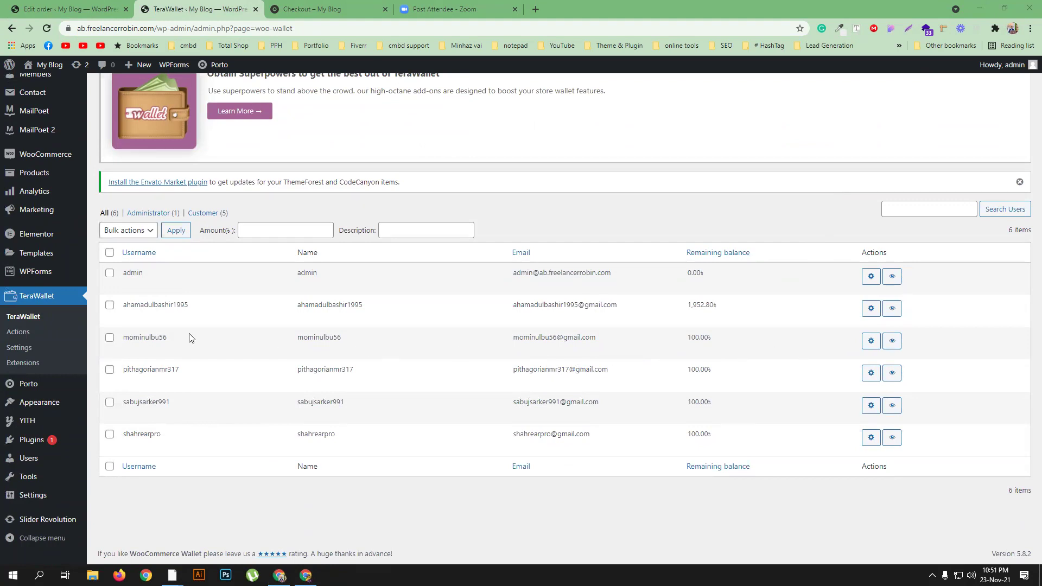
pyautogui.click(871, 341)
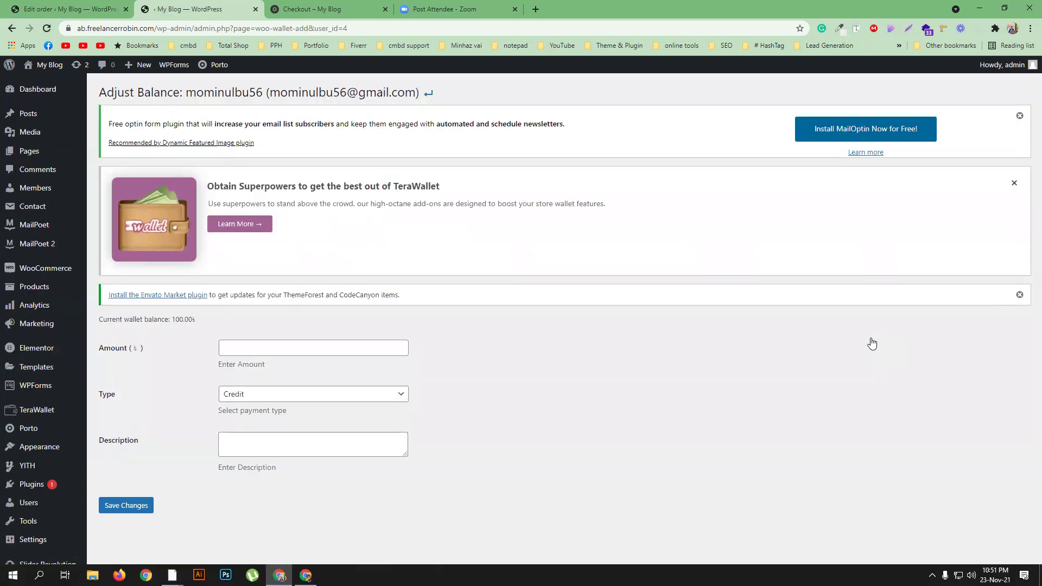
pyautogui.click(245, 346)
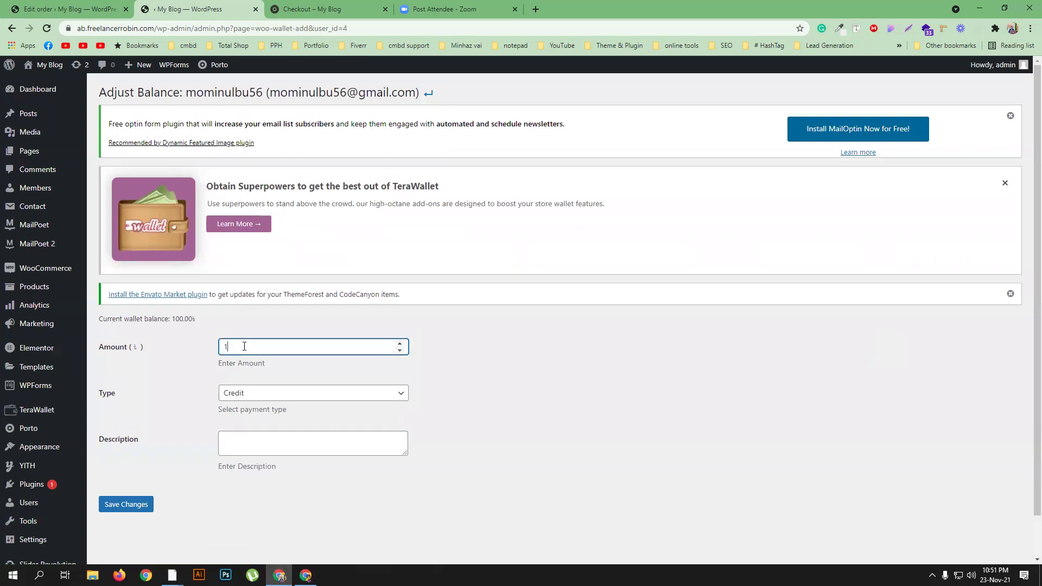
pyautogui.write('000')
pyautogui.click(148, 505)
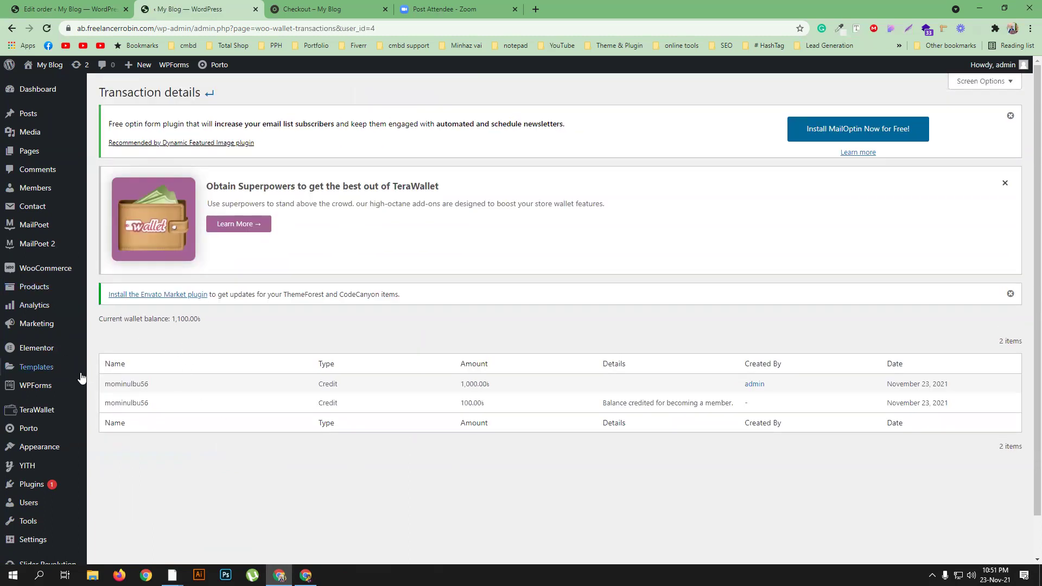
# Return to the TeraWallet user list and copy the email address of the second-to-last user.
pyautogui.moveTo(37, 409)
pyautogui.click(114, 412)
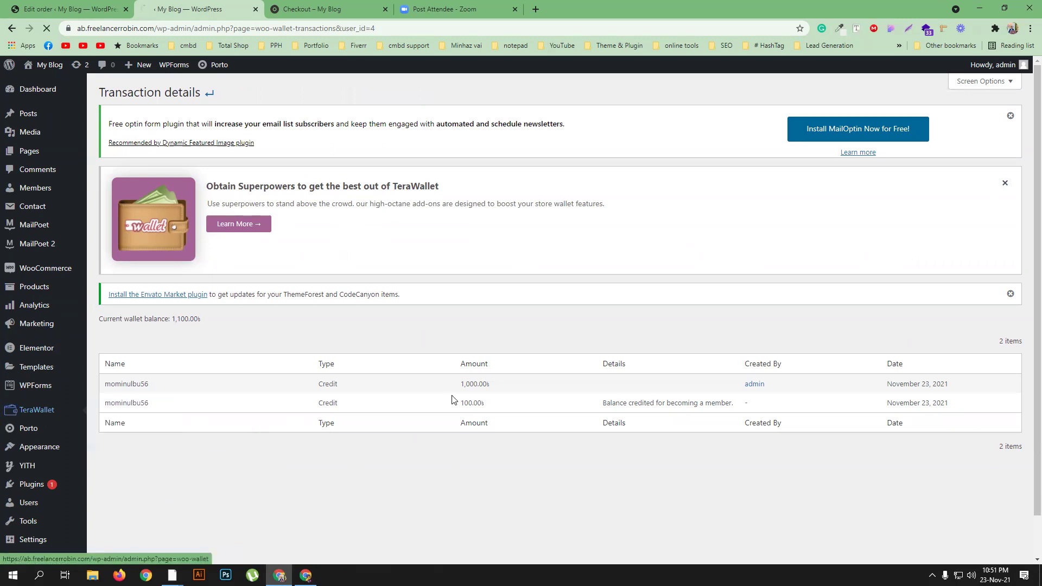
pyautogui.scroll(-2, 489, 400)
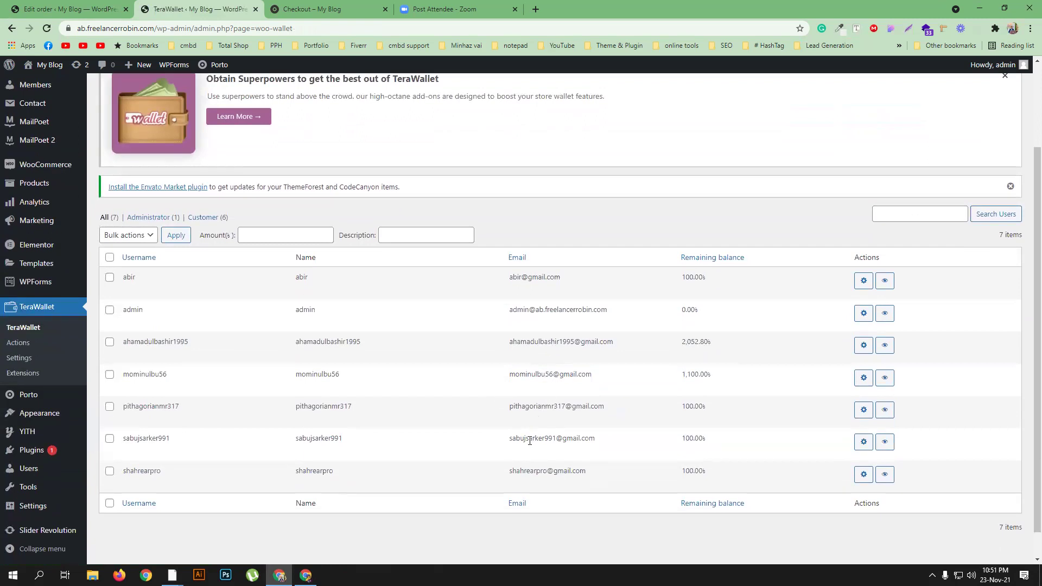
pyautogui.tripleClick(530, 440)
pyautogui.rightClick(536, 446)
pyautogui.click(540, 452)
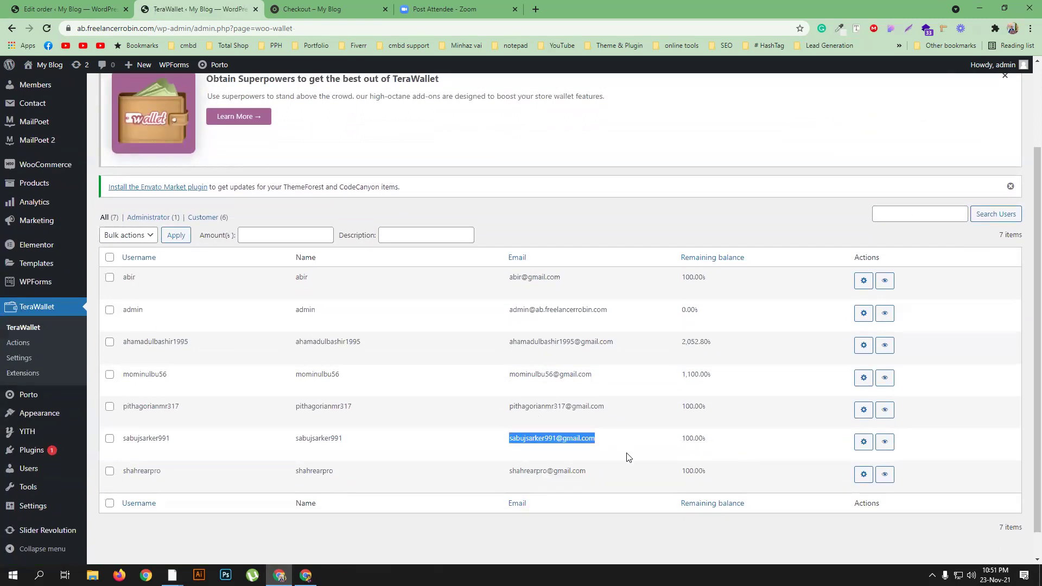
pyautogui.click(211, 442)
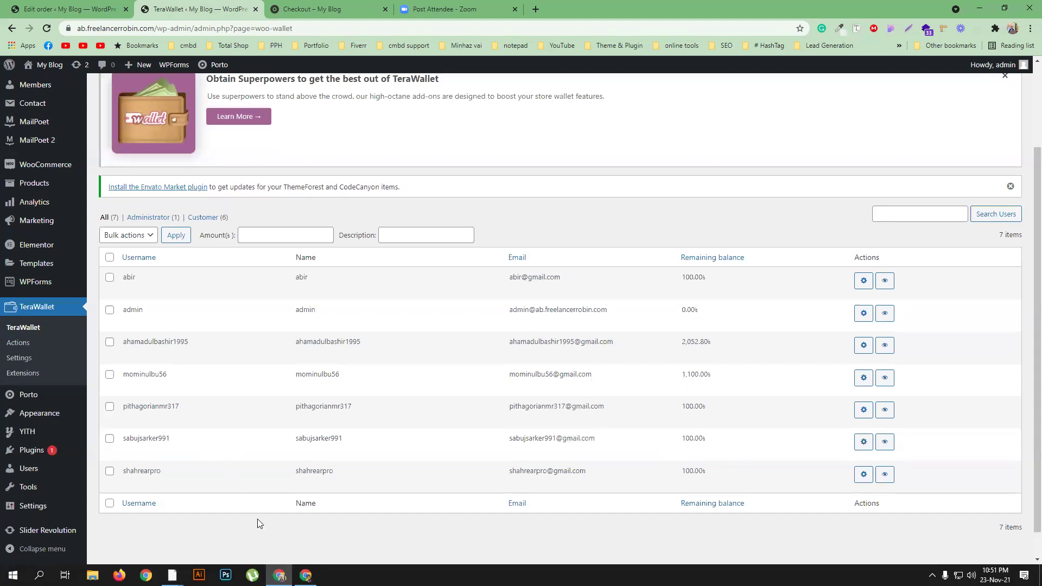
# In the storefront's My Wallet, transfer 1000 to the customer with the copied email address, and check the wallet's transaction list.
pyautogui.click(306, 575)
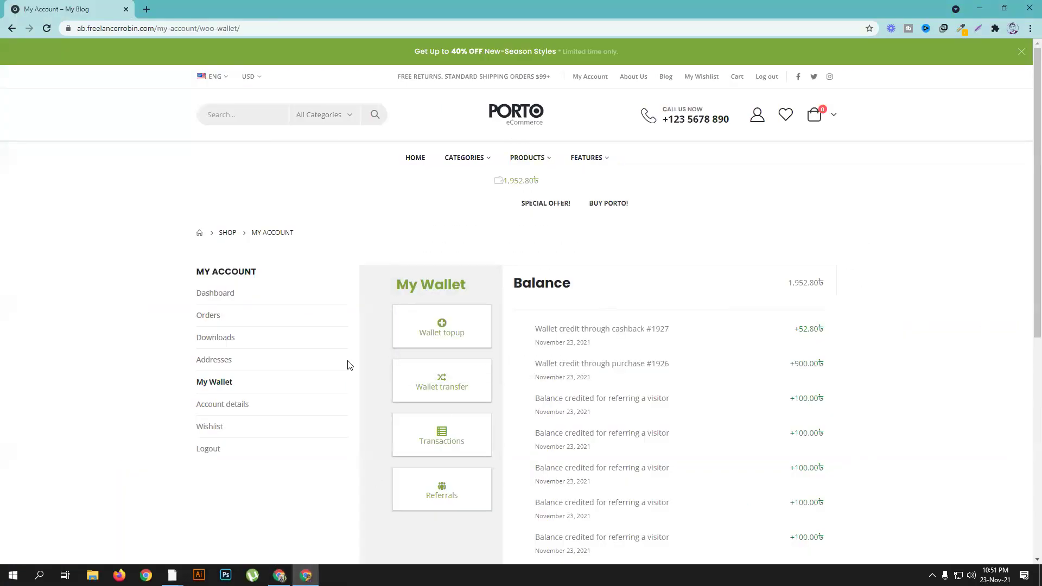
pyautogui.click(227, 390)
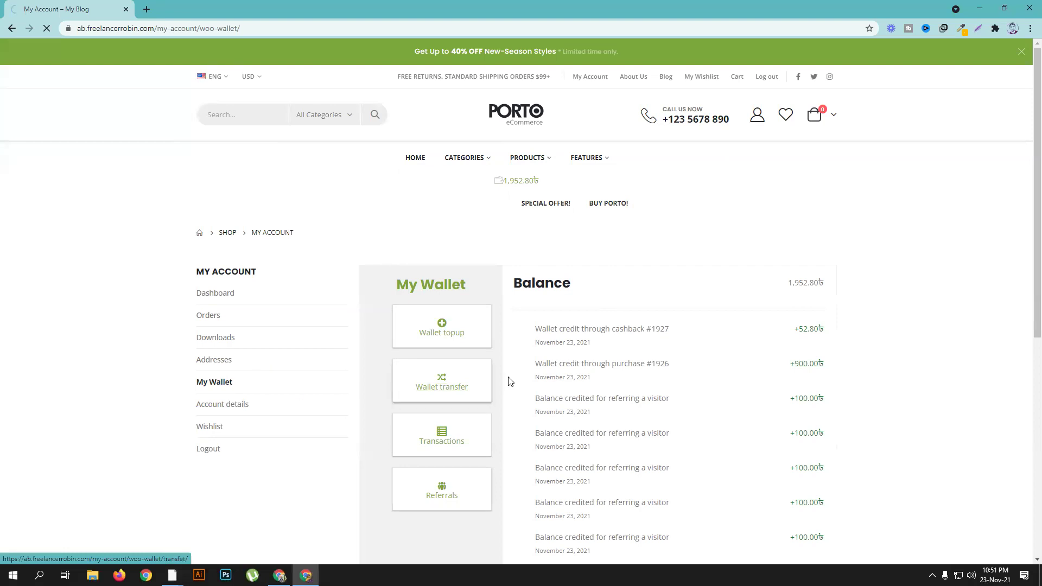
pyautogui.click(456, 388)
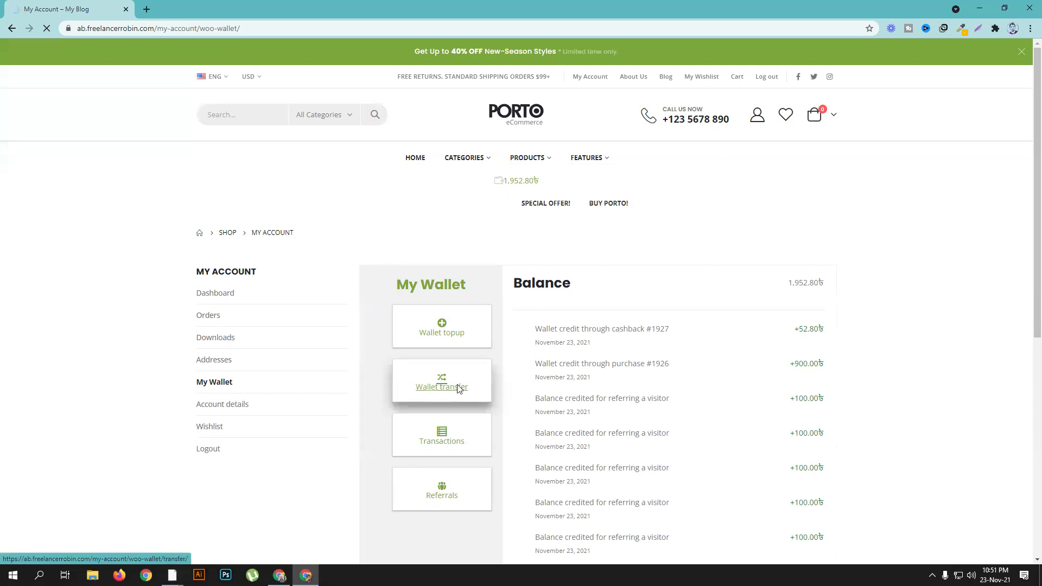
pyautogui.click(572, 352)
pyautogui.rightClick(546, 371)
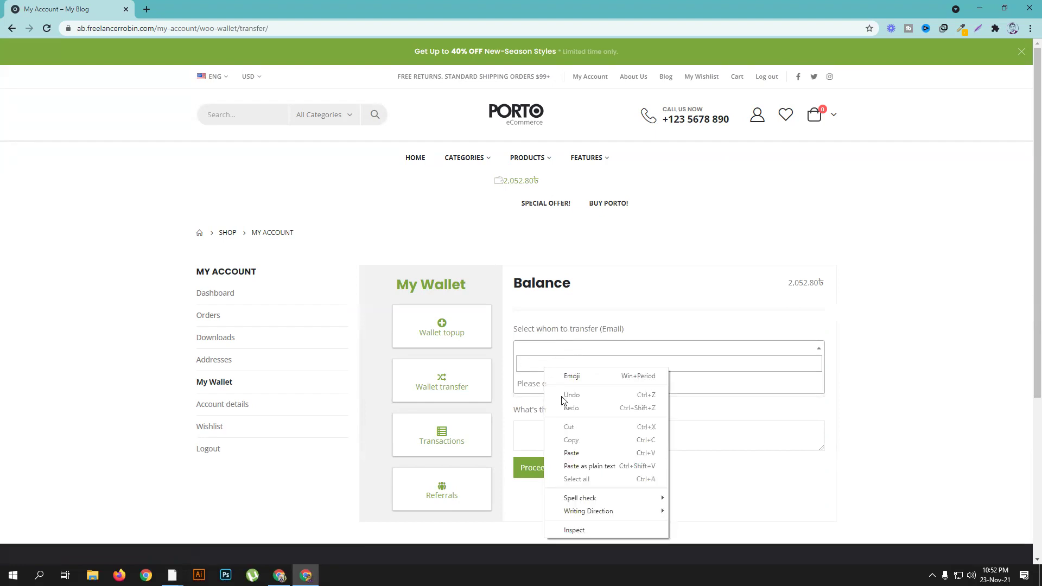
pyautogui.click(567, 455)
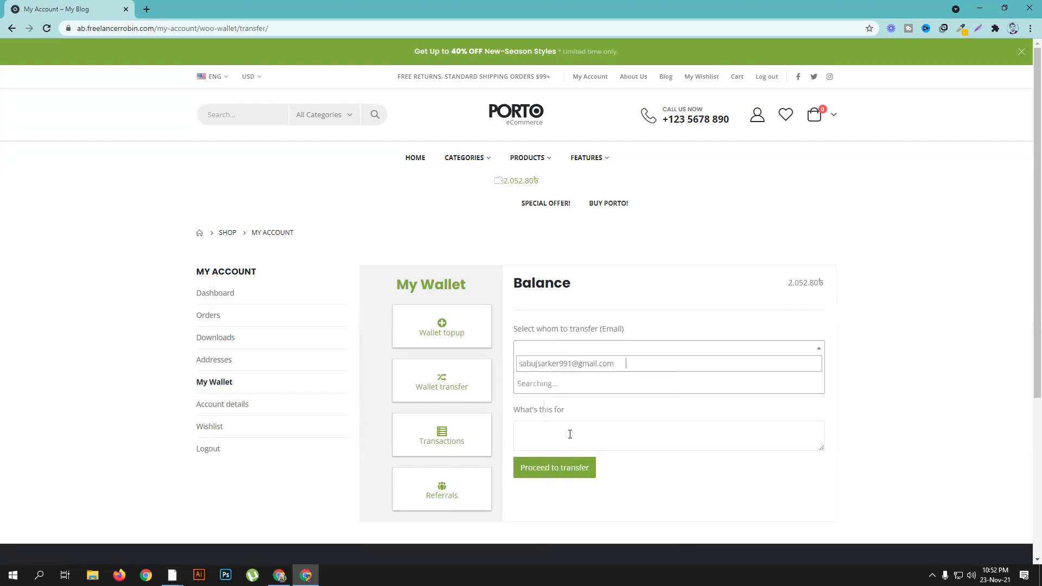
pyautogui.click(574, 382)
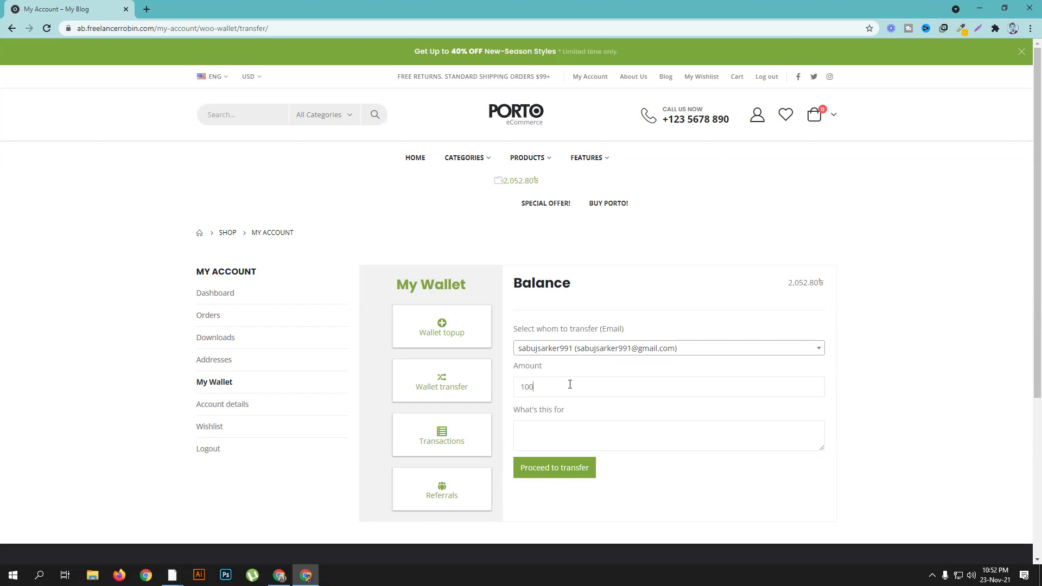
pyautogui.click(570, 425)
pyautogui.click(567, 470)
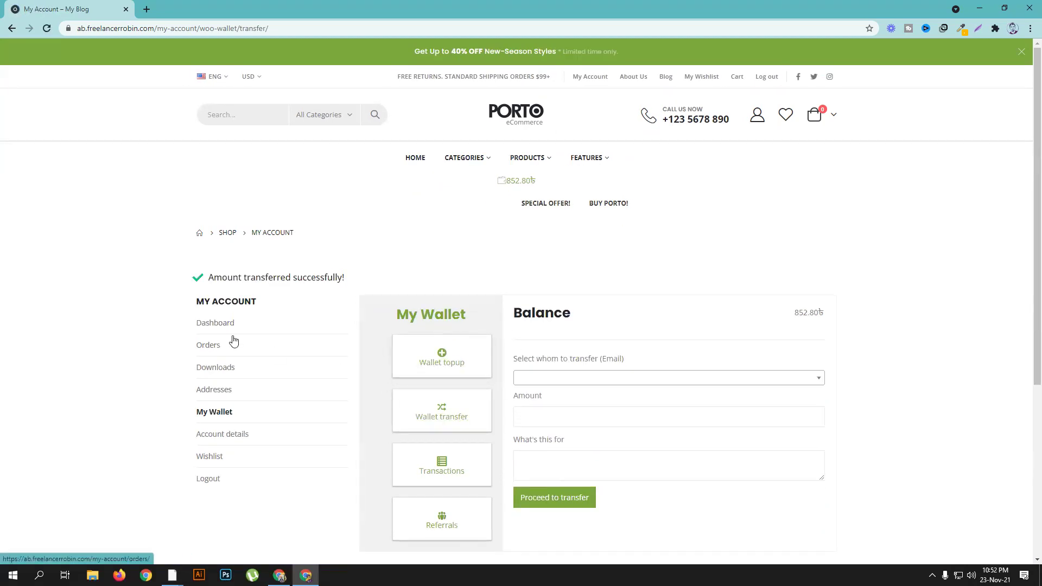
pyautogui.click(223, 417)
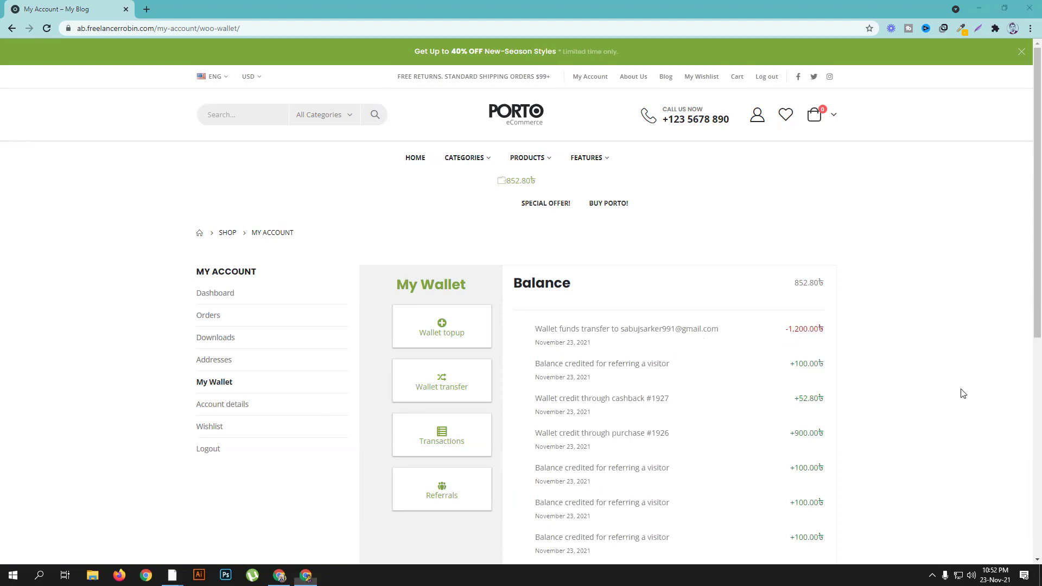
# In the admin window's TeraWallet General settings, examine the minimum transfer amount, transfer charge type and charge amount.
pyautogui.click(279, 576)
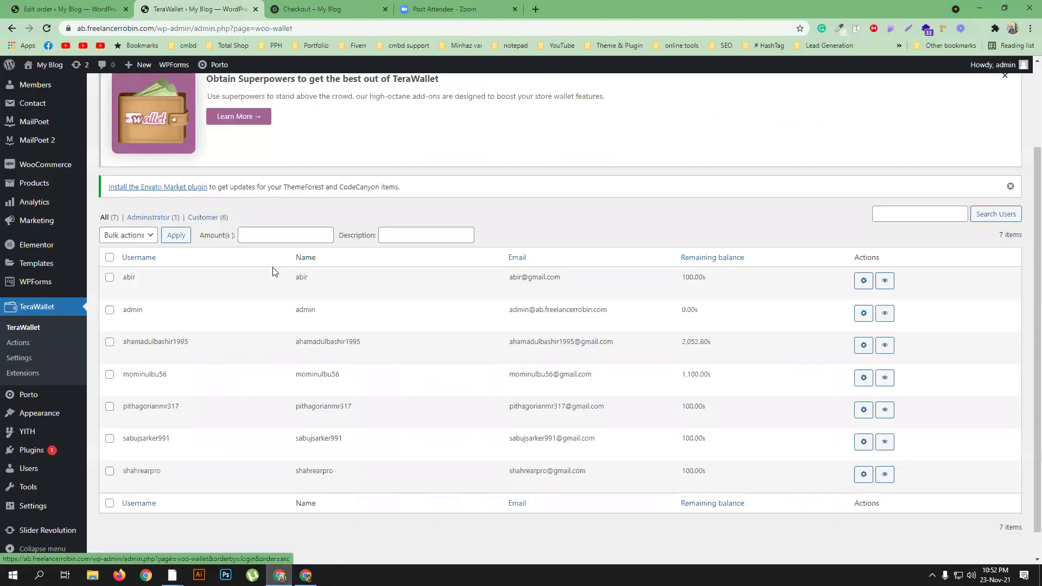
pyautogui.click(19, 358)
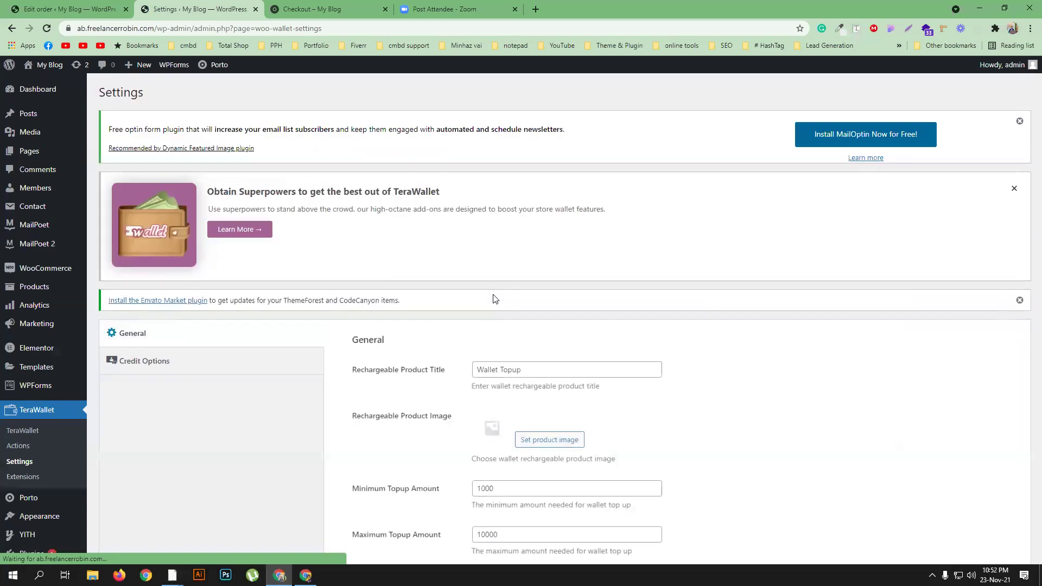
pyautogui.scroll(-5, 537, 326)
pyautogui.scroll(-6, 537, 327)
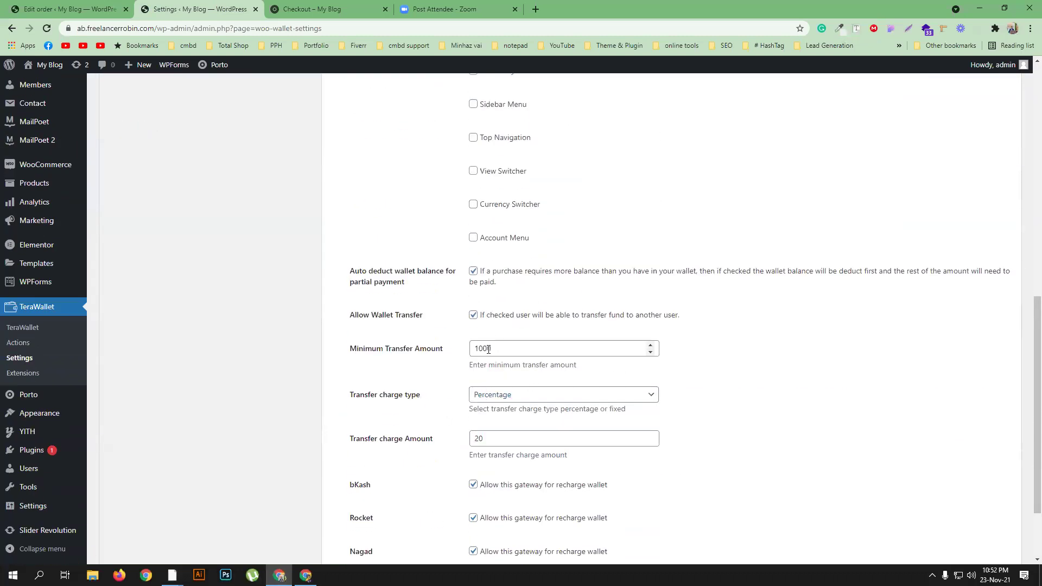
pyautogui.scroll(-1, 484, 347)
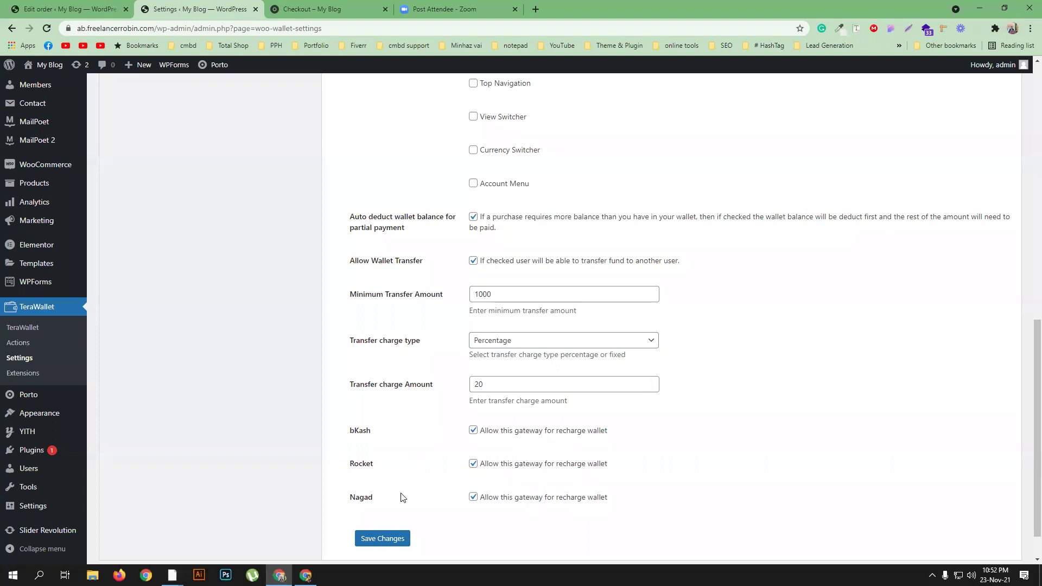
# From the storefront's home page, add 4 of the Headphone Black product to the cart and view the cart.
pyautogui.click(305, 576)
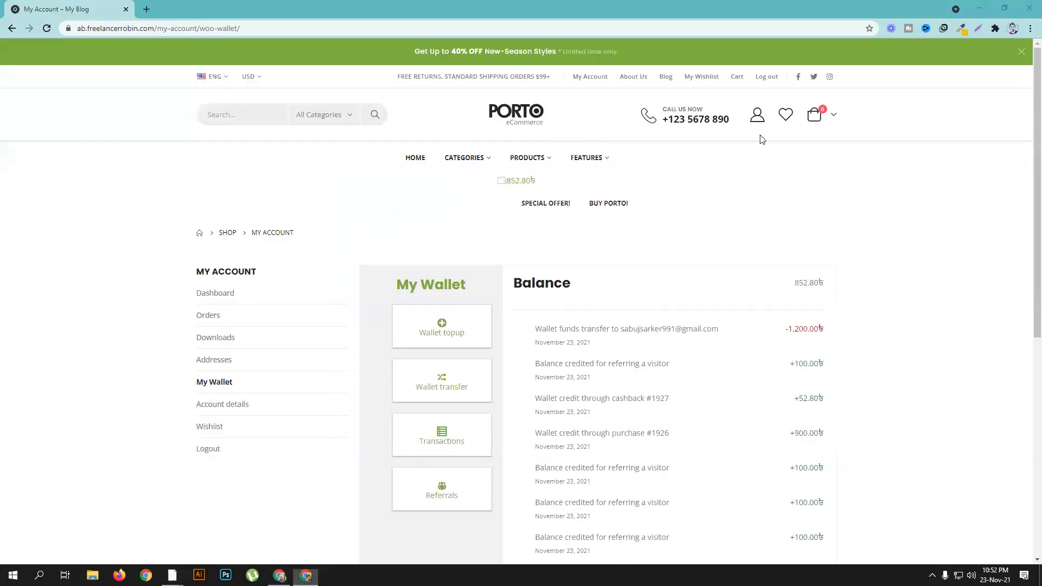
pyautogui.click(417, 161)
pyautogui.click(390, 336)
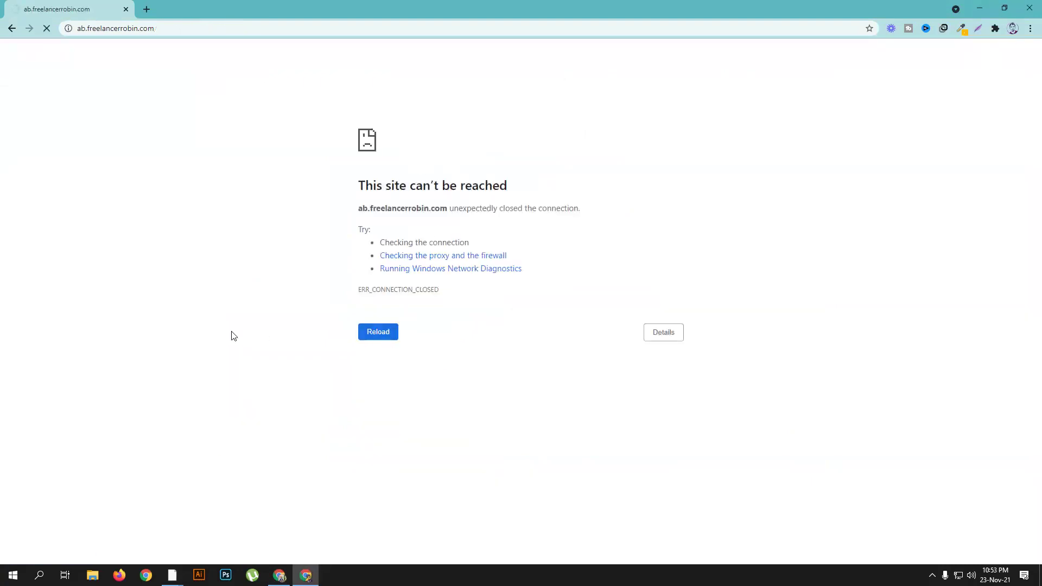
pyautogui.scroll(-9, 445, 303)
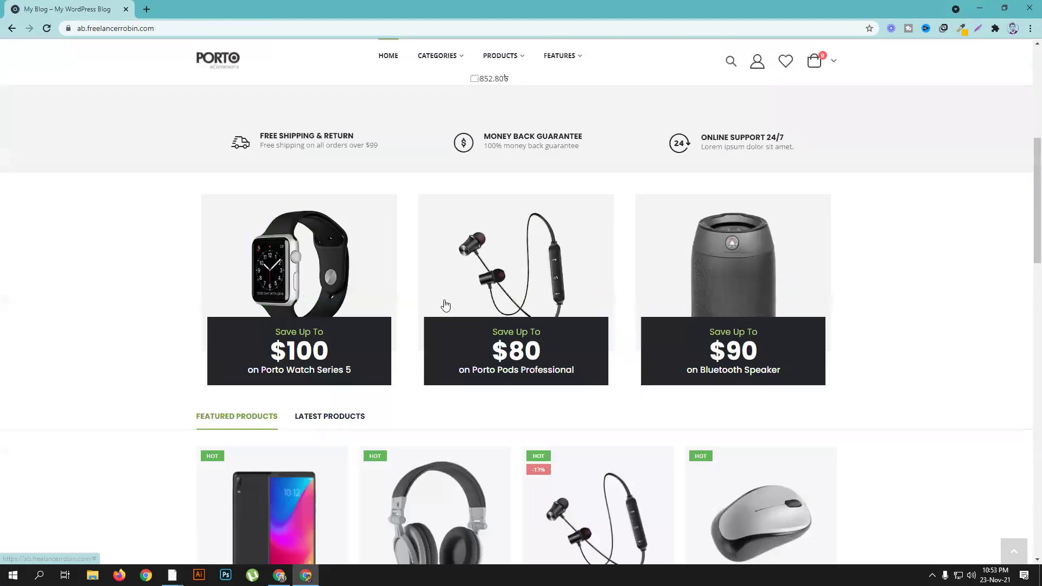
pyautogui.scroll(-4, 564, 326)
pyautogui.click(581, 291)
pyautogui.click(581, 291)
pyautogui.click(618, 291)
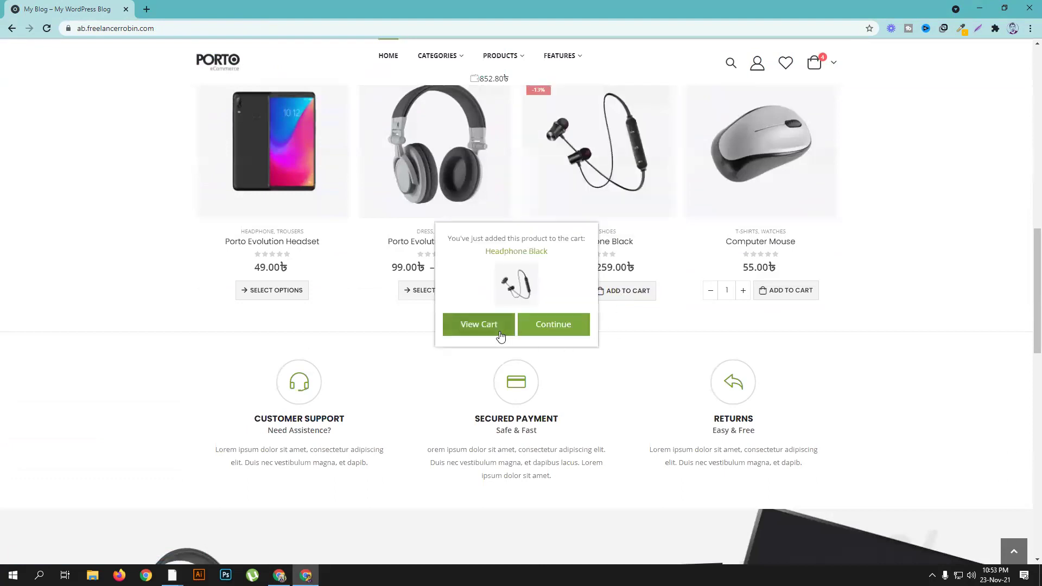
pyautogui.click(500, 334)
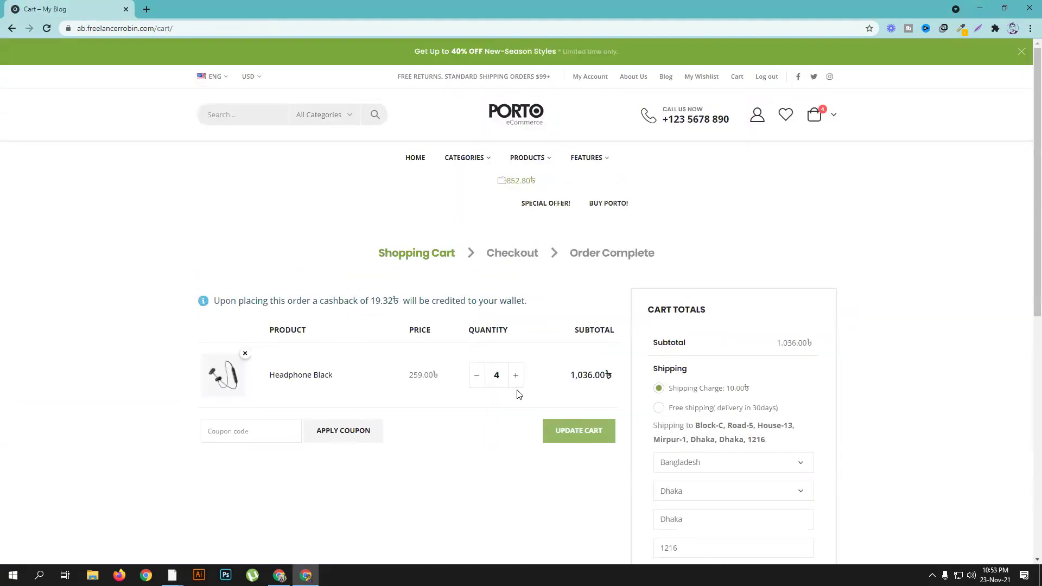
# Proceed from the cart to checkout and advance past the billing details to the Order & Payment stage.
pyautogui.scroll(-5, 706, 418)
pyautogui.click(725, 416)
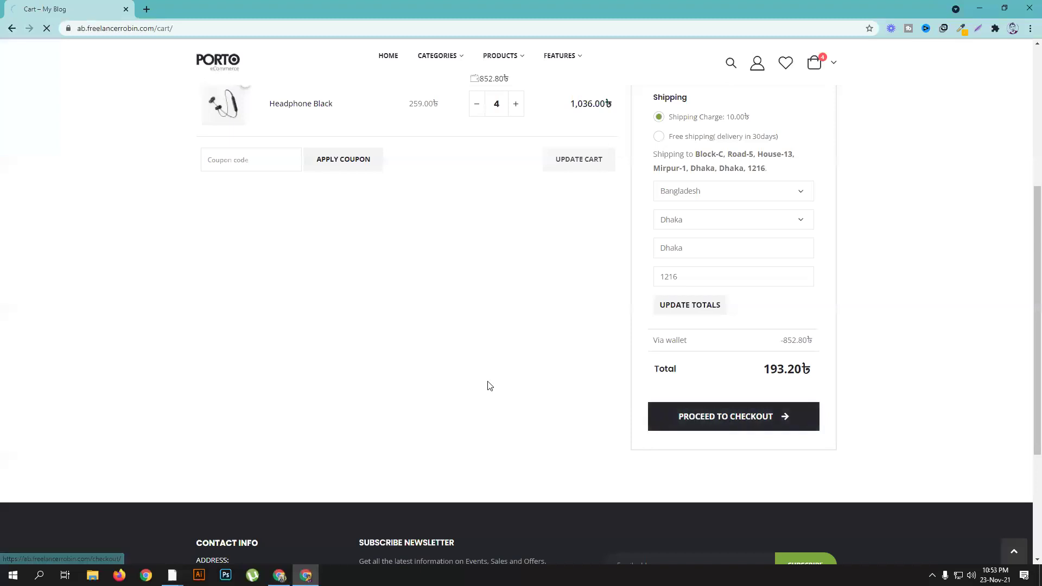
pyautogui.scroll(2, 489, 382)
pyautogui.scroll(-10, 549, 326)
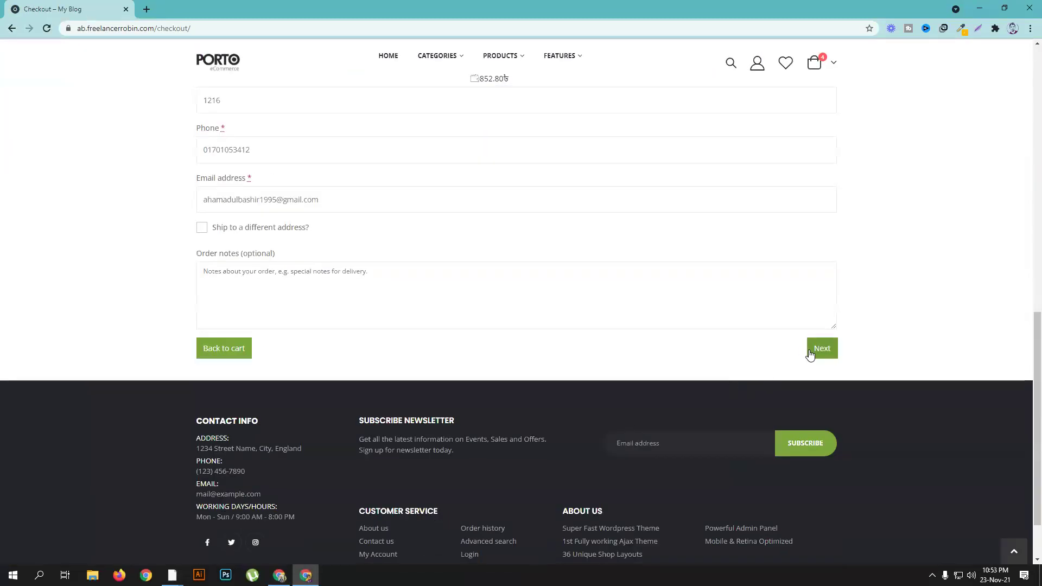
pyautogui.click(813, 352)
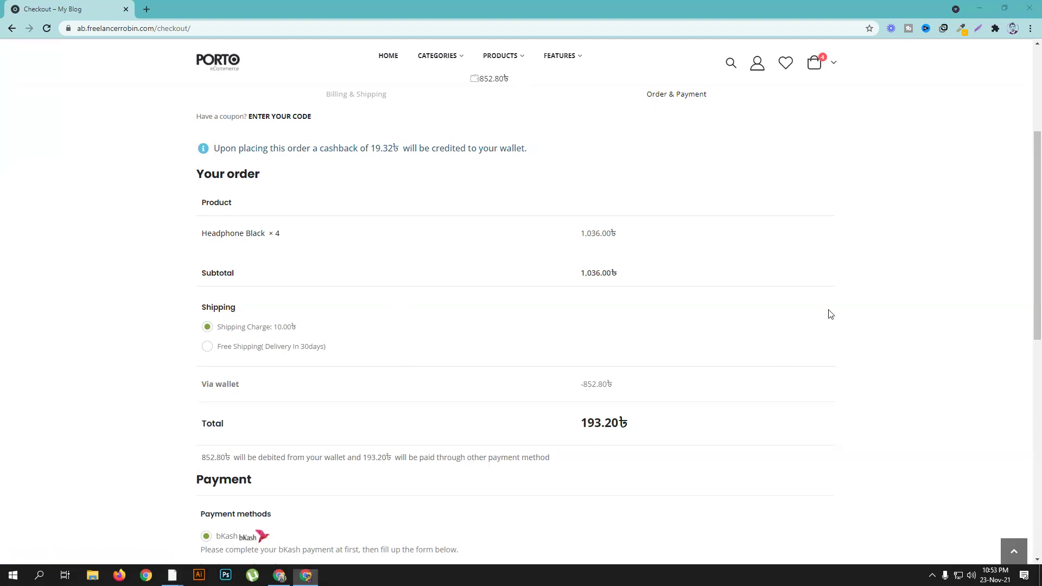
# In the admin window's TeraWallet General settings, disable auto deduction of wallet balance for partial payment and save the changes.
pyautogui.click(279, 576)
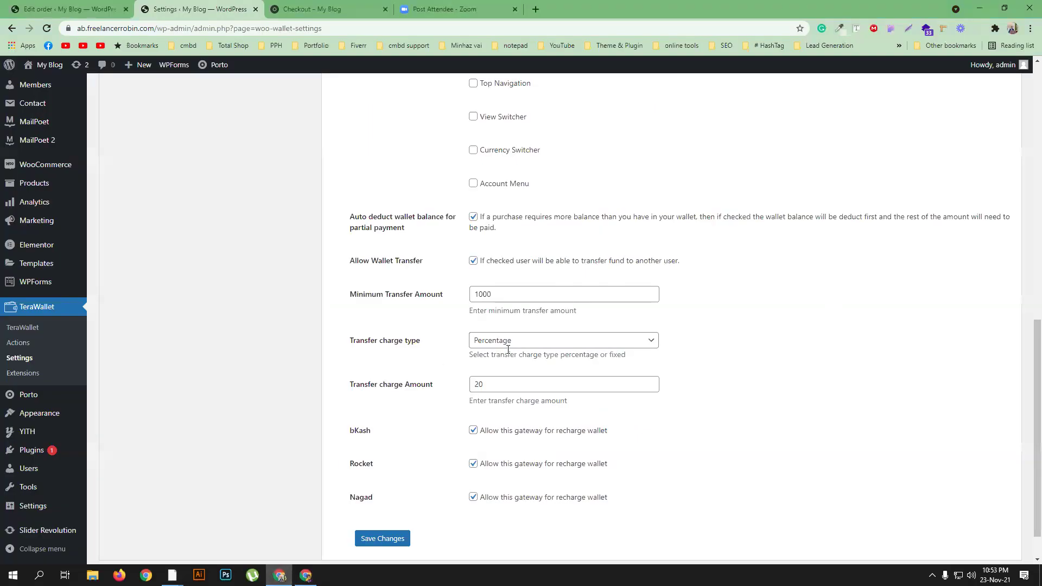
pyautogui.scroll(5, 516, 383)
pyautogui.scroll(2, 516, 382)
pyautogui.scroll(-3, 513, 391)
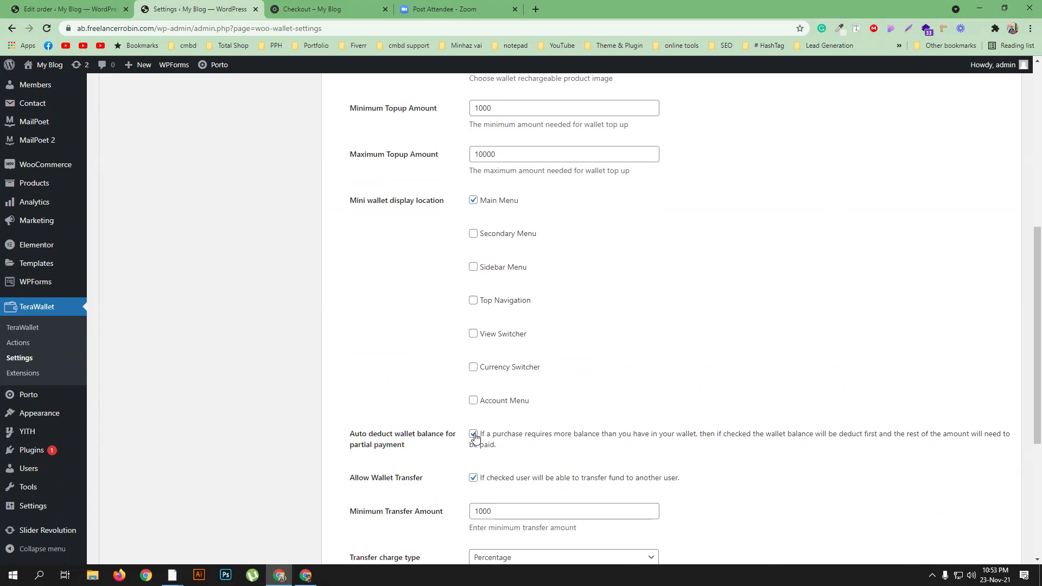
pyautogui.scroll(-5, 474, 437)
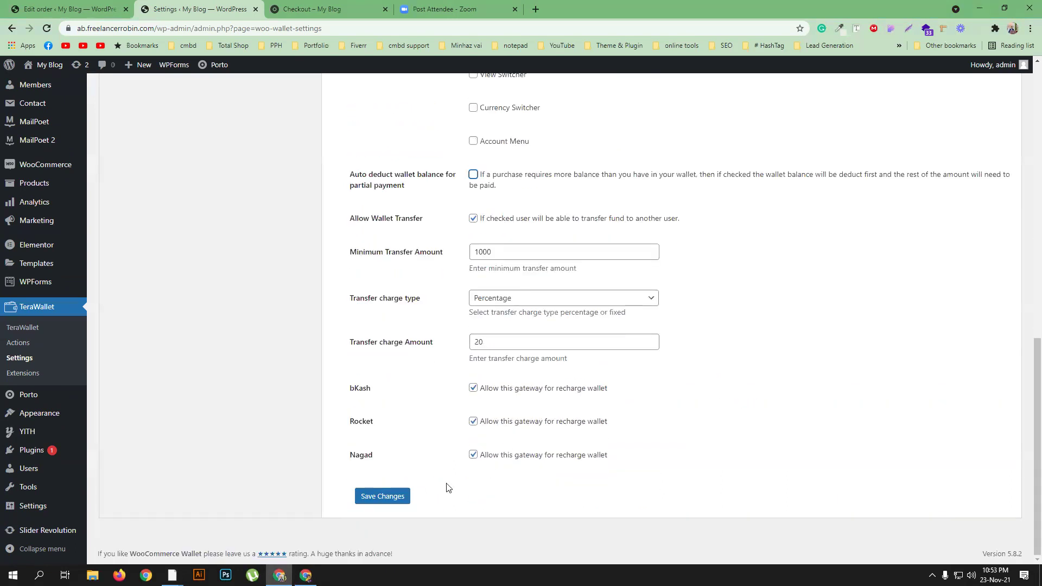
pyautogui.click(387, 496)
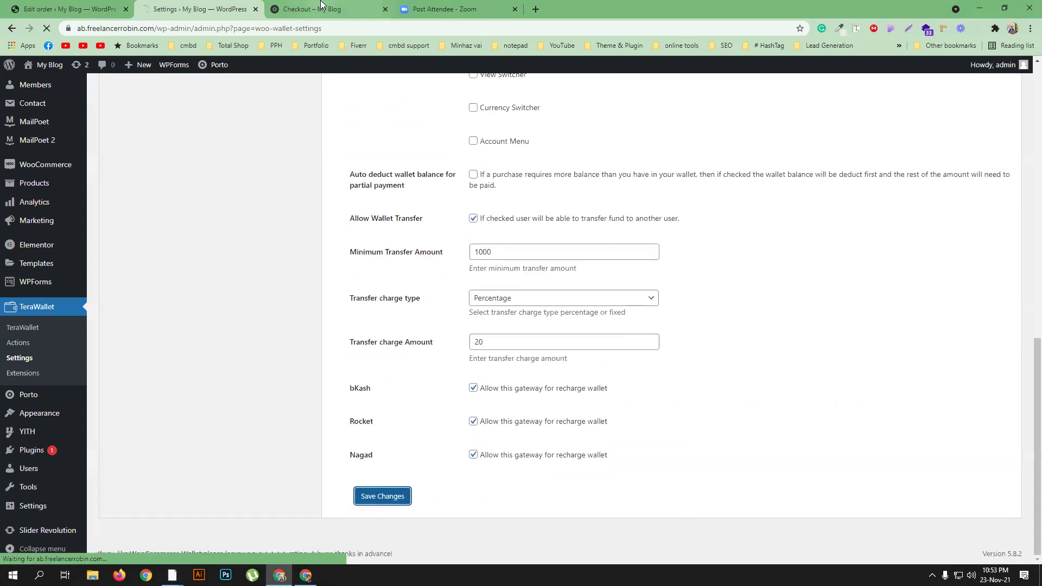
# Switch to the storefront window, reload the checkout page and continue to its Order & Payment stage again.
pyautogui.hotkey('alt', 'Tab')
pyautogui.scroll(4, 378, 405)
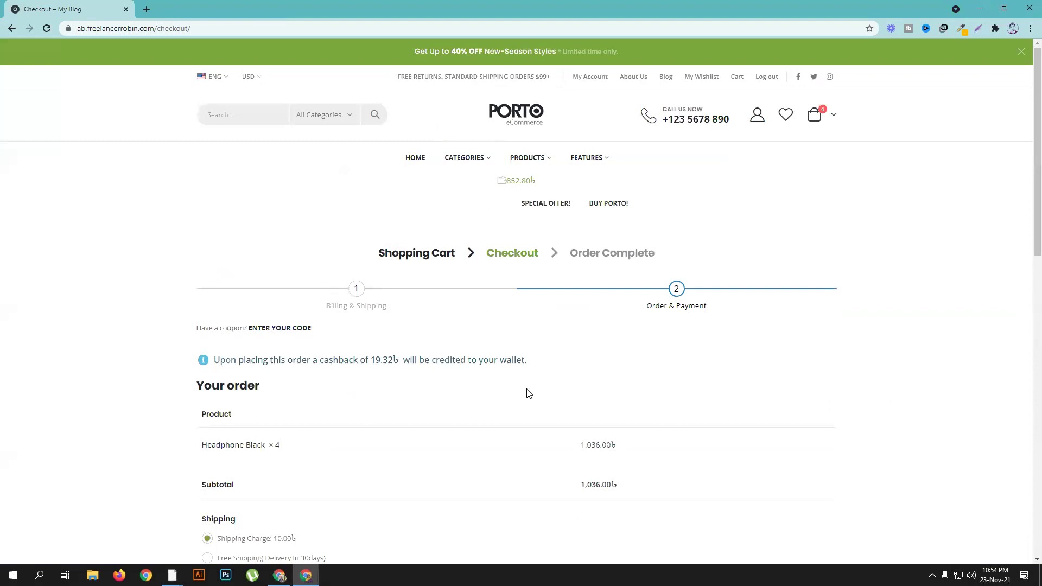
pyautogui.click(50, 35)
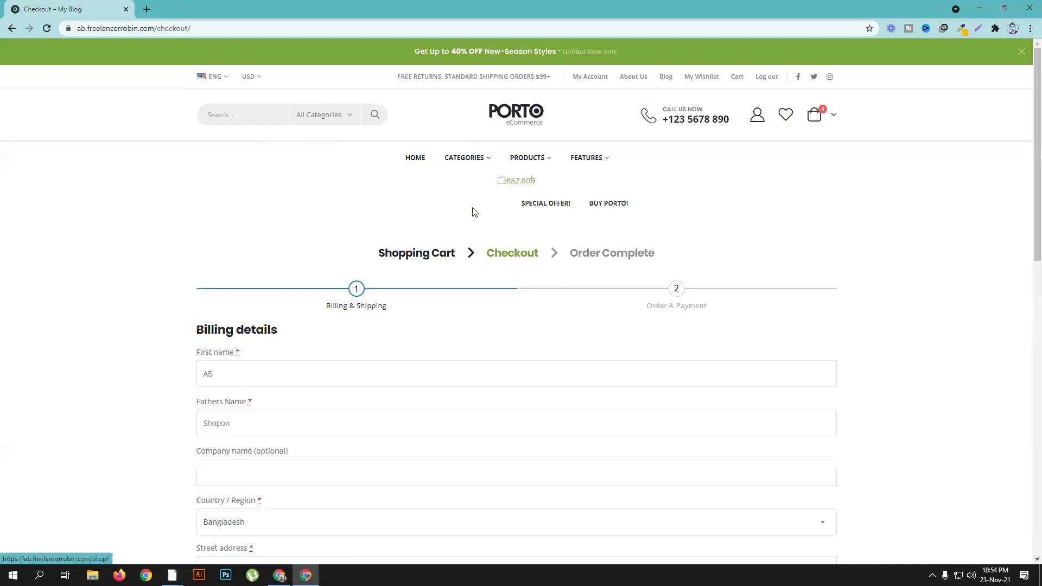
pyautogui.scroll(-9, 630, 300)
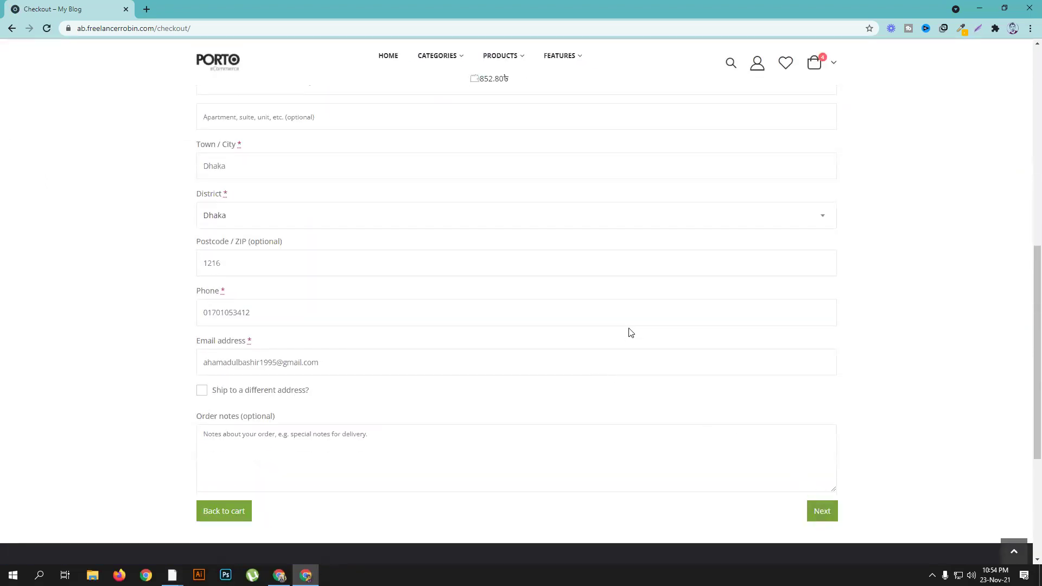
pyautogui.scroll(5, 629, 331)
pyautogui.scroll(-9, 625, 297)
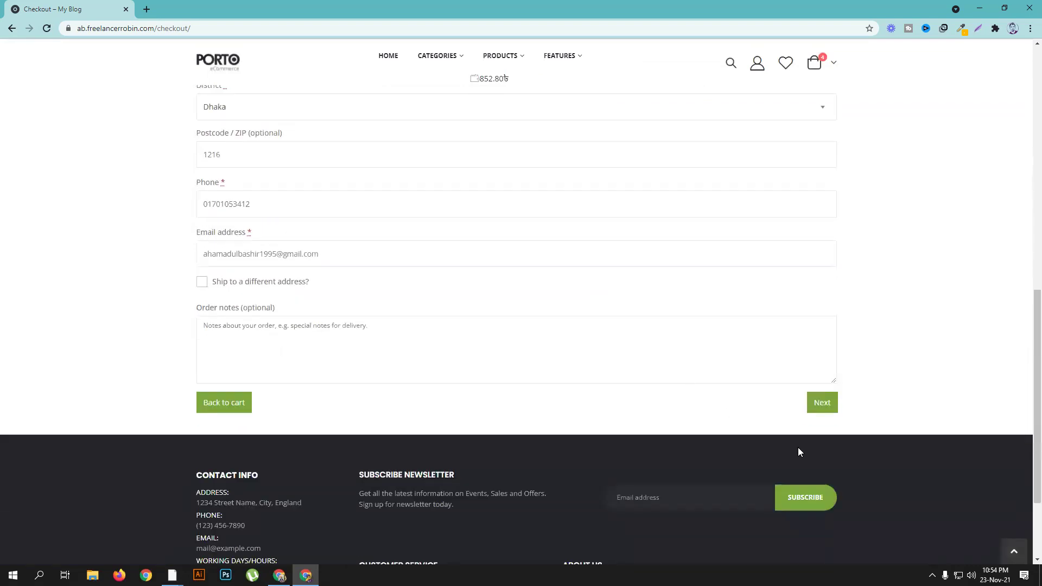
pyautogui.click(817, 423)
pyautogui.scroll(-3, 509, 318)
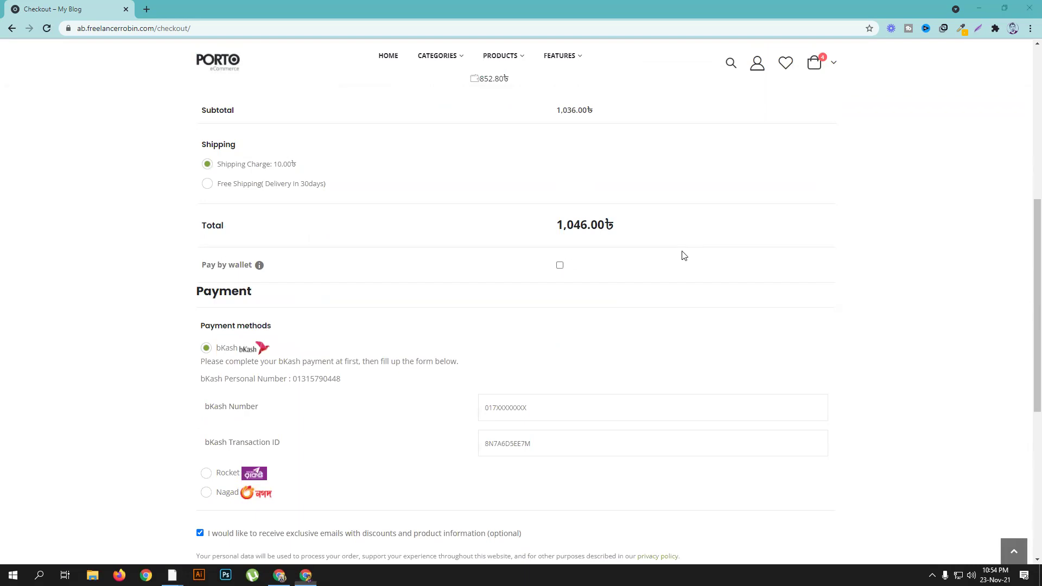
# Enable Pay by wallet for the order, and review the cashback notice, order summary and bKash payment fields.
pyautogui.scroll(1, 538, 302)
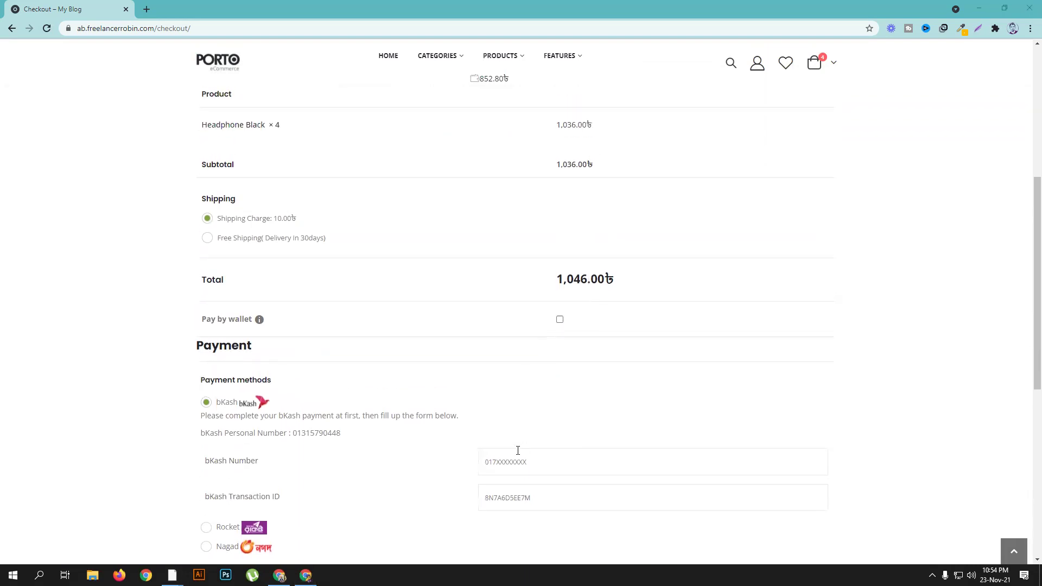
pyautogui.click(516, 461)
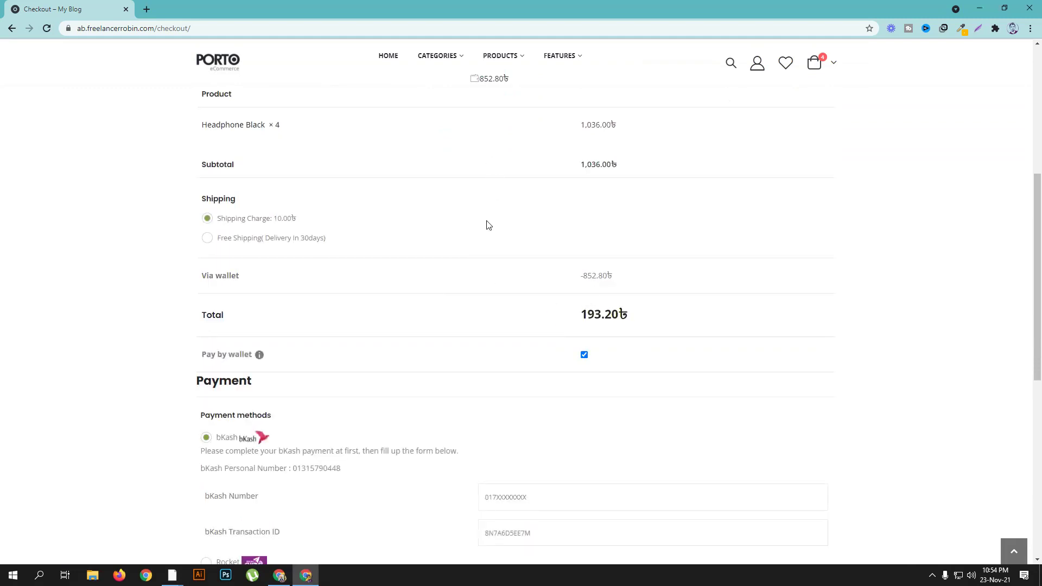
pyautogui.scroll(-3, 571, 173)
pyautogui.click(520, 335)
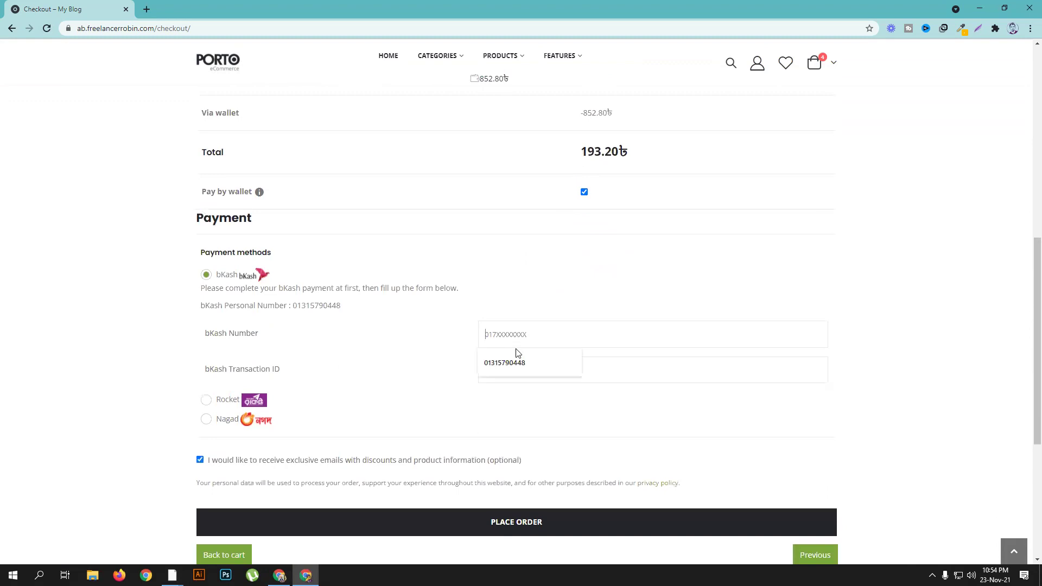
pyautogui.click(343, 326)
pyautogui.scroll(6, 382, 328)
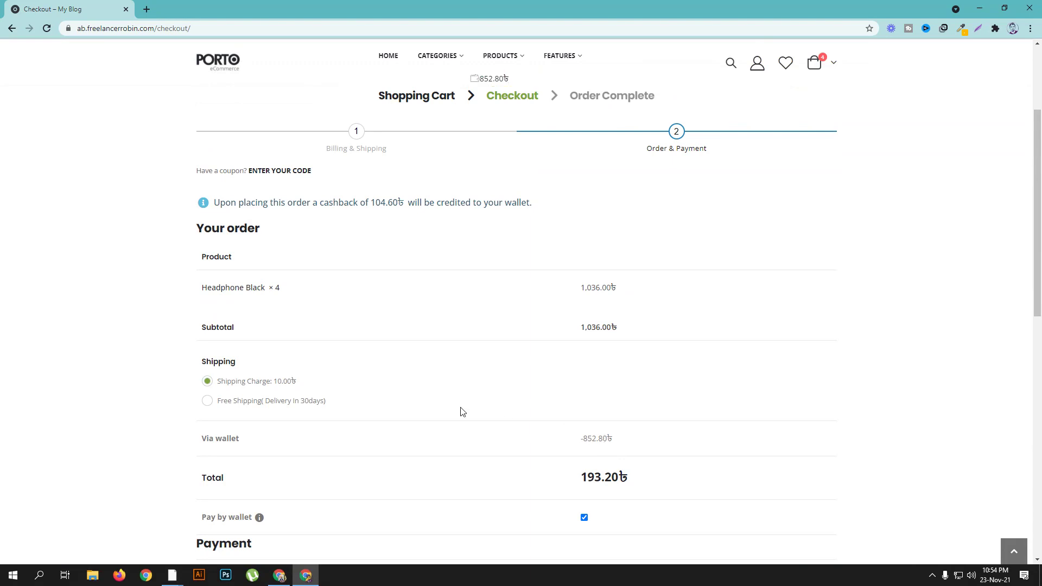
pyautogui.scroll(-6, 460, 411)
pyautogui.scroll(-5, 460, 411)
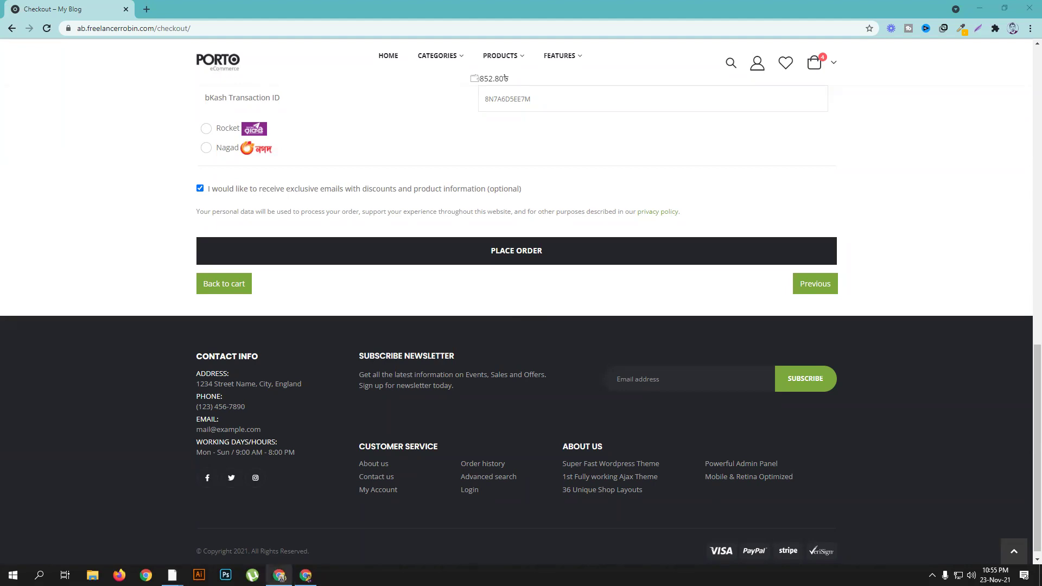
# In the admin window, search new plugins for ali2woo, and install and activate AliExpress Dropshipping with Ali2Woo Lite.
pyautogui.click(279, 576)
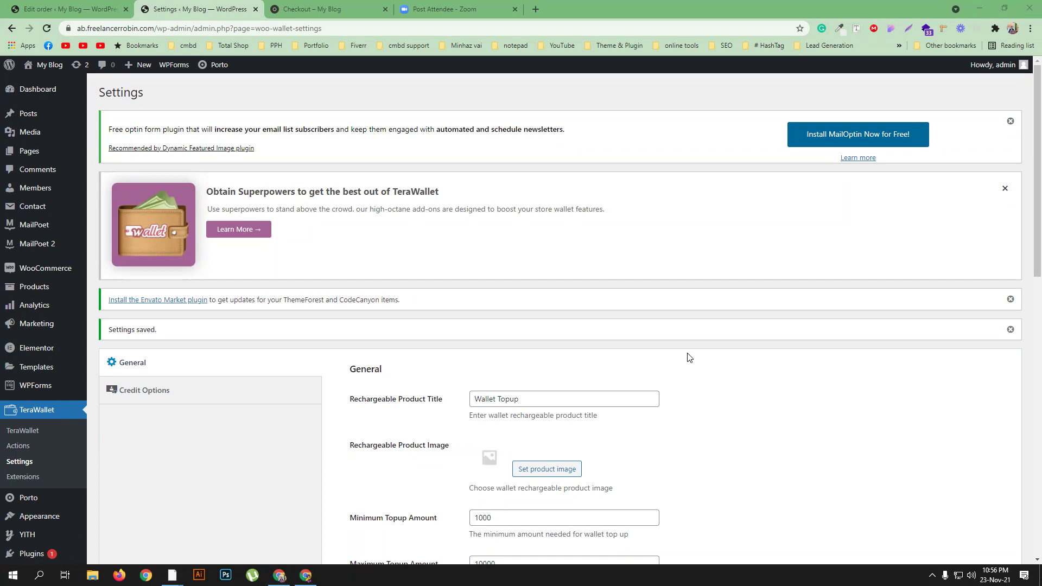
pyautogui.scroll(-3, 215, 435)
pyautogui.moveTo(46, 460)
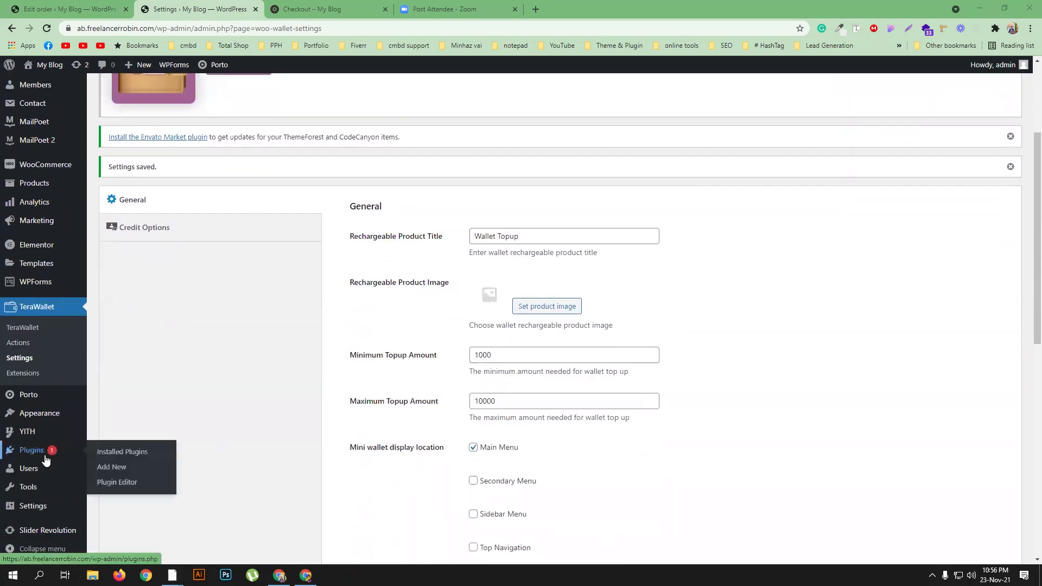
pyautogui.click(112, 468)
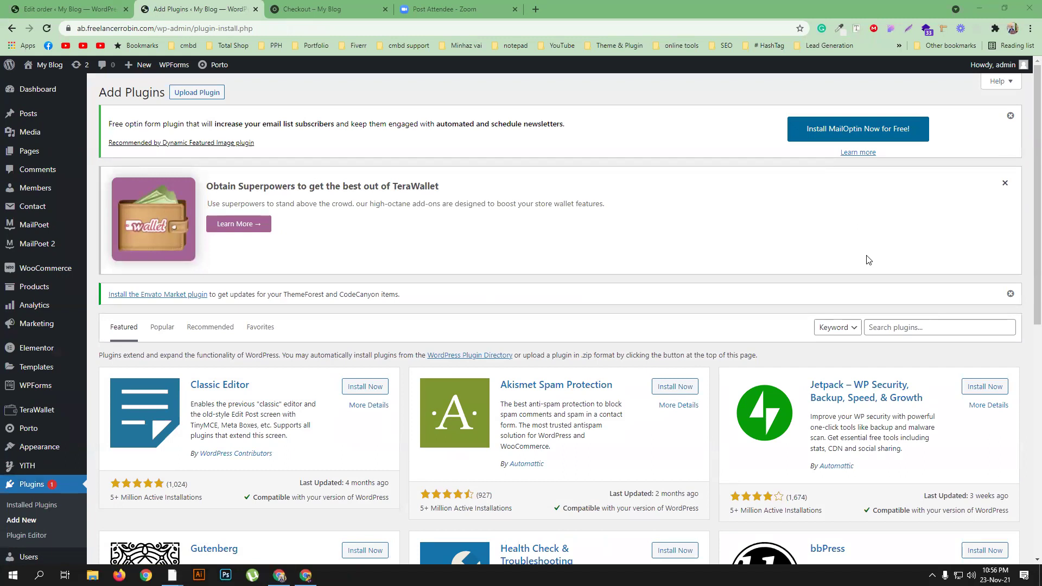
pyautogui.click(912, 327)
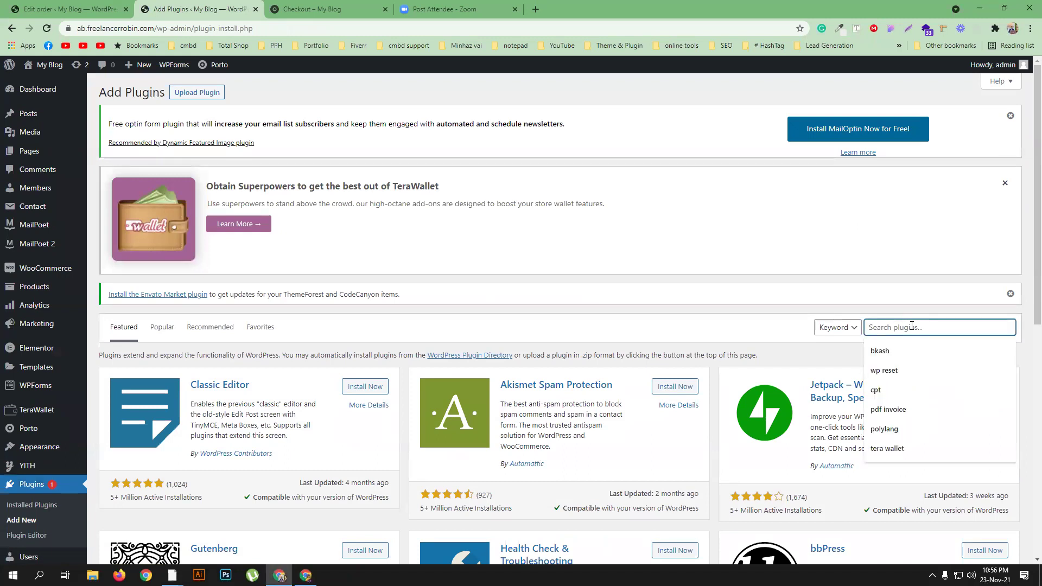
pyautogui.write('ali2woo')
pyautogui.click(891, 350)
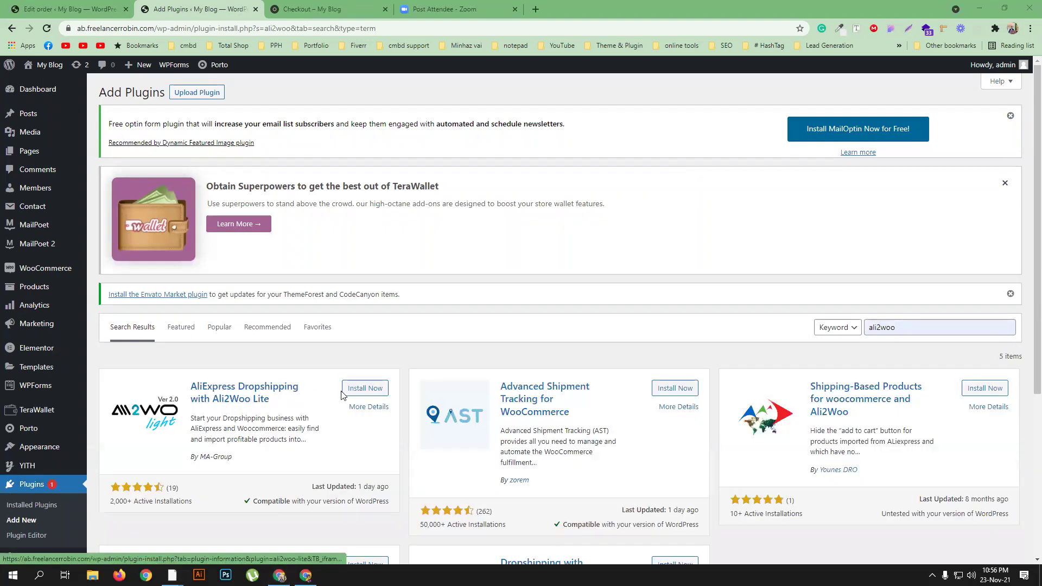
pyautogui.click(361, 389)
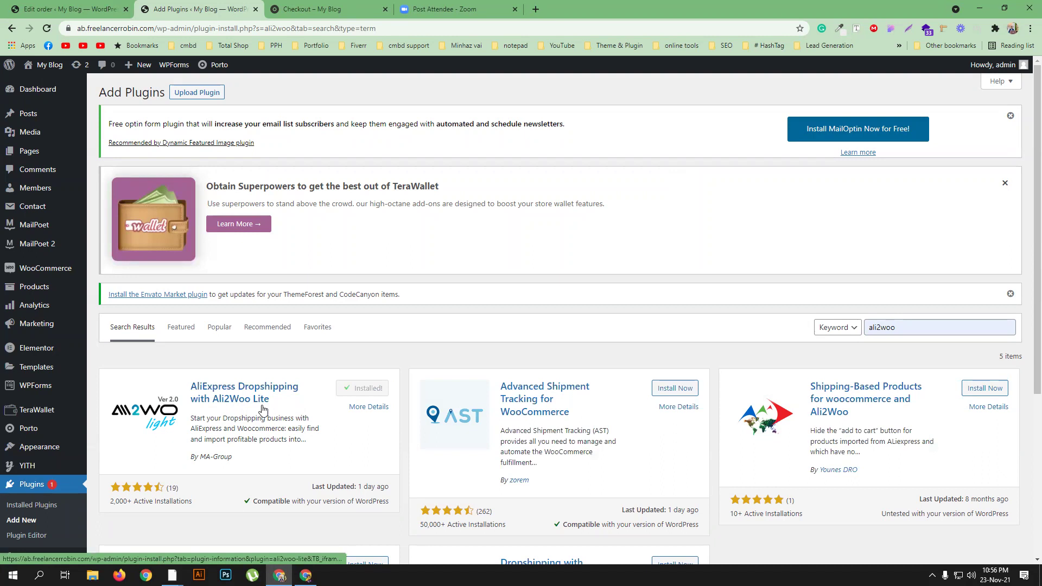
pyautogui.click(369, 387)
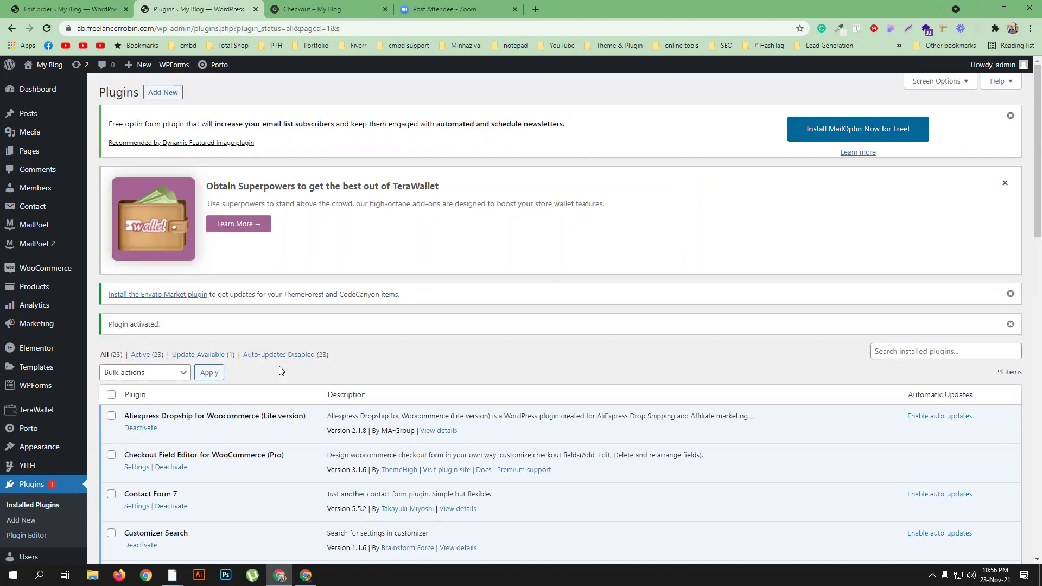
# Open the Ali2Woo Lite settings and examine the common import settings, including the default product type options.
pyautogui.scroll(-4, 70, 396)
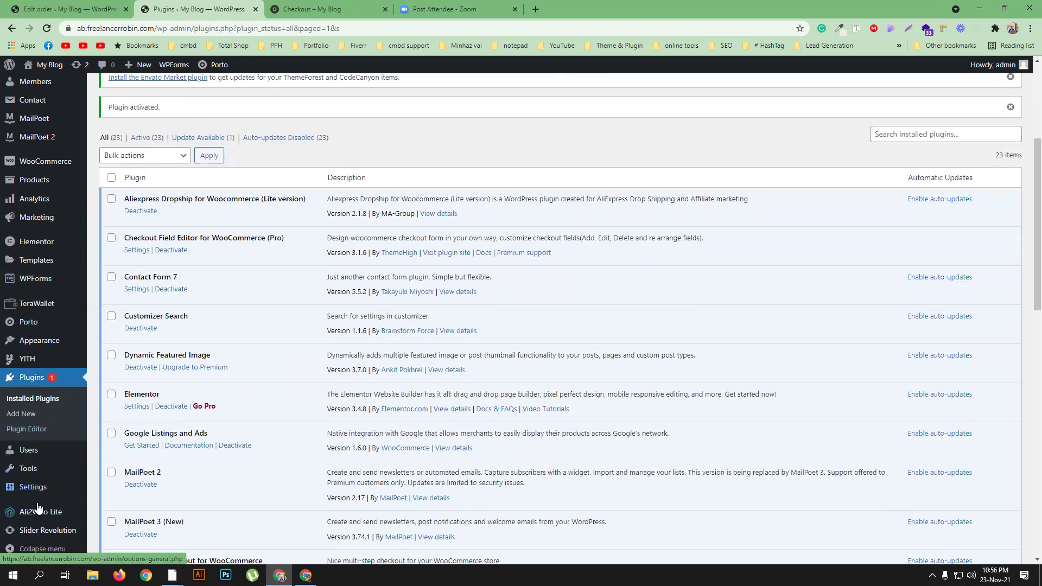
pyautogui.moveTo(40, 518)
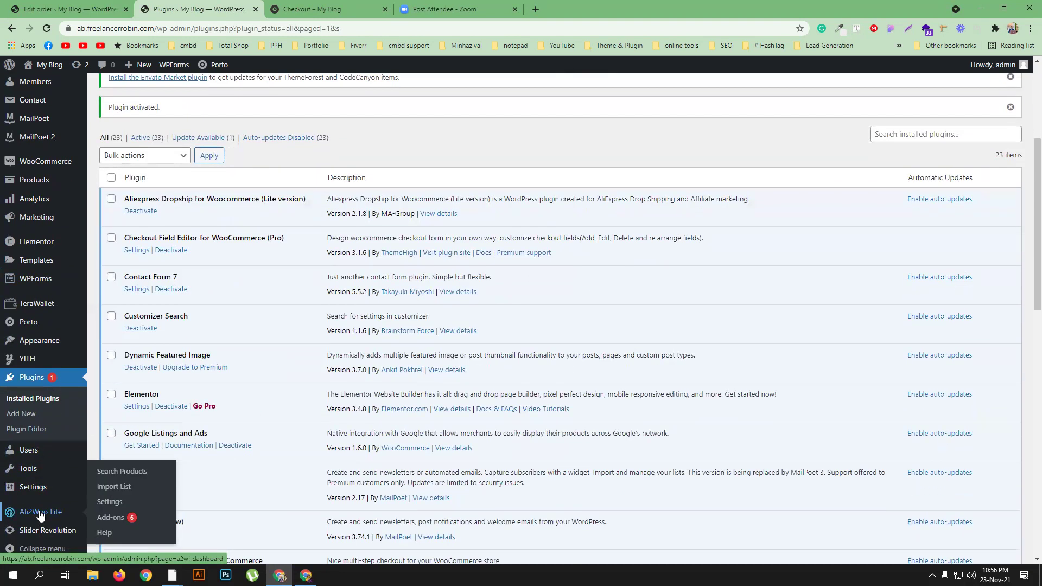
pyautogui.click(109, 501)
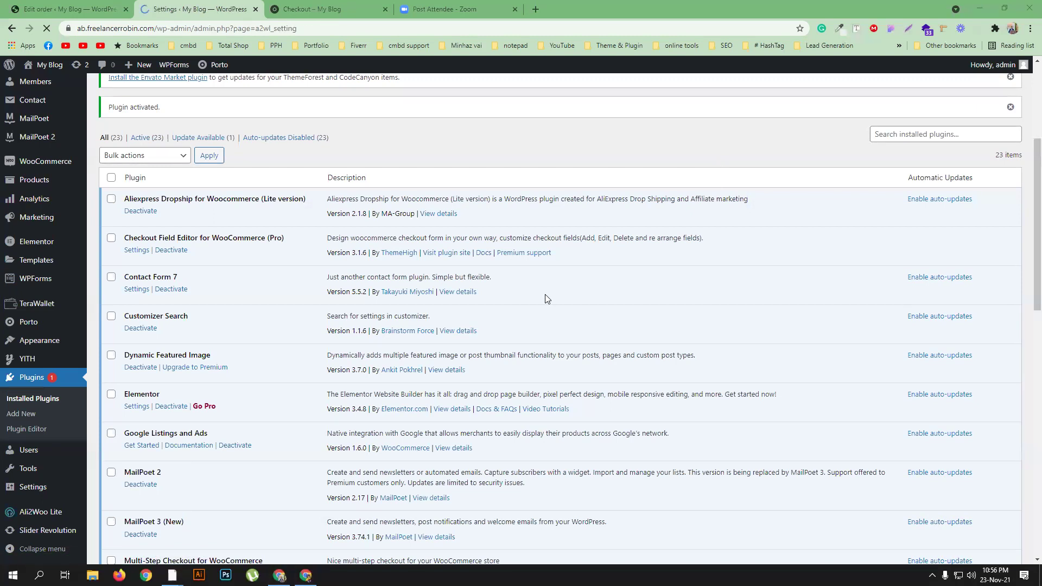
pyautogui.scroll(-2, 622, 354)
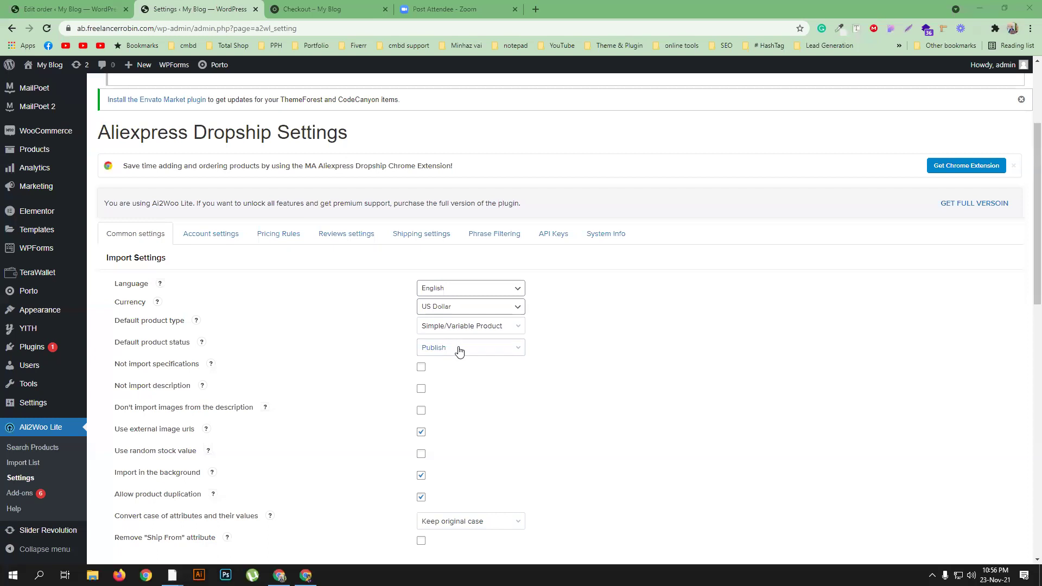
pyautogui.click(482, 329)
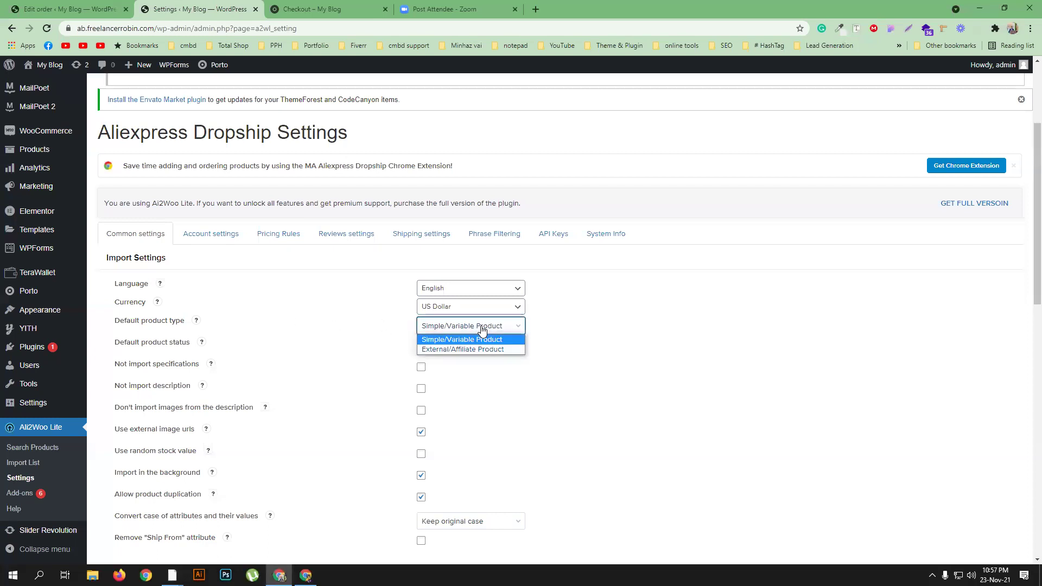
pyautogui.click(596, 337)
pyautogui.scroll(-1, 603, 360)
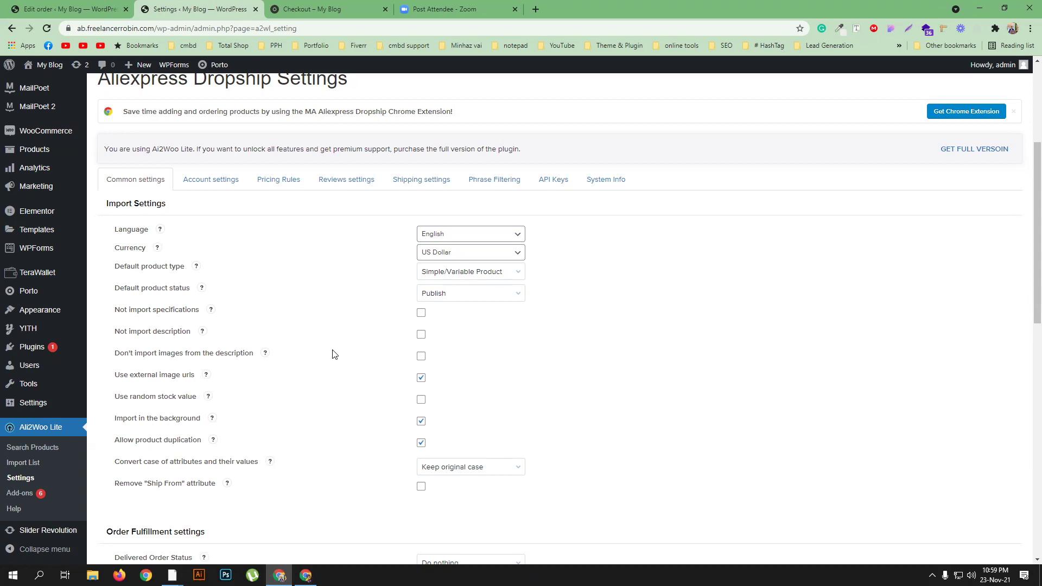
# In the account settings, enable the custom account option to review its account types and key fields, and disable it again.
pyautogui.click(208, 179)
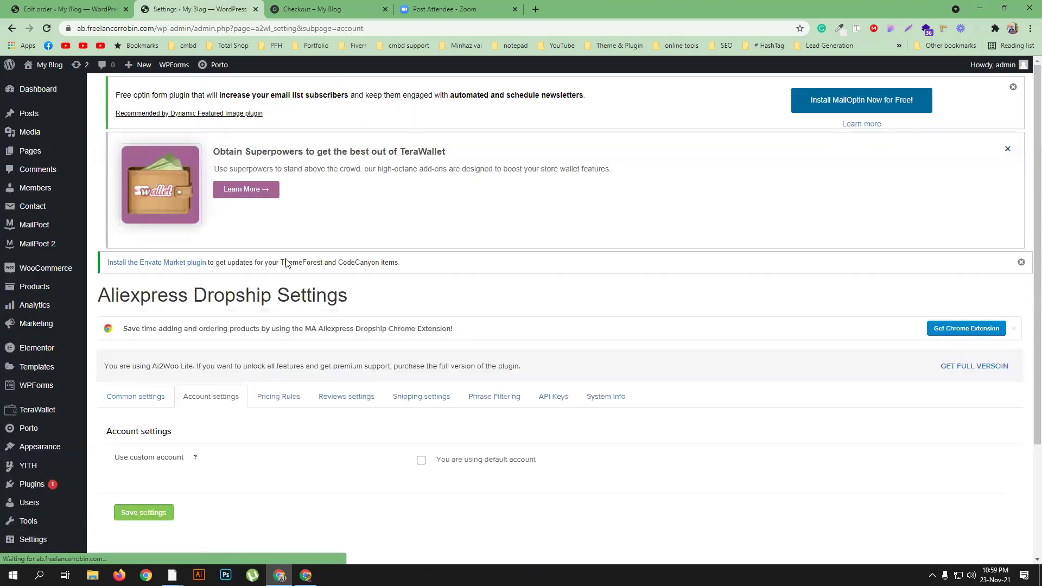
pyautogui.scroll(-1, 374, 299)
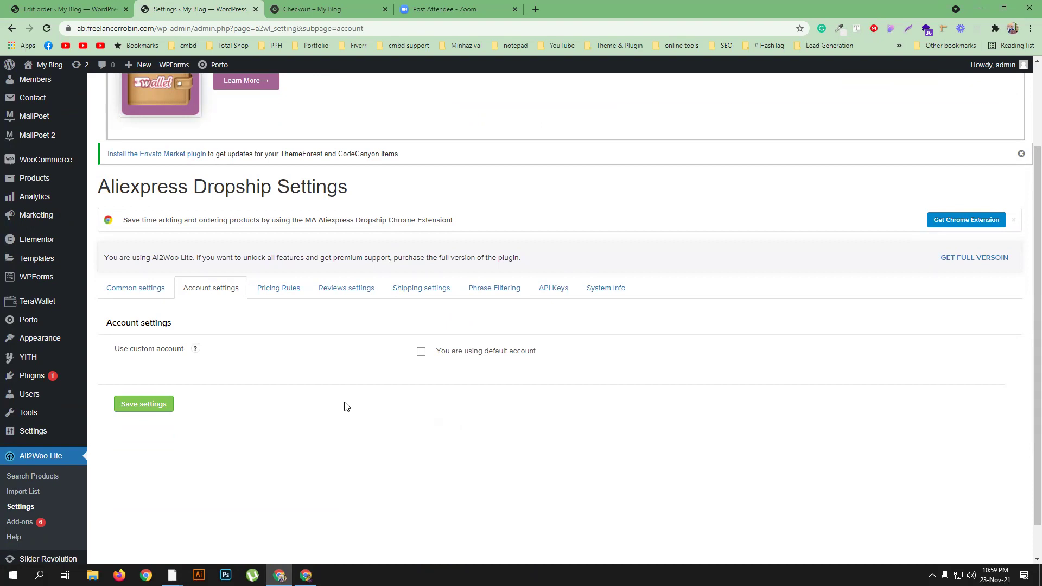
pyautogui.click(421, 353)
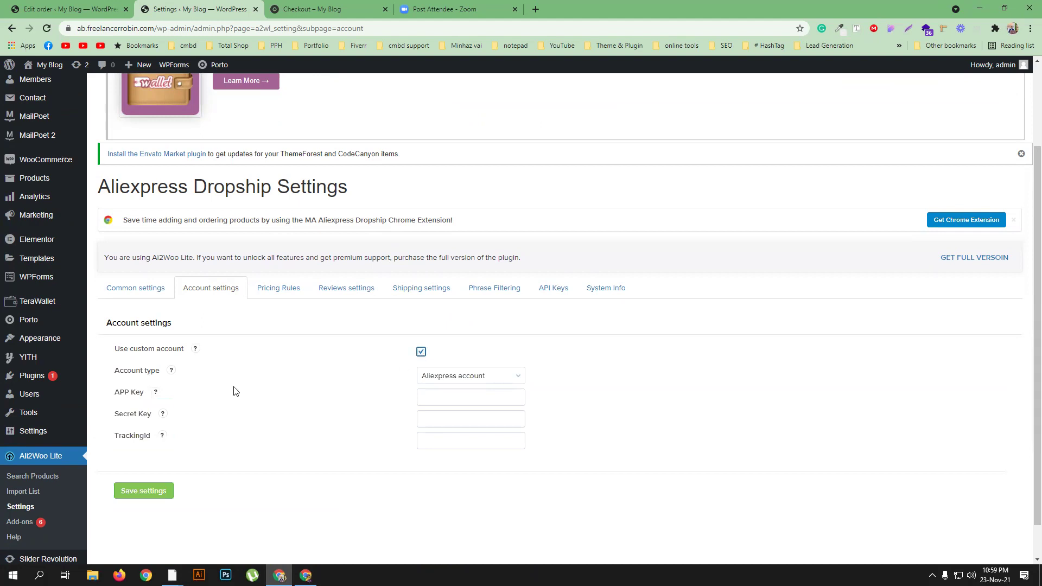
pyautogui.click(442, 380)
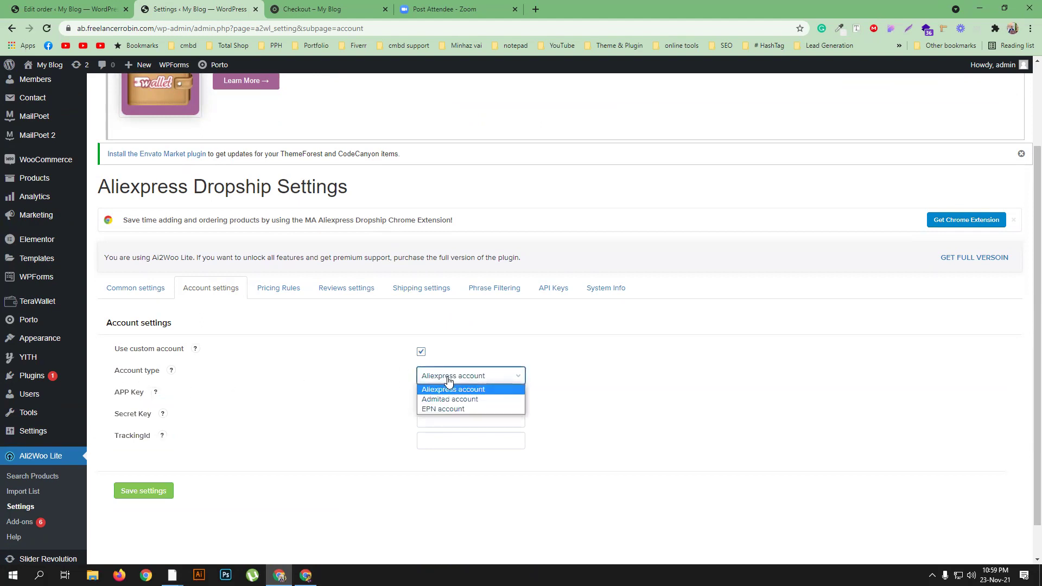
pyautogui.click(449, 388)
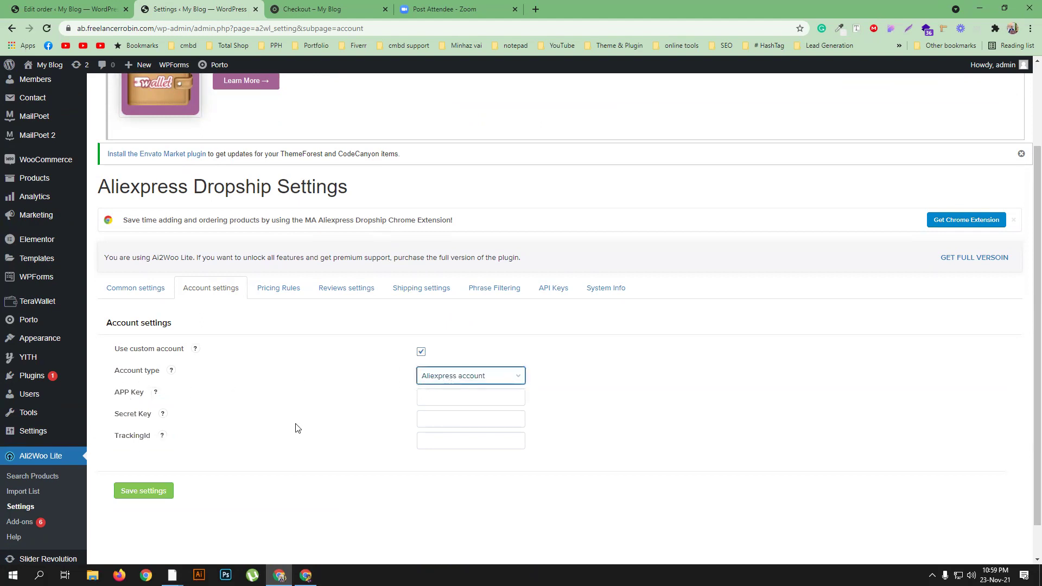
pyautogui.click(445, 380)
pyautogui.click(445, 388)
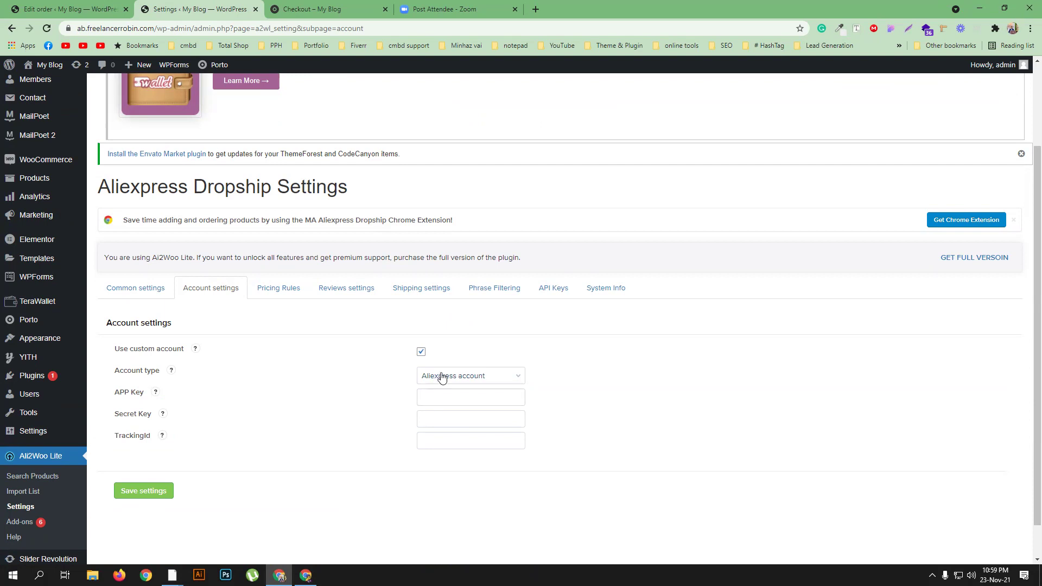
pyautogui.click(421, 352)
# Open the pricing rules and set the global product cost multiplier to 2.
pyautogui.click(270, 293)
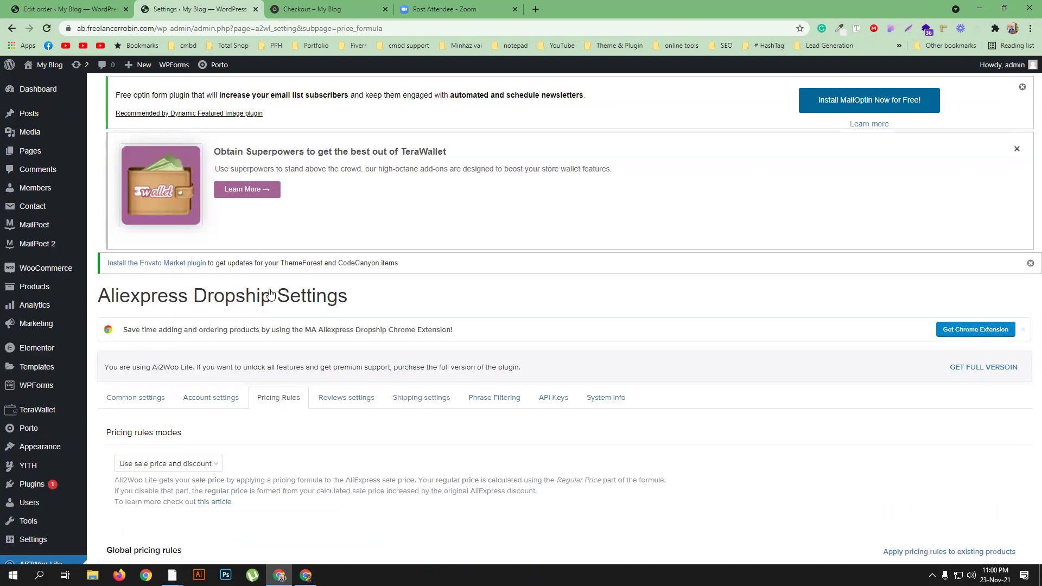
pyautogui.scroll(-4, 388, 360)
pyautogui.click(260, 363)
pyautogui.write('2')
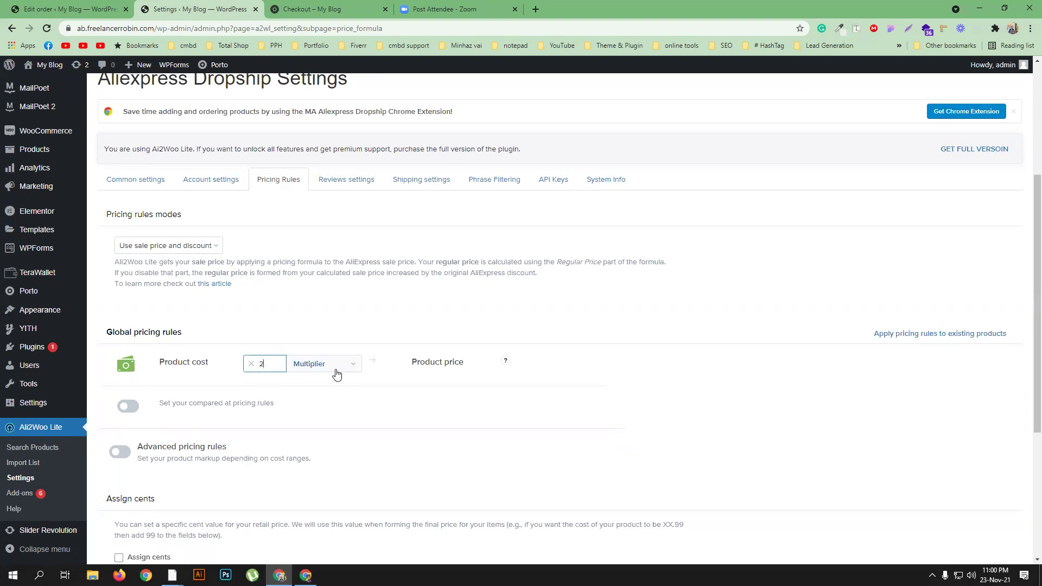
# Try the product cost rule as a Custom Price and with a value of 50, and restore it to a multiplier of 2.
pyautogui.click(336, 373)
pyautogui.click(324, 402)
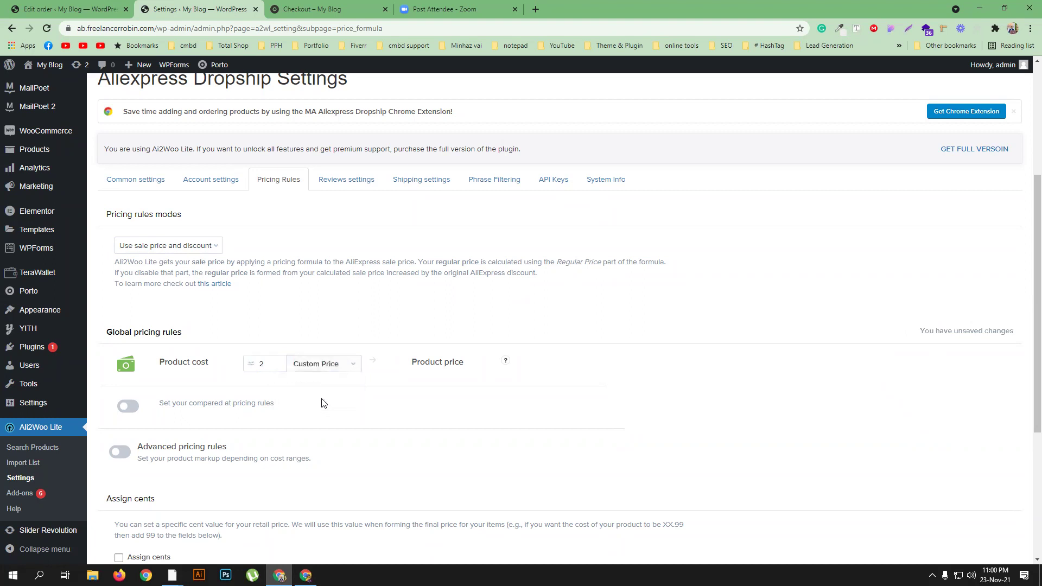
pyautogui.click(319, 366)
pyautogui.click(320, 384)
pyautogui.doubleClick(261, 363)
pyautogui.write('50')
pyautogui.click(328, 364)
pyautogui.click(302, 400)
pyautogui.doubleClick(262, 363)
pyautogui.write('1')
pyautogui.press('BackSpace')
pyautogui.press('BackSpace')
pyautogui.click(299, 332)
# Try the advanced pricing rules with a multiplier of 2 for the 0–10 USD cost range, and turn them off again.
pyautogui.scroll(-4, 354, 312)
pyautogui.scroll(-1, 357, 325)
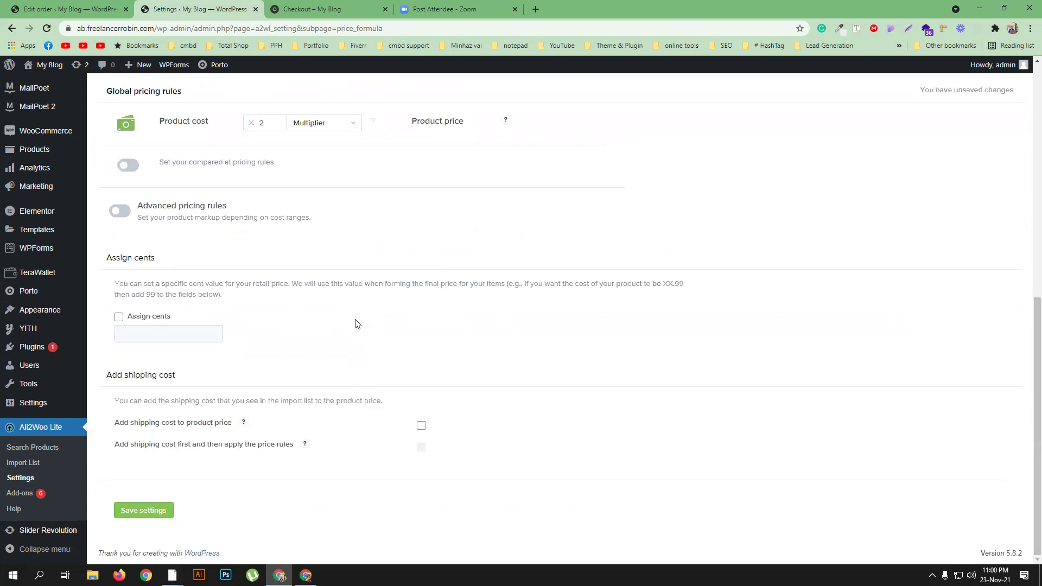
pyautogui.click(122, 212)
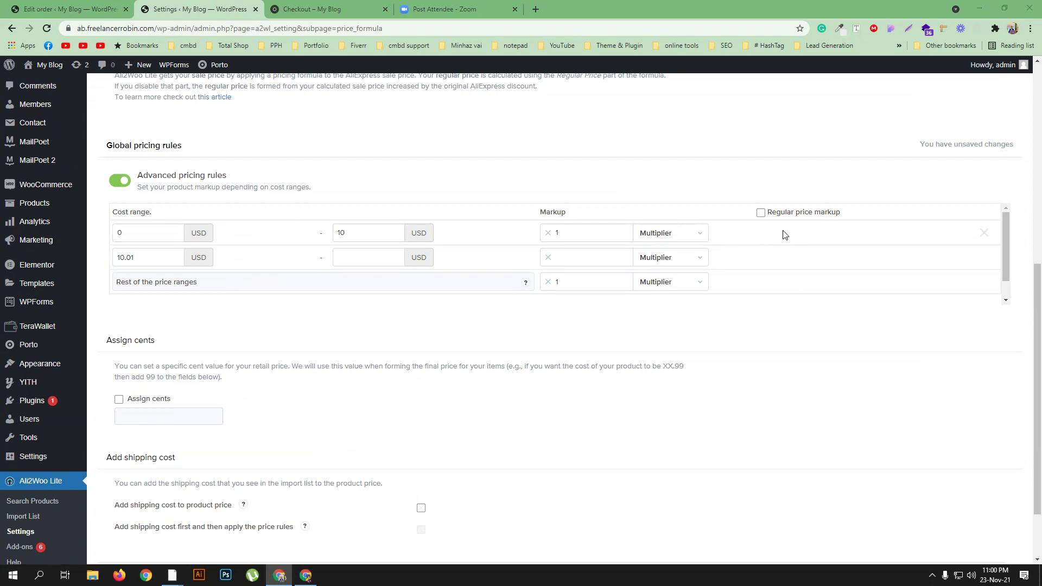
pyautogui.doubleClick(559, 232)
pyautogui.write('2')
pyautogui.click(122, 180)
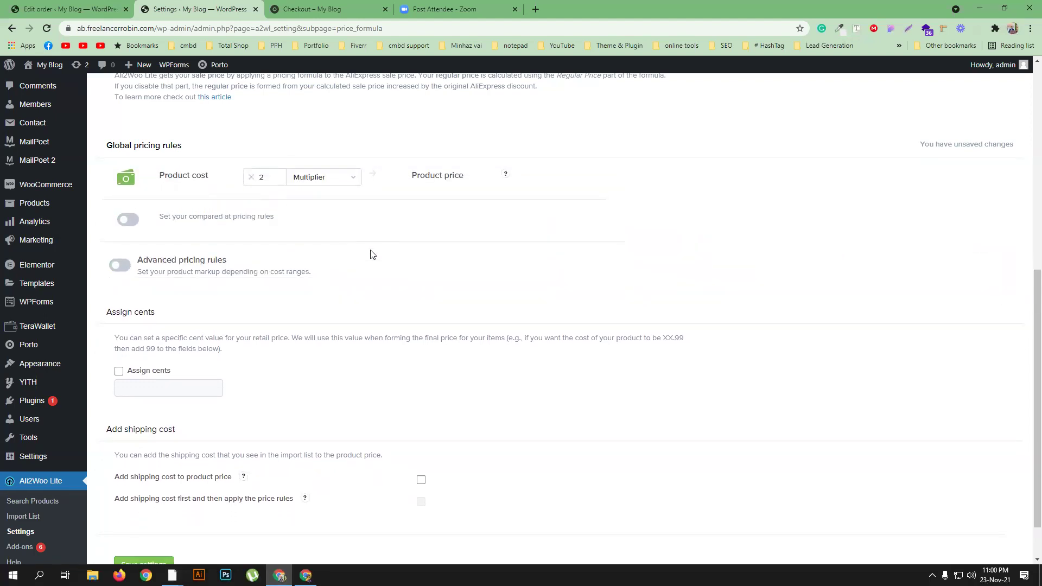
# Save the pricing rules settings.
pyautogui.scroll(-1, 375, 253)
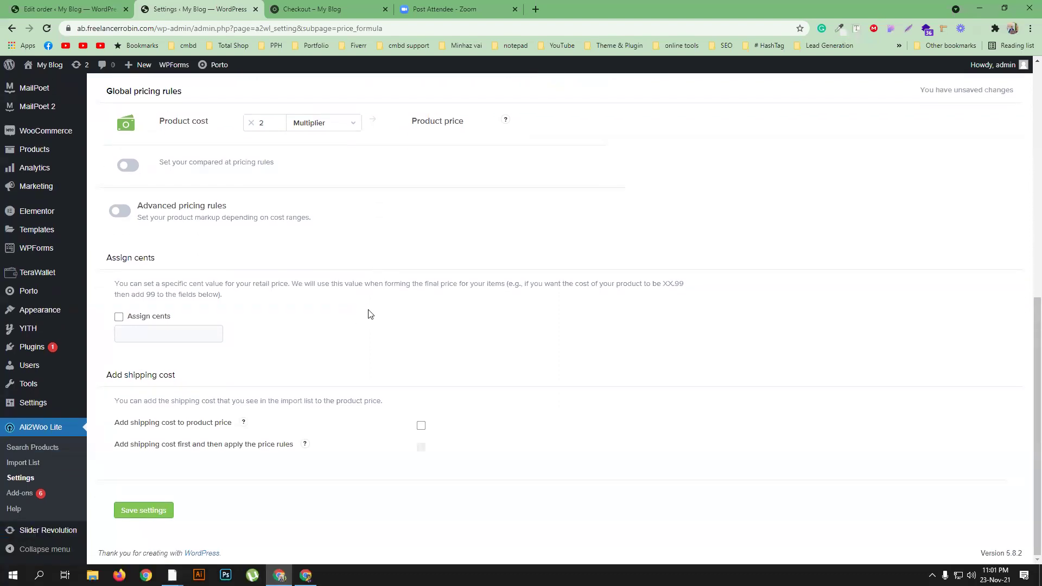
pyautogui.click(158, 509)
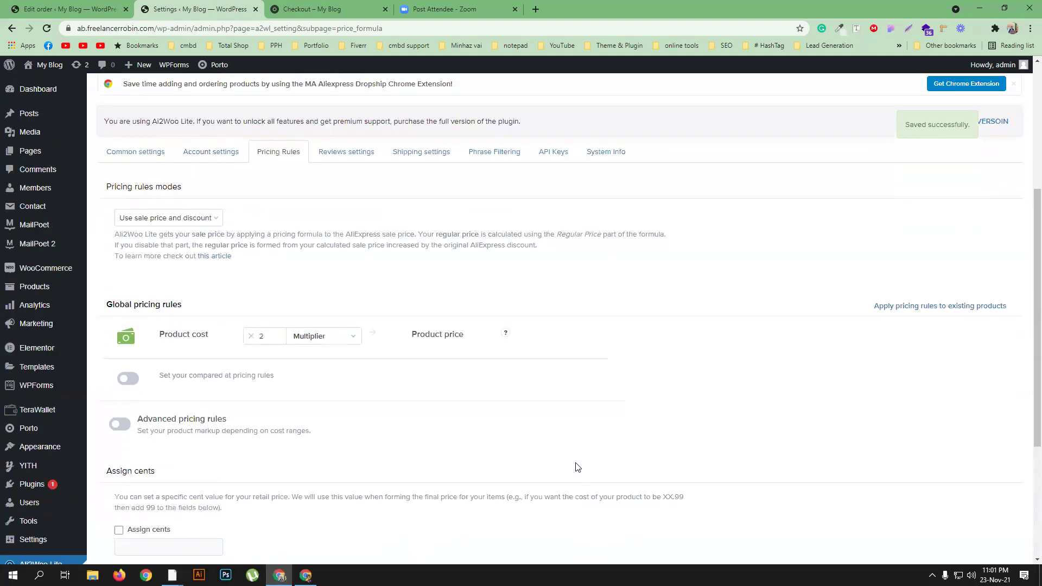
# Open the reviews settings and enable Import product reviews to examine the review import options.
pyautogui.click(349, 214)
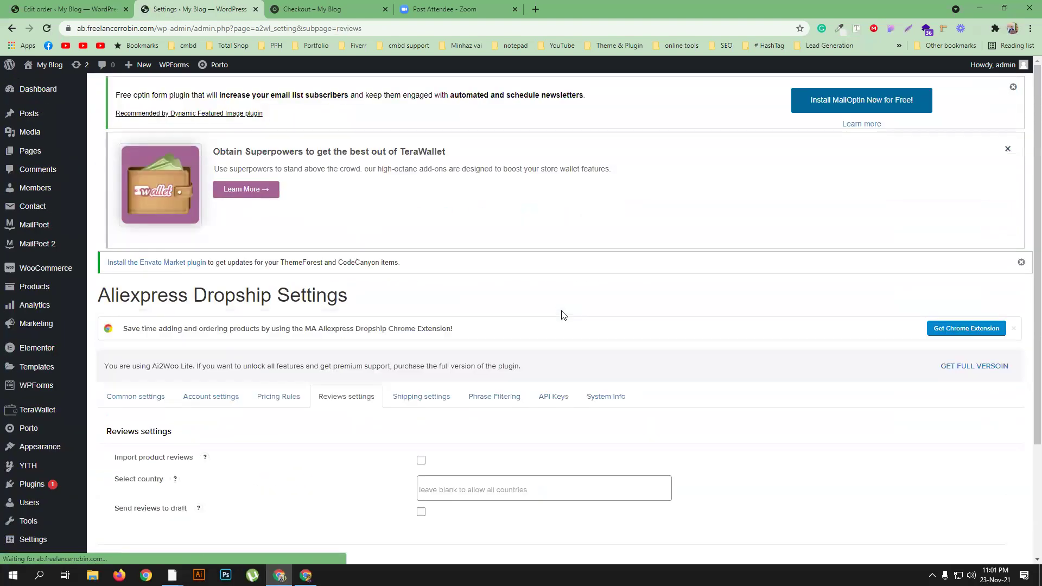
pyautogui.scroll(-3, 686, 349)
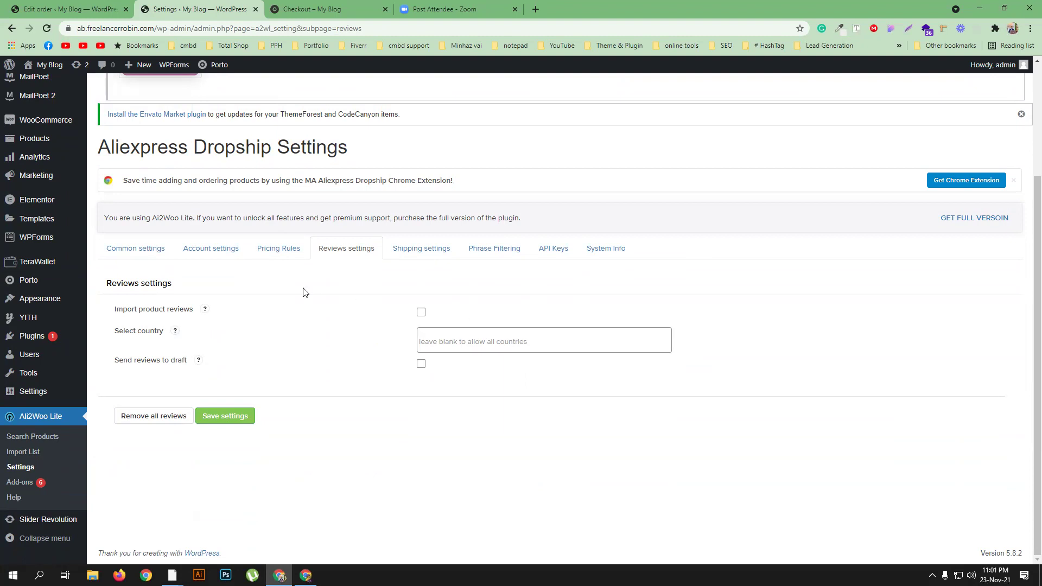
pyautogui.click(421, 312)
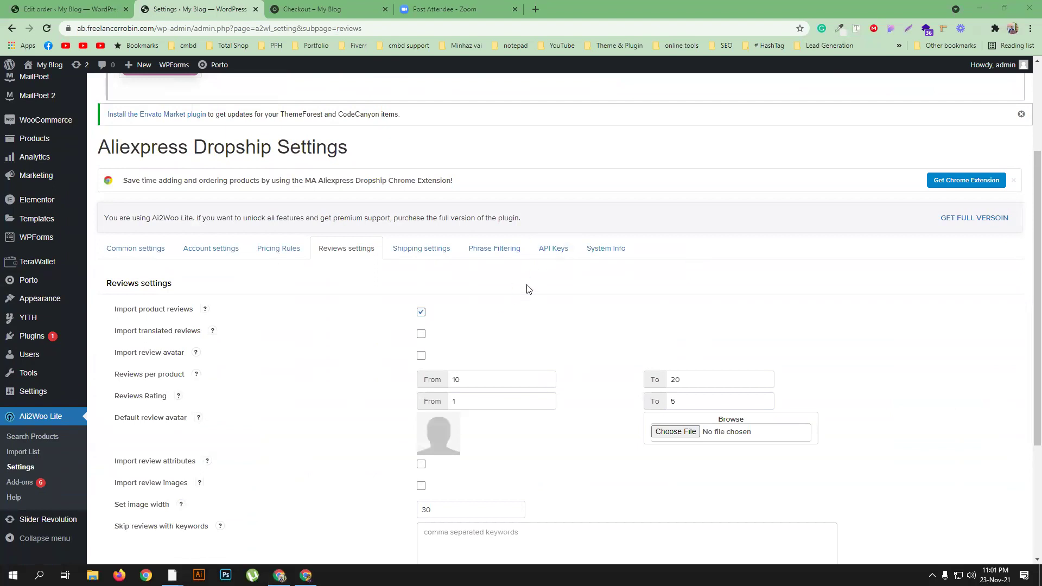
pyautogui.scroll(-2, 529, 288)
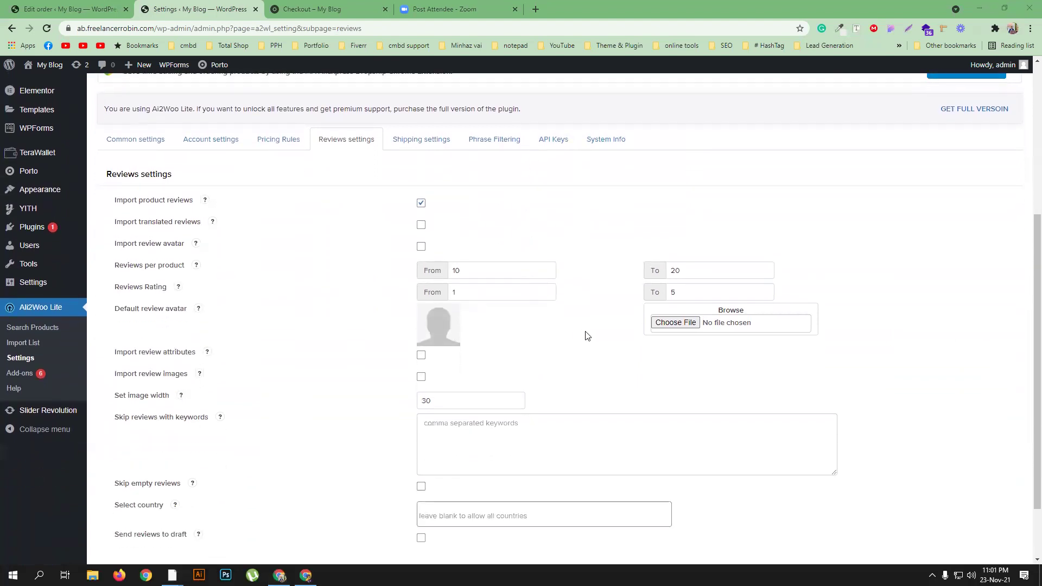
pyautogui.scroll(-2, 586, 335)
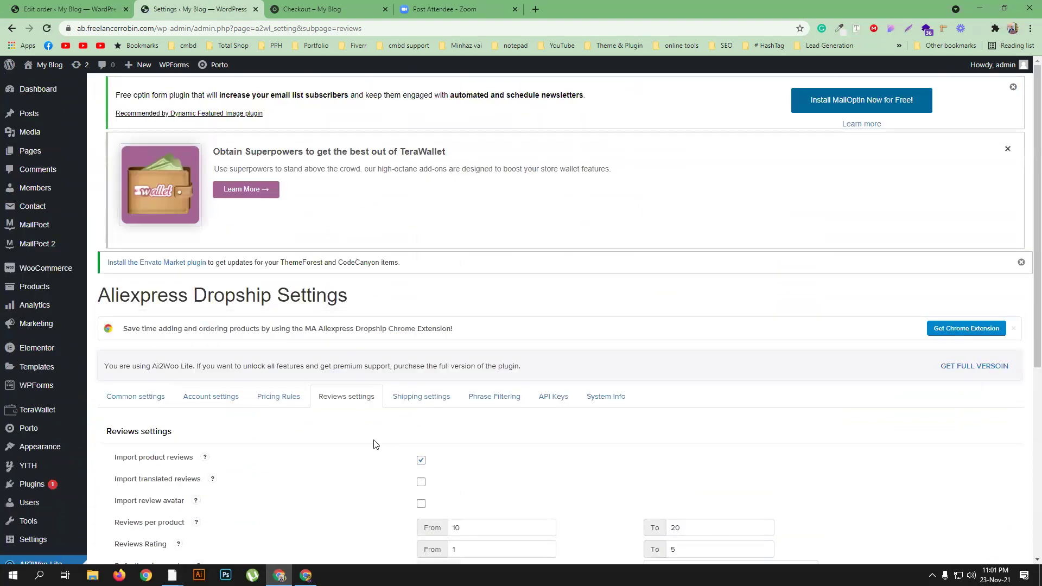
# Open the shipping settings and examine the default shipping country choices and the AliExpress shipping options of the full version.
pyautogui.click(426, 401)
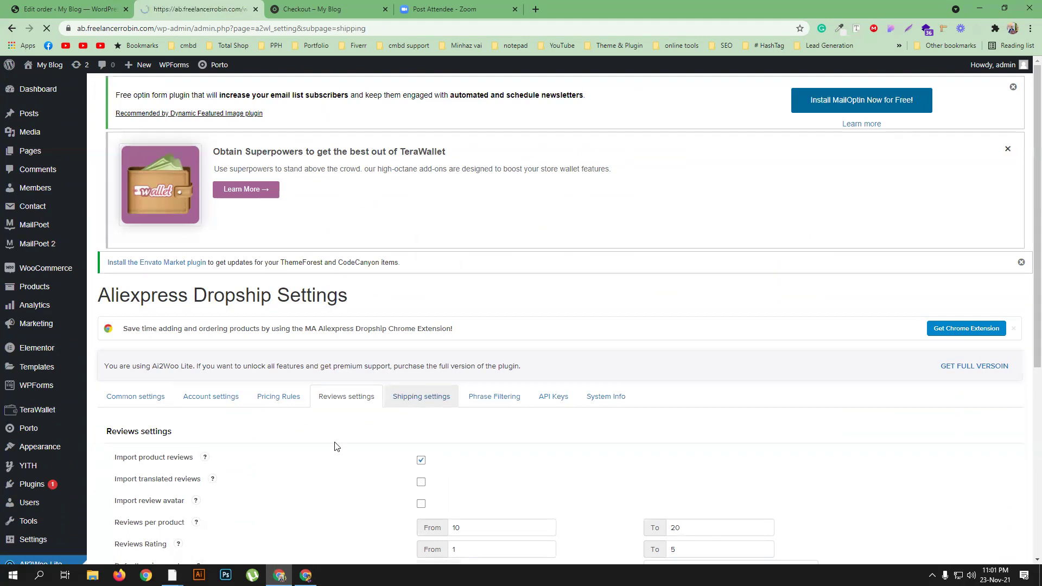
pyautogui.scroll(-2, 333, 444)
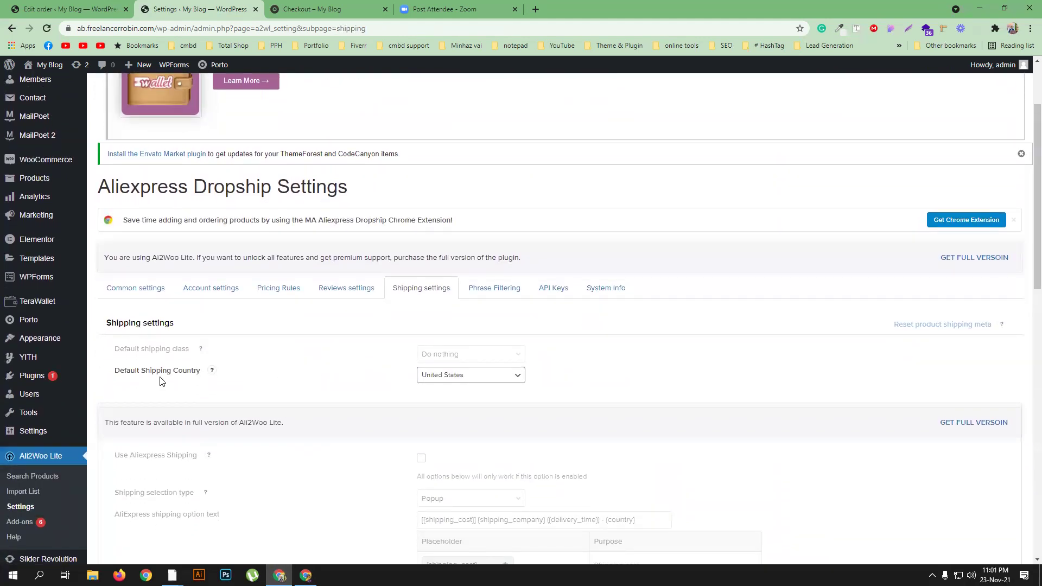
pyautogui.click(500, 376)
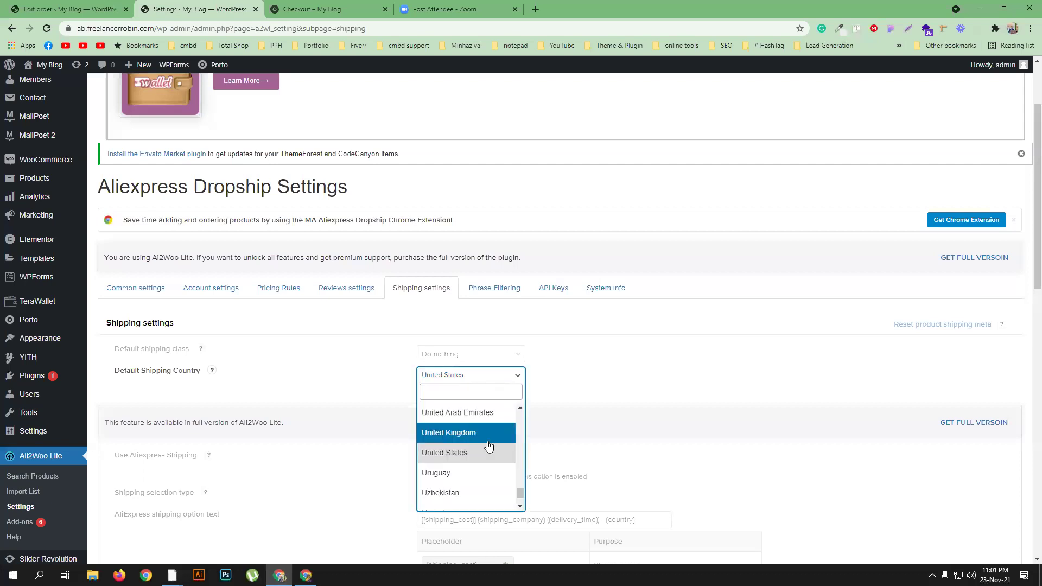
pyautogui.click(629, 386)
pyautogui.scroll(-3, 388, 400)
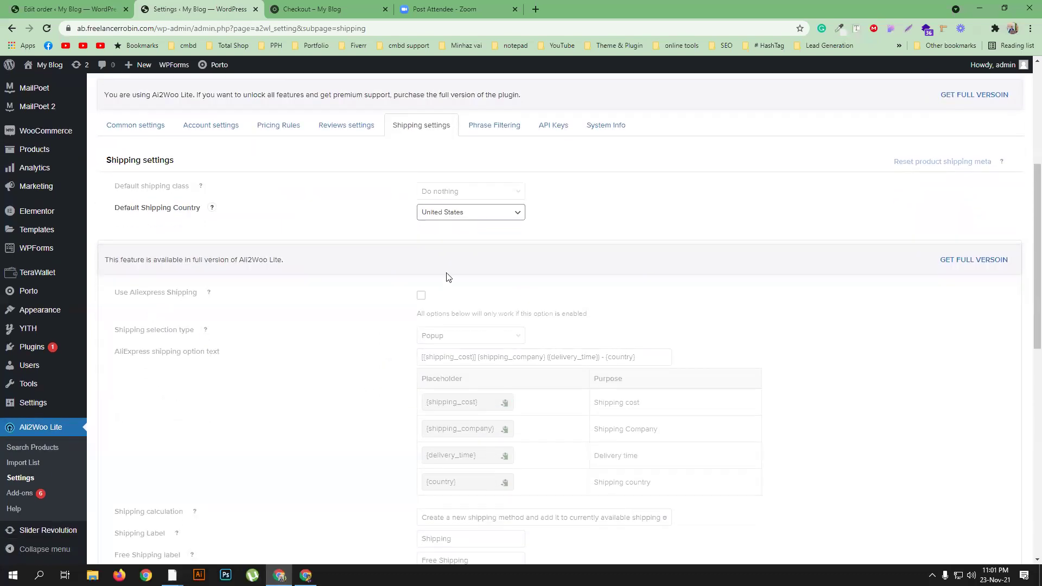
pyautogui.scroll(3, 512, 344)
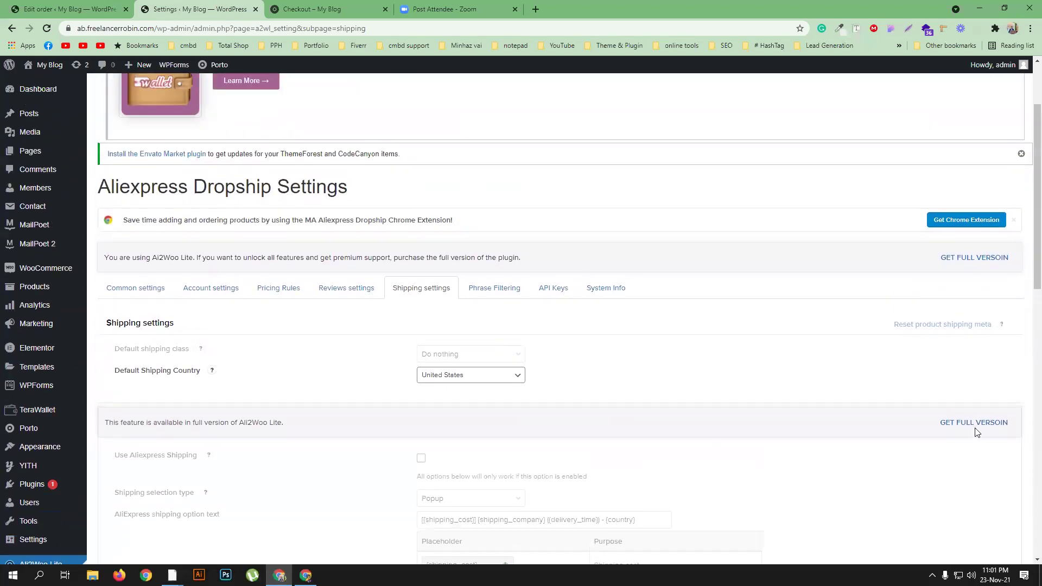
pyautogui.scroll(-3, 277, 412)
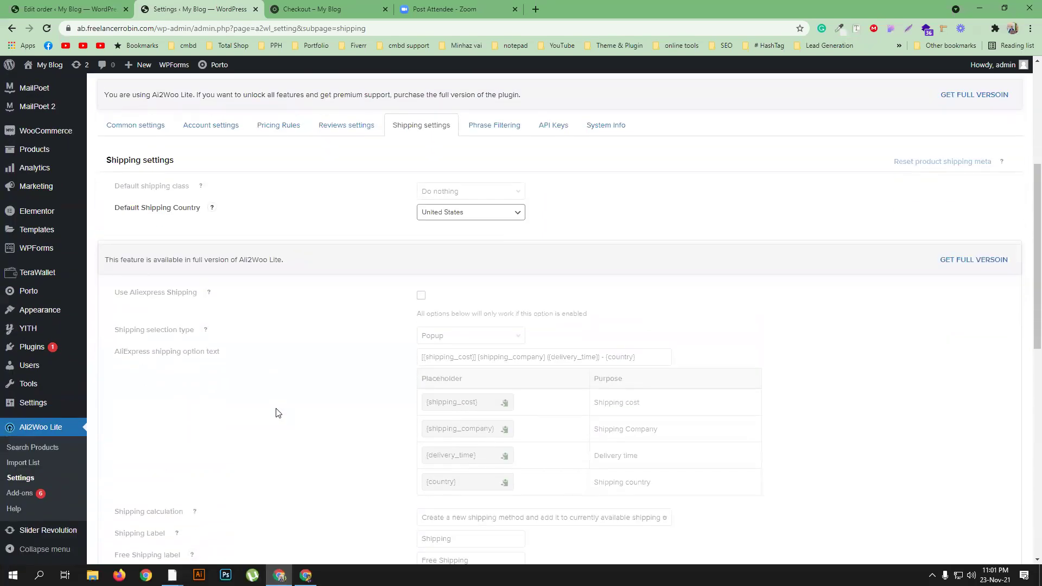
pyautogui.scroll(-3, 307, 391)
pyautogui.scroll(-3, 317, 387)
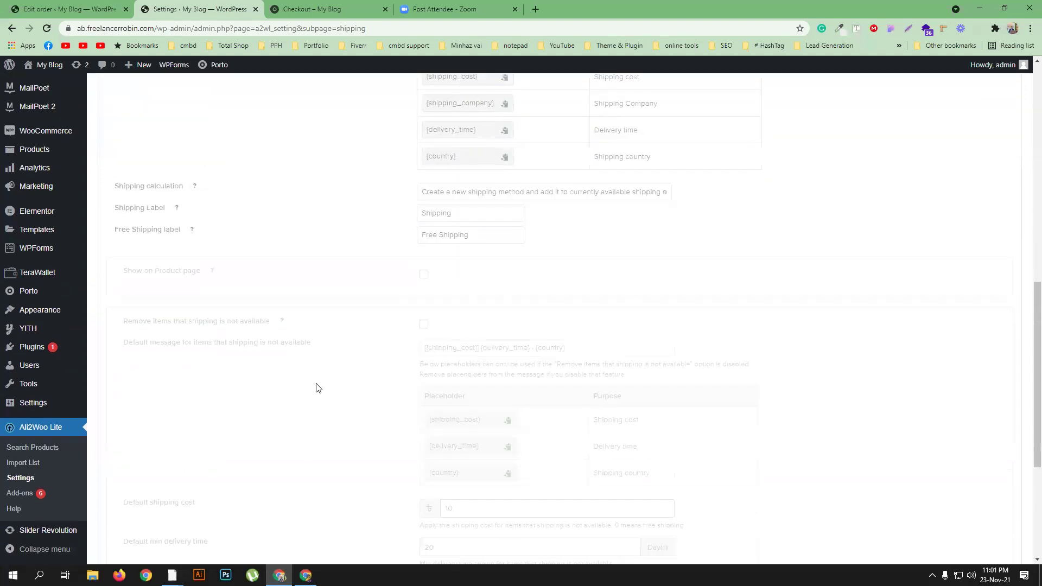
pyautogui.scroll(-5, 317, 387)
pyautogui.scroll(15, 317, 387)
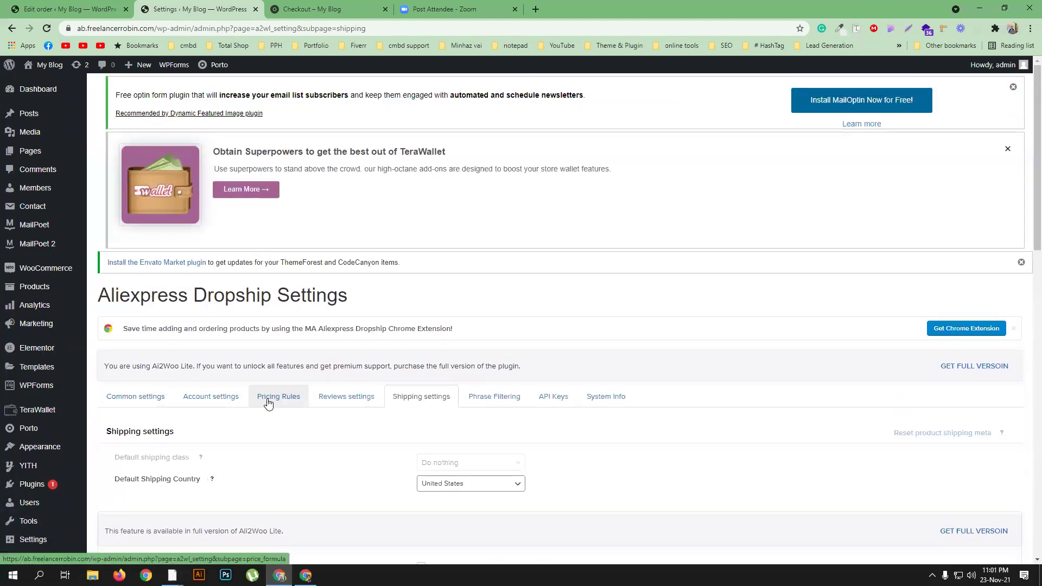
# Look through the phrase filtering, API keys and account settings of the dropshipping plugin.
pyautogui.click(502, 402)
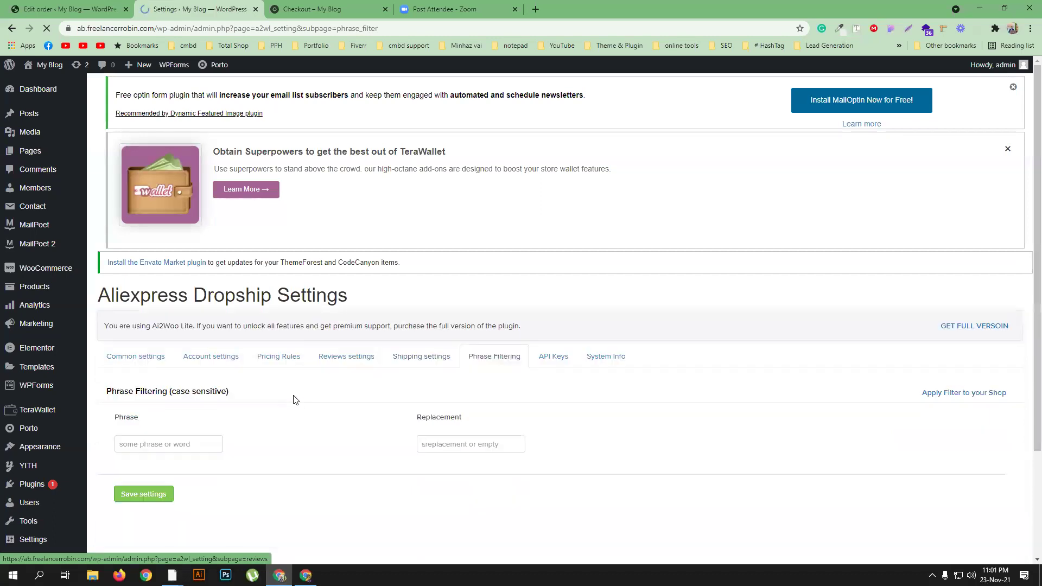
pyautogui.scroll(-2, 315, 396)
pyautogui.click(560, 300)
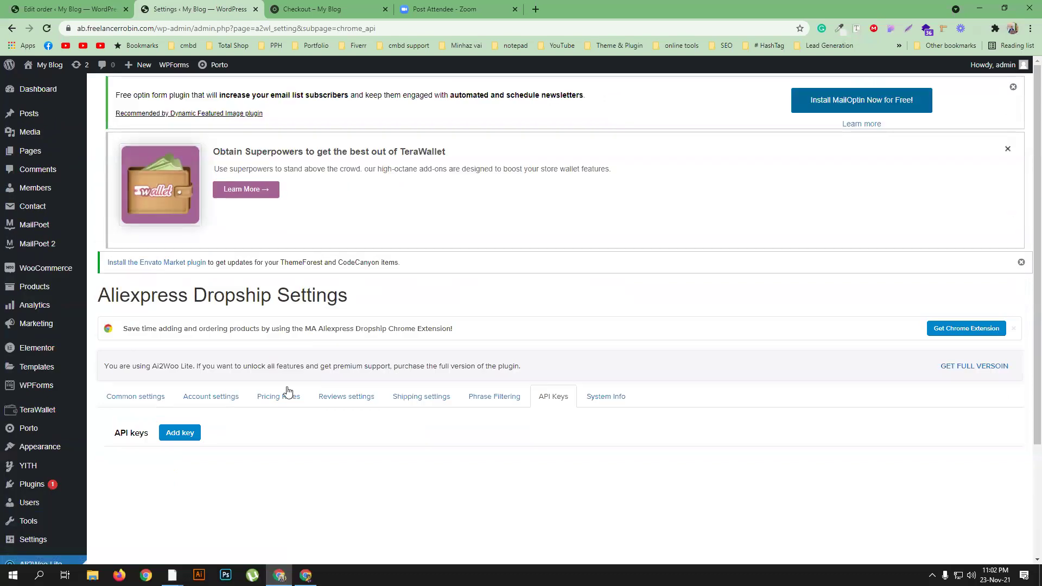
pyautogui.click(197, 399)
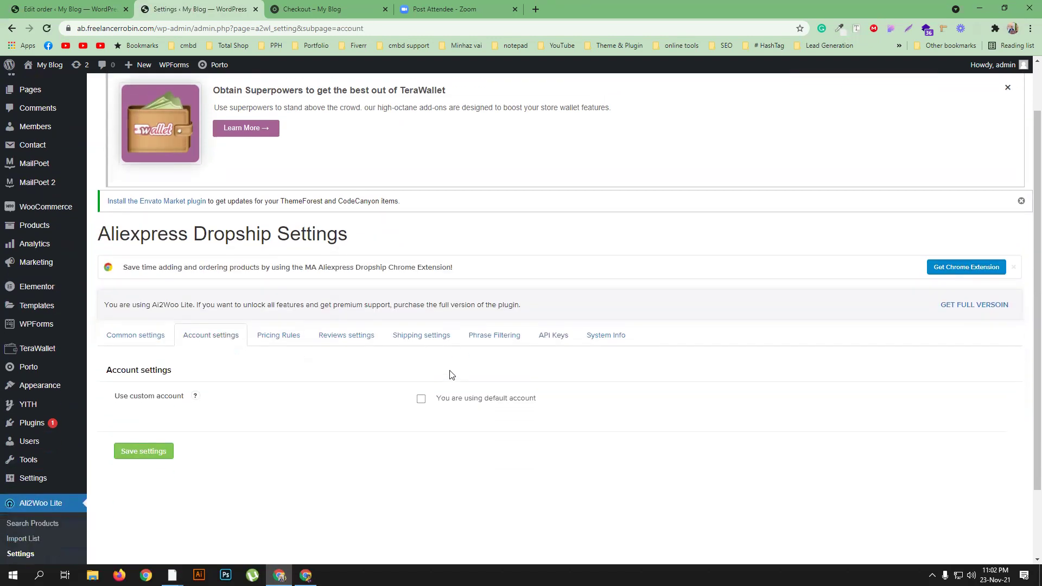
pyautogui.scroll(-2, 451, 375)
# Return to the common settings and examine the import, order fulfillment and schedule settings.
pyautogui.click(408, 293)
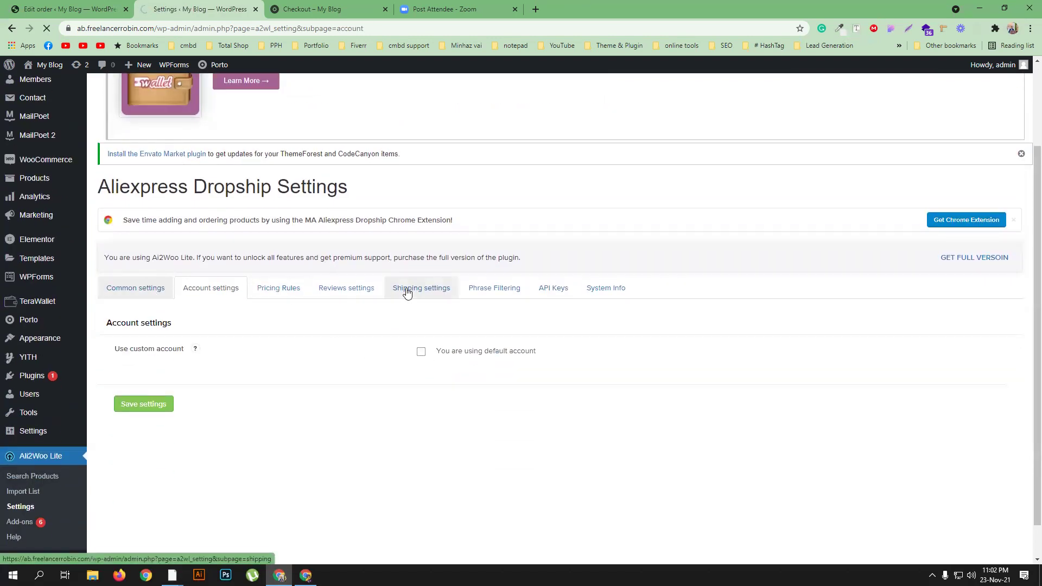
pyautogui.scroll(-6, 354, 324)
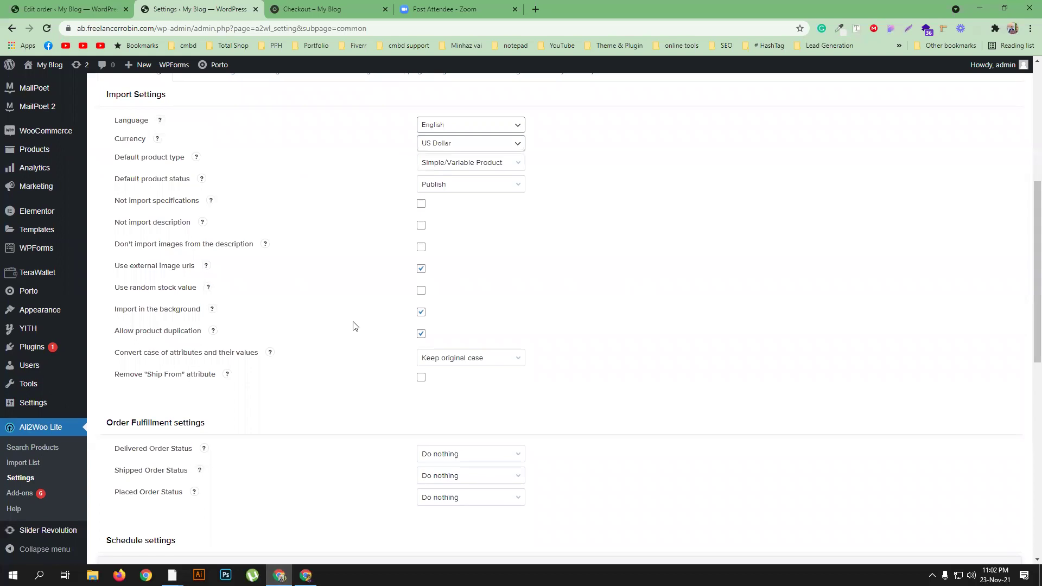
pyautogui.scroll(-1, 353, 325)
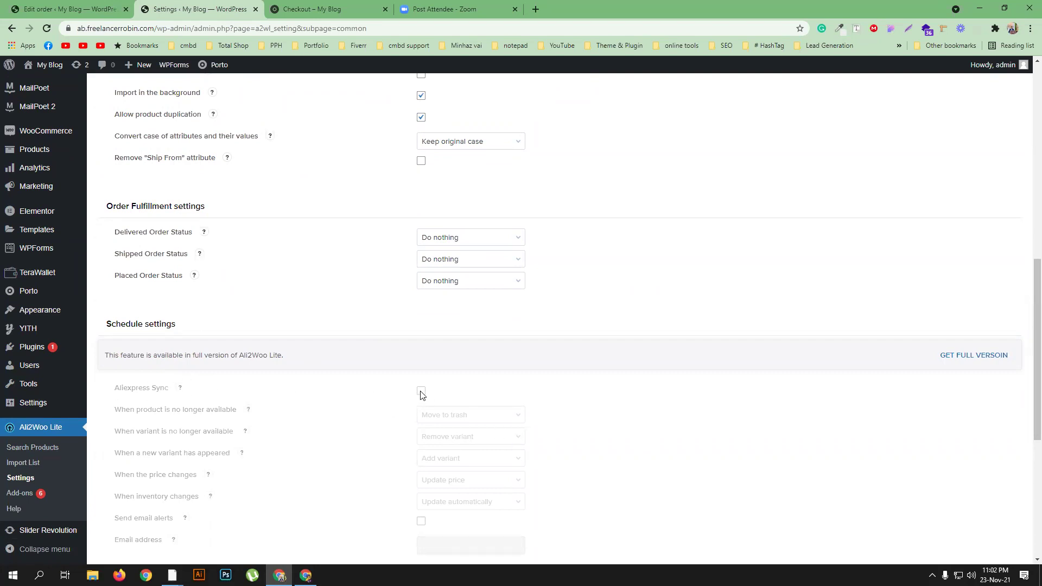
# Open aliexpress.com in a new browser tab.
pyautogui.click(534, 10)
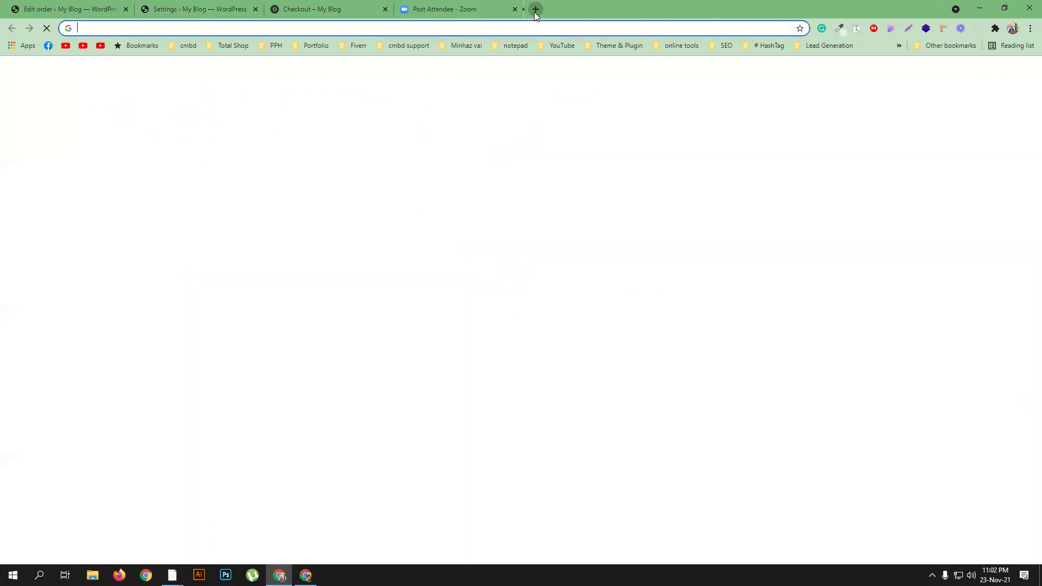
pyautogui.write('aliexpress.com')
pyautogui.press('Return')
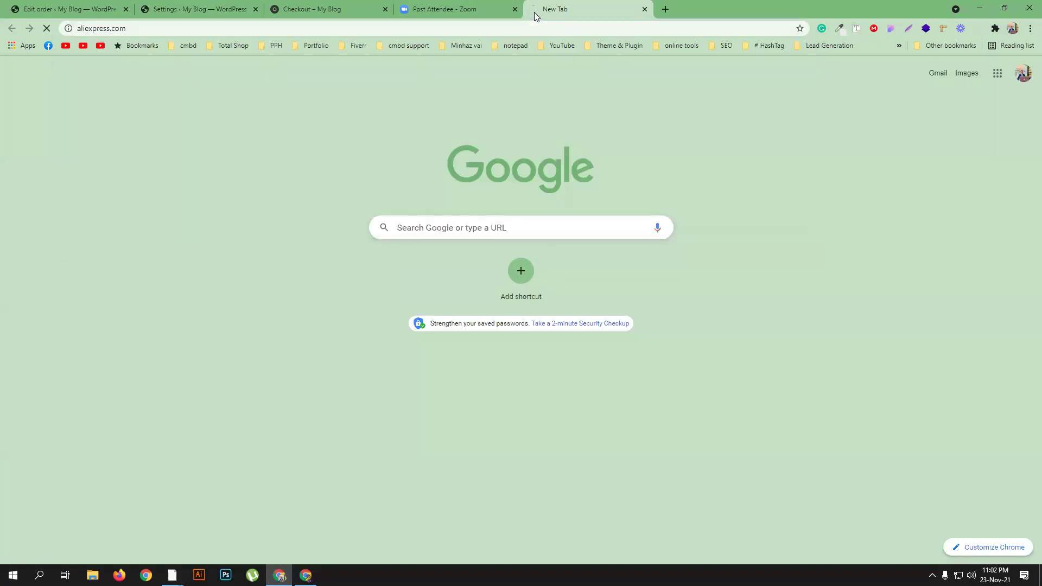
pyautogui.click(321, 9)
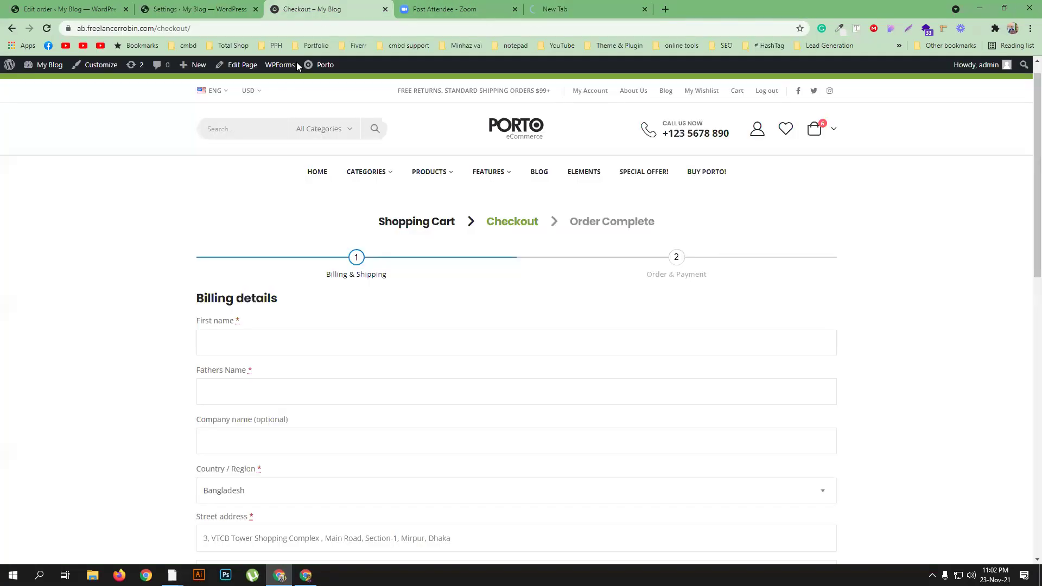
pyautogui.click(225, 9)
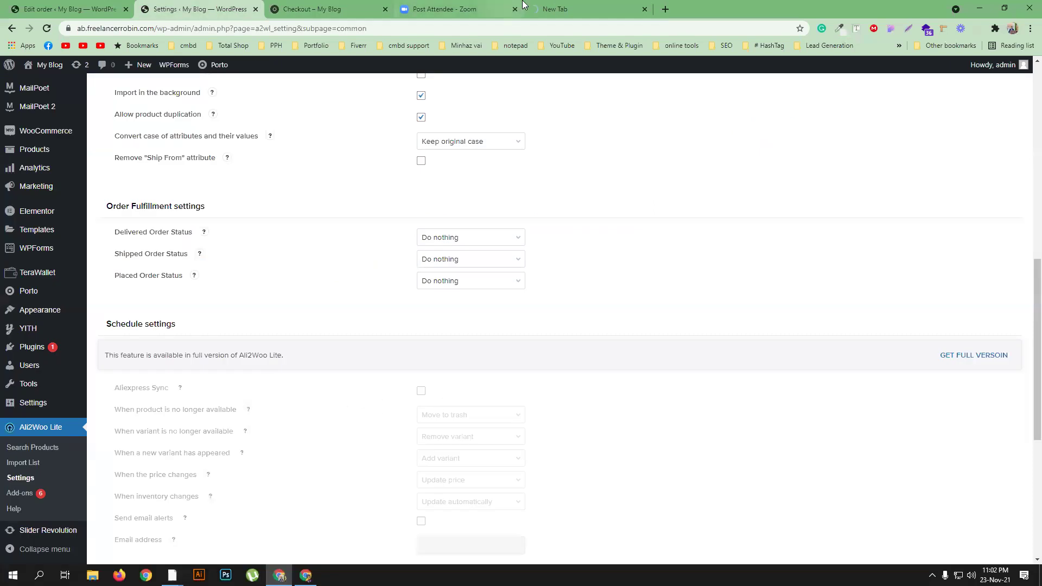
pyautogui.click(553, 5)
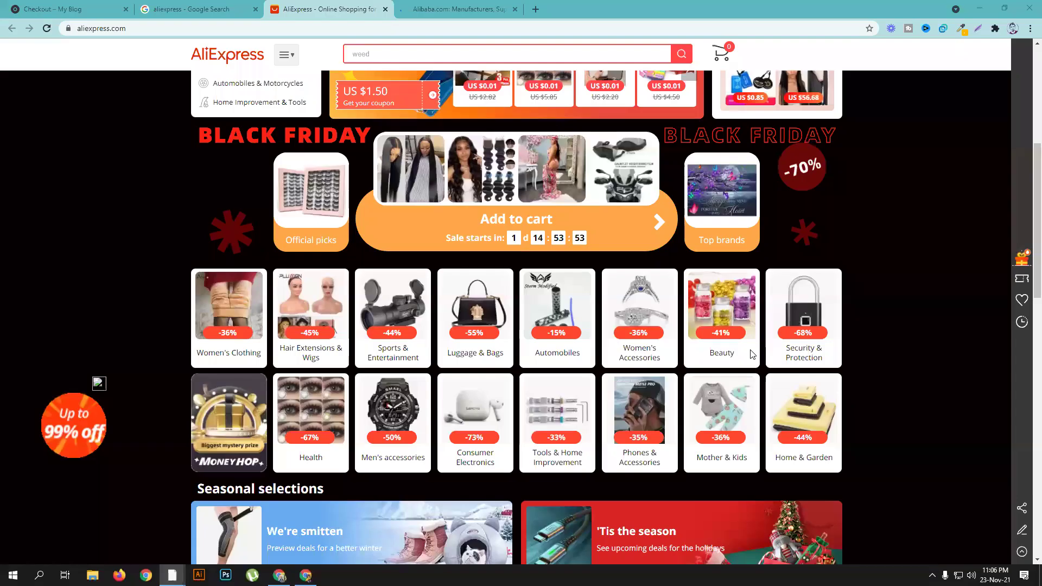
# Open the product page of the Lenovo LP40 wireless earphone from AliExpress's Top Selection and dismiss the notification request.
pyautogui.scroll(-7, 402, 374)
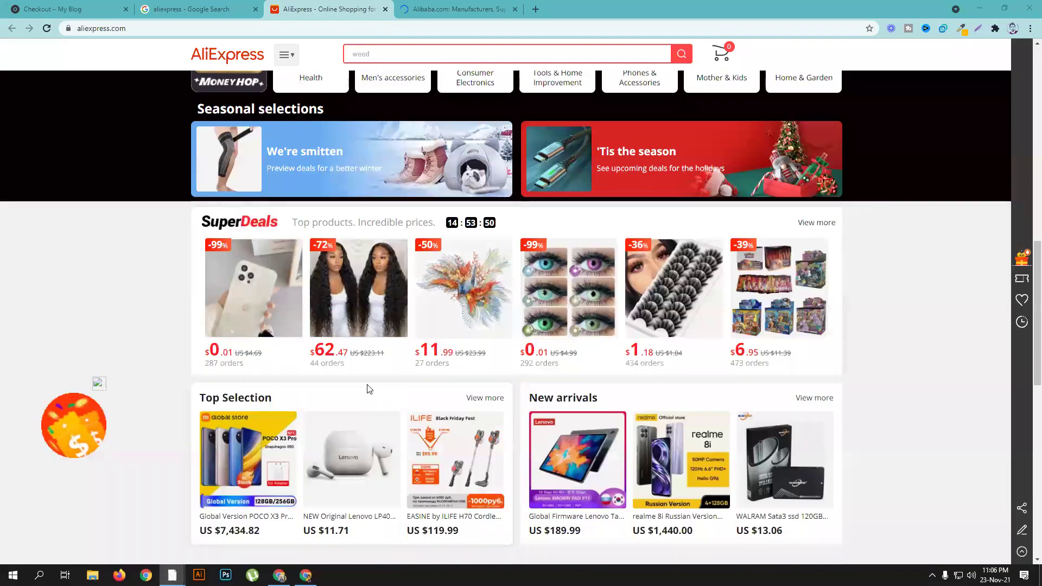
pyautogui.scroll(-2, 388, 402)
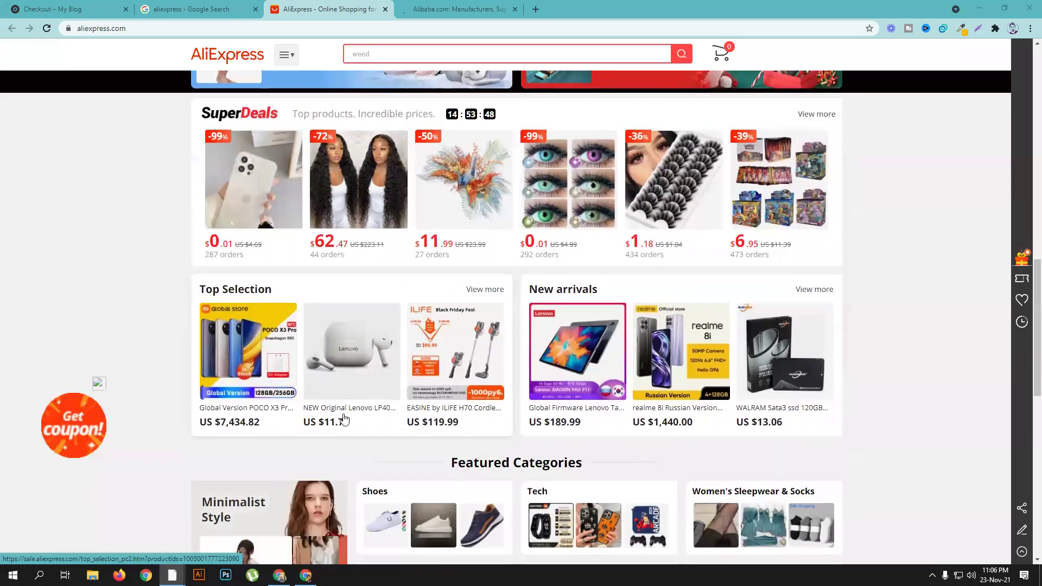
pyautogui.click(347, 417)
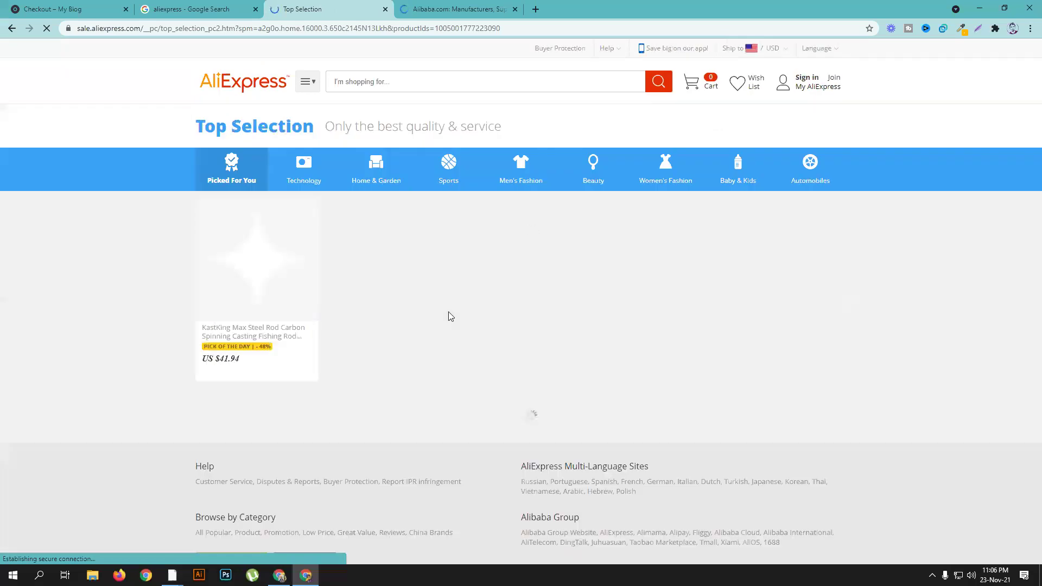
pyautogui.click(378, 339)
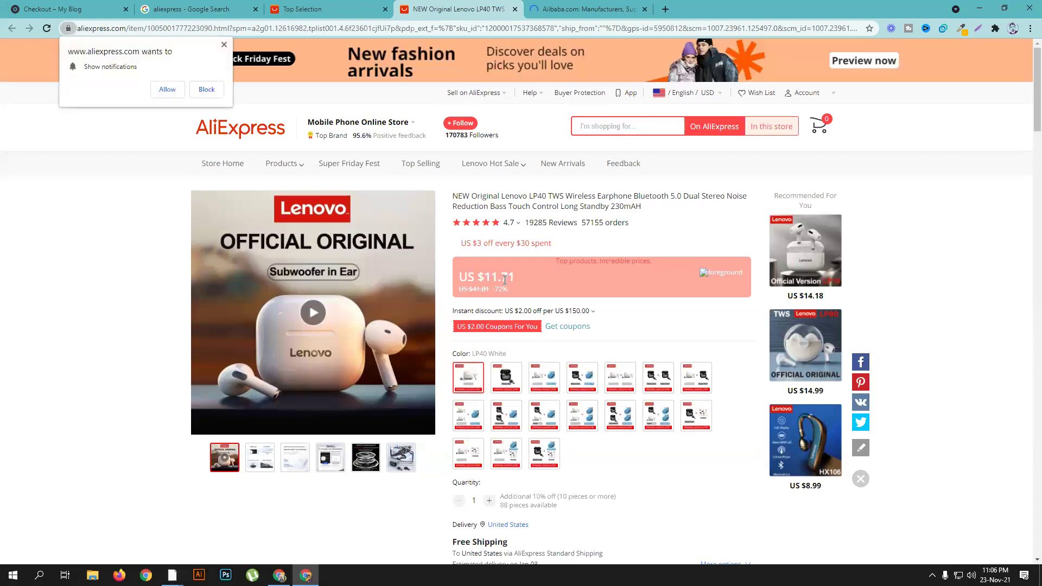
pyautogui.click(224, 44)
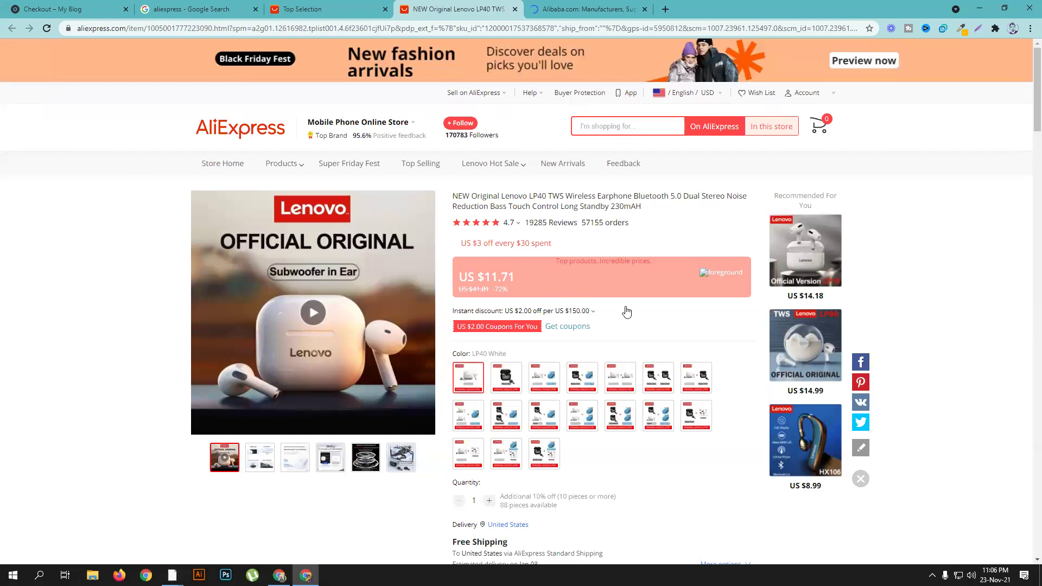
# Check the dropship settings, then examine the Lenovo LP40 product page for its price, color variants and shipping details.
pyautogui.click(279, 576)
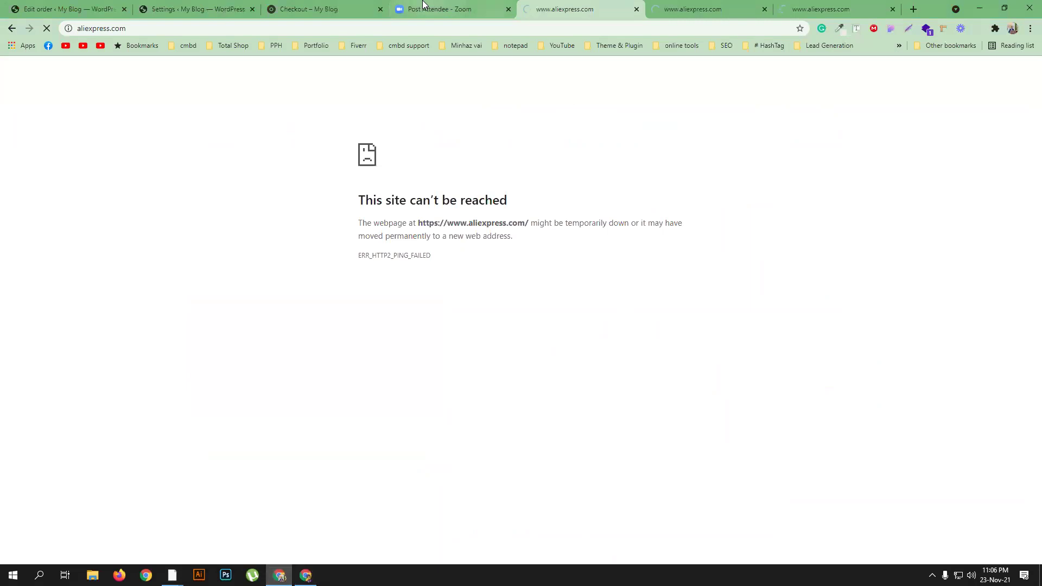
pyautogui.click(326, 9)
pyautogui.click(222, 8)
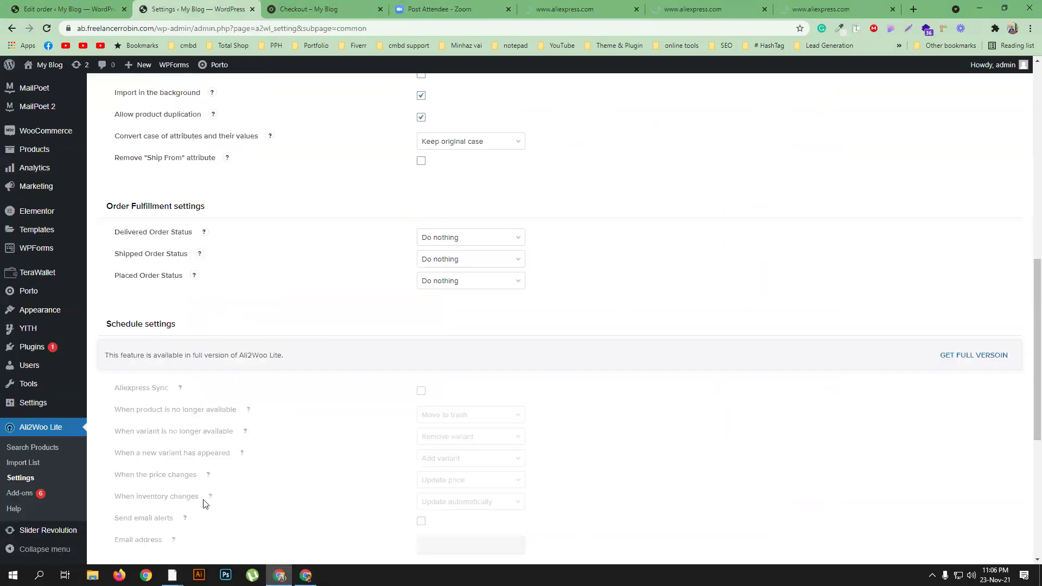
pyautogui.hotkey('alt', 'Tab')
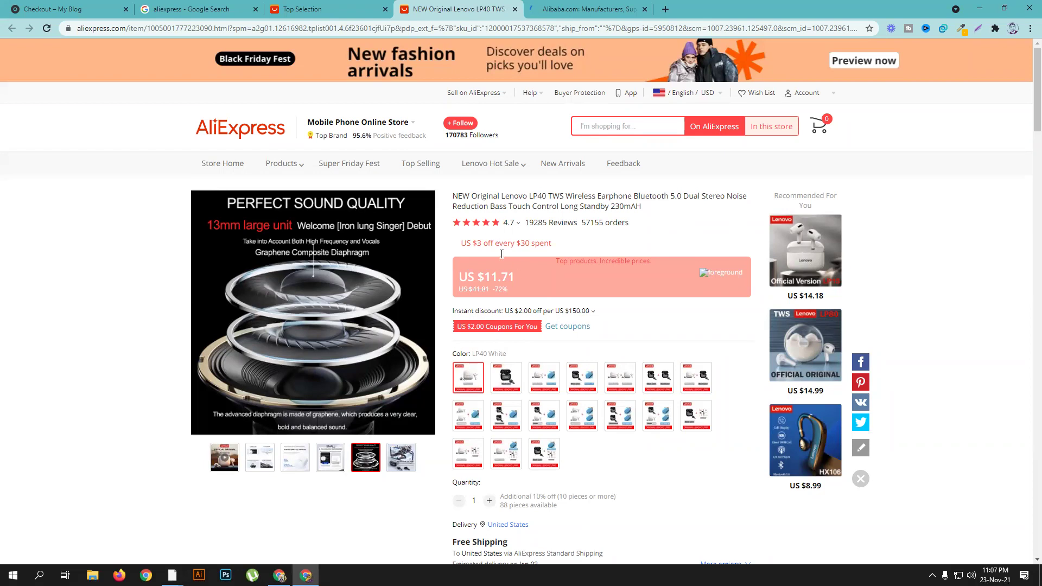
pyautogui.scroll(-2, 626, 316)
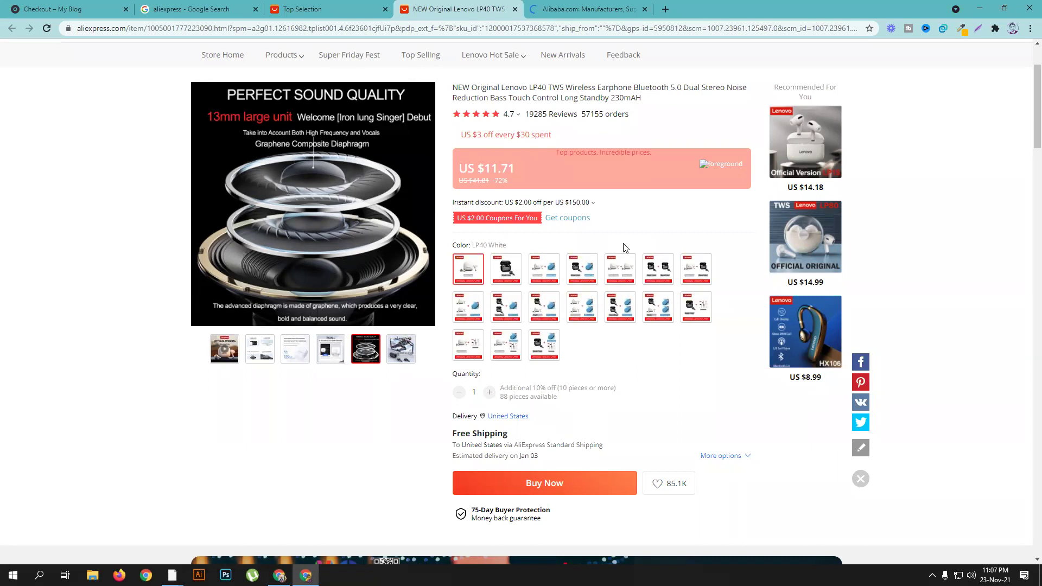
pyautogui.scroll(2, 623, 249)
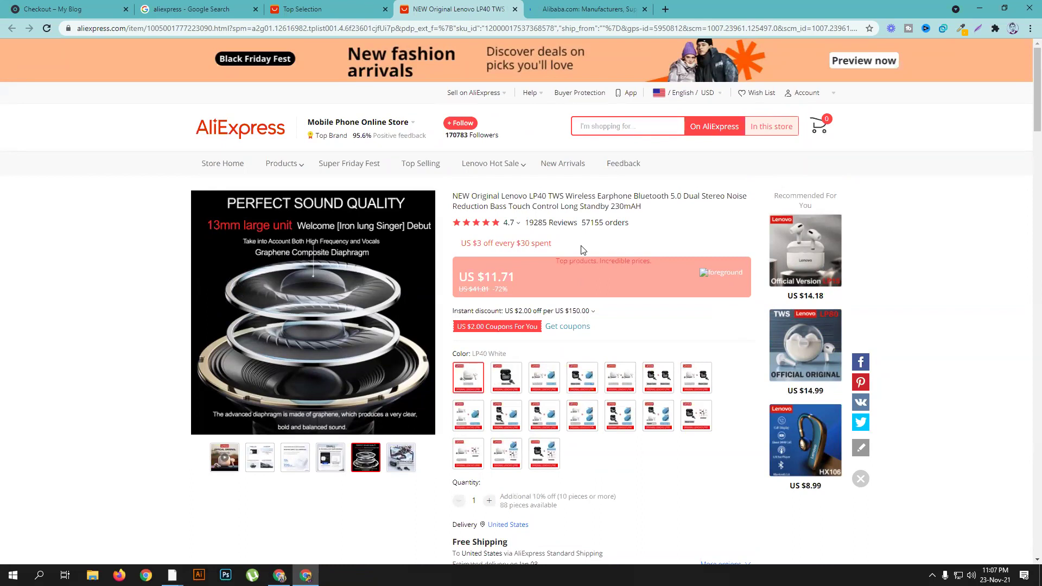
# Set the default shipping method in the Chrome Extension settings to USPS and save the common settings.
pyautogui.click(279, 575)
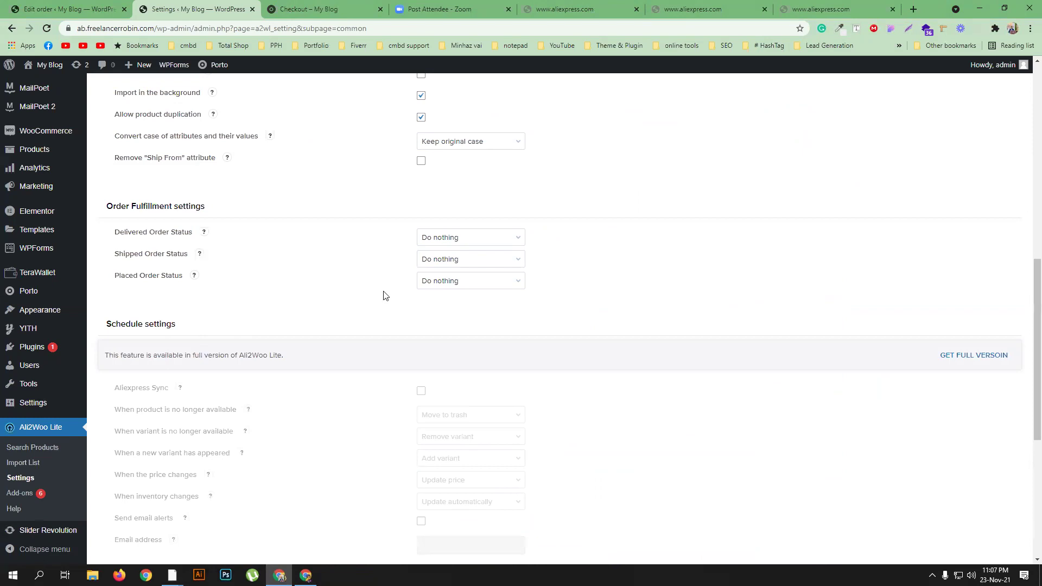
pyautogui.scroll(-3, 558, 314)
pyautogui.scroll(-3, 558, 313)
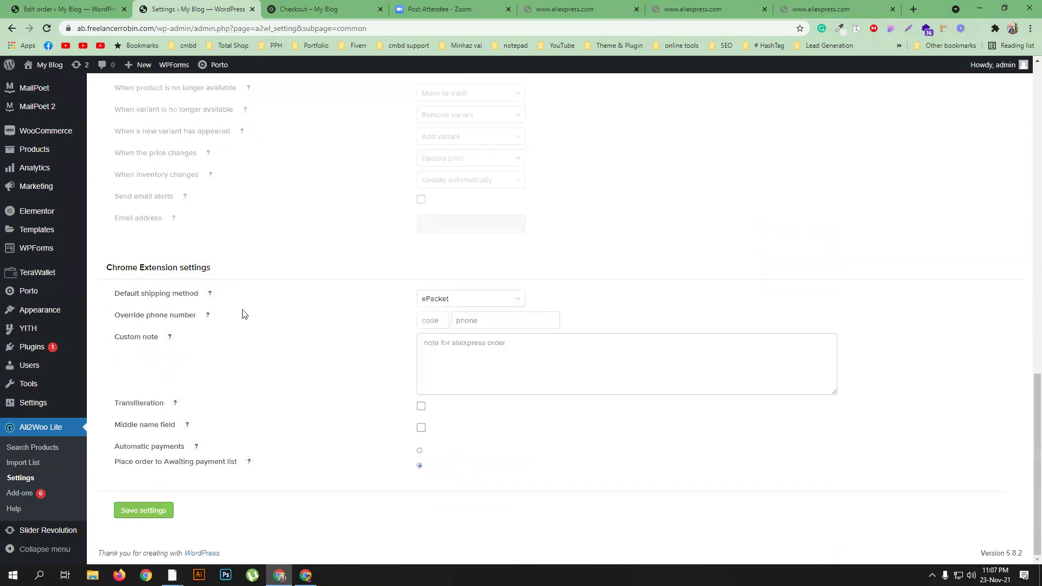
pyautogui.click(461, 300)
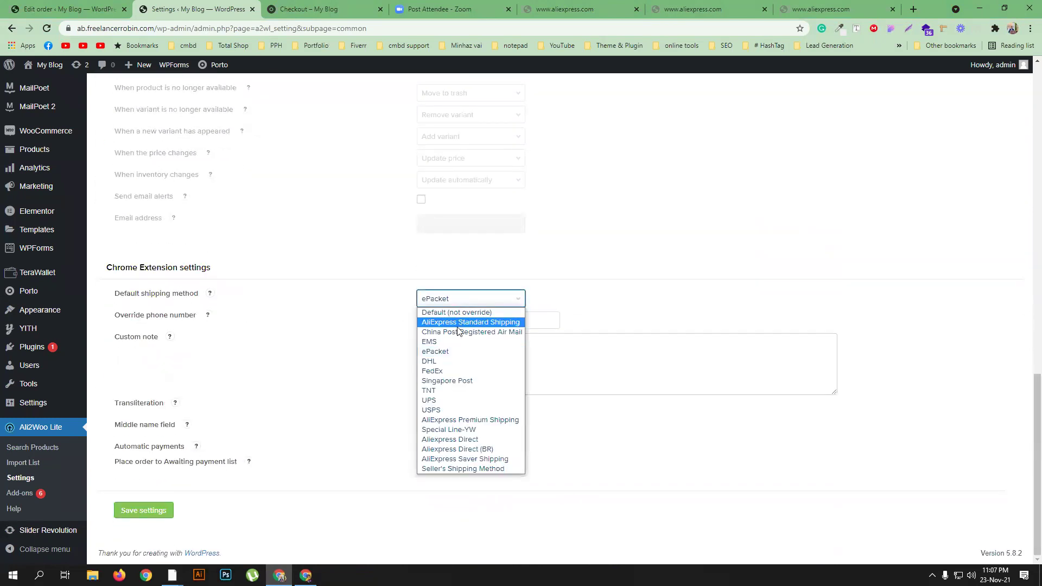
pyautogui.click(457, 410)
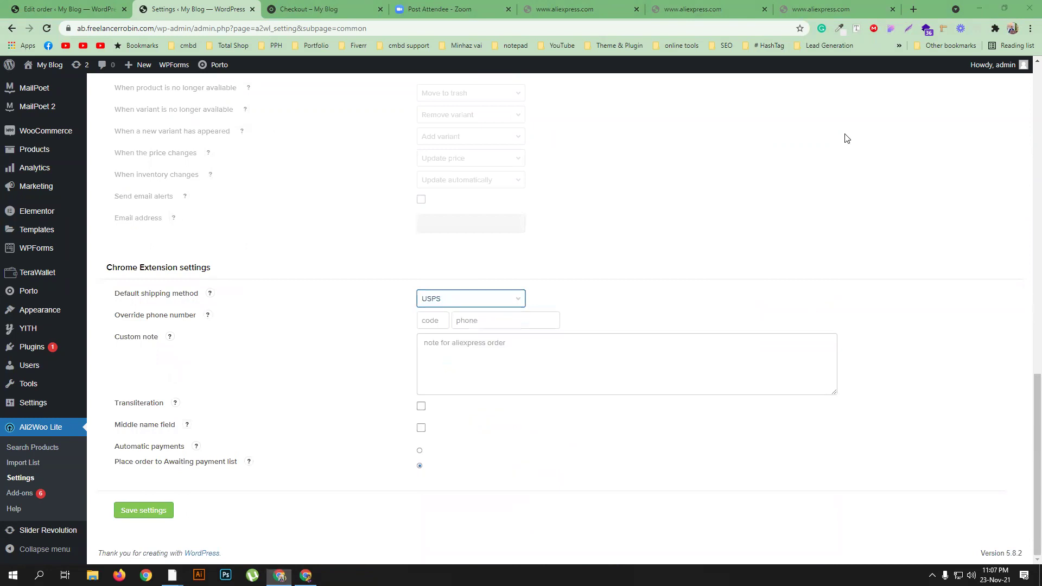
pyautogui.click(156, 513)
# Open the dropship pricing rules and examine the global pricing, cent assignment and shipping cost options.
pyautogui.scroll(20, 361, 442)
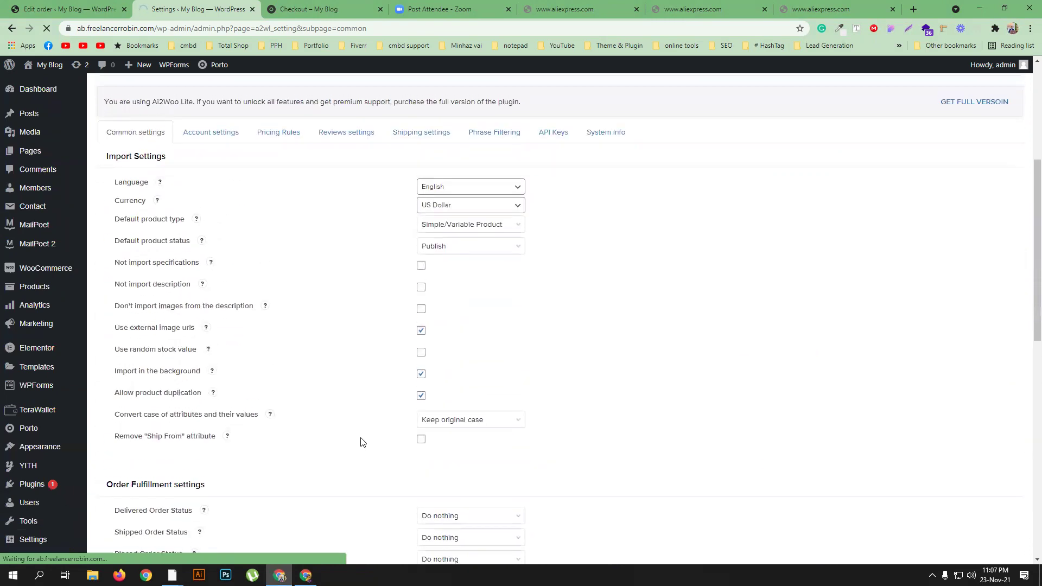
pyautogui.click(291, 398)
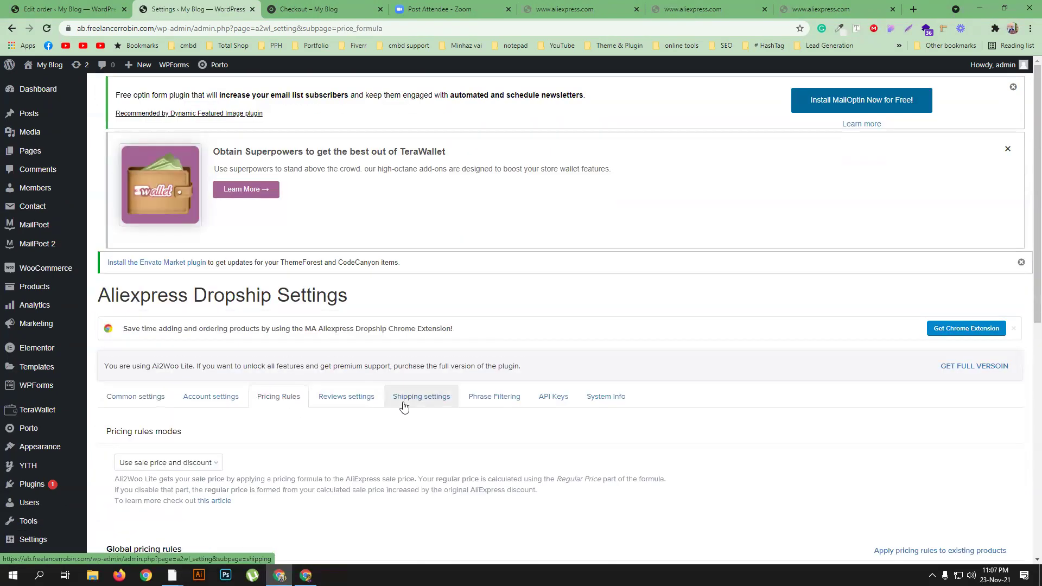
pyautogui.scroll(-5, 390, 380)
pyautogui.scroll(-3, 353, 339)
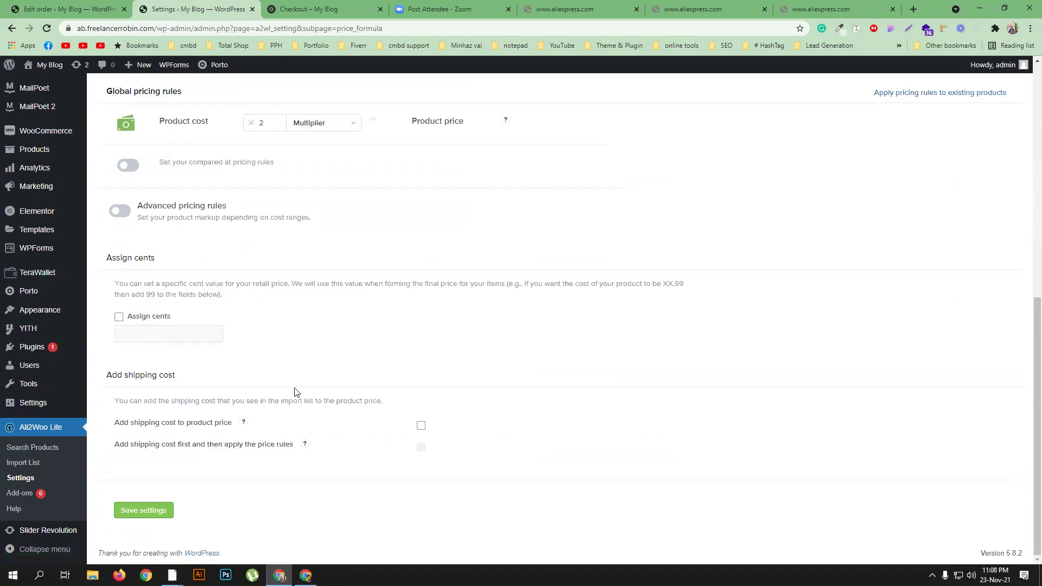
pyautogui.scroll(8, 349, 375)
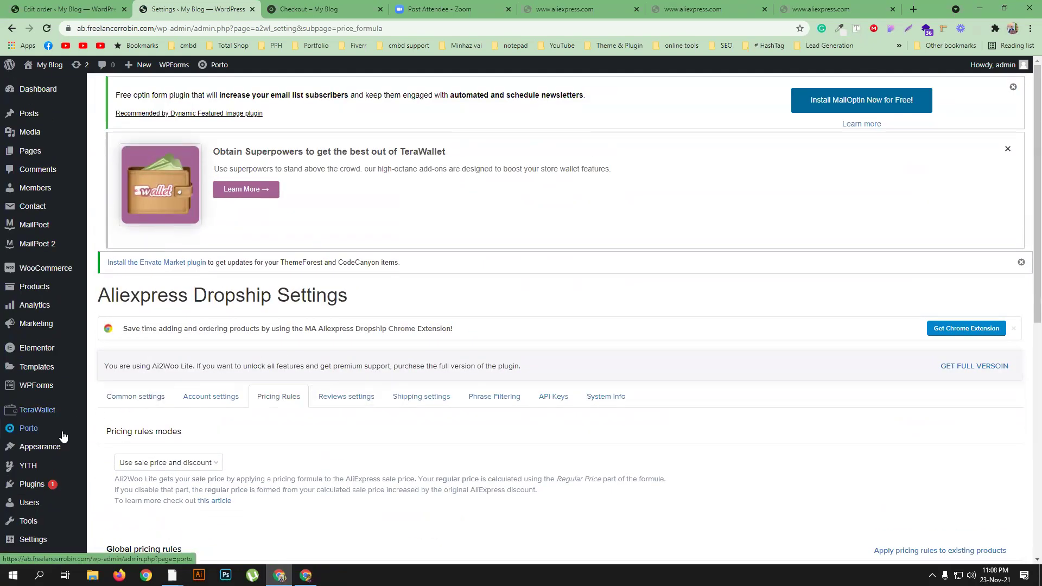
pyautogui.scroll(-1, 33, 395)
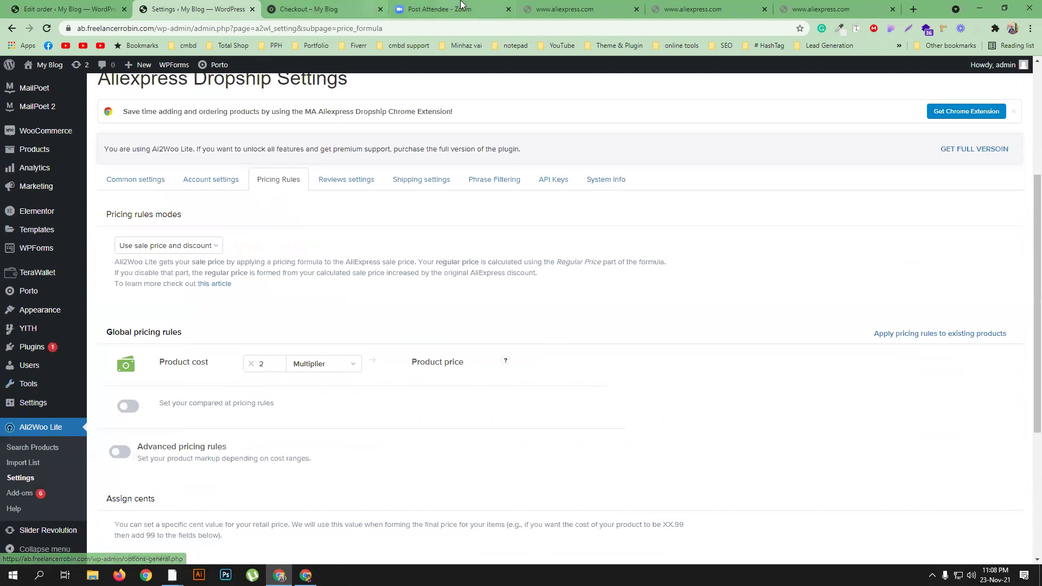
# Try to reload aliexpress.com in its browser tab, then return to the dropship settings.
pyautogui.click(564, 9)
pyautogui.click(47, 30)
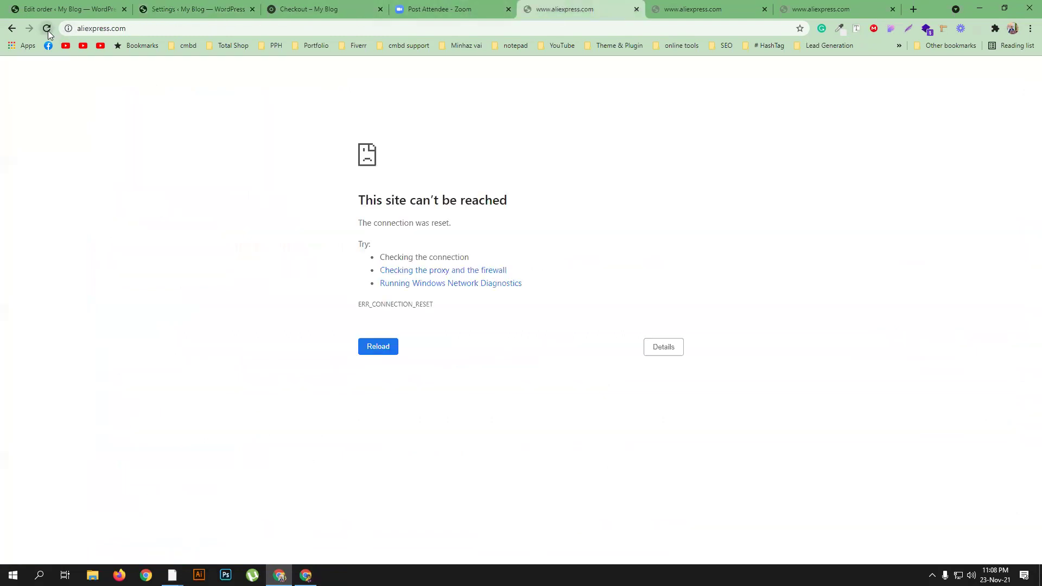
pyautogui.click(47, 29)
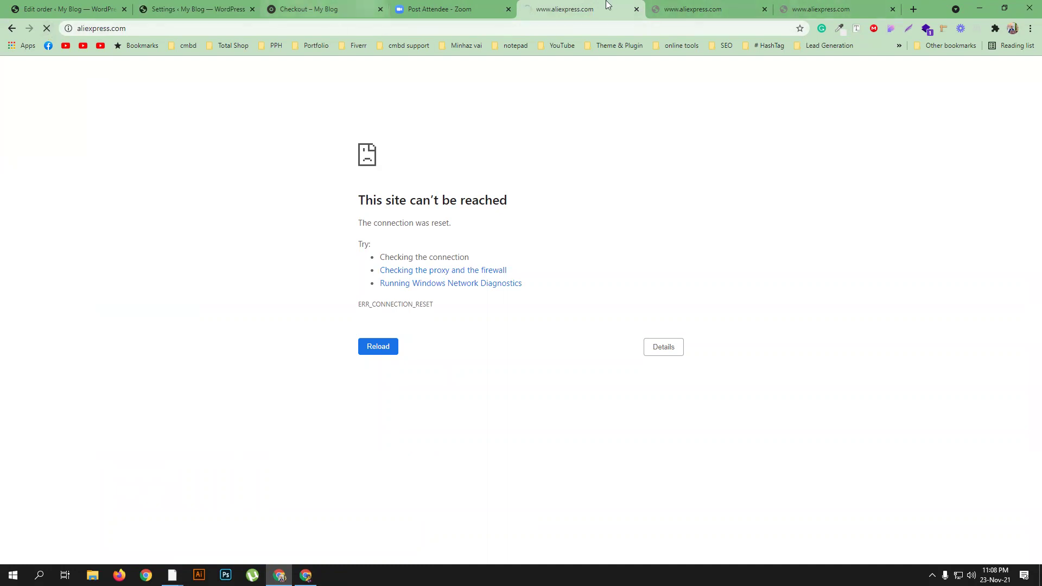
pyautogui.click(307, 9)
pyautogui.click(176, 9)
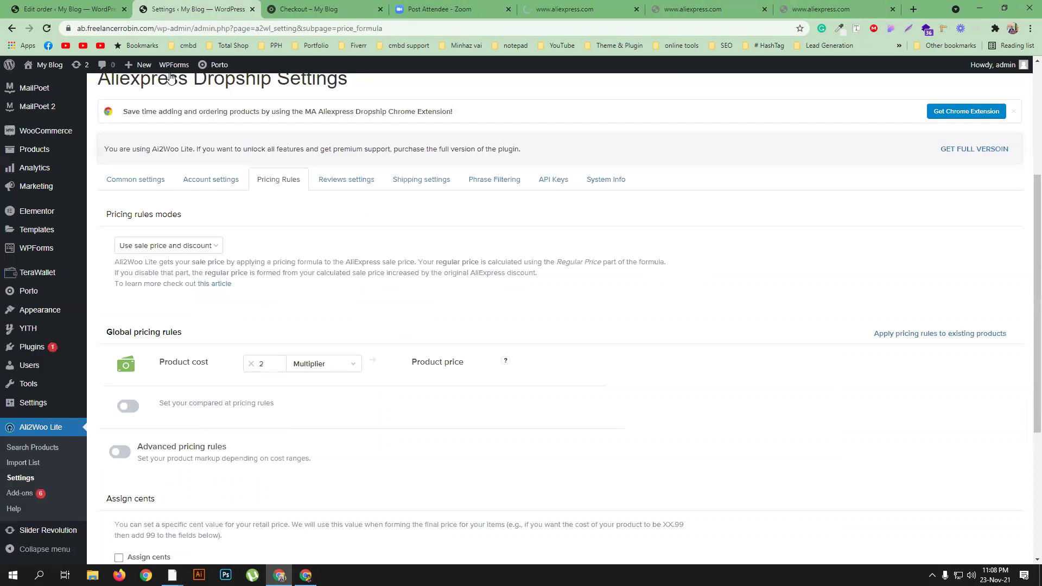
# Open the Ali2Woo Lite product search, then copy the full title of the Lenovo LP40 earphone from its AliExpress page.
pyautogui.scroll(-3, 298, 389)
pyautogui.click(30, 449)
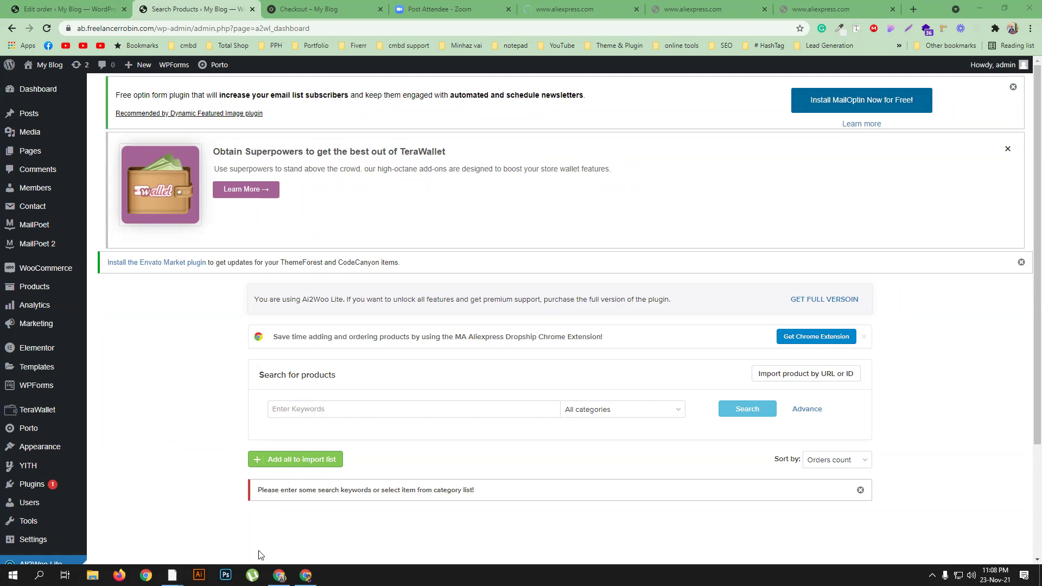
pyautogui.click(305, 574)
pyautogui.click(321, 455)
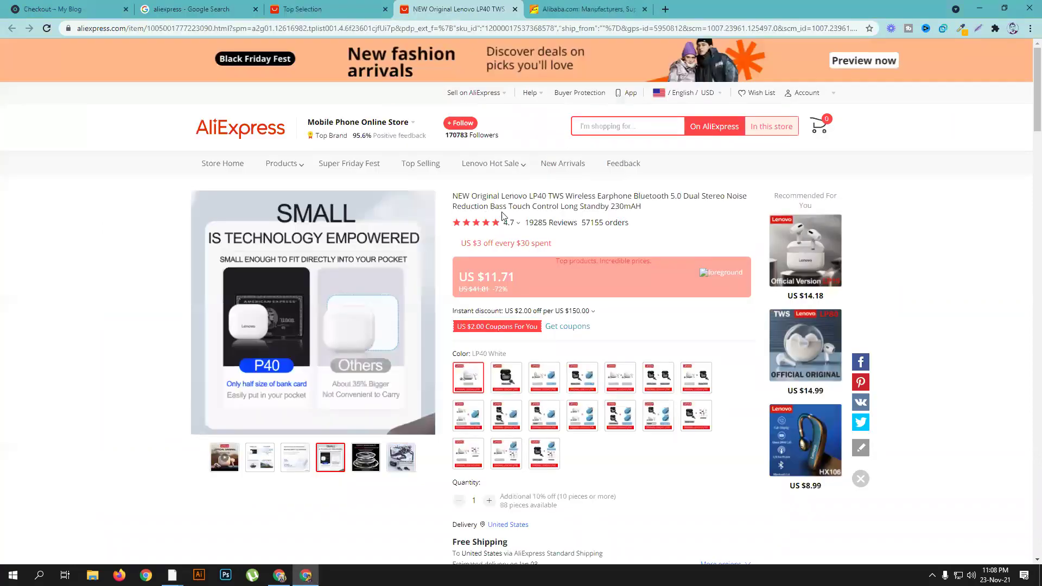
pyautogui.tripleClick(528, 197)
pyautogui.rightClick(529, 200)
pyautogui.click(543, 207)
# Search Ali2Woo Lite in all categories with the copied Lenovo LP40 TWS Wireless Earphone title as keywords.
pyautogui.click(280, 574)
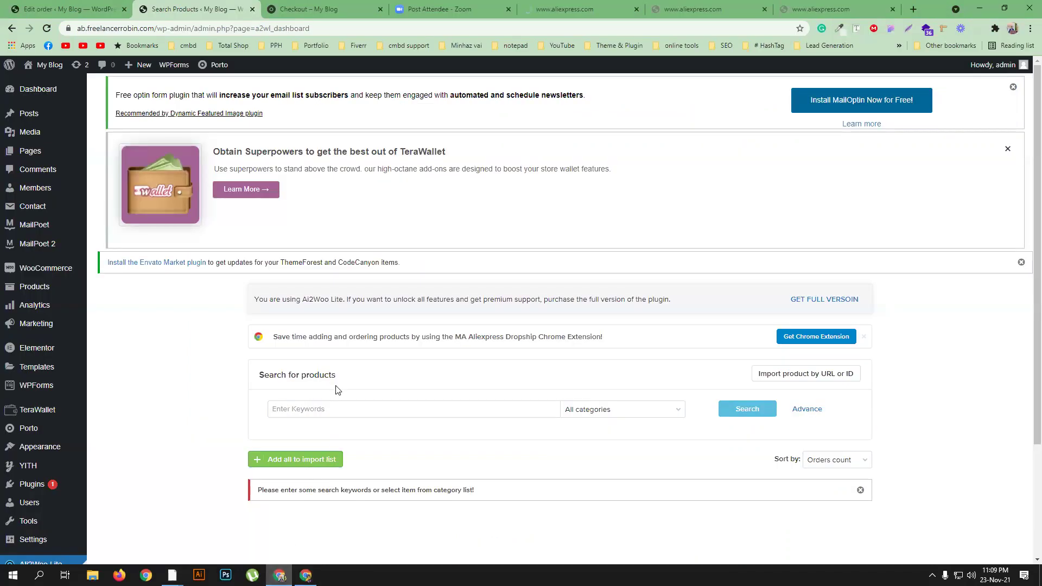
pyautogui.rightClick(322, 409)
pyautogui.click(347, 326)
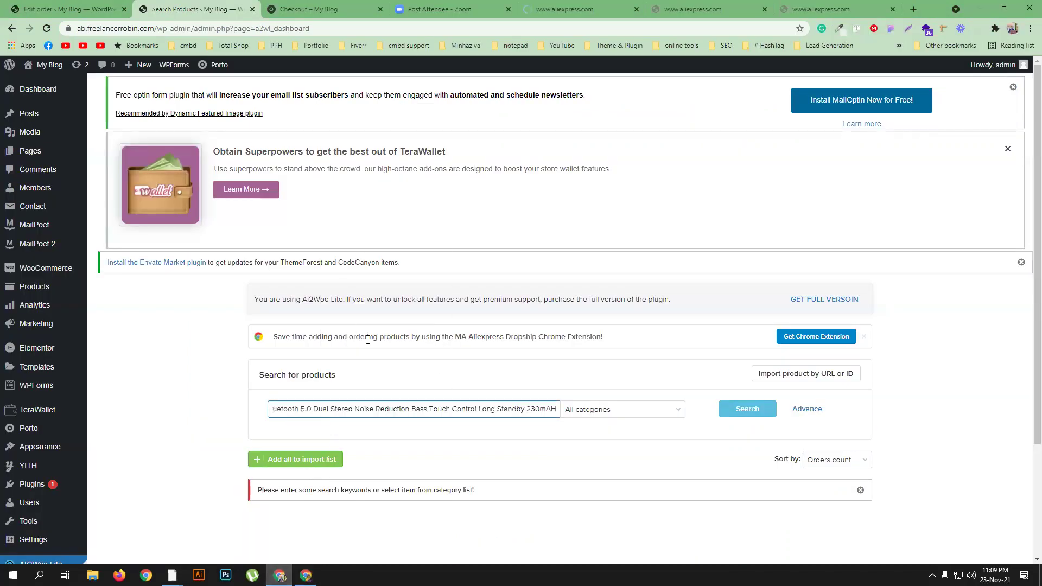
pyautogui.click(744, 409)
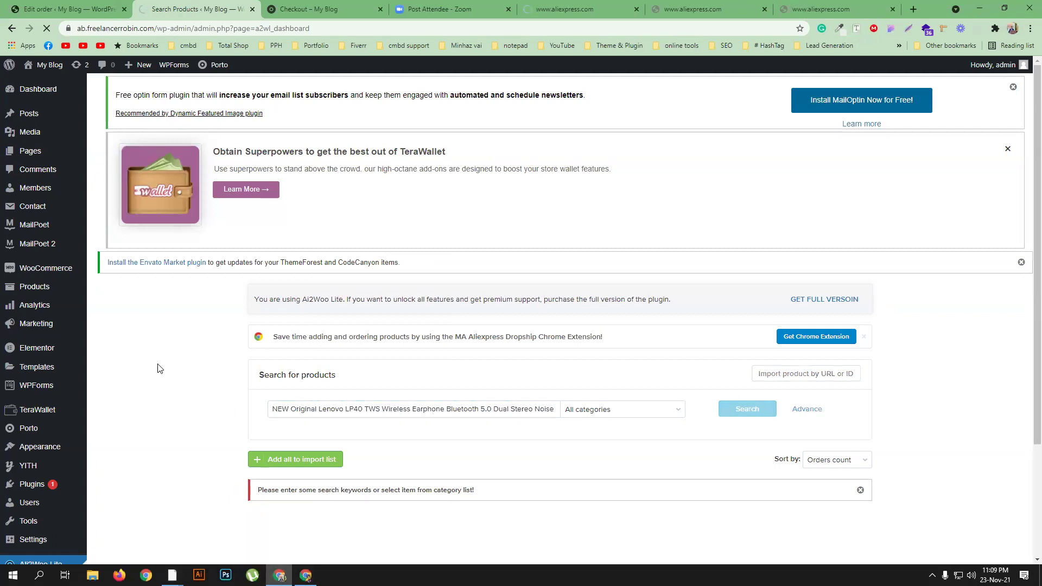
# Add the Lenovo LP40 earphone priced $11.71 from the search results to the import list.
pyautogui.scroll(-3, 157, 369)
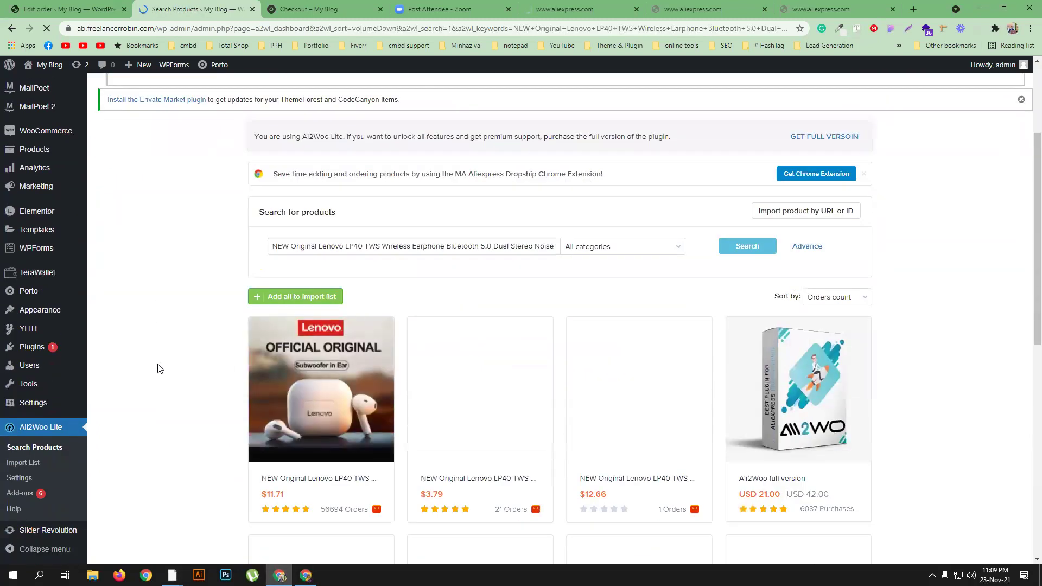
pyautogui.scroll(-1, 306, 428)
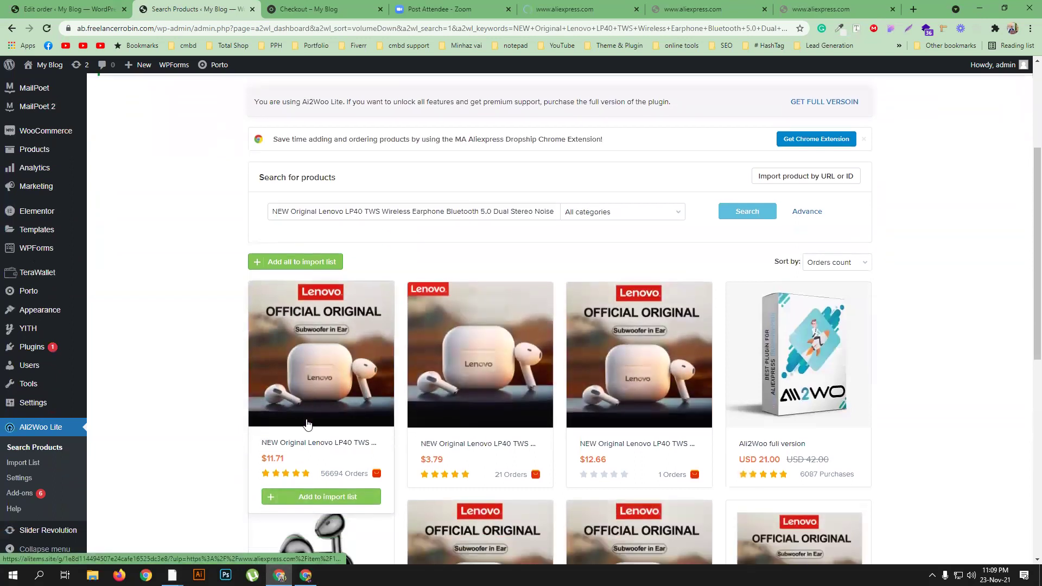
pyautogui.scroll(-1, 306, 424)
pyautogui.click(321, 423)
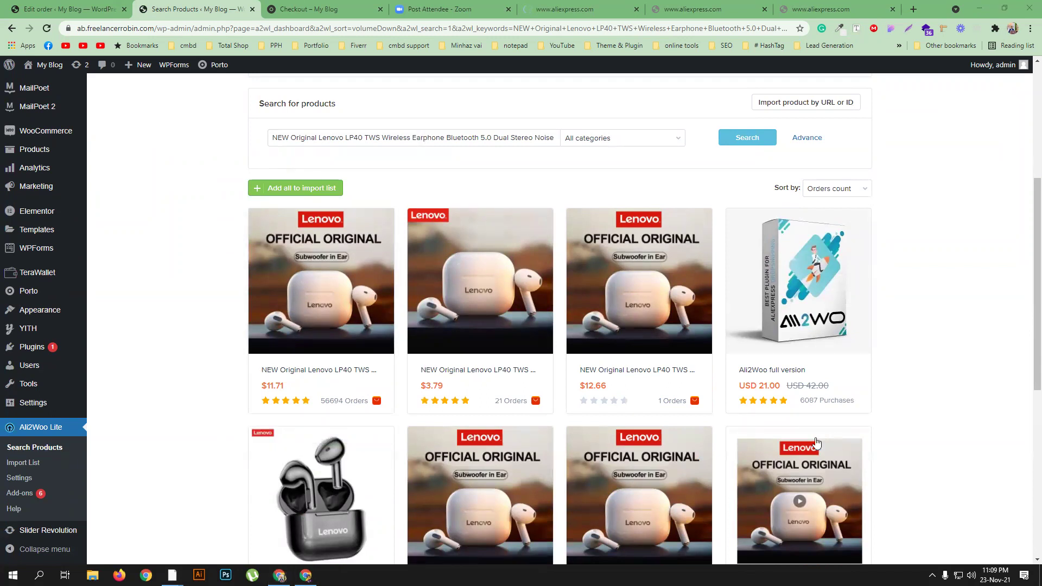
# Look through the remaining Lenovo LP40 search results and switch back to the product's AliExpress page.
pyautogui.scroll(-6, 816, 443)
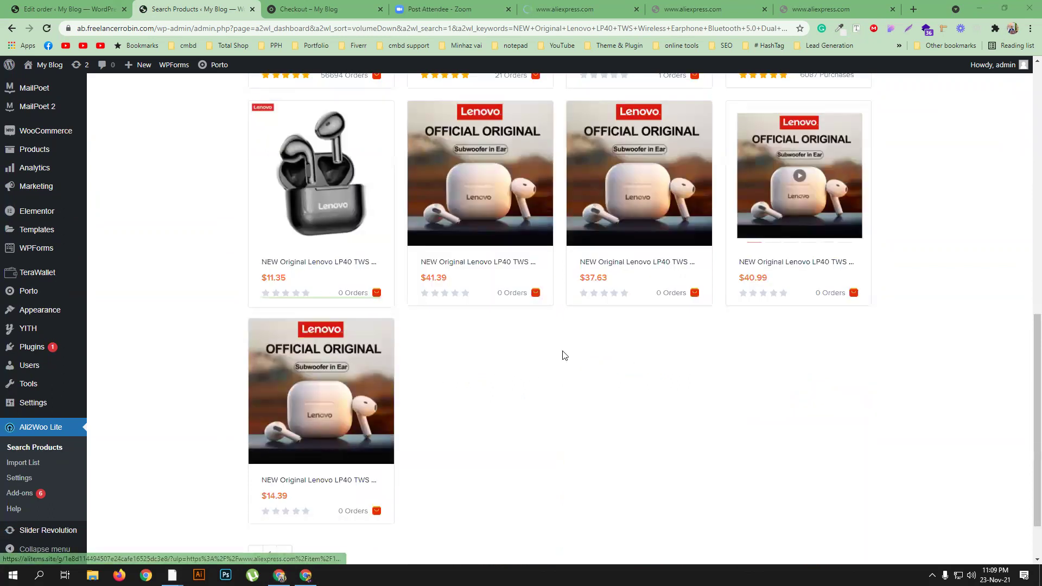
pyautogui.scroll(2, 561, 356)
pyautogui.hotkey('alt', 'Tab')
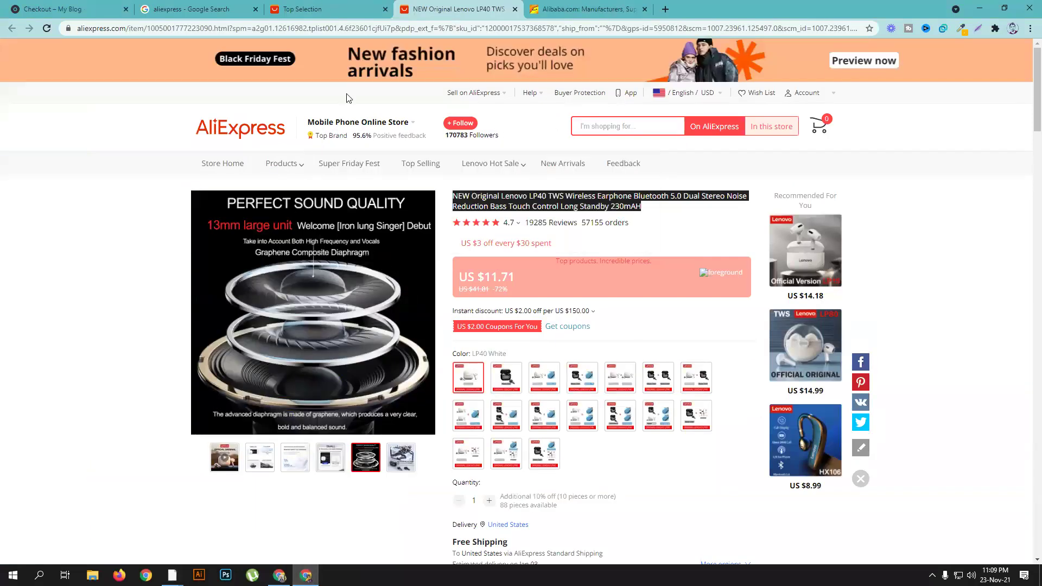
# Open the 1080P PTZ Wifi IP Camera from AliExpress Top Selection, close the Alibaba tab, and copy the camera's full title.
pyautogui.click(325, 9)
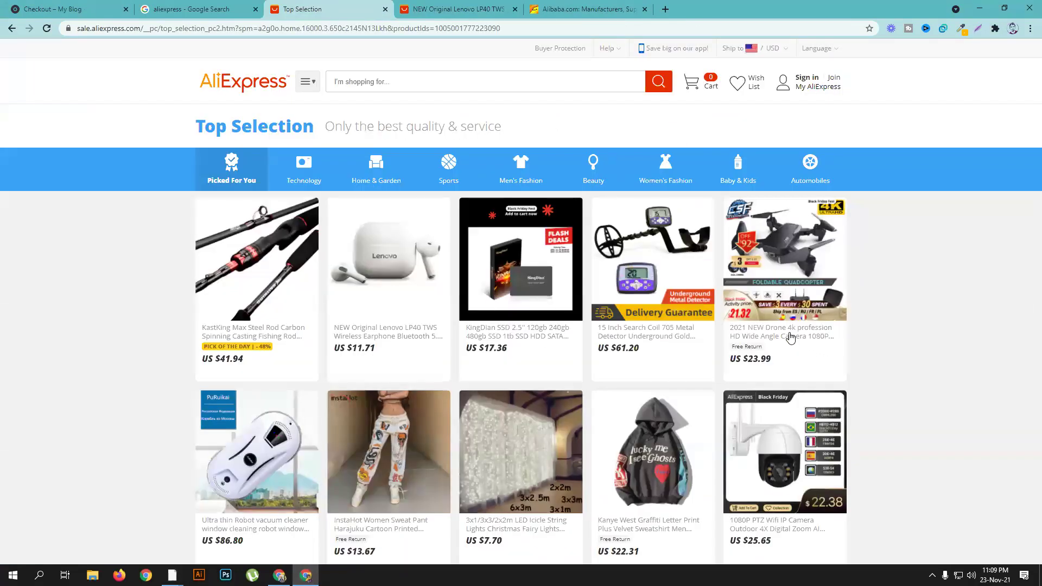
pyautogui.click(767, 524)
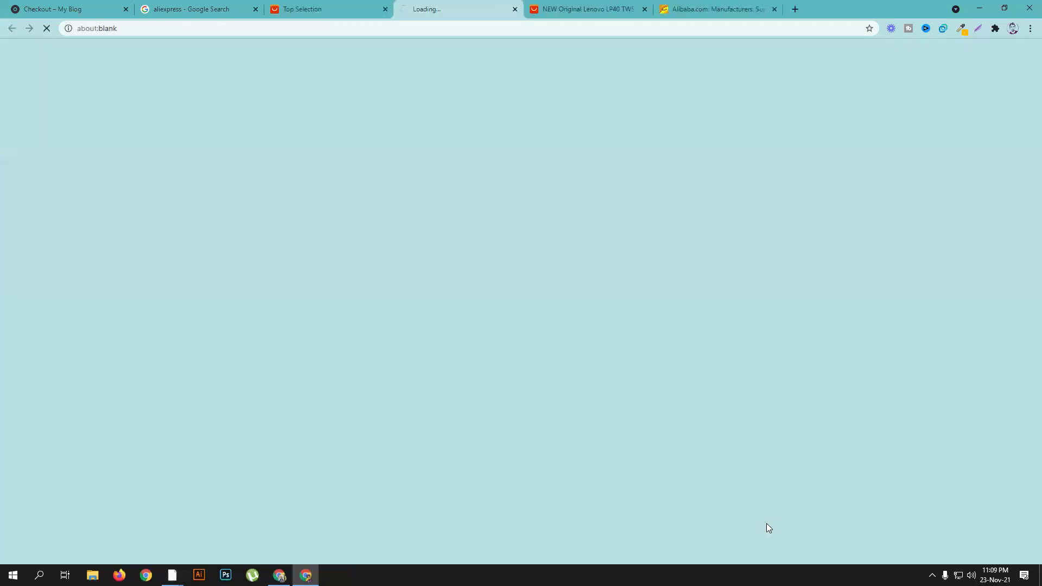
pyautogui.click(774, 9)
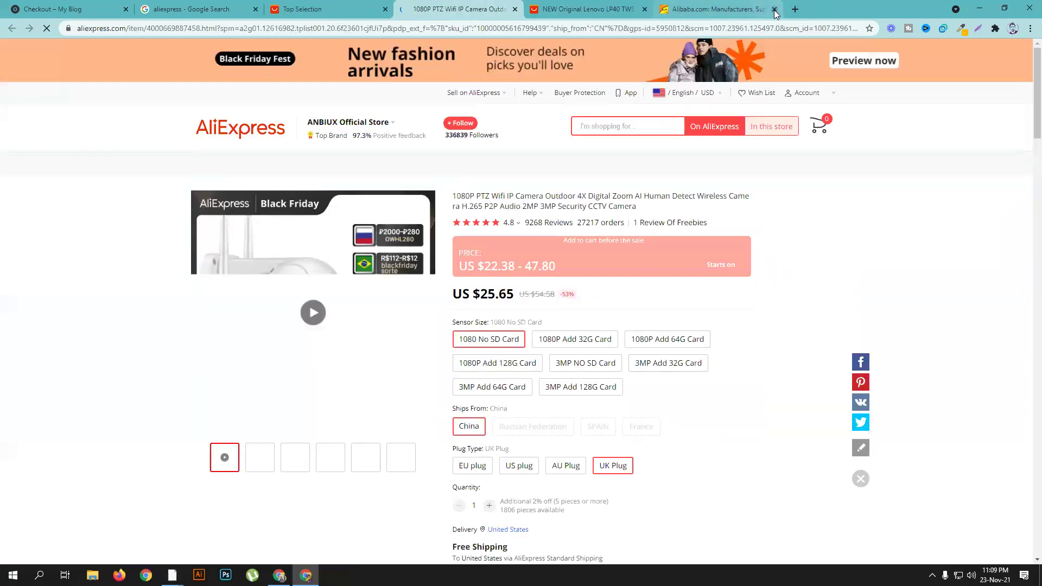
pyautogui.tripleClick(576, 200)
pyautogui.rightClick(575, 199)
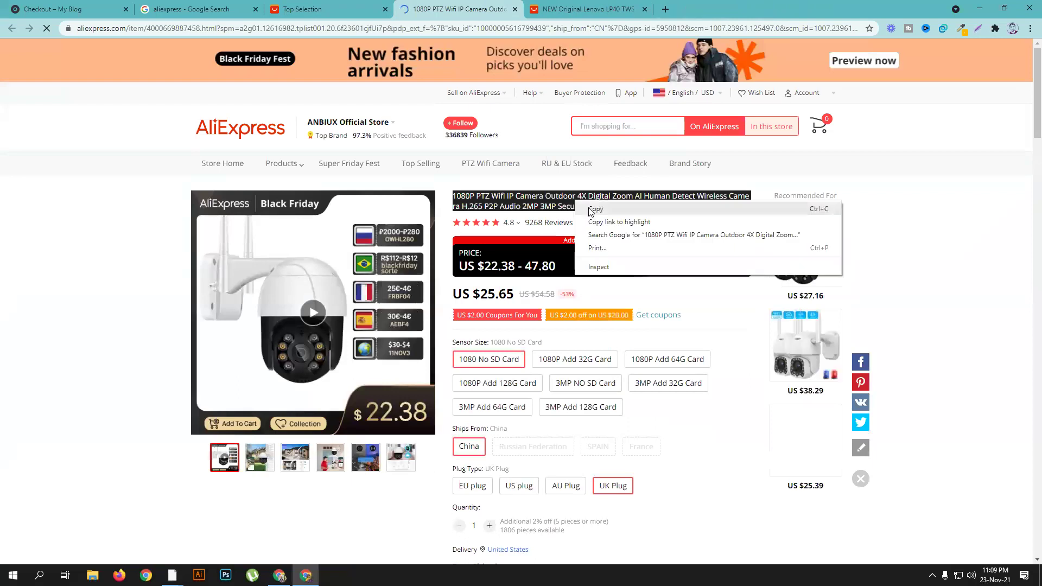
pyautogui.click(591, 208)
# Search Ali2Woo Lite in all categories with the copied 1080P PTZ Wifi IP Camera title as keywords.
pyautogui.click(279, 576)
pyautogui.scroll(10, 405, 391)
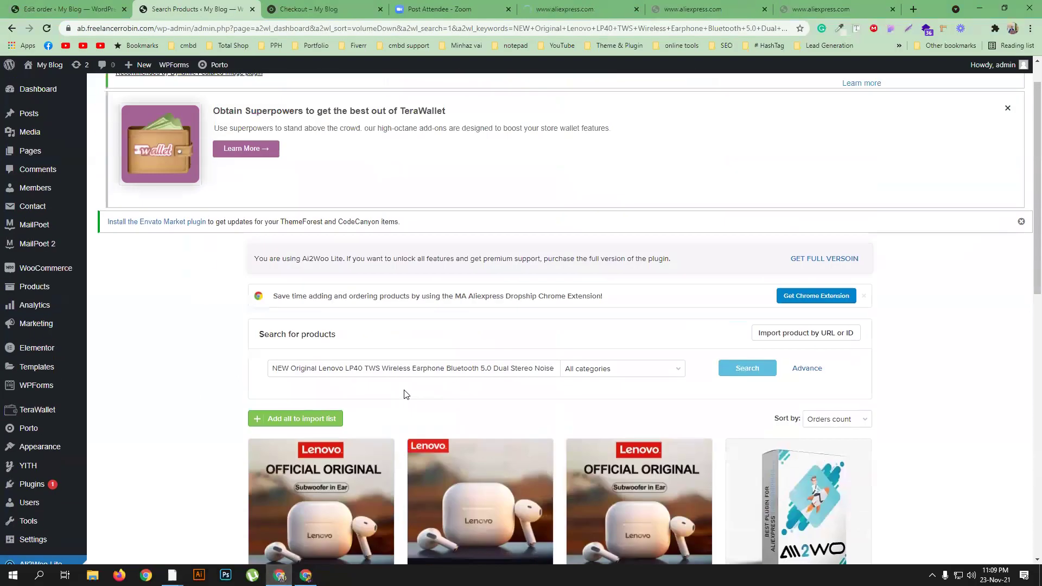
pyautogui.tripleClick(353, 409)
pyautogui.rightClick(347, 410)
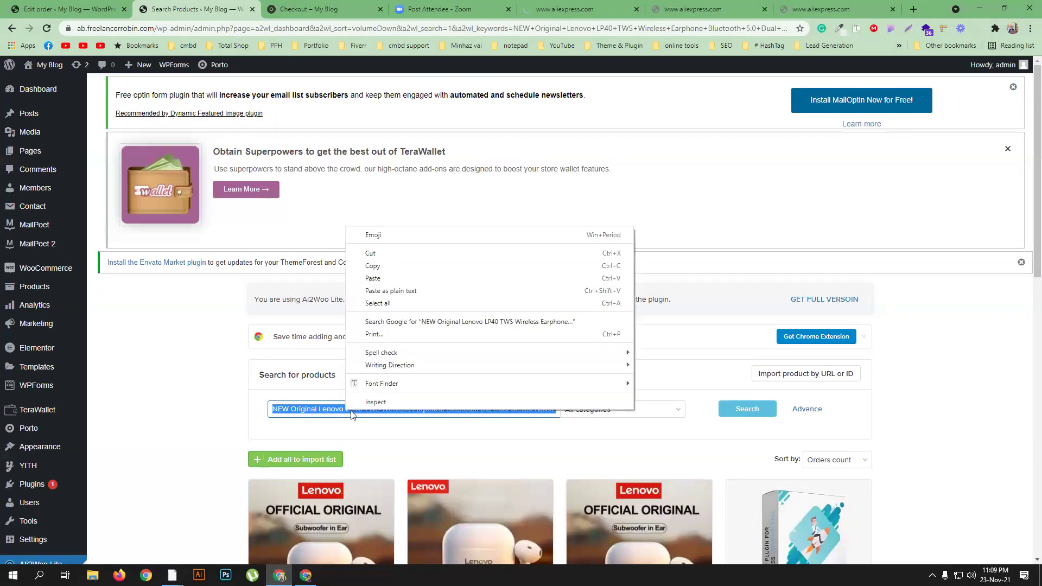
pyautogui.click(373, 278)
pyautogui.click(750, 402)
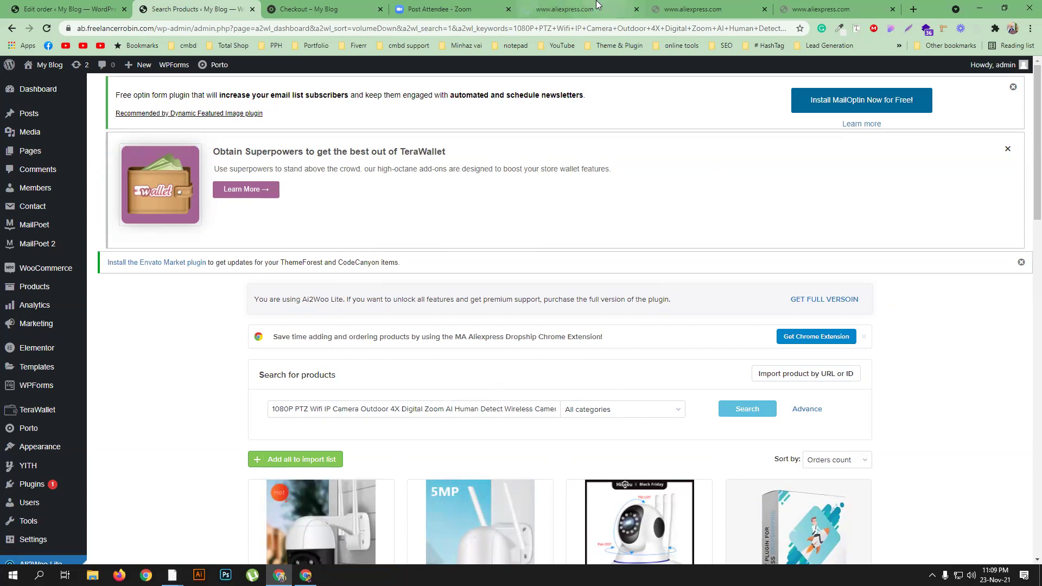
# Check the camera's price and options on its AliExpress page, glance at the open order, and return to the Ali2Woo search results.
pyautogui.hotkey('alt', 'Tab')
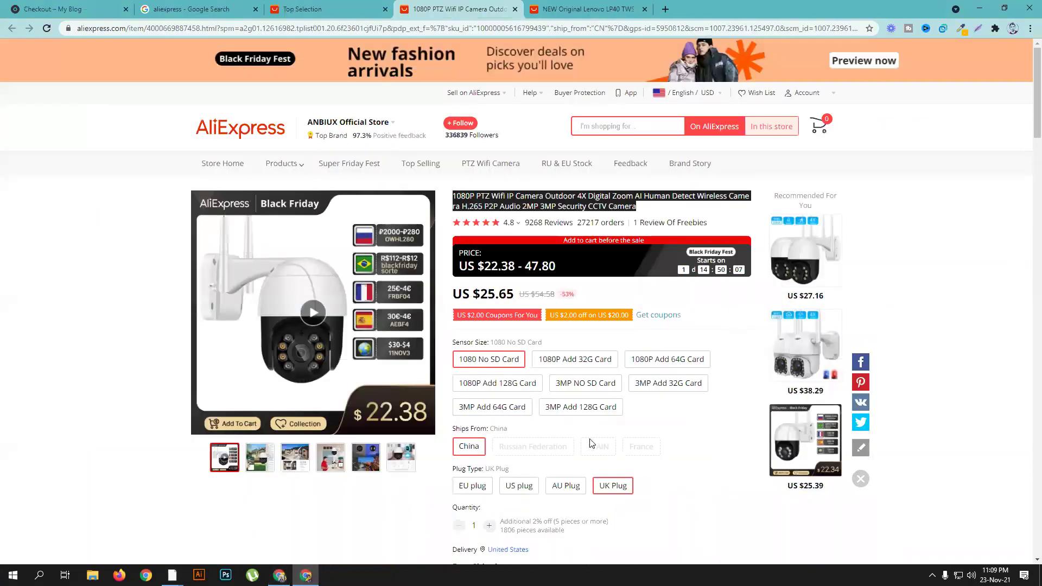
pyautogui.scroll(-2, 614, 447)
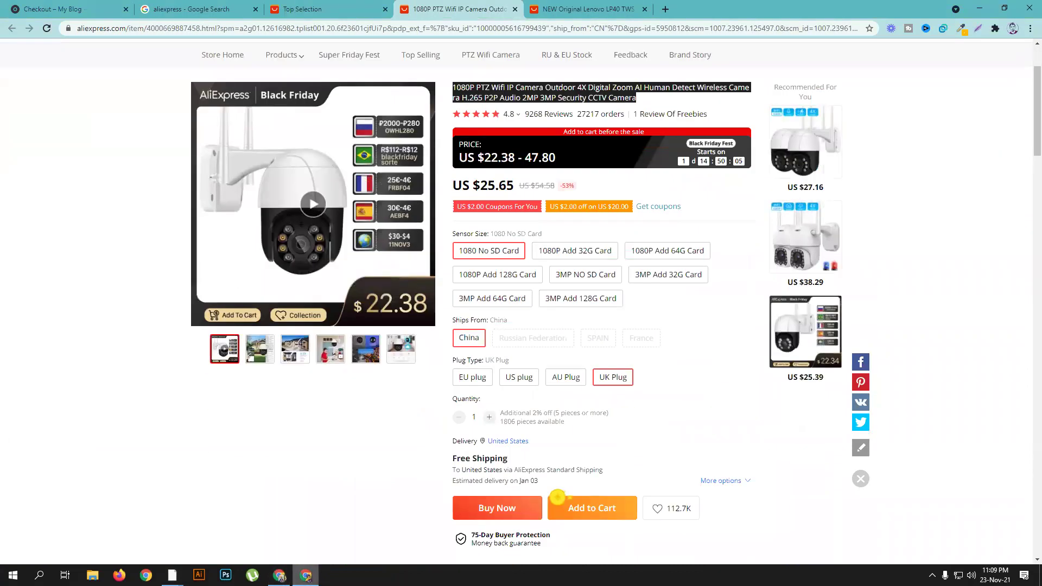
pyautogui.click(279, 575)
pyautogui.click(574, 6)
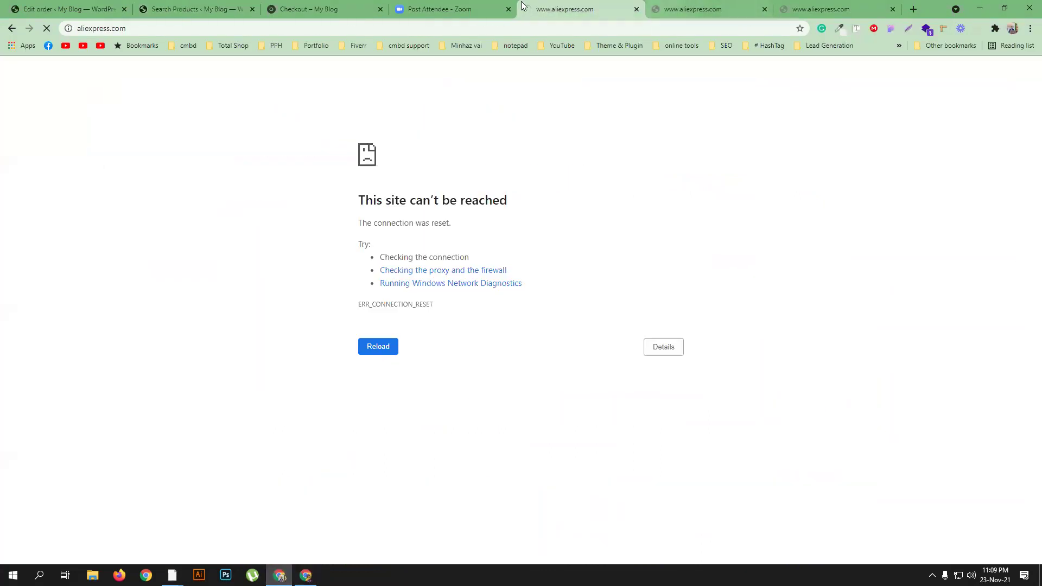
pyautogui.click(180, 5)
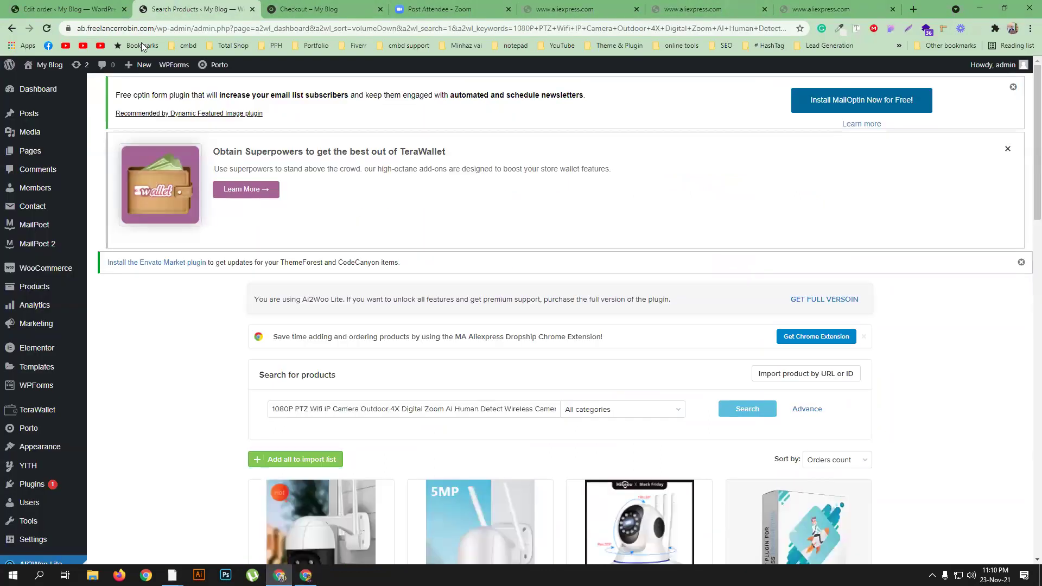
pyautogui.click(108, 7)
pyautogui.scroll(-2, 520, 357)
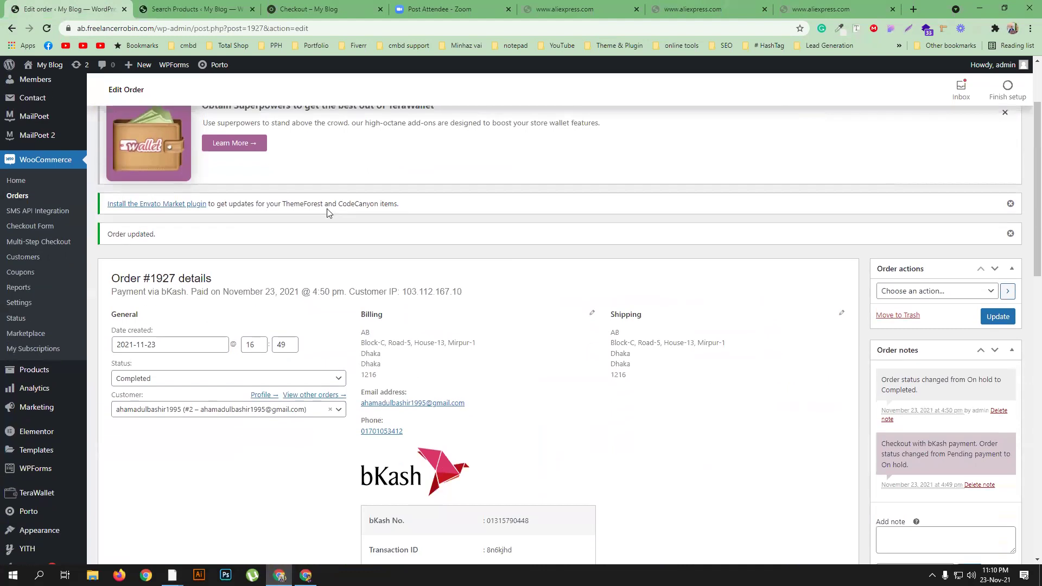
pyautogui.click(184, 6)
# Add the 1080P PTZ Wifi IP Camera priced $25.65 to the import list and open the Ali2Woo import list.
pyautogui.scroll(-5, 505, 320)
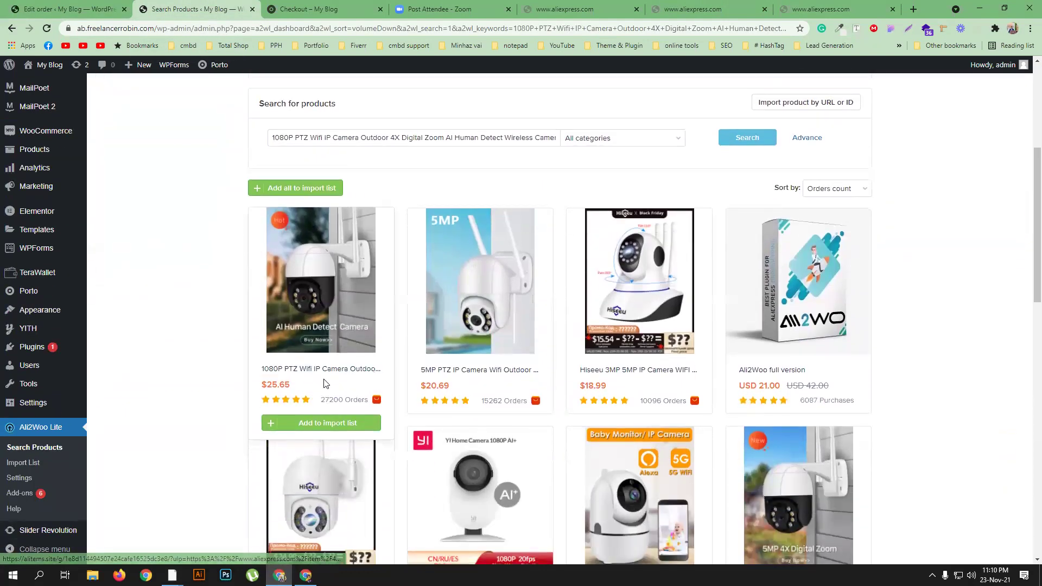
pyautogui.click(326, 423)
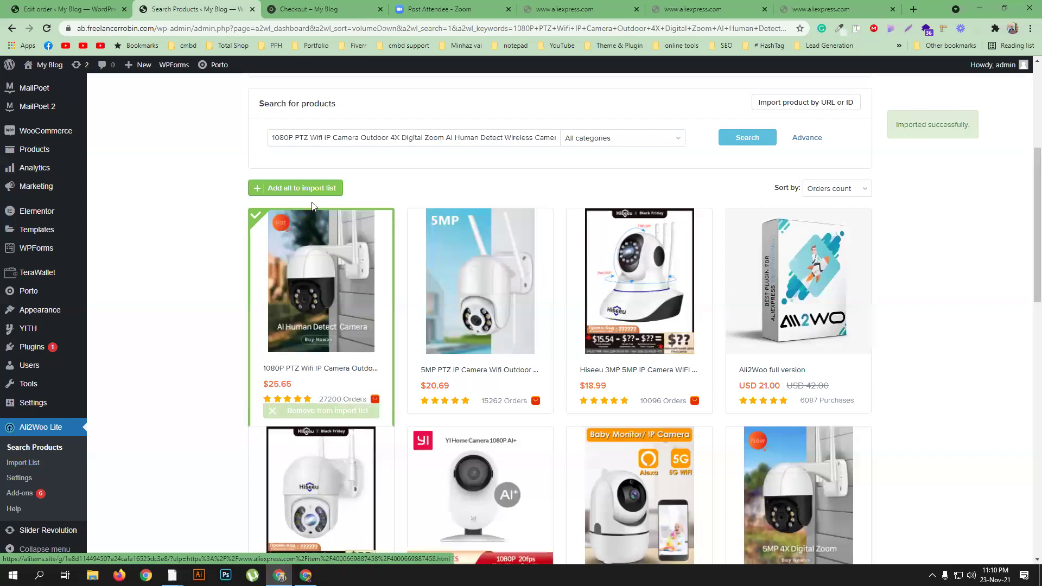
pyautogui.click(24, 464)
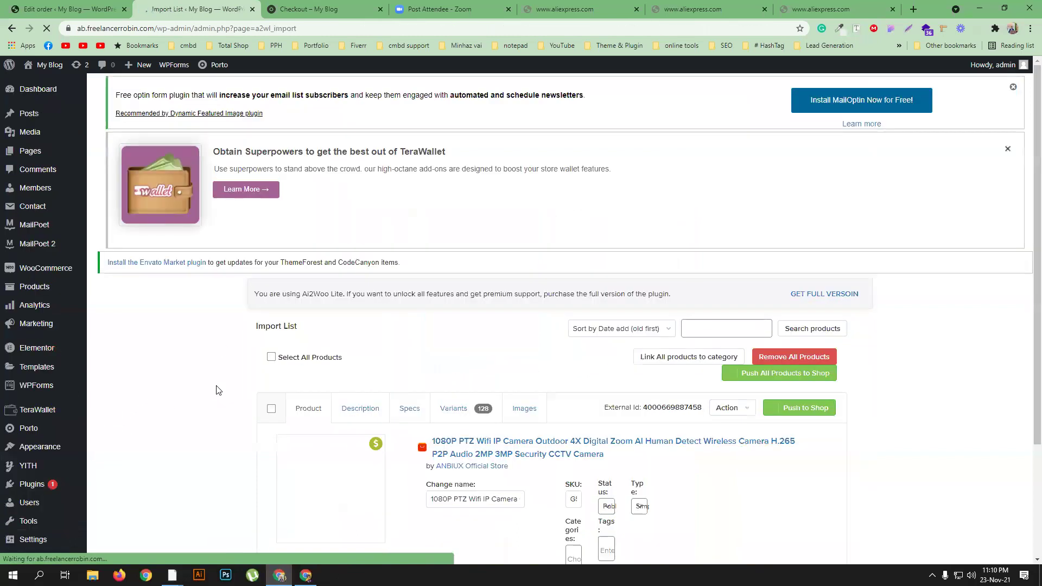
pyautogui.scroll(-4, 214, 388)
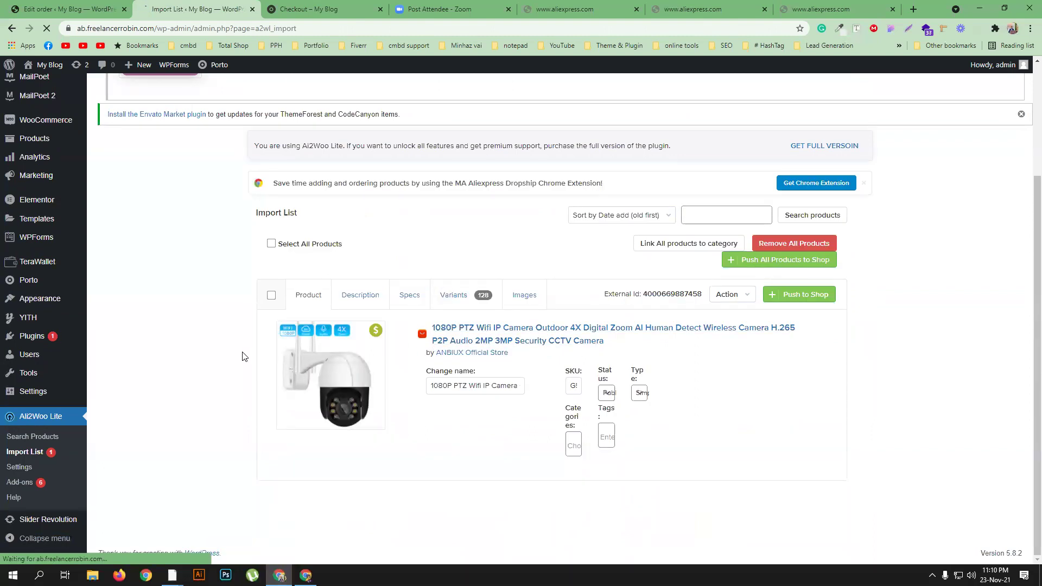
pyautogui.scroll(3, 242, 356)
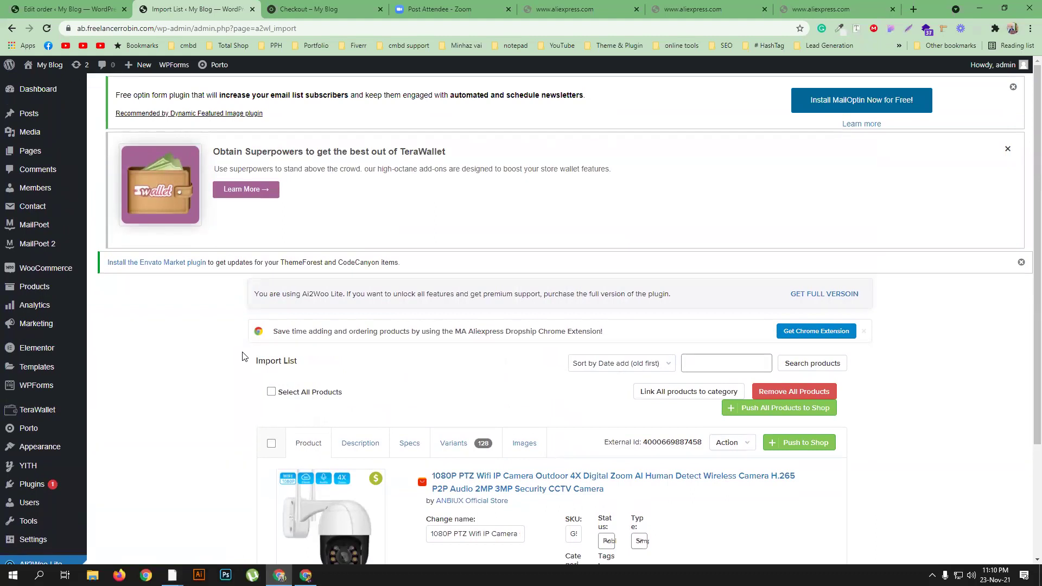
pyautogui.scroll(-3, 242, 356)
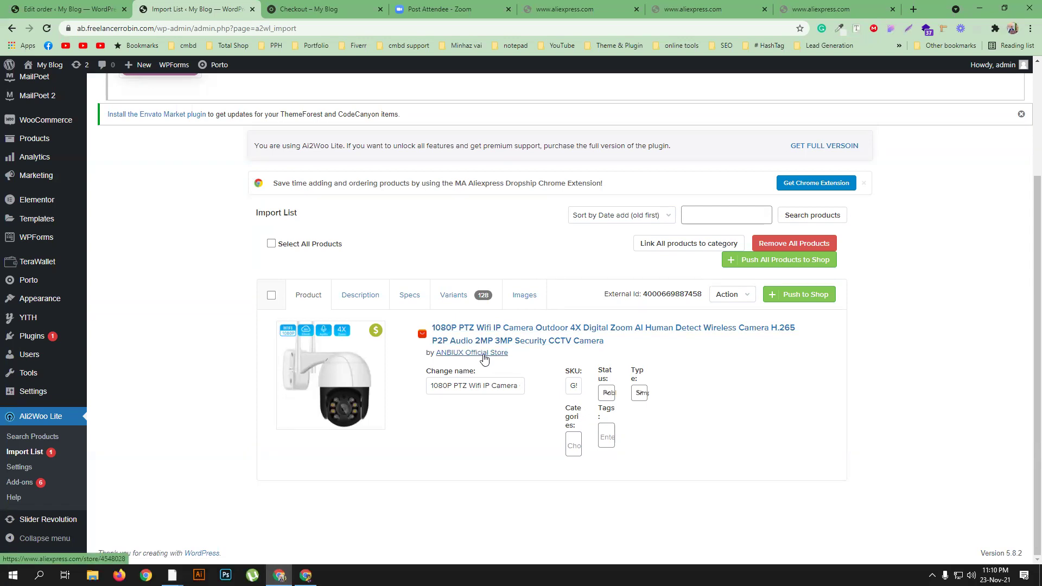
# Examine the camera's imported description in the import list, including its main features and product packaging image.
pyautogui.click(363, 298)
pyautogui.scroll(-5, 675, 385)
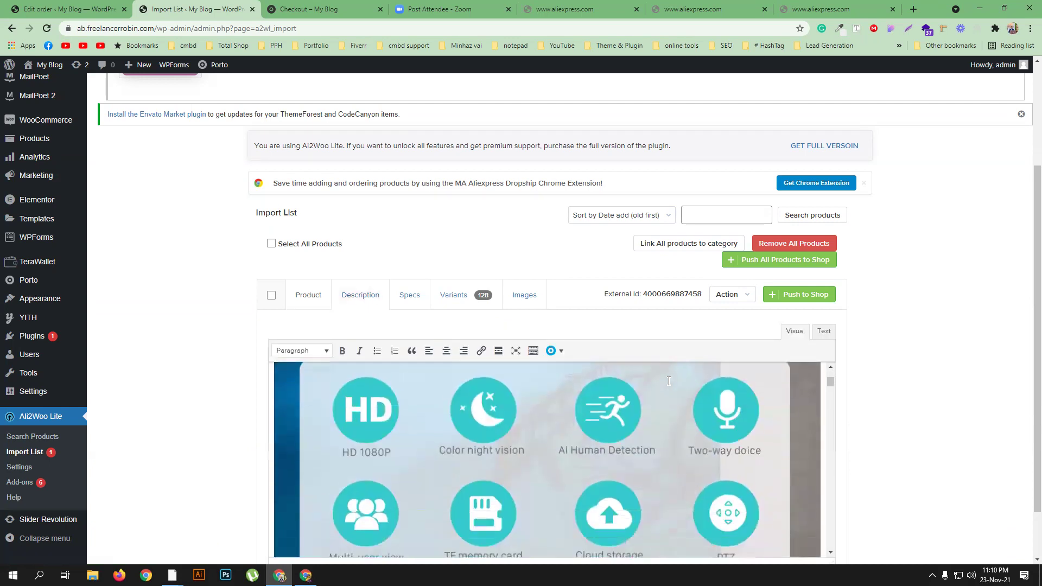
pyautogui.scroll(-2, 863, 379)
pyautogui.scroll(-5, 643, 393)
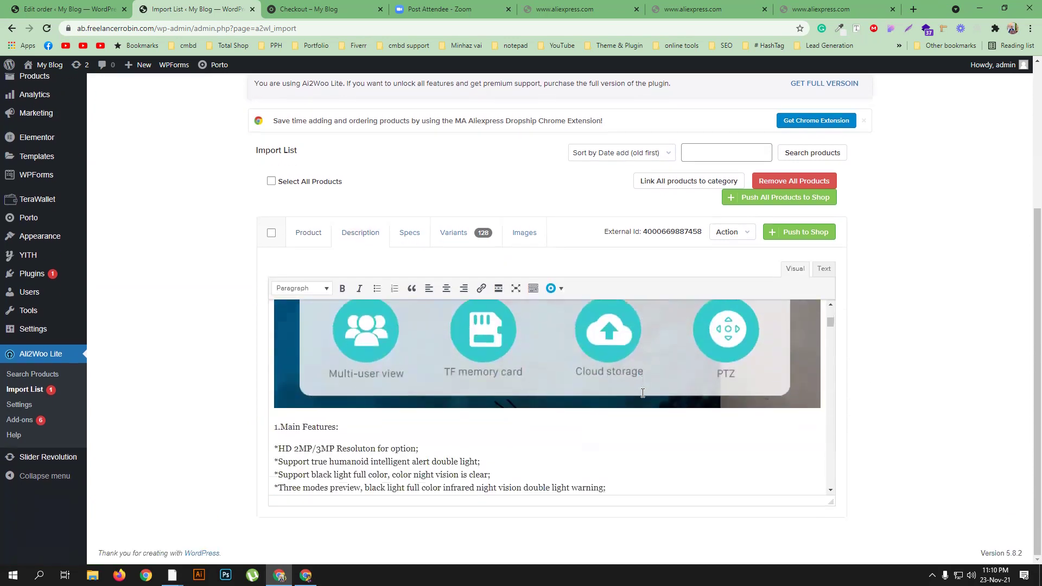
pyautogui.click(503, 388)
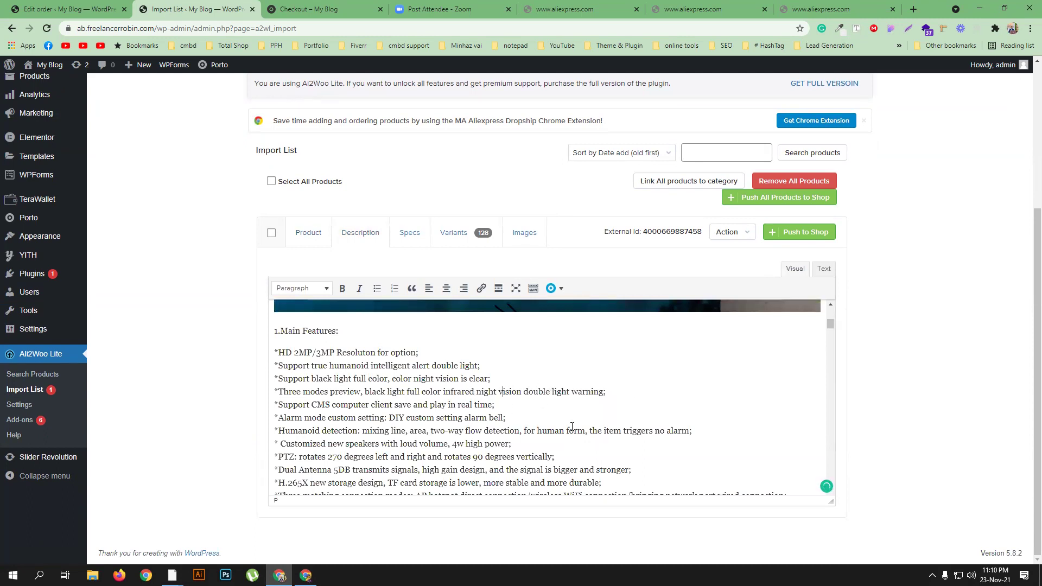
pyautogui.scroll(-10, 643, 430)
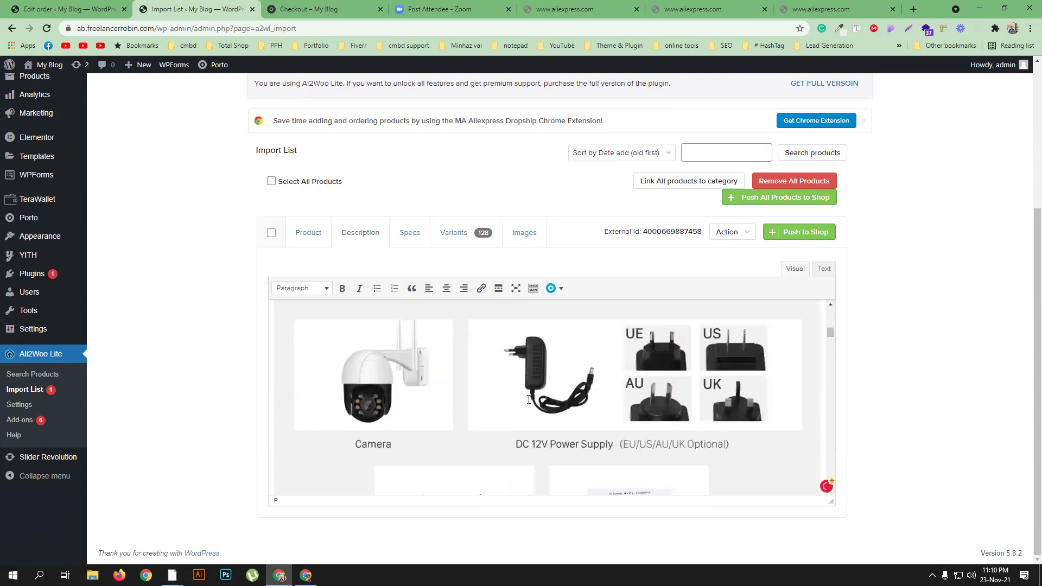
pyautogui.click(394, 347)
pyautogui.scroll(10, 526, 395)
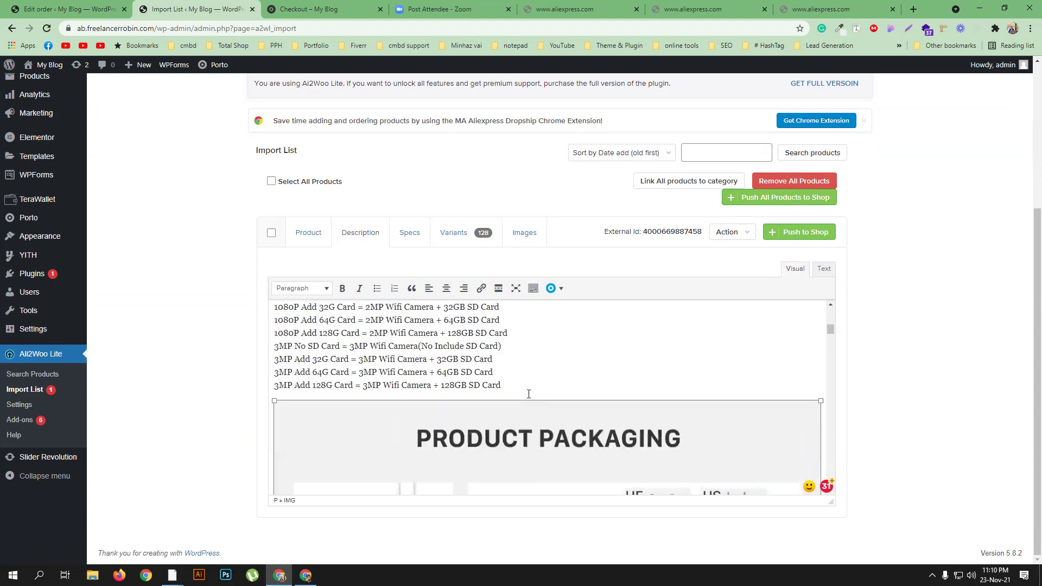
pyautogui.moveTo(274, 420)
pyautogui.mouseDown()
pyautogui.moveTo(338, 420)
pyautogui.moveTo(288, 420)
pyautogui.mouseUp()
pyautogui.click(299, 418)
pyautogui.scroll(10, 532, 418)
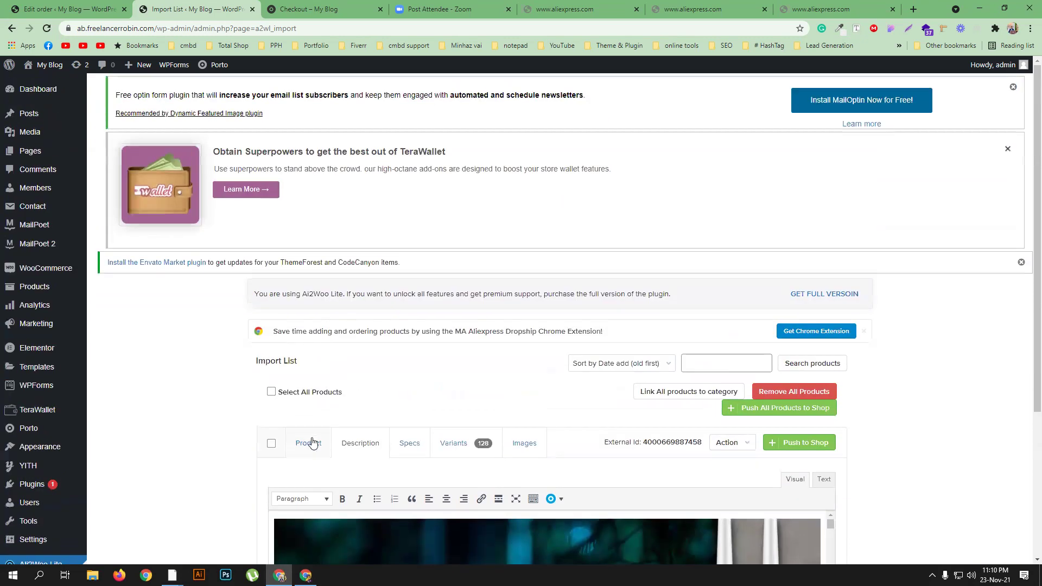
# Return to the camera's product details, open its title link in a new tab, and switch back to the import list.
pyautogui.click(312, 442)
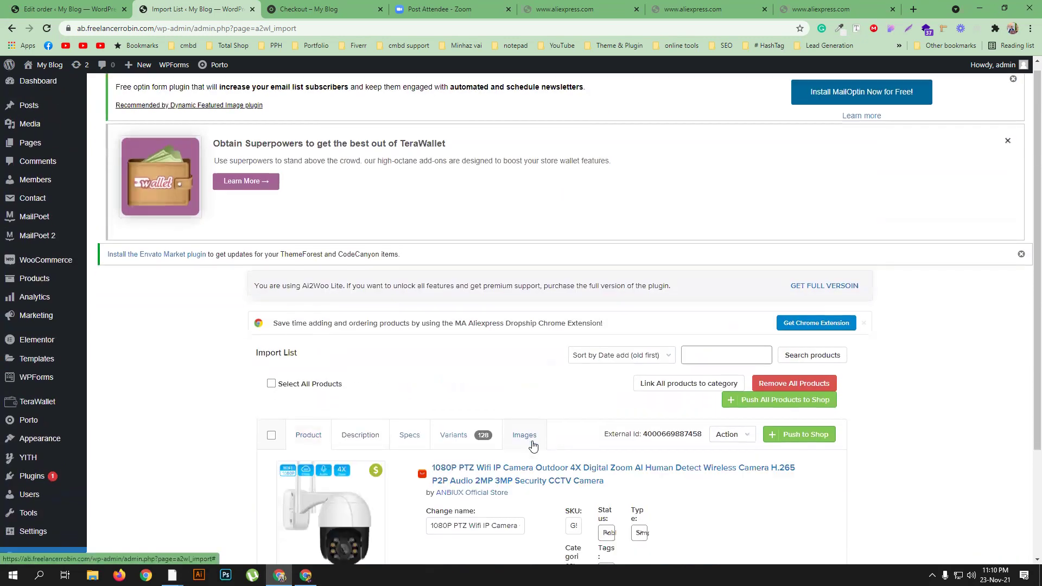
pyautogui.scroll(-3, 597, 374)
pyautogui.click(586, 340)
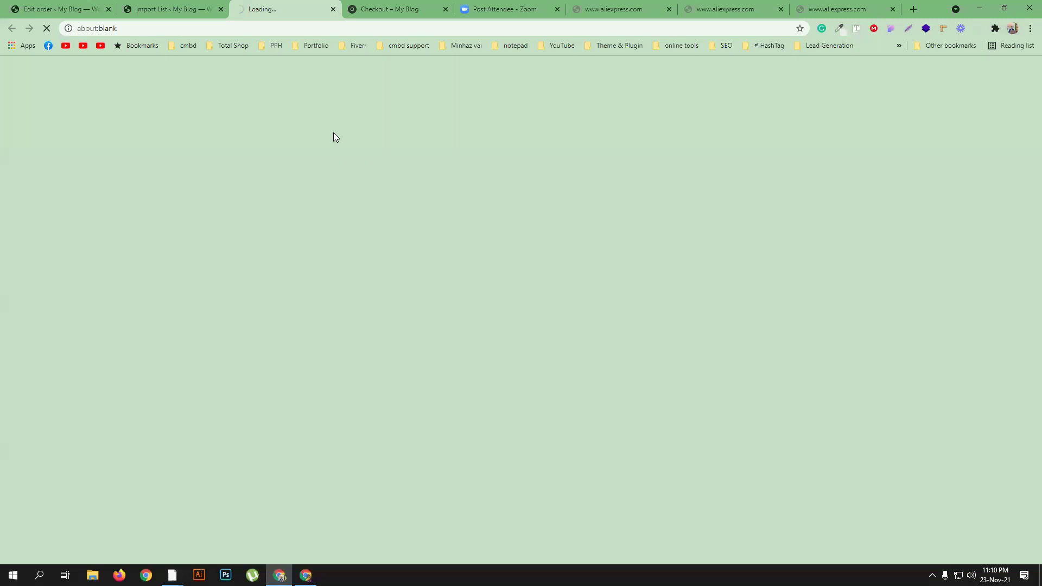
pyautogui.click(174, 10)
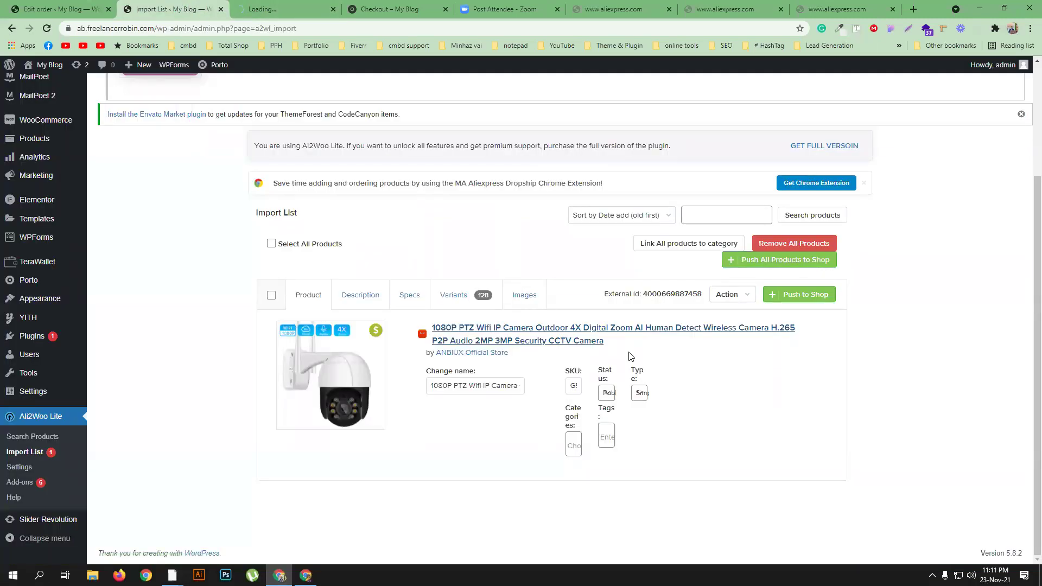
# Shorten the camera's product name by removing "1080P PTZ" from the start and trailing words including "Security CCTV Camera".
pyautogui.click(485, 387)
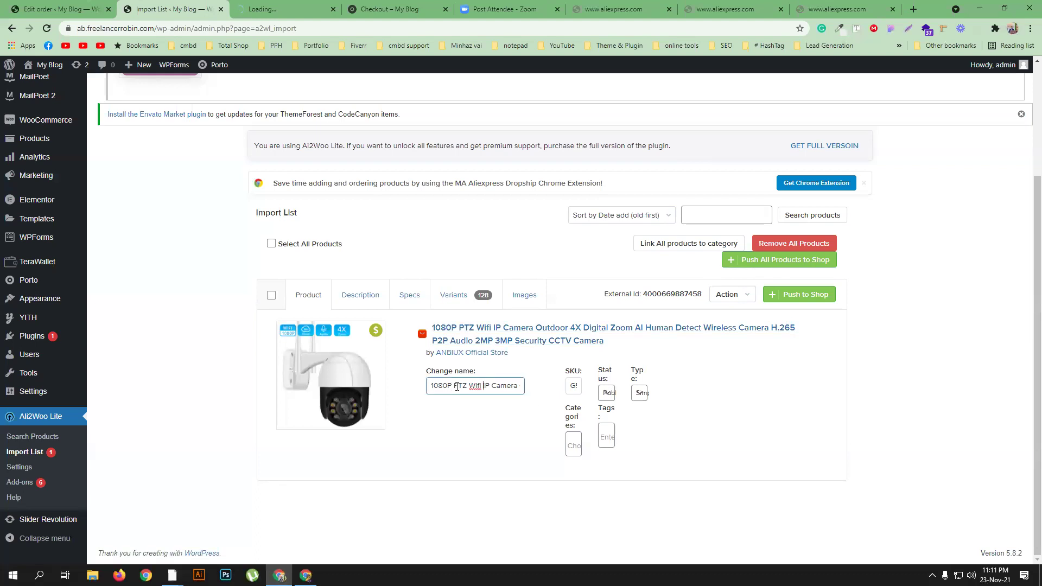
pyautogui.moveTo(468, 386); pyautogui.dragTo(399, 389)
pyautogui.press('BackSpace')
pyautogui.hotkey('ctrl', 'a')
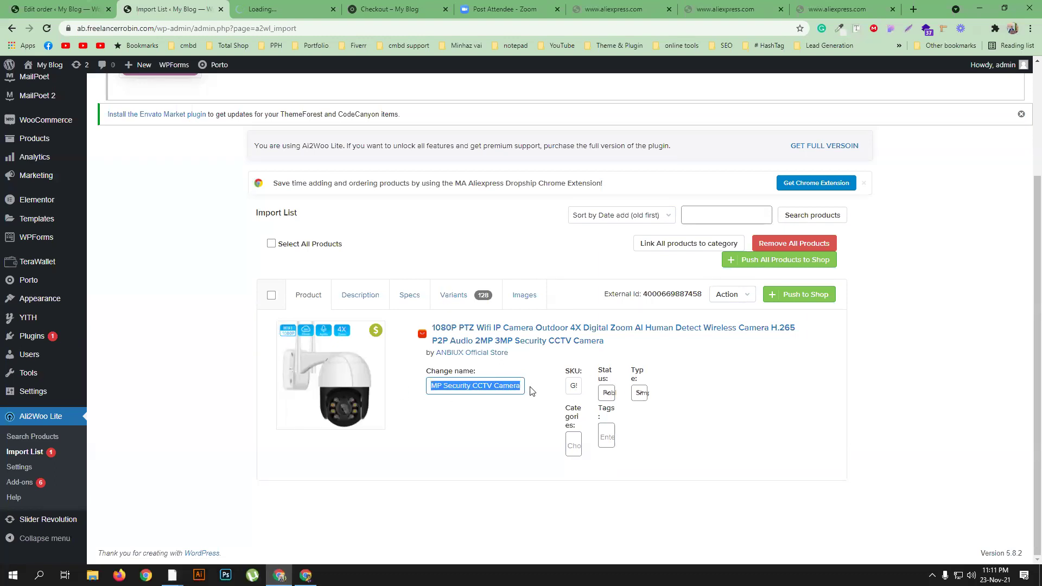
pyautogui.click(461, 386)
pyautogui.moveTo(445, 386); pyautogui.dragTo(520, 388)
pyautogui.press('BackSpace')
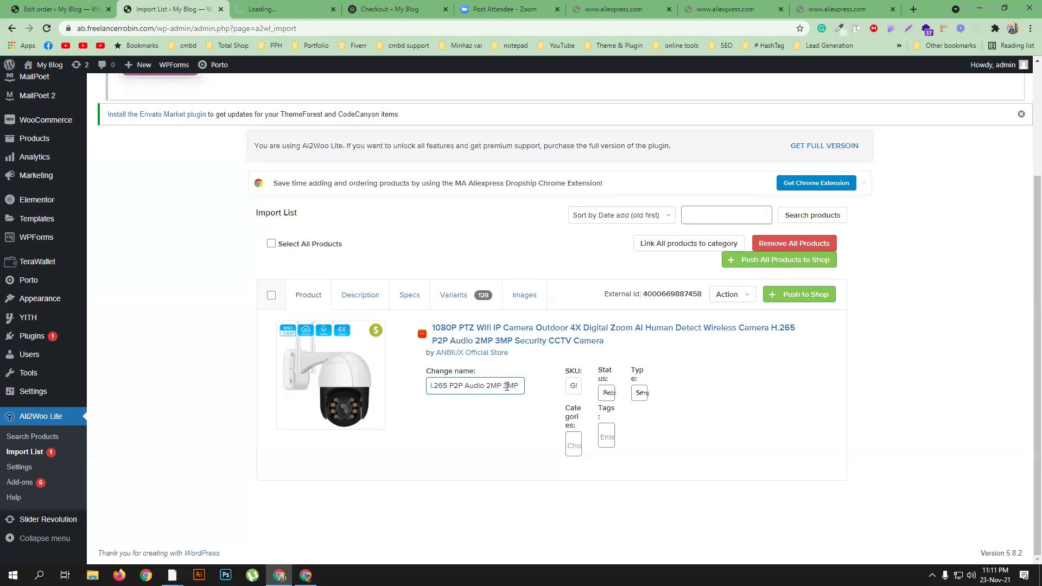
pyautogui.doubleClick(522, 386)
pyautogui.press('BackSpace')
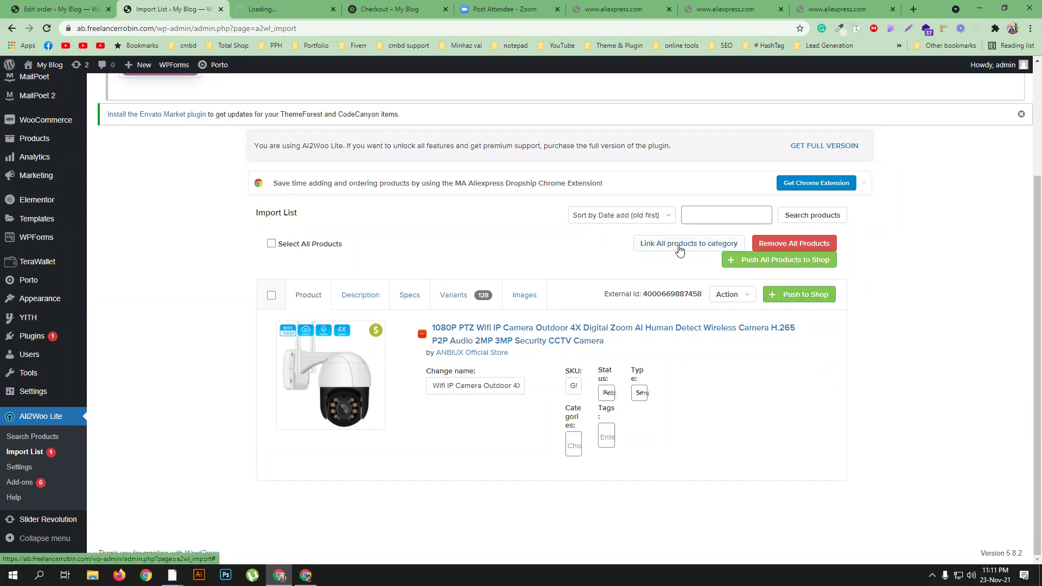
# Push the camera to the shop and open the WooCommerce list of all products in a new tab.
pyautogui.click(801, 295)
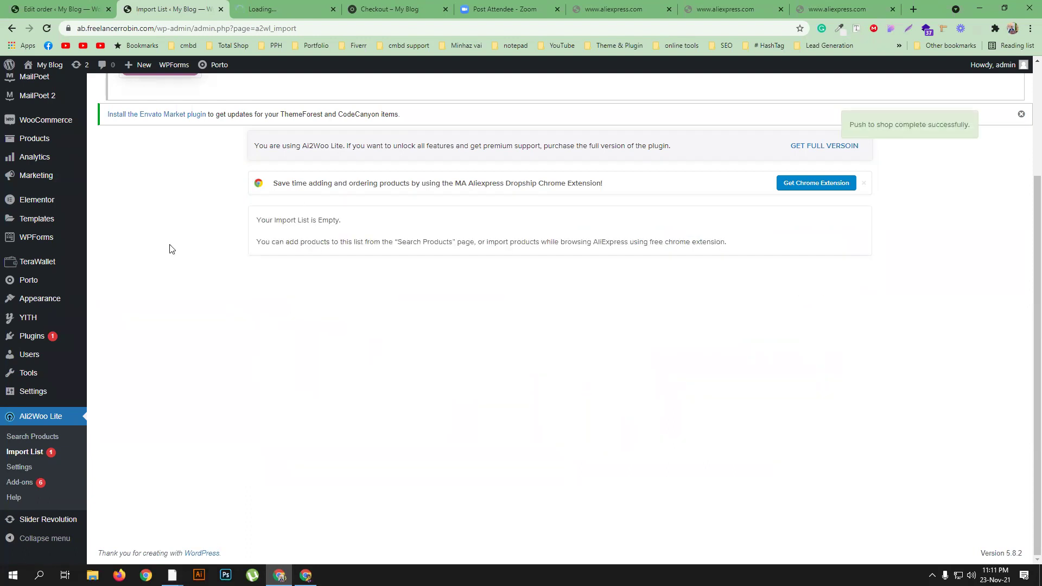
pyautogui.moveTo(39, 303)
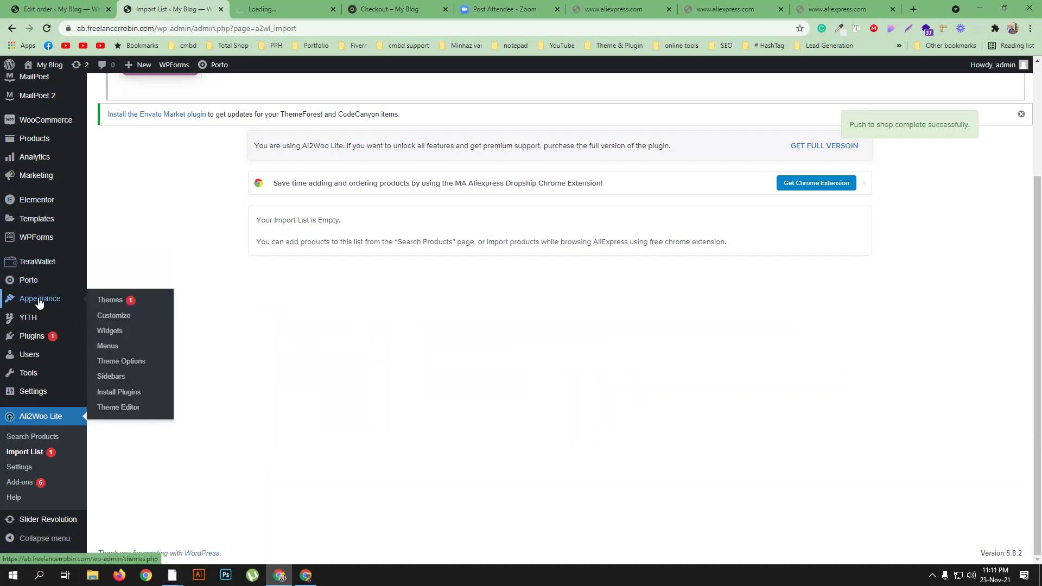
pyautogui.moveTo(31, 190)
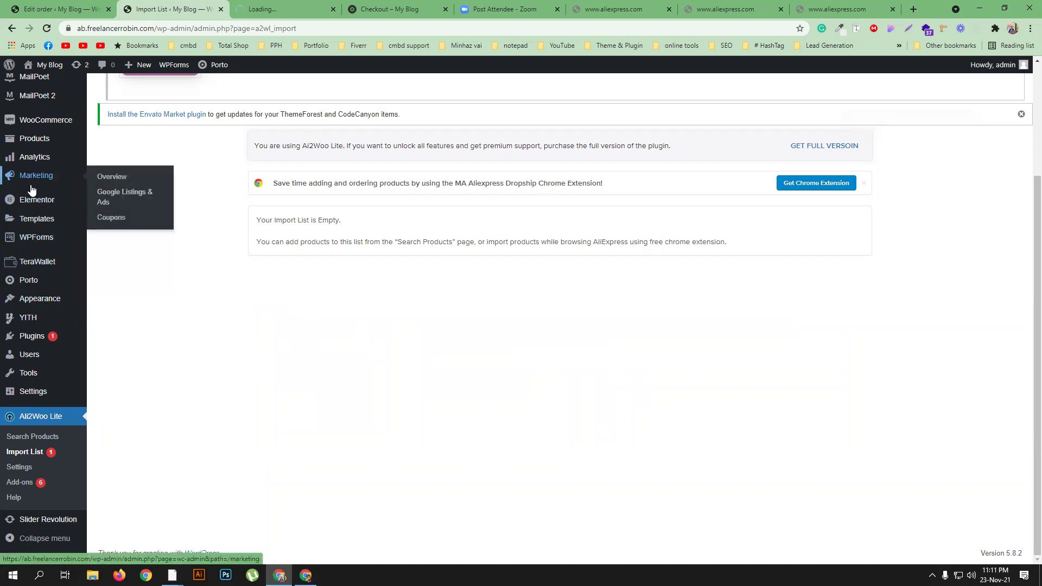
pyautogui.moveTo(33, 142)
pyautogui.middleClick(108, 142)
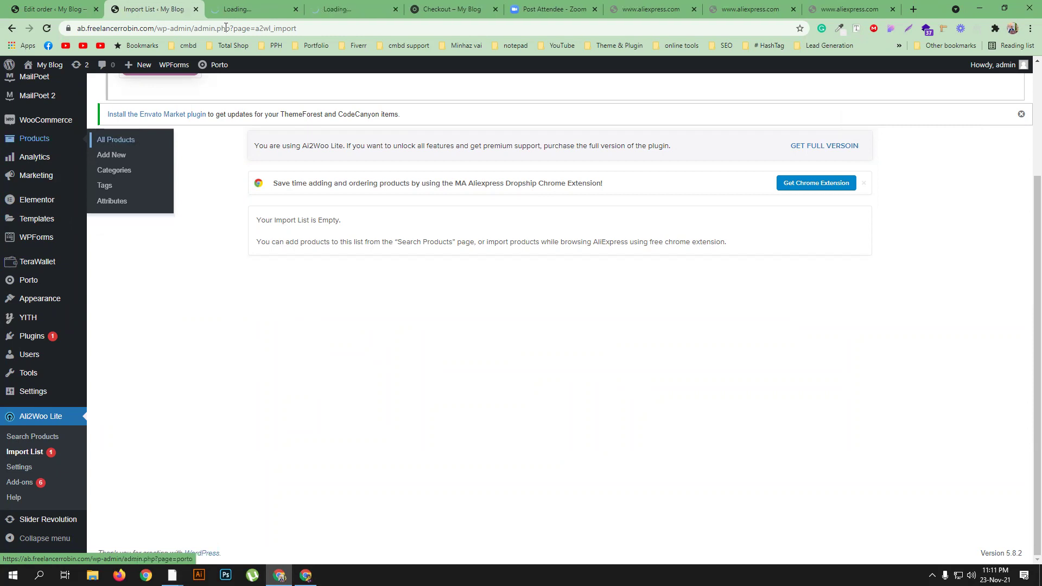
# Close the duplicate loading tab and open the preview of the Wifi IP Camera draft from the product list in a new tab.
pyautogui.click(359, 6)
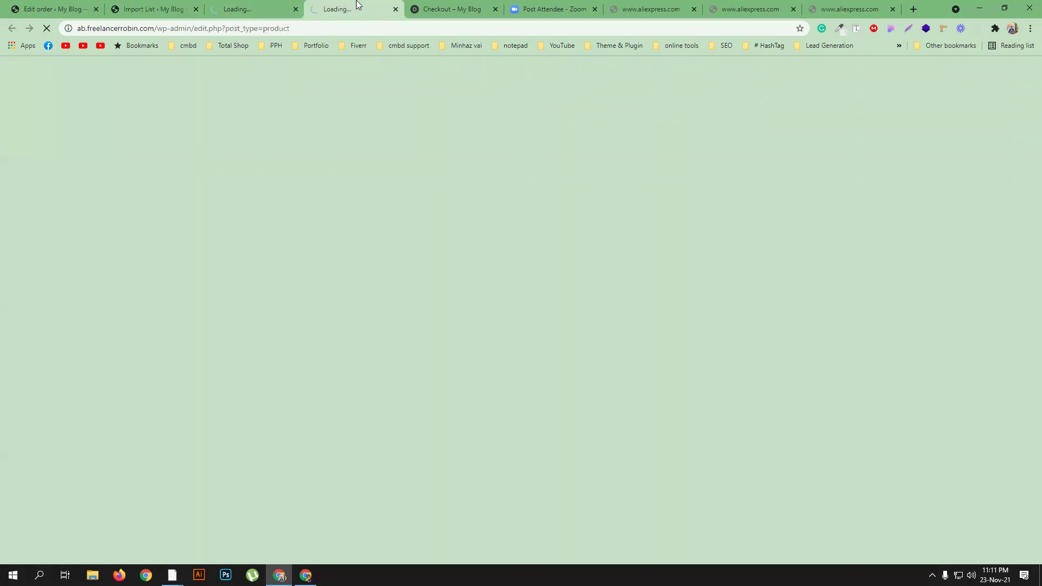
pyautogui.click(295, 8)
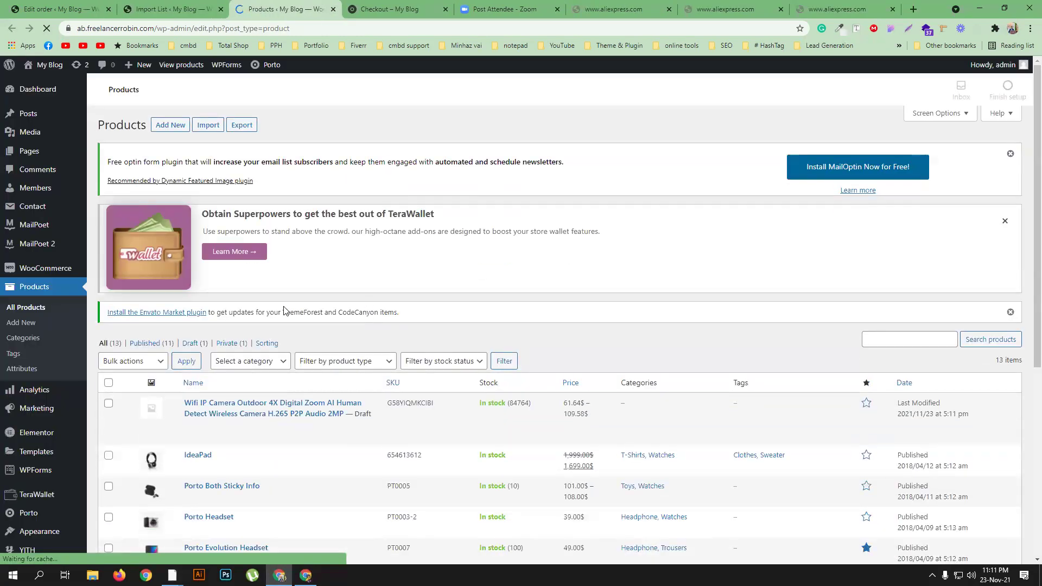
pyautogui.scroll(-2, 338, 380)
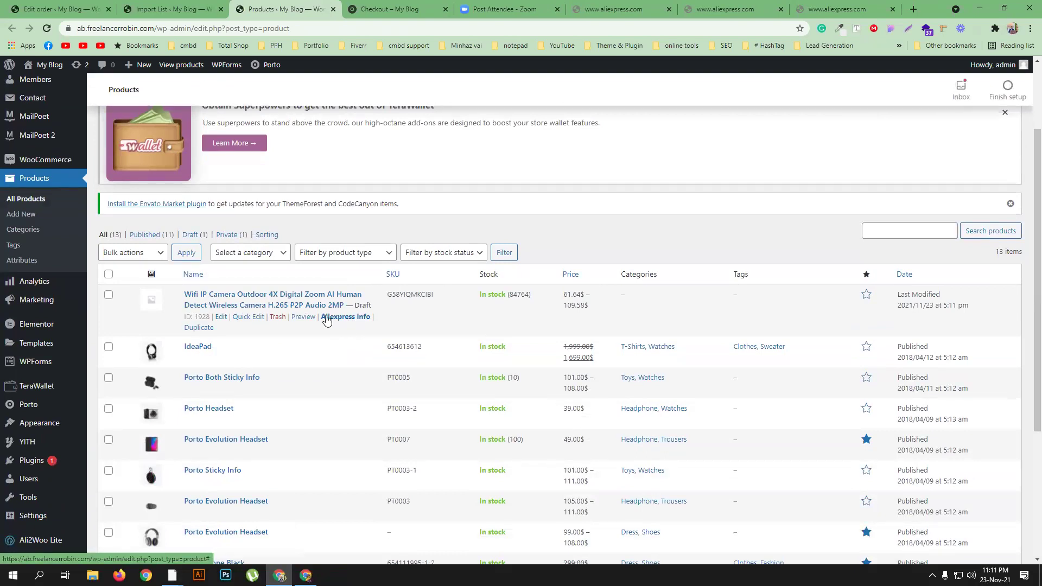
pyautogui.middleClick(304, 318)
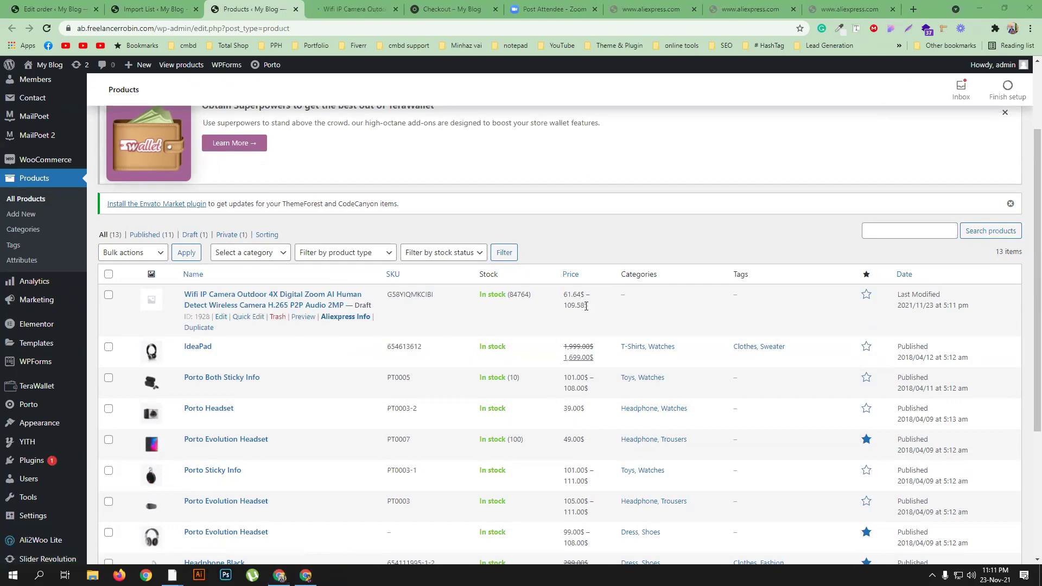
# View the camera's gallery images on its AliExpress page and return to the draft's preview in the shop.
pyautogui.click(305, 575)
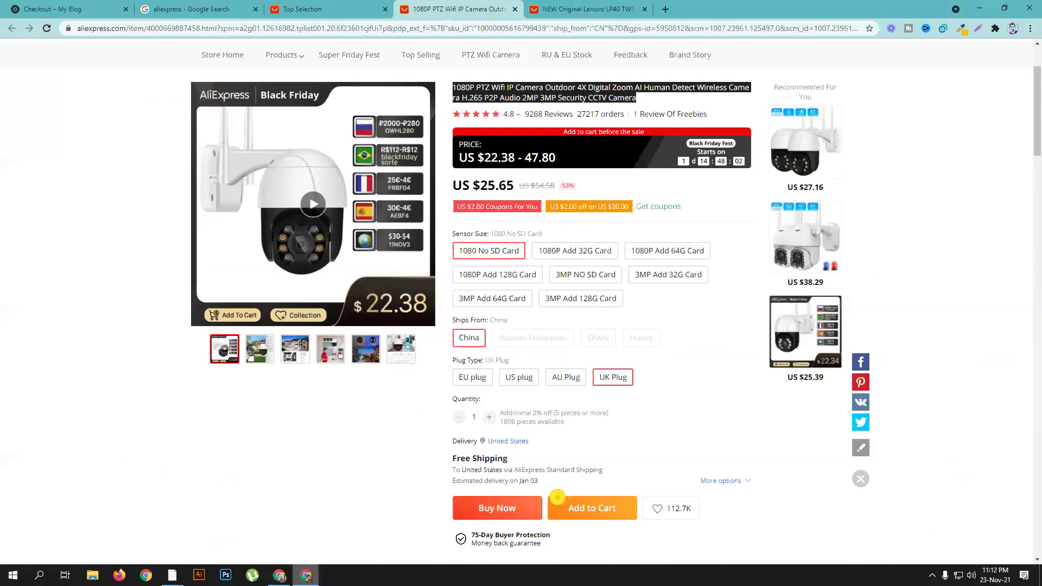
pyautogui.click(322, 475)
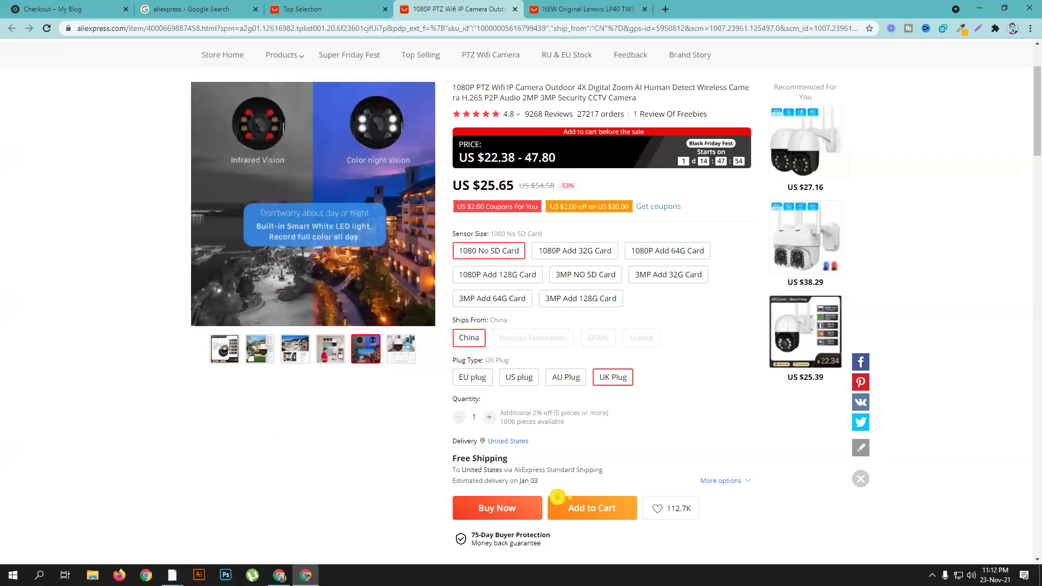
pyautogui.click(279, 576)
pyautogui.click(355, 8)
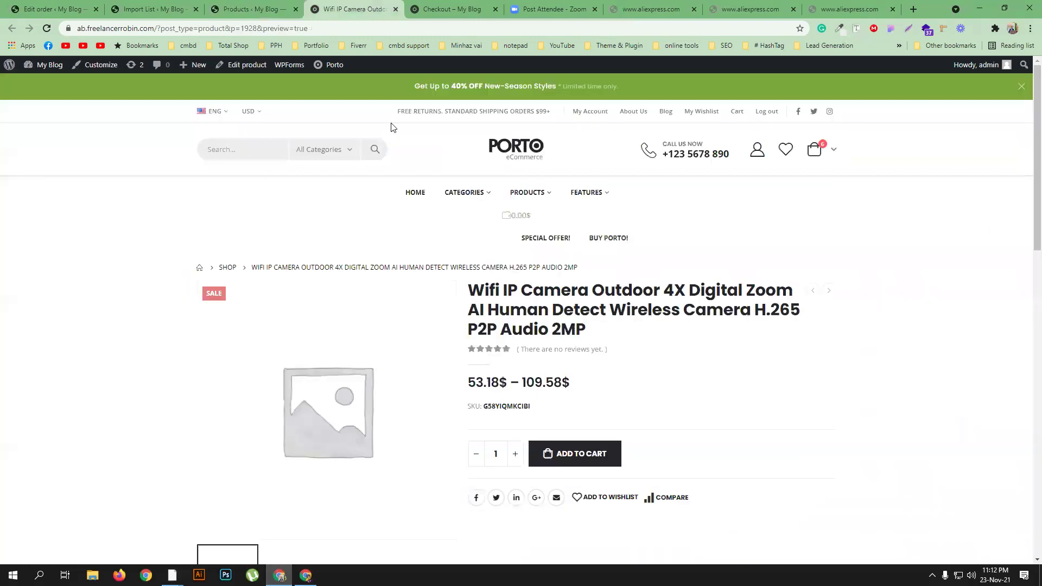
# Examine the camera's preview page, including its image, price, size guide and the specifications under its additional information.
pyautogui.scroll(-2, 375, 380)
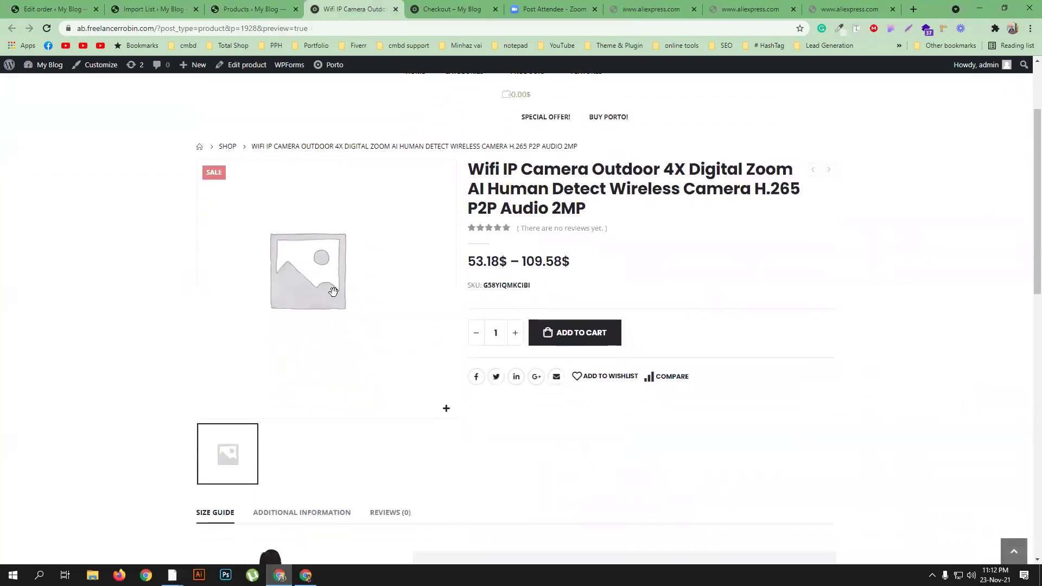
pyautogui.scroll(-1, 320, 288)
pyautogui.scroll(-9, 451, 293)
pyautogui.scroll(10, 497, 282)
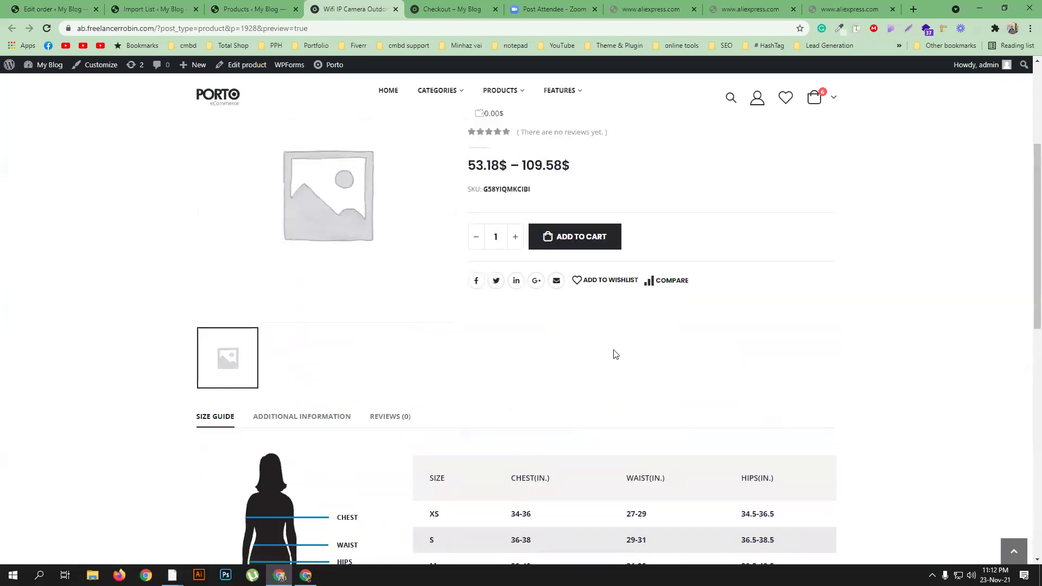
pyautogui.click(290, 417)
pyautogui.scroll(-4, 472, 400)
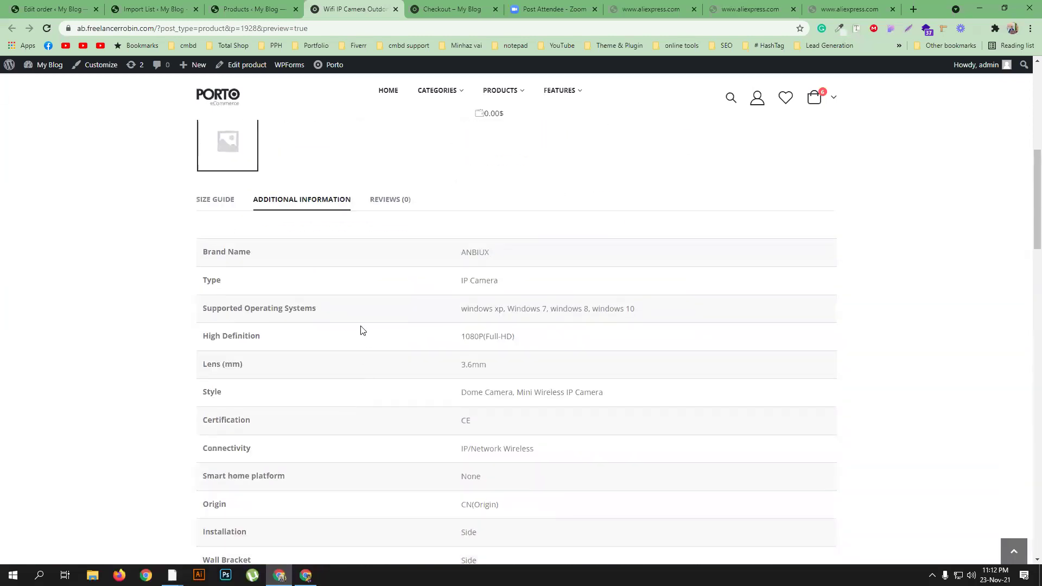
pyautogui.scroll(-15, 356, 313)
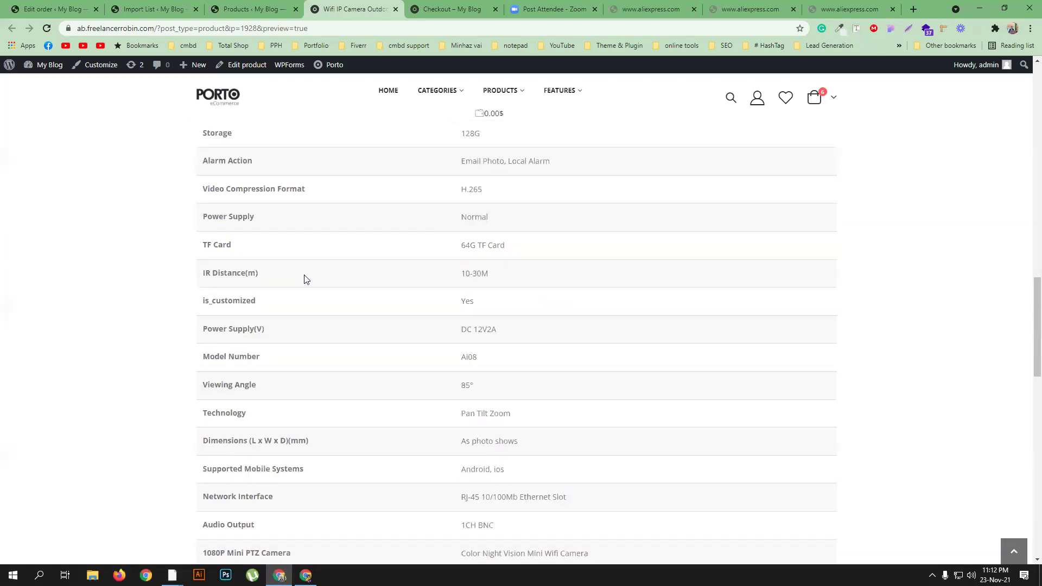
pyautogui.scroll(-8, 320, 325)
pyautogui.scroll(9, 326, 326)
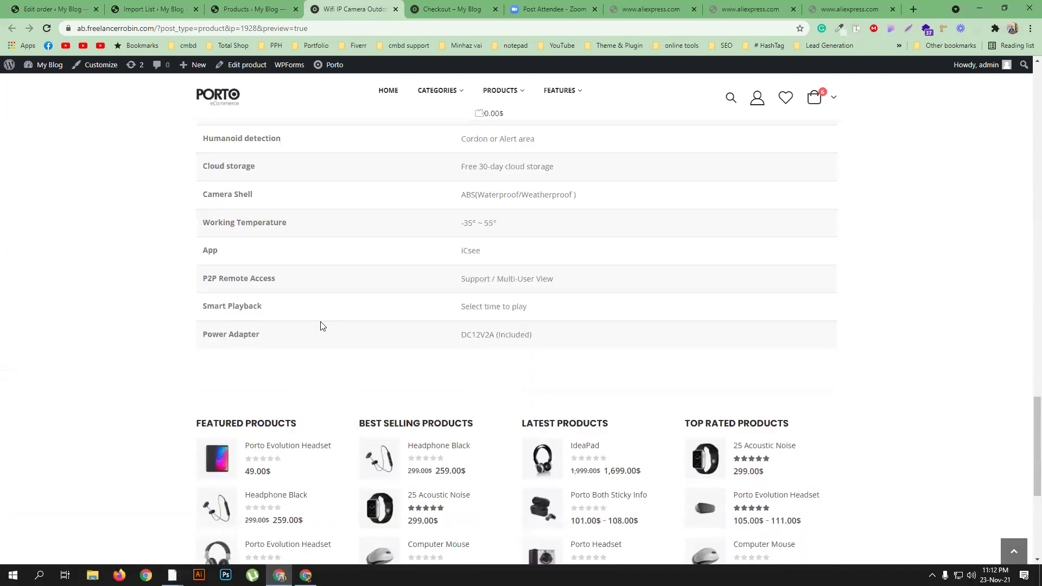
pyautogui.scroll(15, 332, 331)
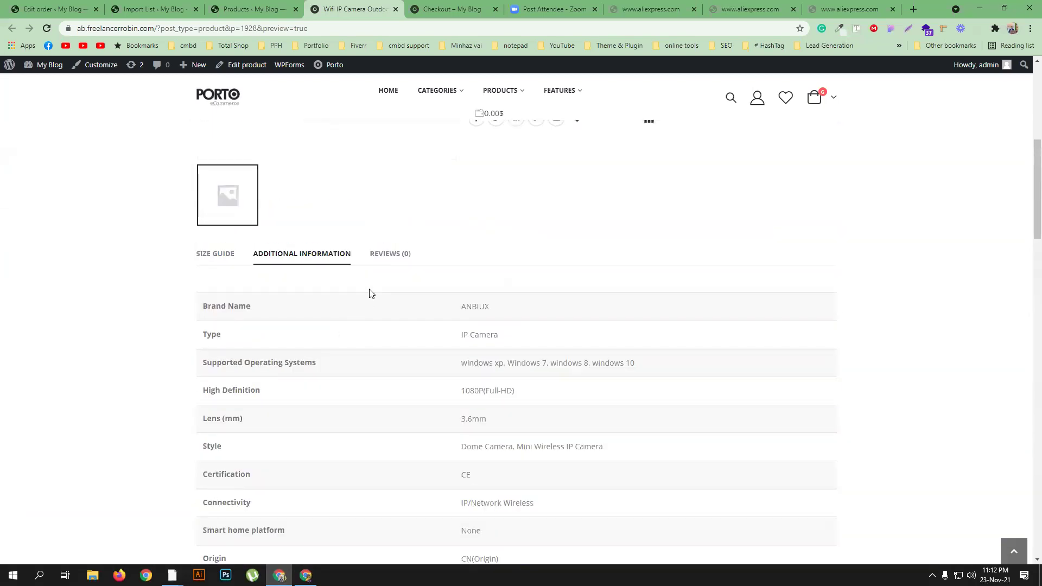
pyautogui.scroll(8, 575, 293)
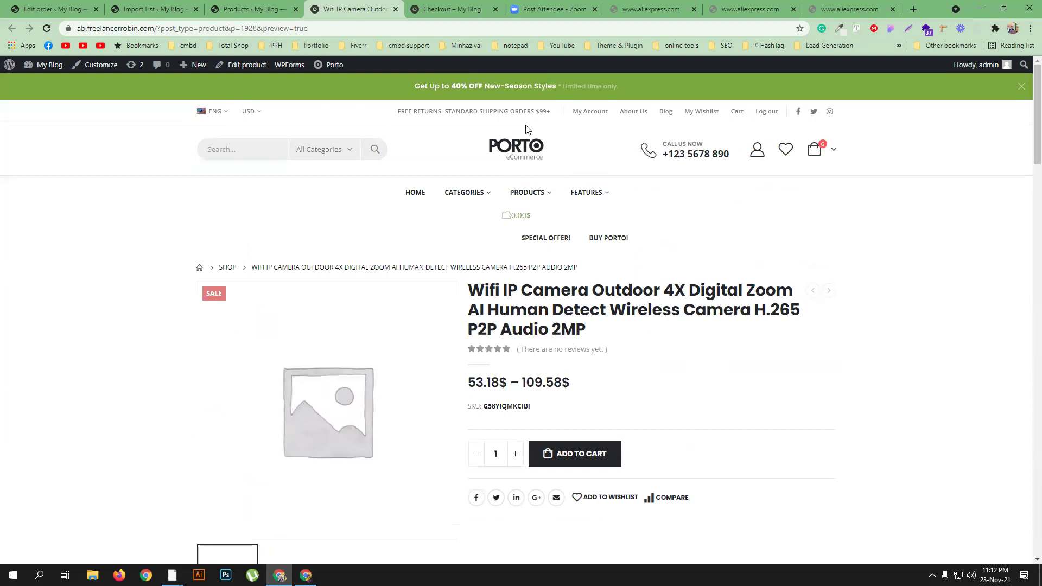
# Switch to the store's checkout page in the other browser window and remove Headphone Black from the cart.
pyautogui.click(246, 9)
pyautogui.click(156, 9)
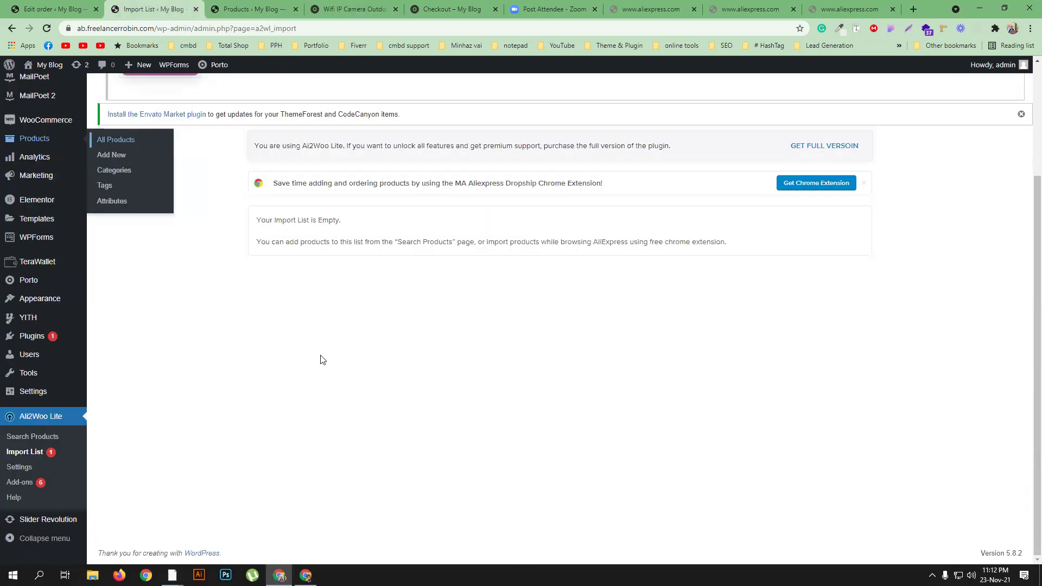
pyautogui.click(306, 576)
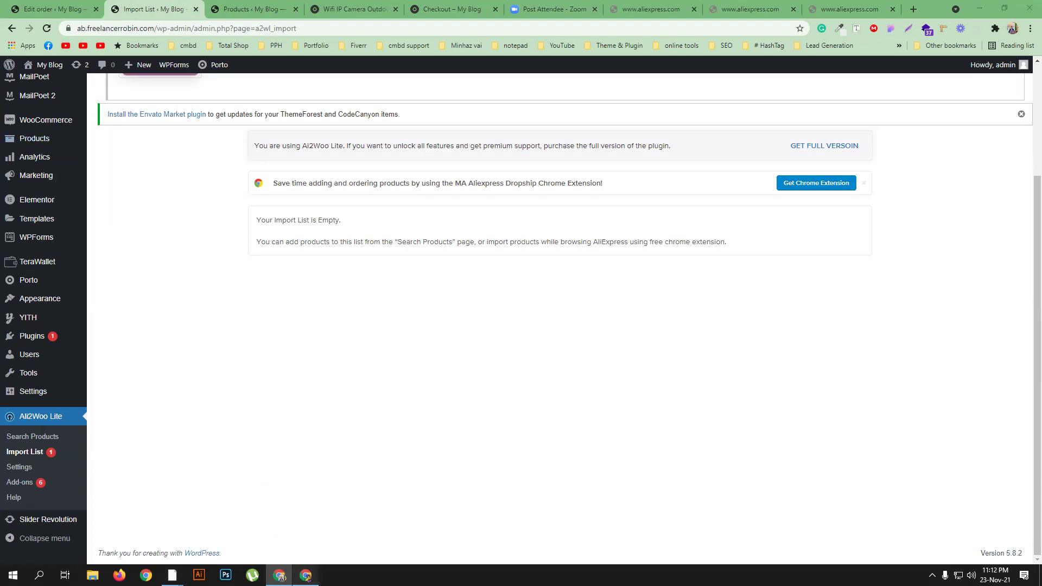
pyautogui.click(76, 10)
pyautogui.click(535, 255)
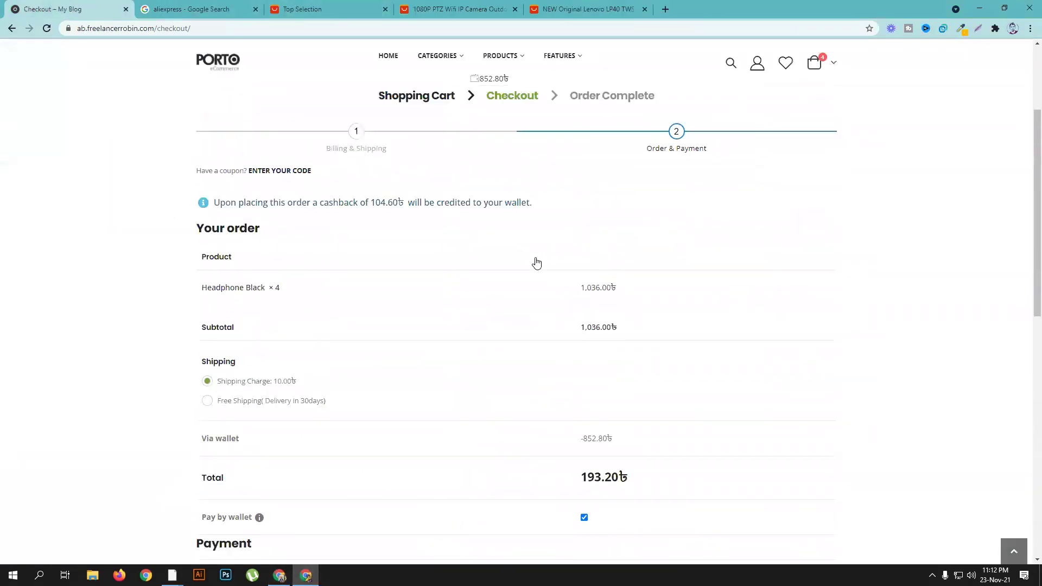
pyautogui.moveTo(822, 117)
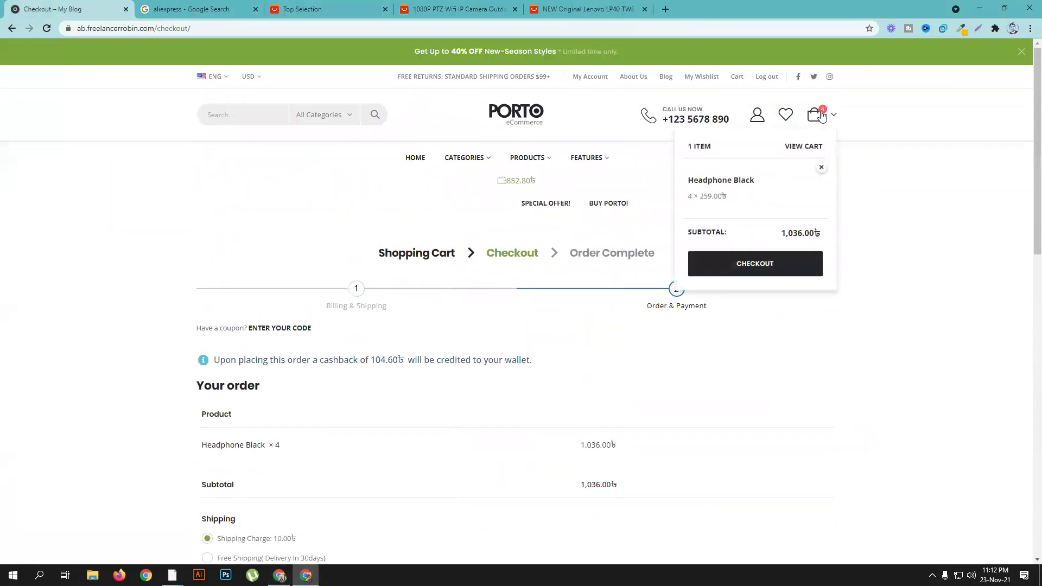
pyautogui.click(821, 169)
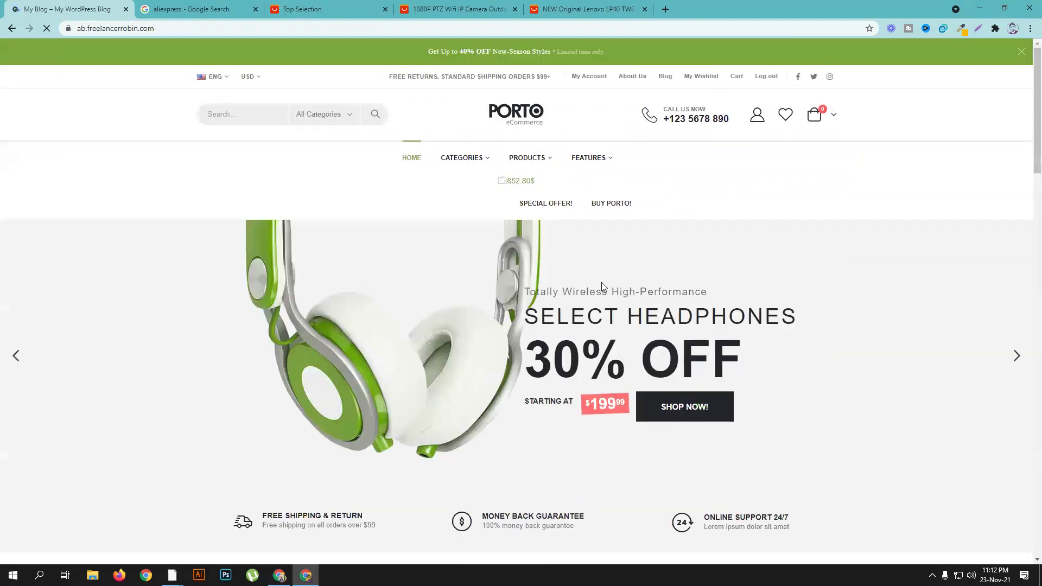
# Find the Wifi IP Camera among the best selling products on the store's home page and open its product page.
pyautogui.scroll(-10, 601, 282)
pyautogui.scroll(-12, 517, 292)
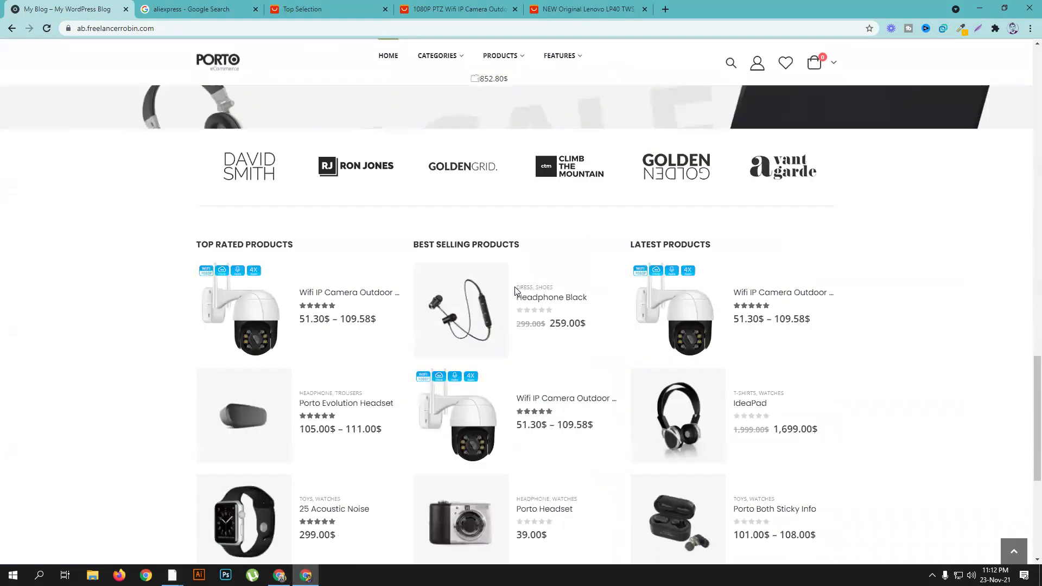
pyautogui.scroll(2, 425, 302)
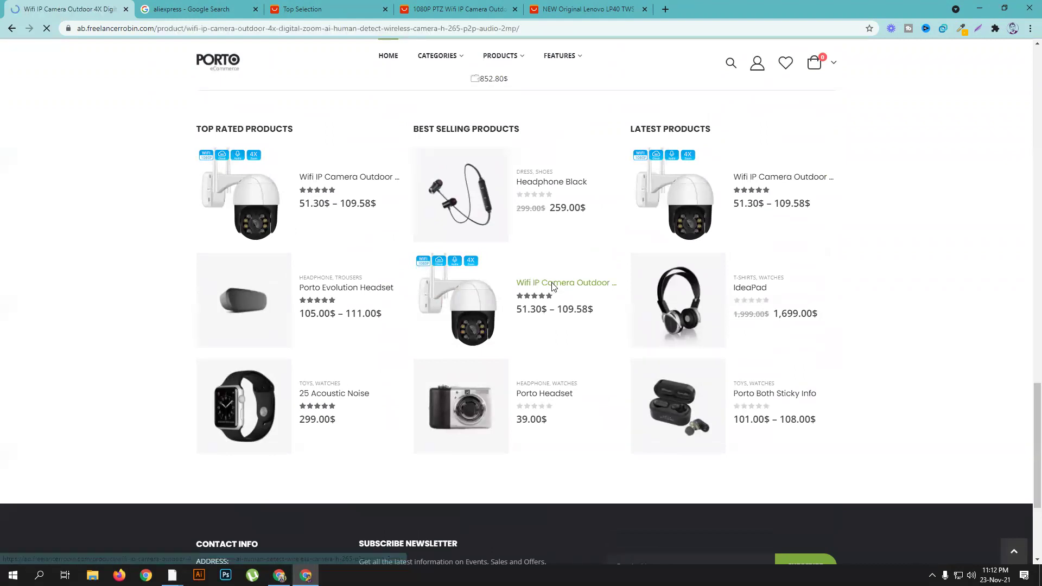
pyautogui.scroll(-4, 550, 280)
pyautogui.scroll(3, 497, 293)
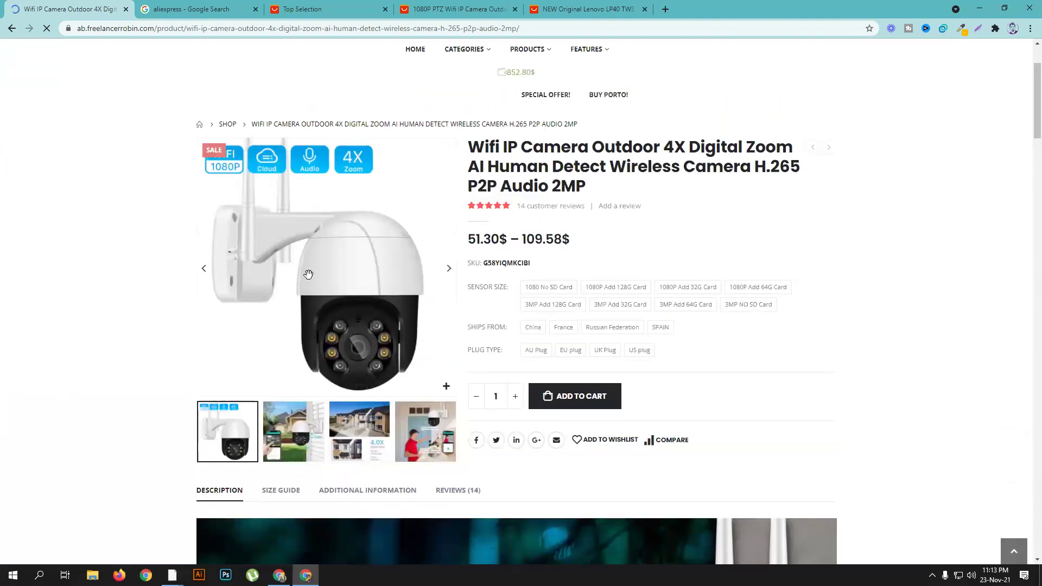
# Compare the camera's draft preview in the admin window with its product page in the store window.
pyautogui.click(306, 575)
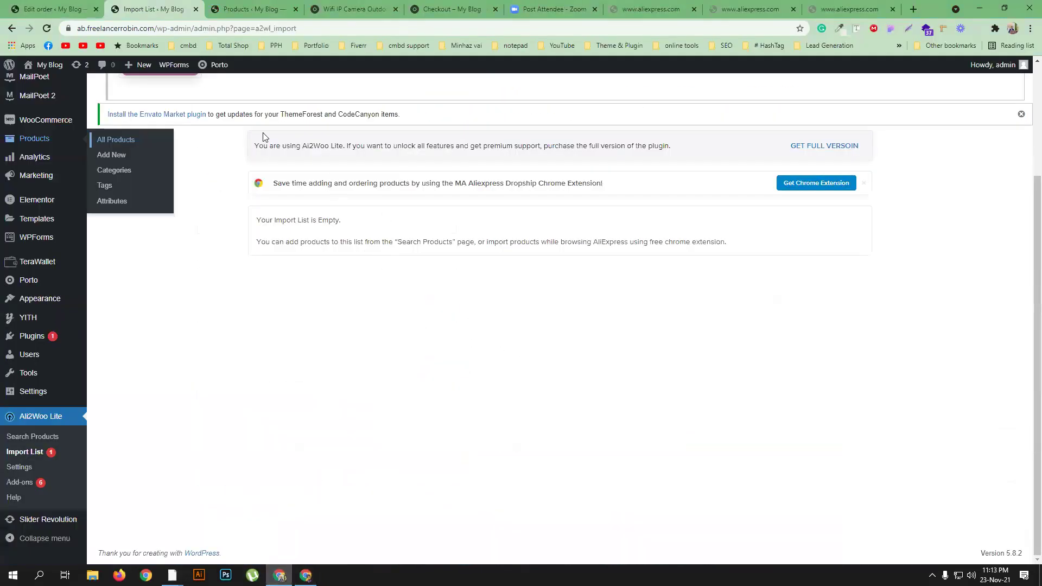
pyautogui.click(351, 9)
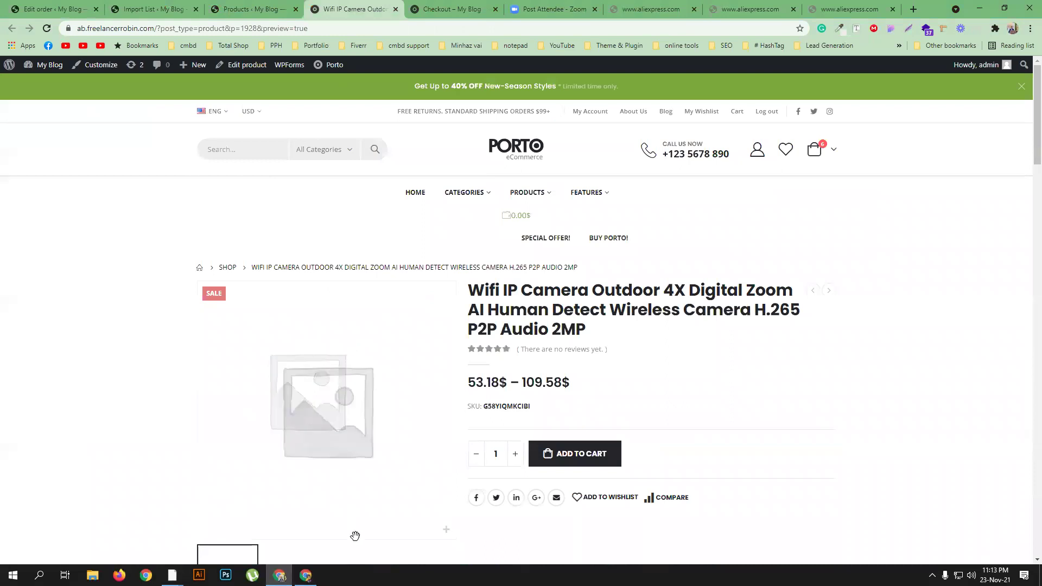
pyautogui.click(305, 576)
# Examine the camera's options and imported description on the store page, including its main features, packaging and digital zoom sections.
pyautogui.scroll(-4, 644, 277)
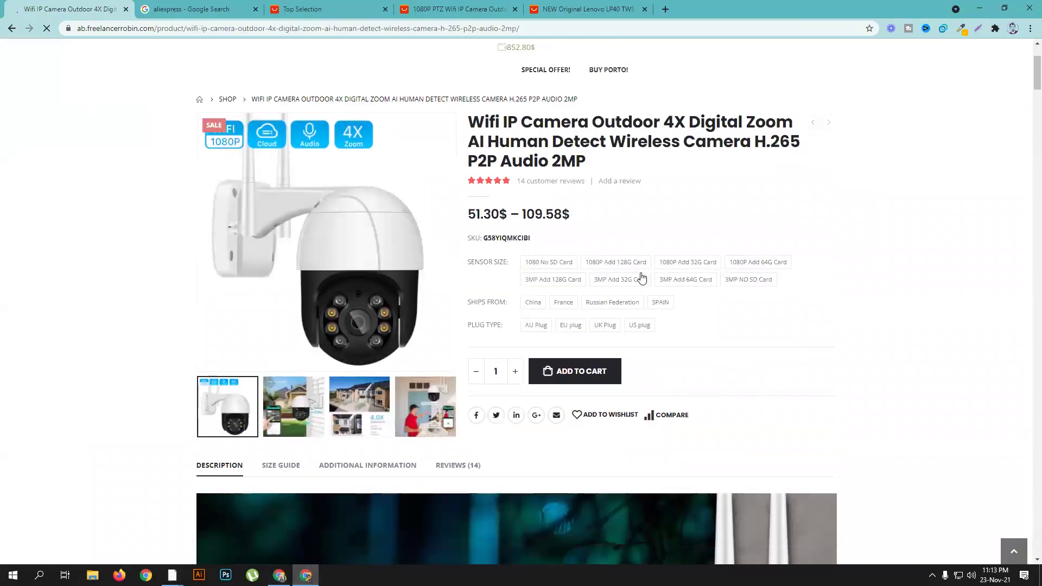
pyautogui.scroll(-20, 528, 348)
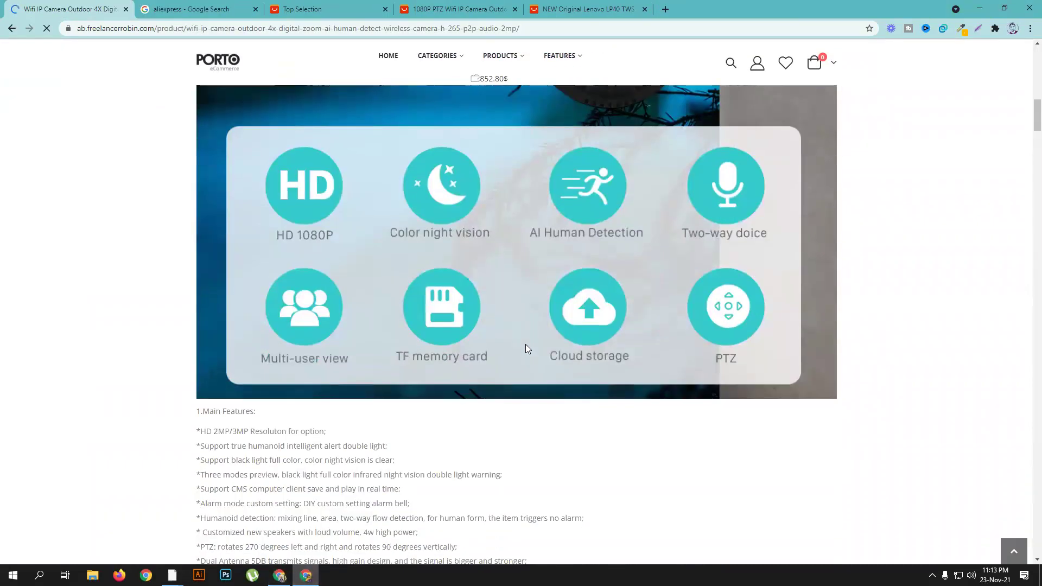
pyautogui.scroll(-20, 525, 344)
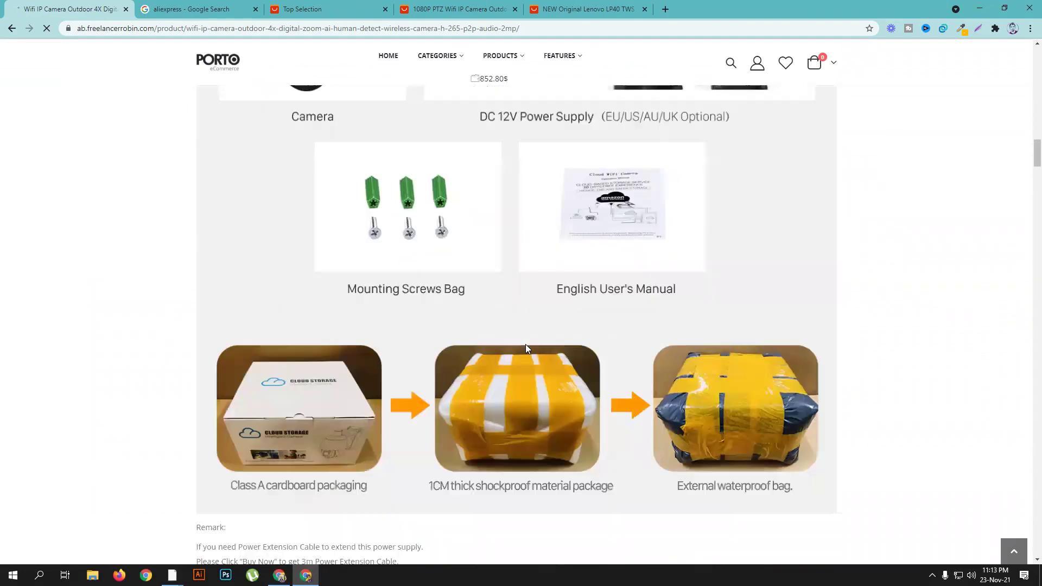
pyautogui.scroll(-3, 526, 344)
pyautogui.scroll(20, 526, 344)
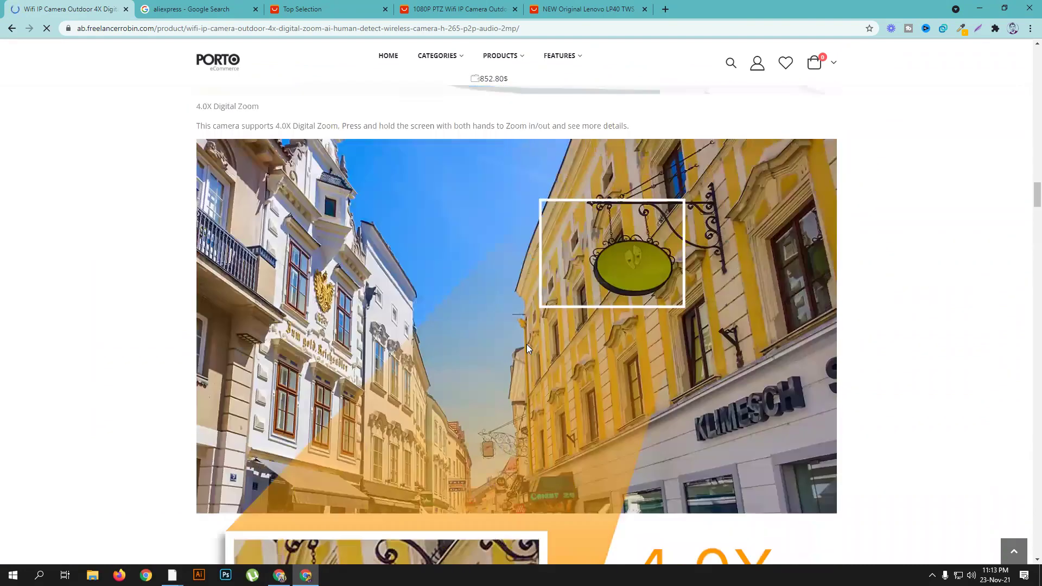
pyautogui.scroll(15, 527, 347)
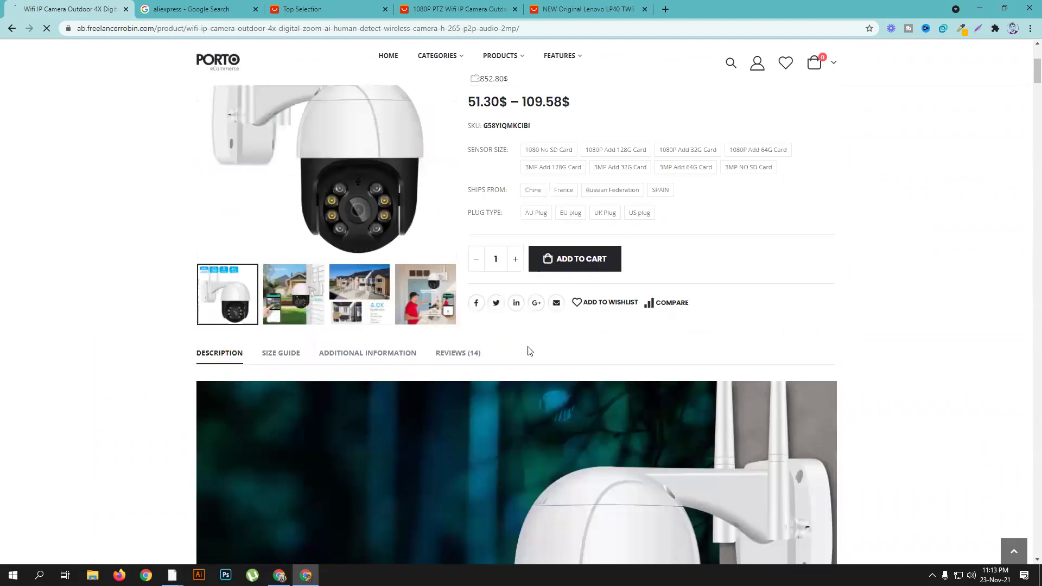
# Open the camera's customer reviews on the store page and read through the imported entries.
pyautogui.click(465, 383)
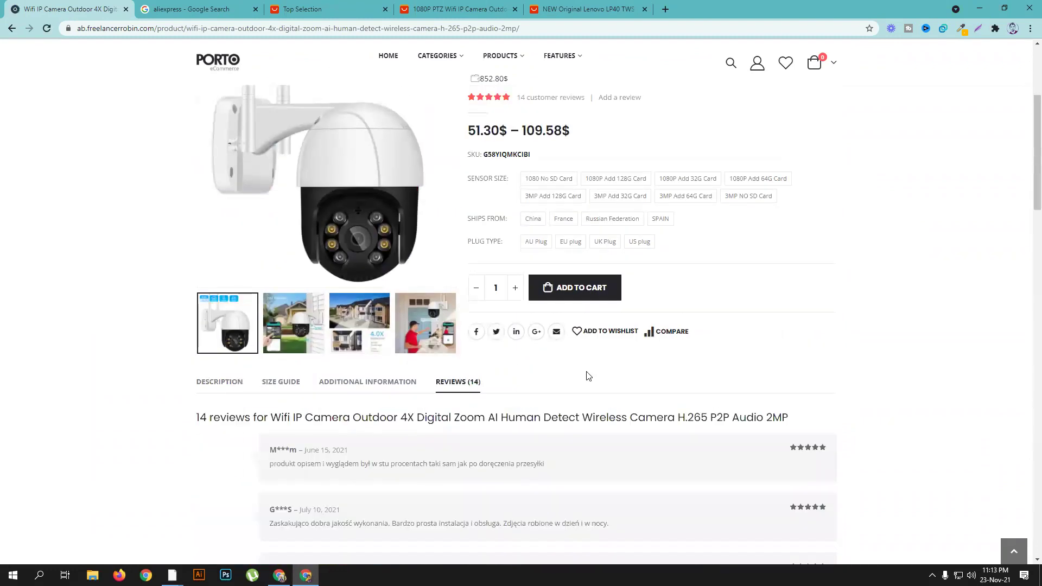
pyautogui.scroll(-2, 480, 384)
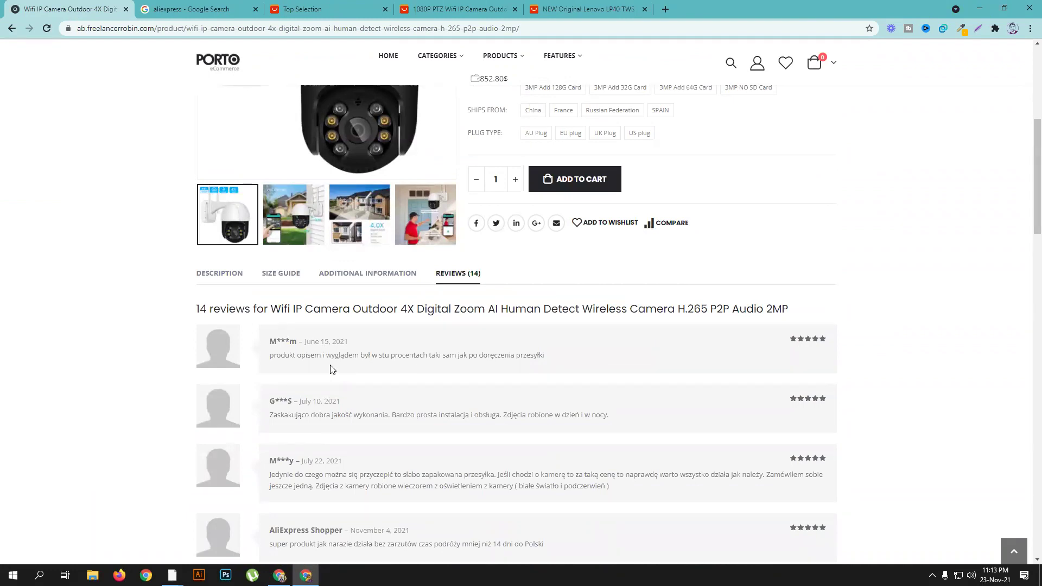
pyautogui.scroll(4, 386, 361)
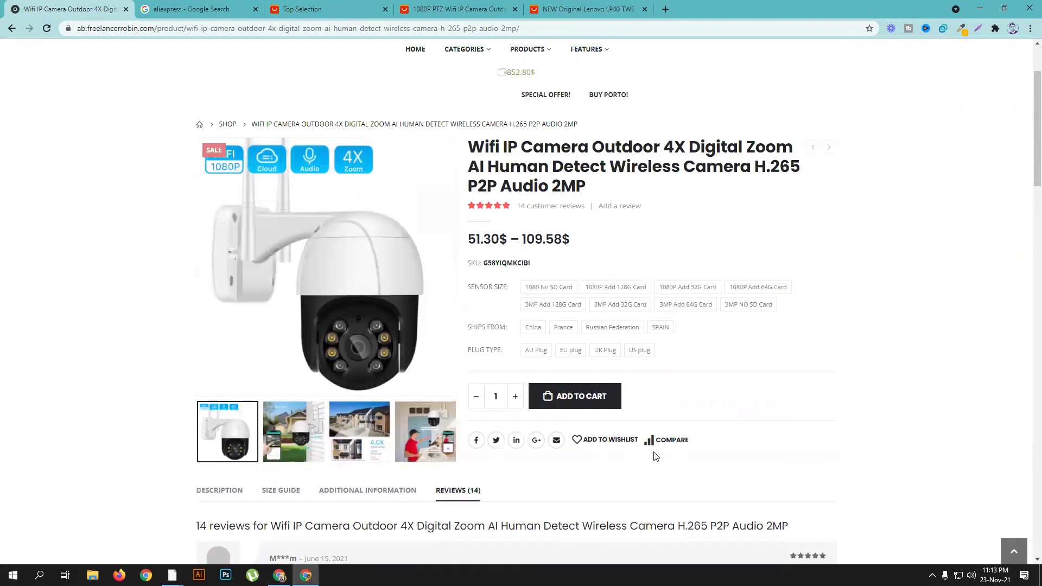
pyautogui.scroll(-5, 454, 464)
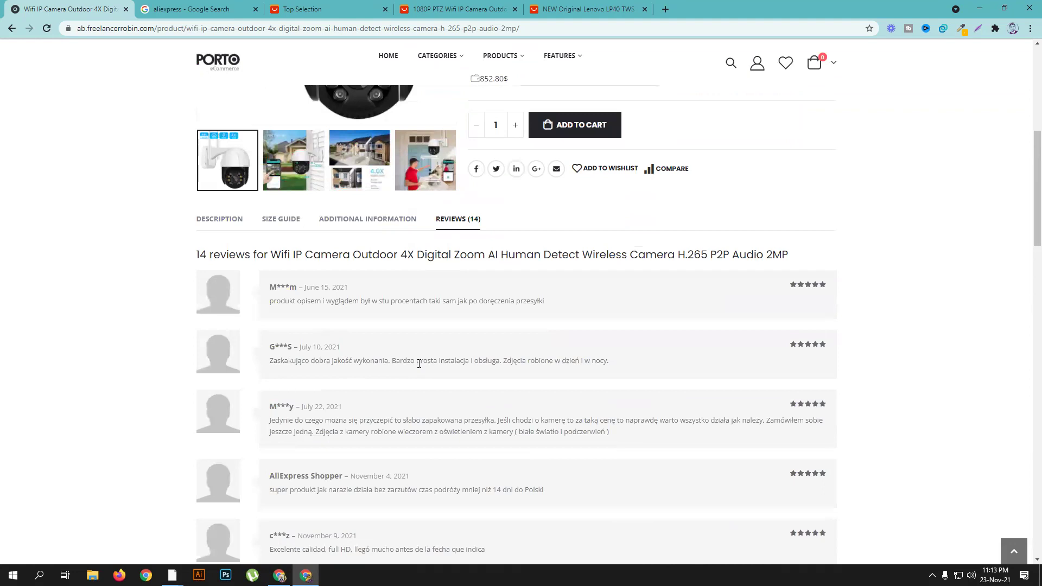
pyautogui.scroll(-6, 733, 347)
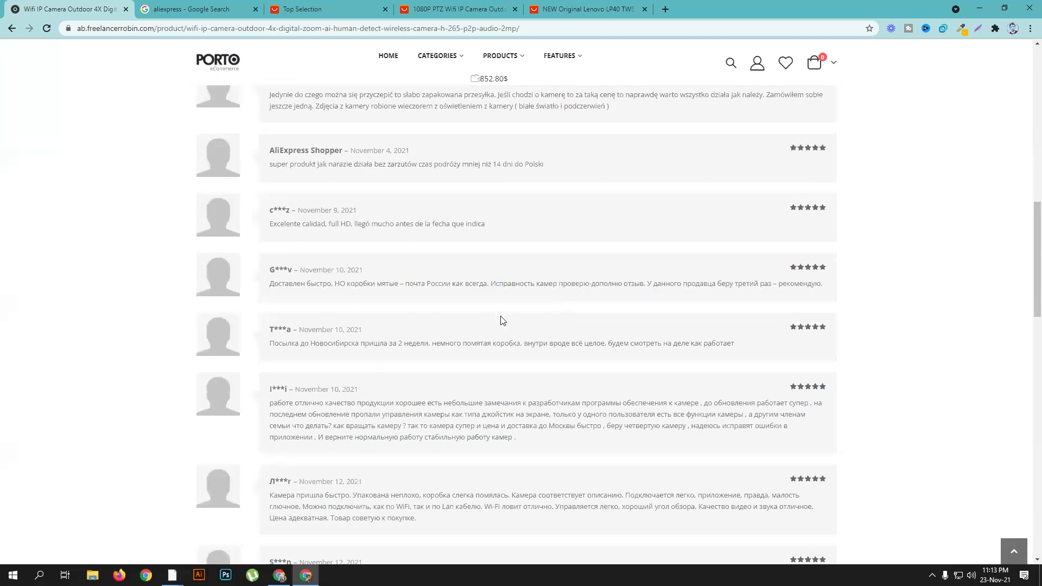
pyautogui.scroll(10, 501, 320)
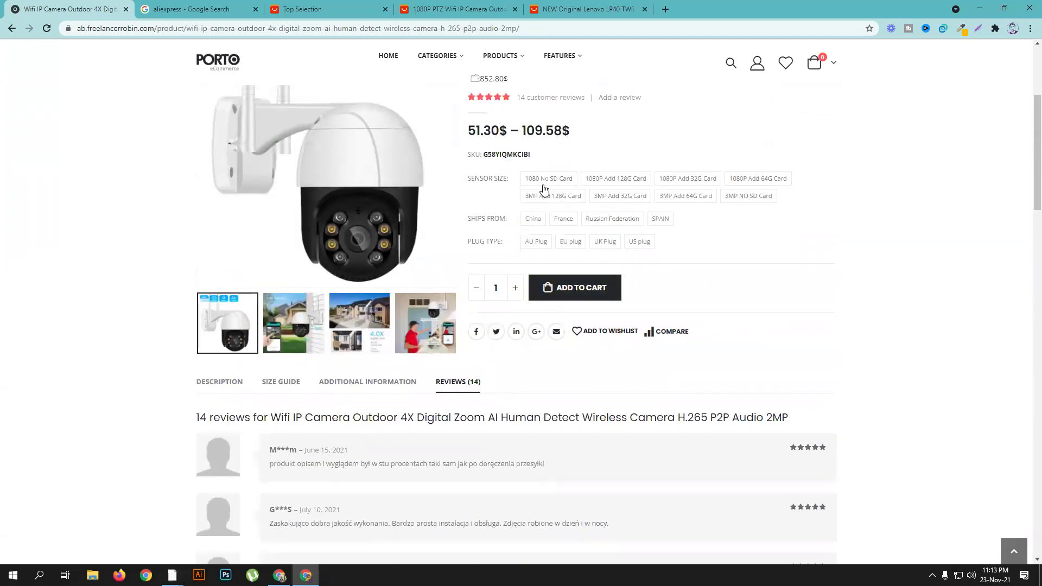
# Add the camera to the cart with sensor size 1080 No SD Card, shipping from China, and AU Plug.
pyautogui.click(544, 183)
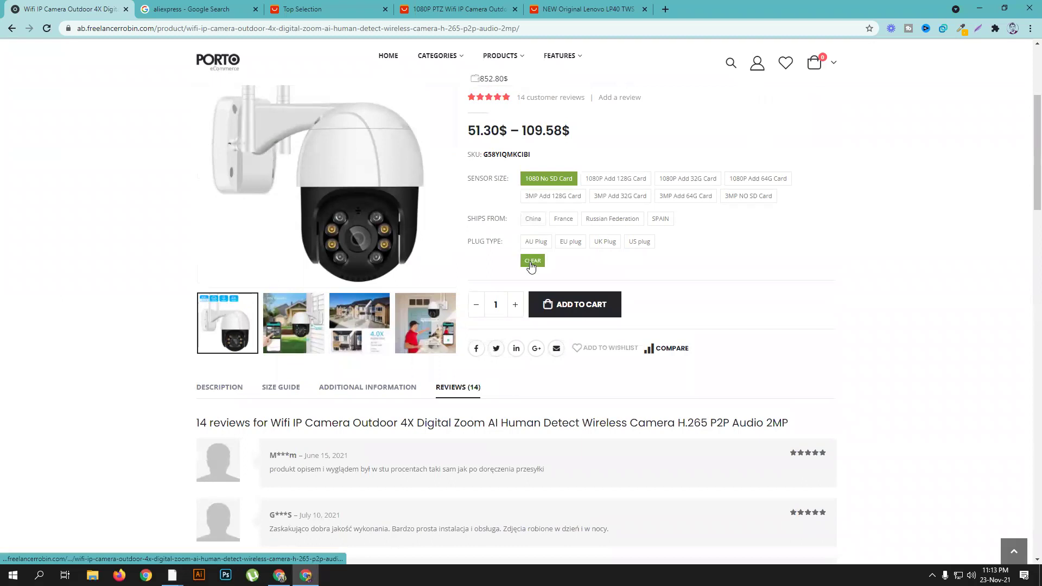
pyautogui.click(535, 223)
pyautogui.click(536, 242)
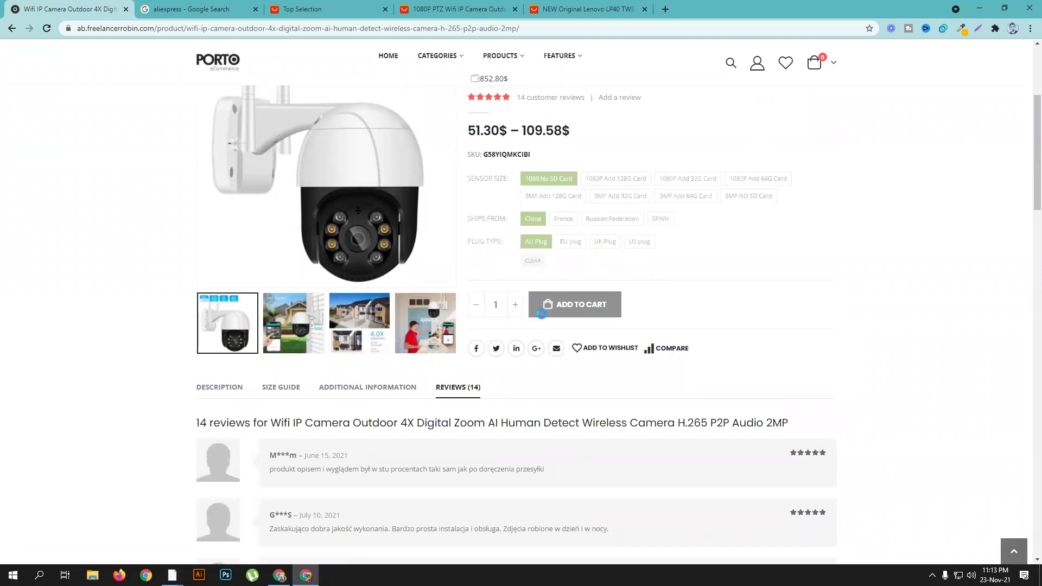
pyautogui.click(577, 344)
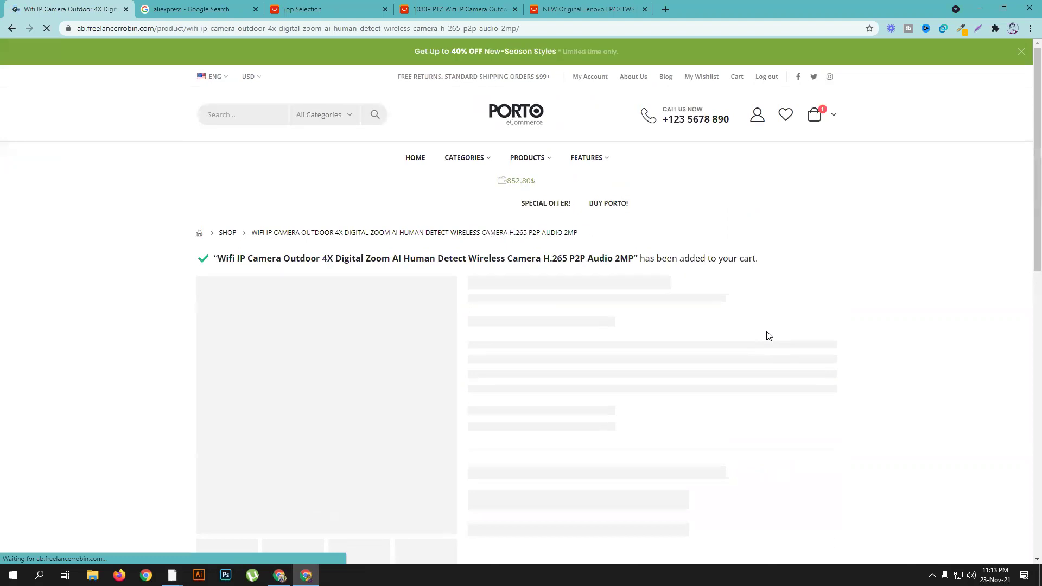
# Go to the cart's checkout and continue past the prefilled billing details to the order and payment stage.
pyautogui.moveTo(809, 129)
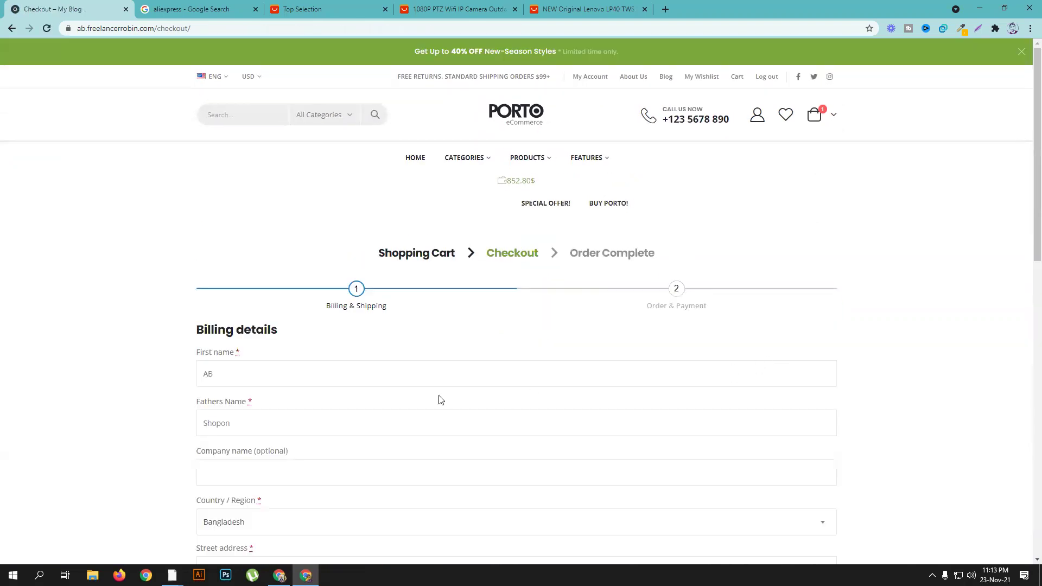
pyautogui.scroll(-10, 465, 407)
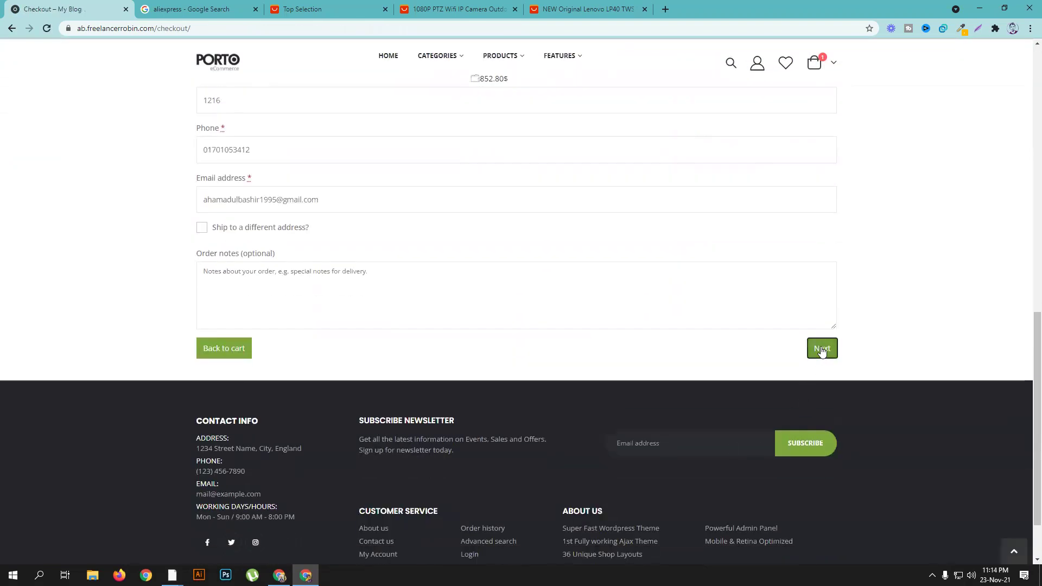
pyautogui.click(820, 349)
# Fill in the bKash number and transaction ID with the saved entries and place the camera order with bKash payment.
pyautogui.scroll(-5, 545, 349)
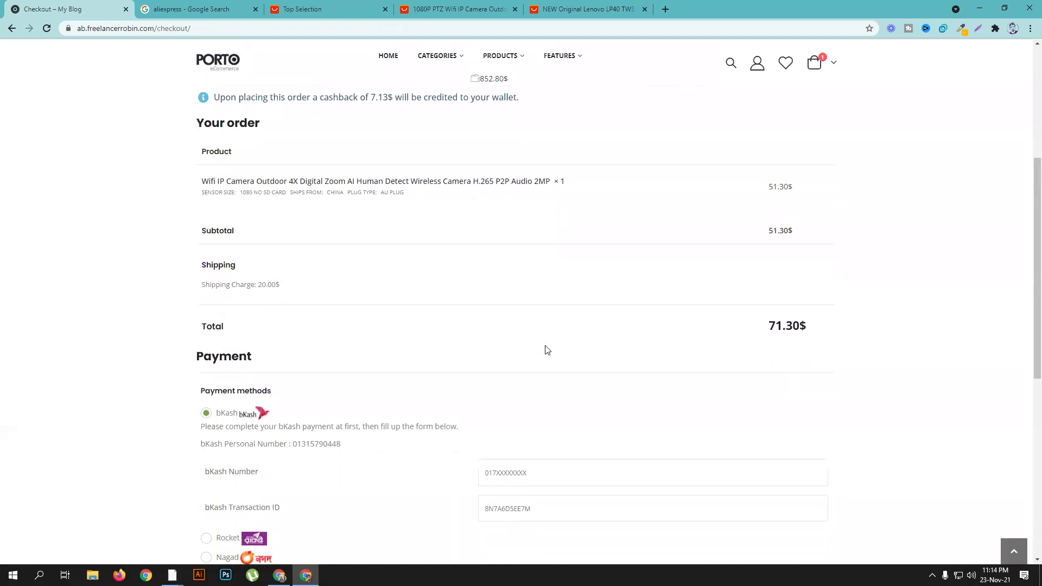
pyautogui.click(505, 254)
pyautogui.click(505, 280)
pyautogui.click(510, 289)
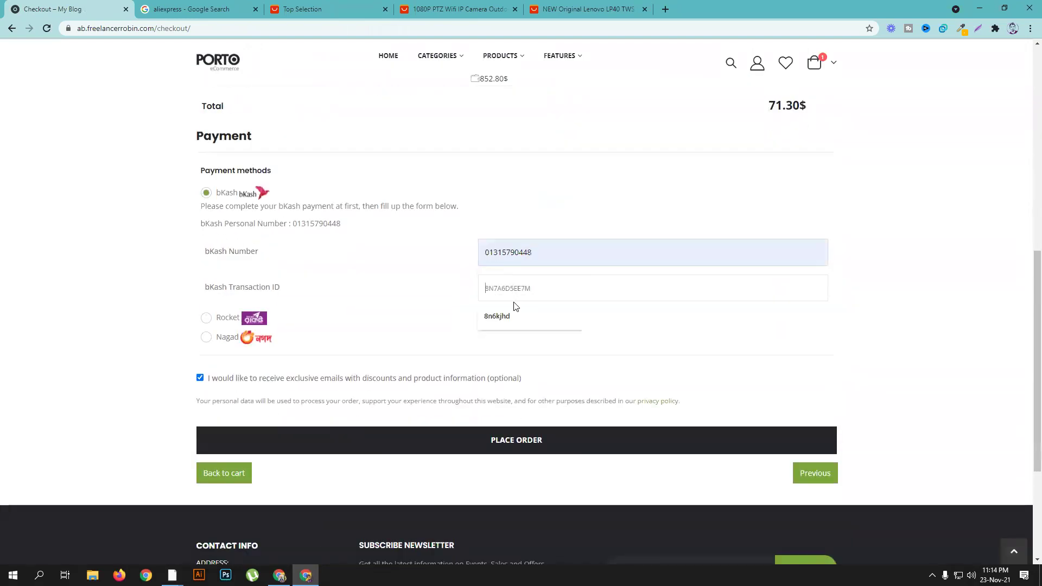
pyautogui.click(512, 312)
pyautogui.click(723, 449)
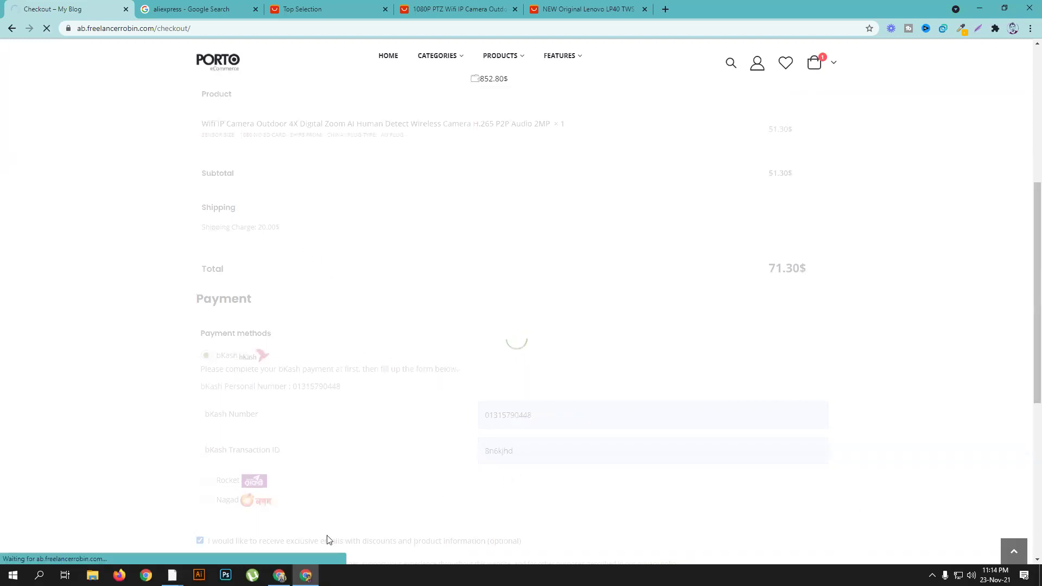
# Open the WooCommerce orders list in the admin window and start the AliExpress ordering of the newest on-hold order.
pyautogui.moveTo(279, 577)
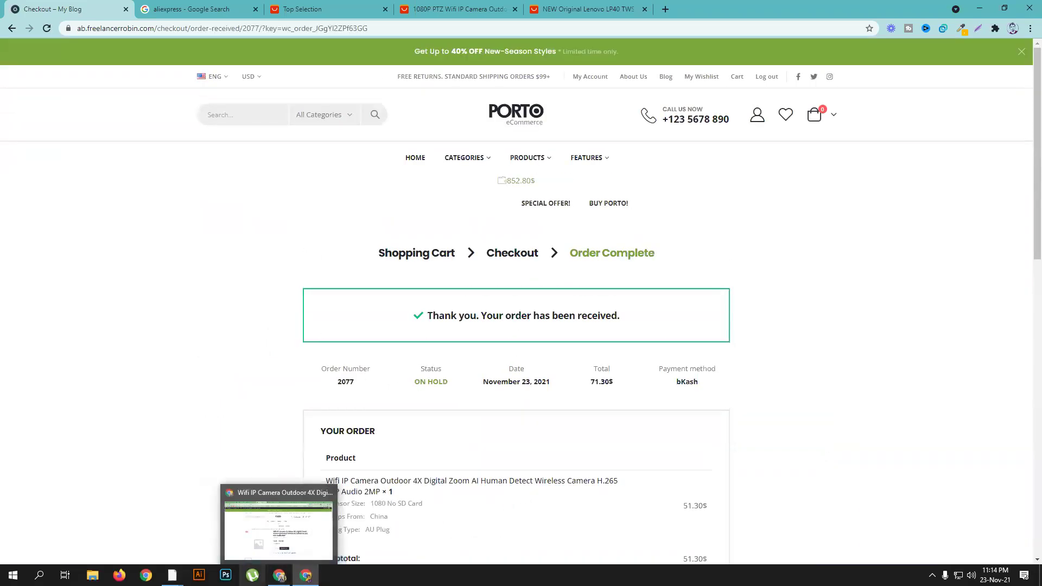
pyautogui.click(279, 576)
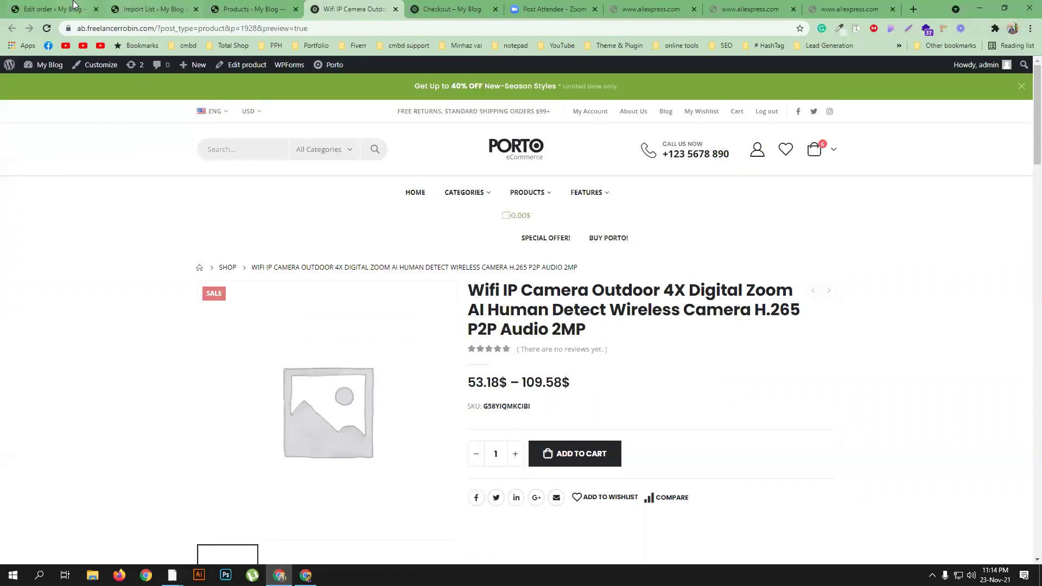
pyautogui.click(54, 9)
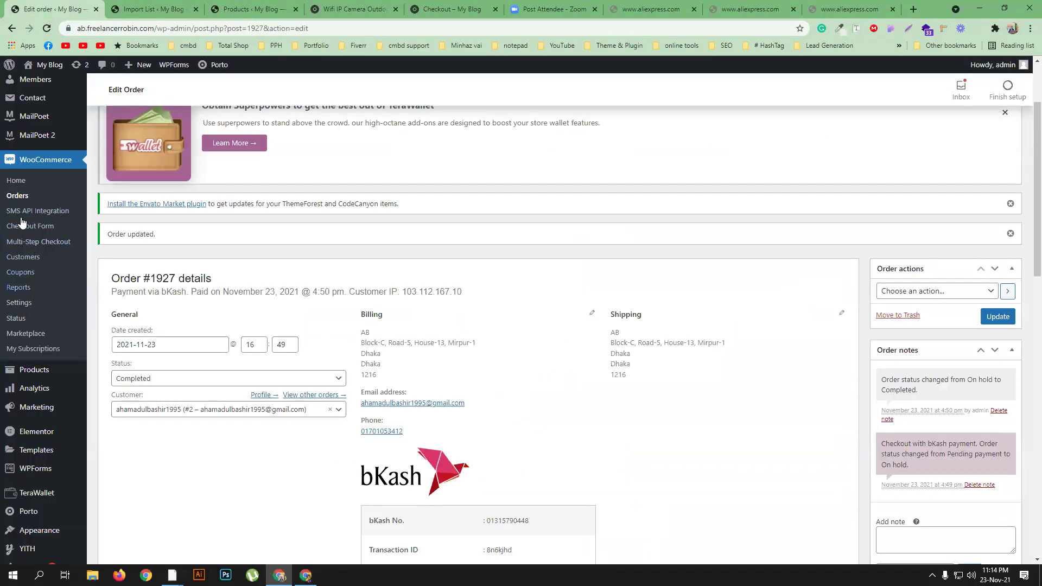
pyautogui.click(17, 197)
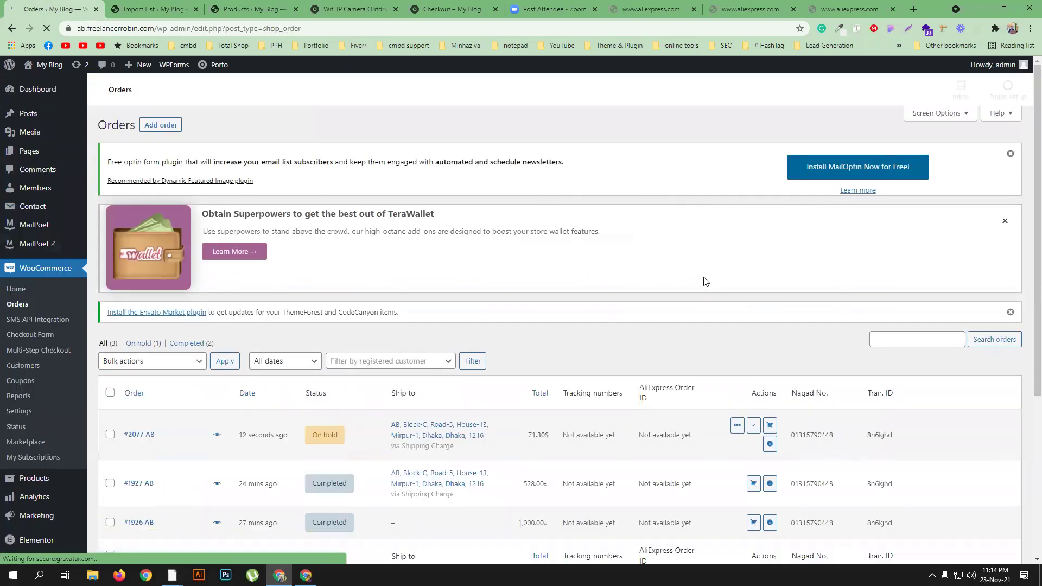
pyautogui.scroll(-2, 692, 350)
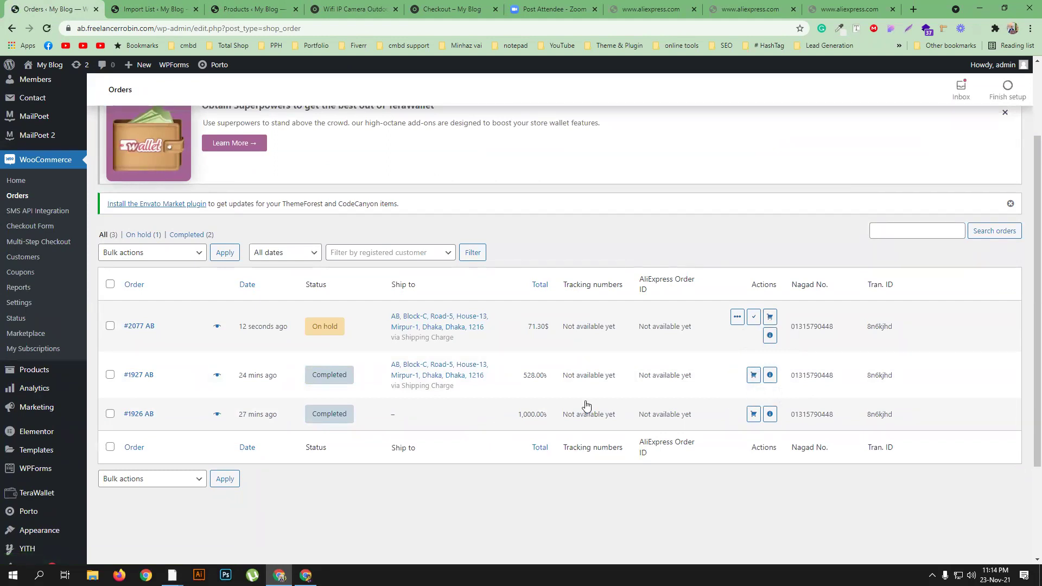
pyautogui.click(771, 318)
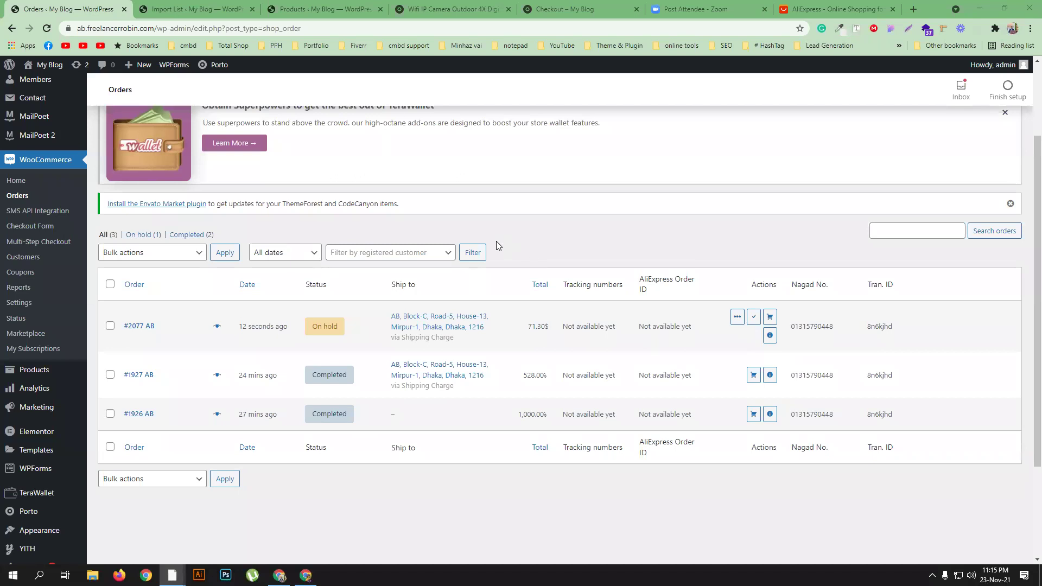
# Open the Ali2Woo Lite product search page and load the MA Aliexpress Dropship Chrome extension's store page from it.
pyautogui.scroll(-3, 54, 443)
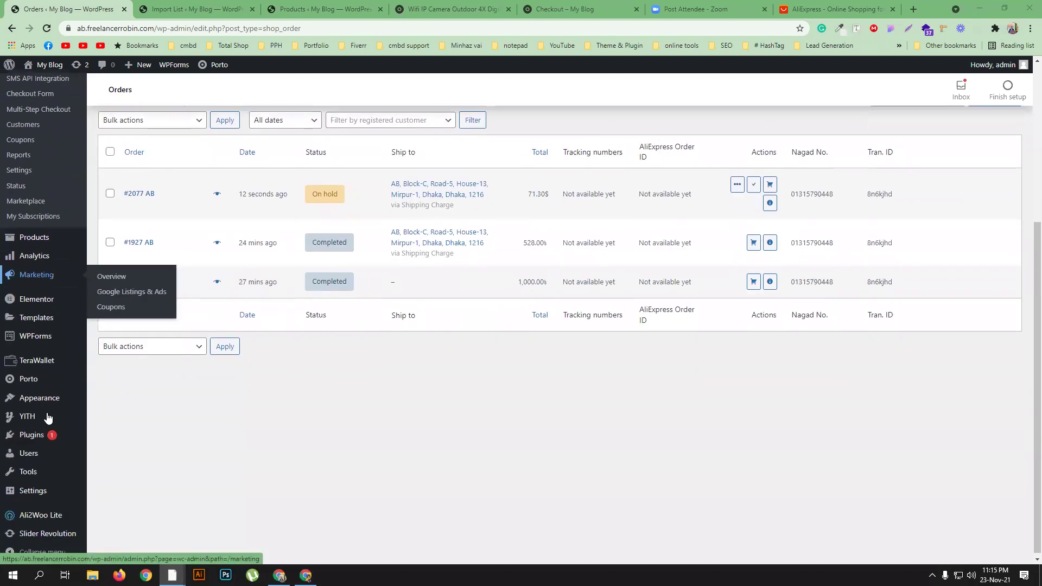
pyautogui.click(40, 516)
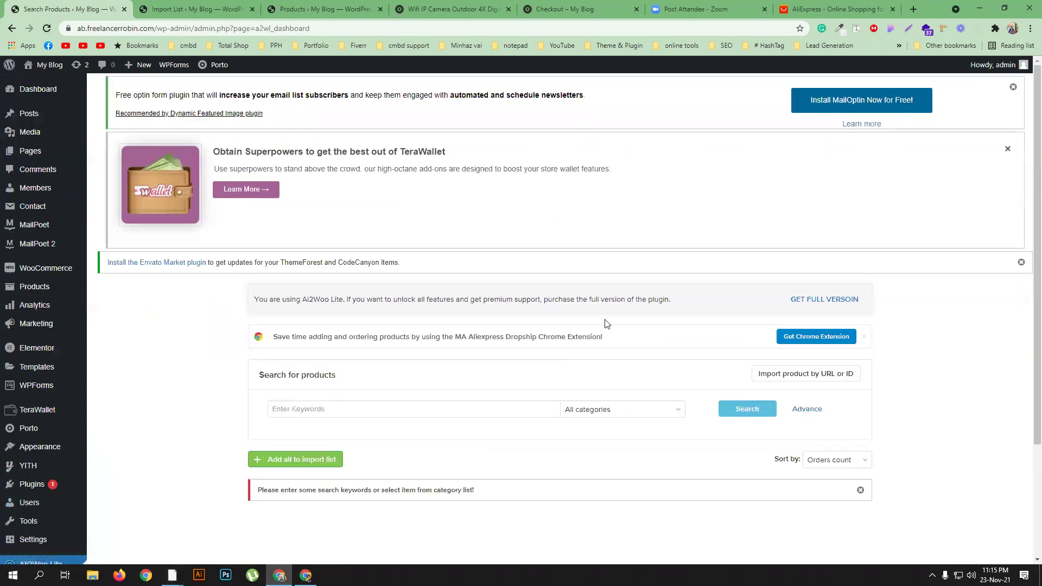
pyautogui.click(807, 336)
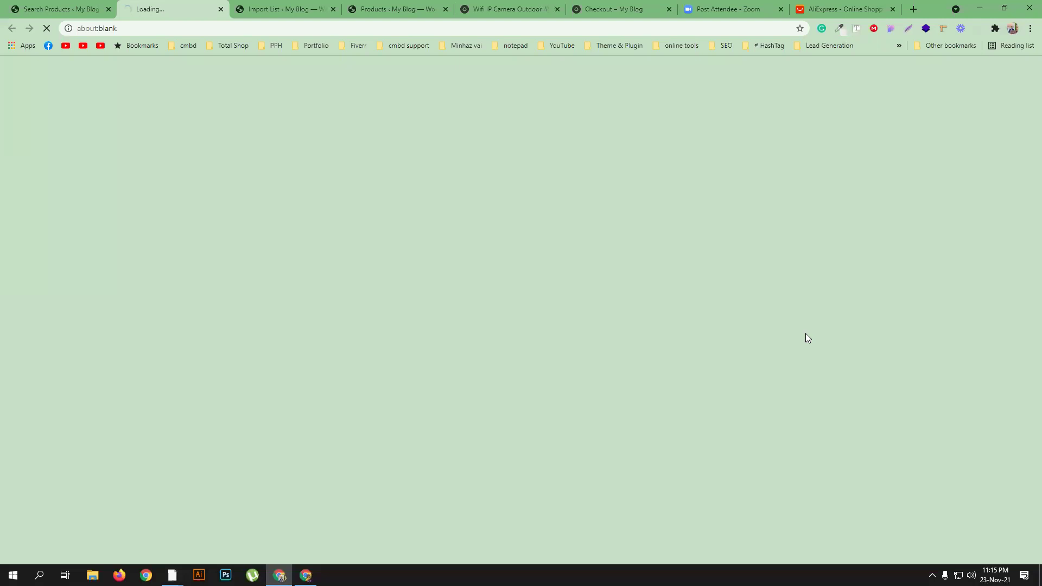
pyautogui.click(844, 3)
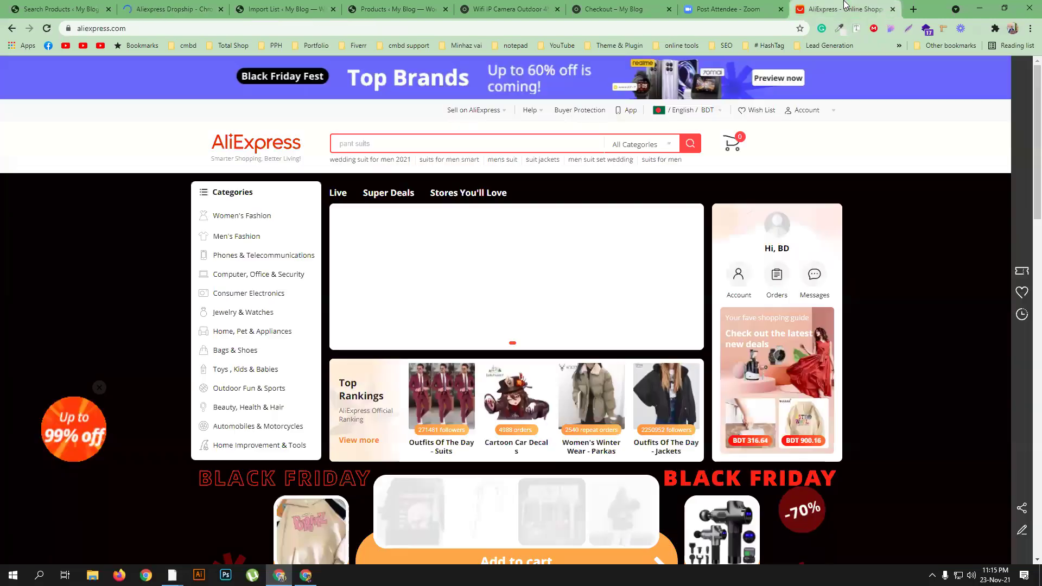
pyautogui.click(144, 4)
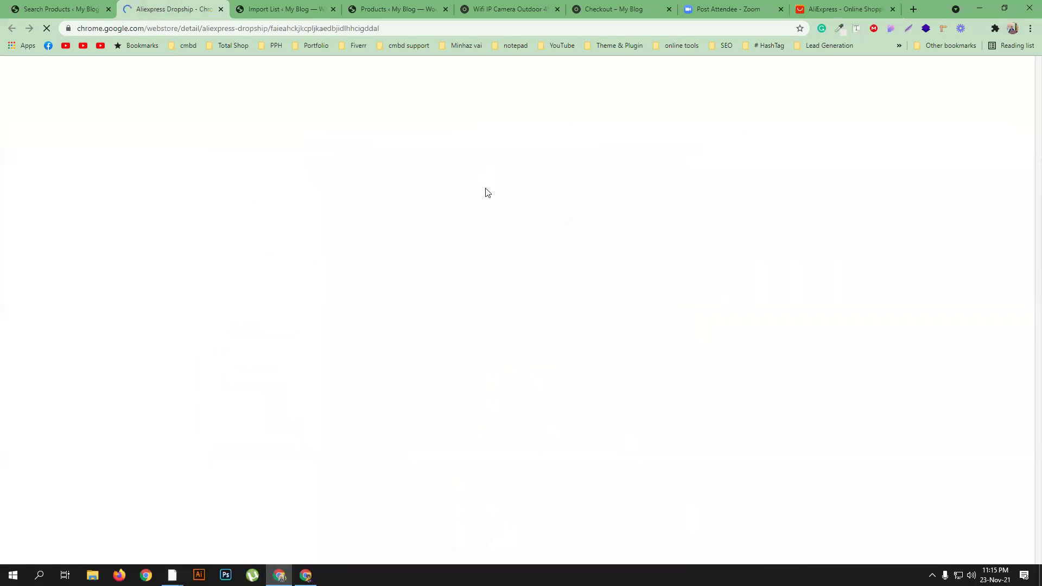
pyautogui.click(57, 8)
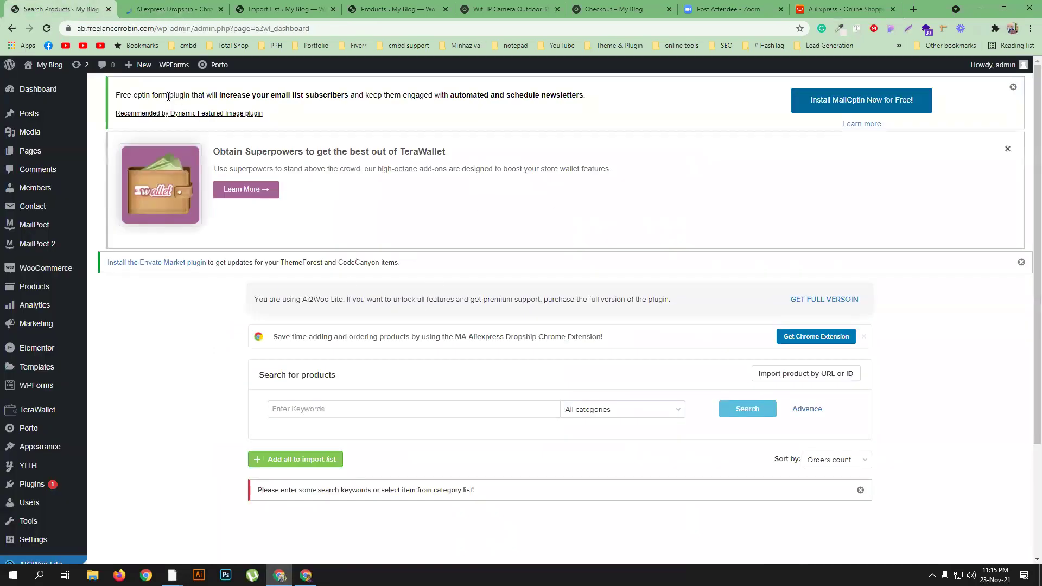
# Install the Aliexpress Dropship extension from the Chrome Web Store and approve its permissions.
pyautogui.click(174, 9)
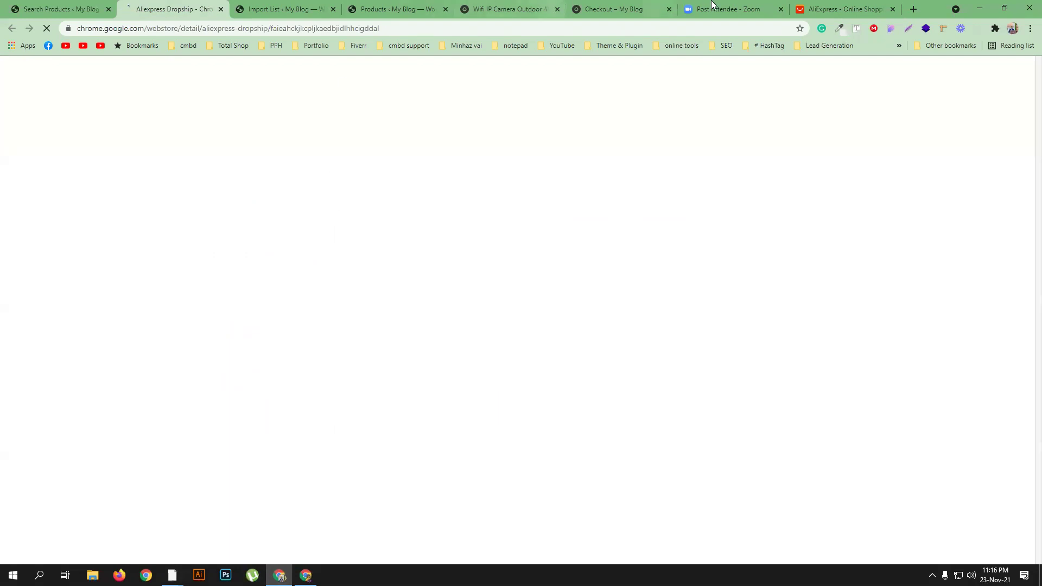
pyautogui.click(842, 9)
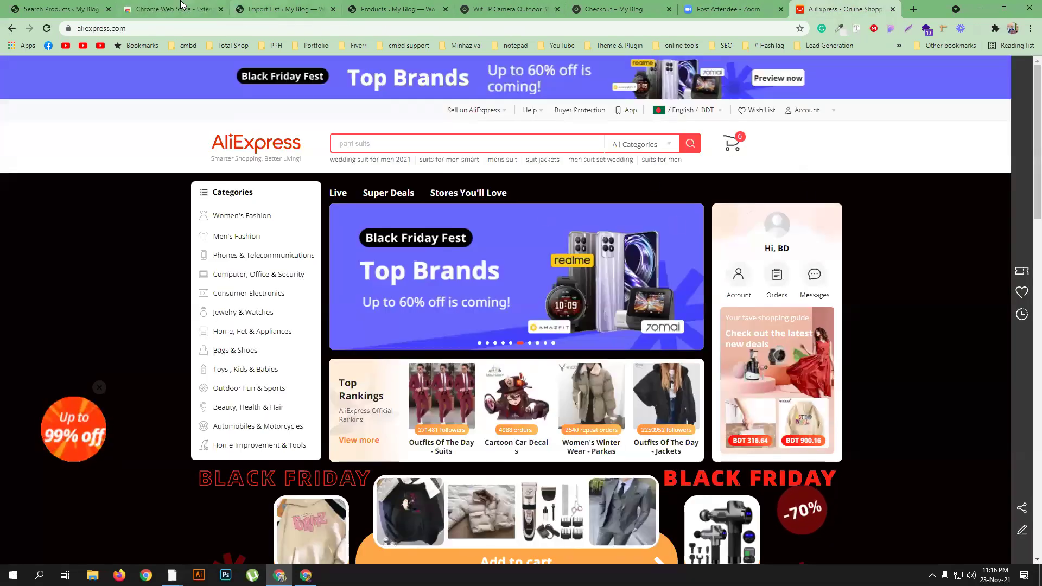
pyautogui.hotkey('ctrl', '2')
pyautogui.click(756, 152)
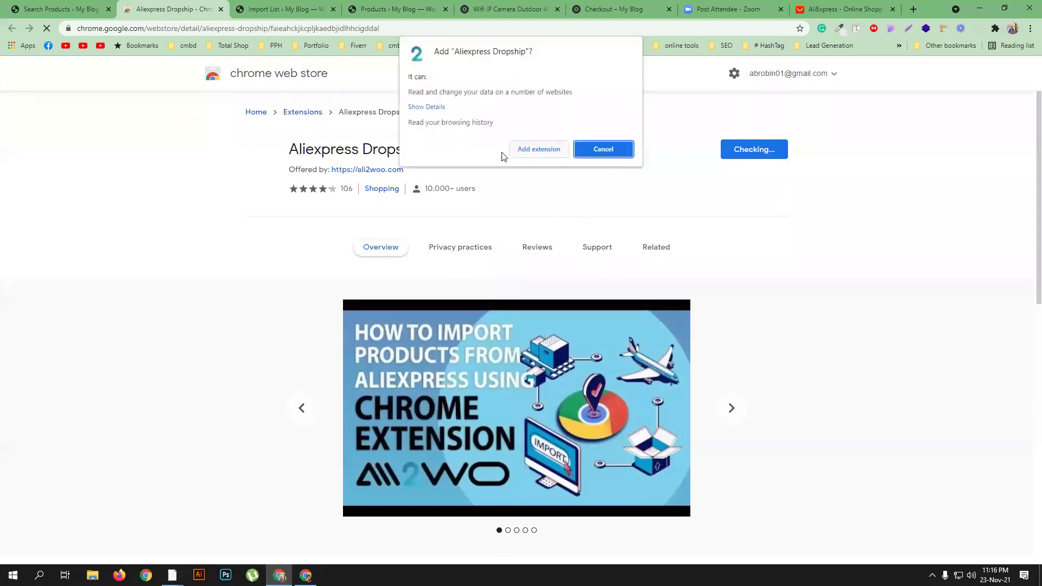
pyautogui.click(538, 148)
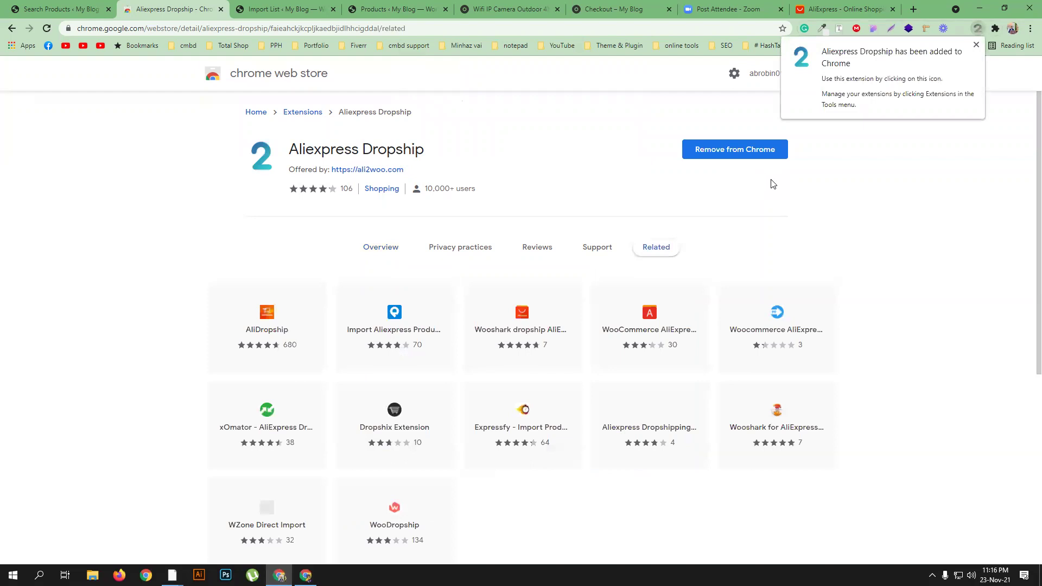
# Pin the Aliexpress Dropship extension so it stays accessible in the browser.
pyautogui.click(980, 30)
pyautogui.click(995, 28)
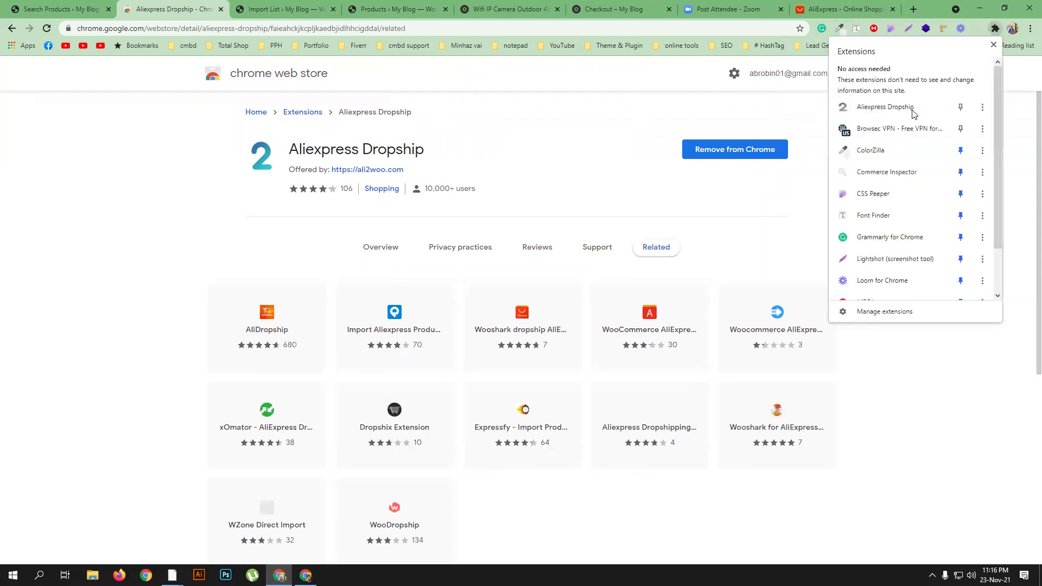
pyautogui.click(912, 106)
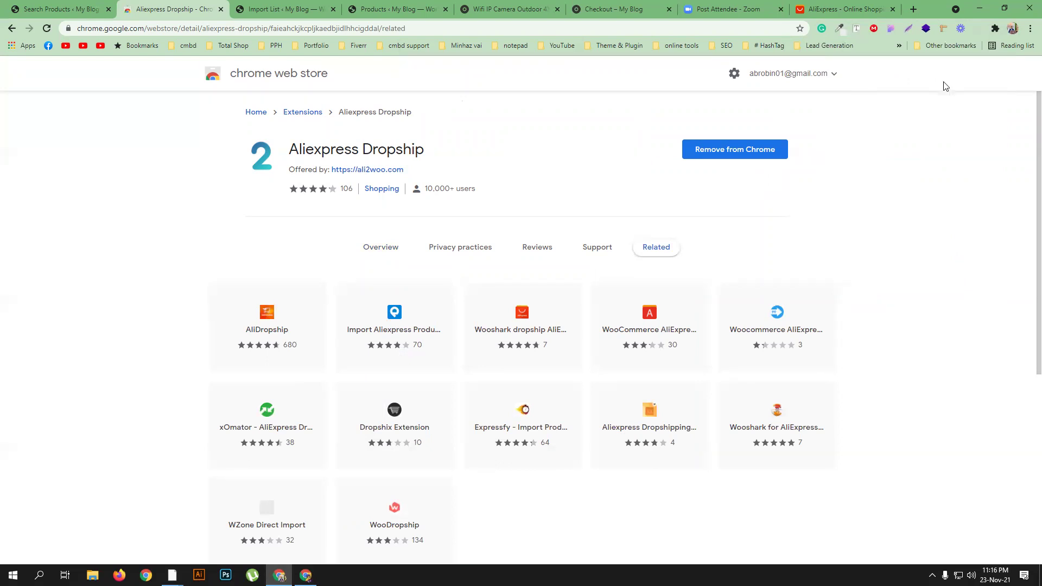
pyautogui.click(995, 28)
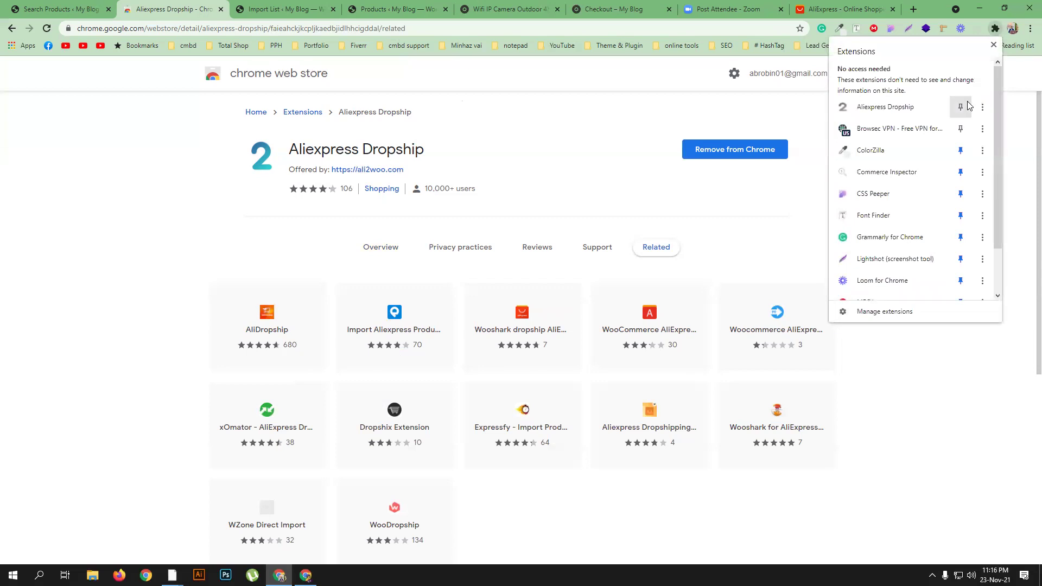
pyautogui.click(961, 107)
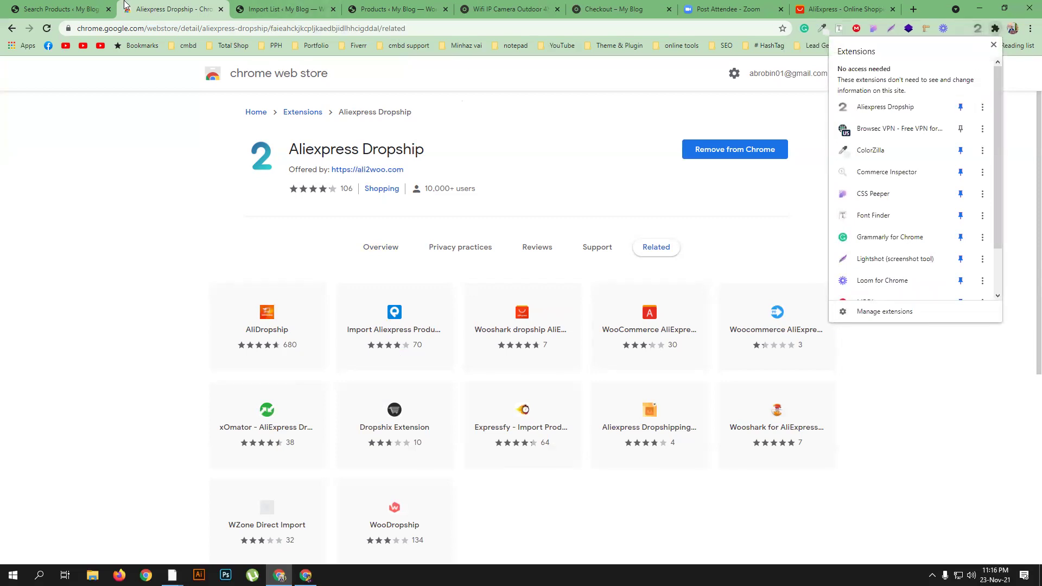
# Add a new API key in the Ali2Woo Lite plugin settings of the WordPress site.
pyautogui.click(66, 9)
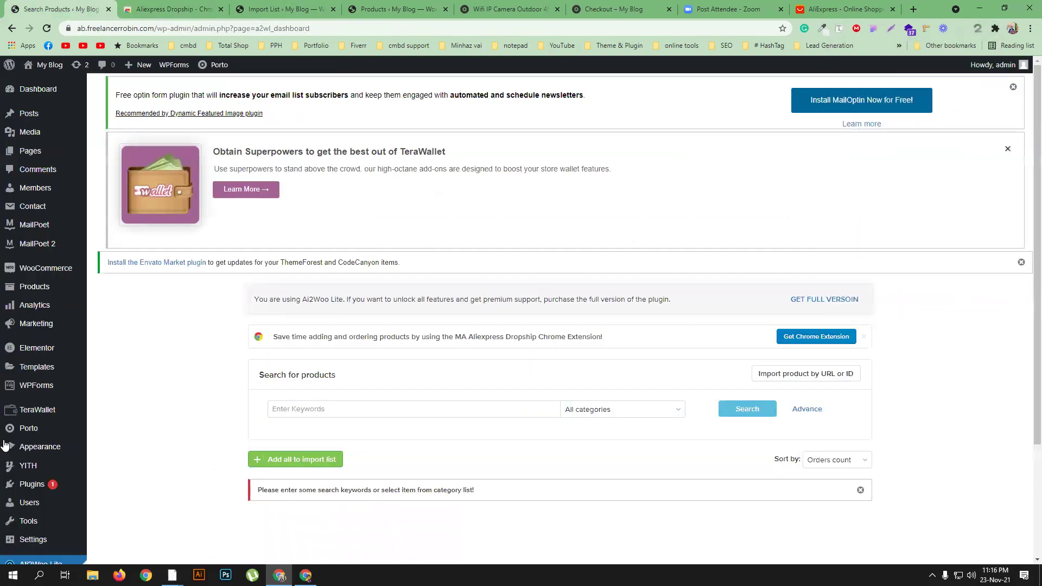
pyautogui.moveTo(38, 434)
pyautogui.scroll(-3, 335, 359)
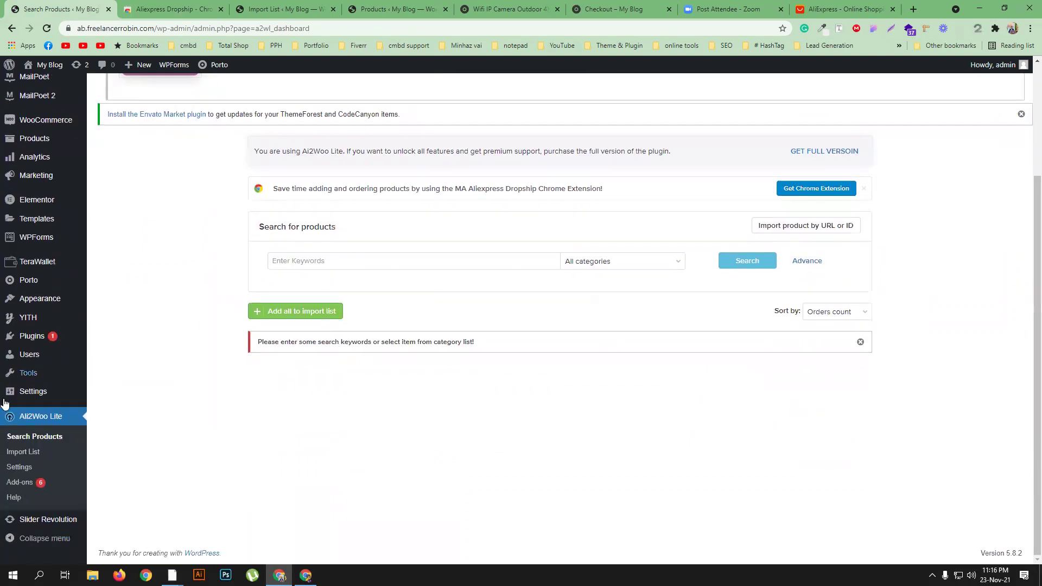
pyautogui.click(25, 468)
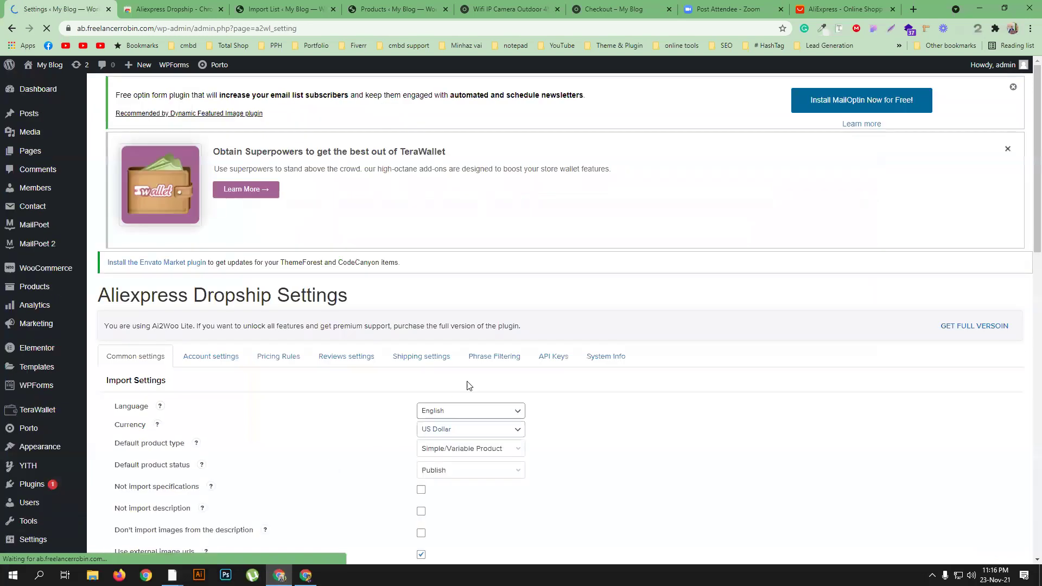
pyautogui.click(554, 400)
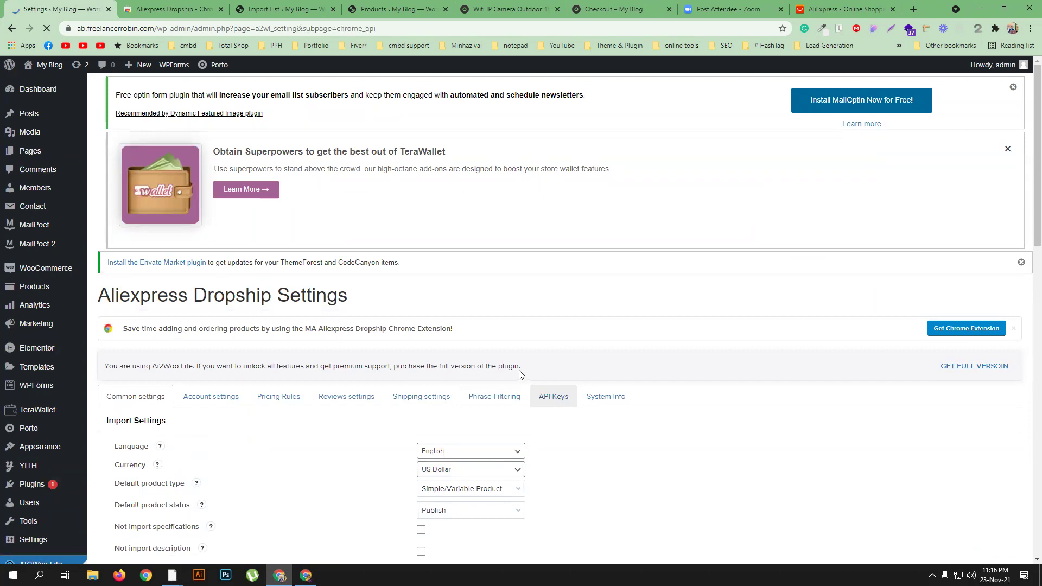
pyautogui.scroll(-2, 220, 323)
pyautogui.click(185, 327)
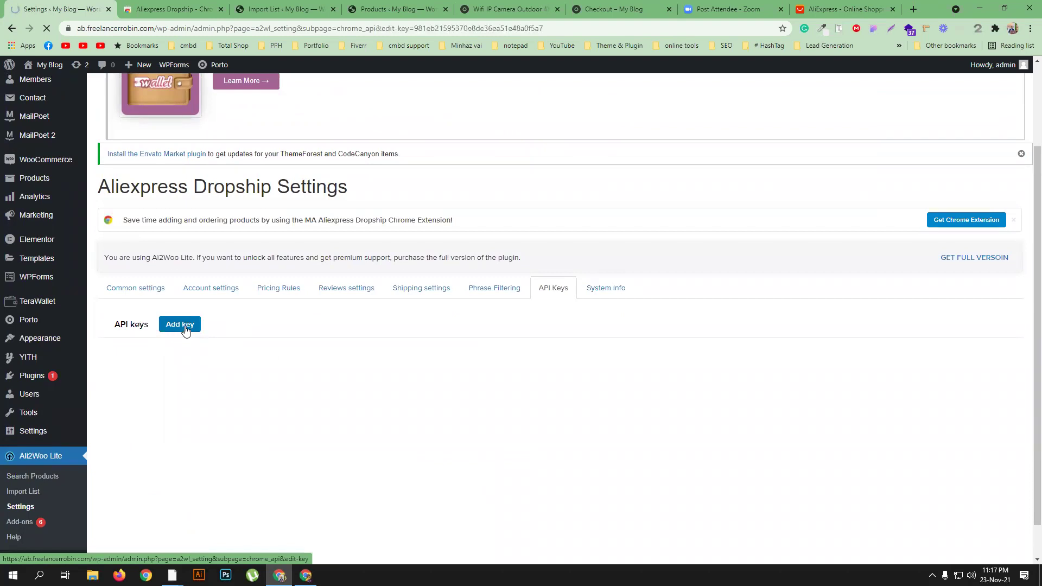
# Copy the new API key's URL to the clipboard and save the key.
pyautogui.scroll(-3, 488, 343)
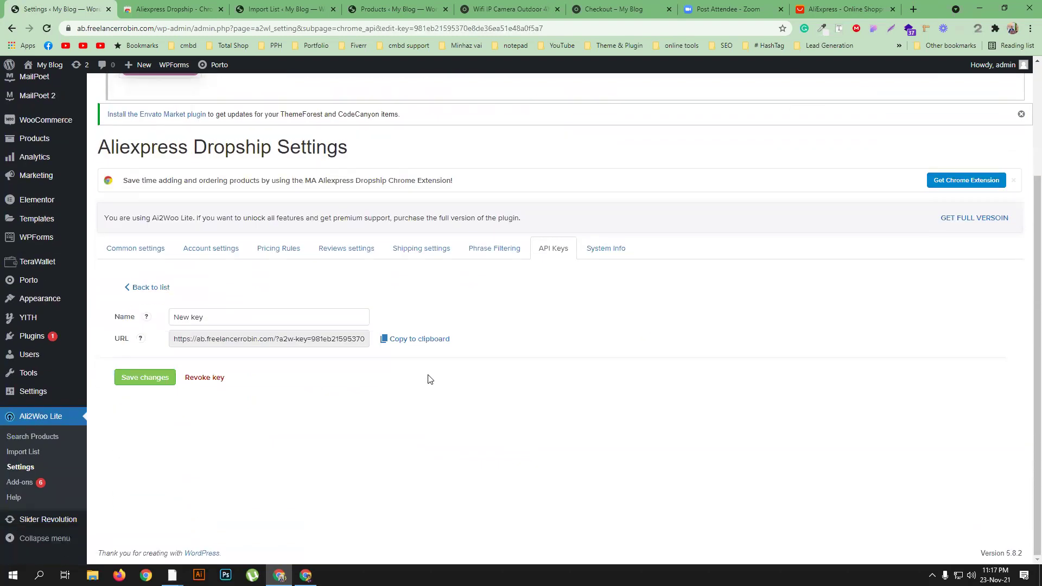
pyautogui.click(404, 339)
pyautogui.click(152, 380)
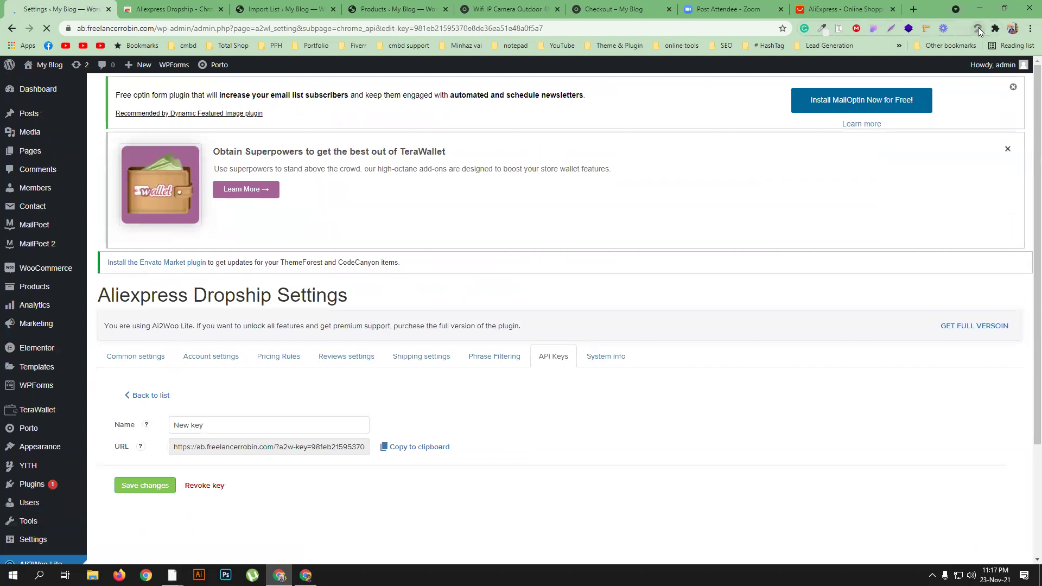
pyautogui.rightClick(975, 31)
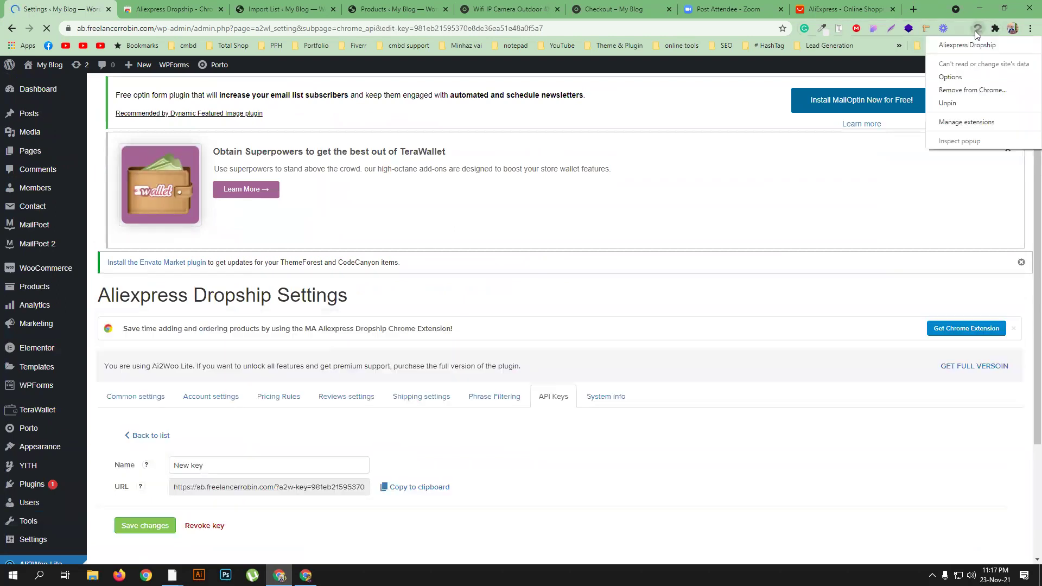
pyautogui.click(969, 45)
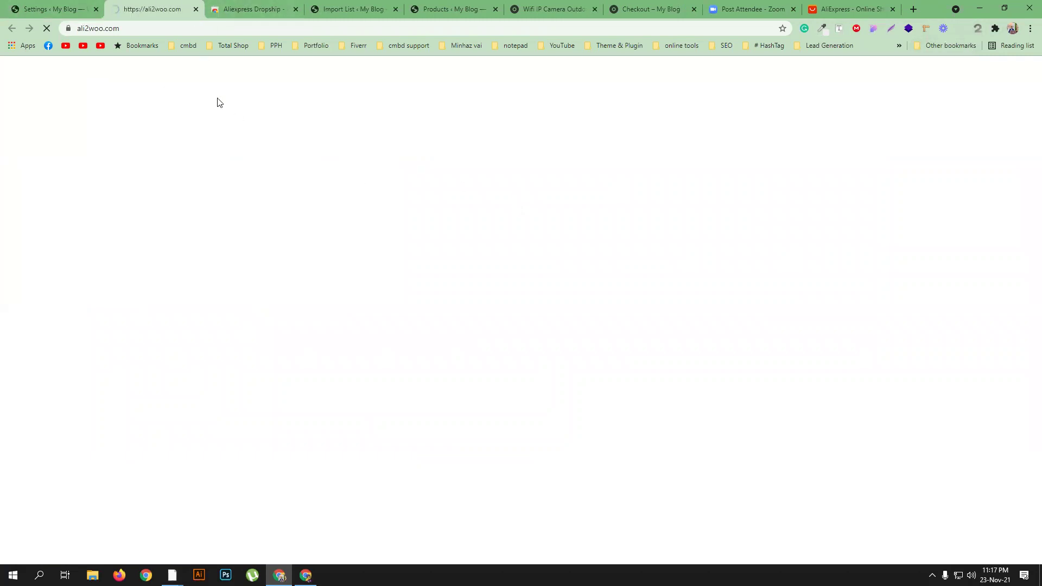
pyautogui.click(196, 10)
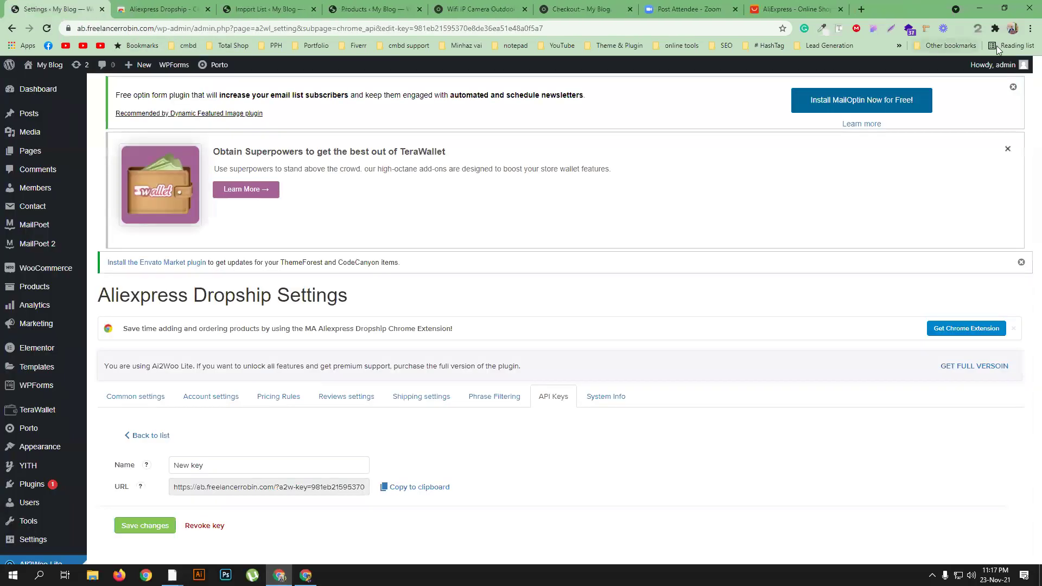
# Open the Aliexpress Dropship extension's options, paste the copied API key URL and add it as a store.
pyautogui.rightClick(983, 28)
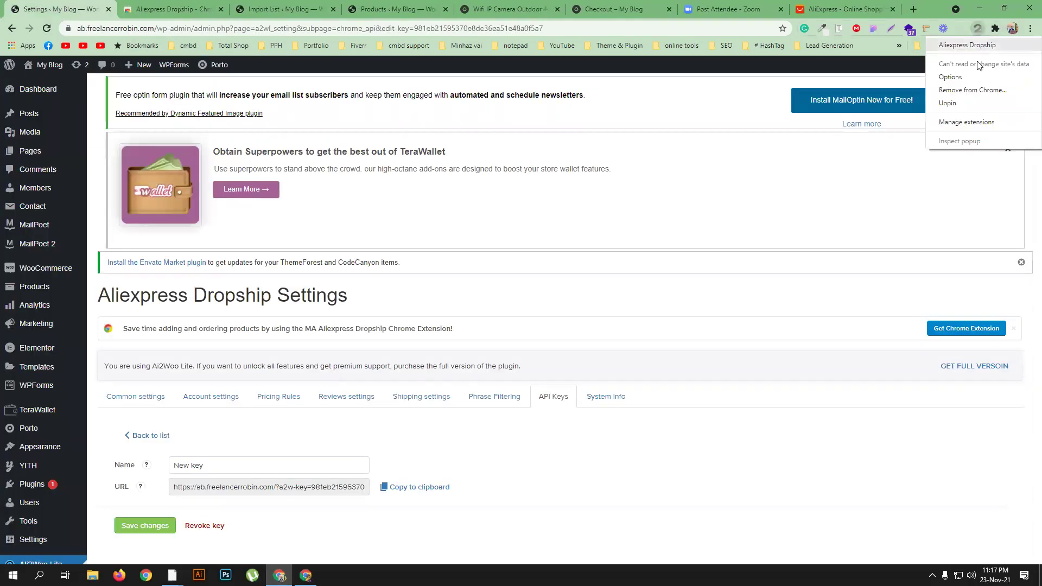
pyautogui.click(970, 77)
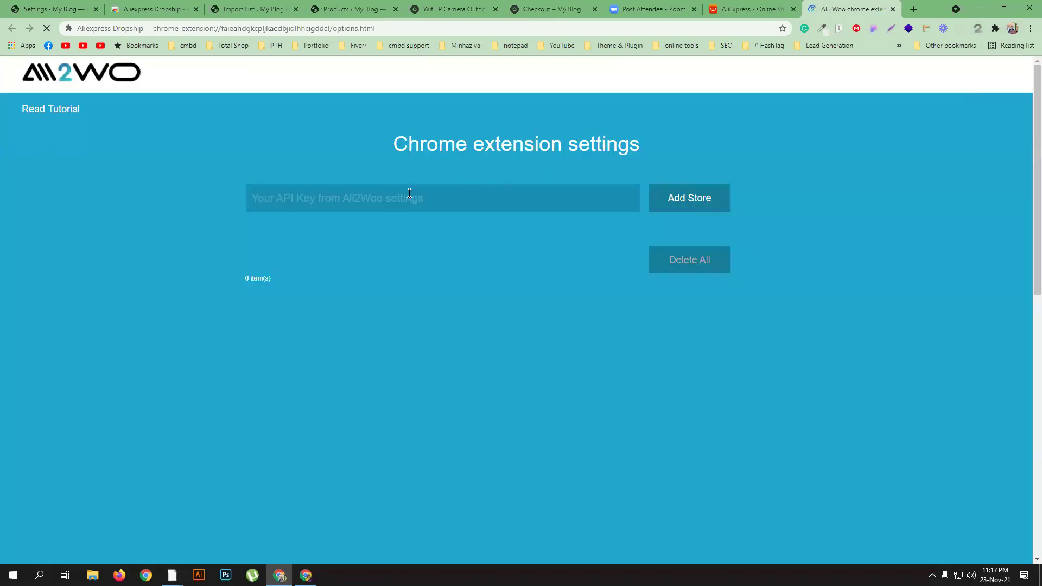
pyautogui.rightClick(315, 199)
pyautogui.click(347, 282)
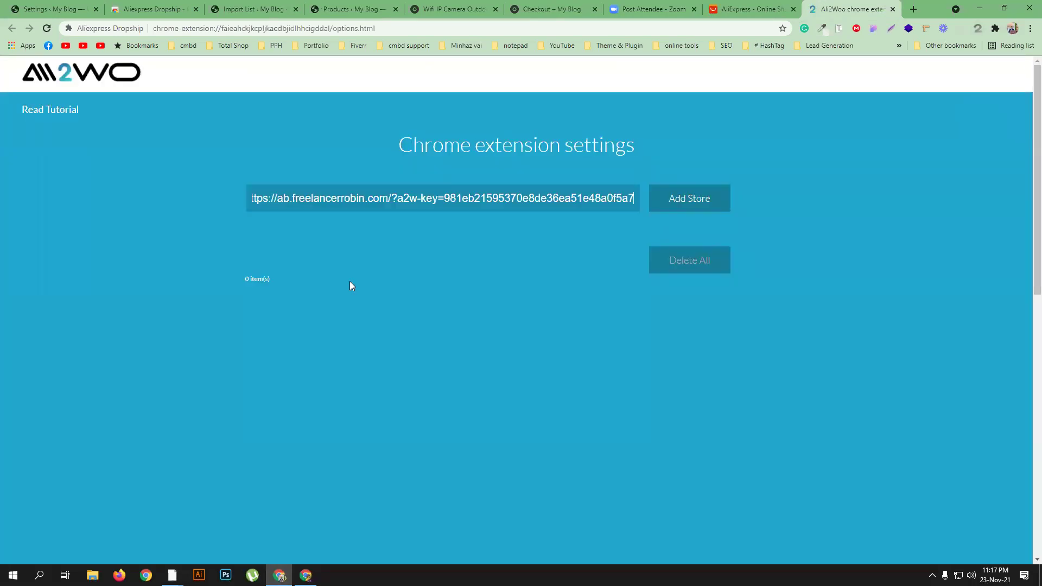
pyautogui.click(676, 199)
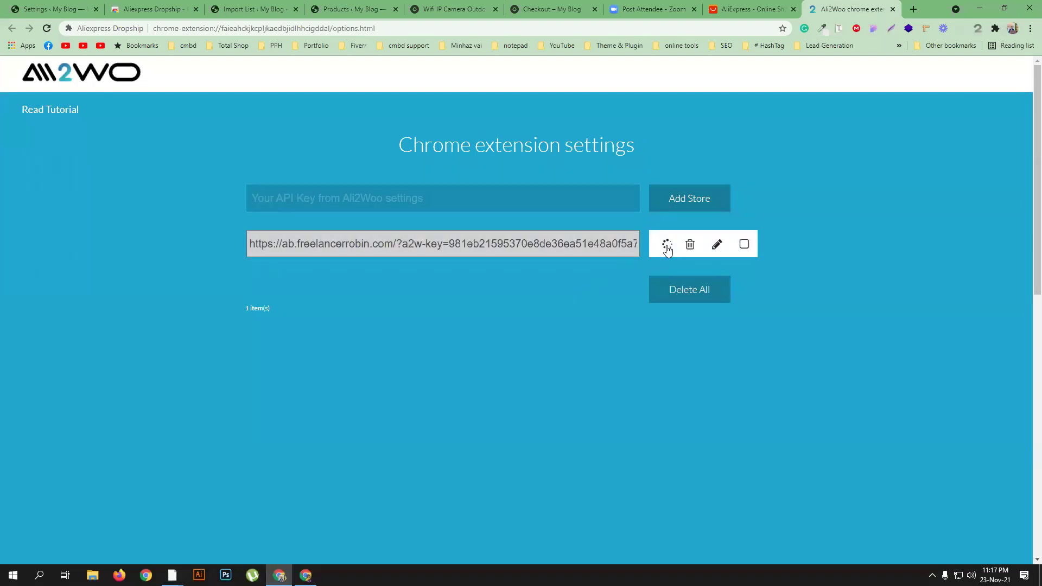
# Make the added store active and allow the extension's additional permission for the shop's website.
pyautogui.click(667, 245)
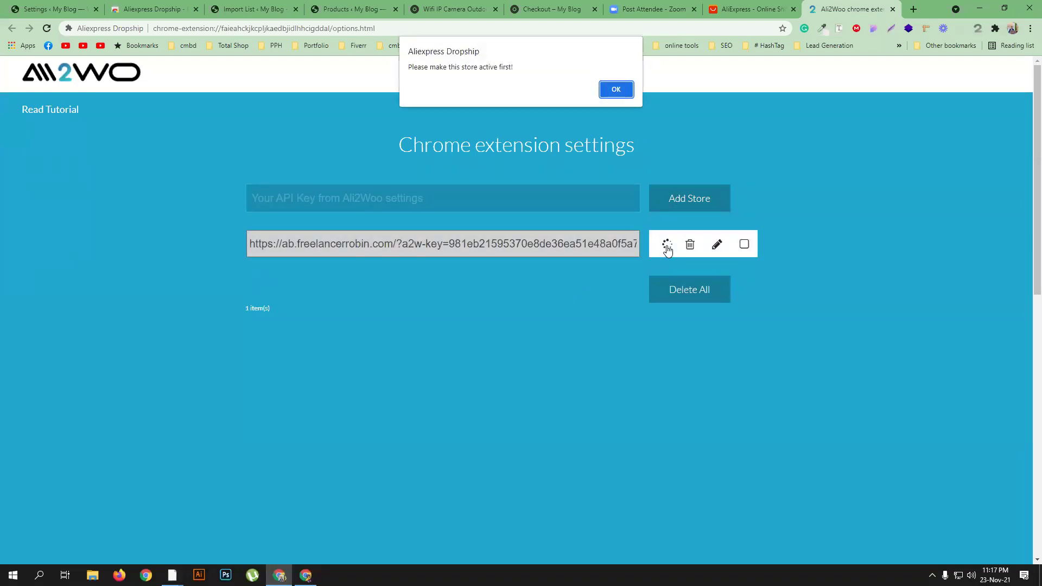
pyautogui.click(615, 90)
pyautogui.click(744, 244)
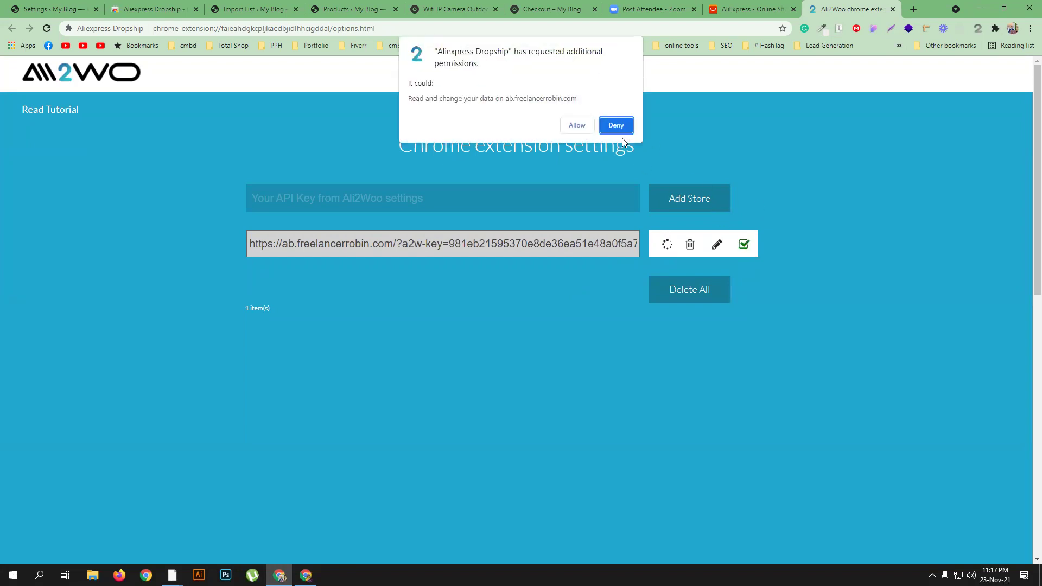
pyautogui.click(577, 125)
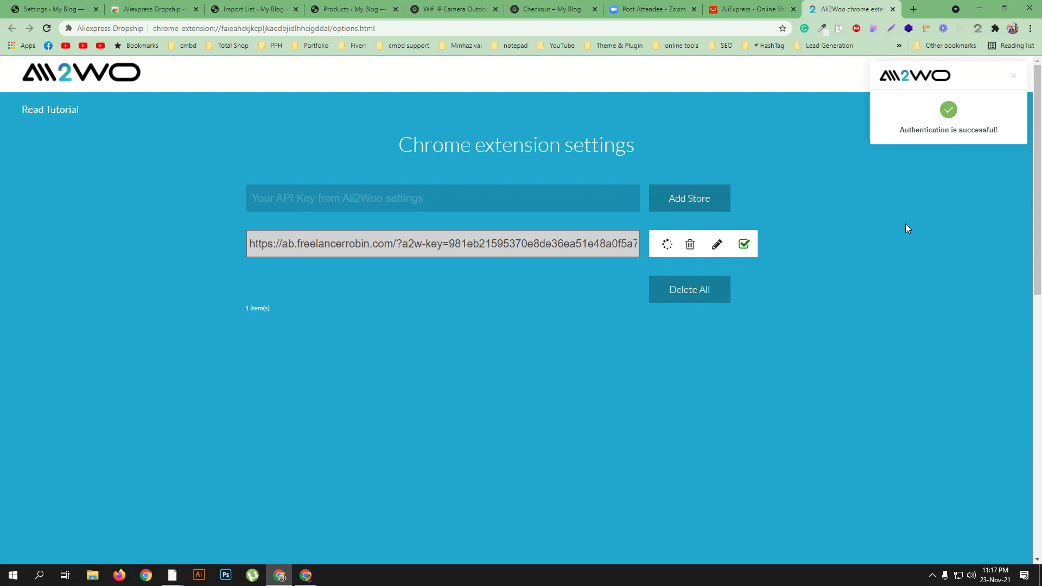
# Place the on-hold WooCommerce order on AliExpress from the Orders list and view the AliExpress page it opens.
pyautogui.click(54, 9)
pyautogui.moveTo(42, 267)
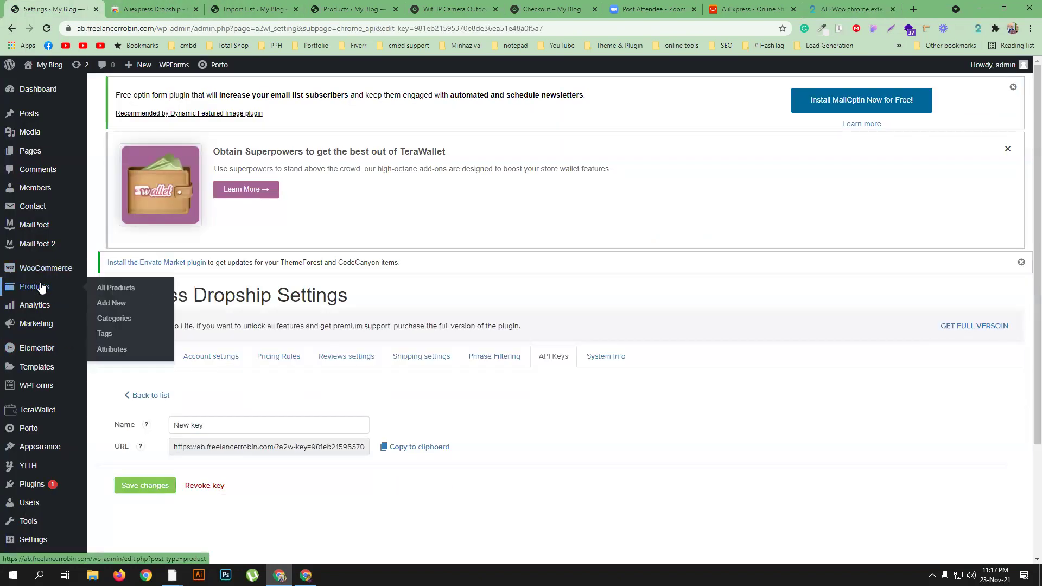
pyautogui.click(107, 288)
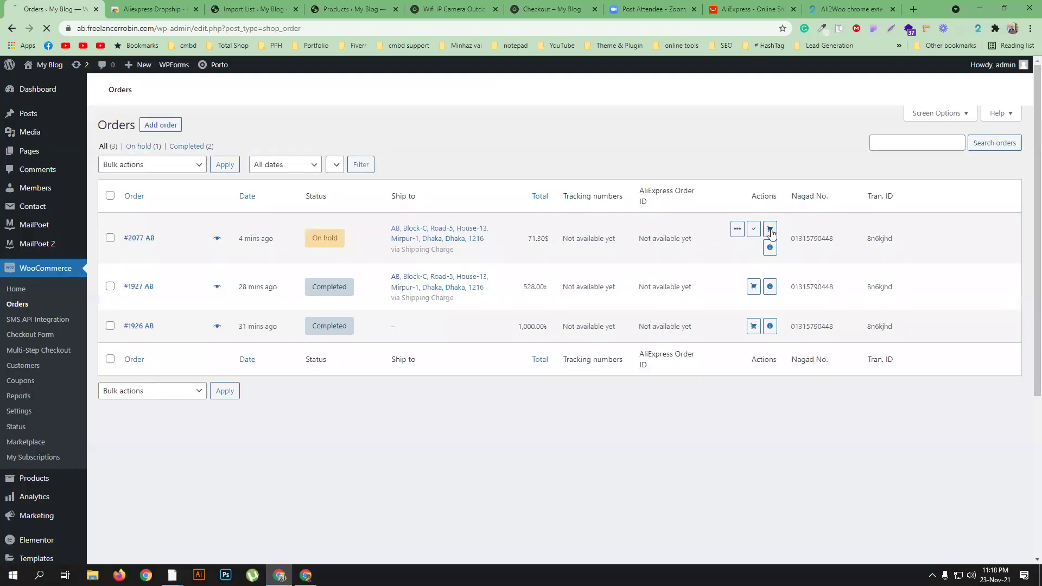
pyautogui.click(771, 230)
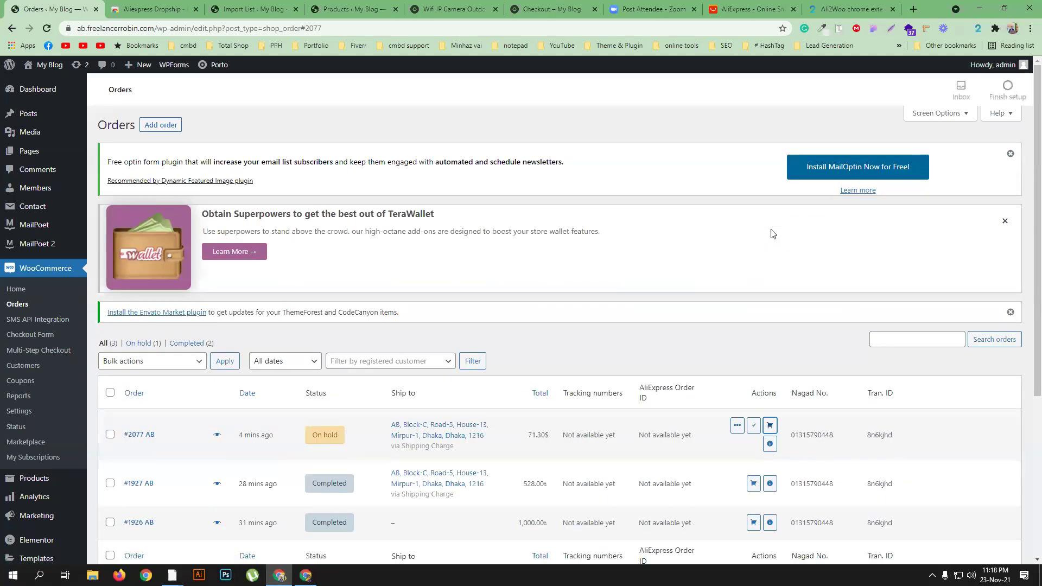
pyautogui.click(771, 426)
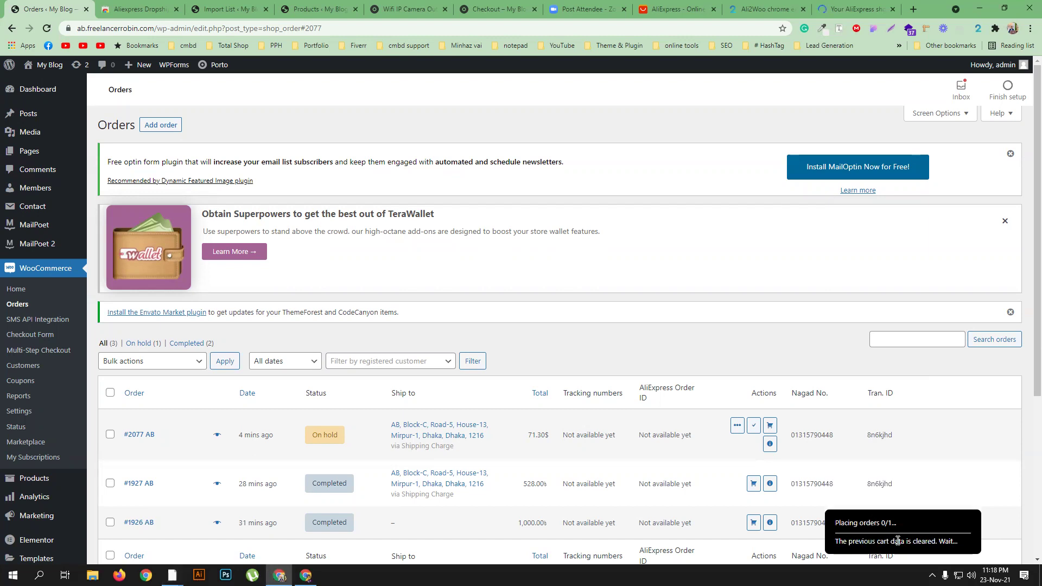
pyautogui.click(849, 5)
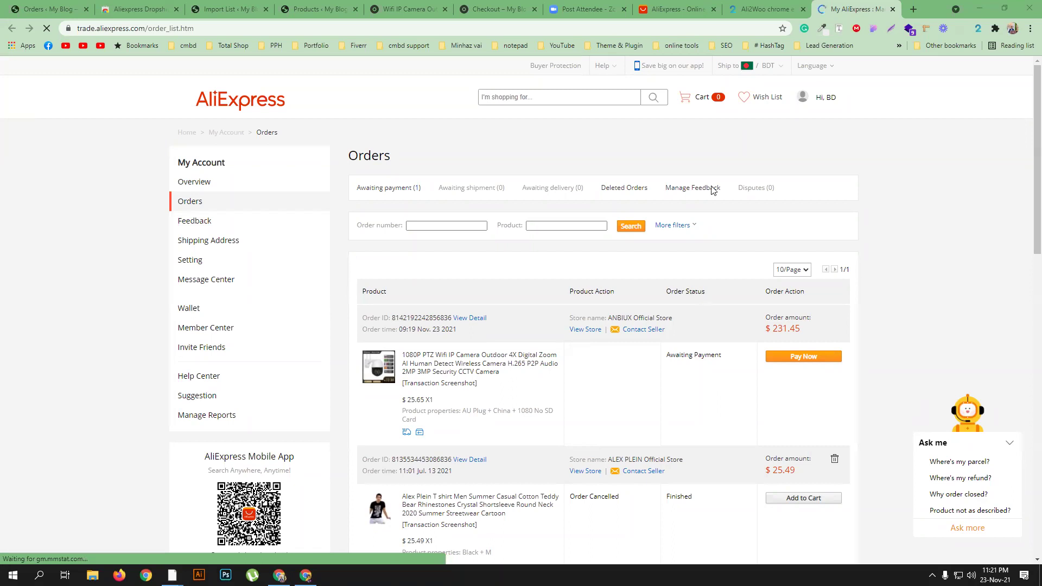
# Browse the men's T-Shirts category on AliExpress for products to import, checking the AliExpress orders page in between.
pyautogui.hotkey('ctrl', 'shift', 'Tab')
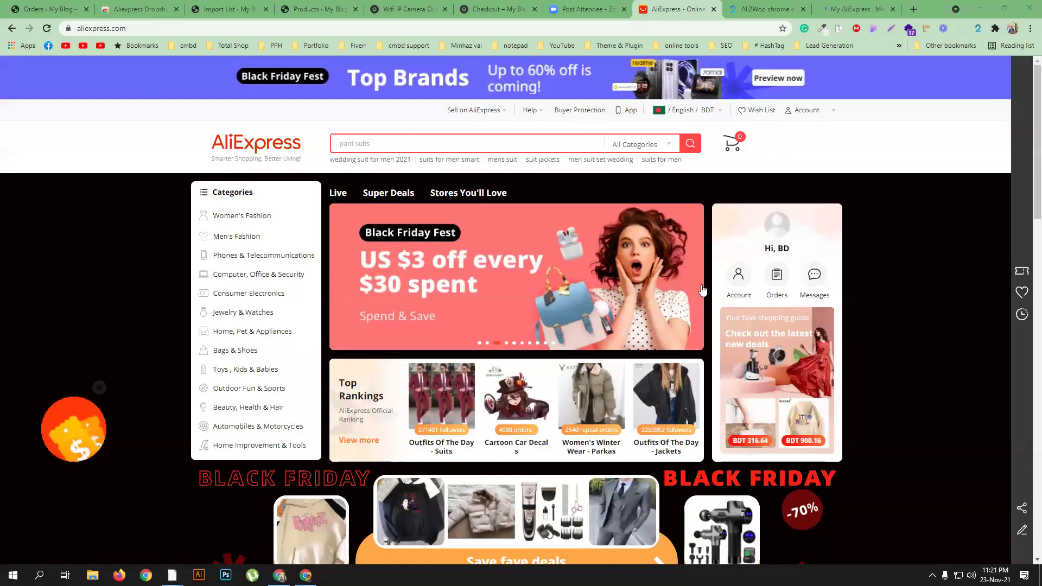
pyautogui.scroll(-6, 702, 291)
pyautogui.scroll(6, 456, 370)
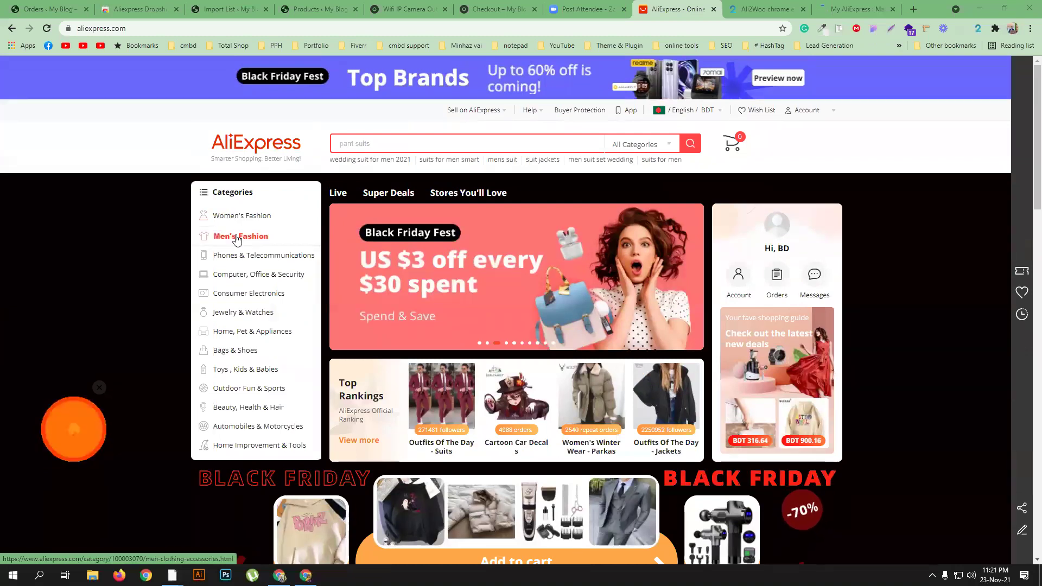
pyautogui.moveTo(233, 236)
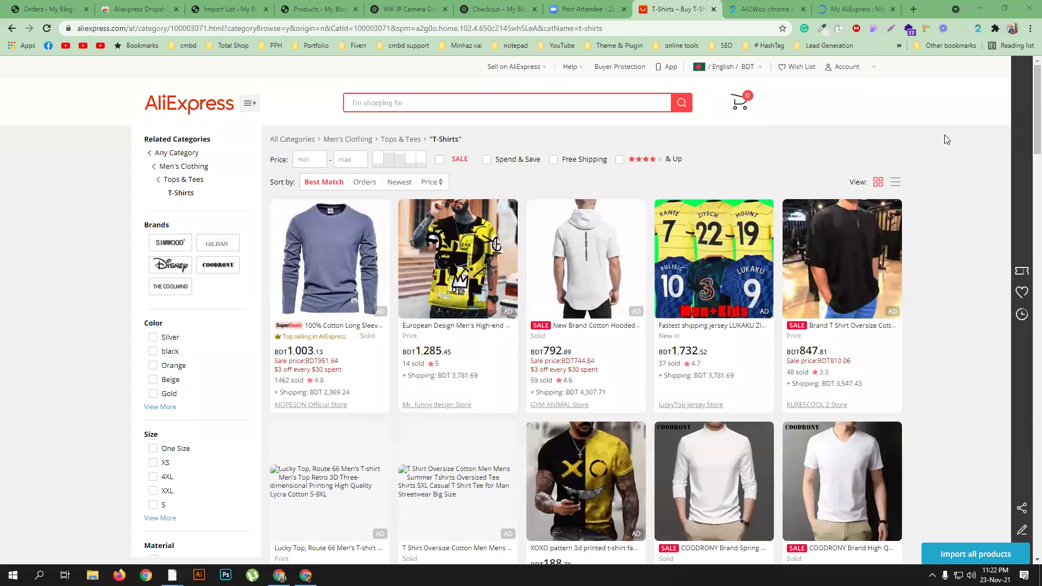
pyautogui.click(858, 9)
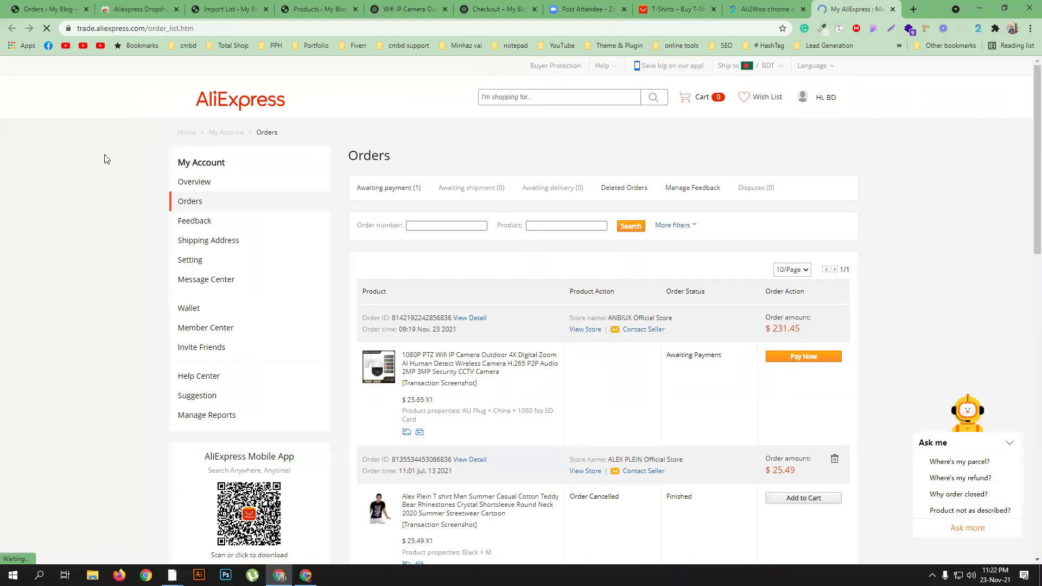
pyautogui.click(653, 6)
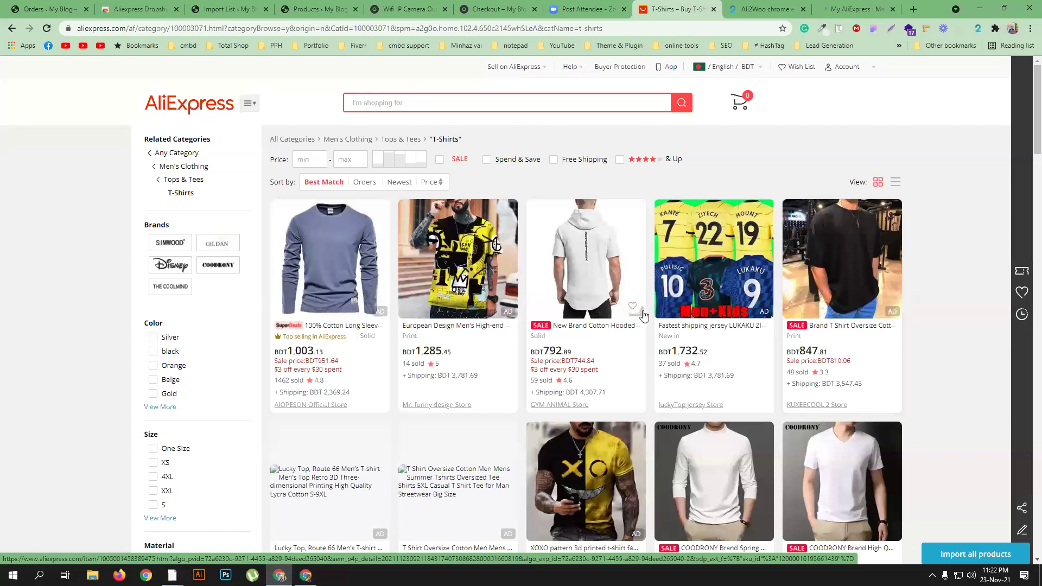
# Open the New Brand Cotton Hooded T-shirt from the AliExpress T-Shirts list and examine its price, options, shipping and description.
pyautogui.scroll(-5, 636, 337)
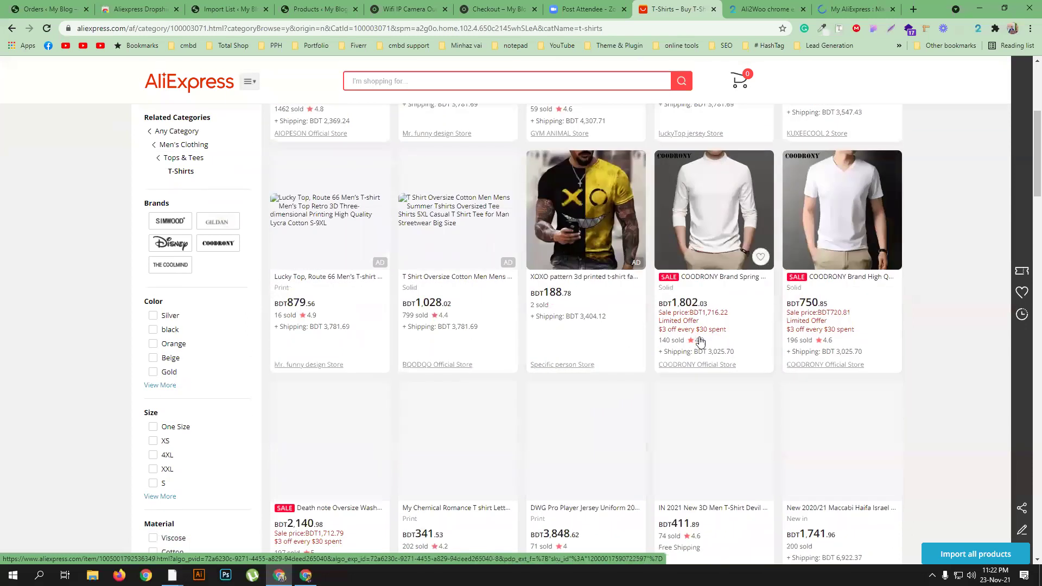
pyautogui.scroll(5, 940, 339)
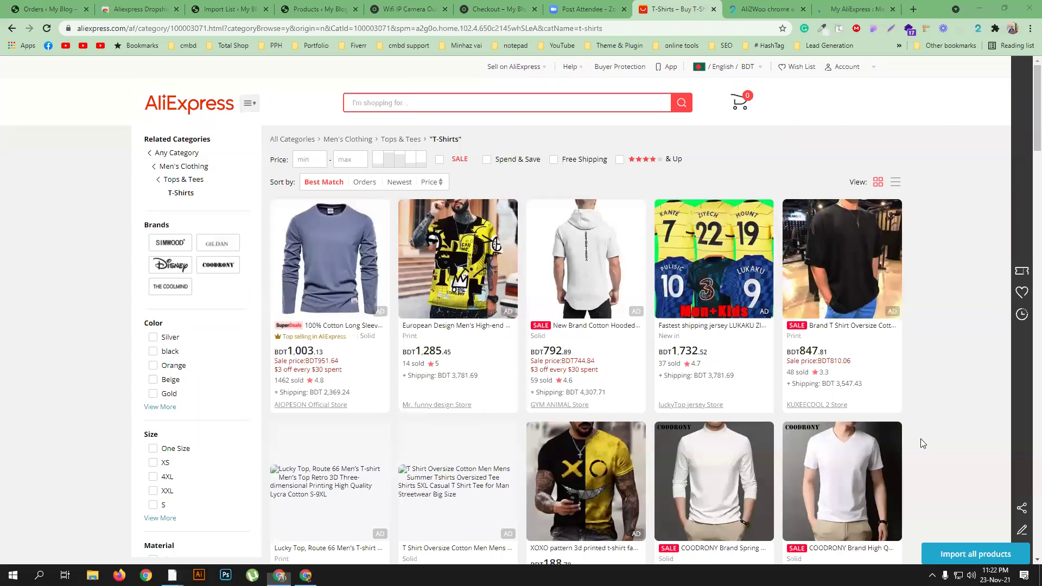
pyautogui.click(549, 357)
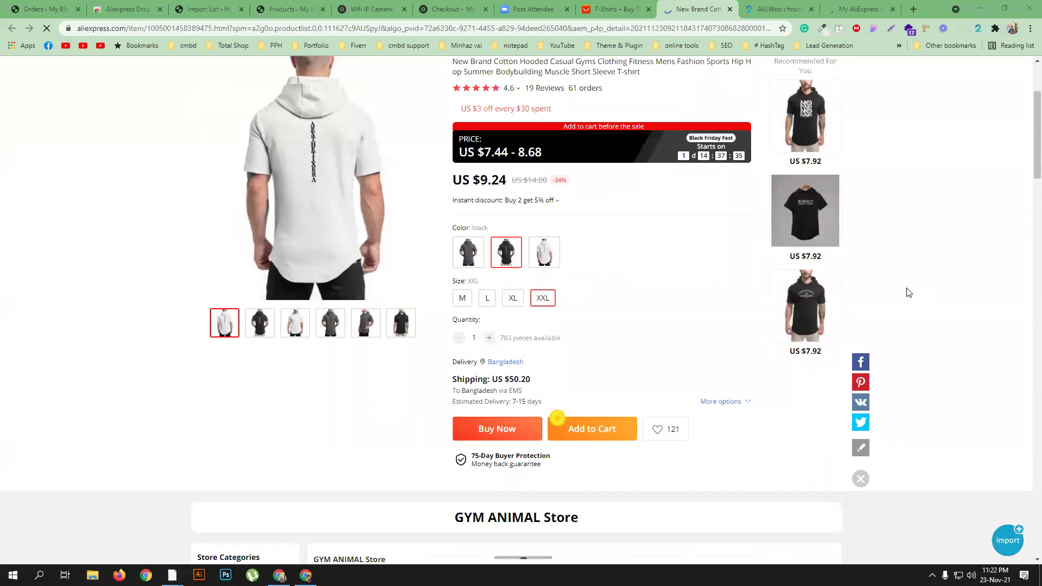
pyautogui.scroll(3, 909, 293)
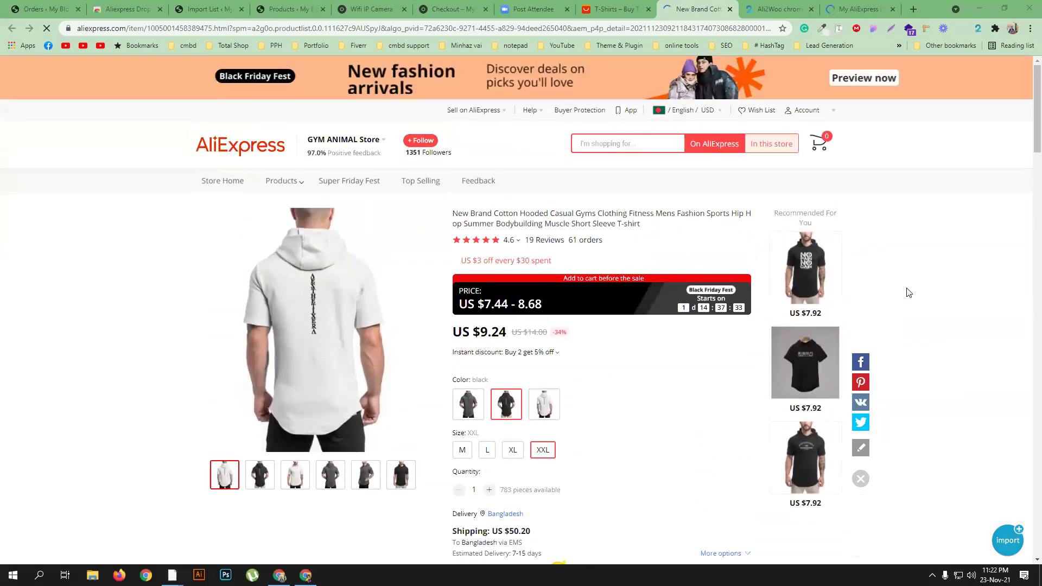
pyautogui.scroll(-2, 909, 293)
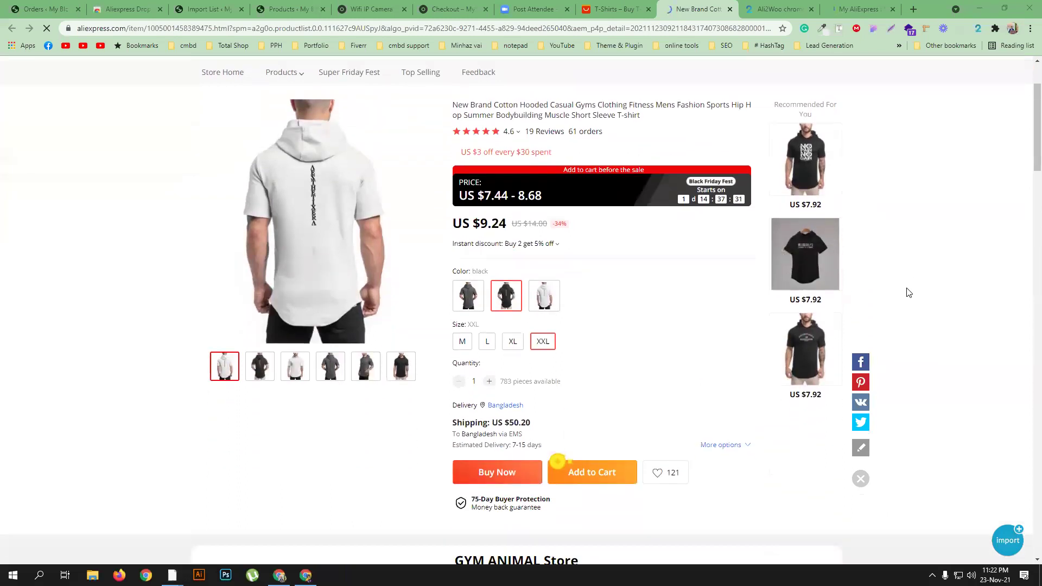
pyautogui.scroll(-4, 909, 293)
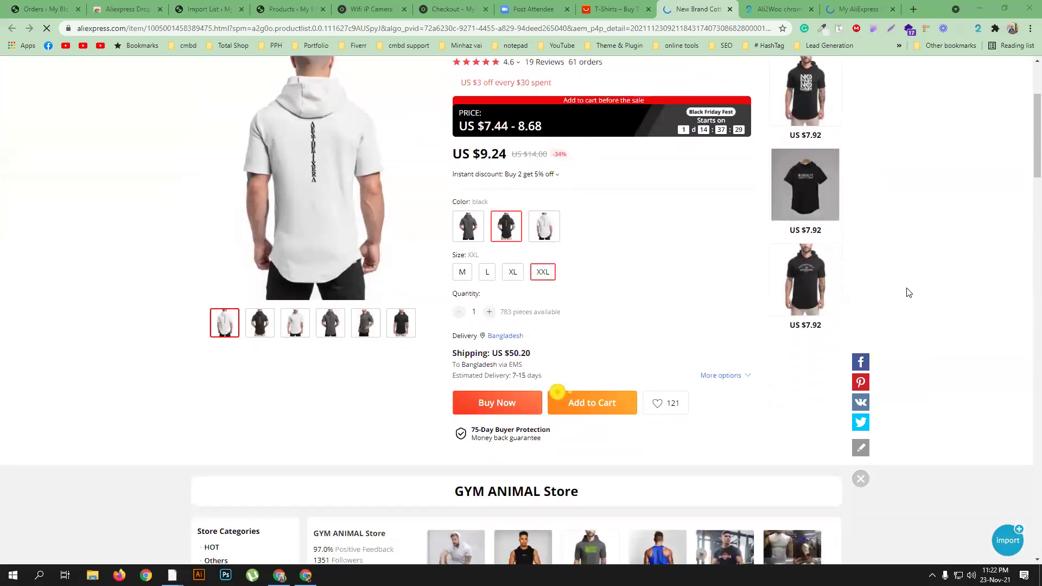
pyautogui.scroll(-4, 909, 294)
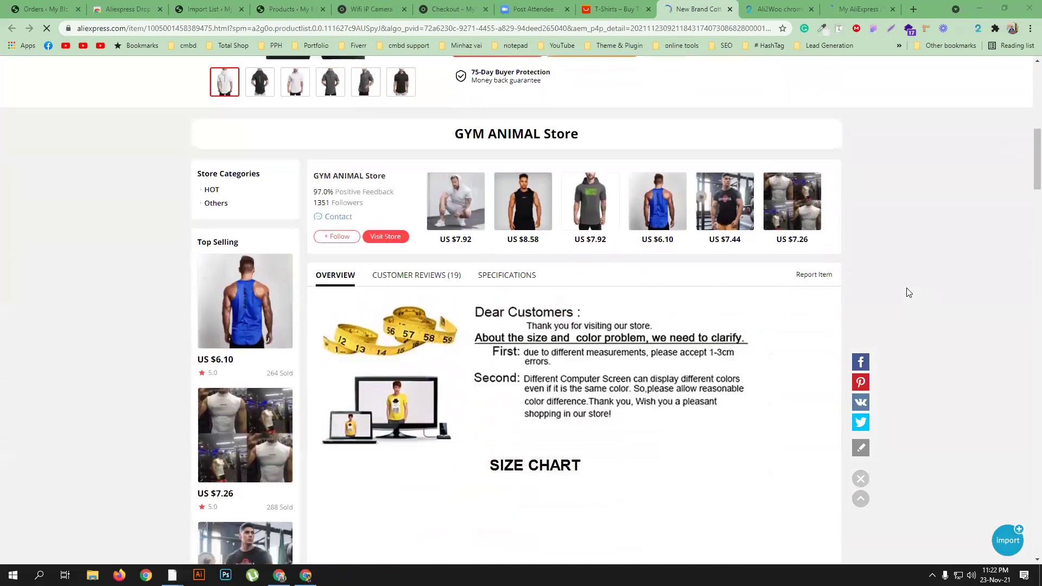
pyautogui.scroll(8, 910, 293)
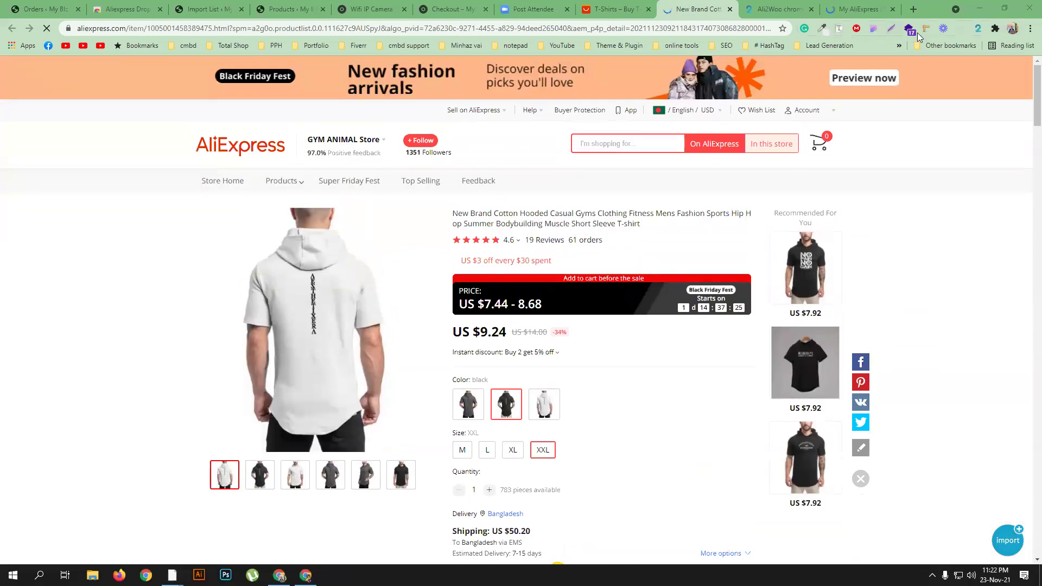
pyautogui.scroll(-3, 597, 326)
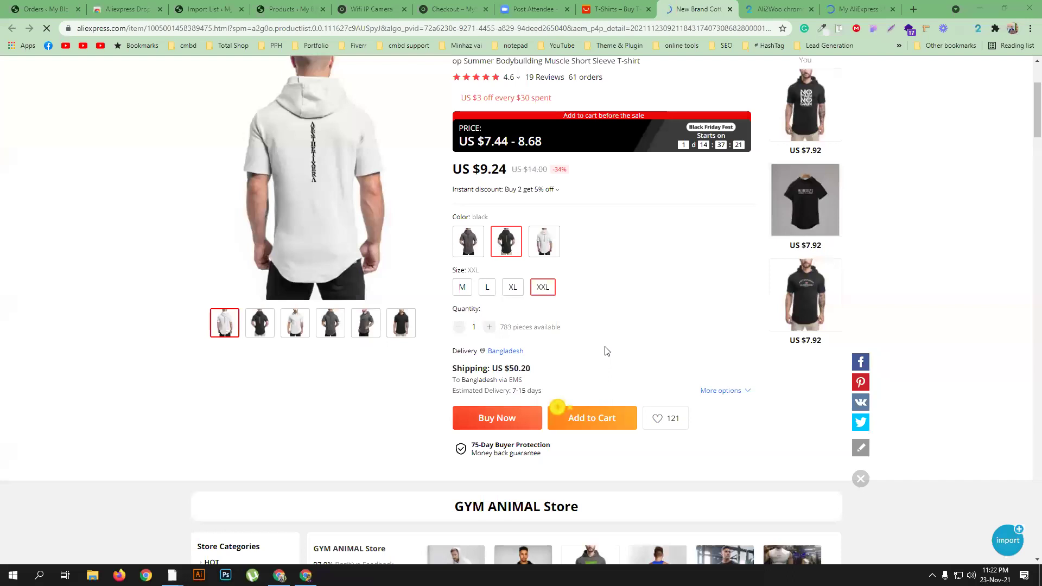
# Check the Ali2Woo import list and the AliExpress T-Shirts listing, returning to the hooded T-shirt's product page.
pyautogui.click(185, 8)
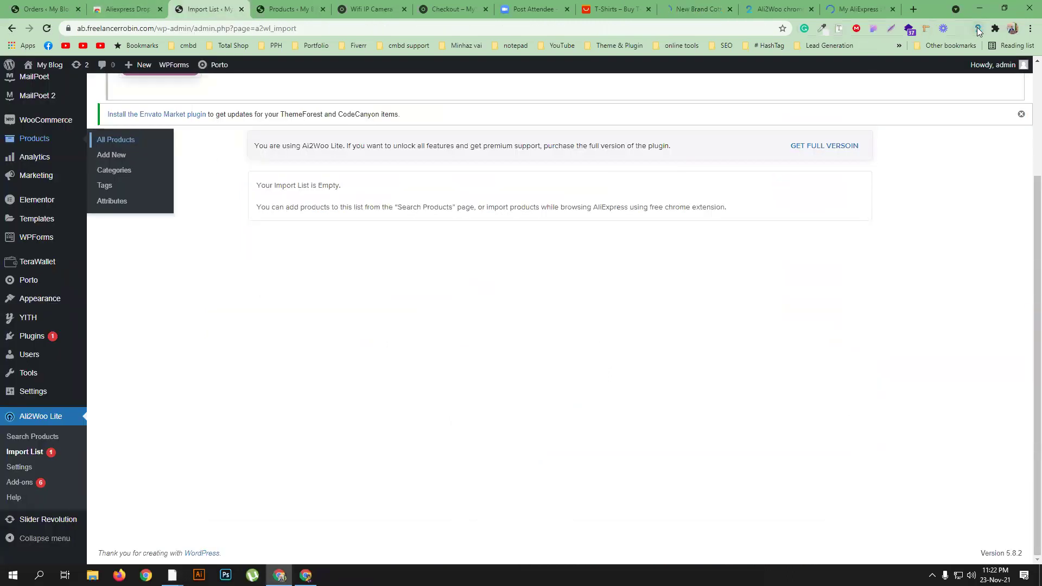
pyautogui.click(625, 8)
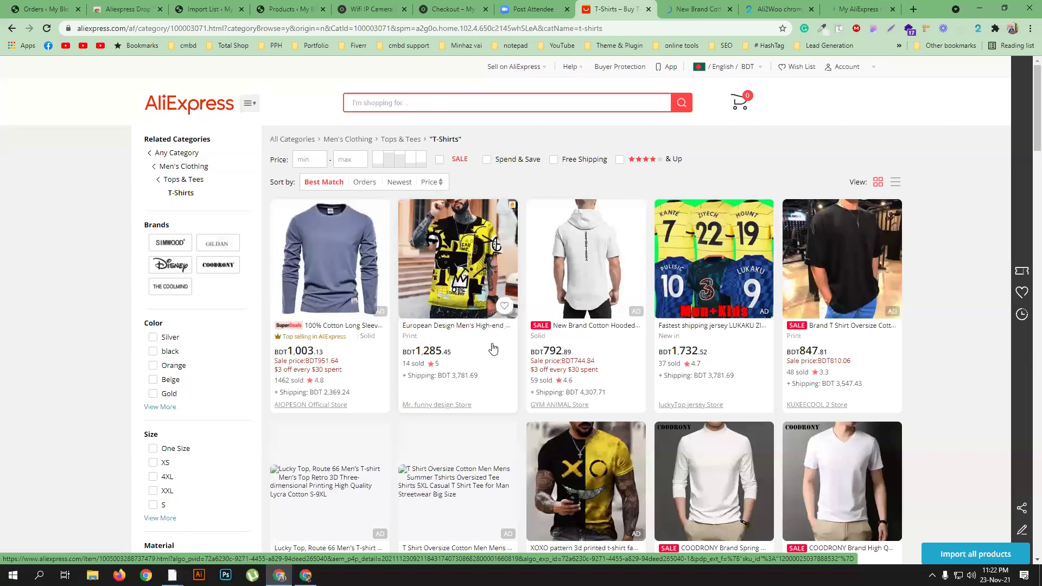
pyautogui.scroll(-7, 491, 349)
pyautogui.click(722, 8)
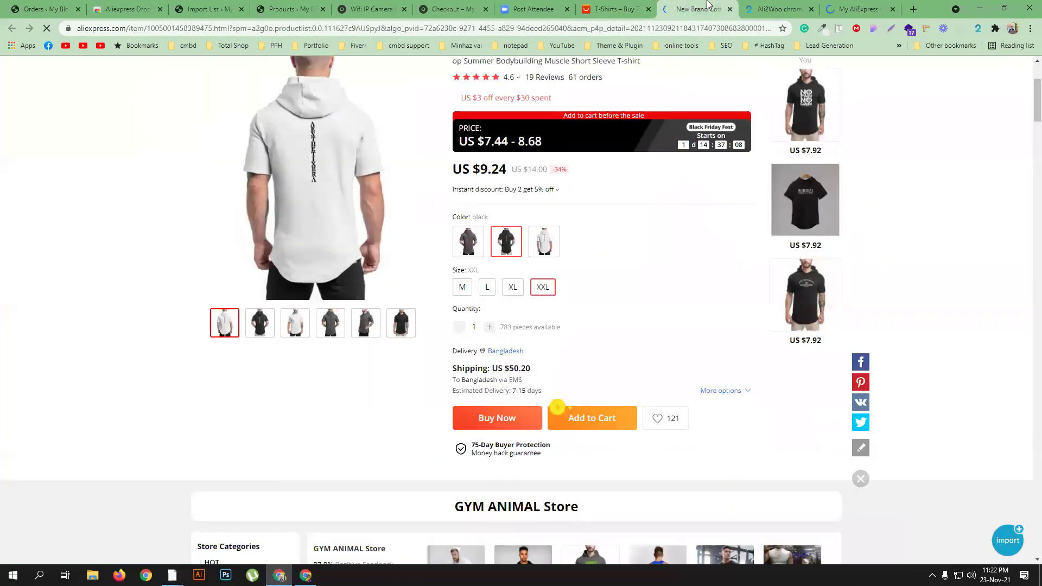
pyautogui.scroll(-4, 623, 319)
pyautogui.scroll(4, 622, 299)
pyautogui.scroll(3, 632, 304)
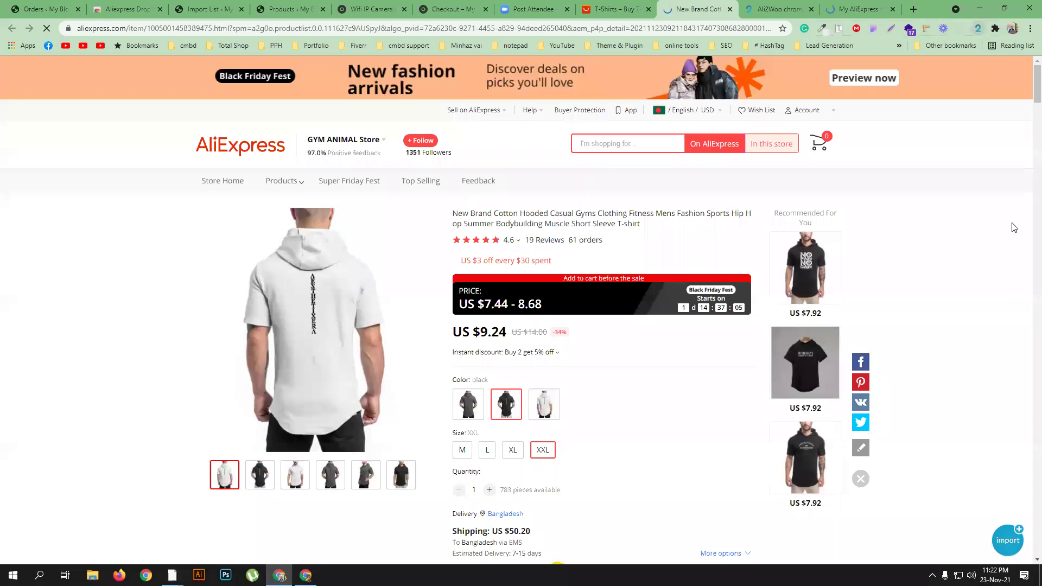
# Copy the full title of the hooded T-shirt from its AliExpress product page.
pyautogui.tripleClick(576, 219)
pyautogui.rightClick(575, 216)
pyautogui.click(588, 226)
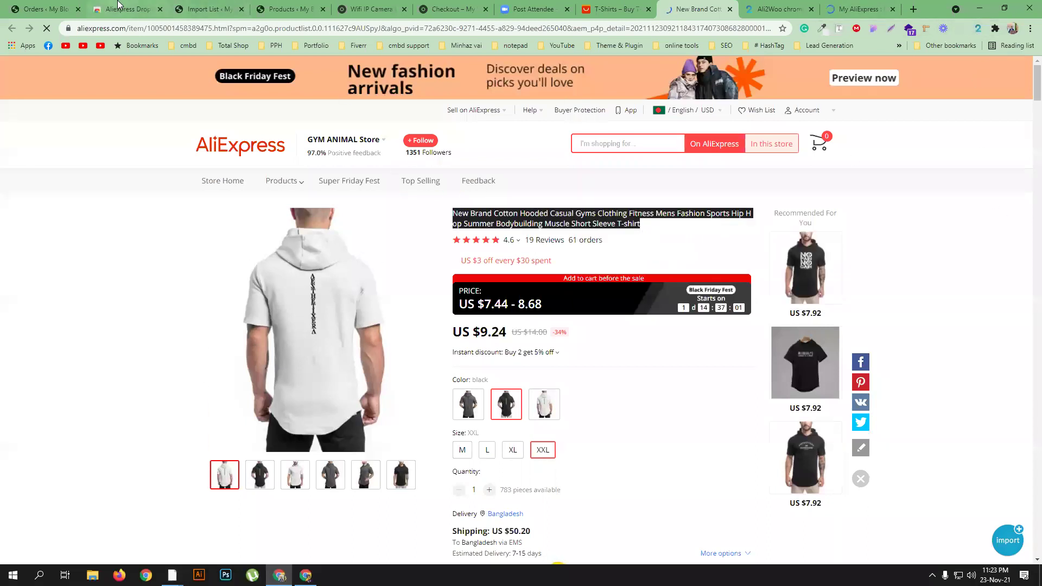
# Open Ali2Woo Lite's Search Products page in the store's WordPress admin.
pyautogui.click(52, 8)
pyautogui.click(209, 9)
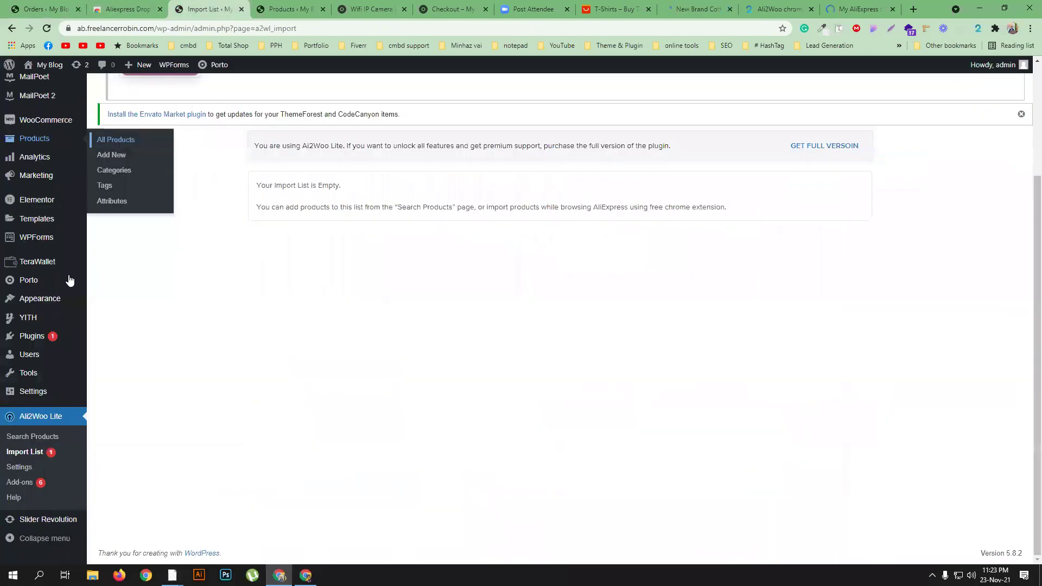
pyautogui.click(34, 437)
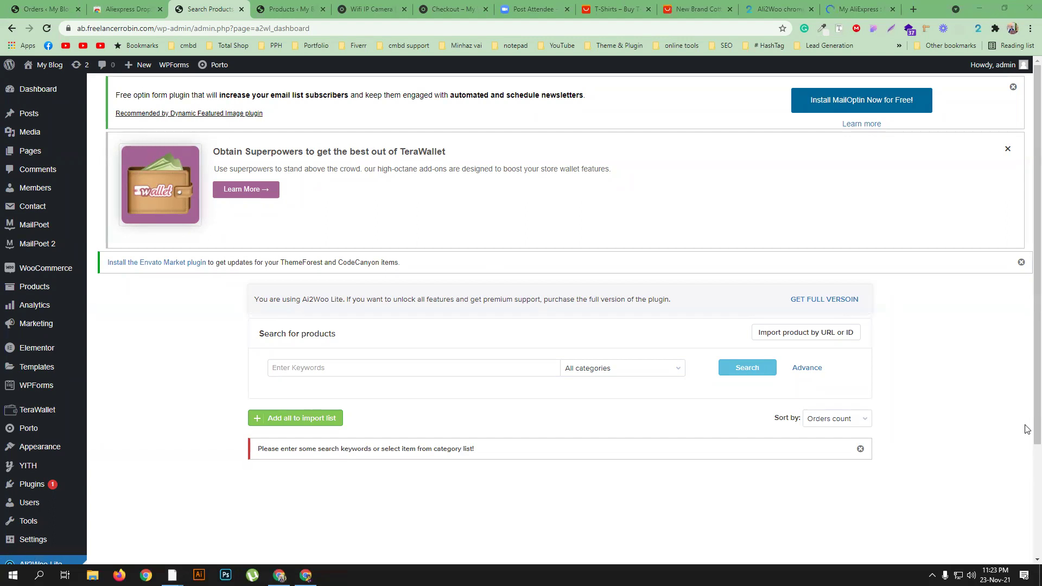
# Open a new browser tab and turn off the Browsec VPN extension.
pyautogui.click(914, 9)
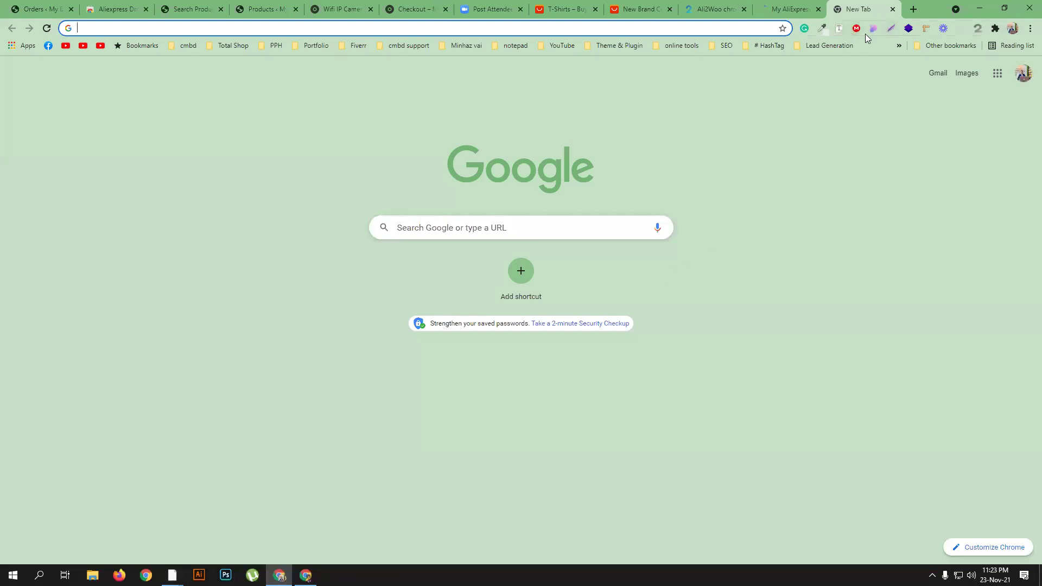
pyautogui.click(995, 28)
pyautogui.click(900, 130)
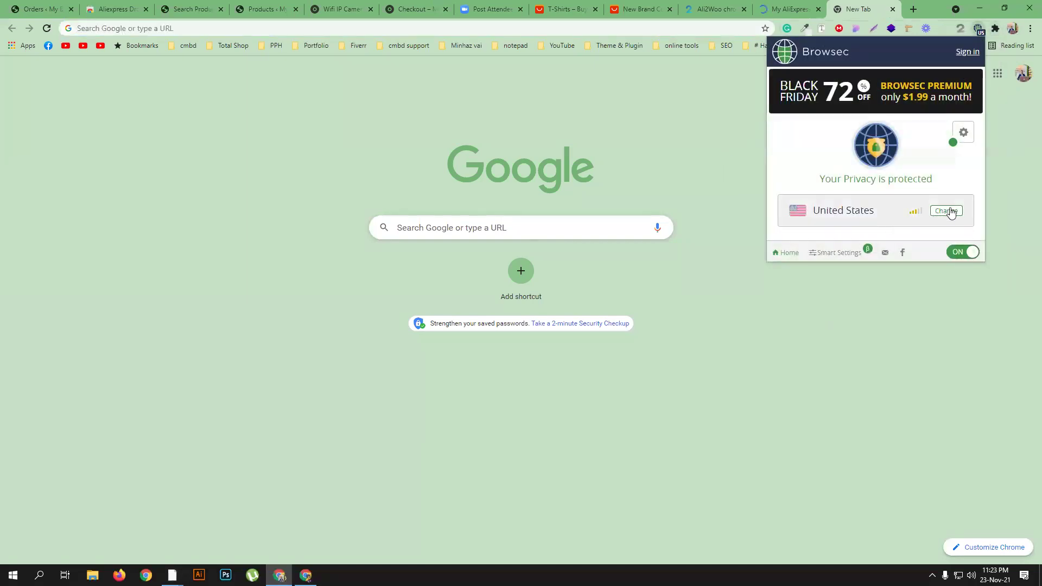
pyautogui.click(947, 209)
pyautogui.click(962, 253)
pyautogui.click(683, 165)
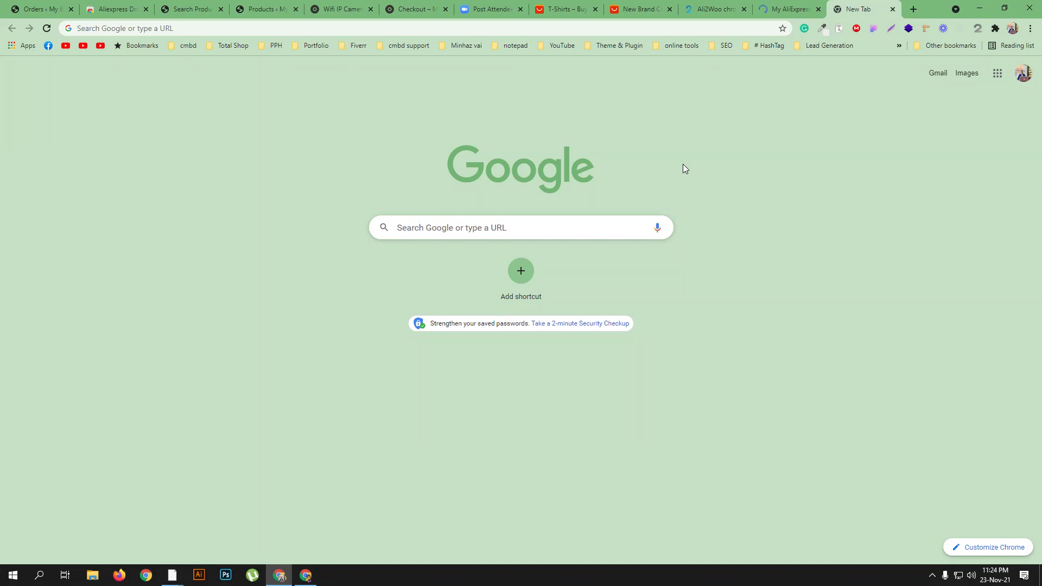
# Go to dropispy.com and log in to the account to reach the Facebook ads list.
pyautogui.click(509, 27)
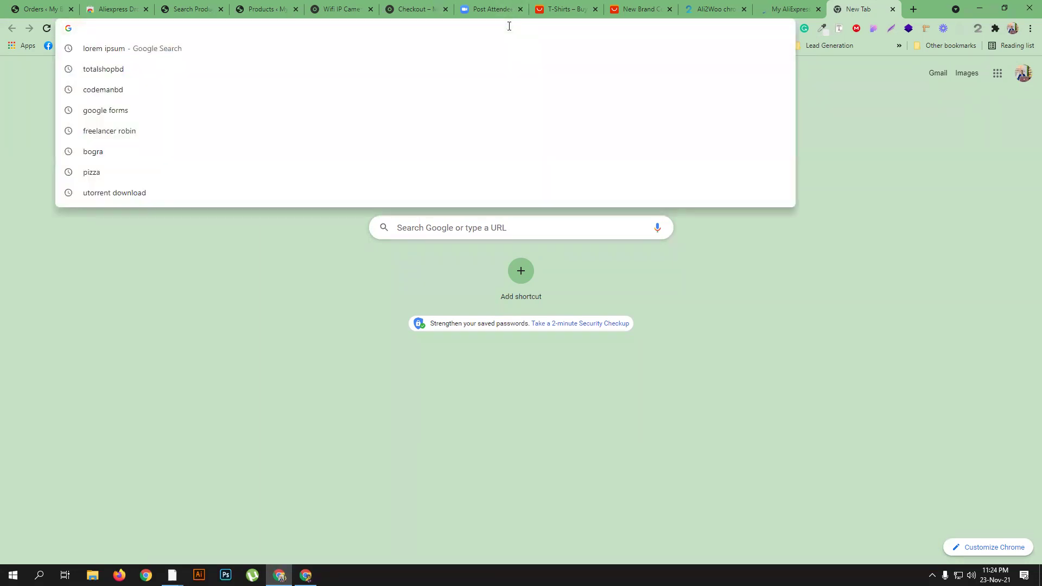
pyautogui.write('dropispy.com')
pyautogui.press('Return')
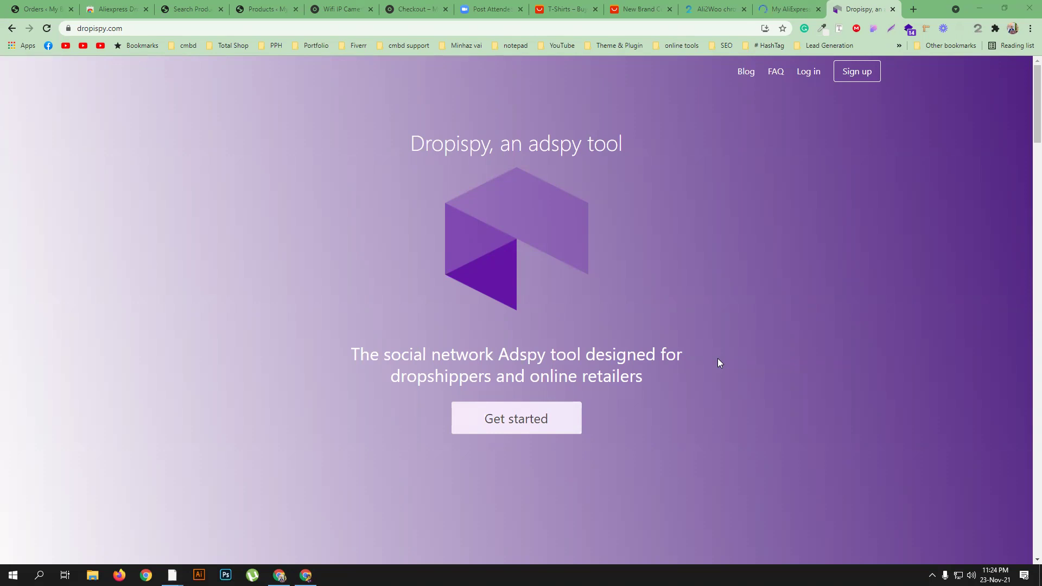
pyautogui.click(809, 71)
pyautogui.click(569, 381)
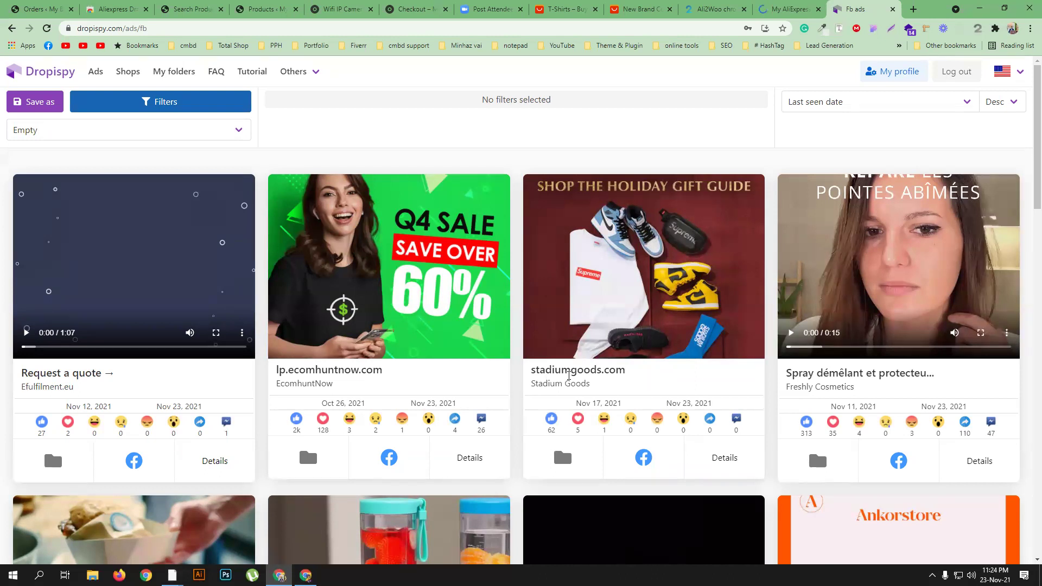
# Set the media type in Dropispy's ad search filters to Image and Video, checking the AliExpress T-shirt page before returning to the filters.
pyautogui.click(179, 102)
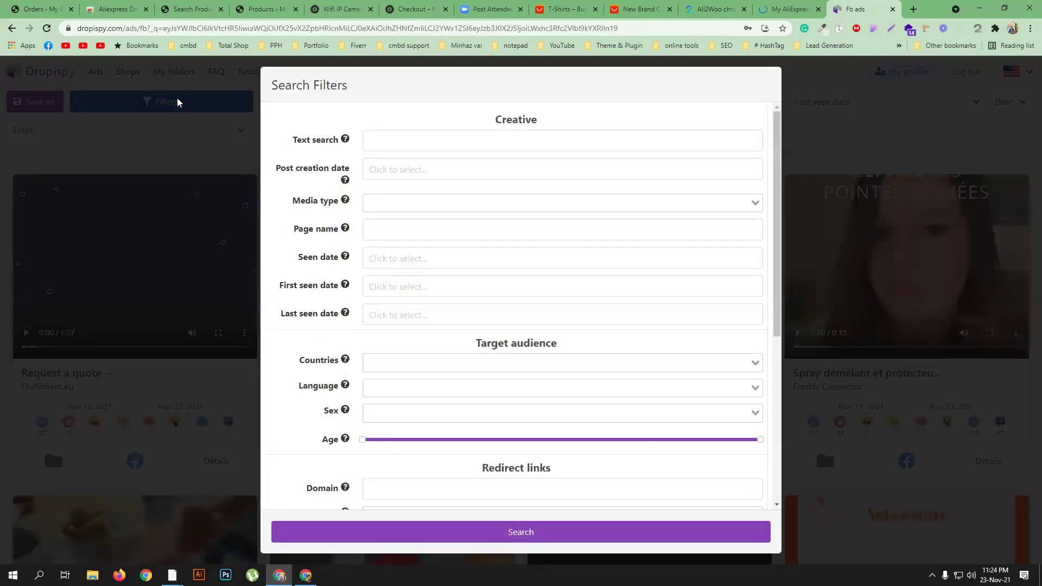
pyautogui.click(418, 138)
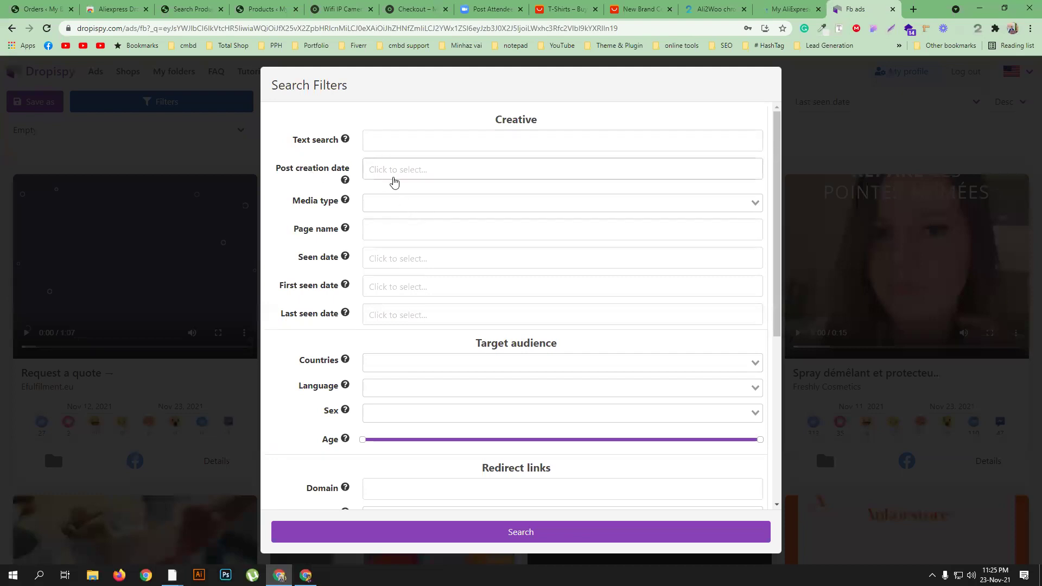
pyautogui.click(419, 206)
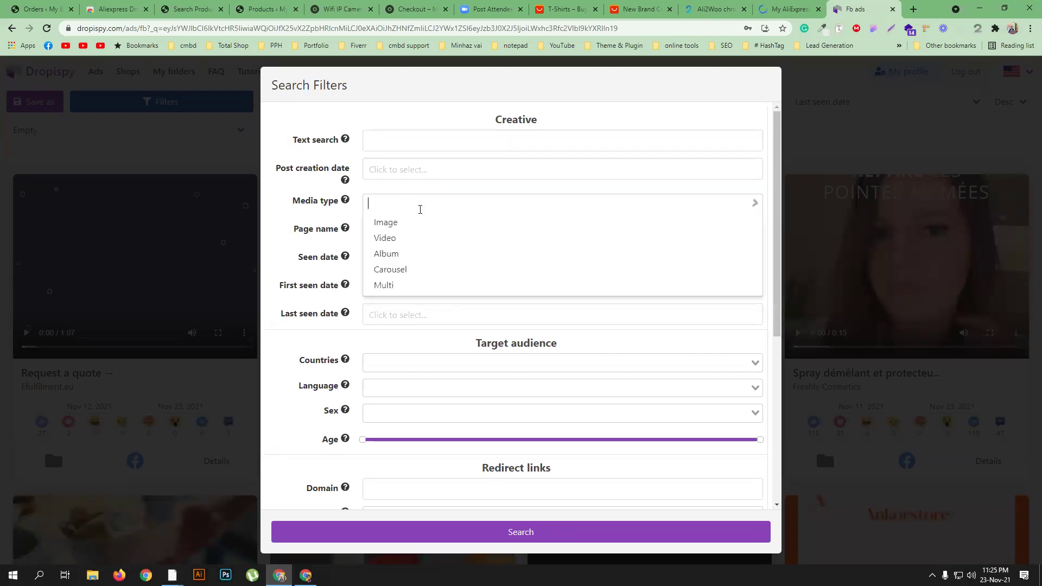
pyautogui.click(412, 229)
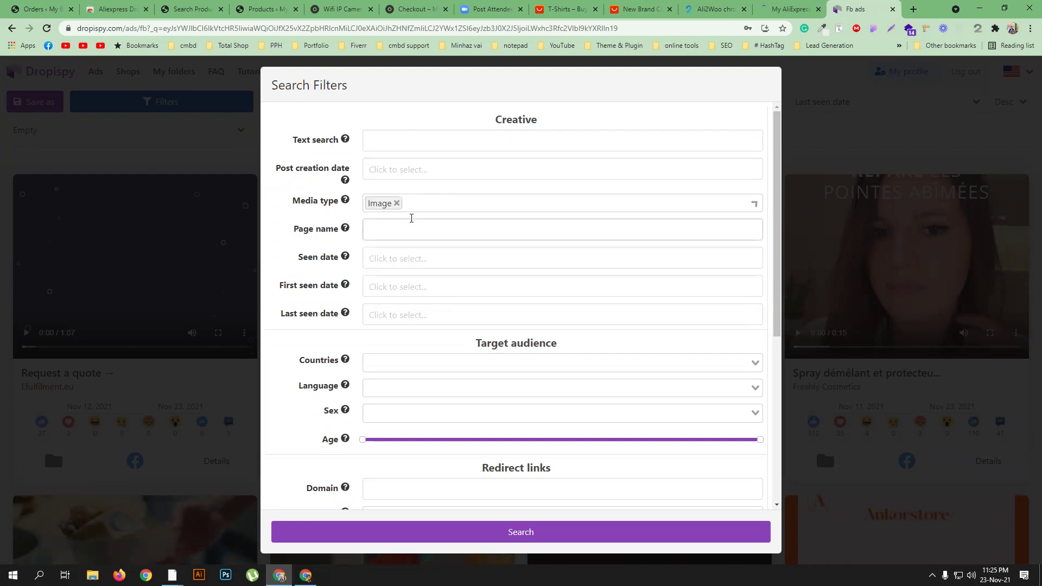
pyautogui.click(430, 202)
pyautogui.click(429, 234)
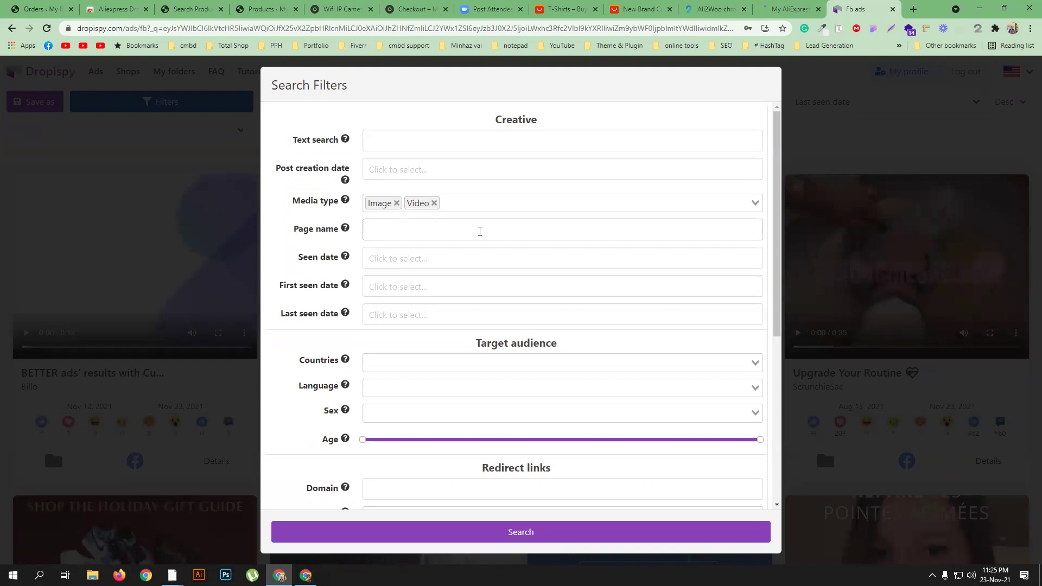
pyautogui.click(640, 9)
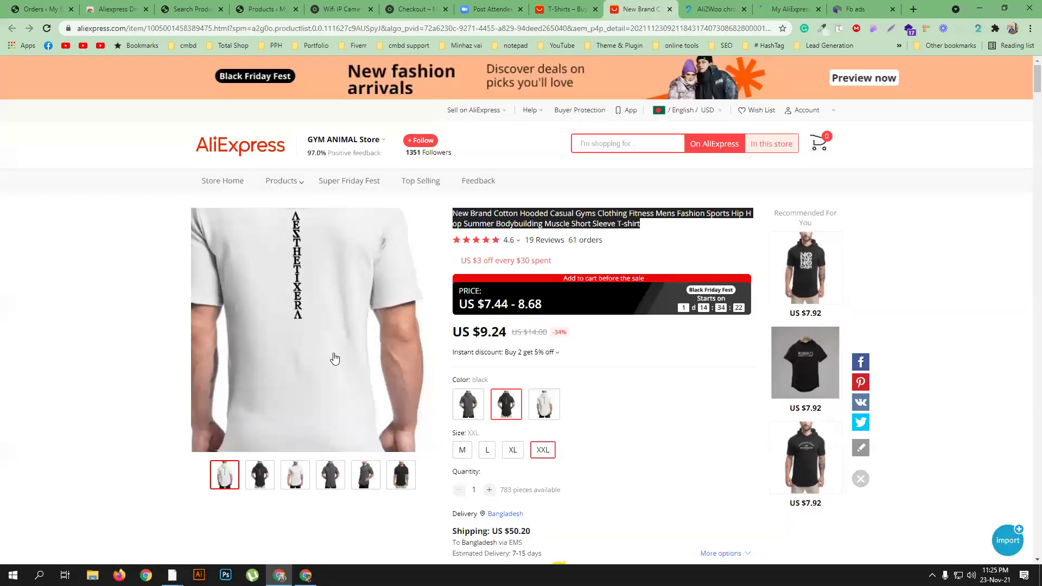
pyautogui.click(863, 9)
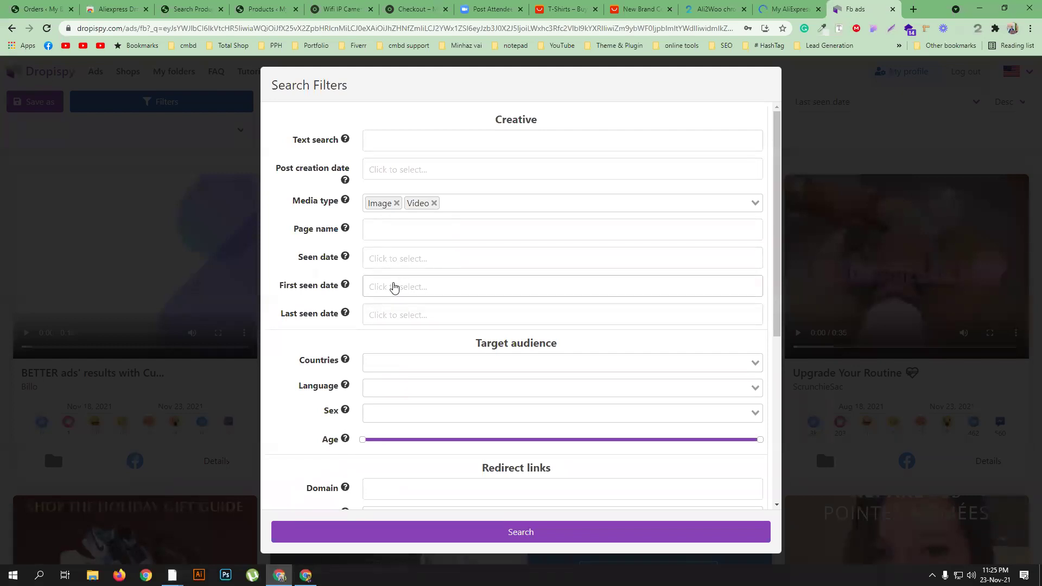
# Try a last seen date filter of 11/24/2021 - 11/30/2021 and clear it.
pyautogui.click(396, 320)
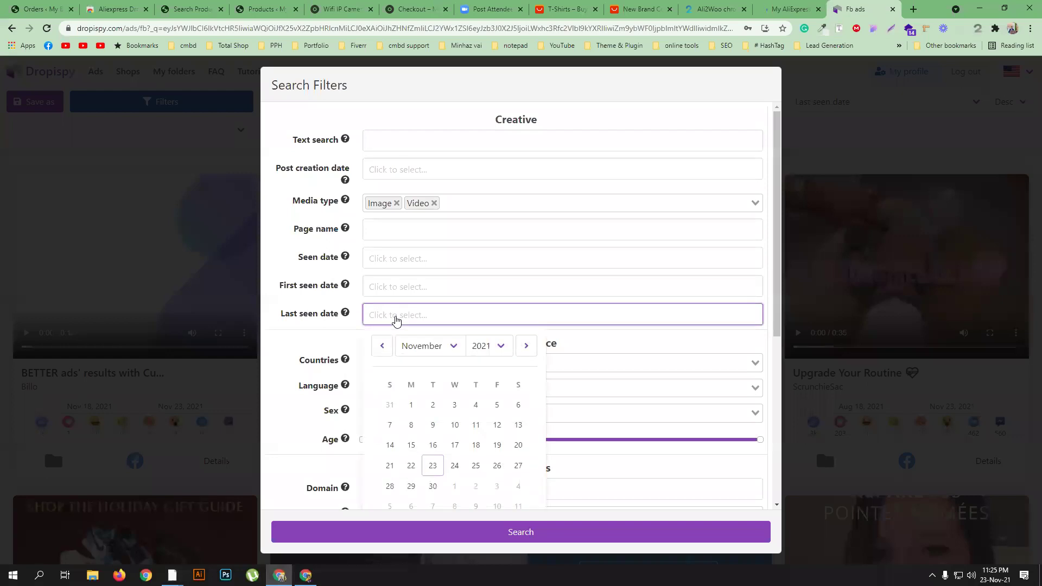
pyautogui.click(434, 488)
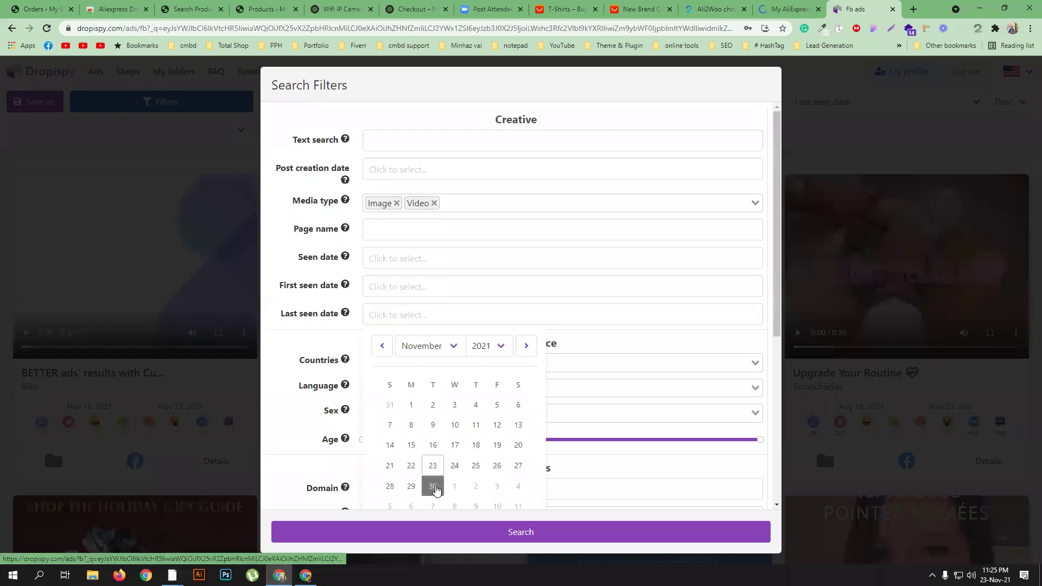
pyautogui.scroll(-2, 464, 483)
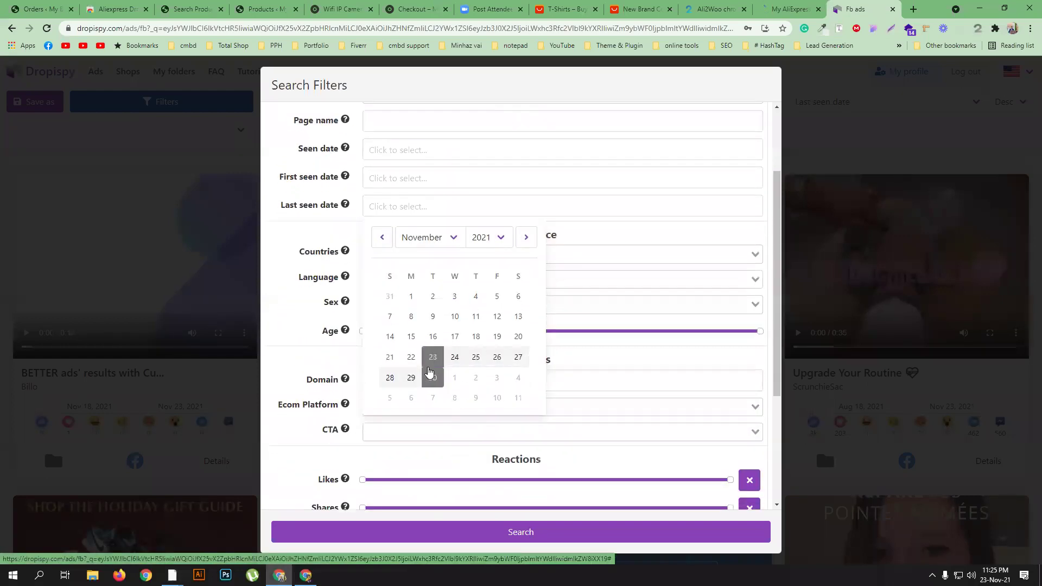
pyautogui.click(451, 361)
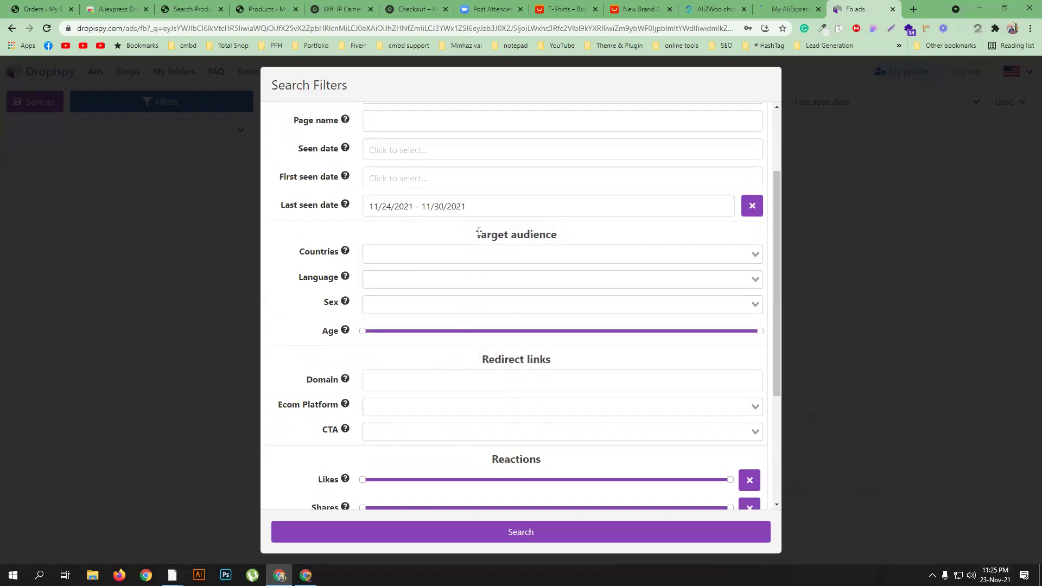
pyautogui.click(752, 206)
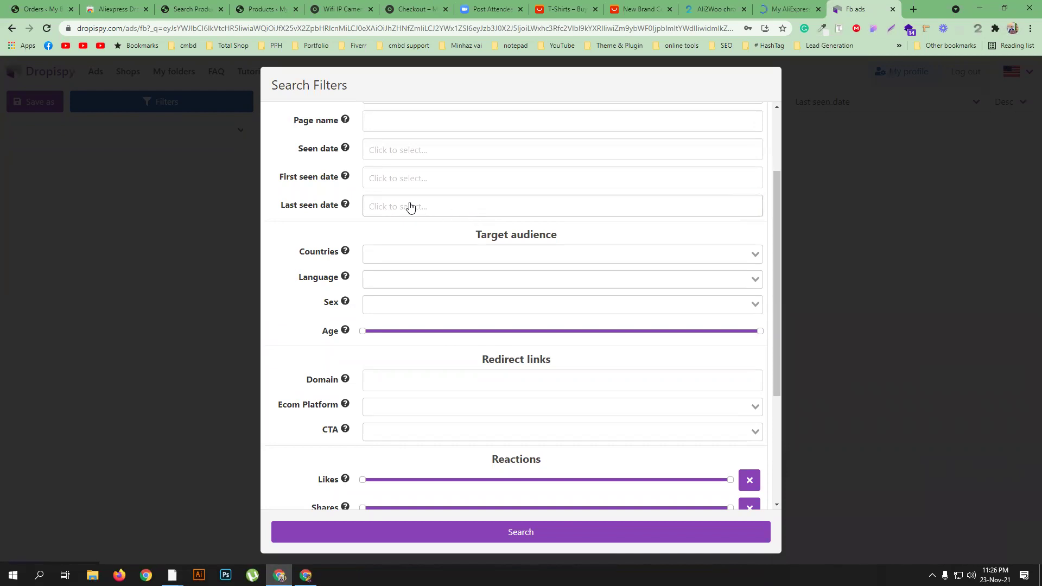
# Try a last seen date filter of 11/20/2021 - 11/24/2021 and clear it.
pyautogui.click(409, 205)
pyautogui.click(518, 337)
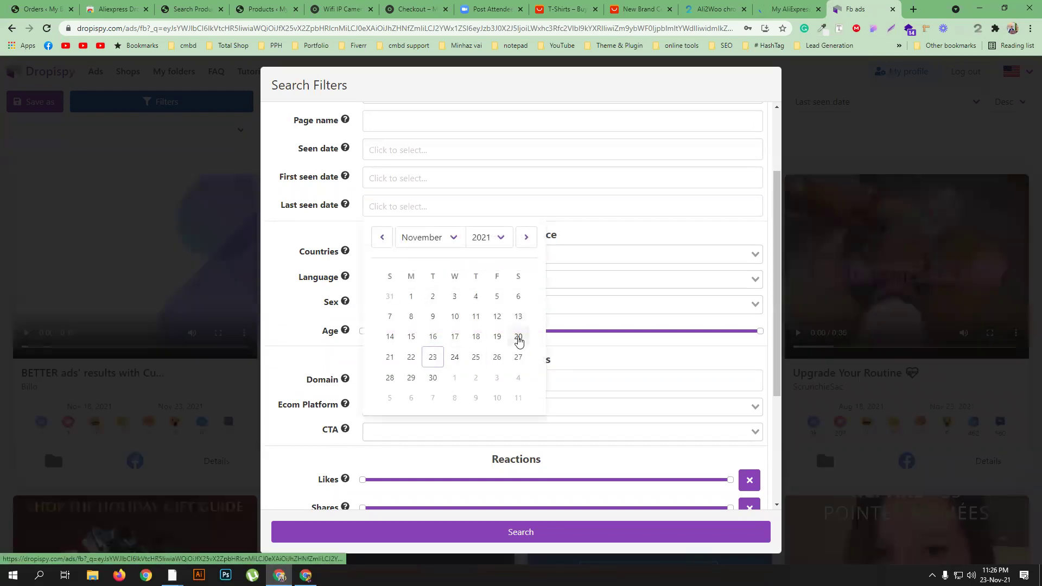
pyautogui.click(455, 357)
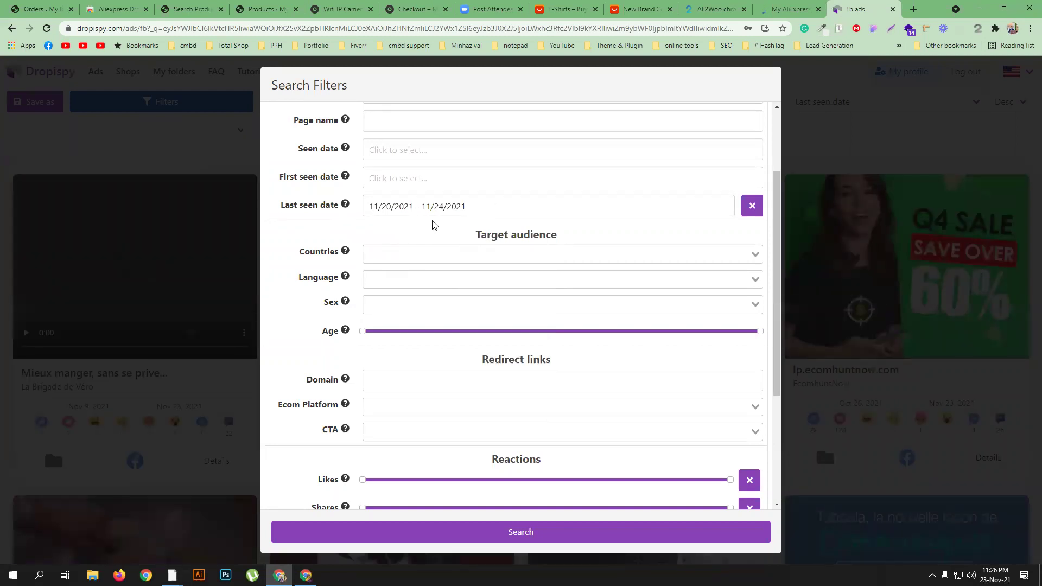
pyautogui.scroll(1, 445, 223)
pyautogui.scroll(2, 445, 223)
pyautogui.click(752, 260)
# Set the last seen date filter to 11/20/2021 - 11/23/2021.
pyautogui.click(423, 262)
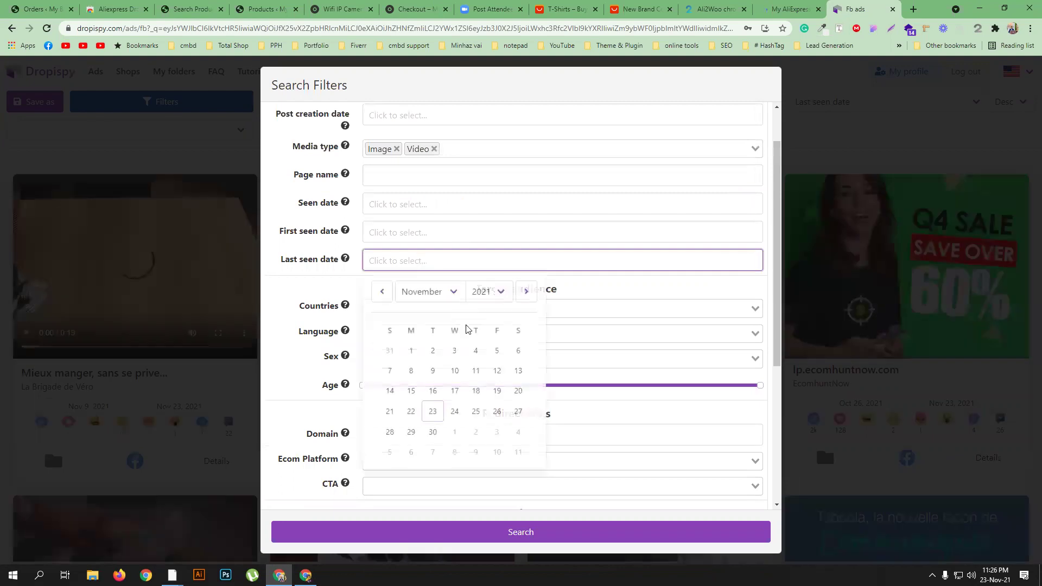
pyautogui.click(517, 391)
pyautogui.click(433, 411)
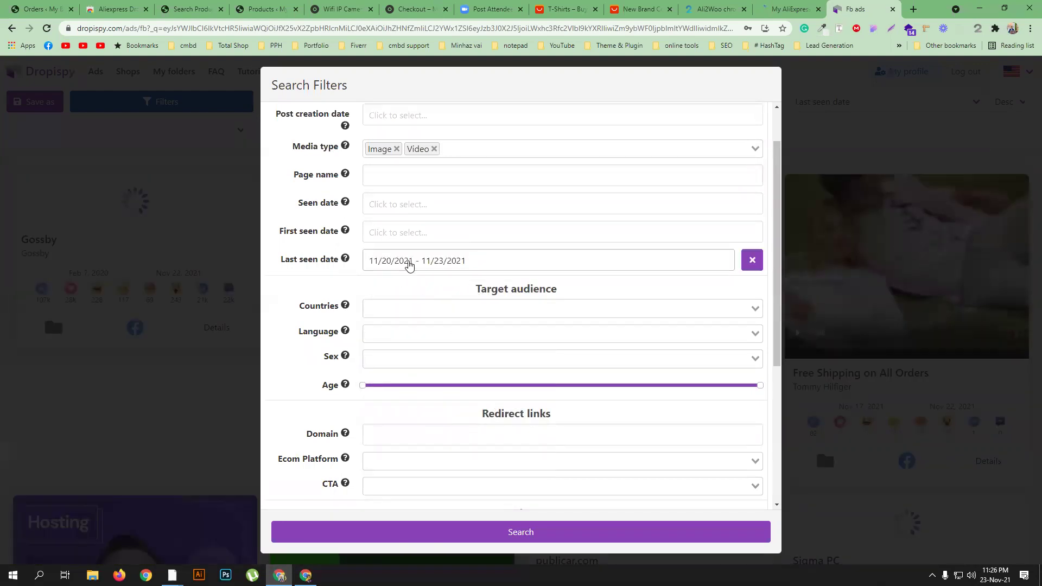
# Target the United States of America and the English language in the audience filters, leaving sex unset.
pyautogui.click(472, 313)
pyautogui.click(472, 329)
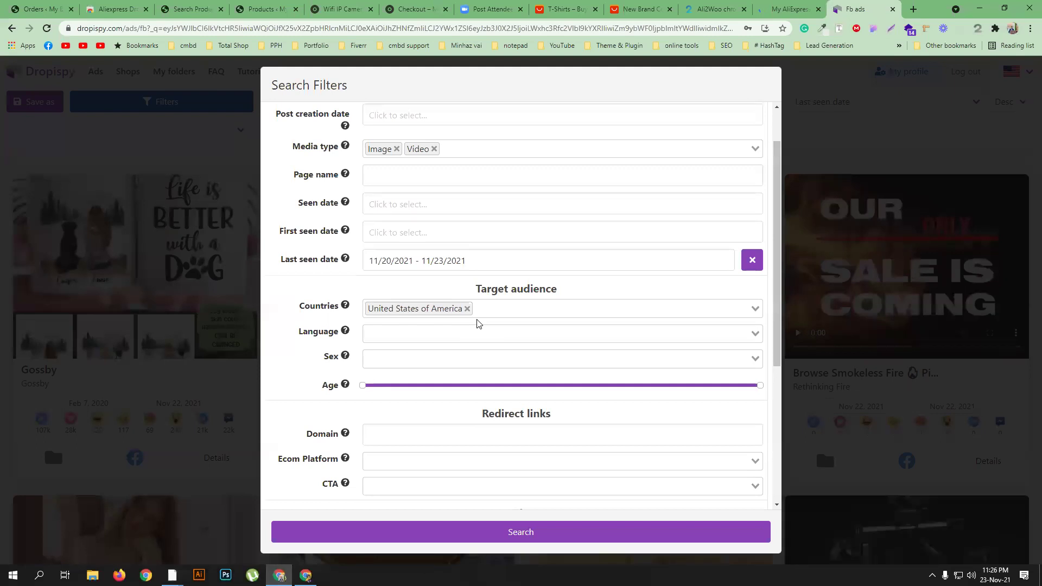
pyautogui.click(503, 305)
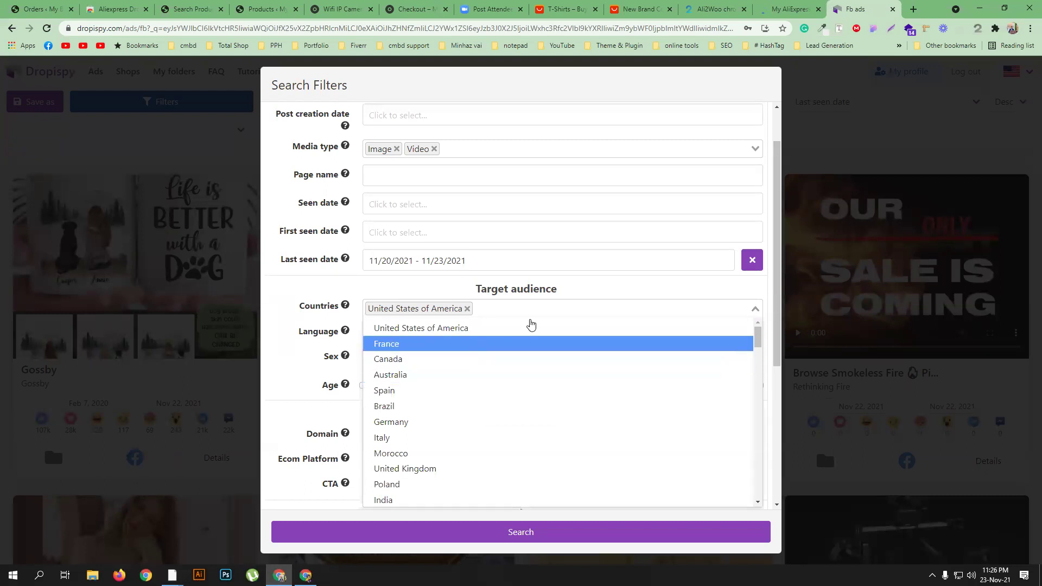
pyautogui.click(577, 301)
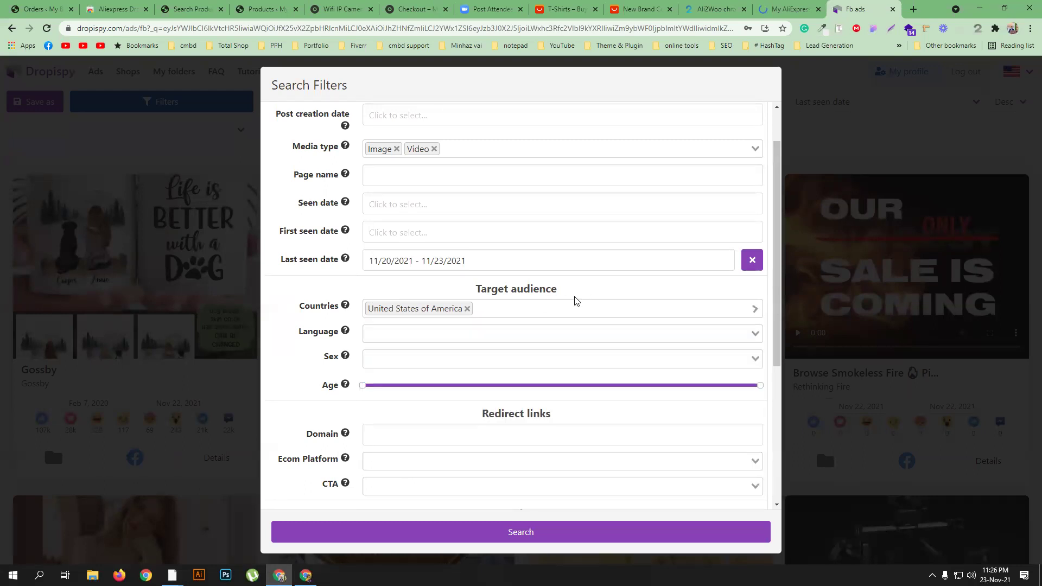
pyautogui.click(477, 334)
pyautogui.click(458, 351)
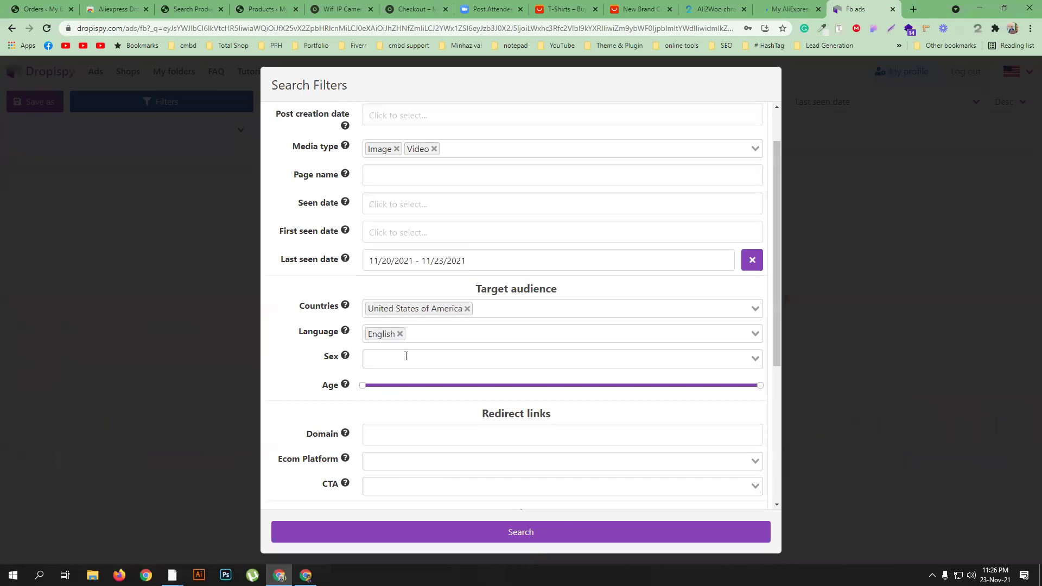
pyautogui.click(406, 356)
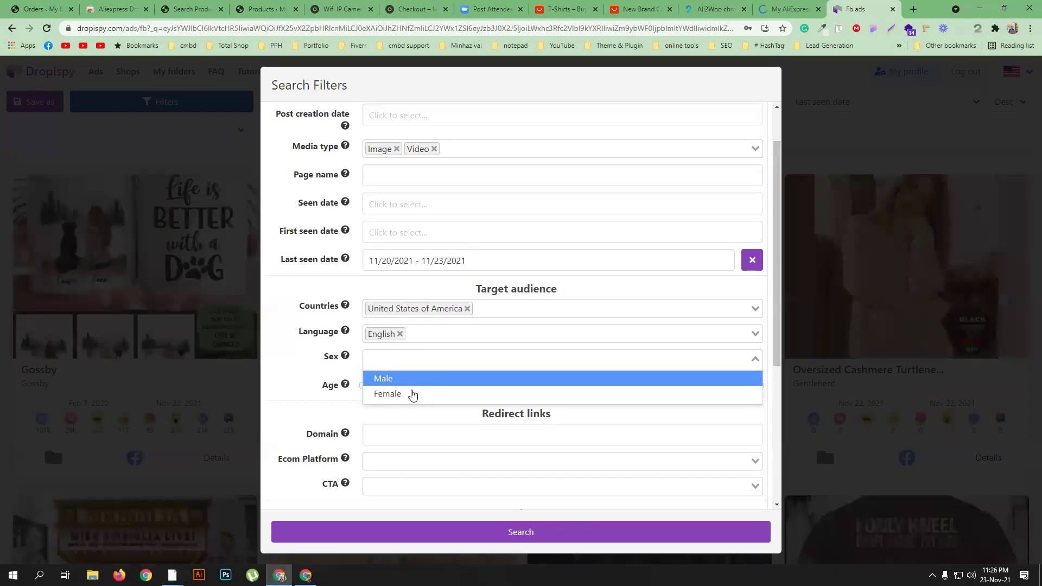
pyautogui.click(293, 369)
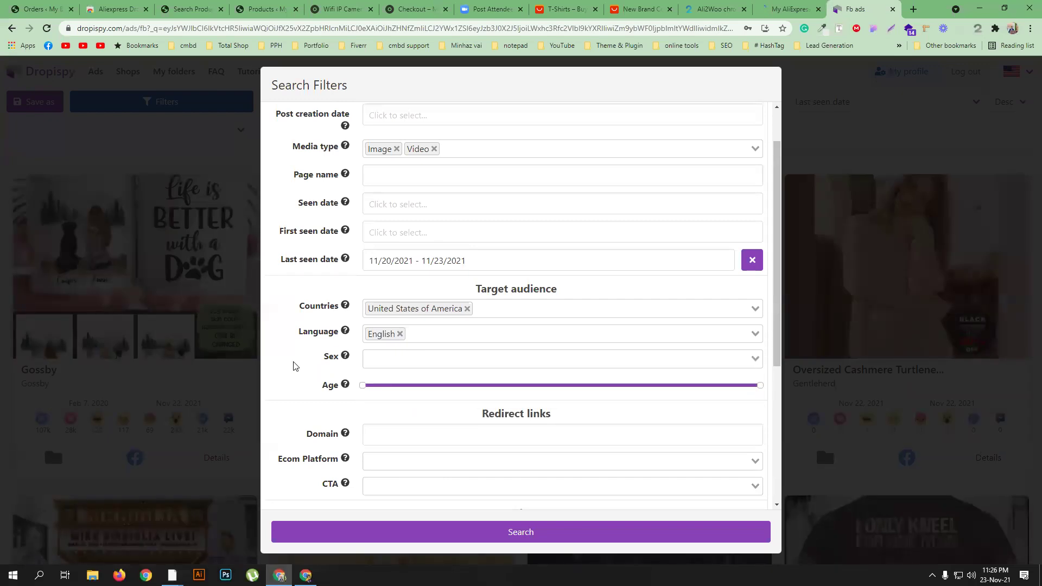
# Limit the target audience age range to 25-55.
pyautogui.moveTo(758, 383)
pyautogui.moveTo(759, 386); pyautogui.dragTo(601, 386)
pyautogui.moveTo(362, 385); pyautogui.dragTo(403, 396)
# Select Shopify and WooCommerce as the ecom platforms for the redirect links, leaving the domain empty.
pyautogui.scroll(-2, 429, 391)
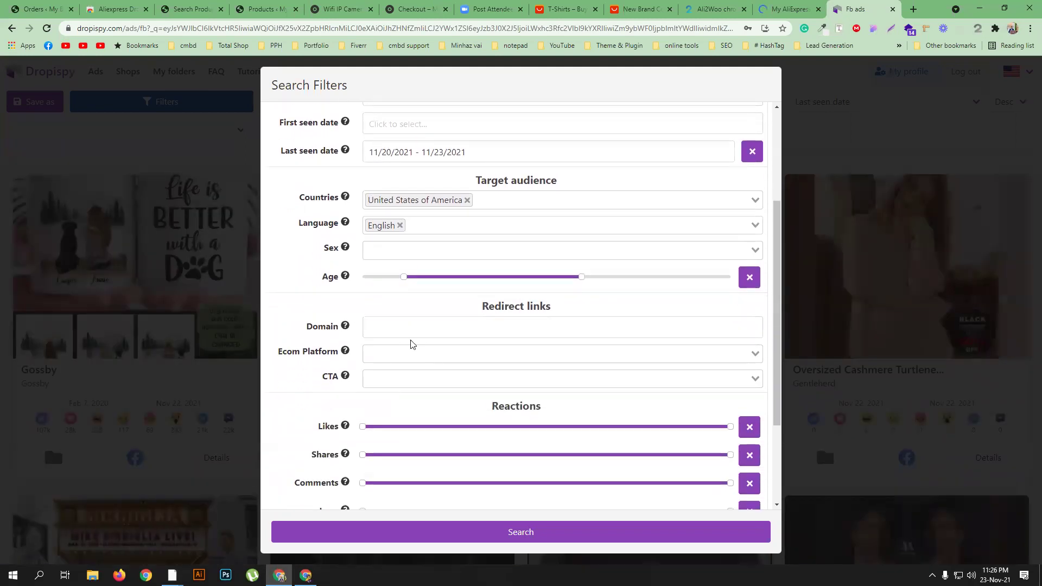
pyautogui.click(399, 329)
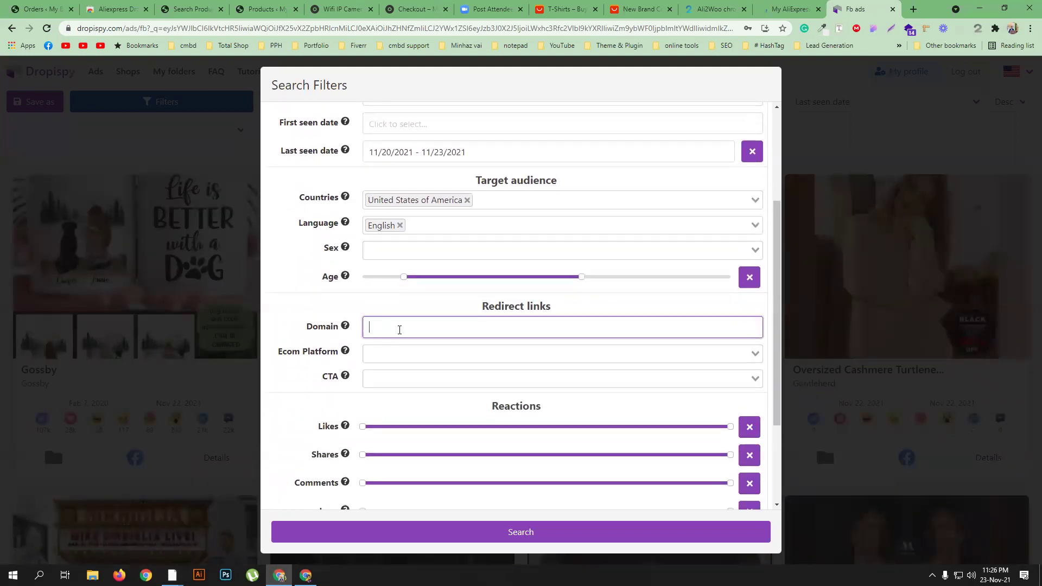
pyautogui.click(396, 355)
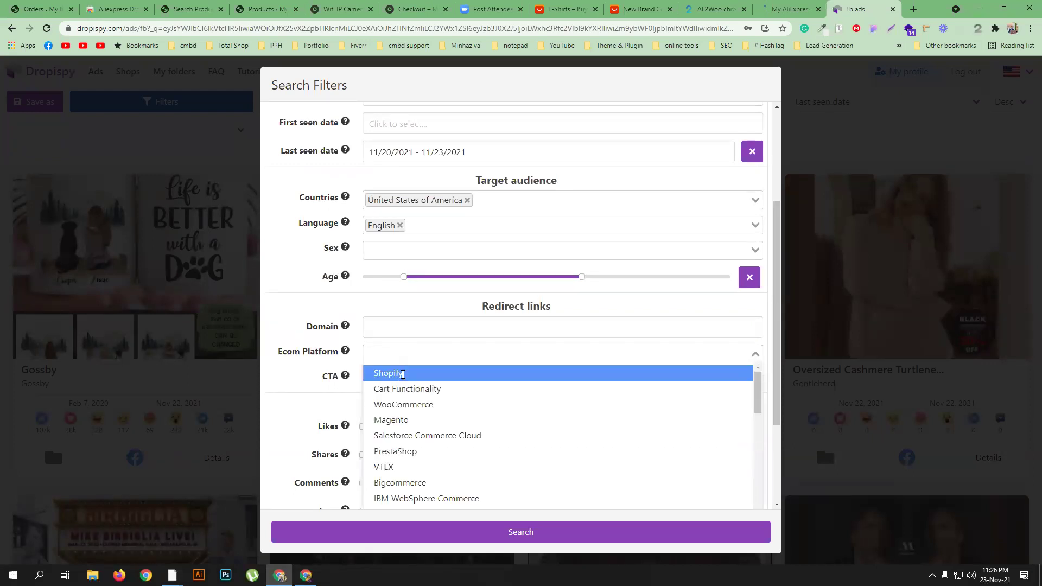
pyautogui.click(402, 373)
pyautogui.click(418, 356)
pyautogui.click(422, 405)
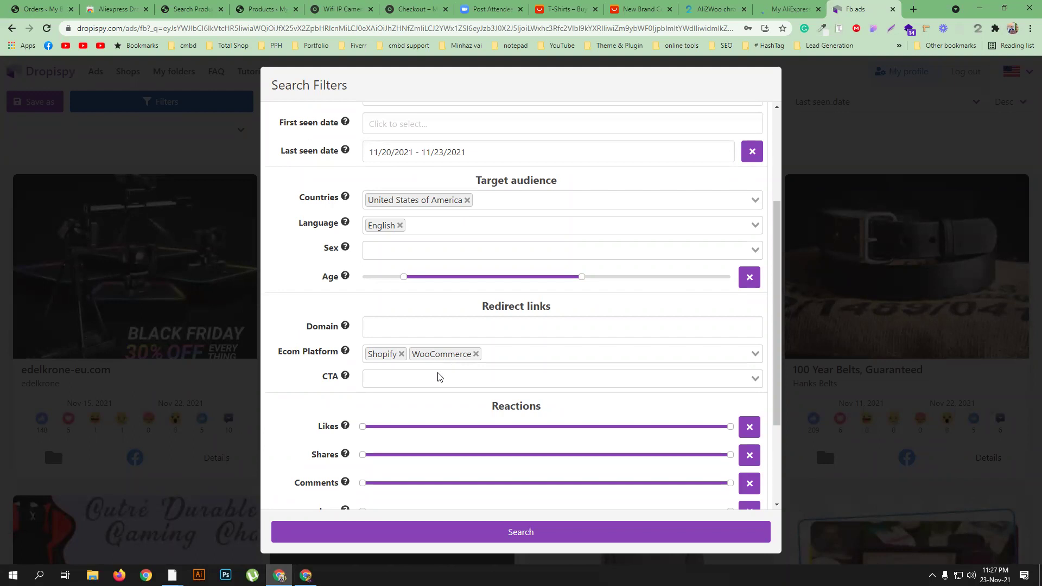
# Add SHOP_NOW and BUY_NOW to the CTA filter.
pyautogui.click(393, 379)
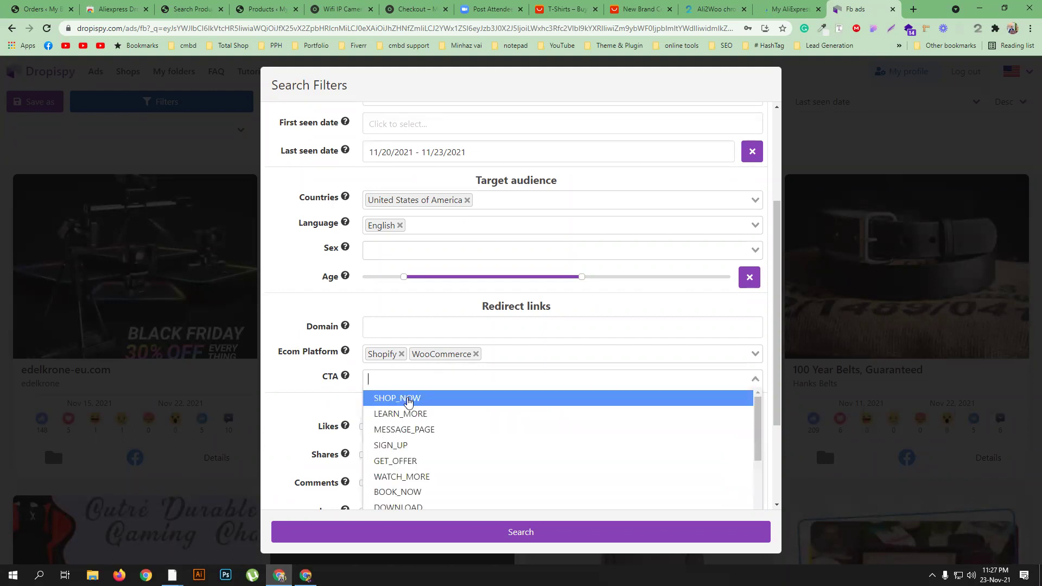
pyautogui.click(404, 397)
pyautogui.click(454, 379)
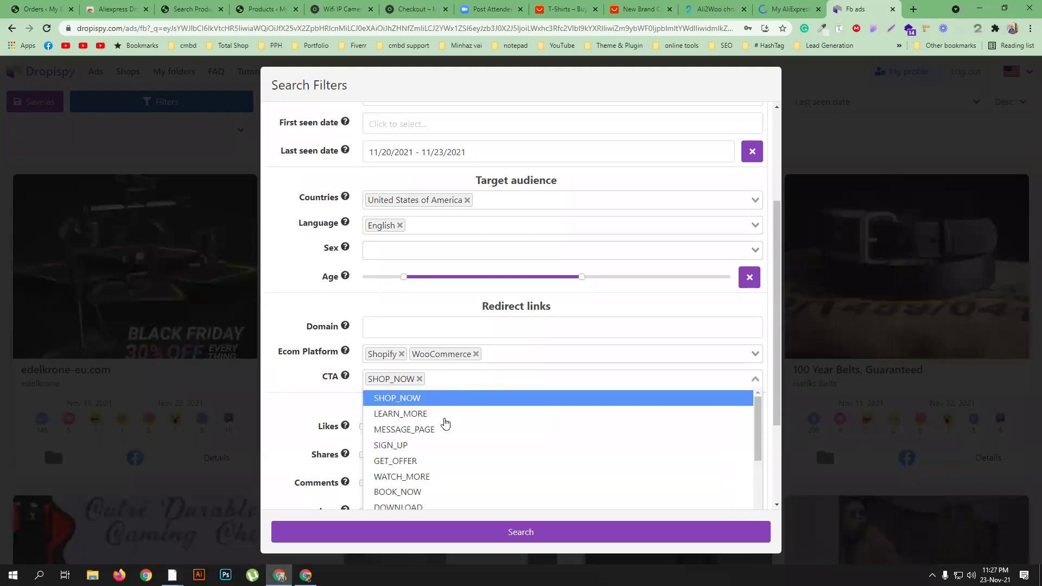
pyautogui.scroll(-1, 444, 455)
pyautogui.scroll(-1, 444, 454)
pyautogui.scroll(-1, 444, 454)
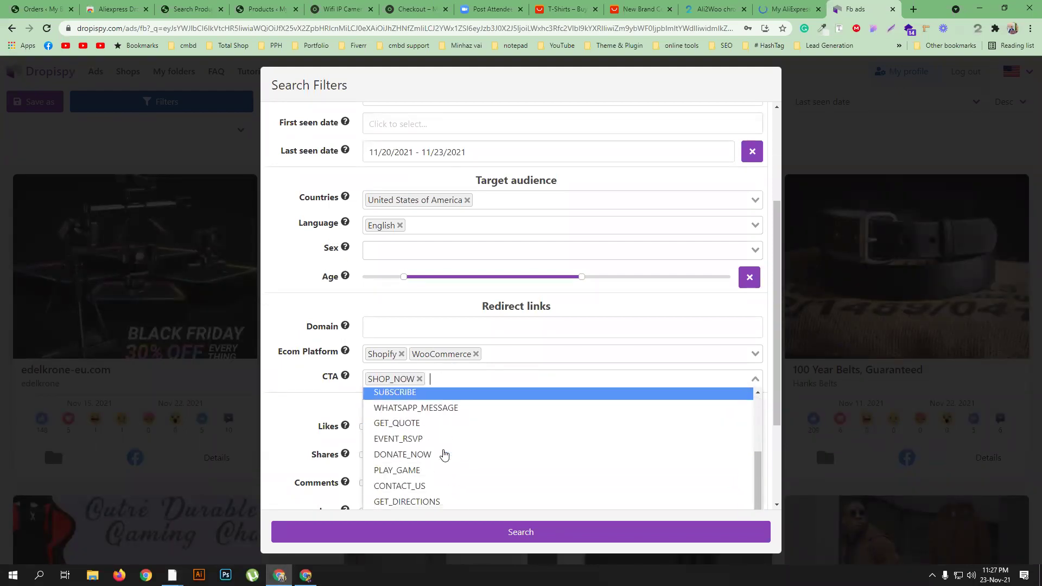
pyautogui.scroll(-1, 444, 455)
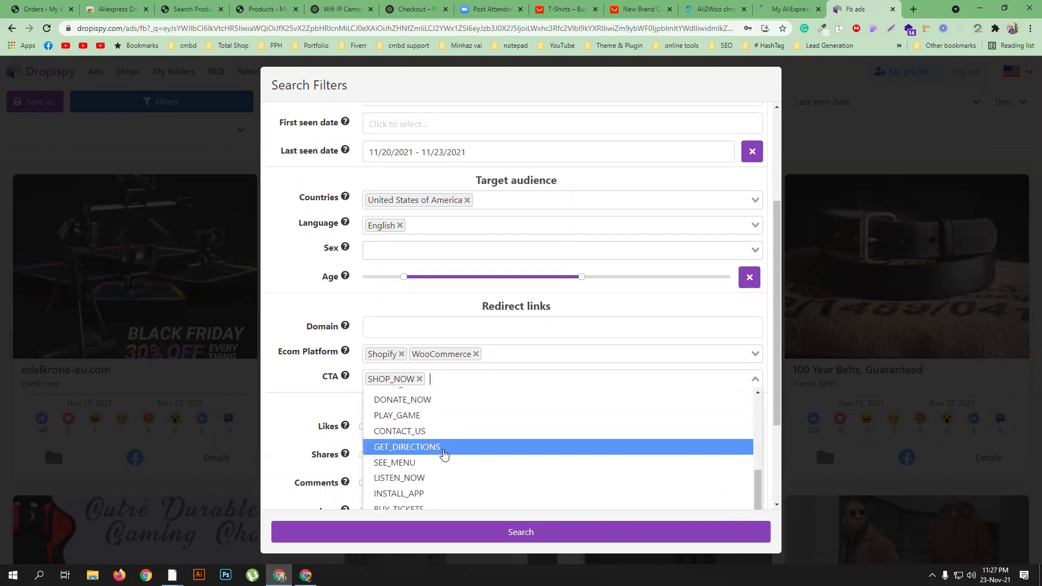
pyautogui.scroll(-1, 443, 455)
pyautogui.click(449, 471)
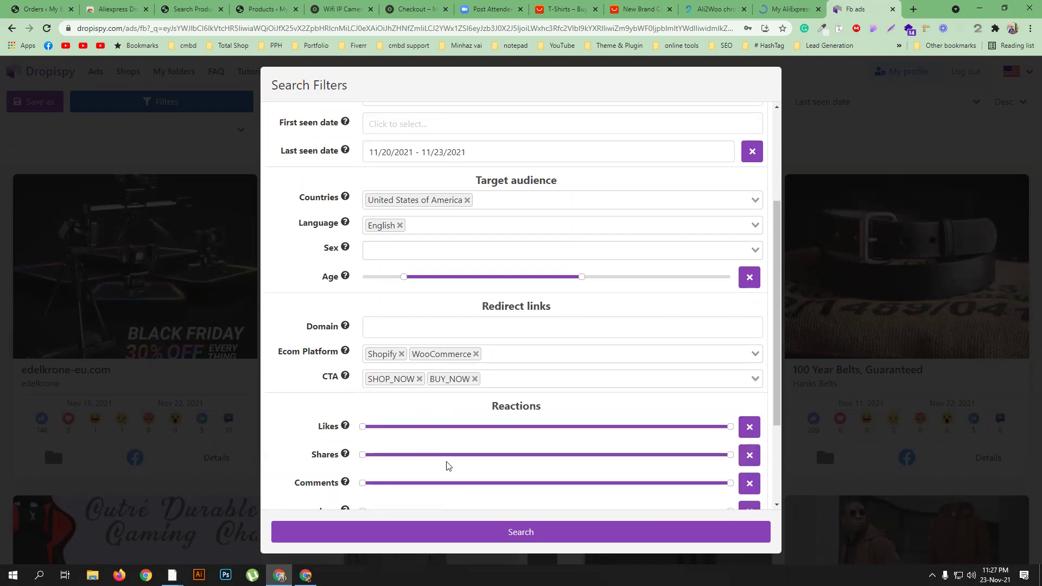
pyautogui.click(518, 376)
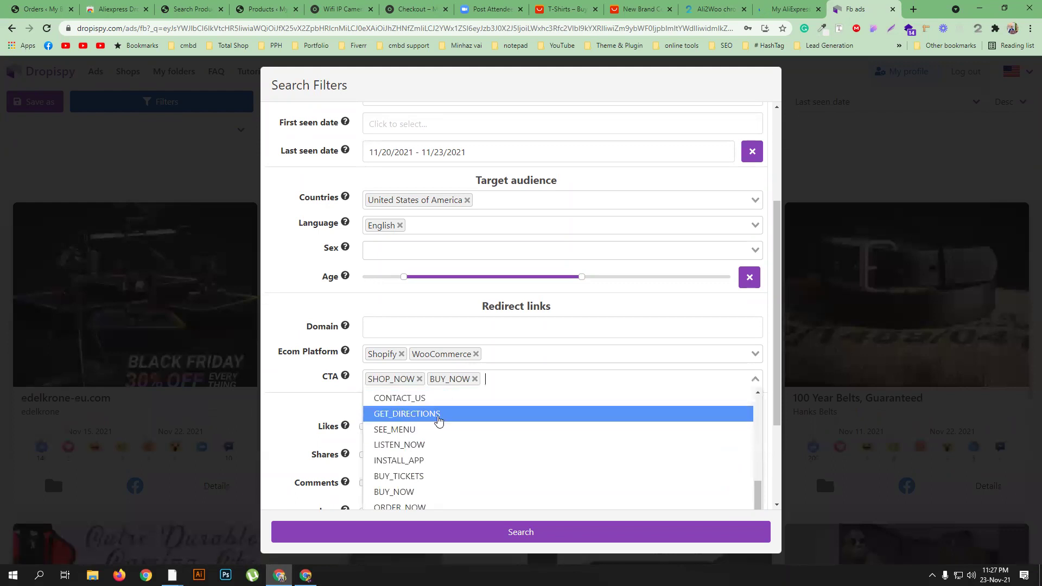
pyautogui.click(440, 322)
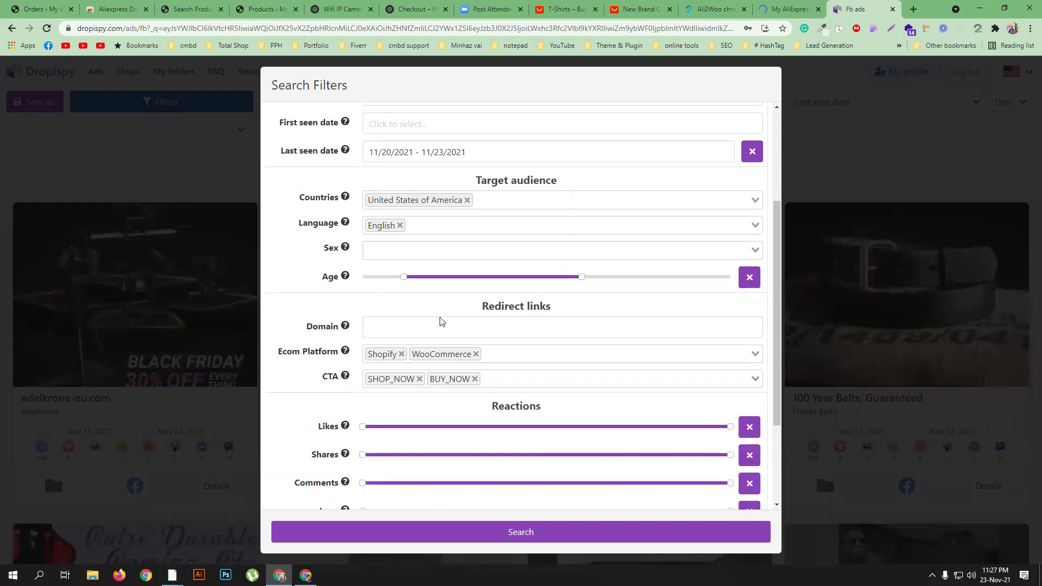
# Limit the reaction filters to maximums of 2500 likes, 300 shares and 900 comments.
pyautogui.scroll(-2, 487, 402)
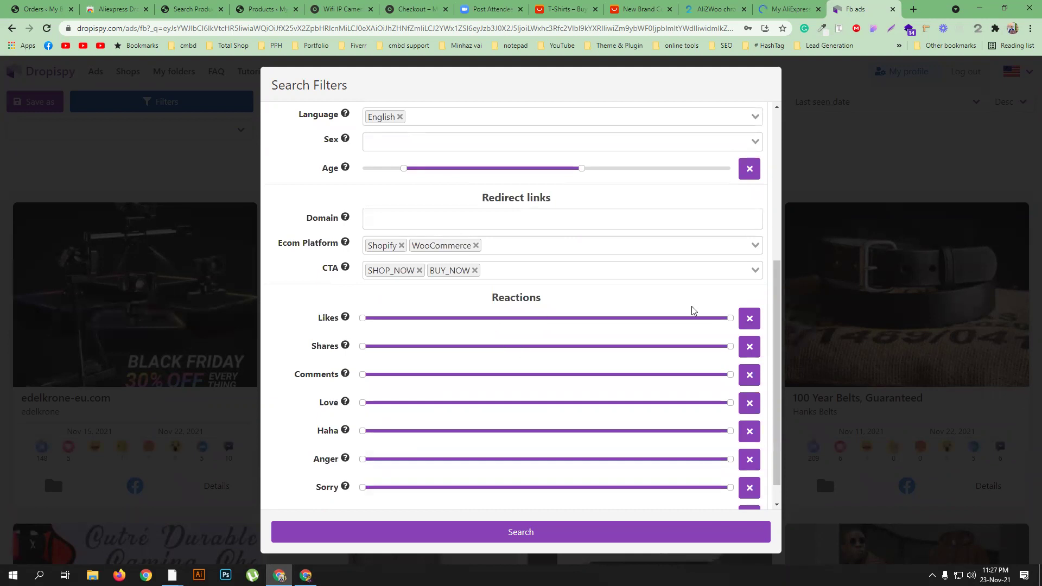
pyautogui.moveTo(729, 318); pyautogui.dragTo(555, 329)
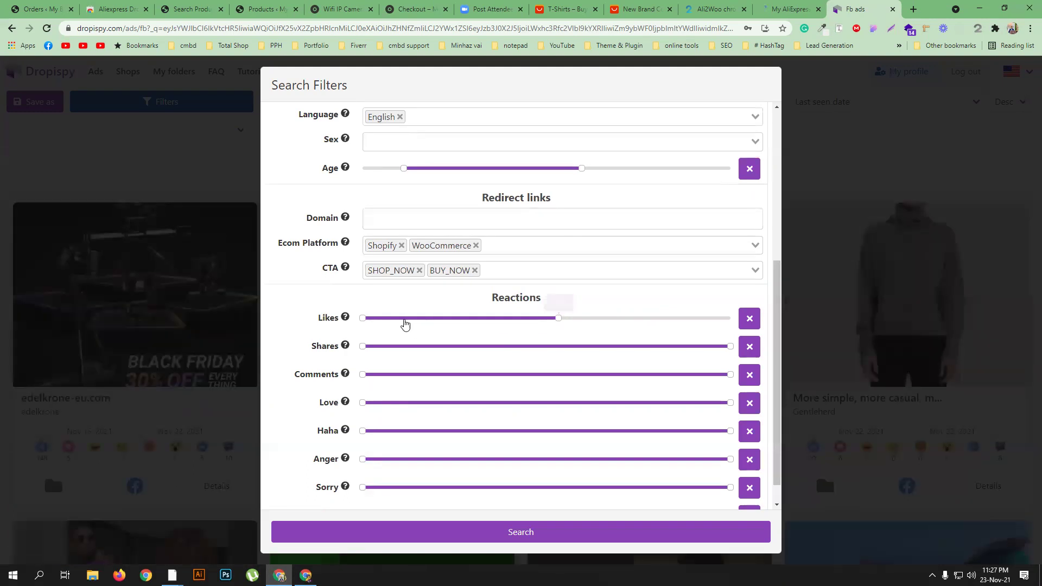
pyautogui.moveTo(728, 345); pyautogui.dragTo(487, 361)
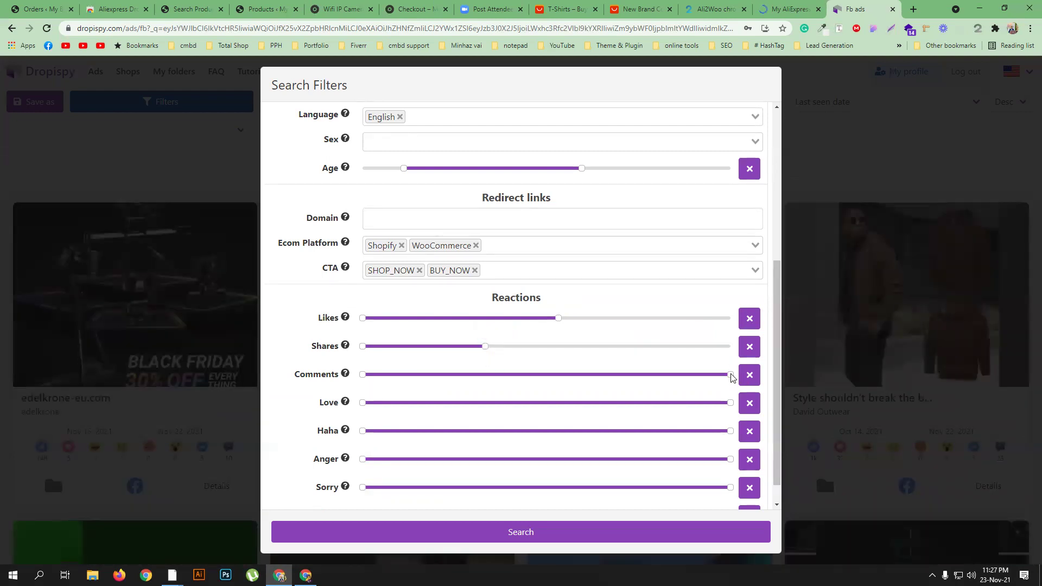
pyautogui.moveTo(730, 374); pyautogui.dragTo(534, 376)
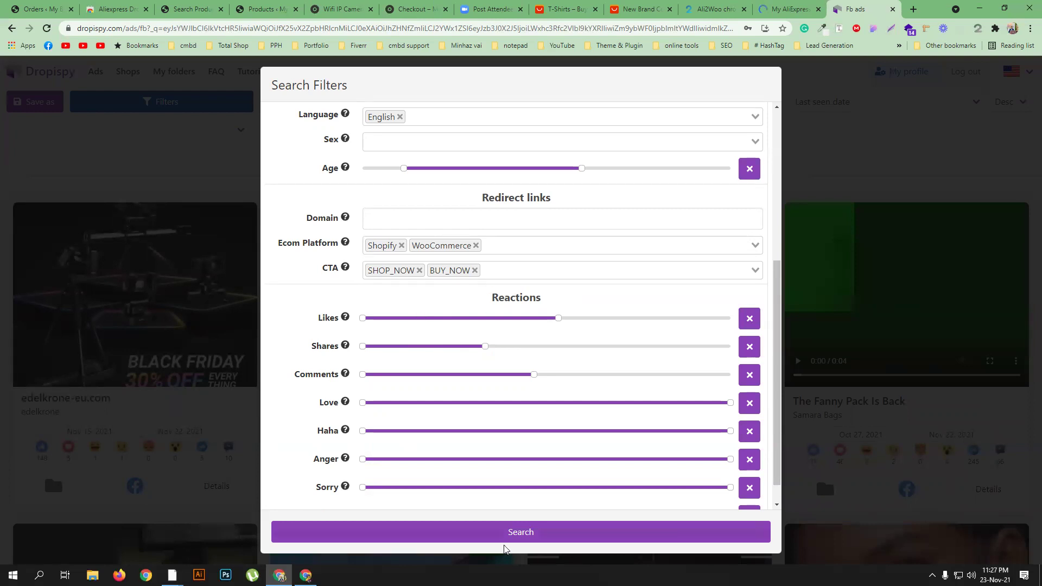
# Run the filtered ad search and sort the ads by last seen date in ascending order.
pyautogui.scroll(-1, 559, 450)
pyautogui.click(766, 530)
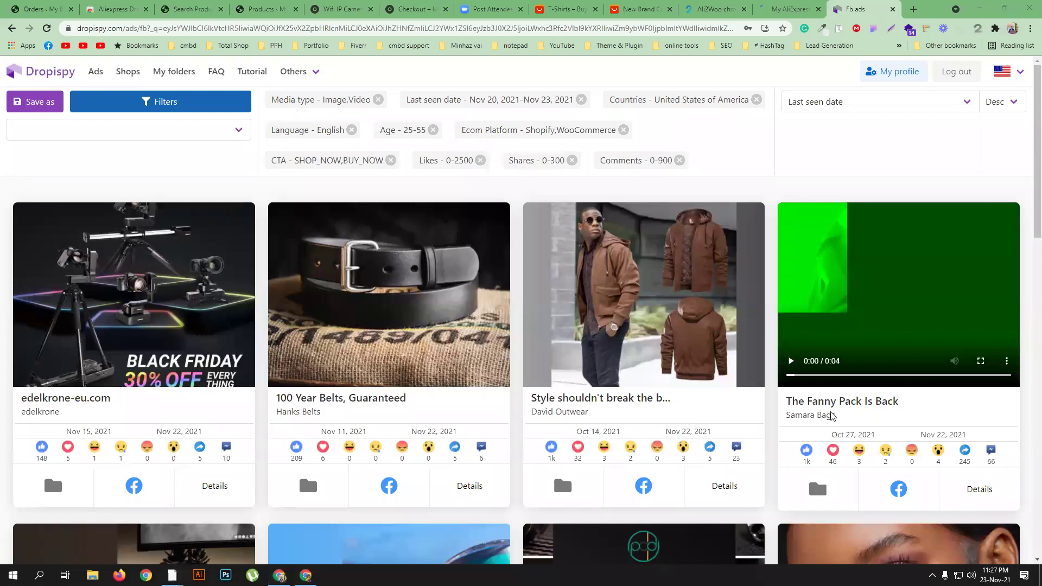
pyautogui.click(862, 112)
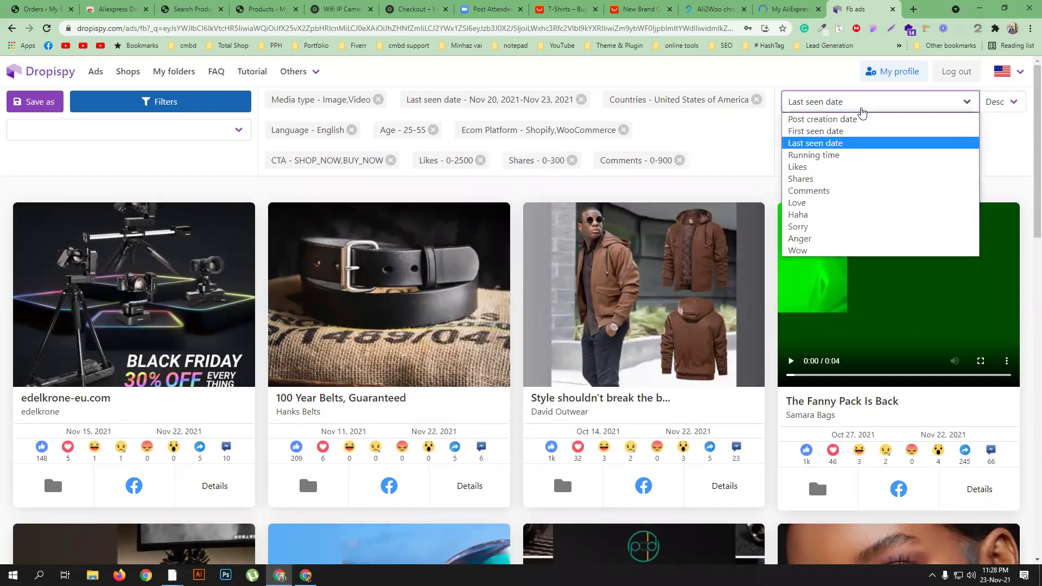
pyautogui.click(856, 143)
pyautogui.click(1011, 103)
pyautogui.click(993, 116)
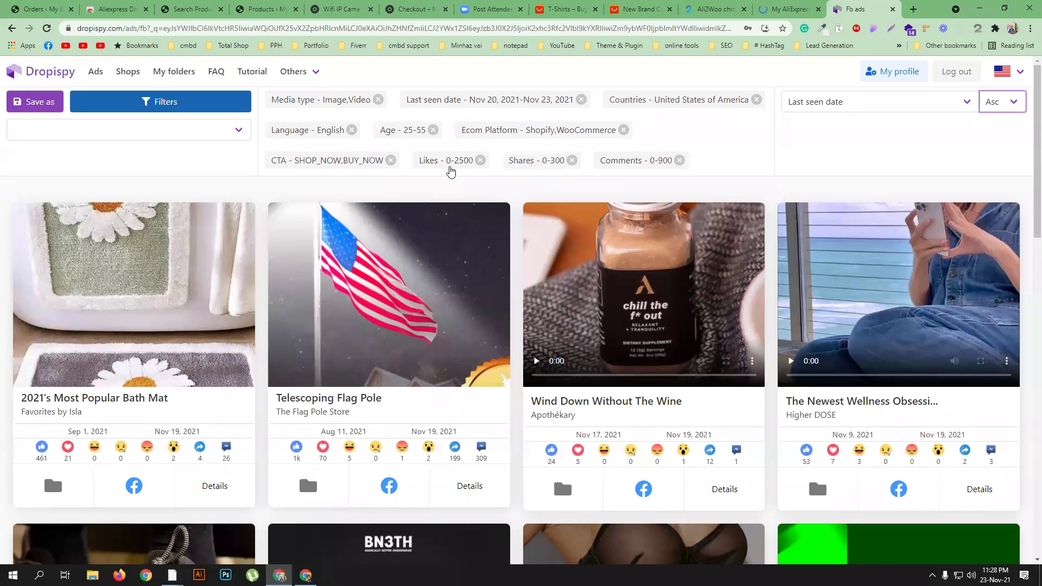
pyautogui.click(447, 162)
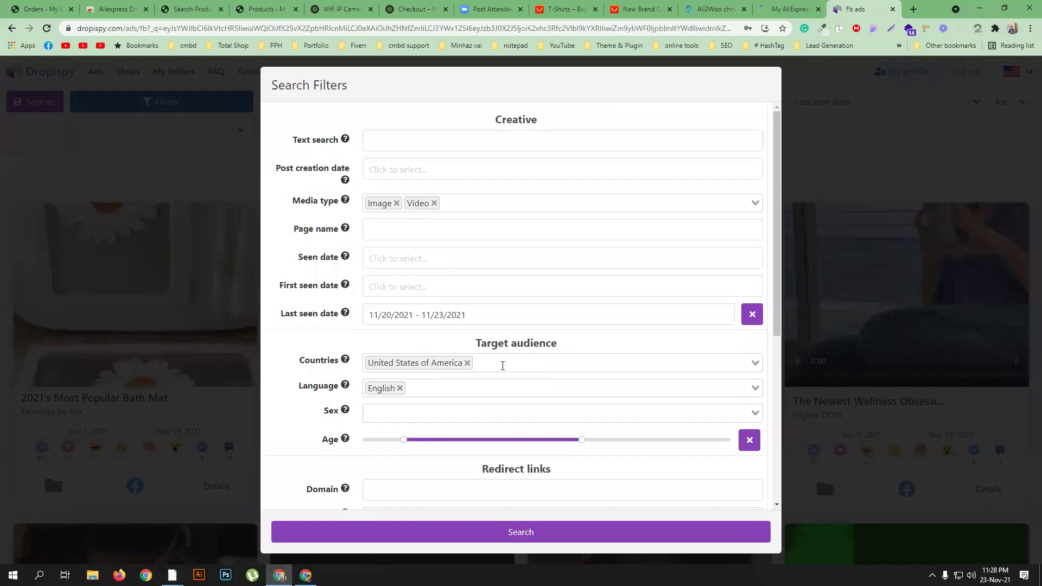
pyautogui.scroll(-5, 504, 366)
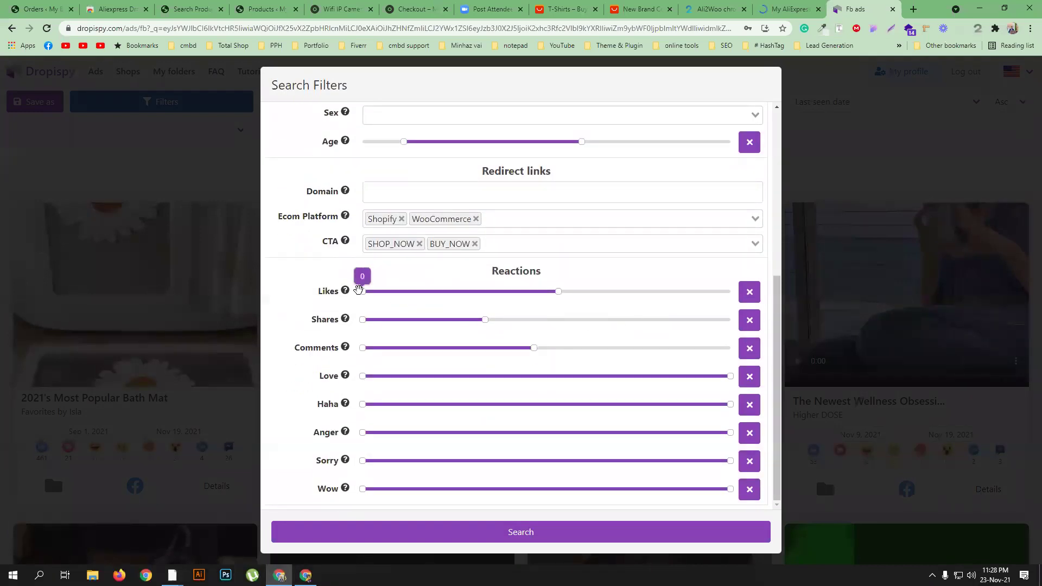
pyautogui.moveTo(363, 291); pyautogui.dragTo(730, 292)
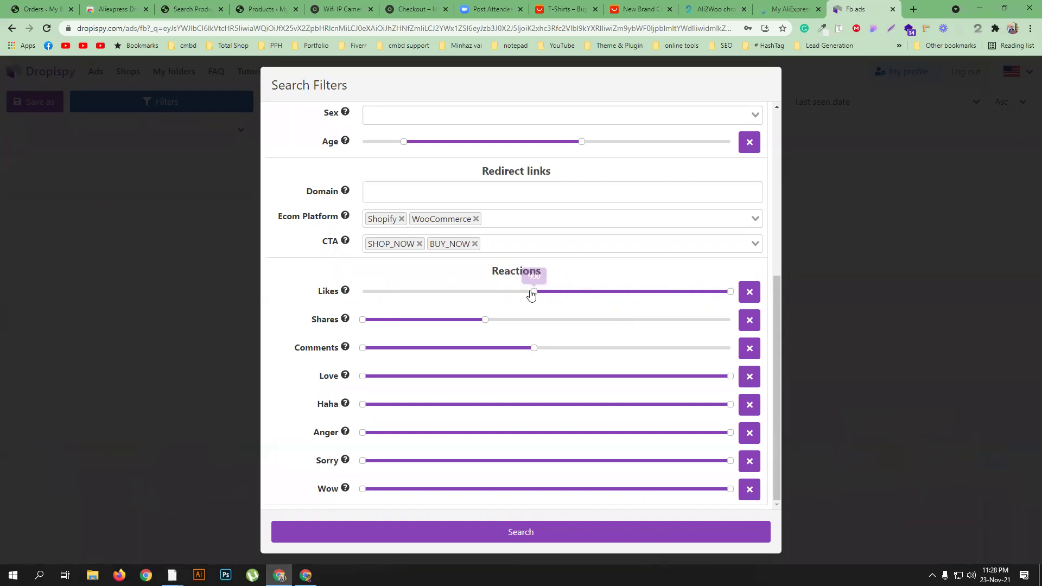
pyautogui.moveTo(535, 291); pyautogui.dragTo(558, 287)
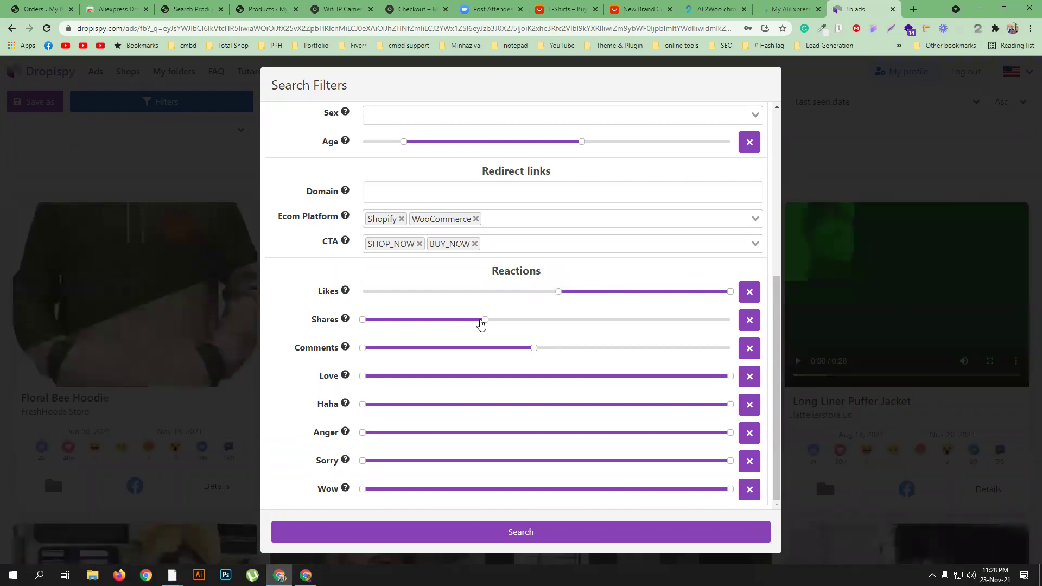
pyautogui.moveTo(483, 321); pyautogui.dragTo(732, 320)
pyautogui.moveTo(362, 320); pyautogui.dragTo(731, 350)
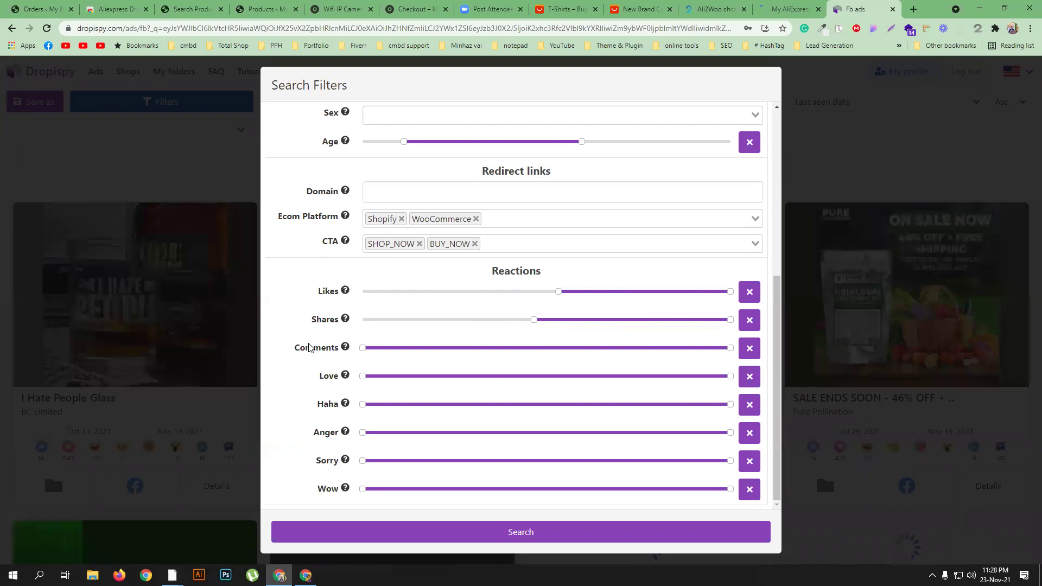
pyautogui.moveTo(367, 349); pyautogui.dragTo(497, 350)
pyautogui.moveTo(534, 321); pyautogui.dragTo(517, 349)
pyautogui.click(559, 290)
pyautogui.moveTo(497, 346)
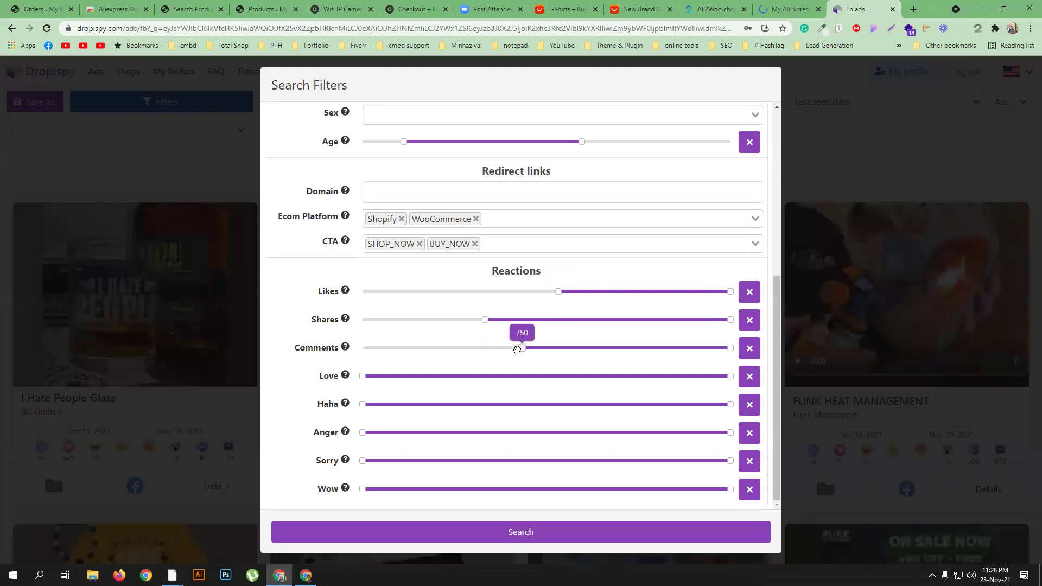
pyautogui.click(543, 534)
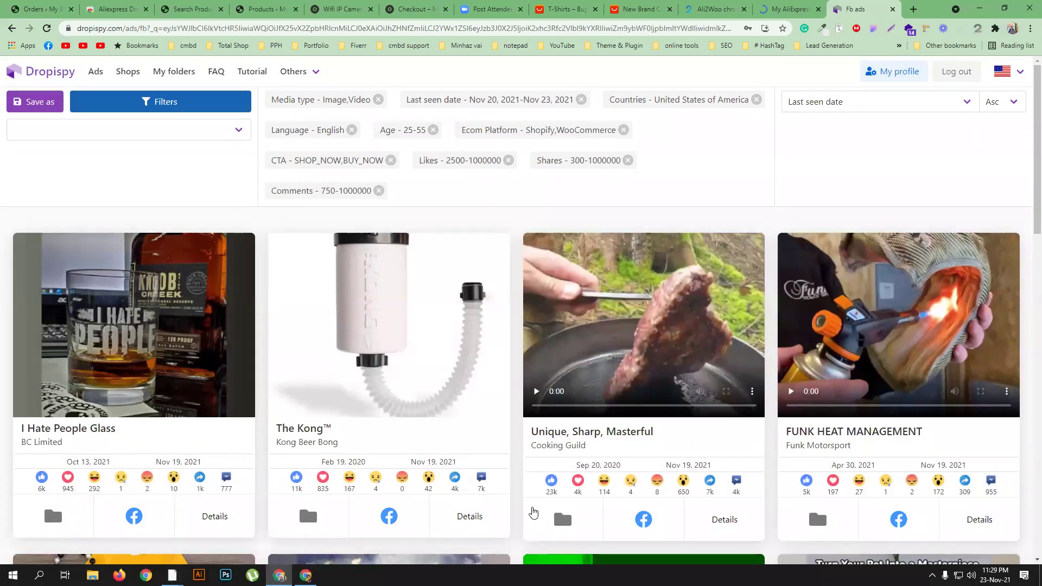
# Browse the filtered ad results and examine the products' reaction, share and comment figures.
pyautogui.scroll(-2, 497, 405)
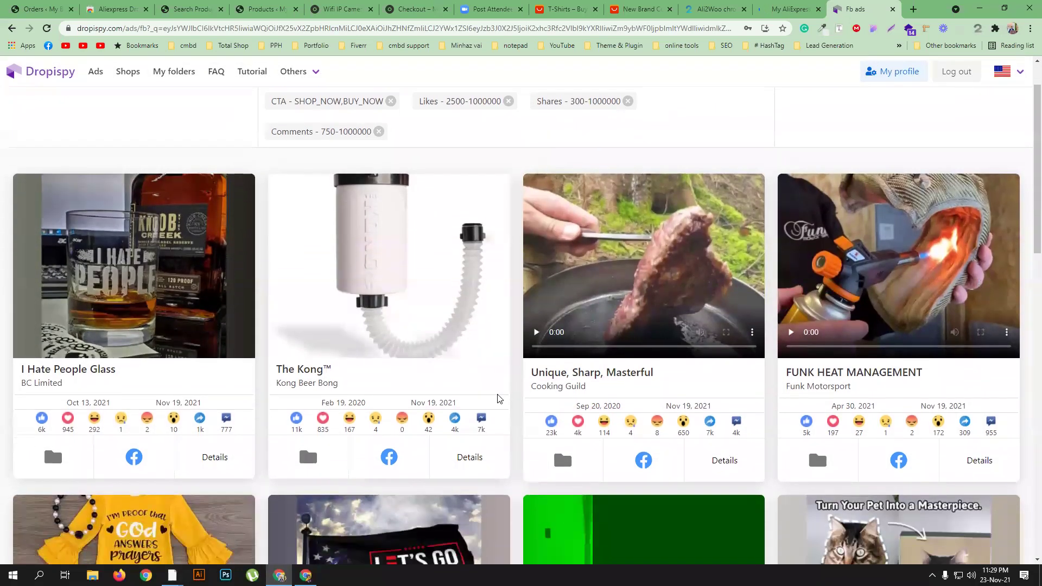
pyautogui.scroll(-2, 505, 399)
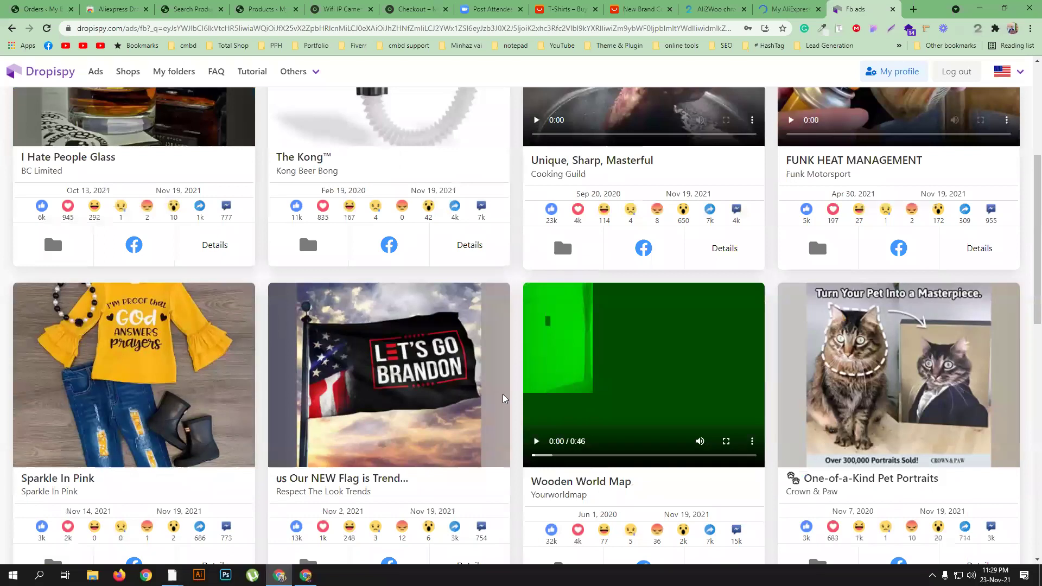
pyautogui.scroll(-1, 529, 369)
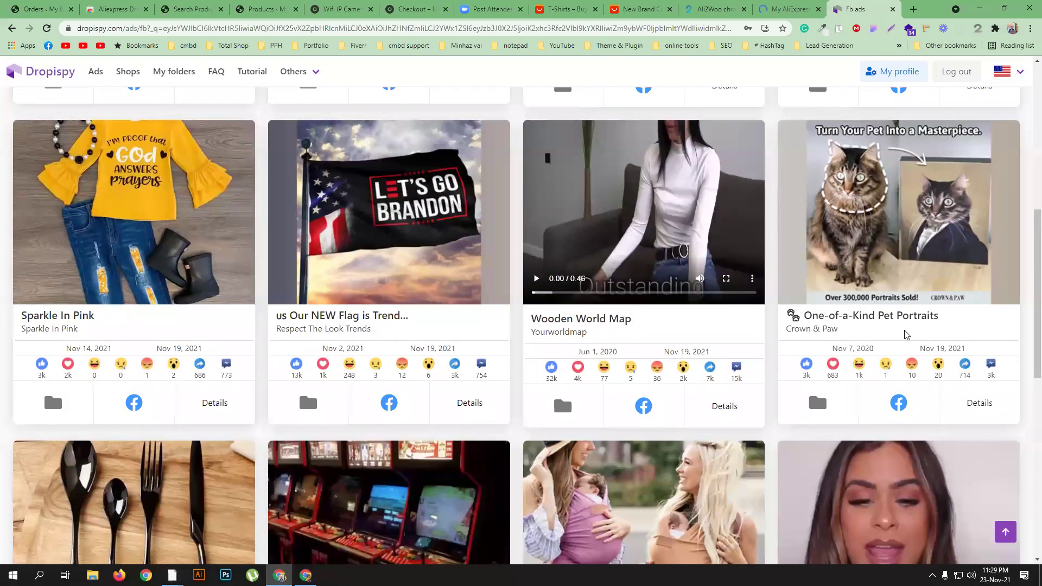
pyautogui.scroll(-3, 887, 312)
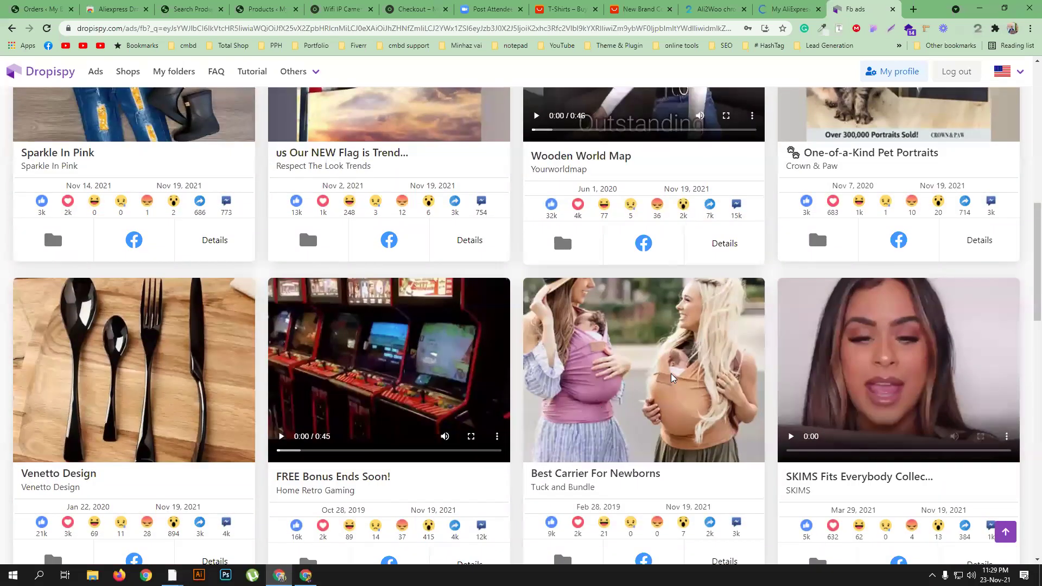
pyautogui.scroll(-1, 652, 382)
pyautogui.scroll(-2, 653, 382)
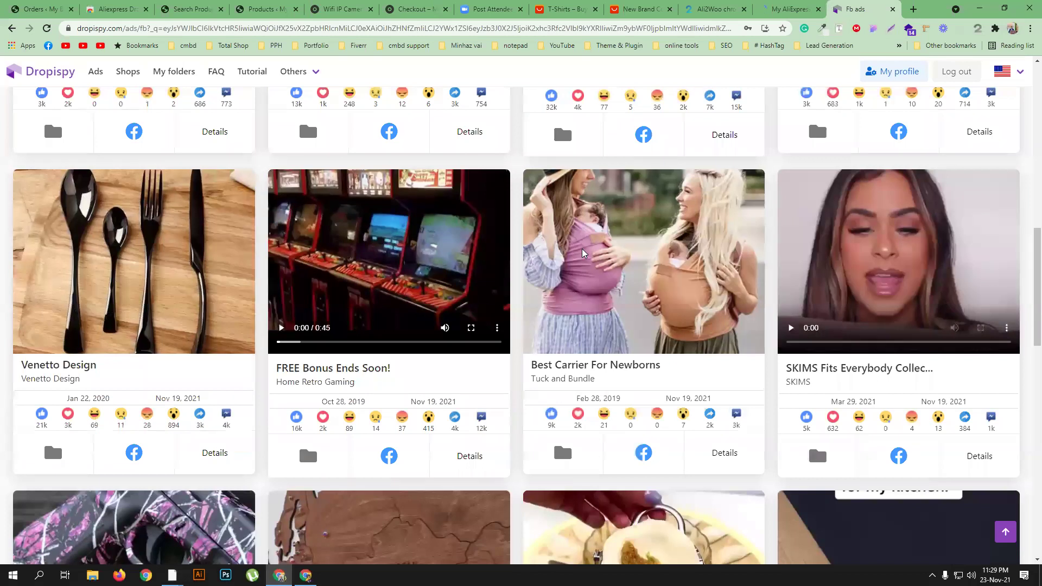
pyautogui.scroll(-2, 633, 298)
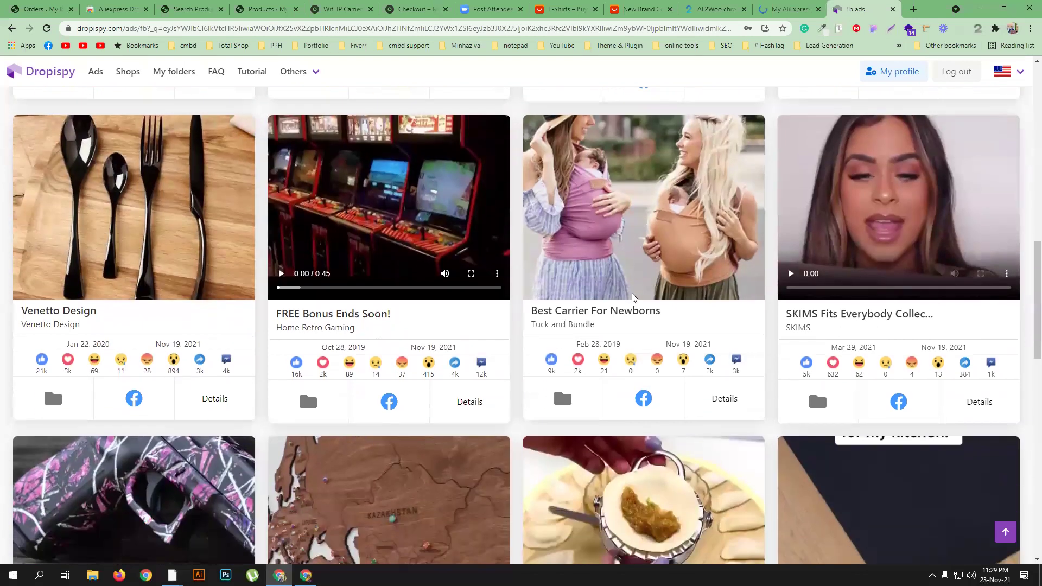
pyautogui.scroll(2, 631, 296)
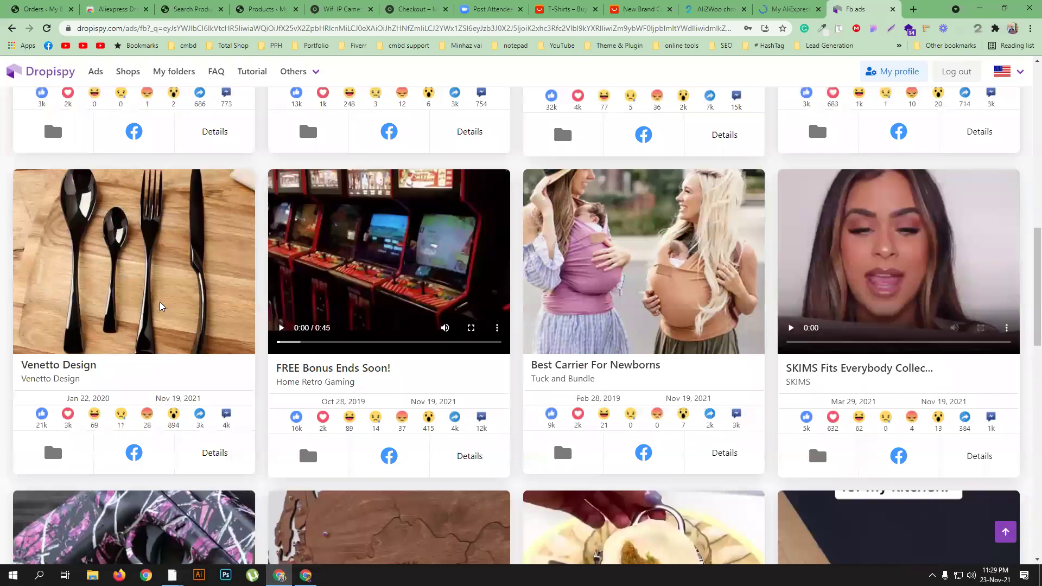
pyautogui.scroll(1, 154, 325)
pyautogui.scroll(-8, 224, 333)
pyautogui.scroll(-4, 236, 338)
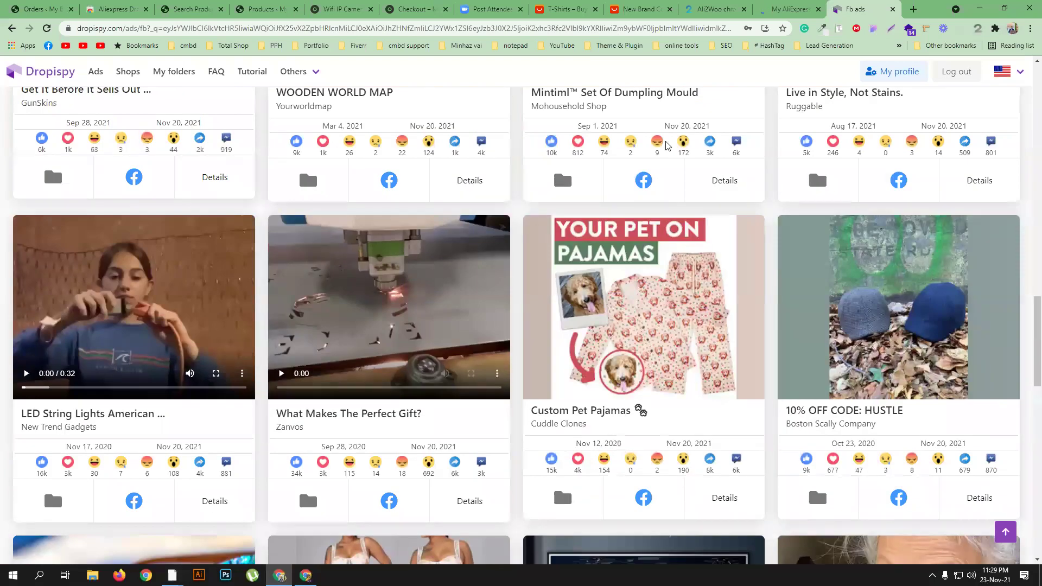
pyautogui.scroll(2, 551, 150)
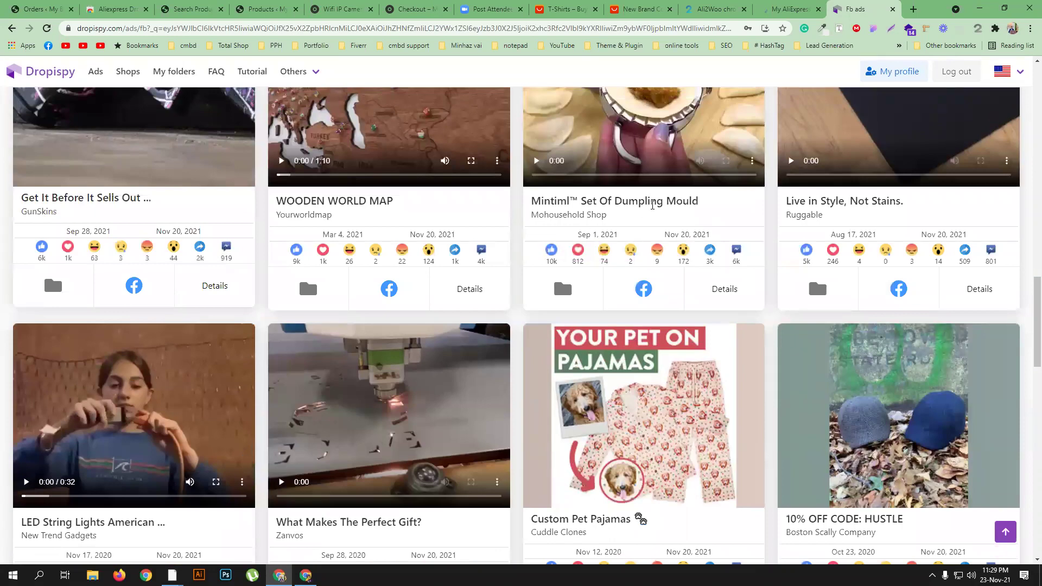
pyautogui.scroll(-9, 416, 330)
pyautogui.scroll(-11, 415, 330)
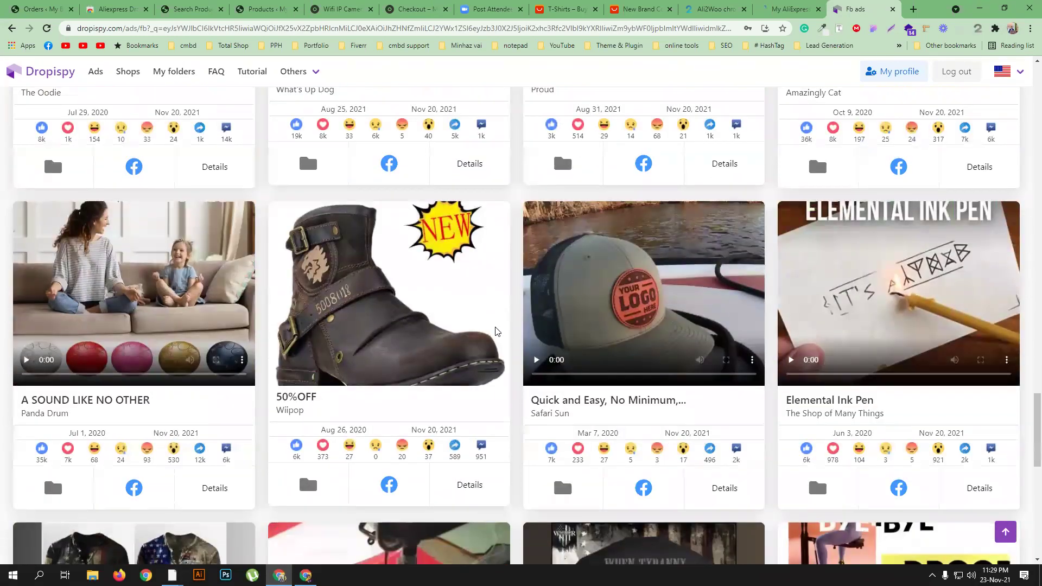
pyautogui.scroll(-3, 497, 331)
pyautogui.scroll(-3, 561, 461)
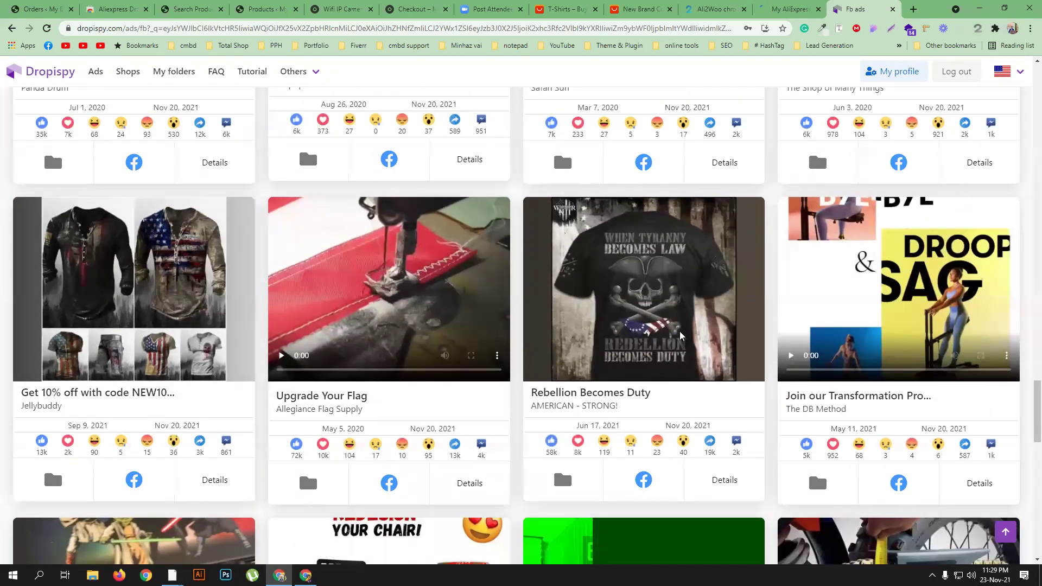
# Open the details of the "Rebellion Becomes Duty" T-shirt ad.
pyautogui.scroll(-3, 667, 341)
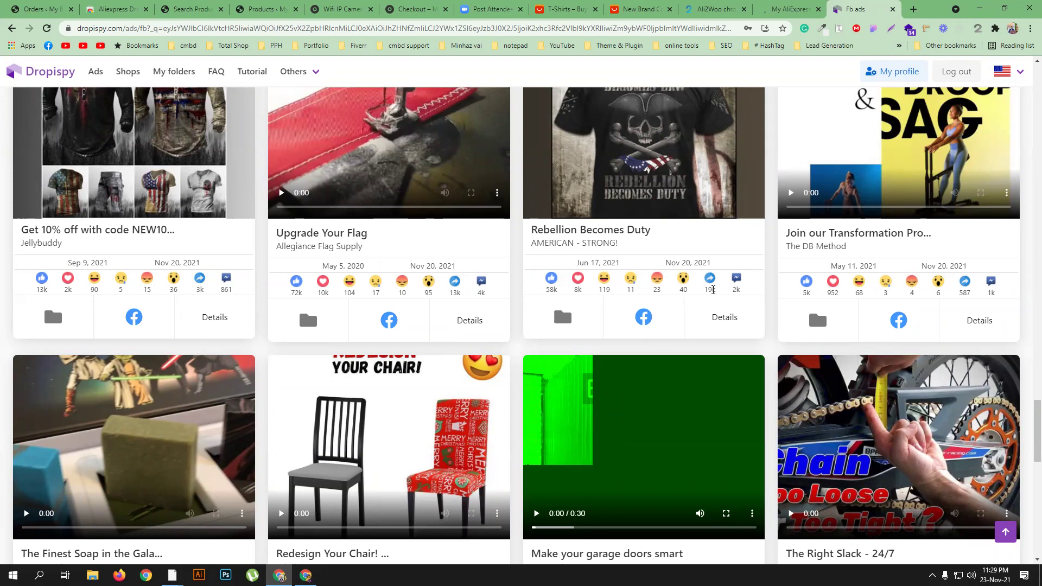
pyautogui.scroll(1, 713, 290)
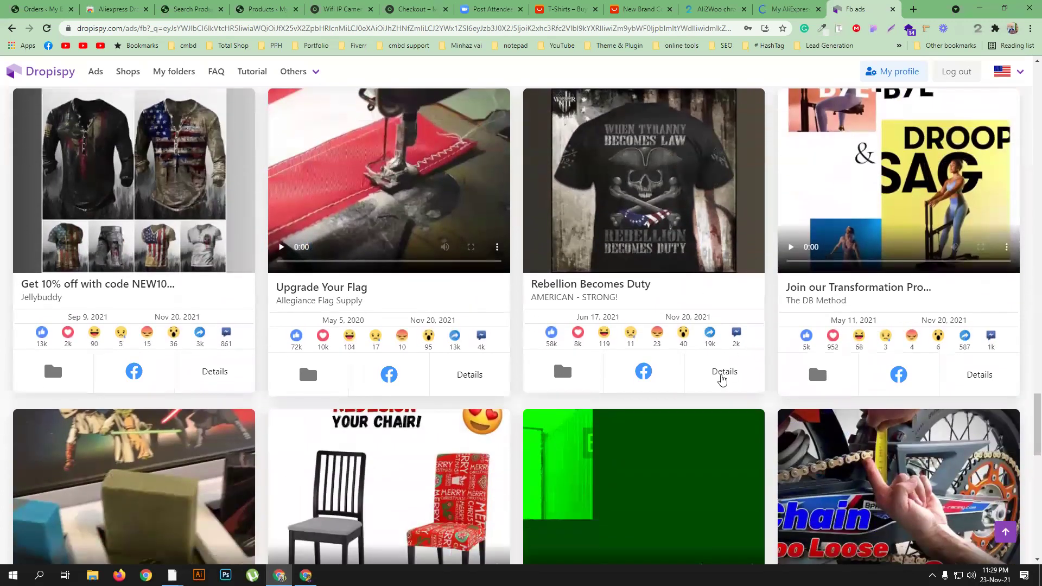
pyautogui.click(723, 374)
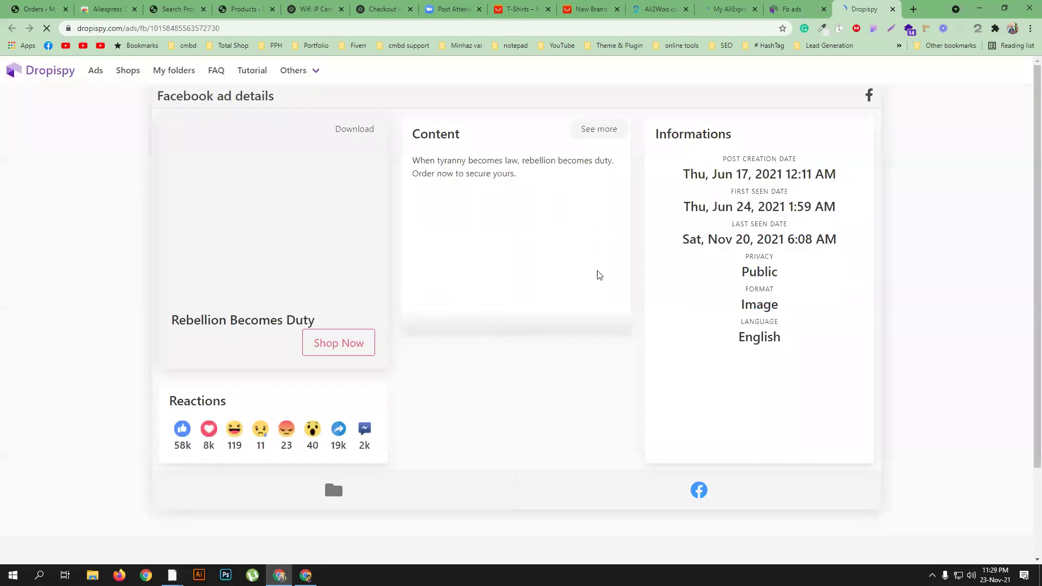
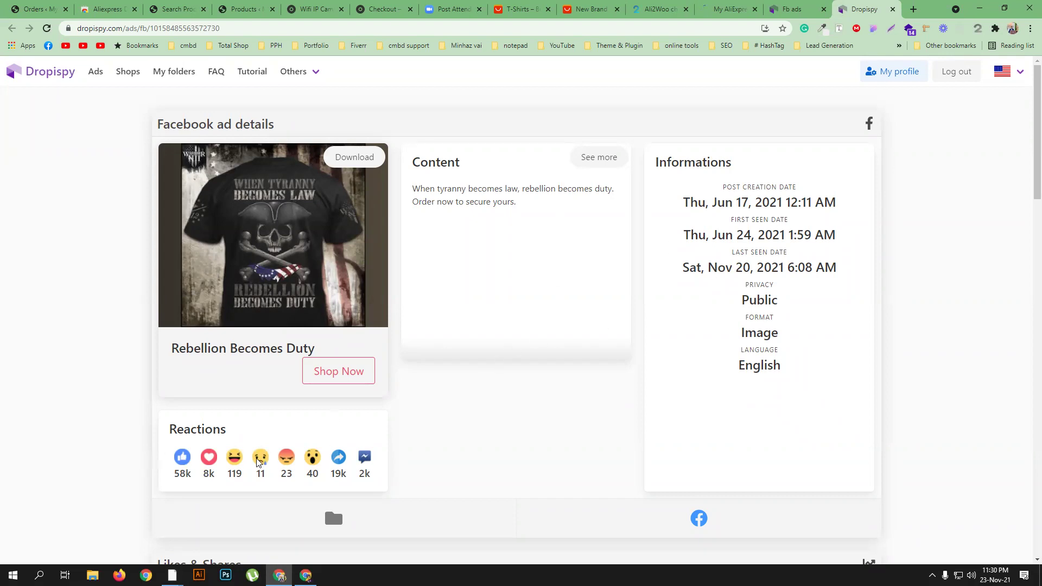
# Examine the ad's Likes & Shares history and its audience breakdown by country, age and sex.
pyautogui.scroll(-4, 537, 424)
pyautogui.moveTo(209, 399)
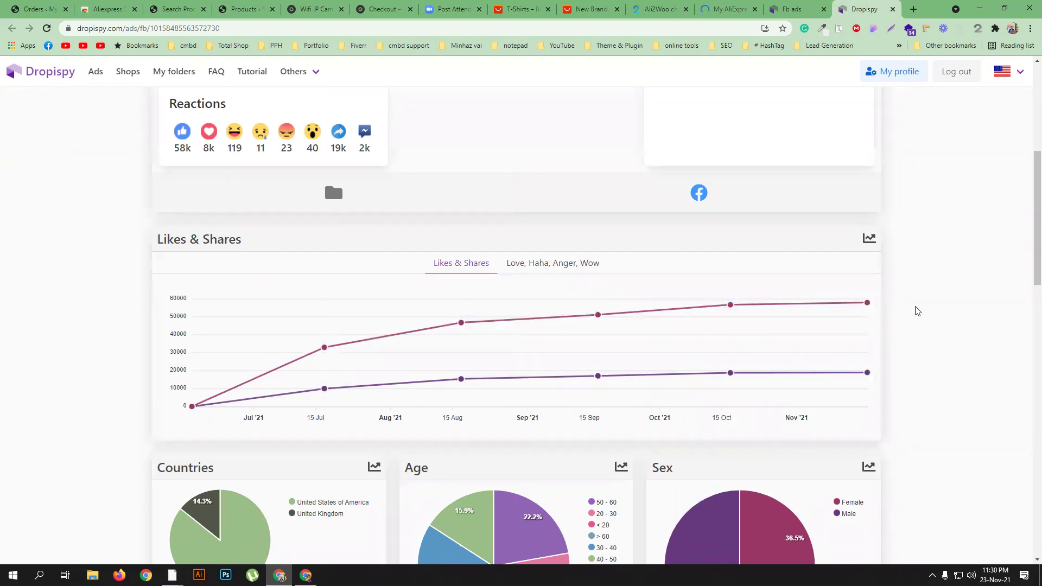
pyautogui.scroll(-4, 865, 304)
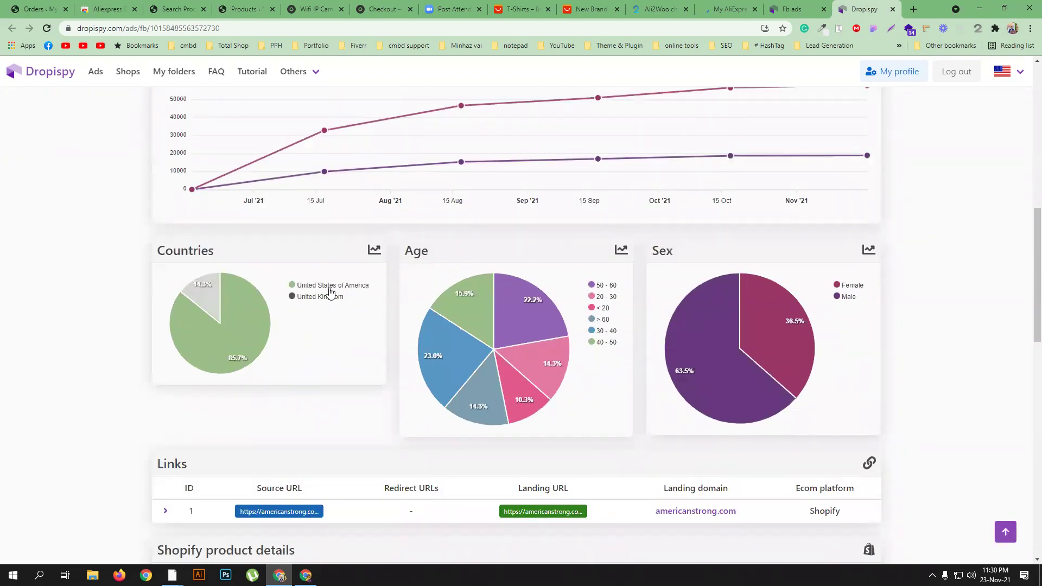
pyautogui.moveTo(240, 341)
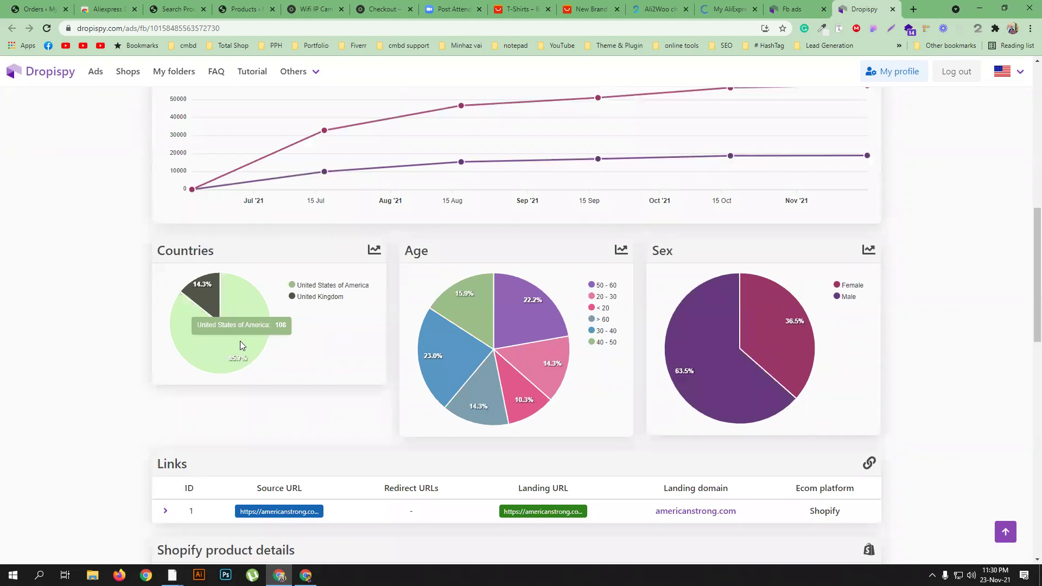
pyautogui.scroll(10, 28, 372)
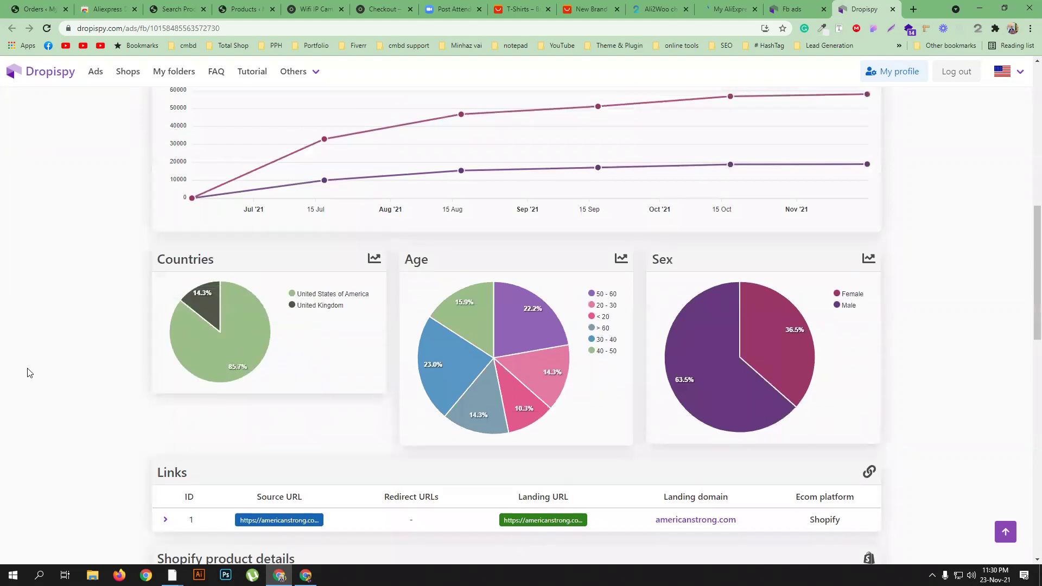
pyautogui.scroll(-8, 39, 380)
pyautogui.scroll(-2, 39, 380)
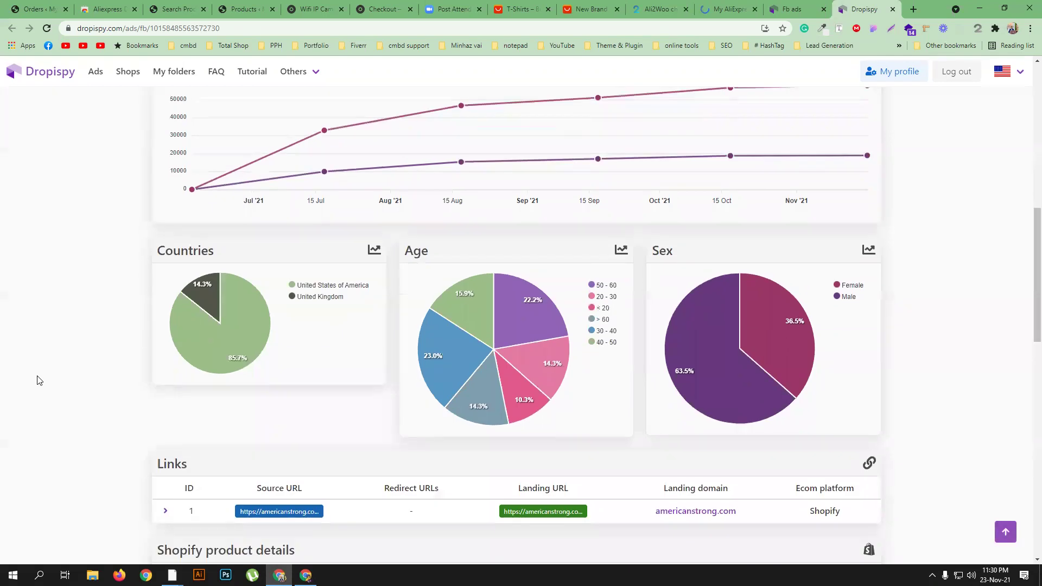
pyautogui.moveTo(192, 349)
pyautogui.moveTo(213, 283)
pyautogui.moveTo(526, 318)
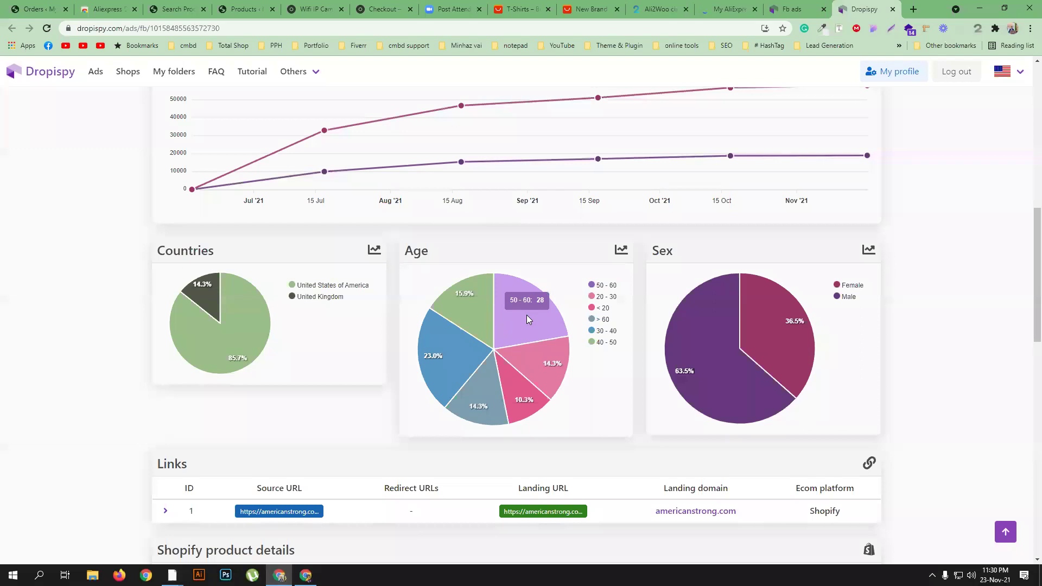
pyautogui.moveTo(443, 363)
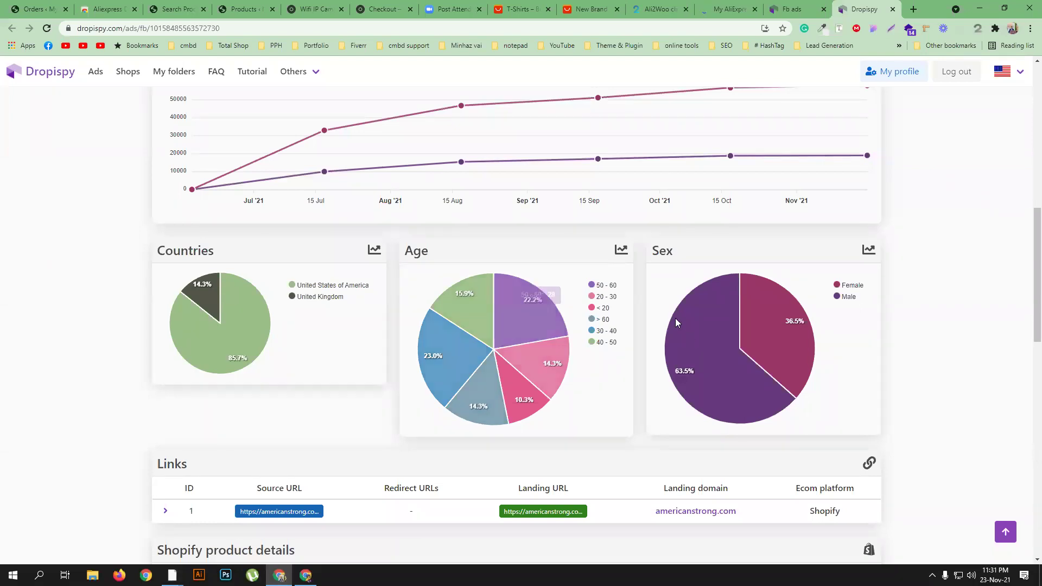
pyautogui.moveTo(703, 343)
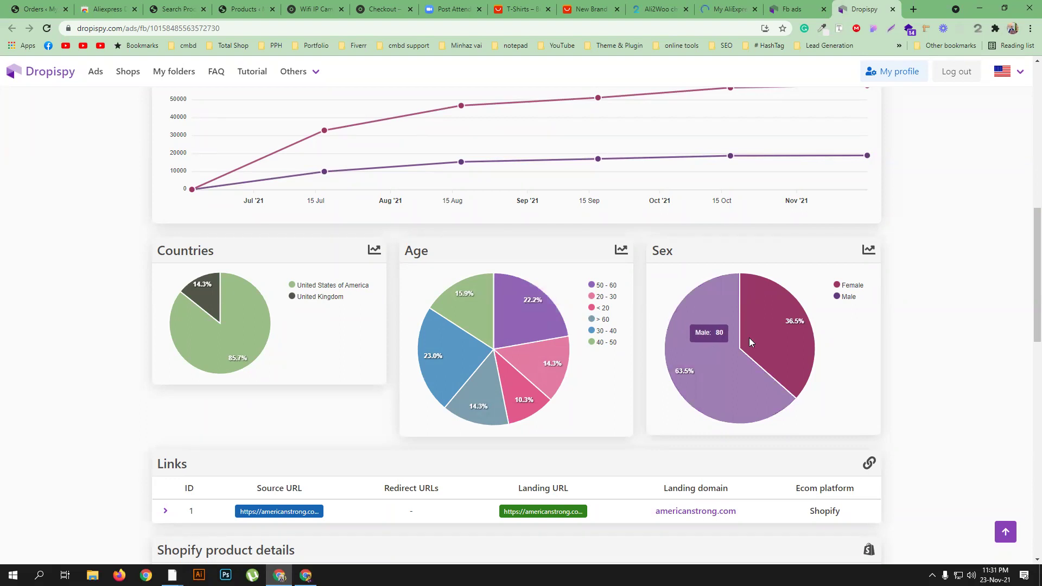
pyautogui.moveTo(789, 330)
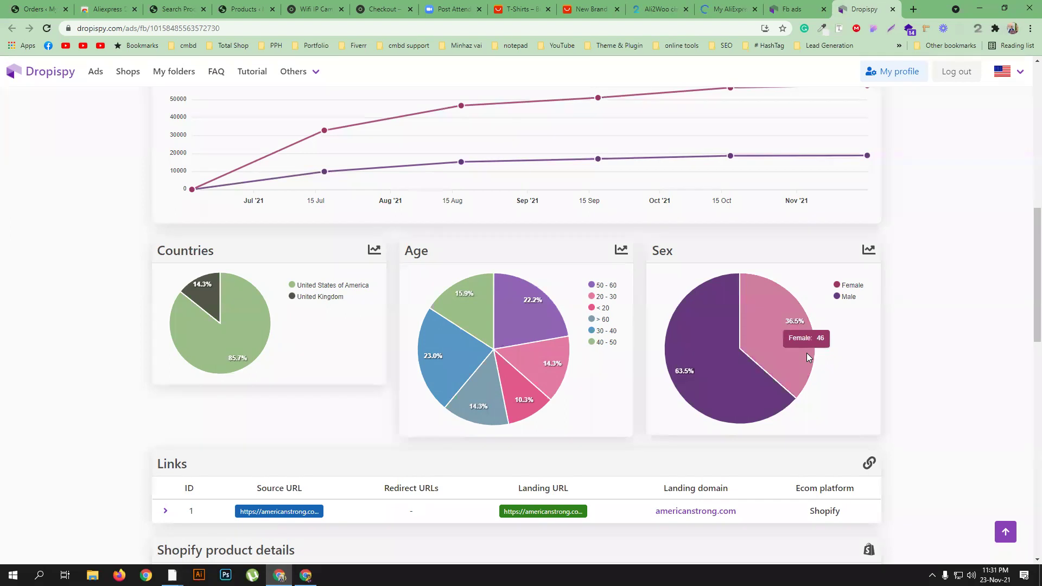
# Open the ad's source URL and copy the product title from the americanstrong.com product page.
pyautogui.scroll(-3, 181, 421)
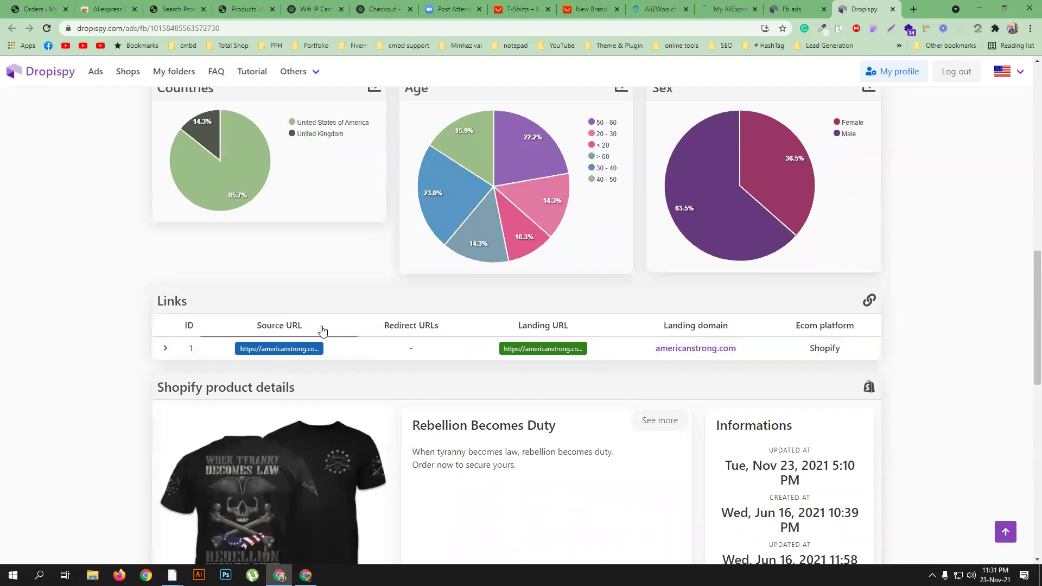
pyautogui.click(302, 350)
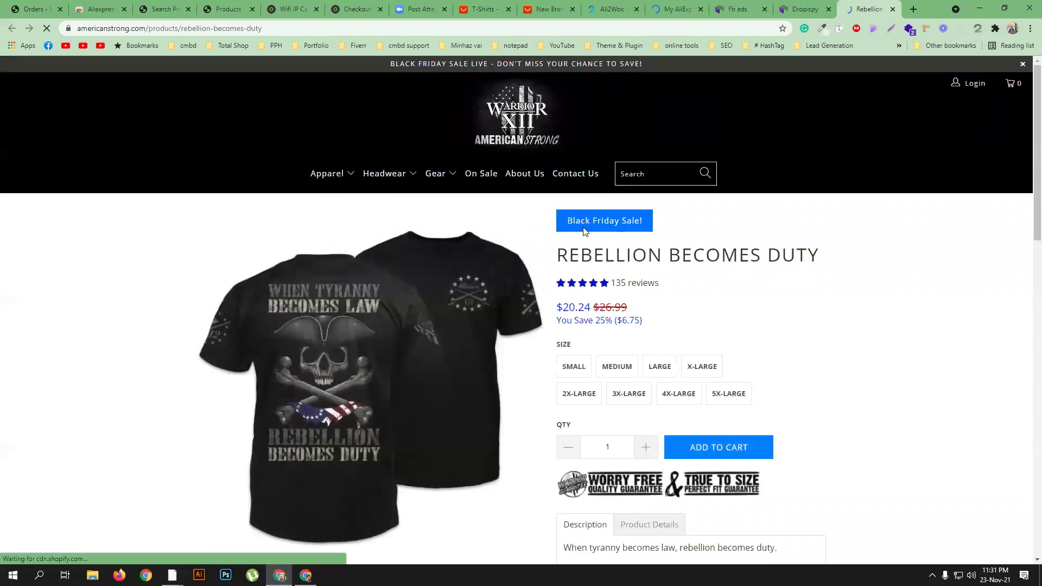
pyautogui.tripleClick(647, 259)
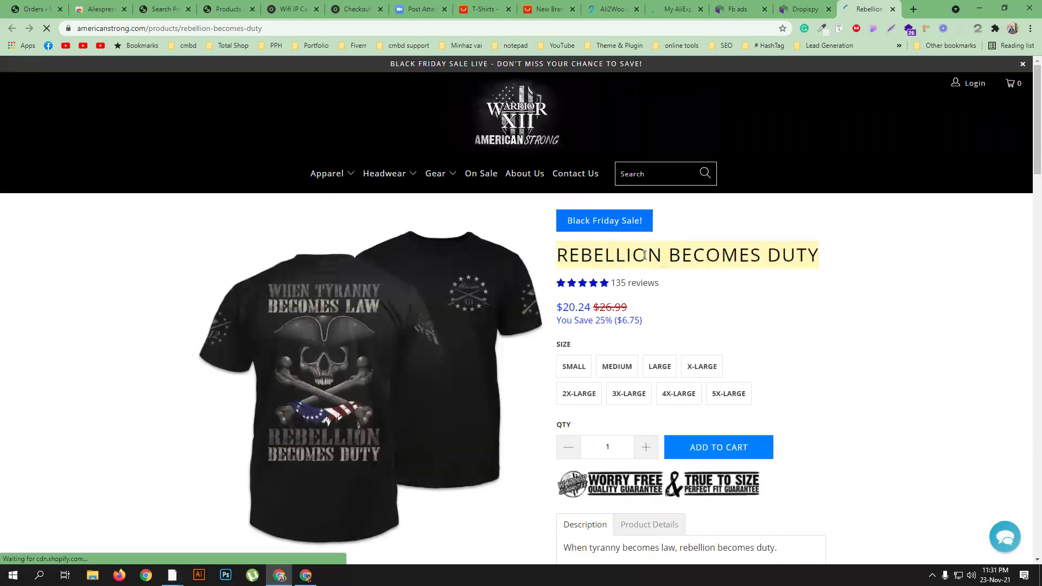
pyautogui.rightClick(652, 264)
pyautogui.click(668, 264)
# Switch to the open AliExpress hoodie product page and search AliExpress for the copied title "REBELLION BECOMES DUTY".
pyautogui.click(547, 9)
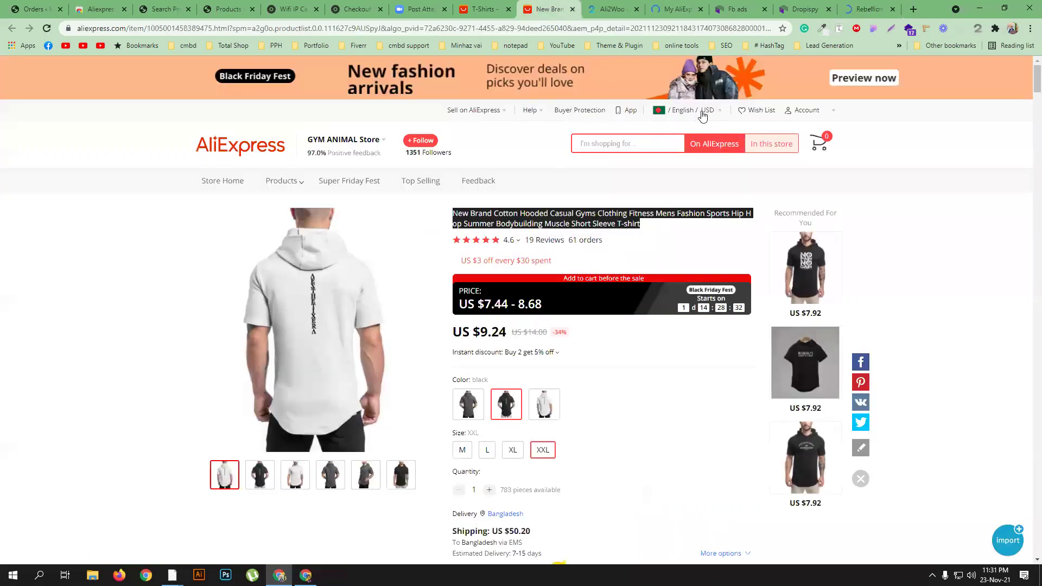
pyautogui.rightClick(628, 143)
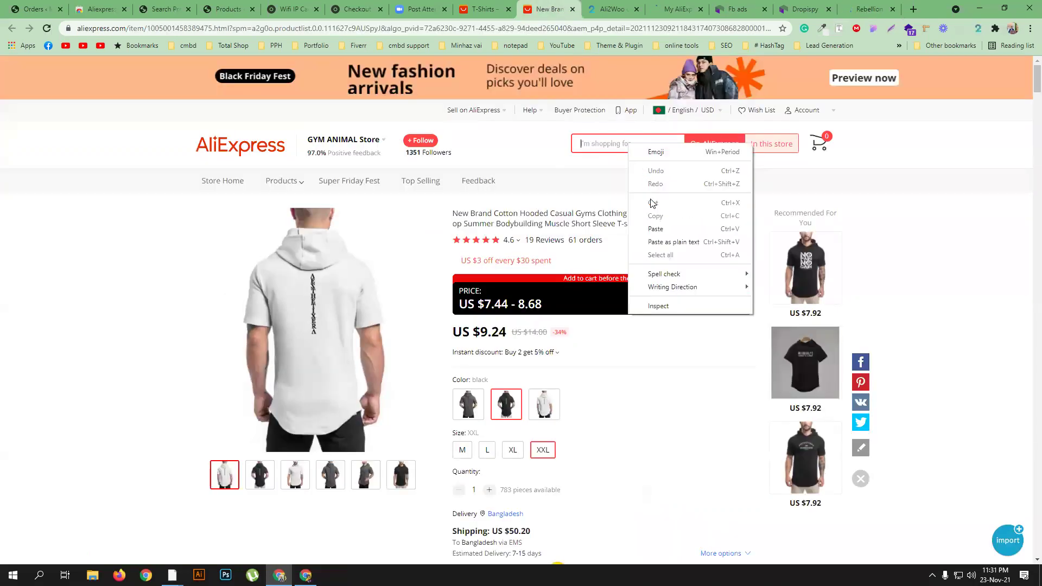
pyautogui.click(657, 226)
pyautogui.press('Return')
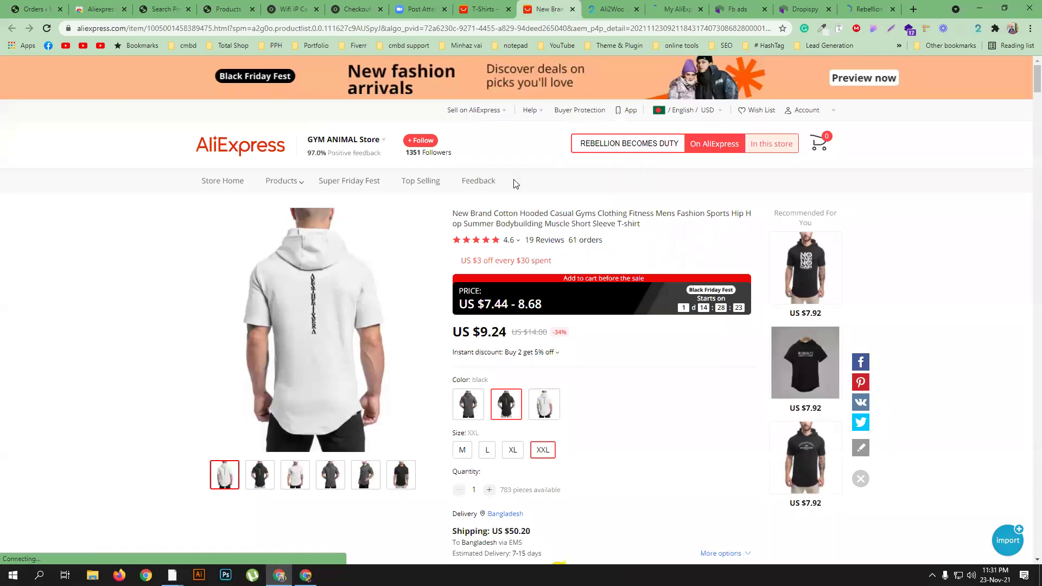
# Search for "REBELLION BECOMES DUTY" from the AliExpress T-Shirts category page as well.
pyautogui.click(488, 9)
pyautogui.rightClick(399, 84)
pyautogui.click(425, 168)
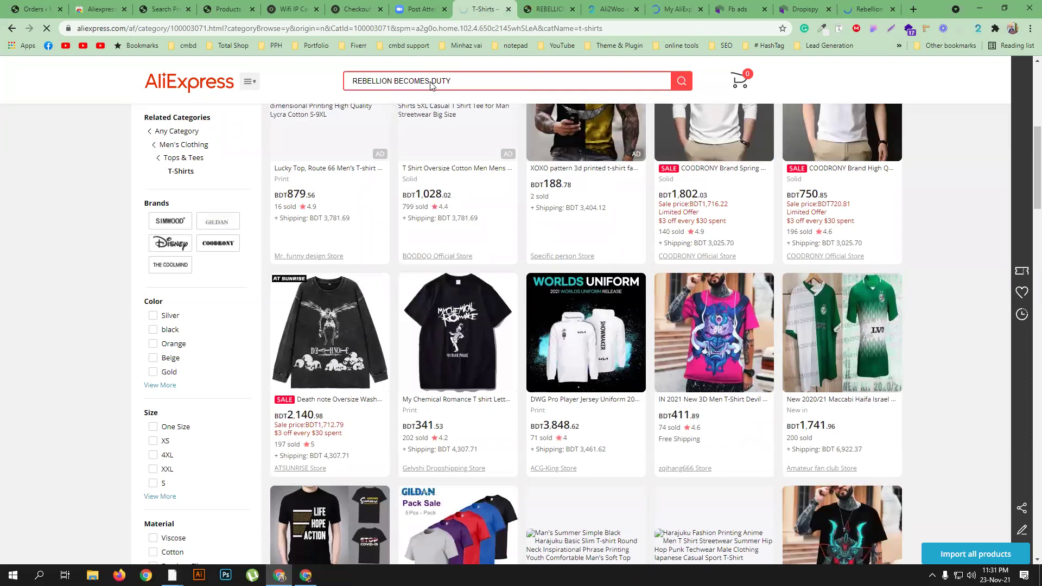
pyautogui.press('Return')
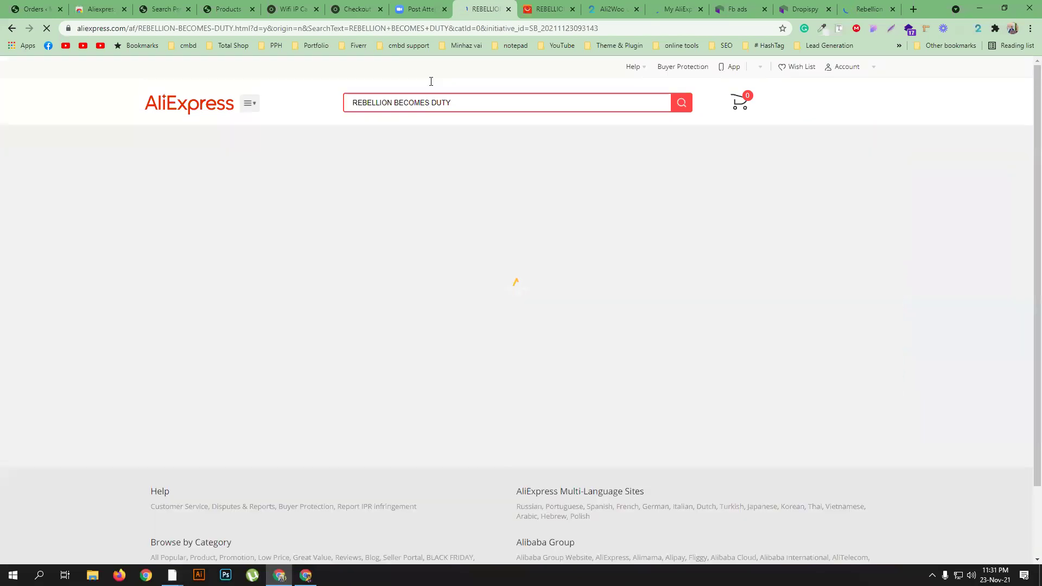
# Check the AliExpress search page against the original shop's T-shirt page, ending on the shop page.
pyautogui.click(873, 8)
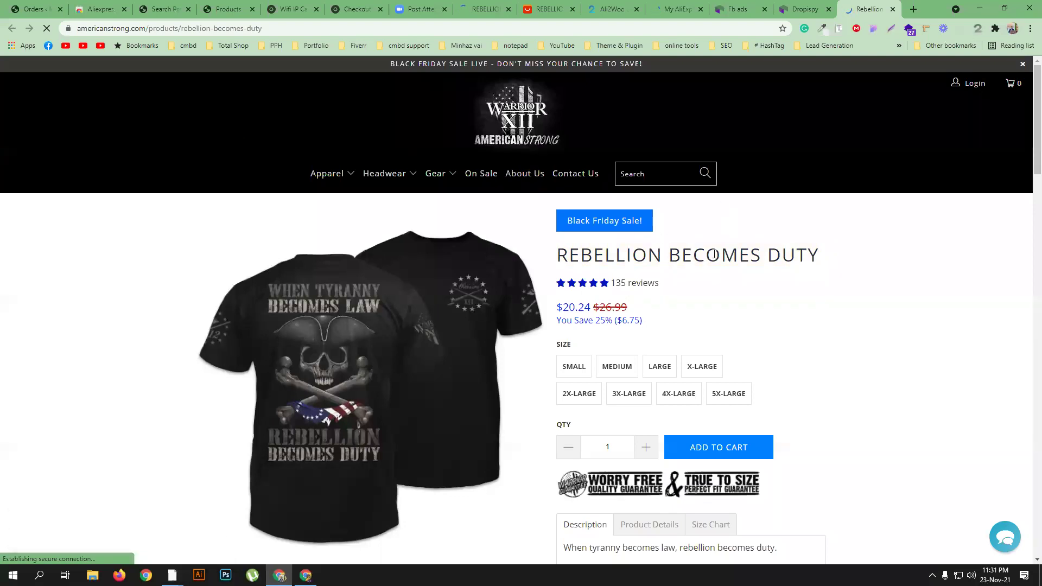
pyautogui.click(485, 9)
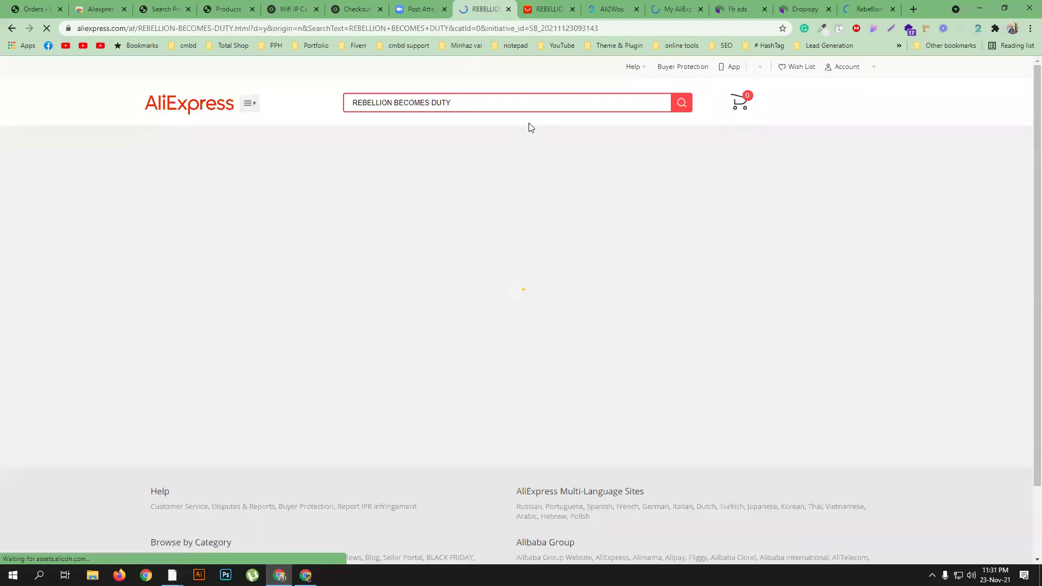
pyautogui.click(868, 8)
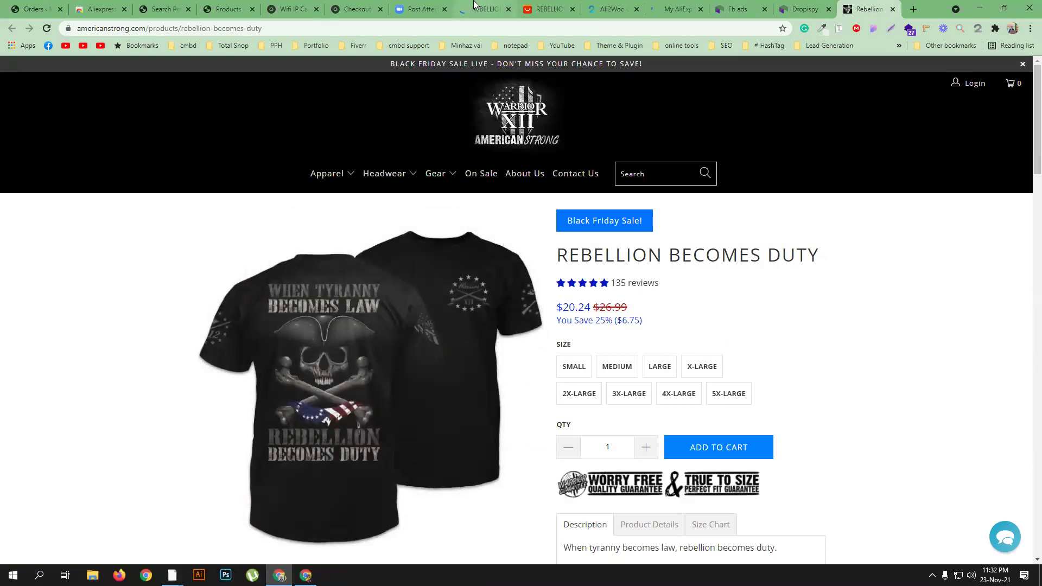
# Return to the Dropispy ad page and examine the Shopify product details and other Facebook ads from americanstrong.com.
pyautogui.click(485, 9)
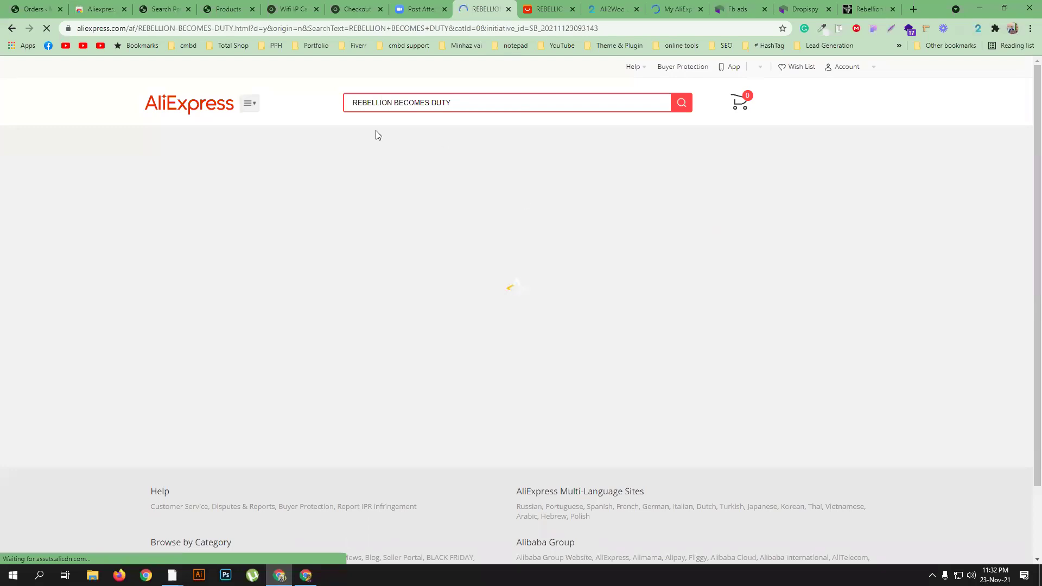
pyautogui.click(798, 9)
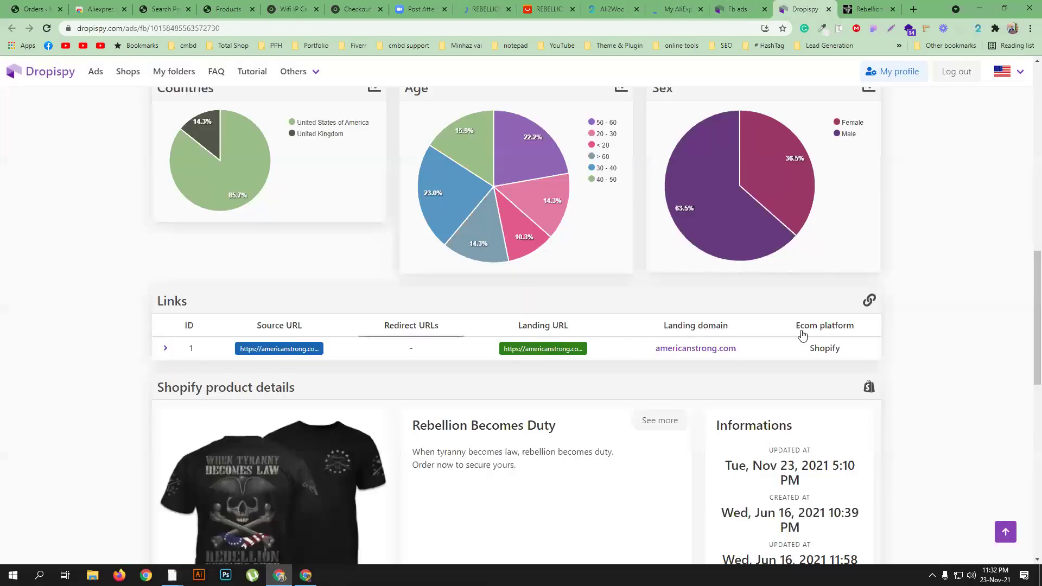
pyautogui.scroll(-5, 989, 274)
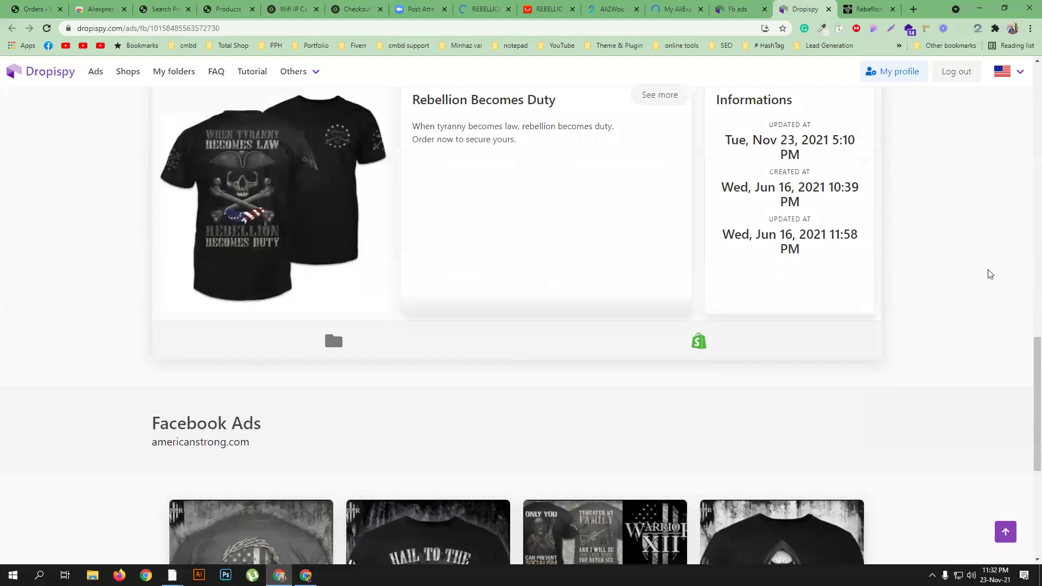
pyautogui.scroll(-4, 986, 274)
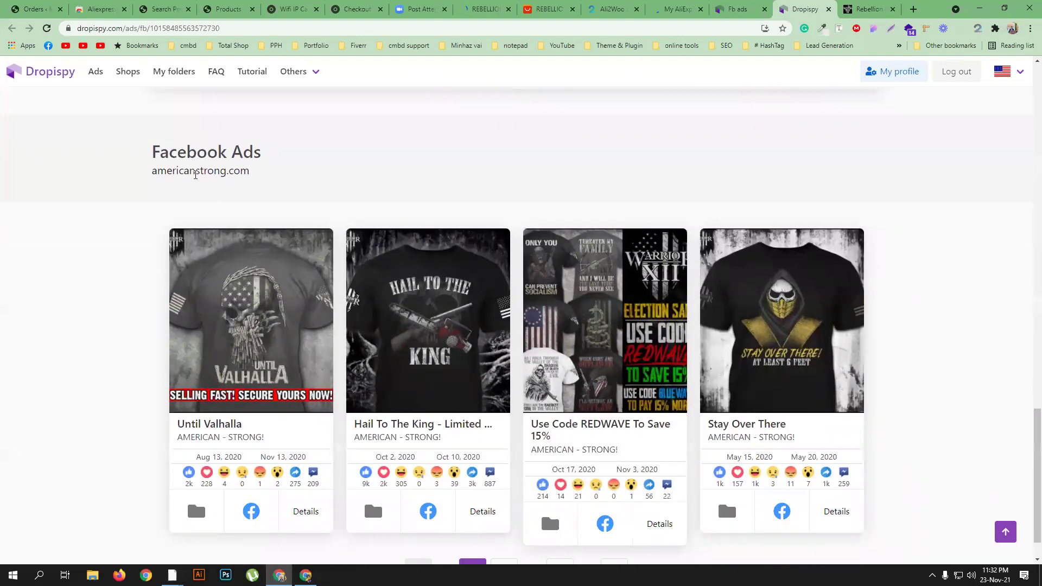
pyautogui.scroll(-1, 125, 306)
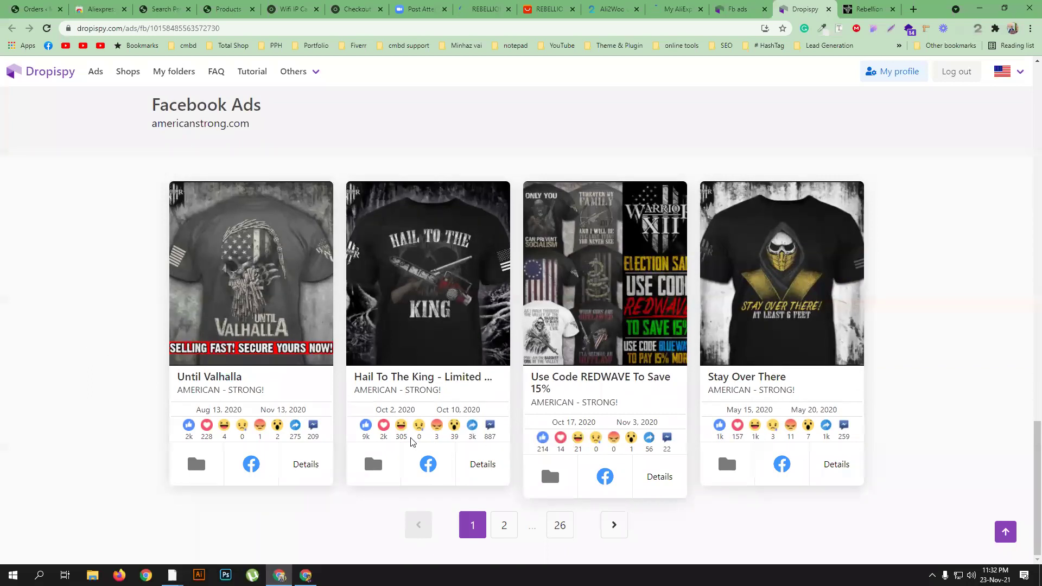
# Open the Rebellion Becomes Duty ad's original Facebook post from its Dropispy page.
pyautogui.scroll(8, 561, 438)
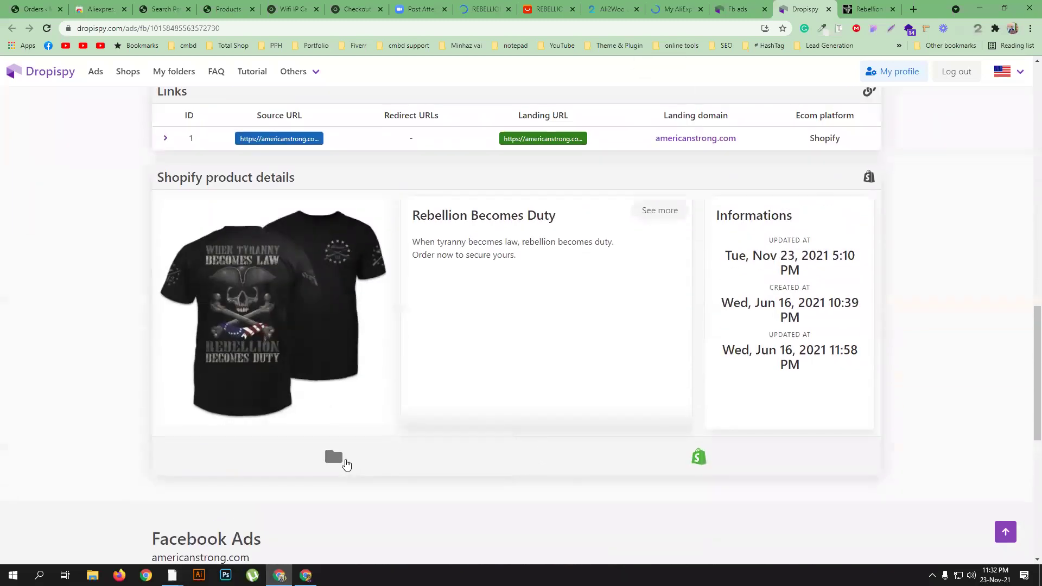
pyautogui.scroll(13, 335, 462)
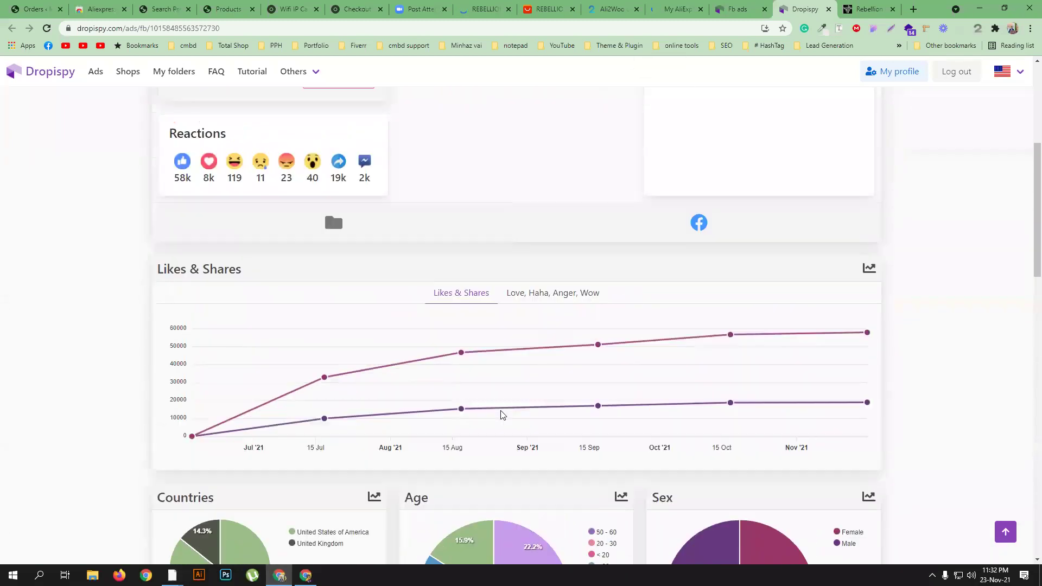
pyautogui.click(694, 321)
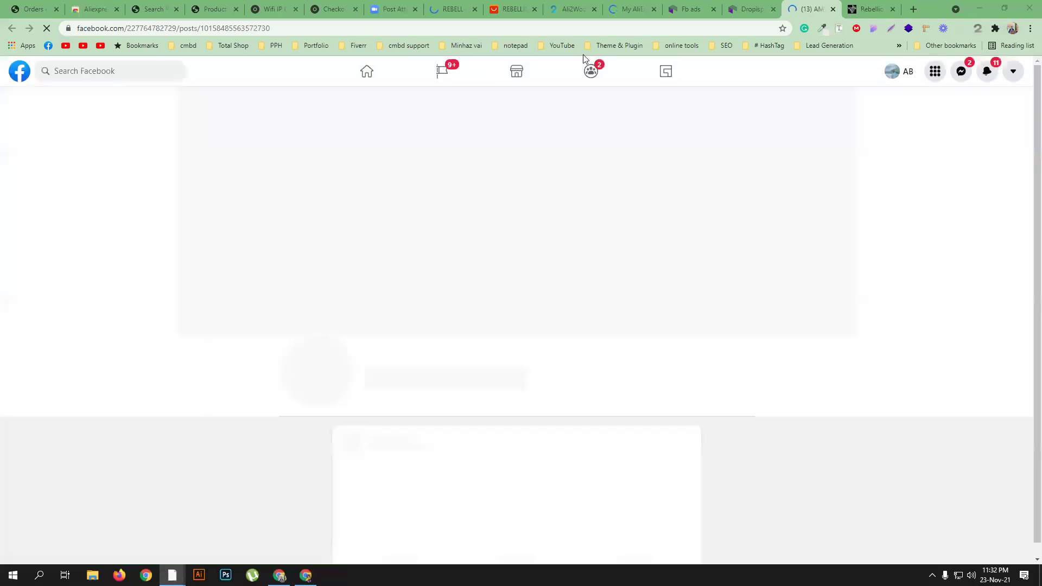
# Compare the AliExpress results for "REBELLION BECOMES DUTY" with the T-shirt on the americanstrong.com product page, checking designs and prices.
pyautogui.click(531, 5)
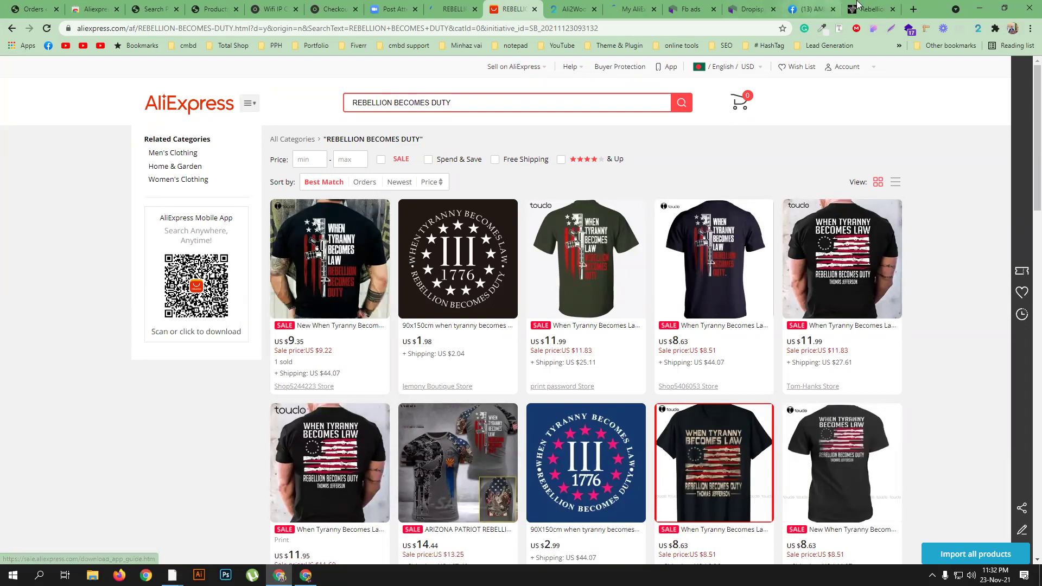
pyautogui.click(867, 6)
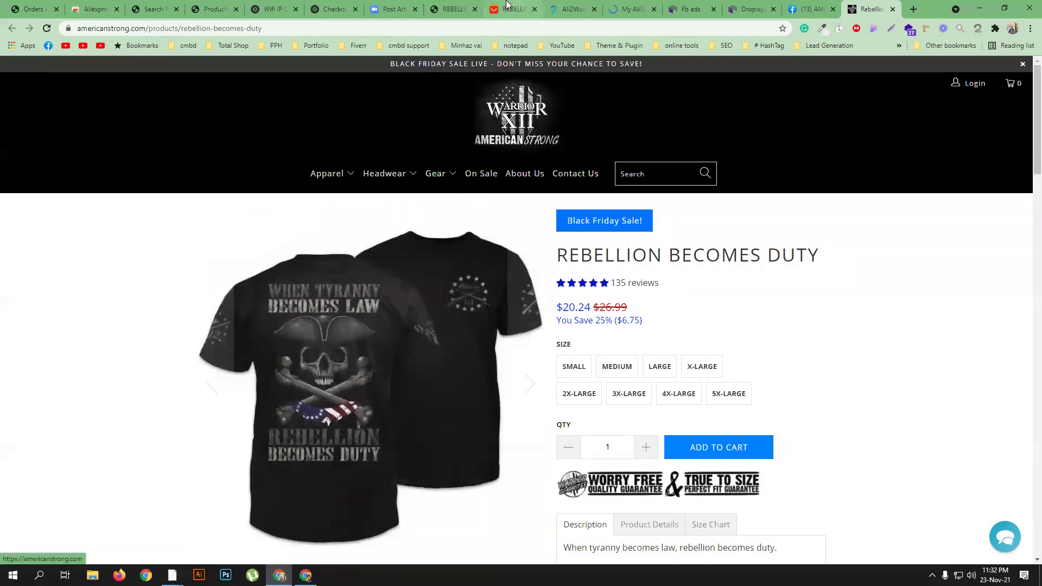
pyautogui.hotkey('ctrl', '8')
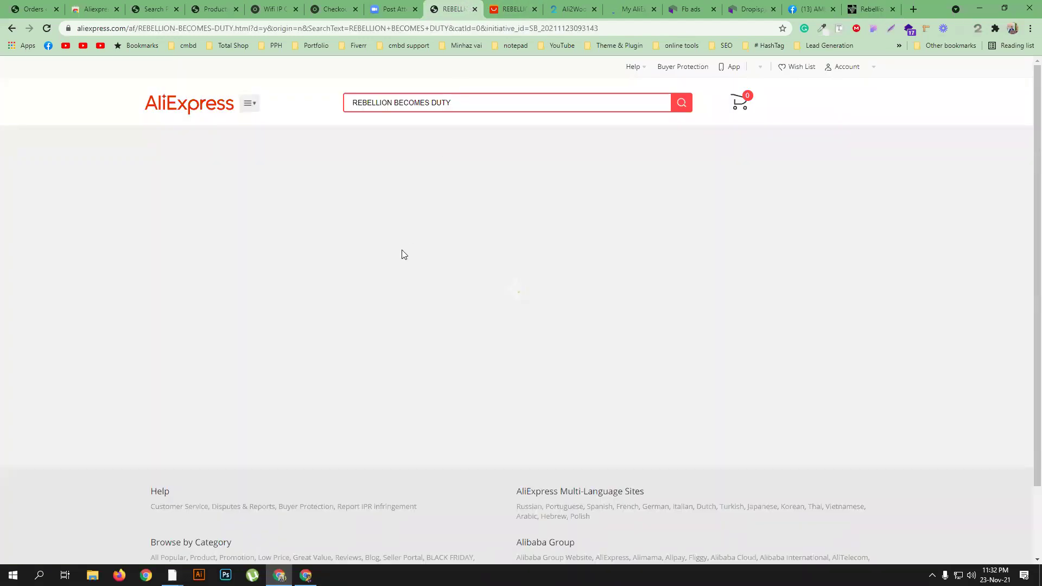
pyautogui.click(513, 5)
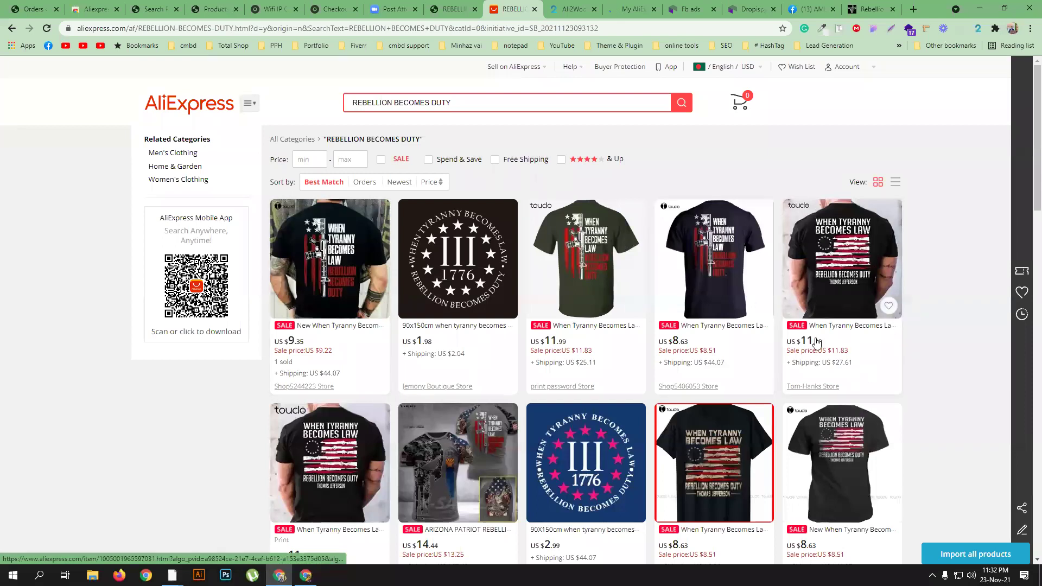
pyautogui.scroll(-4, 914, 364)
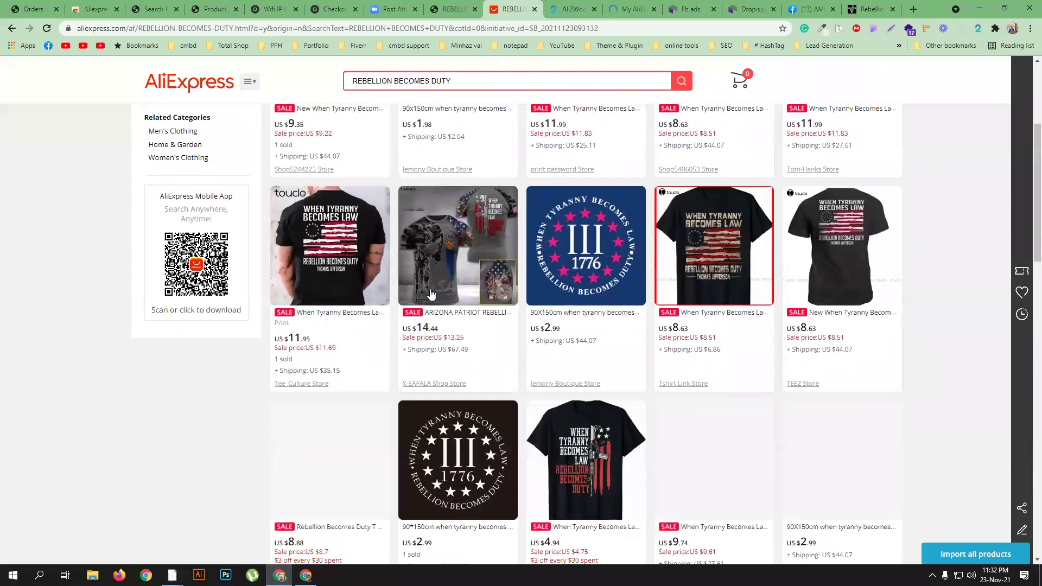
pyautogui.scroll(-1, 364, 266)
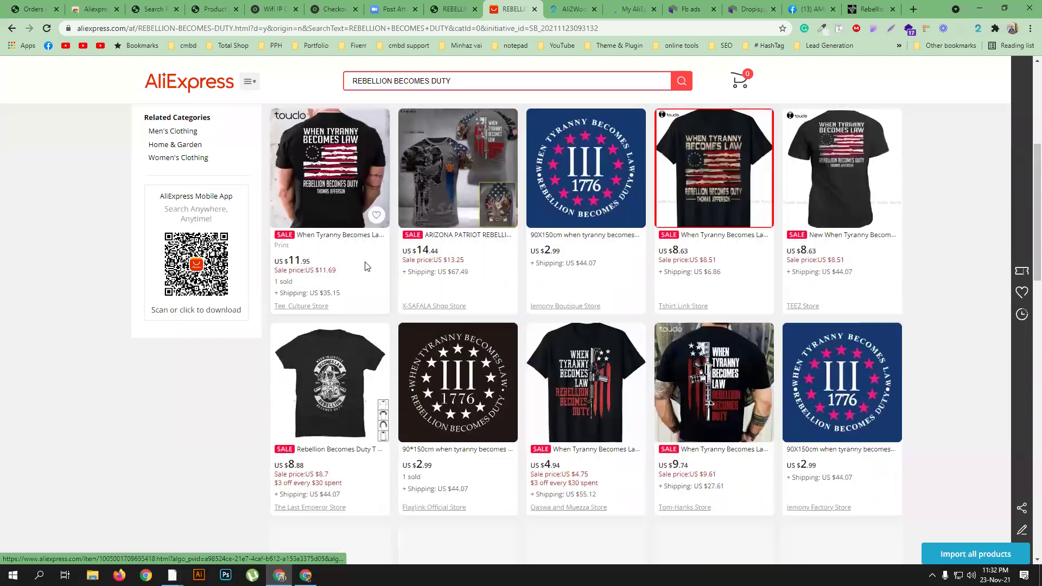
pyautogui.scroll(-2, 365, 266)
pyautogui.scroll(-4, 591, 267)
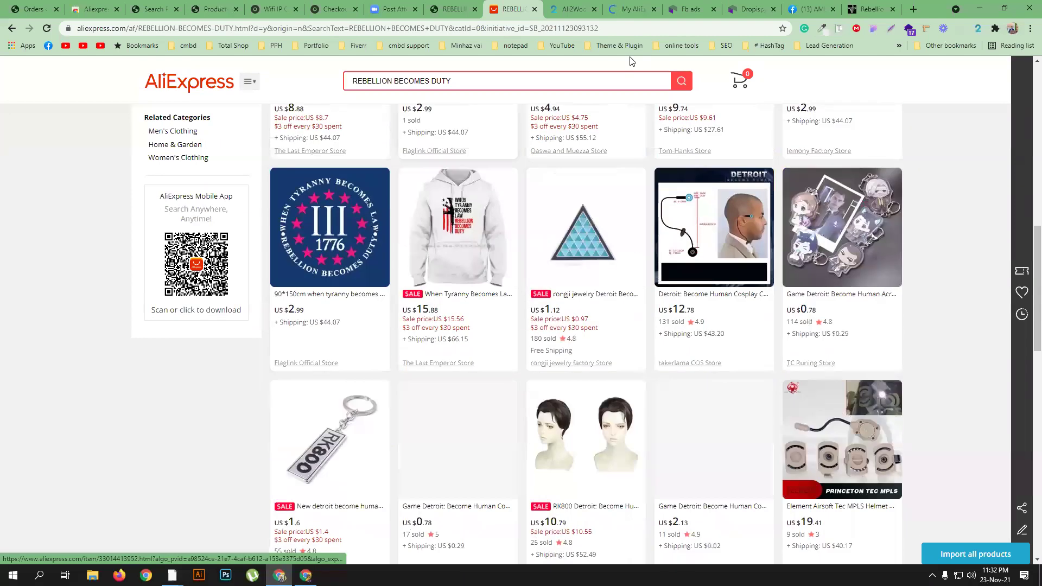
pyautogui.click(867, 5)
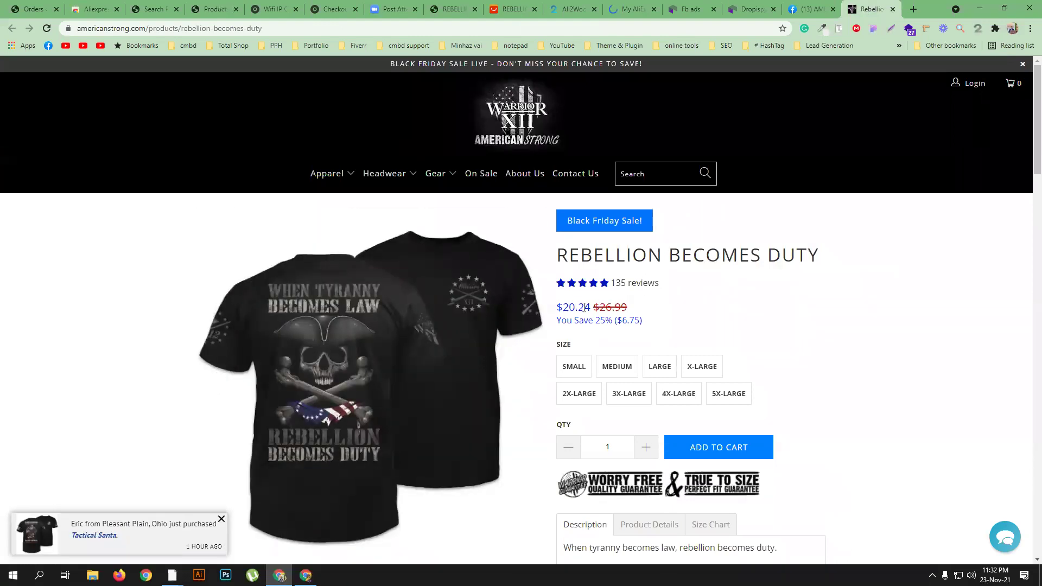
# Switch to the AMERICAN - STRONG! Facebook post and examine the page header, ad image and engagement.
pyautogui.click(812, 5)
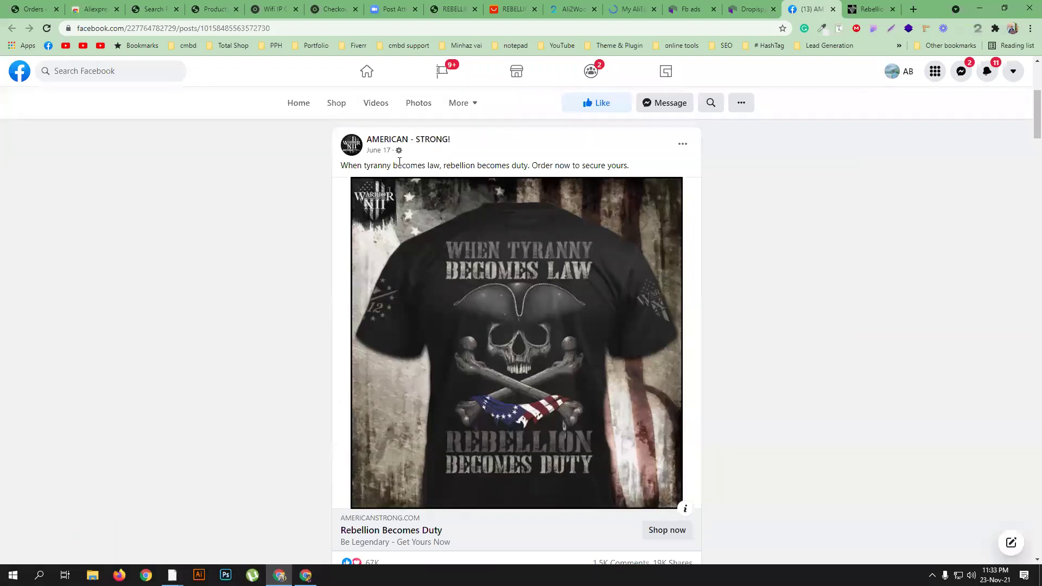
pyautogui.scroll(5, 425, 146)
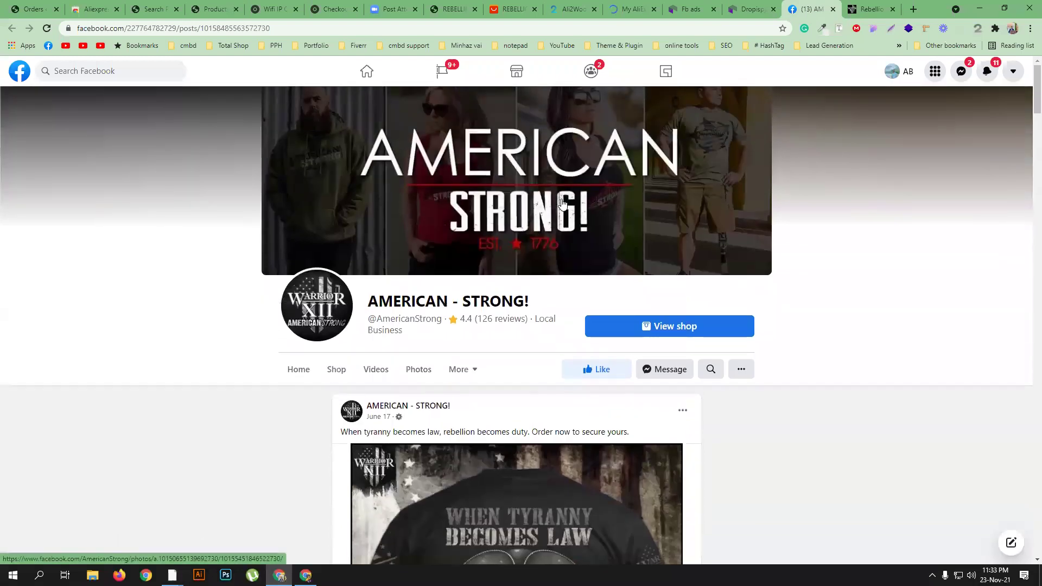
pyautogui.scroll(-2, 563, 203)
pyautogui.scroll(-3, 516, 228)
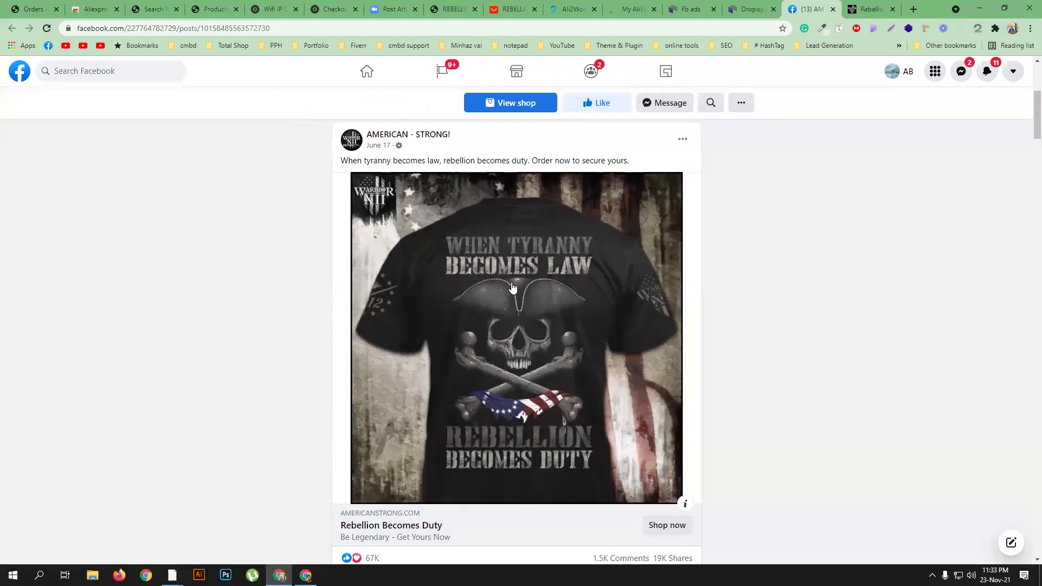
pyautogui.scroll(-3, 531, 249)
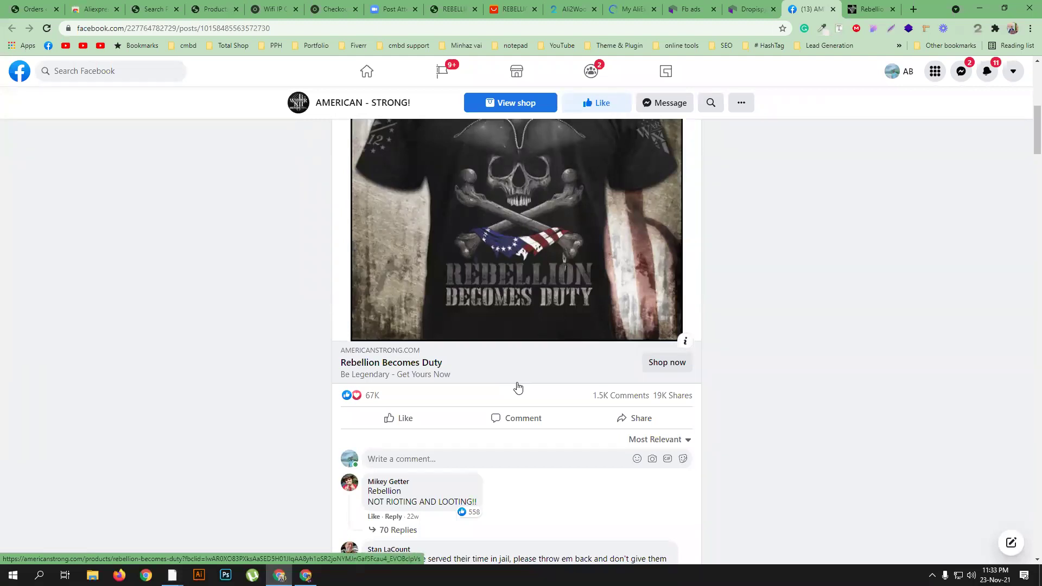
# Sort the Facebook post's comments by Newest and load more of them.
pyautogui.click(663, 439)
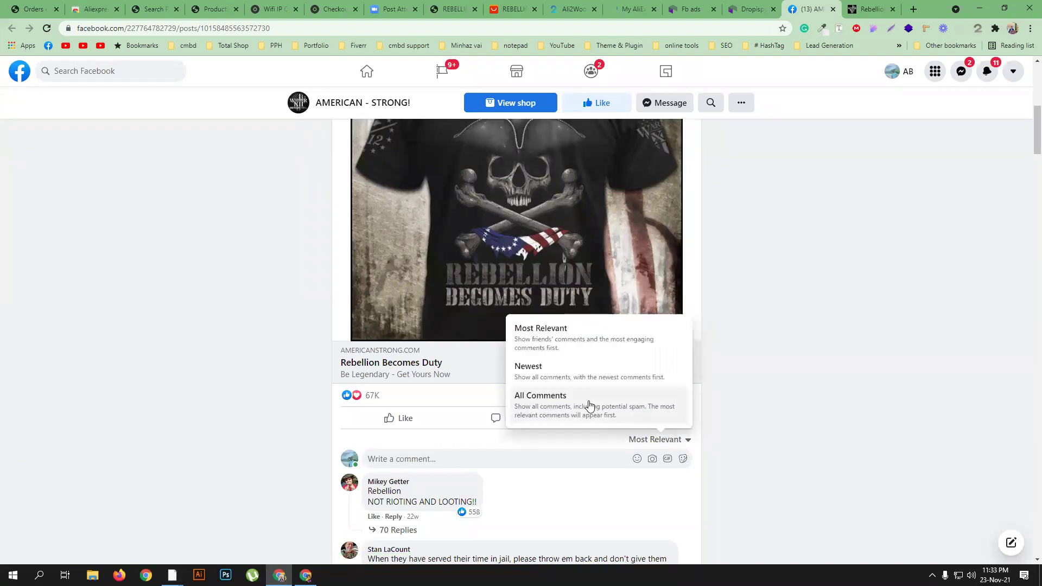
pyautogui.click(565, 374)
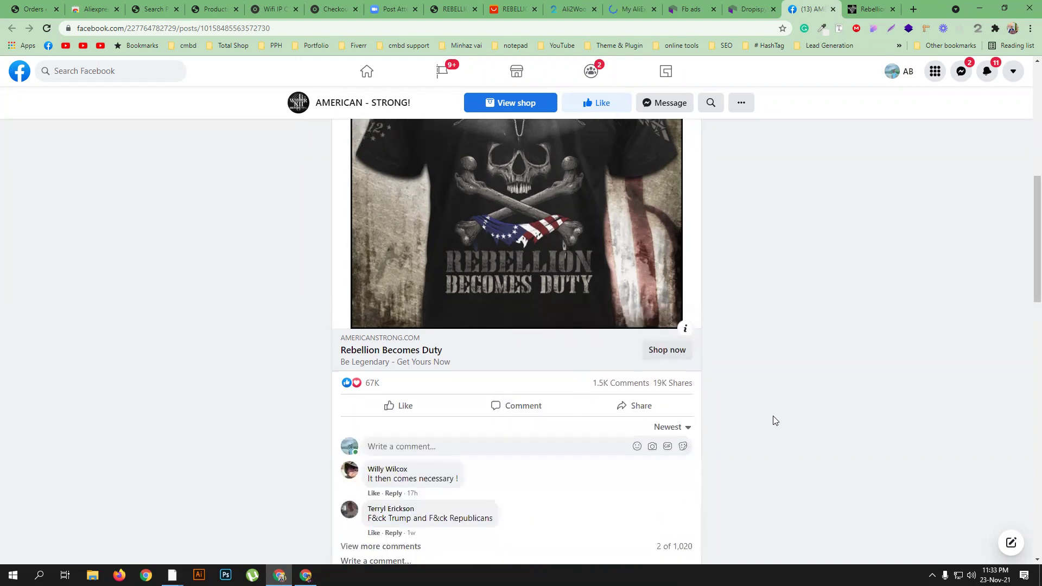
pyautogui.scroll(-3, 774, 420)
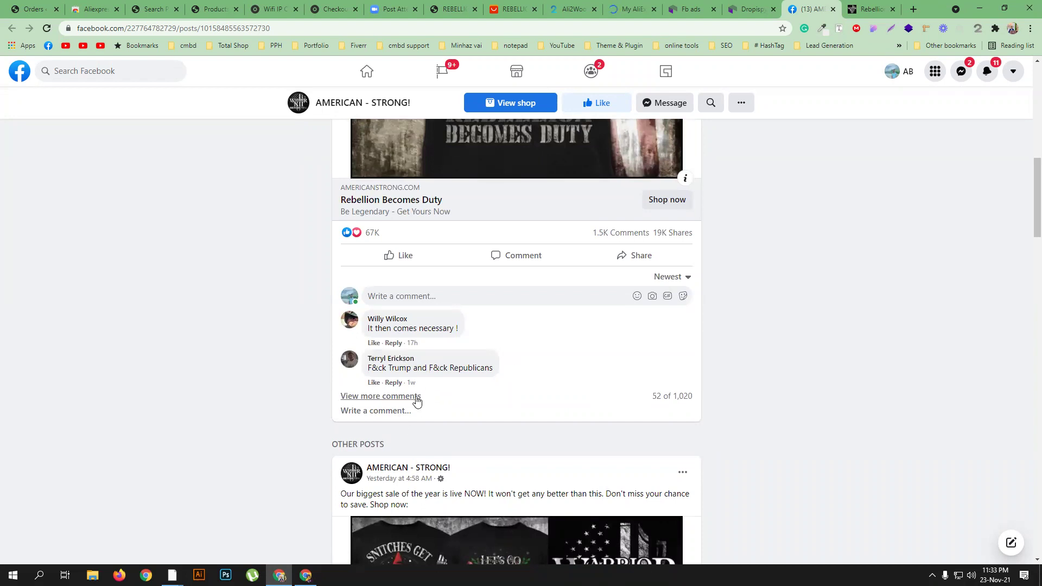
pyautogui.click(483, 391)
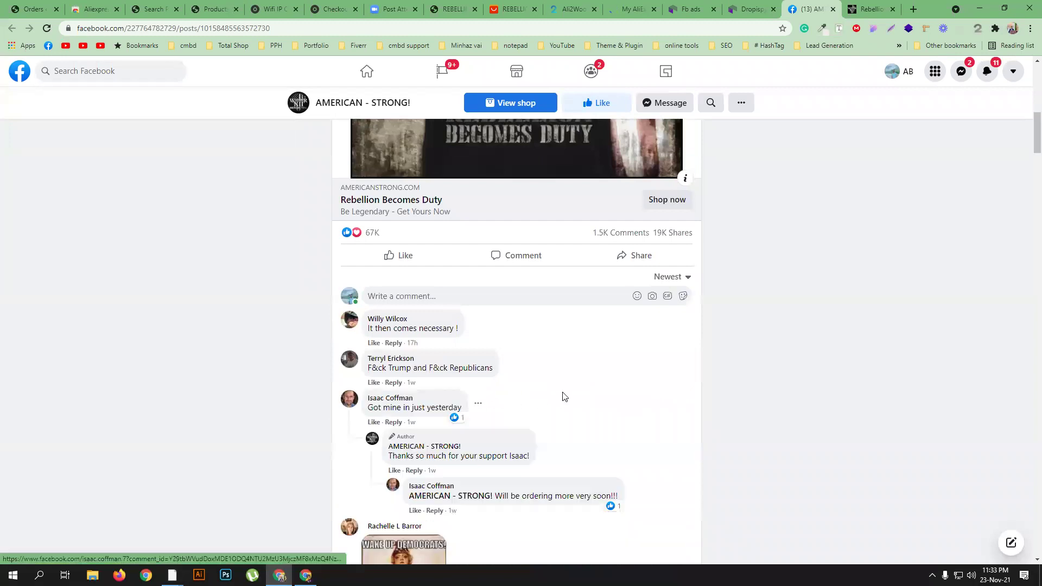
# Read through the loaded Facebook comments for customer feedback and buying interest in the shirt.
pyautogui.scroll(-1, 617, 387)
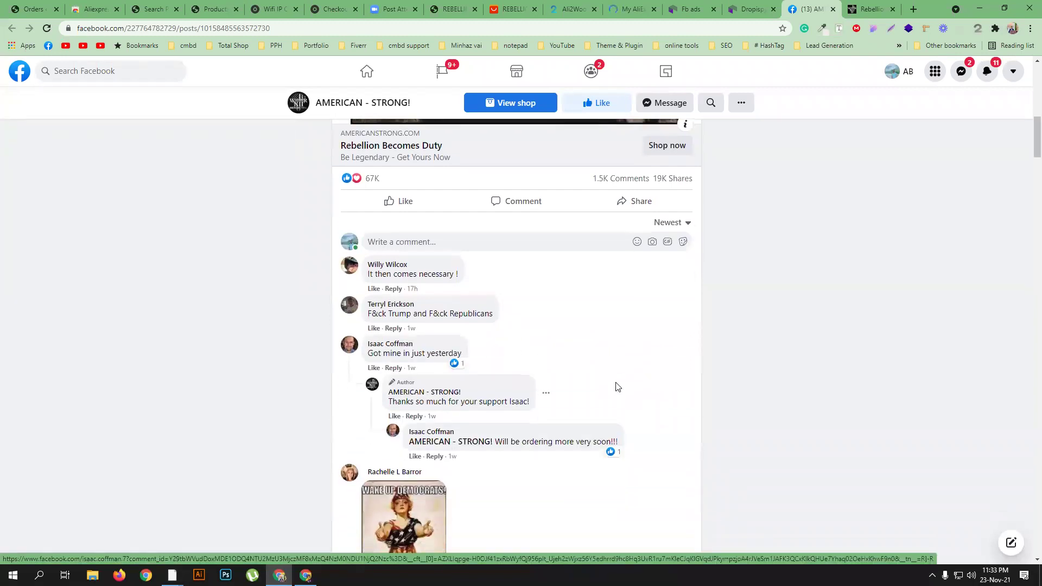
pyautogui.scroll(-6, 616, 387)
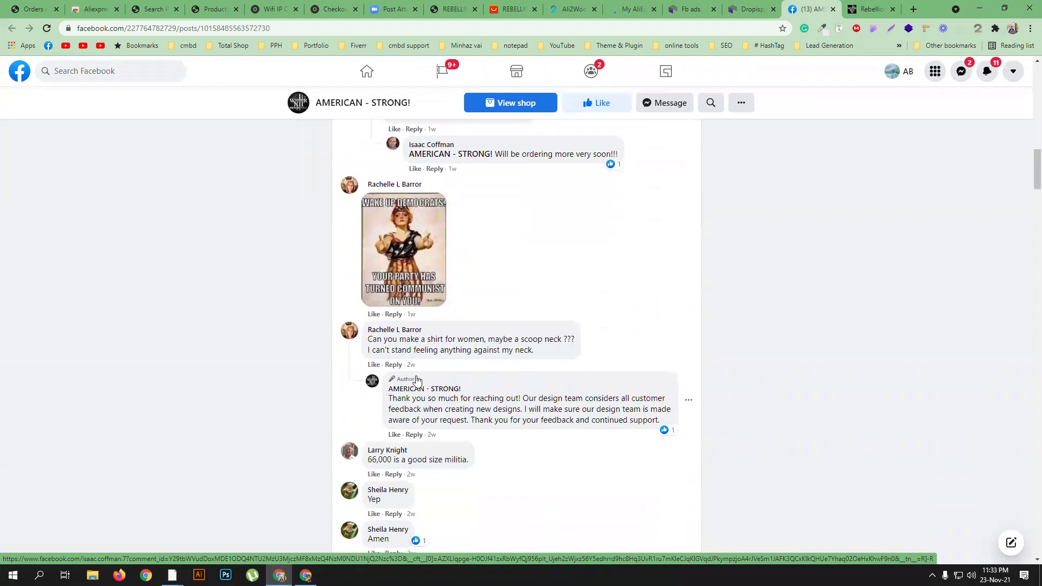
pyautogui.scroll(-2, 563, 394)
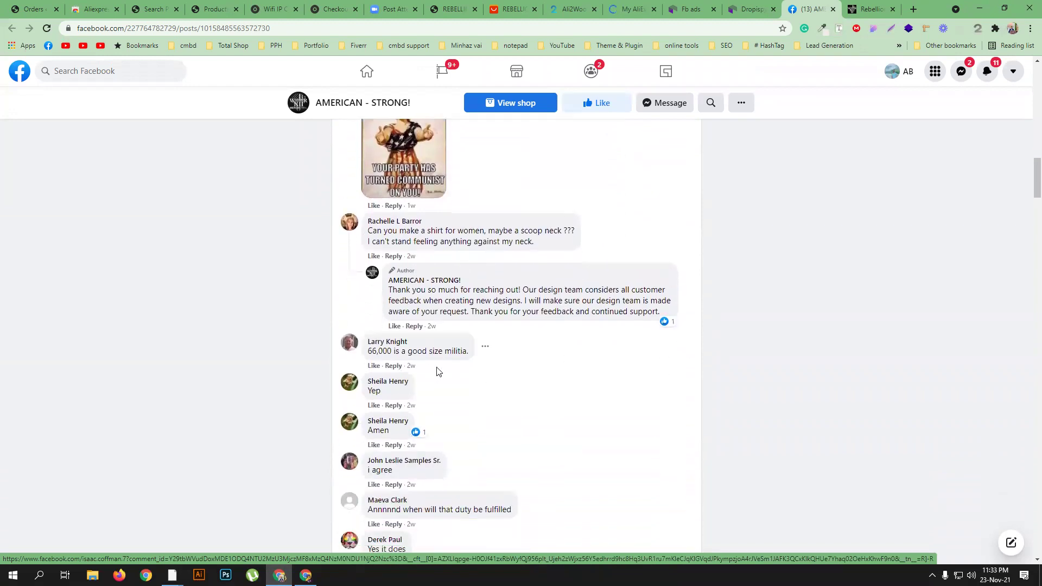
pyautogui.scroll(-1, 565, 376)
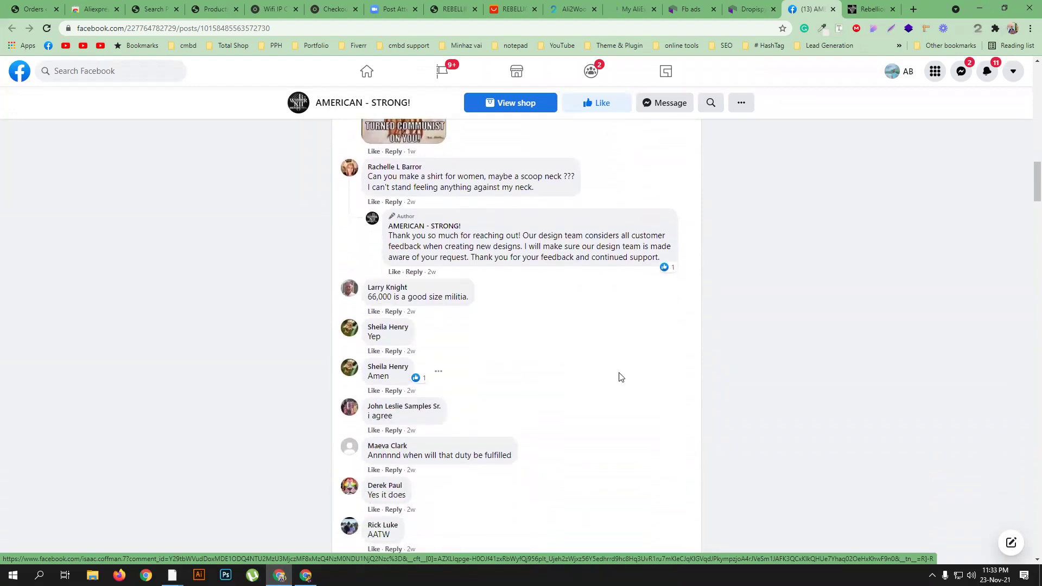
pyautogui.scroll(-5, 624, 376)
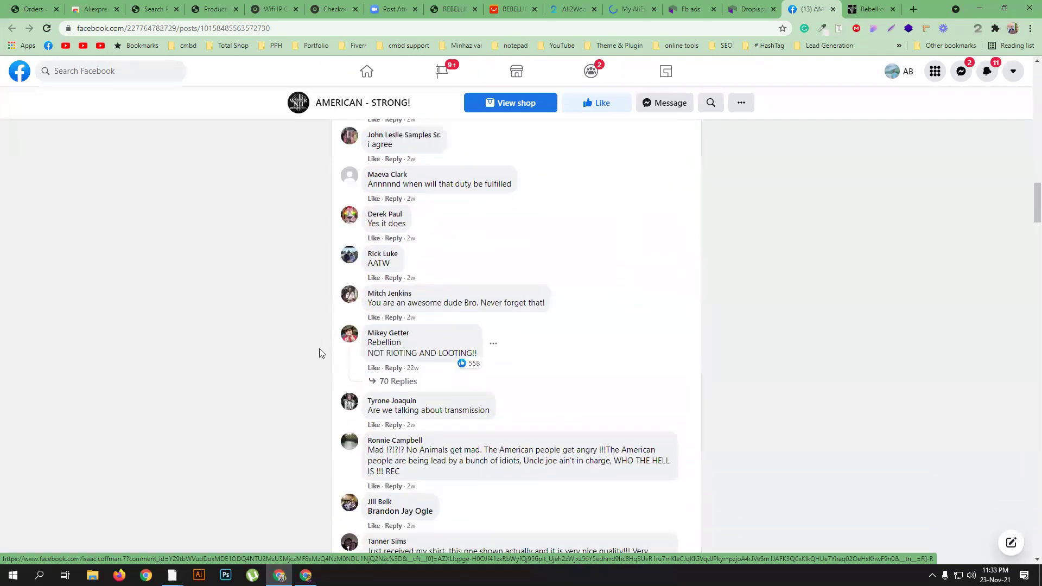
pyautogui.scroll(-3, 475, 386)
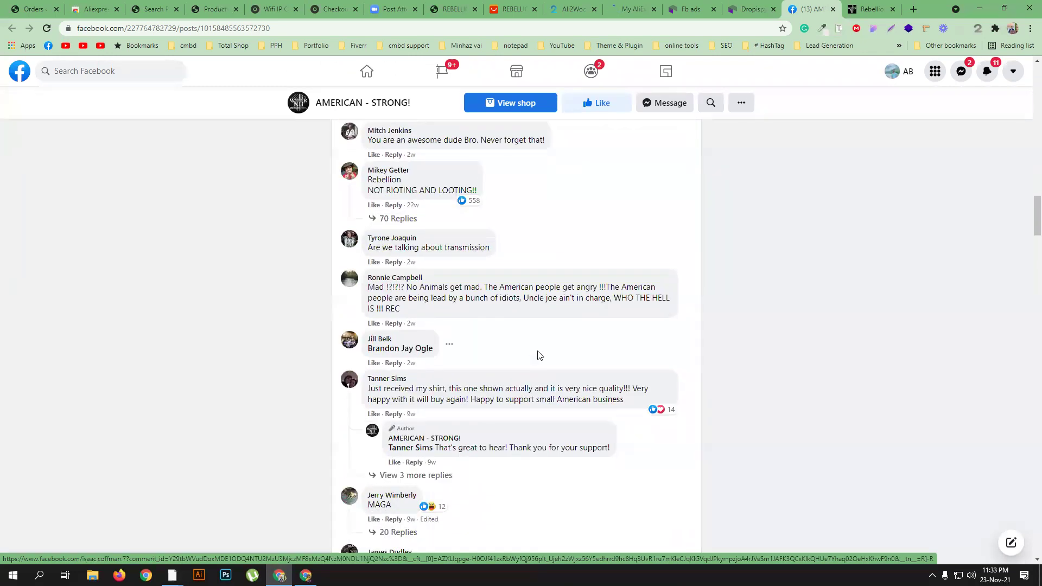
pyautogui.scroll(-4, 791, 360)
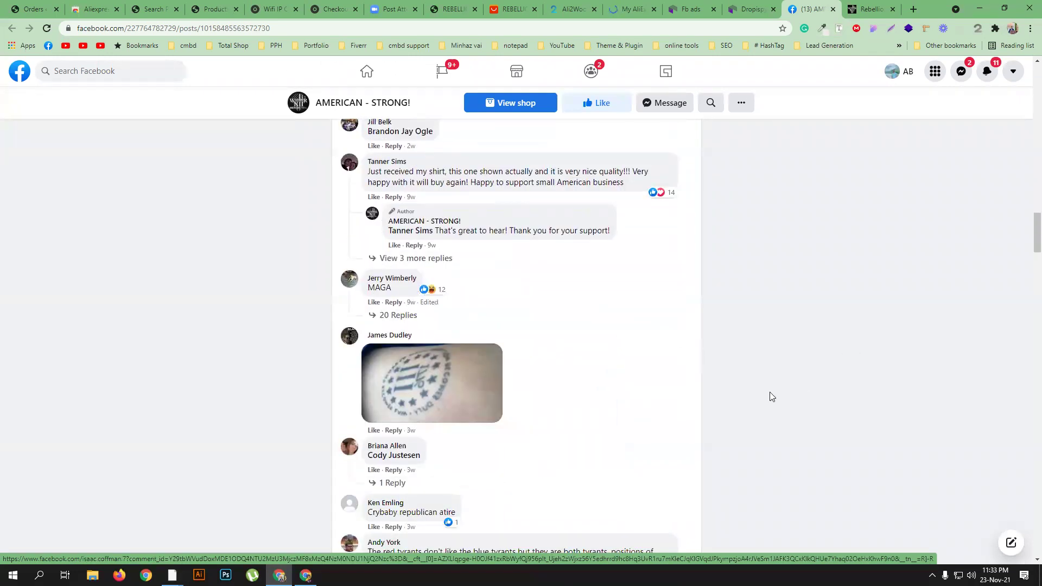
pyautogui.scroll(-4, 769, 396)
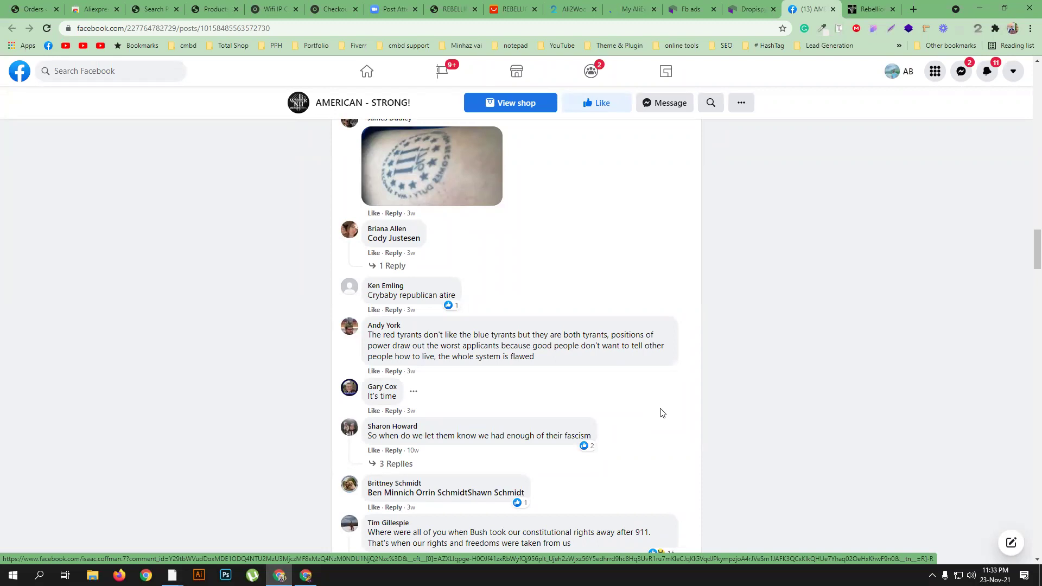
# Revisit the americanstrong.com product page and both AliExpress search pages, ending on the one with loaded results.
pyautogui.click(869, 6)
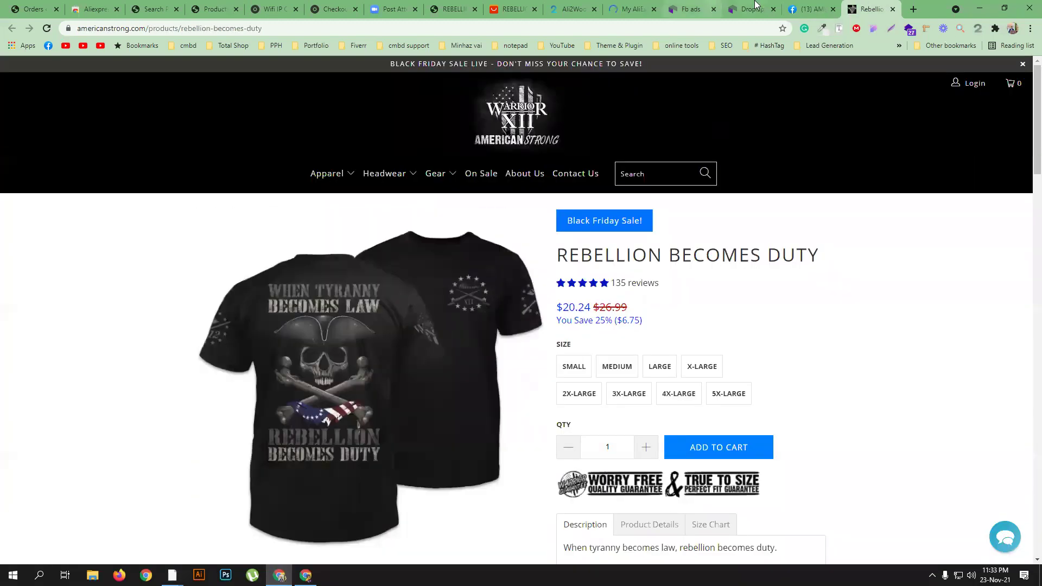
pyautogui.click(471, 5)
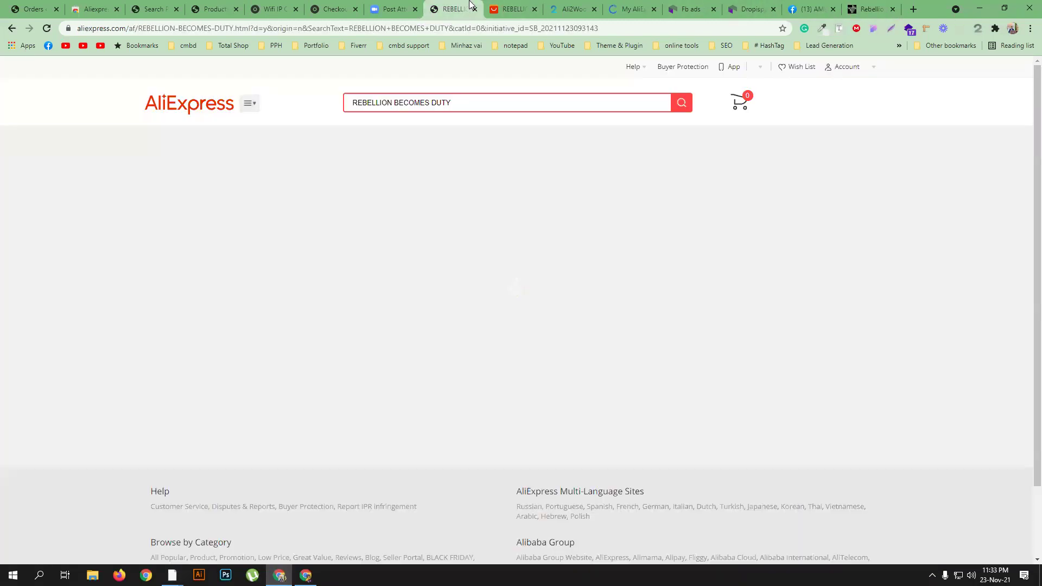
pyautogui.click(507, 6)
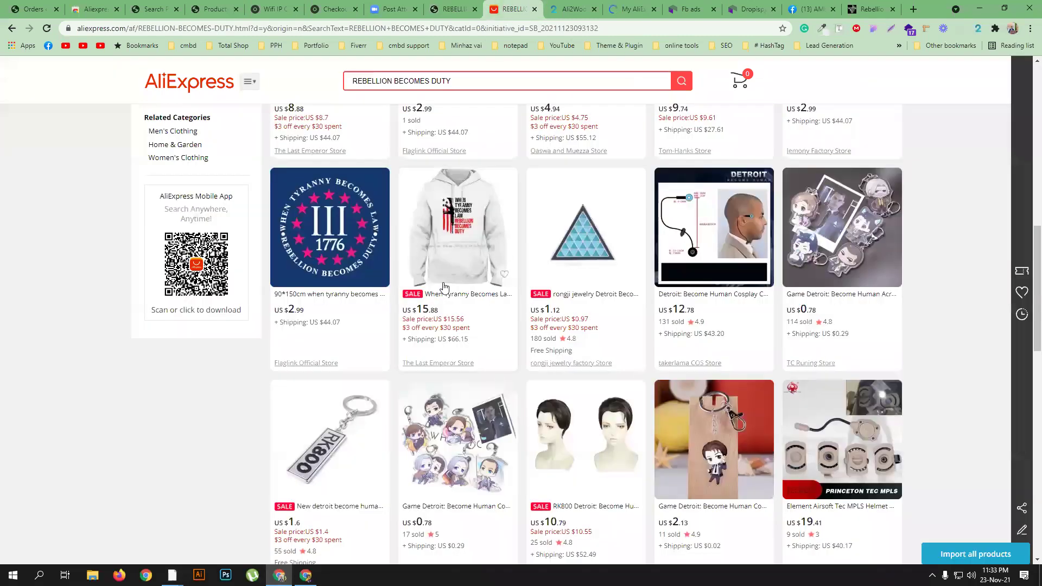
# Look through the AliExpress results for REBELLION BECOMES DUTY, comparing shirt designs and prices down to the end of the list.
pyautogui.scroll(3, 450, 288)
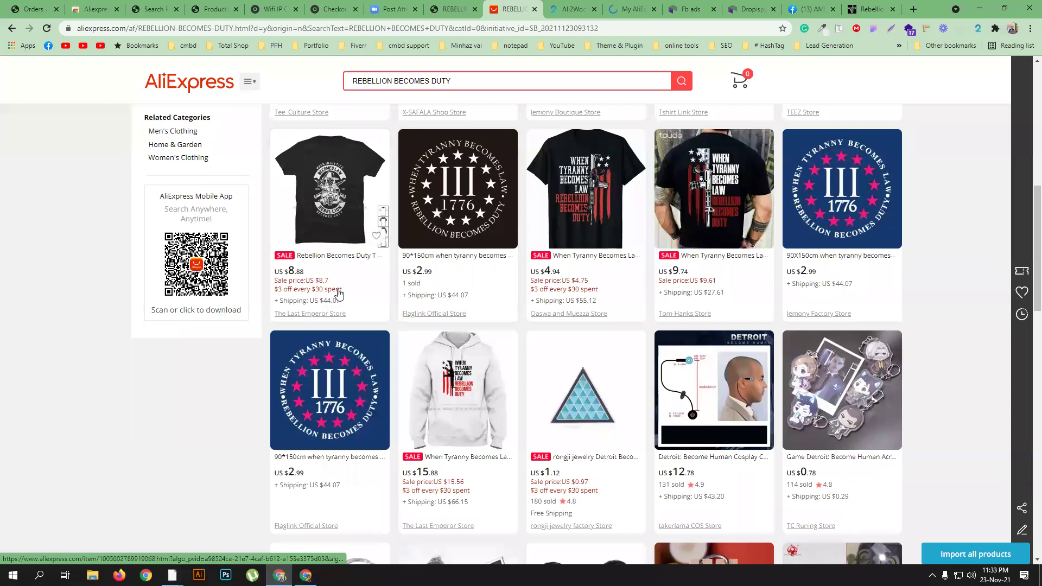
pyautogui.scroll(5, 337, 293)
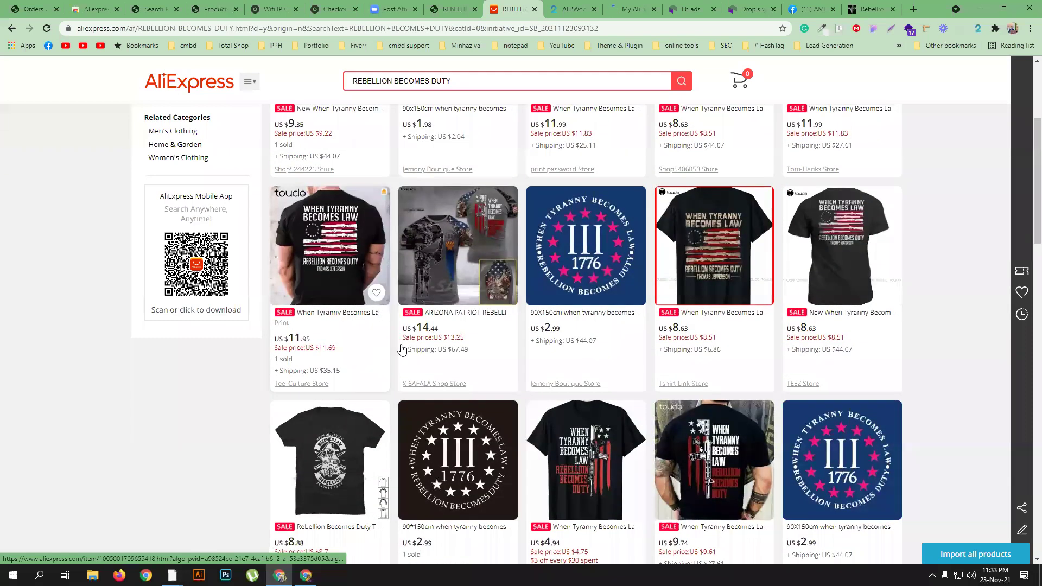
pyautogui.scroll(4, 498, 340)
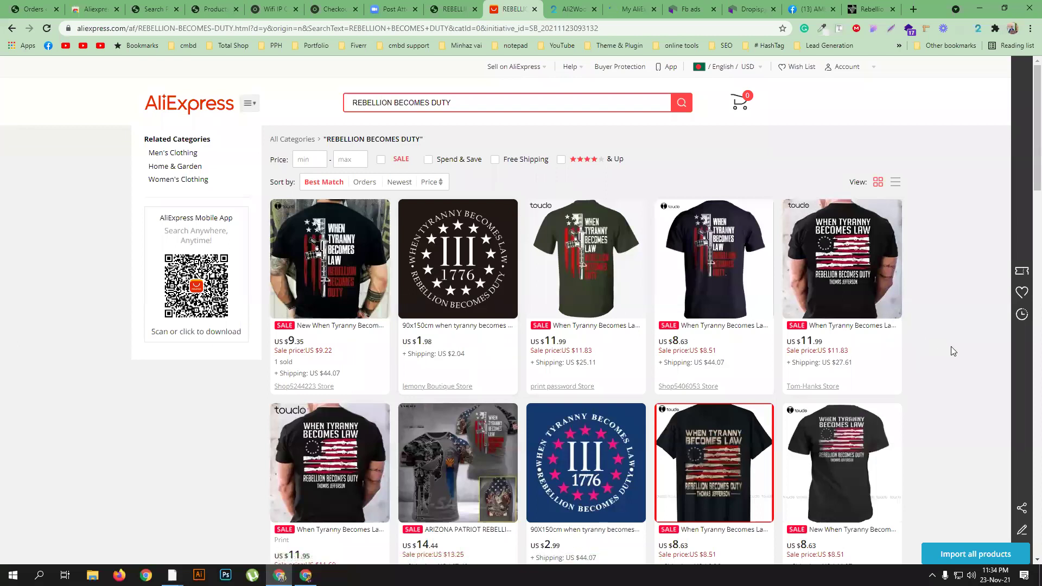
pyautogui.scroll(-6, 951, 346)
pyautogui.scroll(-10, 963, 372)
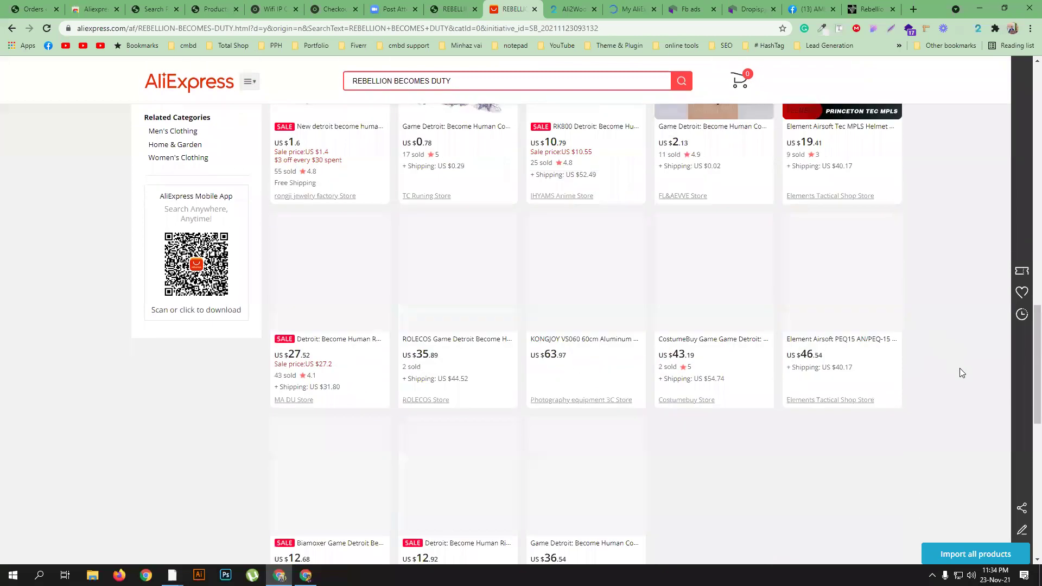
pyautogui.scroll(-7, 919, 389)
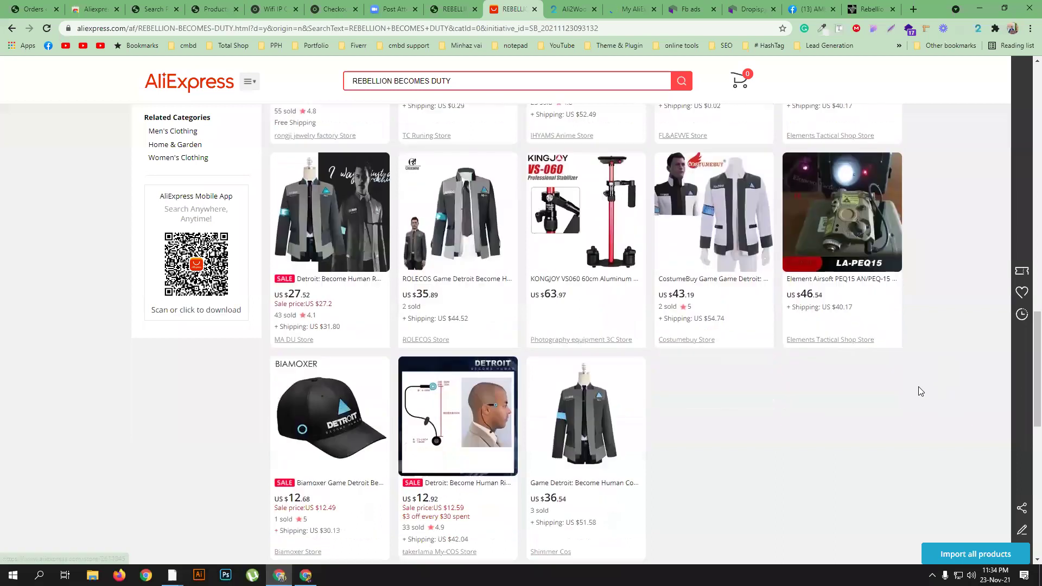
# Return to the AMERICAN - STRONG! Facebook post and review its comments, ad image and engagement.
pyautogui.click(453, 9)
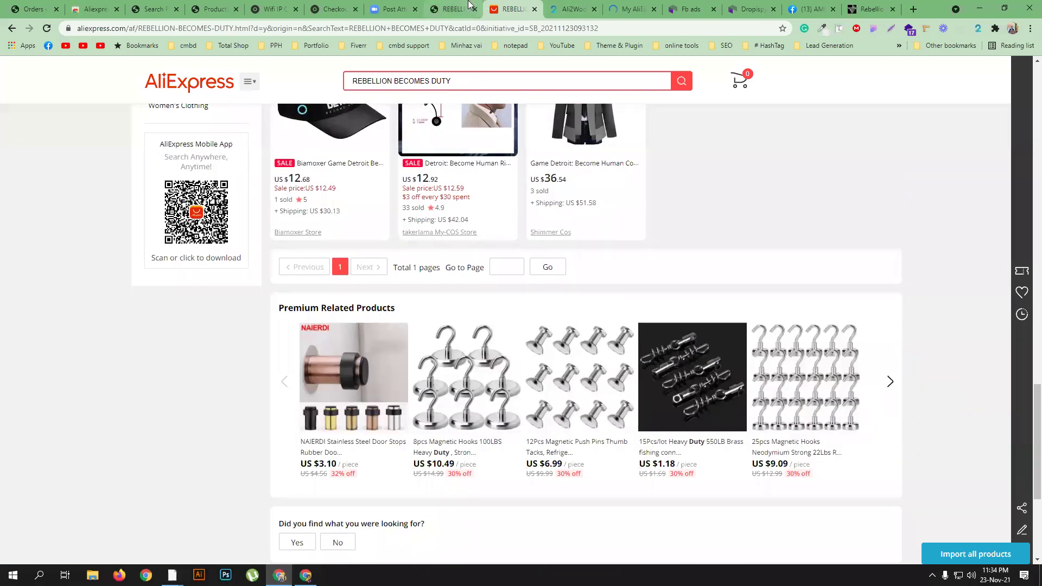
pyautogui.click(625, 4)
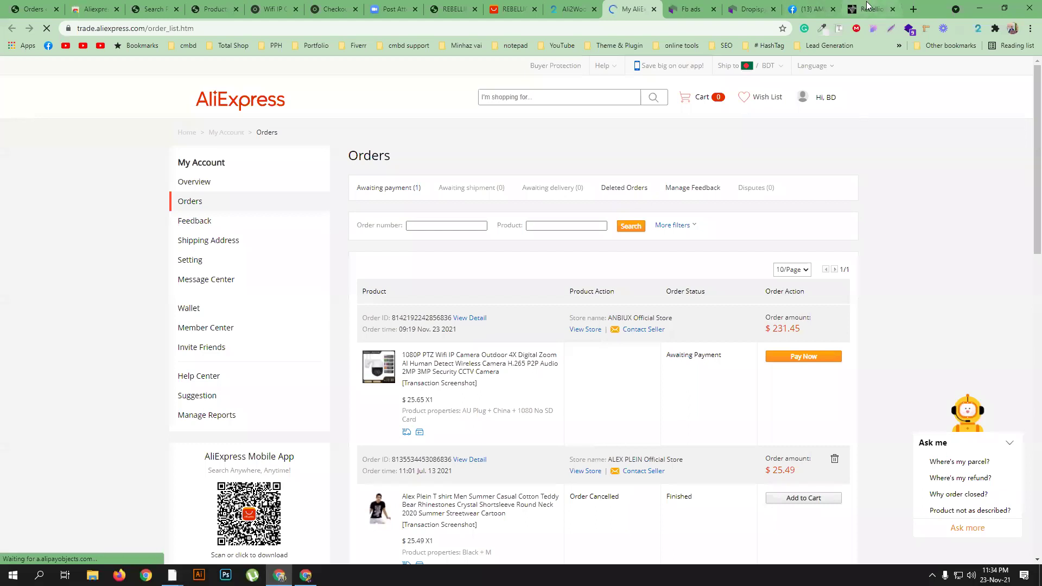
pyautogui.click(817, 9)
pyautogui.scroll(-9, 510, 311)
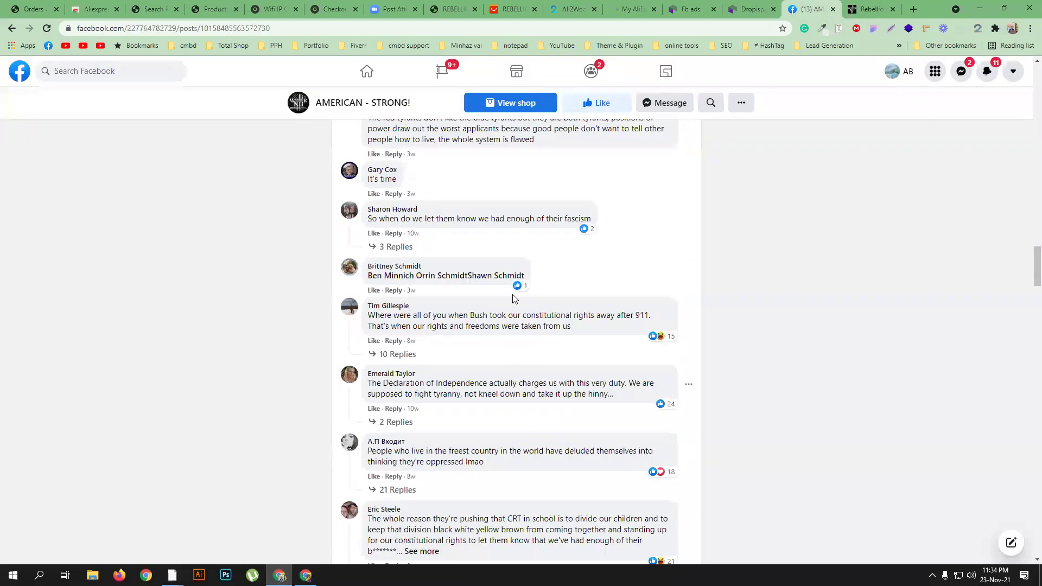
pyautogui.scroll(-3, 517, 313)
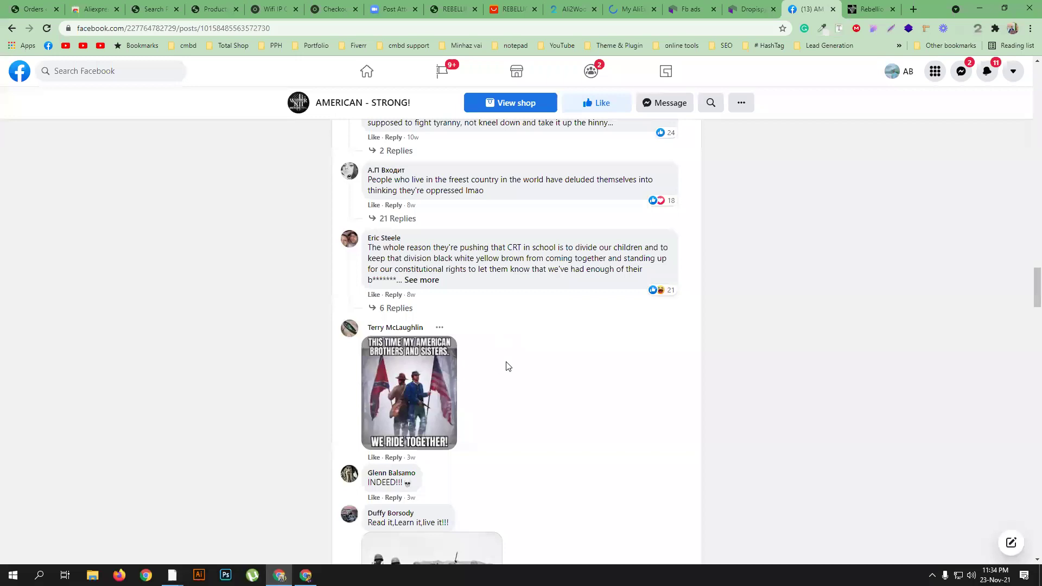
pyautogui.scroll(-15, 586, 361)
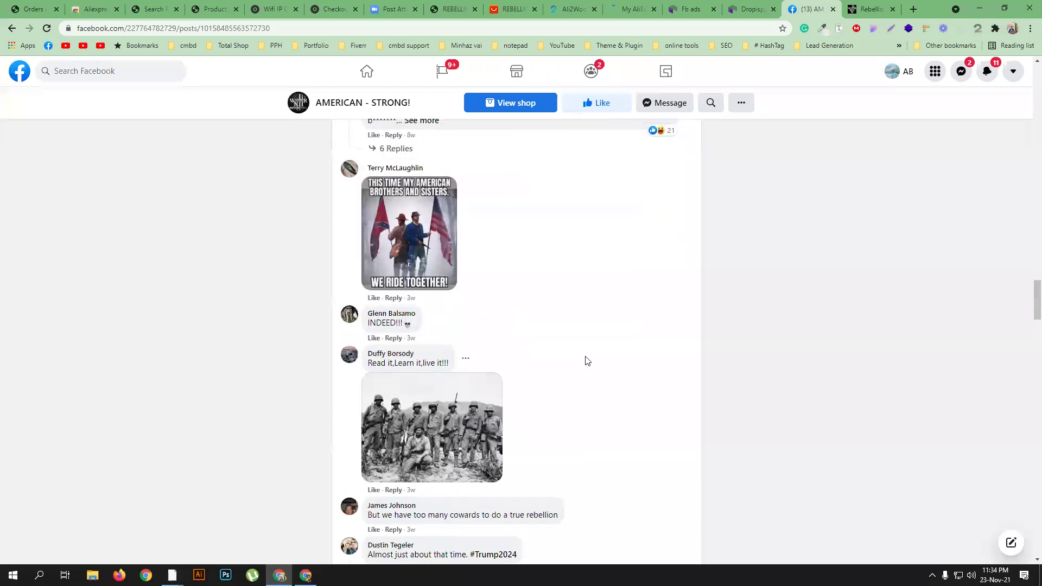
pyautogui.scroll(11, 585, 356)
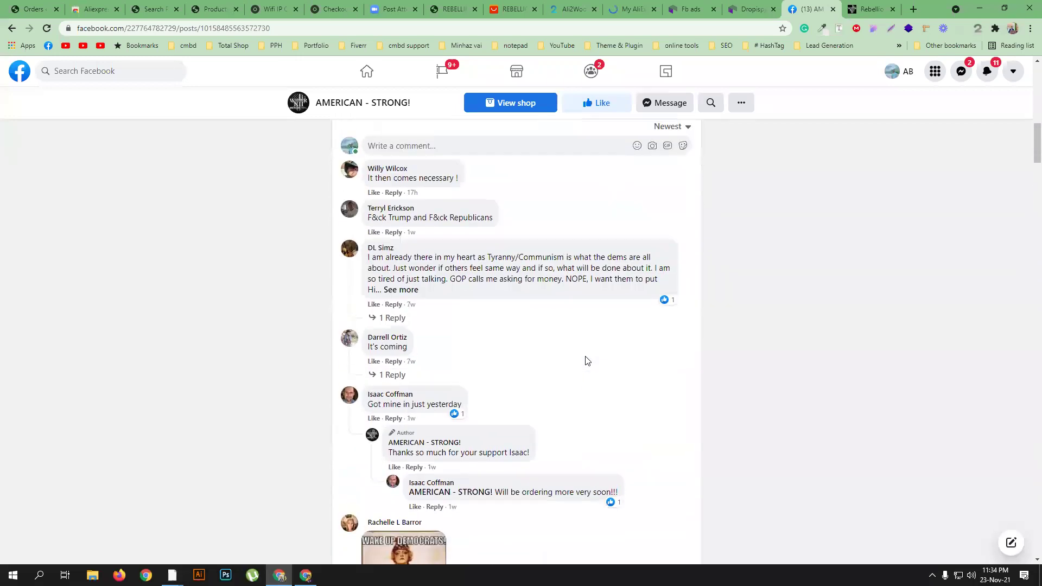
pyautogui.scroll(4, 826, 412)
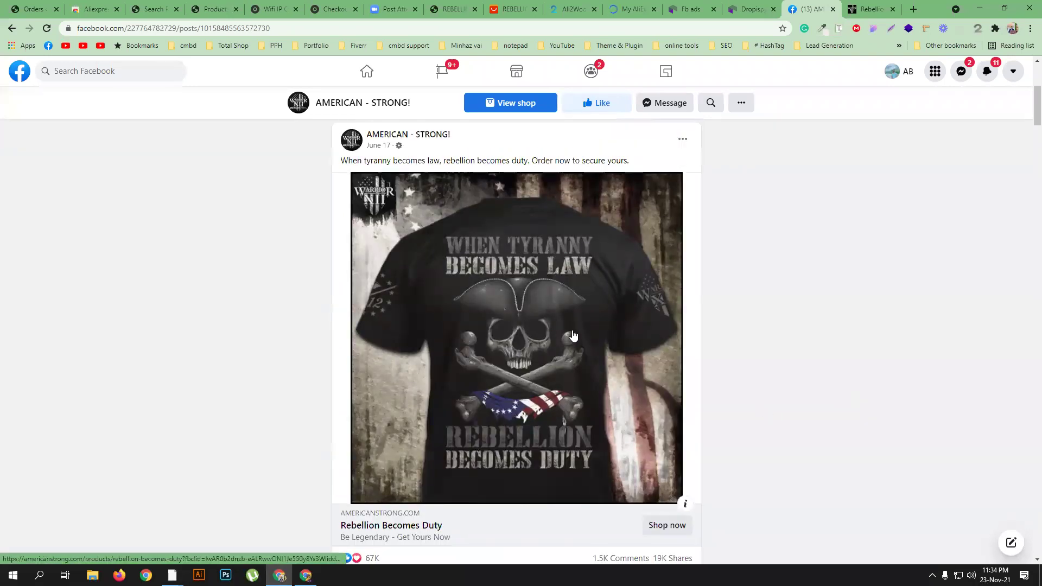
pyautogui.scroll(-4, 553, 335)
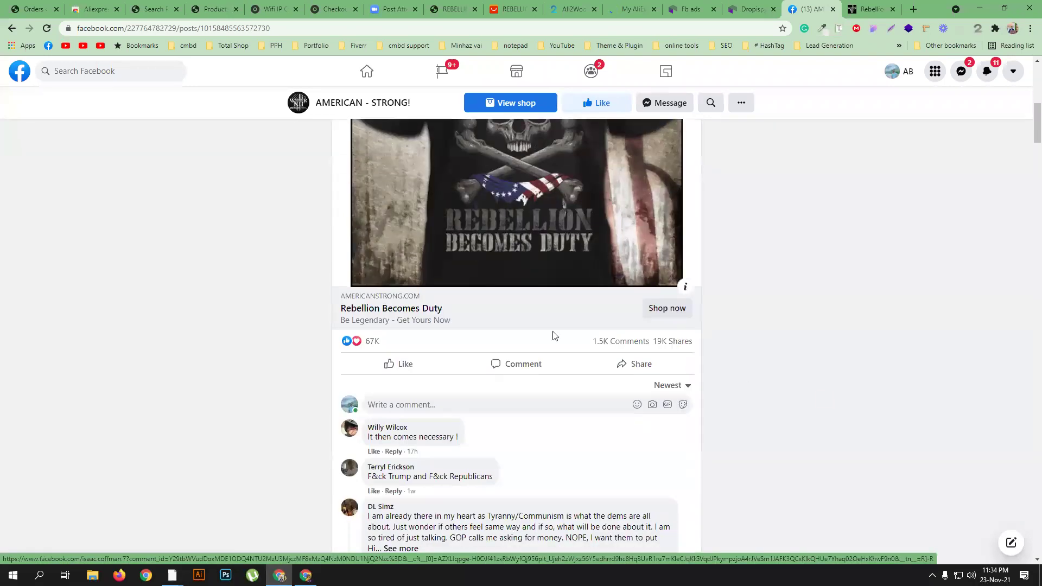
pyautogui.moveTo(370, 345)
pyautogui.scroll(4, 737, 282)
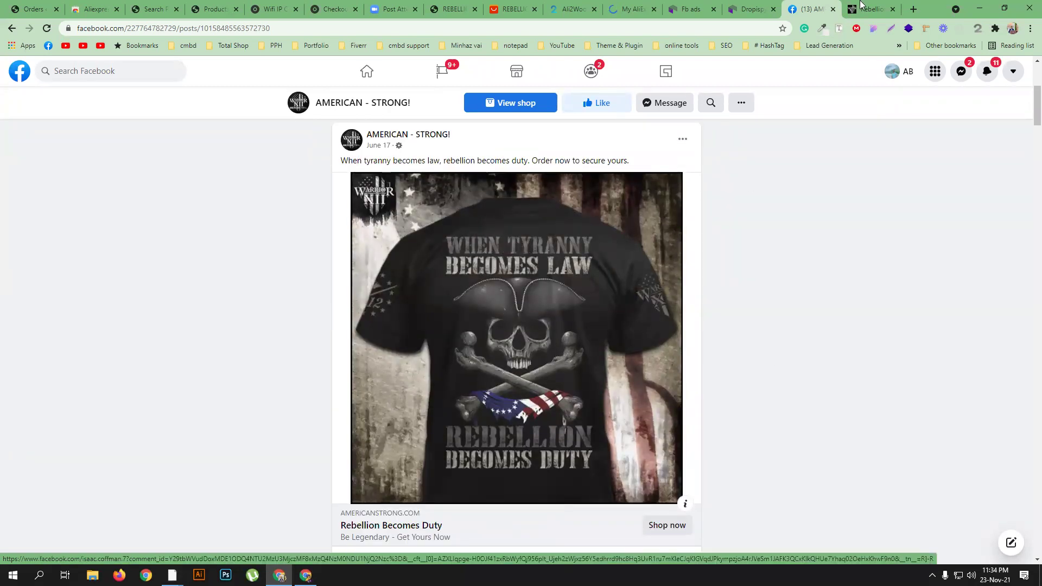
# Search Google for "aliexpress dropship center" in a new tab and open the AliExpress Dropshipping Center result.
pyautogui.click(914, 11)
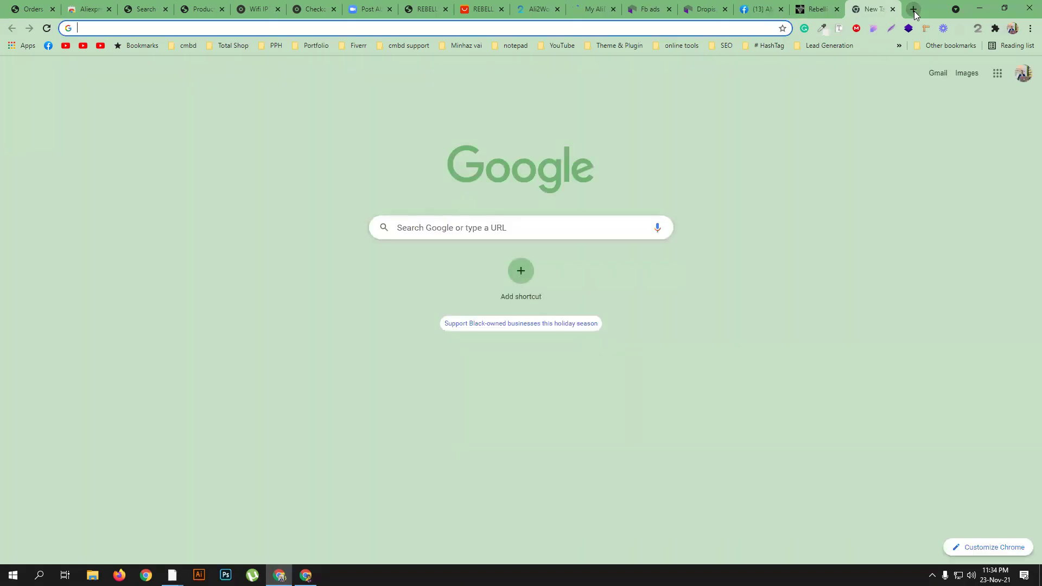
pyautogui.write('aliex')
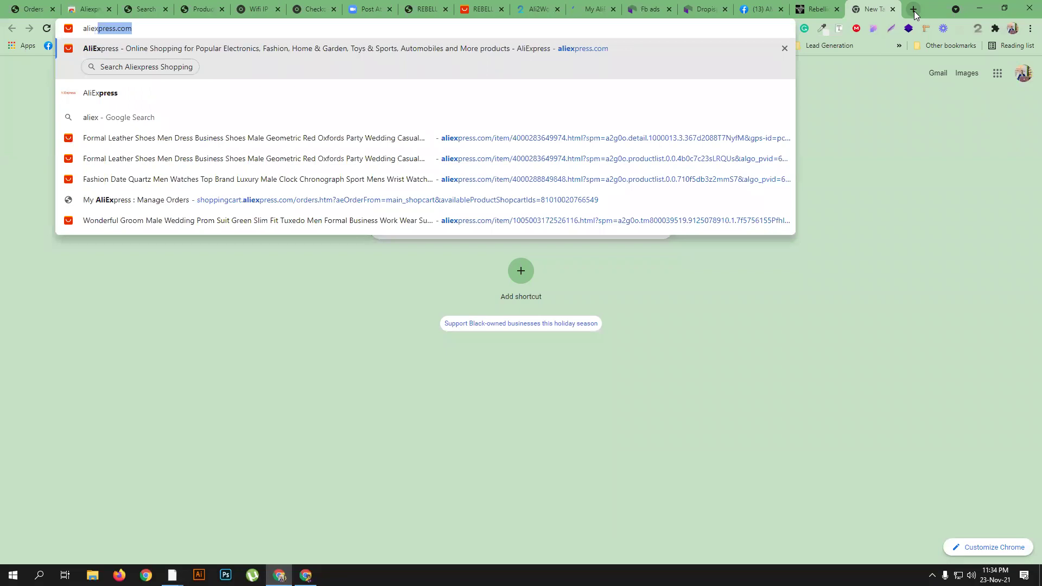
pyautogui.write('pre')
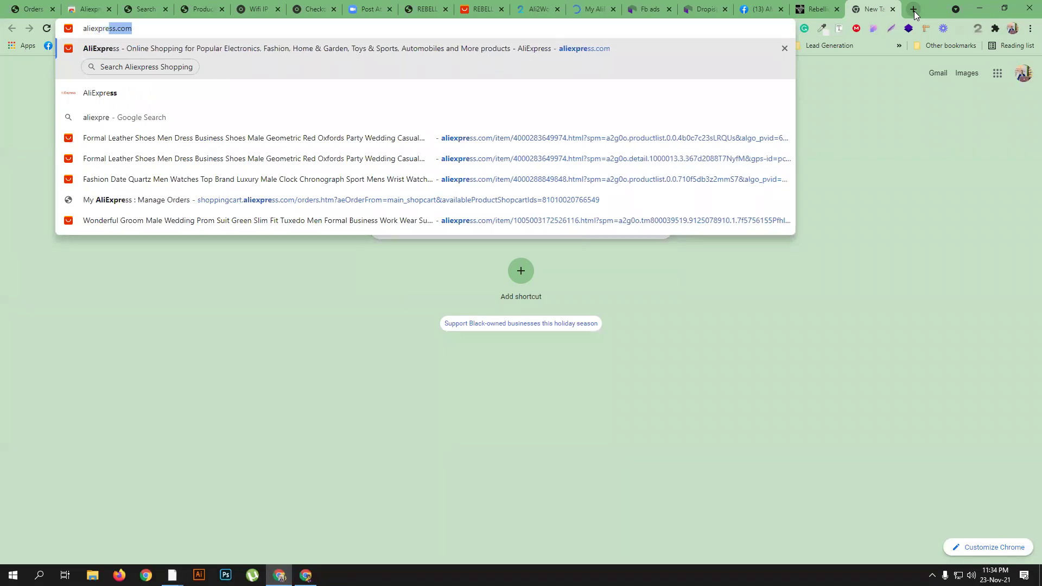
pyautogui.write('ss drop')
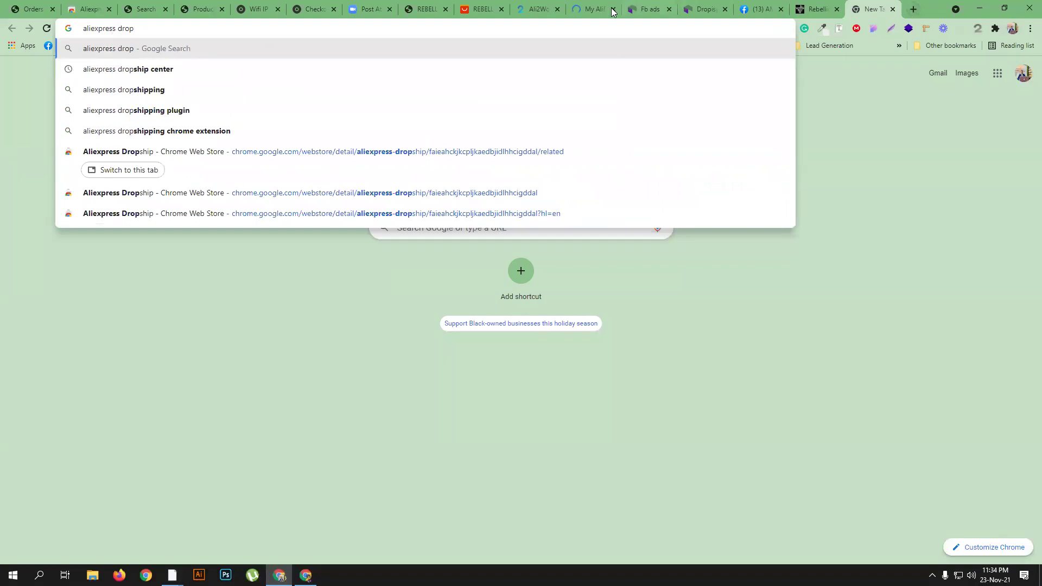
pyautogui.click(404, 68)
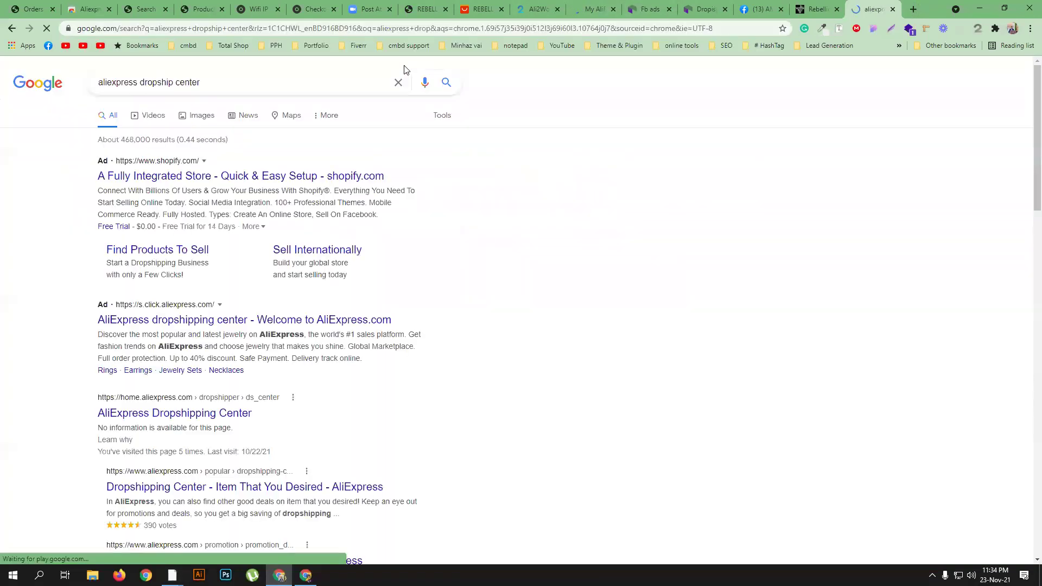
pyautogui.scroll(-1, 242, 342)
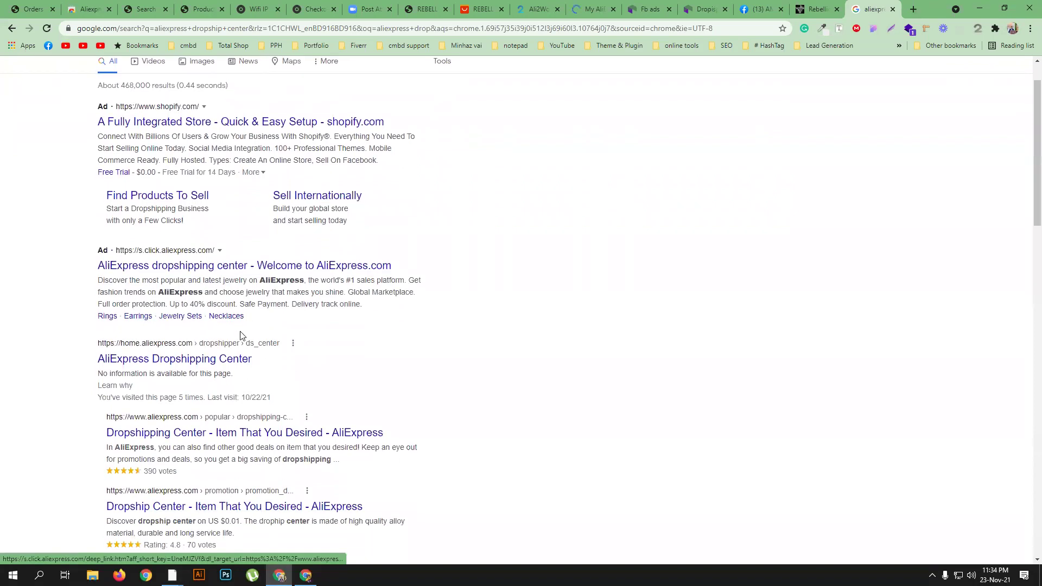
pyautogui.click(204, 359)
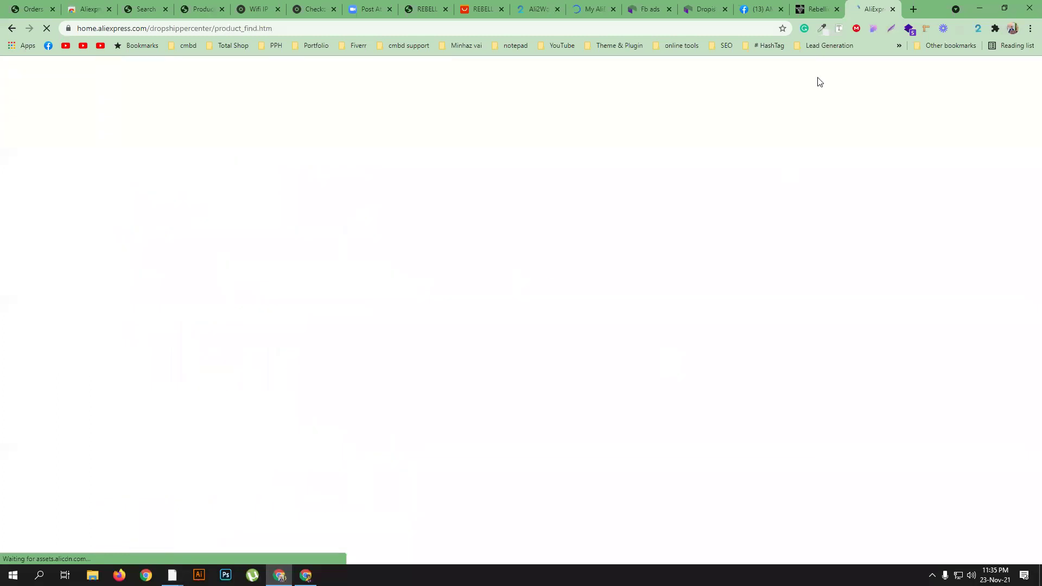
# Copy the shirt title REBELLION BECOMES DUTY from the americanstrong.com product page and return to the Dropshipper Center.
pyautogui.click(815, 9)
pyautogui.tripleClick(624, 250)
pyautogui.rightClick(631, 253)
pyautogui.click(650, 264)
pyautogui.click(868, 7)
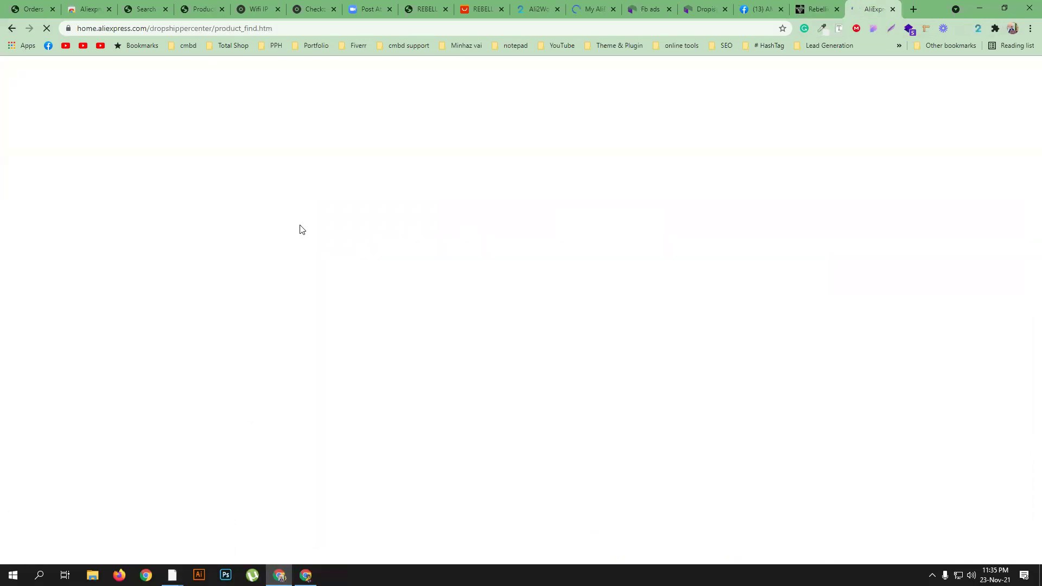
pyautogui.click(424, 9)
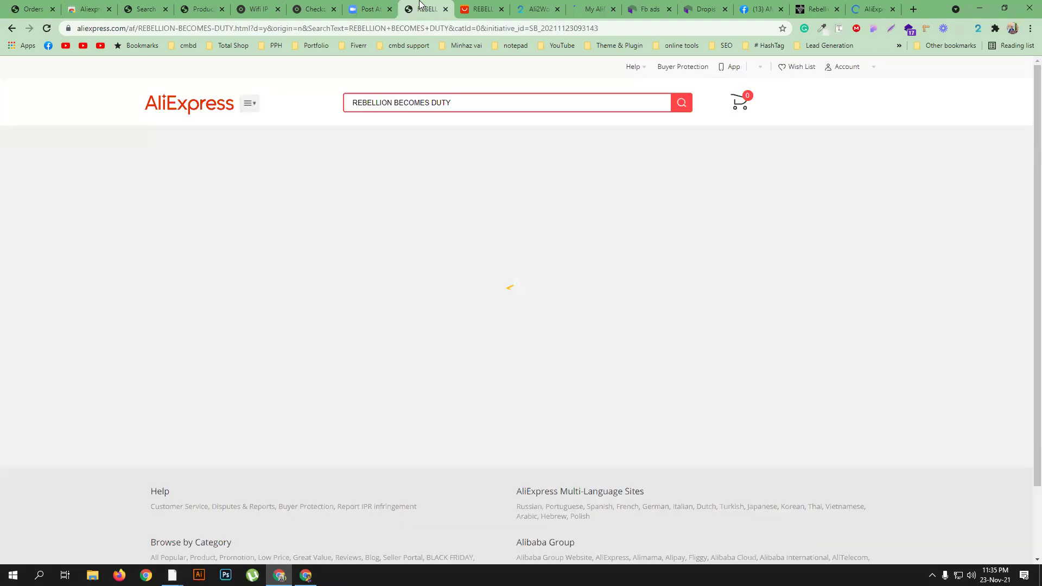
pyautogui.click(599, 5)
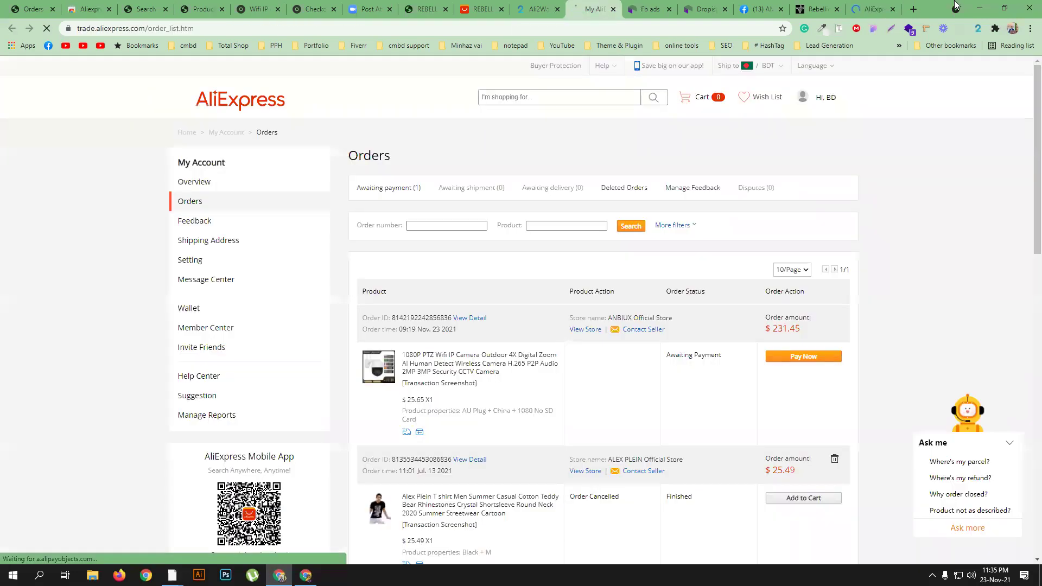
pyautogui.click(871, 8)
# Search the Dropshipper Center's hot-selling products for REBELLION BECOMES DUTY.
pyautogui.rightClick(292, 172)
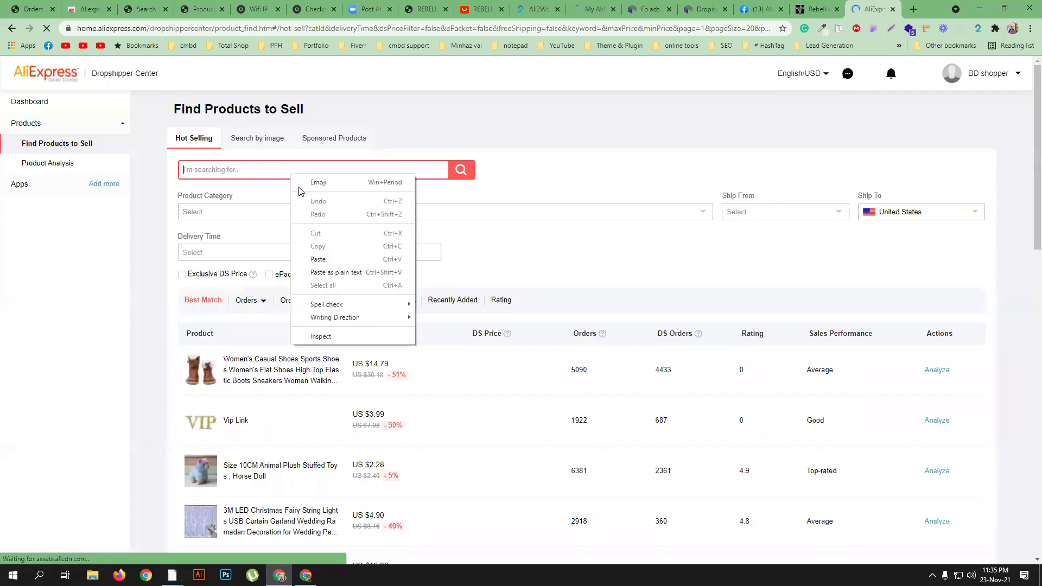
pyautogui.click(320, 255)
pyautogui.click(459, 171)
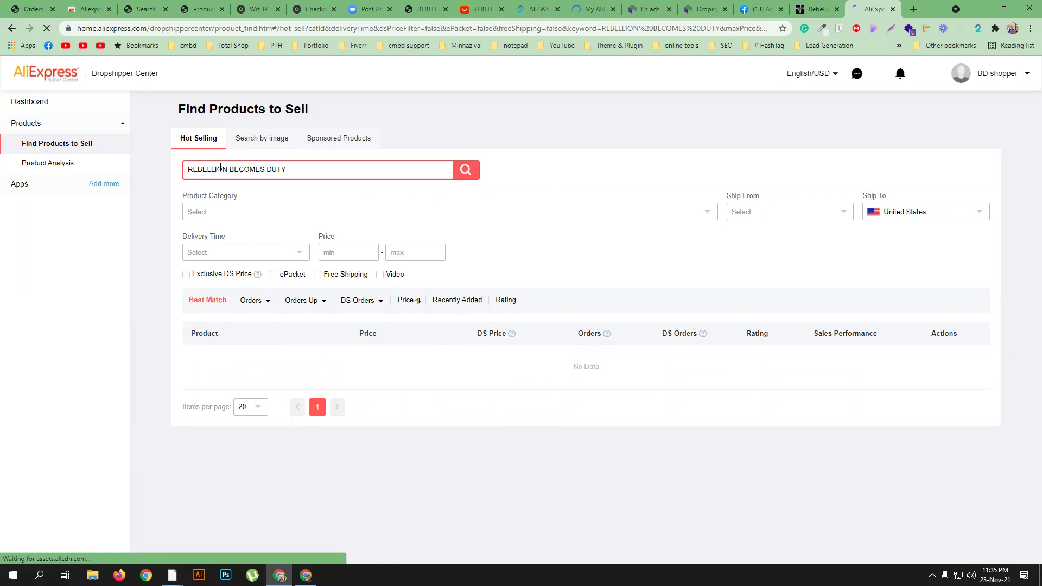
# Switch to the Dropispy Facebook ads list and browse further ads for a product with strong engagement.
pyautogui.click(816, 9)
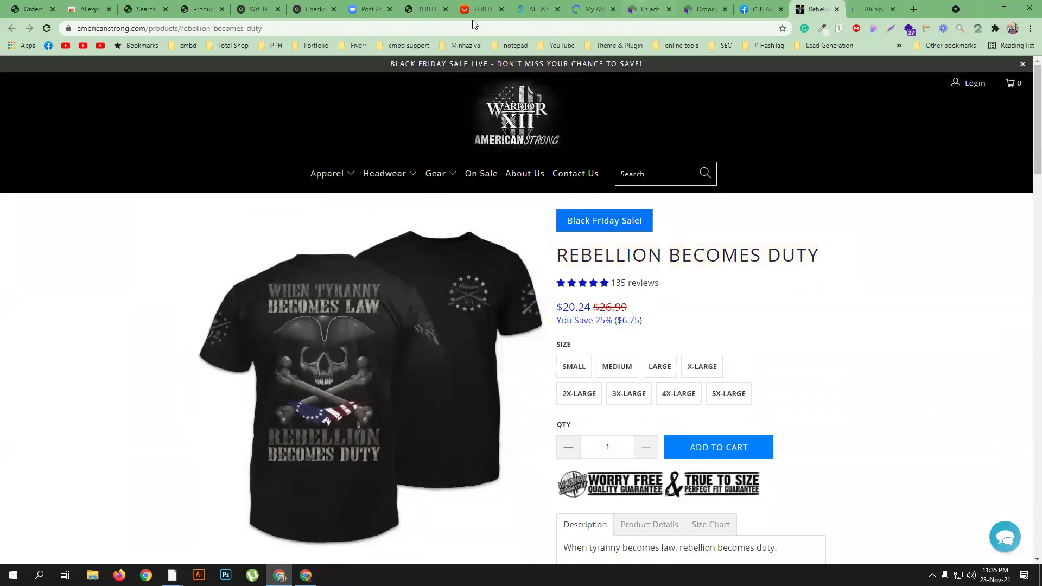
pyautogui.click(648, 9)
pyautogui.scroll(-12, 1028, 313)
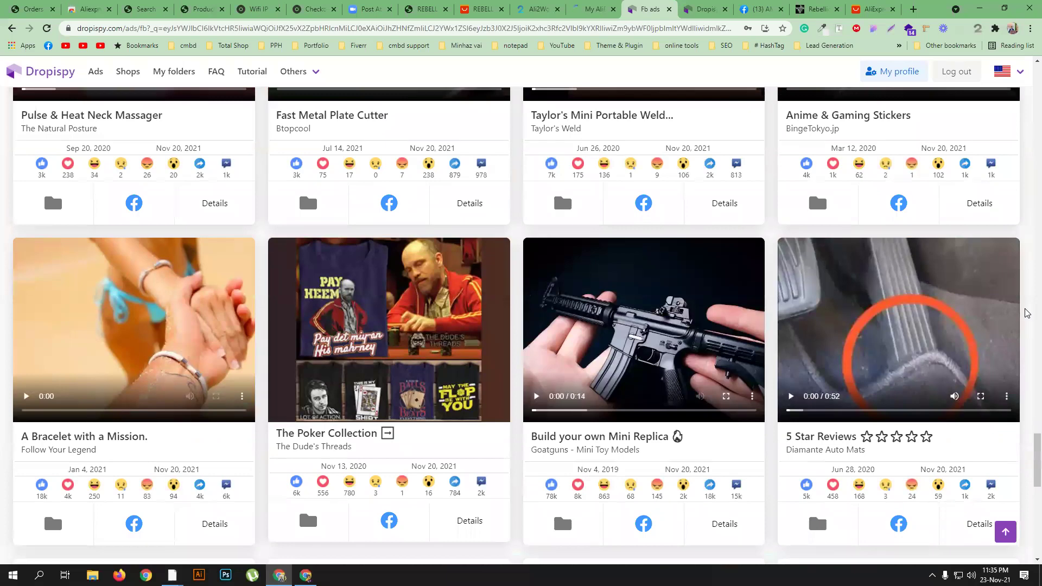
pyautogui.scroll(-8, 1028, 313)
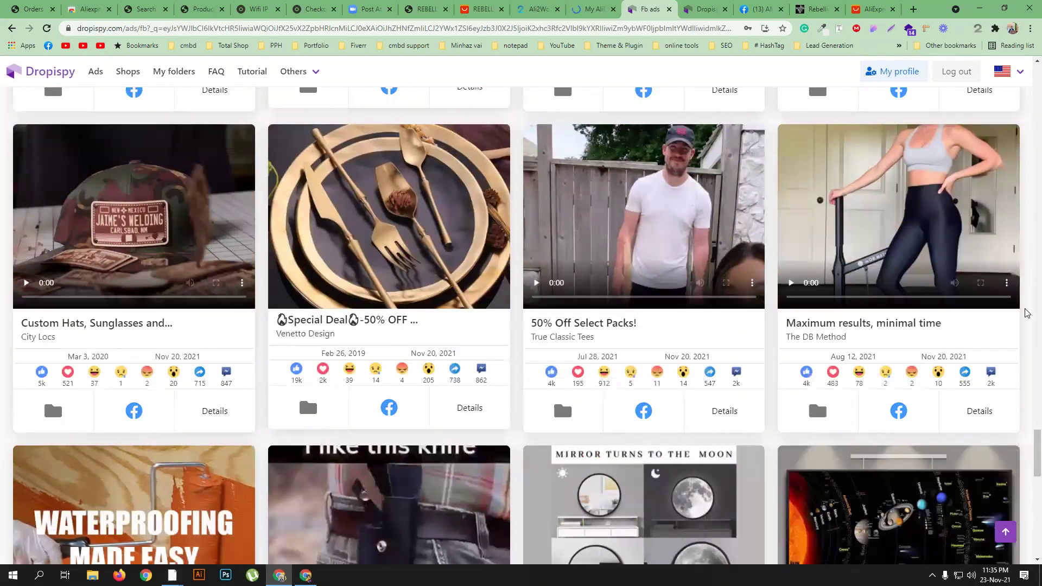
pyautogui.scroll(-5, 1027, 313)
pyautogui.scroll(-3, 1028, 313)
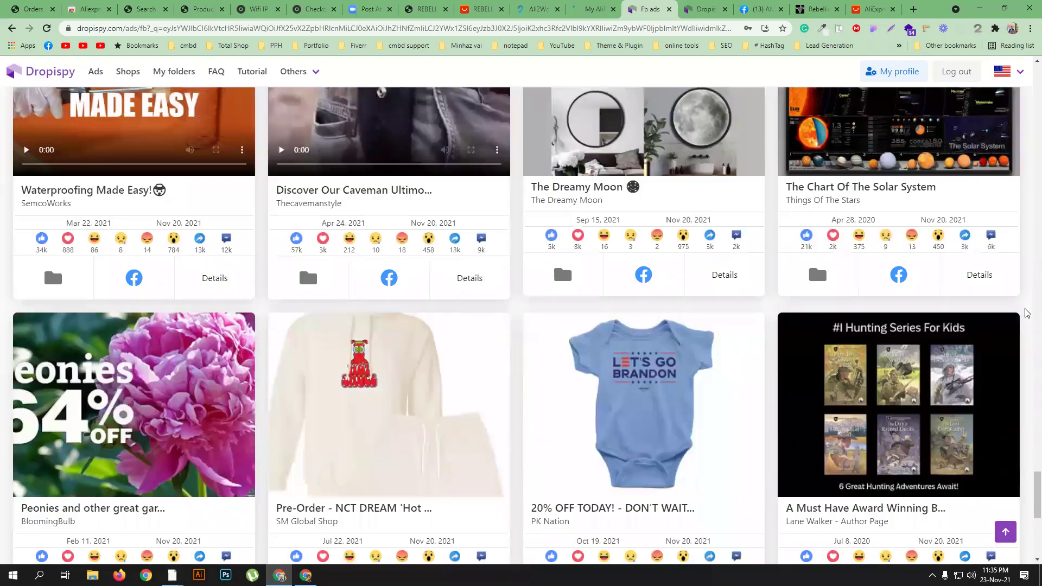
pyautogui.scroll(-2, 1027, 313)
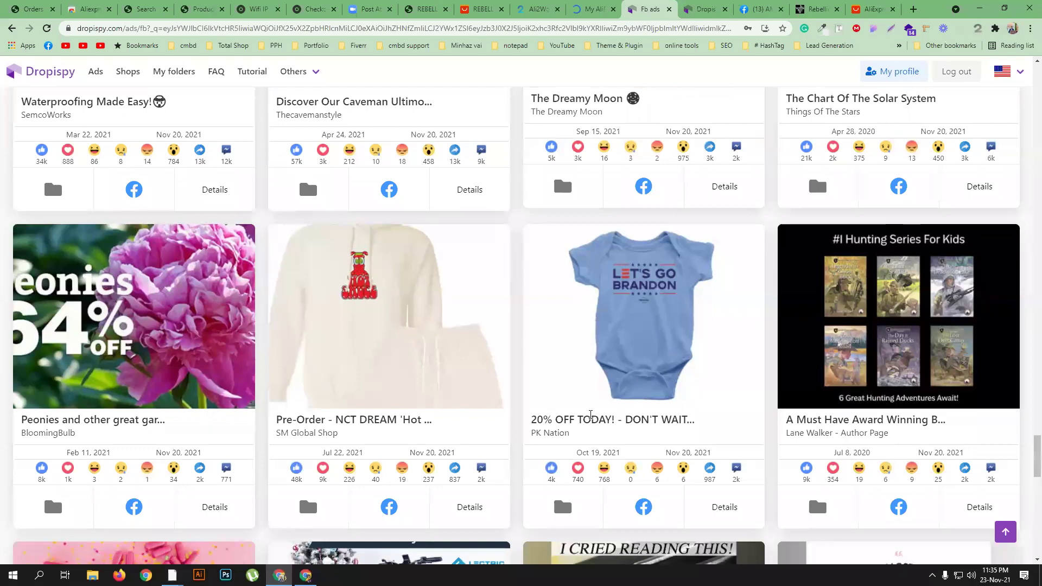
pyautogui.scroll(-1, 591, 416)
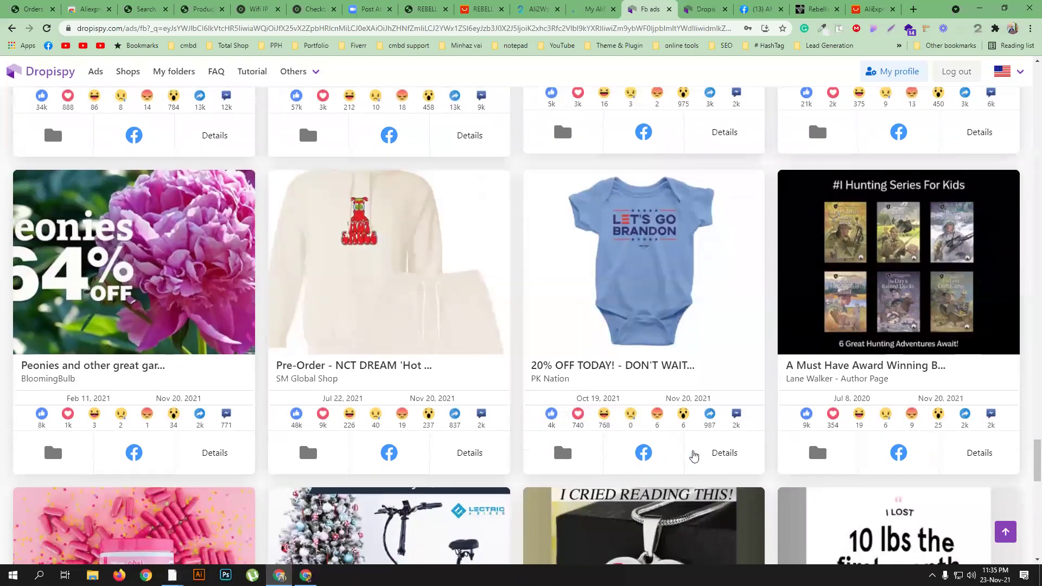
# Open the ad details of PK Nation's Let's Go Brandon baby bodysuit and open its Facebook post in a new tab.
pyautogui.middleClick(724, 460)
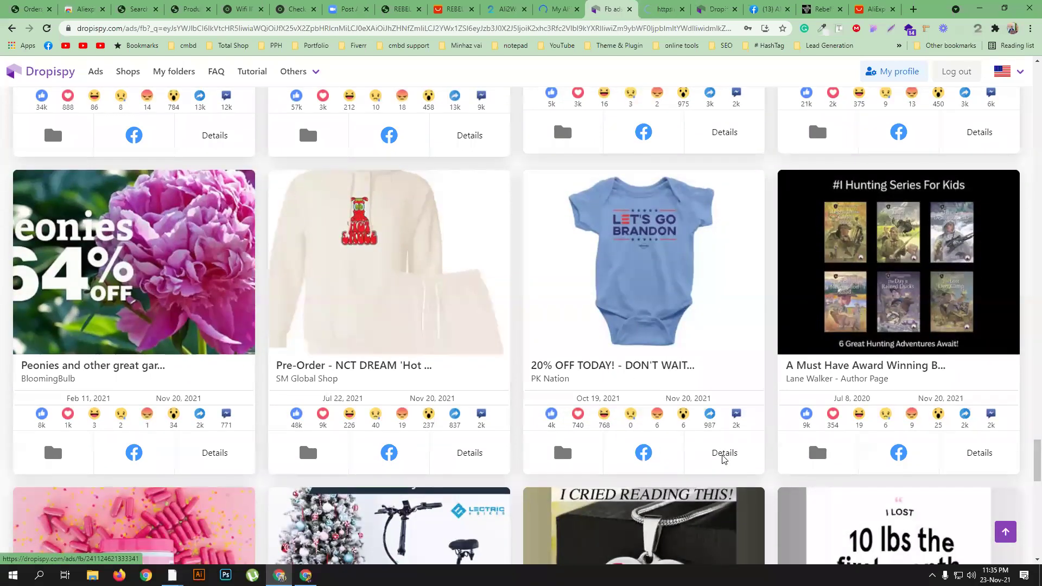
pyautogui.click(665, 9)
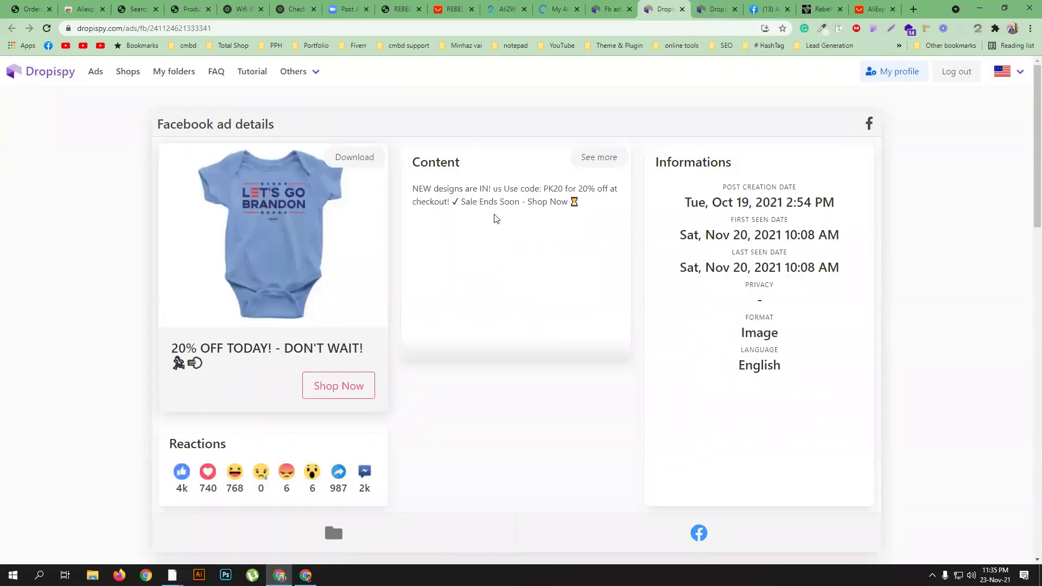
pyautogui.scroll(-1, 498, 213)
pyautogui.scroll(-4, 498, 213)
pyautogui.middleClick(698, 262)
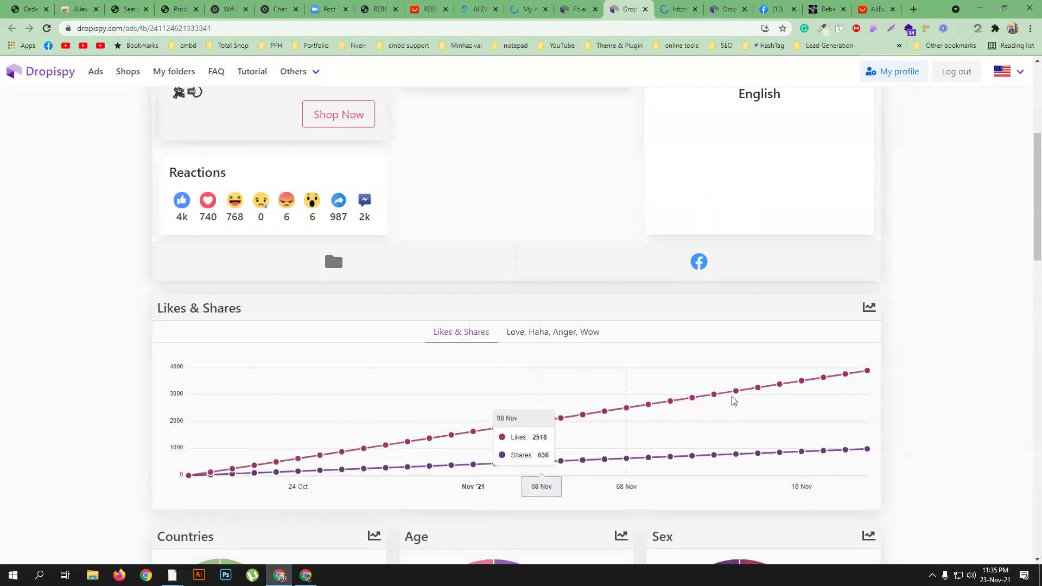
# Review the bodysuit ad's likes and shares trend, audience charts, store links and Shopify product details.
pyautogui.scroll(-6, 917, 377)
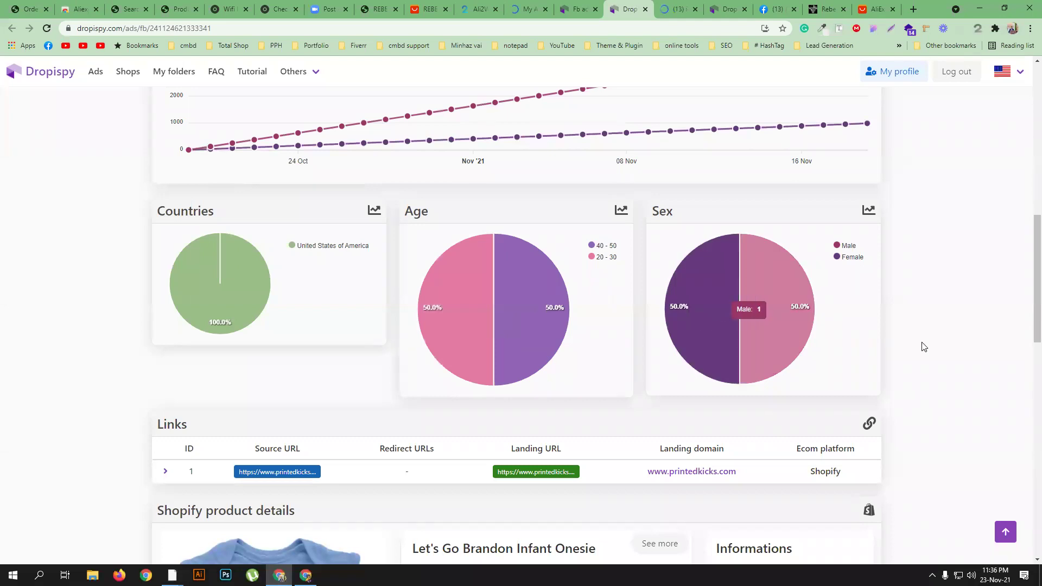
pyautogui.scroll(-3, 928, 344)
pyautogui.scroll(-3, 921, 349)
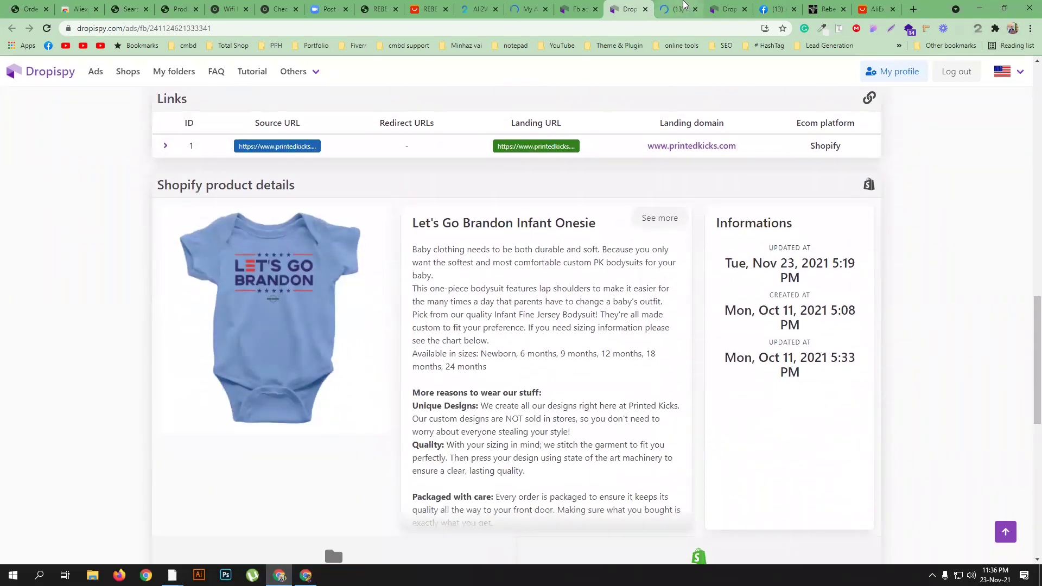
# Switch to PK Nation's Facebook post and examine its offer, reactions, shares and comments.
pyautogui.hotkey('ctrl', 'Tab')
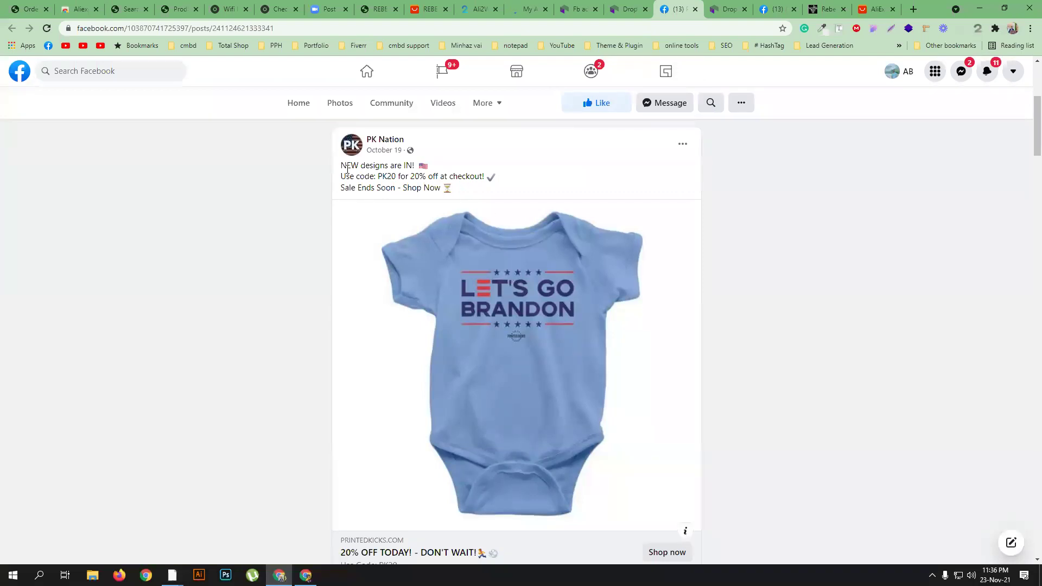
pyautogui.scroll(-3, 561, 307)
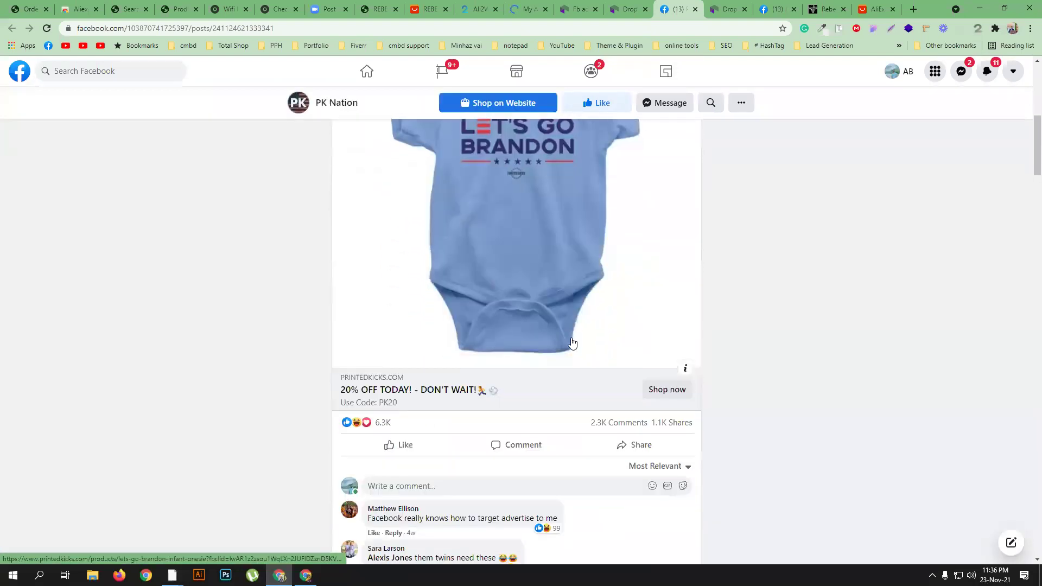
pyautogui.scroll(-3, 550, 316)
pyautogui.scroll(8, 489, 358)
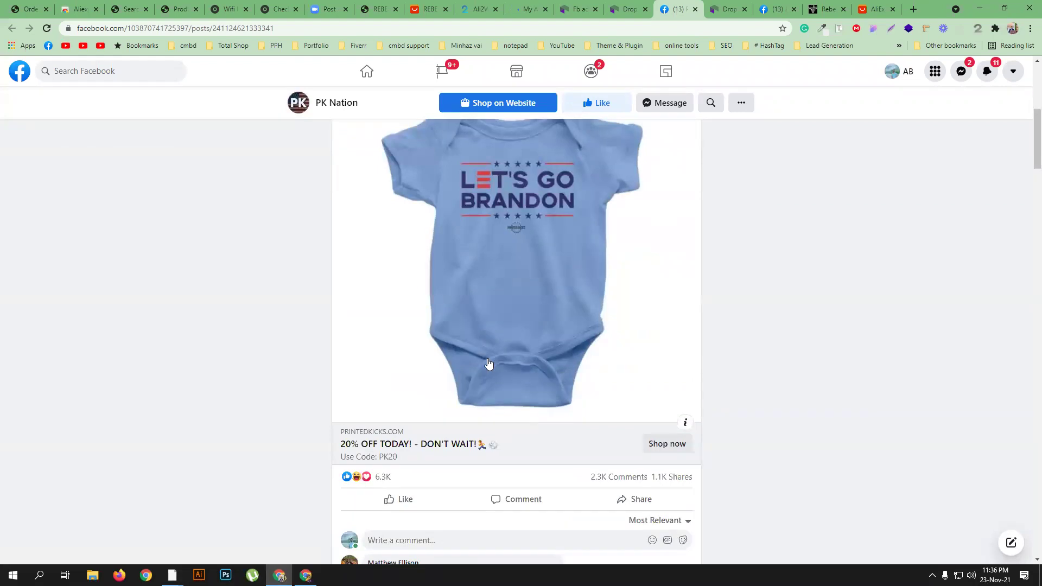
pyautogui.scroll(3, 488, 351)
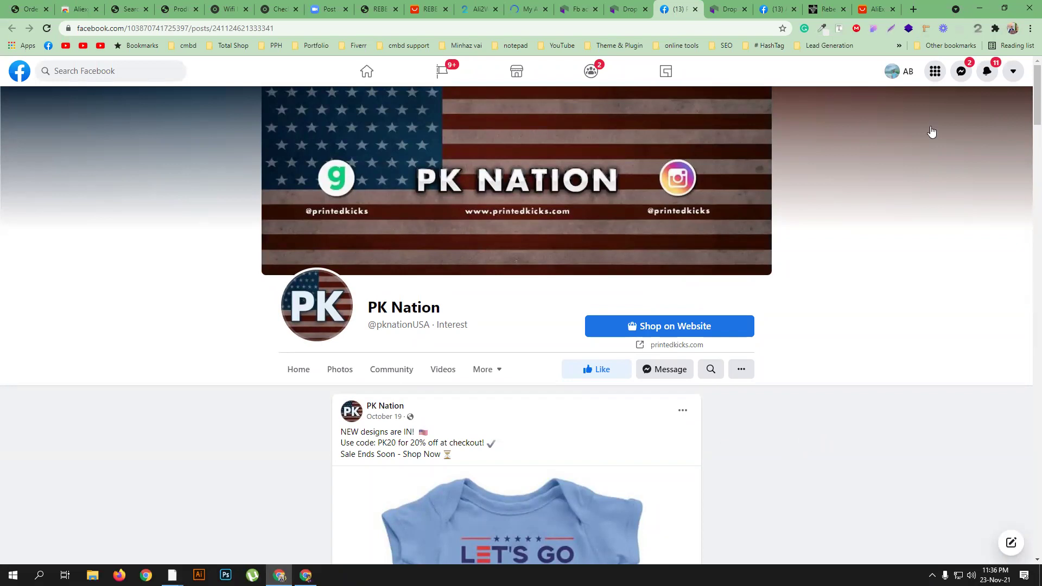
pyautogui.scroll(-3, 484, 321)
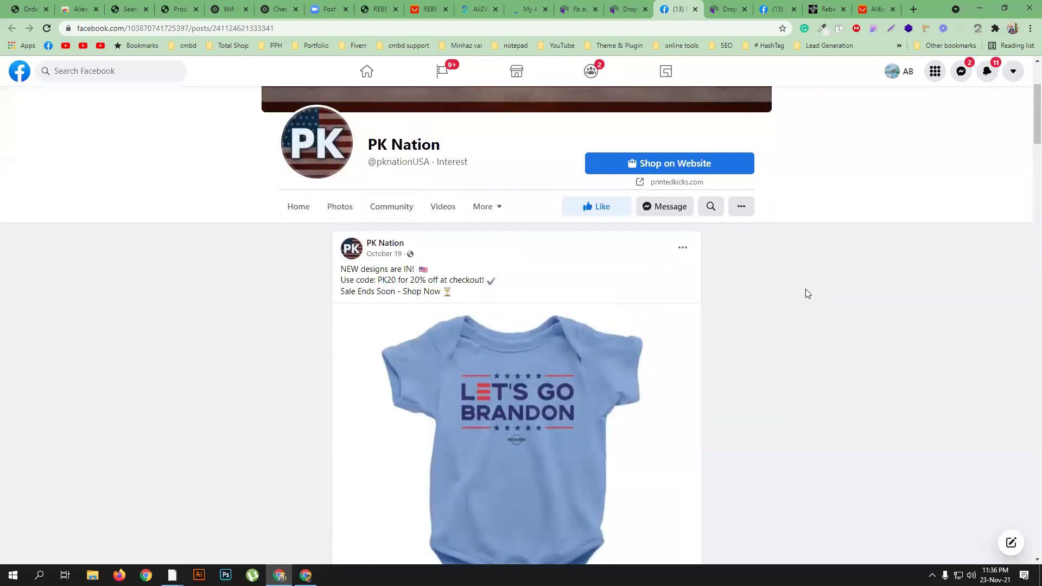
pyautogui.scroll(-10, 805, 293)
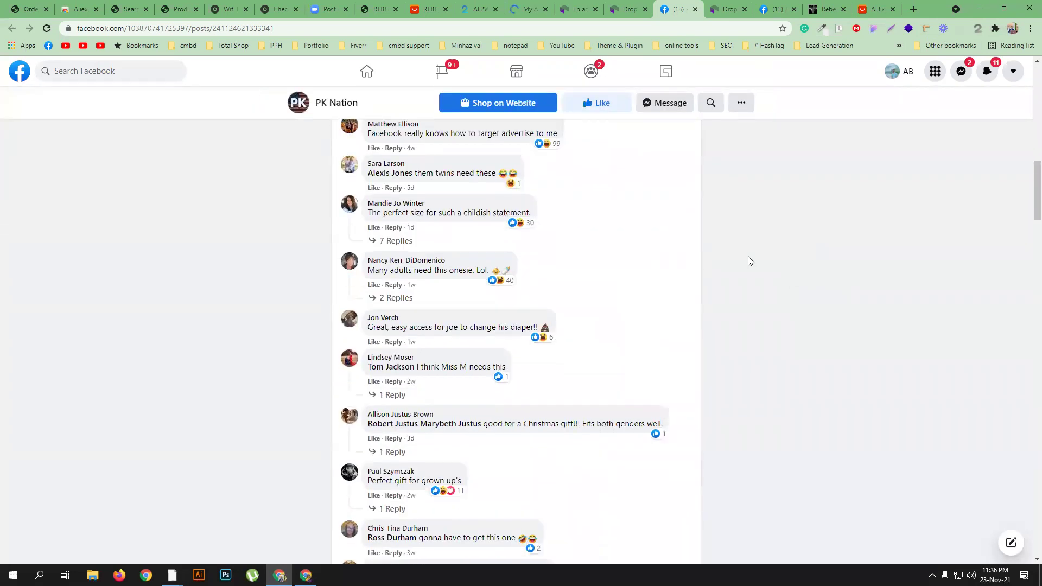
# Return to the Dropispy ads list, open the "Spoil her, She's worth it!" necklace ad details in a new tab, and close the bodysuit ad's tab.
pyautogui.click(529, 8)
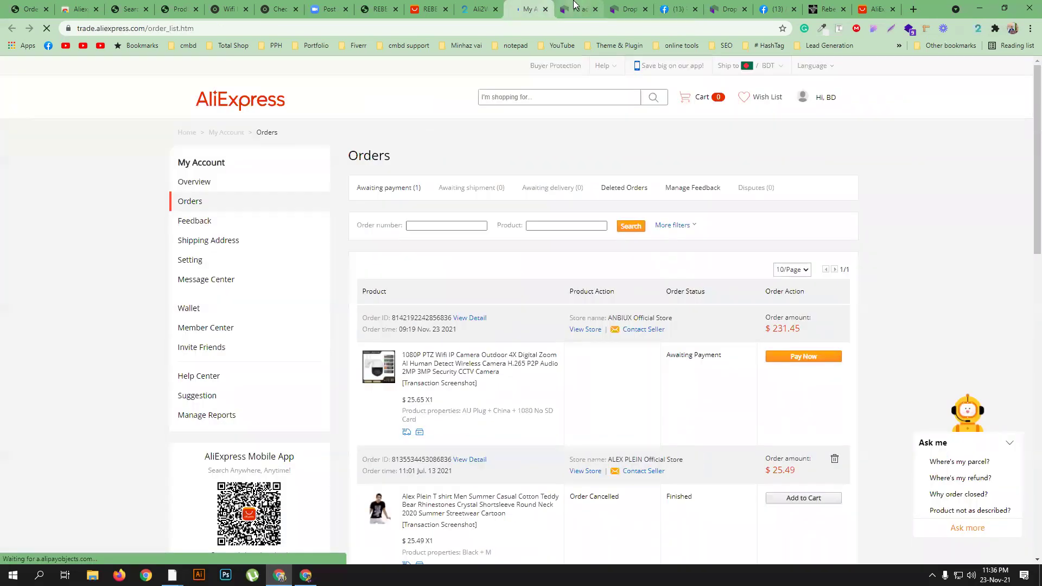
pyautogui.click(578, 9)
pyautogui.scroll(-6, 456, 353)
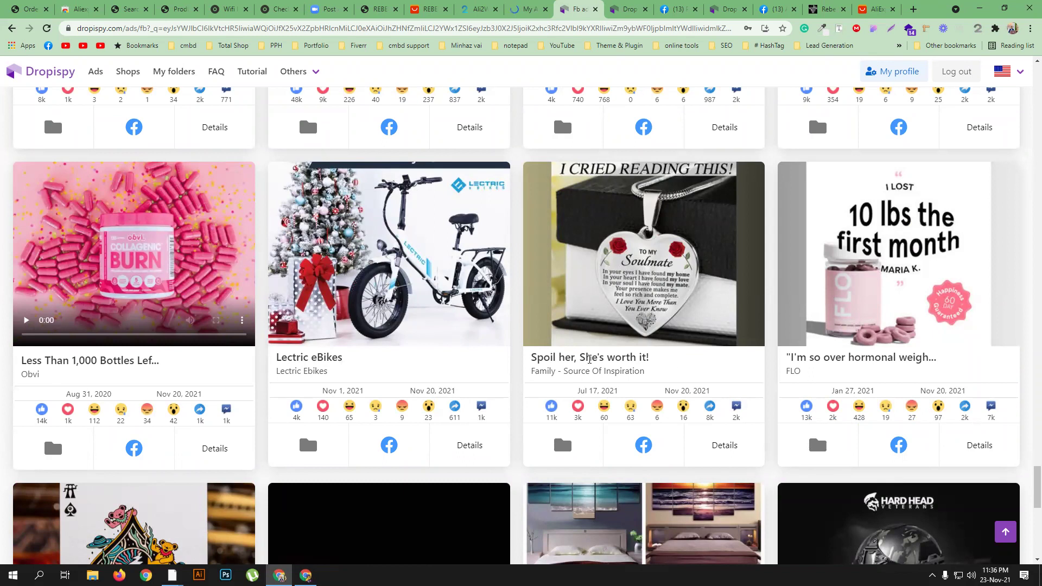
pyautogui.scroll(-1, 589, 358)
pyautogui.middleClick(725, 391)
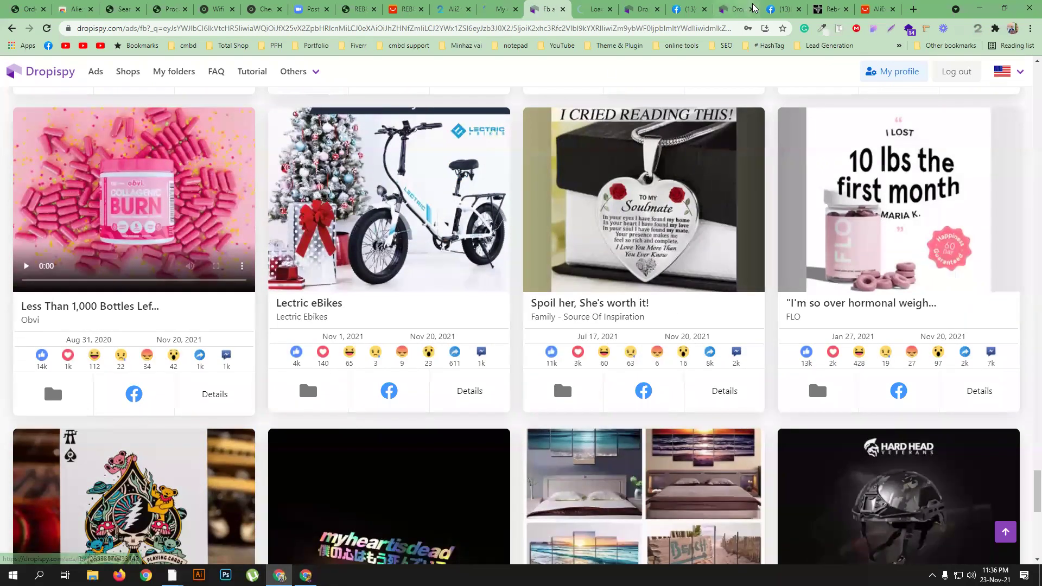
pyautogui.click(657, 9)
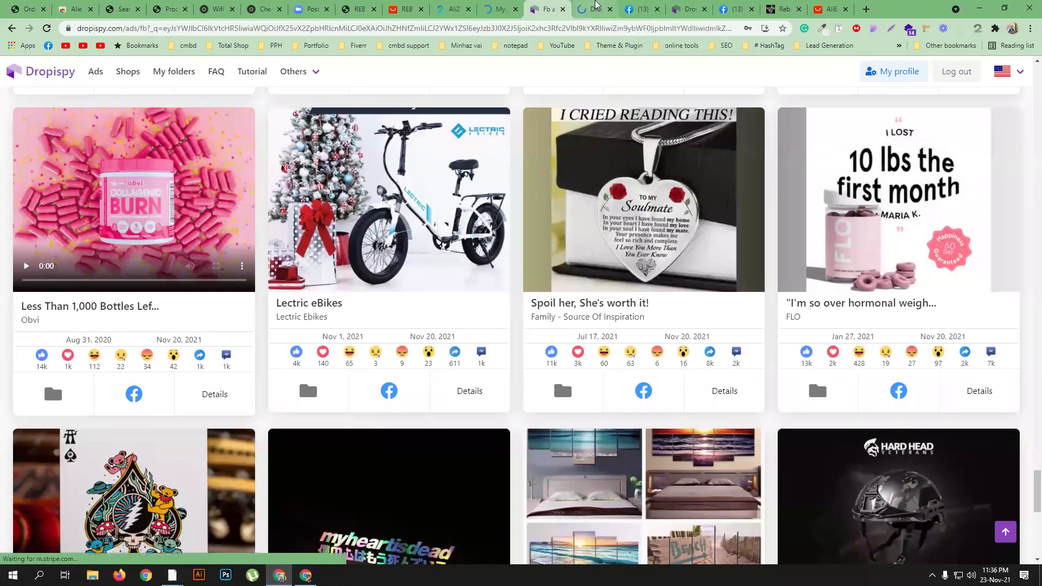
pyautogui.click(595, 9)
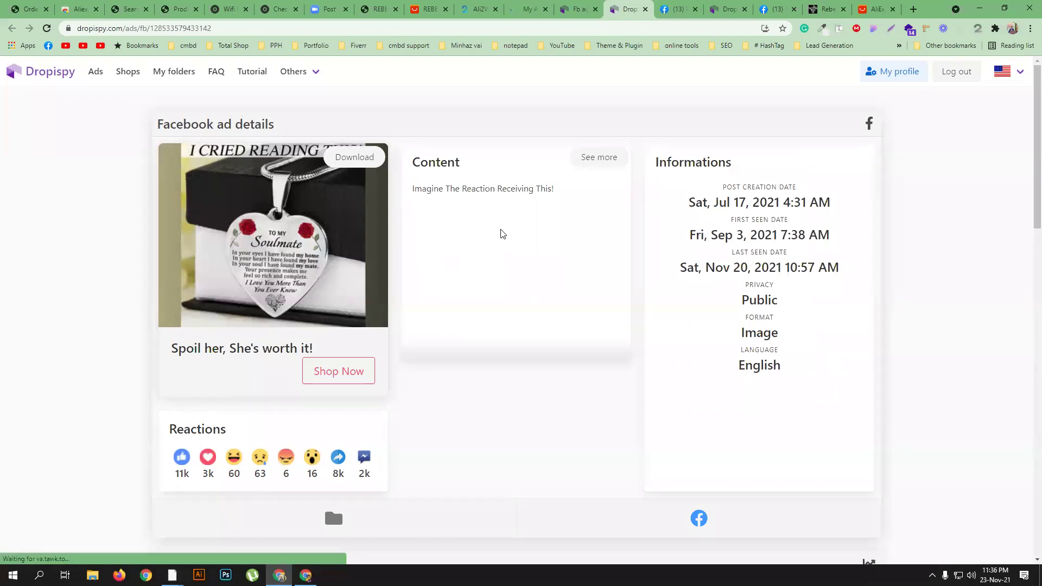
# Review the necklace ad's engagement and audience charts, and open its lilycoty.com source product page in a new tab.
pyautogui.scroll(-4, 503, 233)
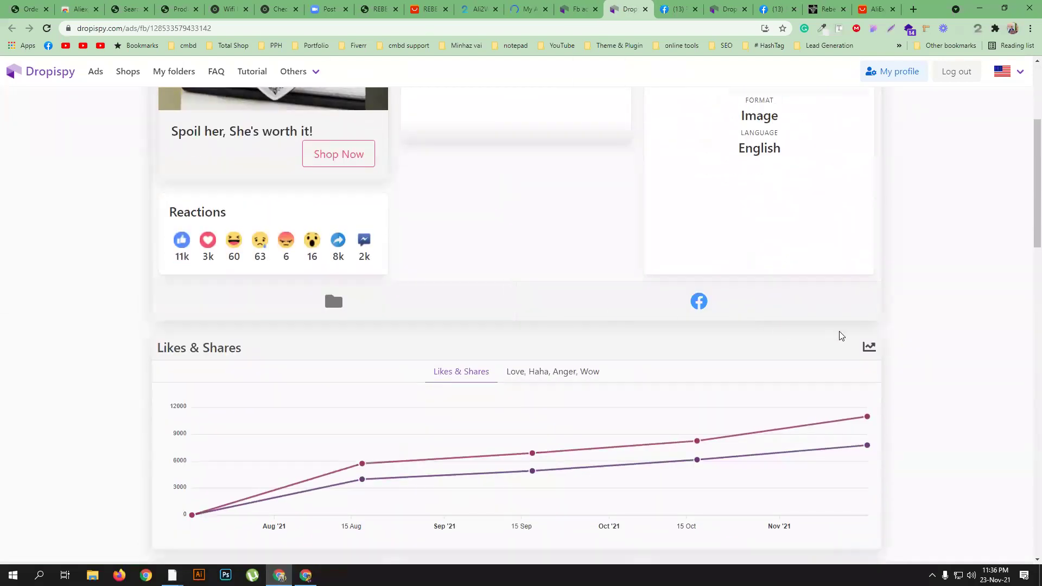
pyautogui.scroll(-10, 470, 303)
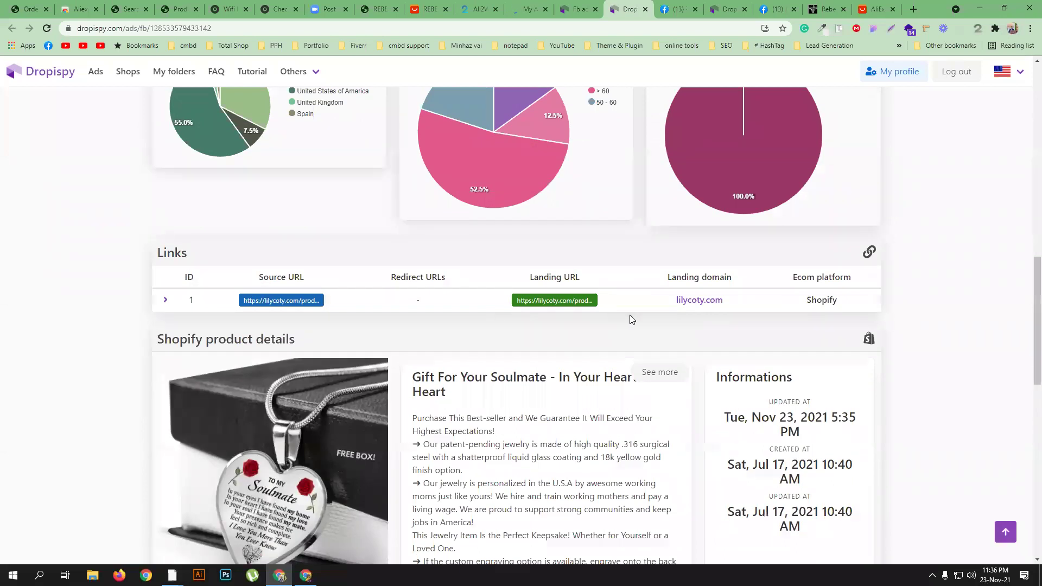
pyautogui.middleClick(274, 302)
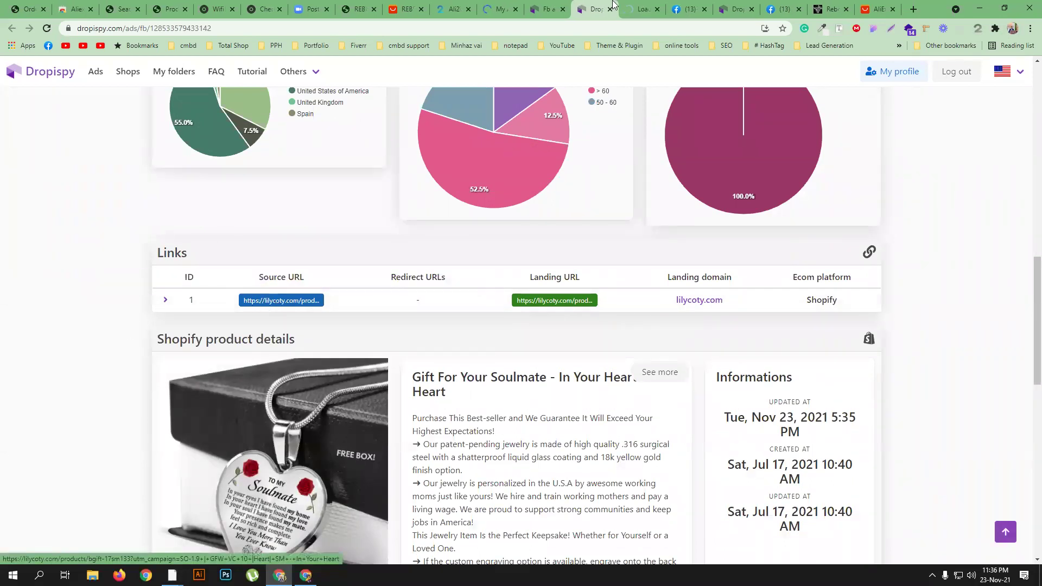
pyautogui.click(637, 5)
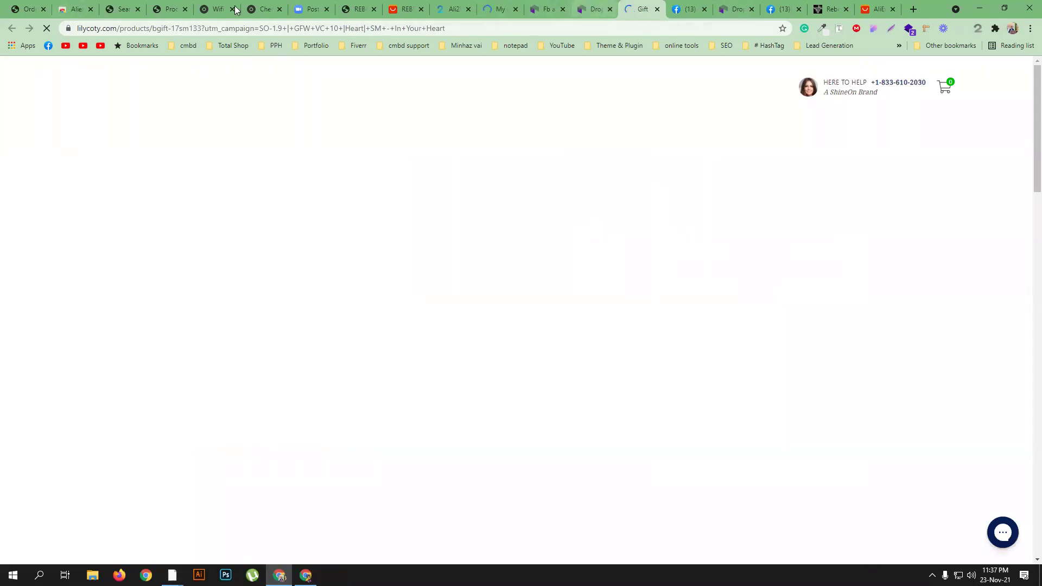
# Close the five unneeded browser tabs after the Orders tab and return to the lilycoty.com product page.
pyautogui.click(90, 10)
pyautogui.middleClick(89, 9)
pyautogui.middleClick(89, 9)
pyautogui.middleClick(89, 9)
pyautogui.middleClick(89, 9)
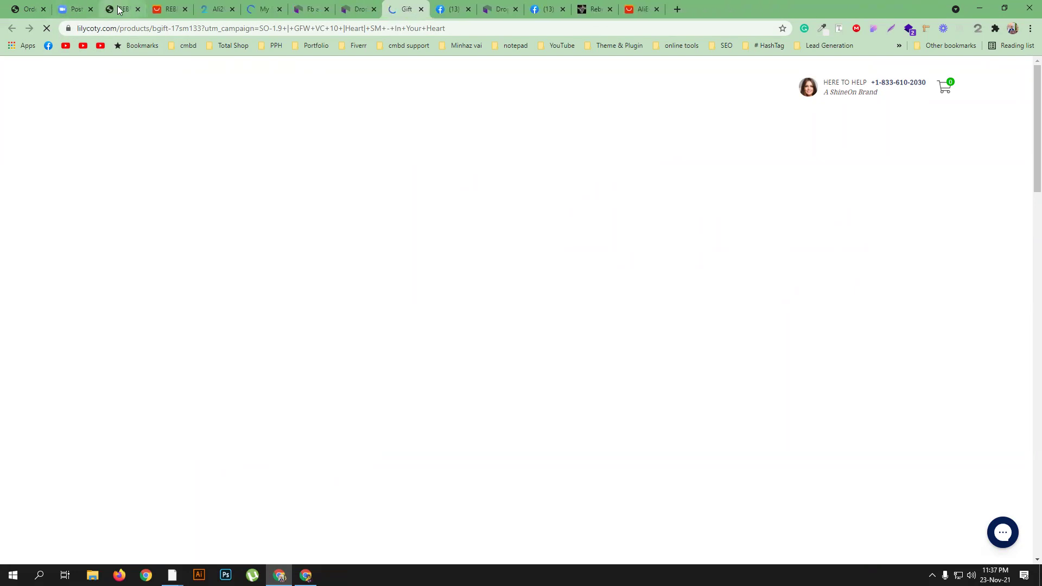
pyautogui.click(119, 9)
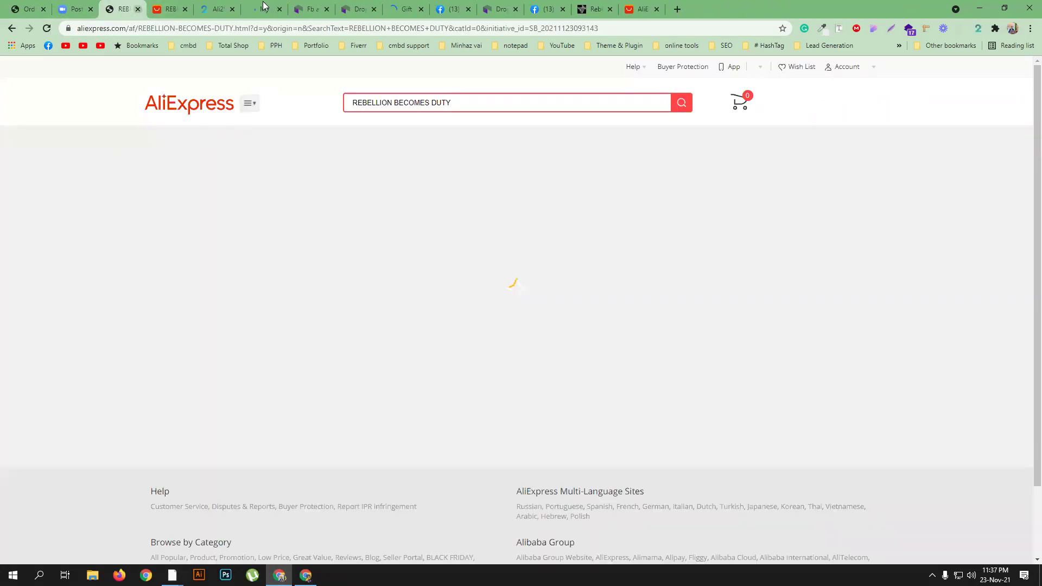
pyautogui.click(407, 9)
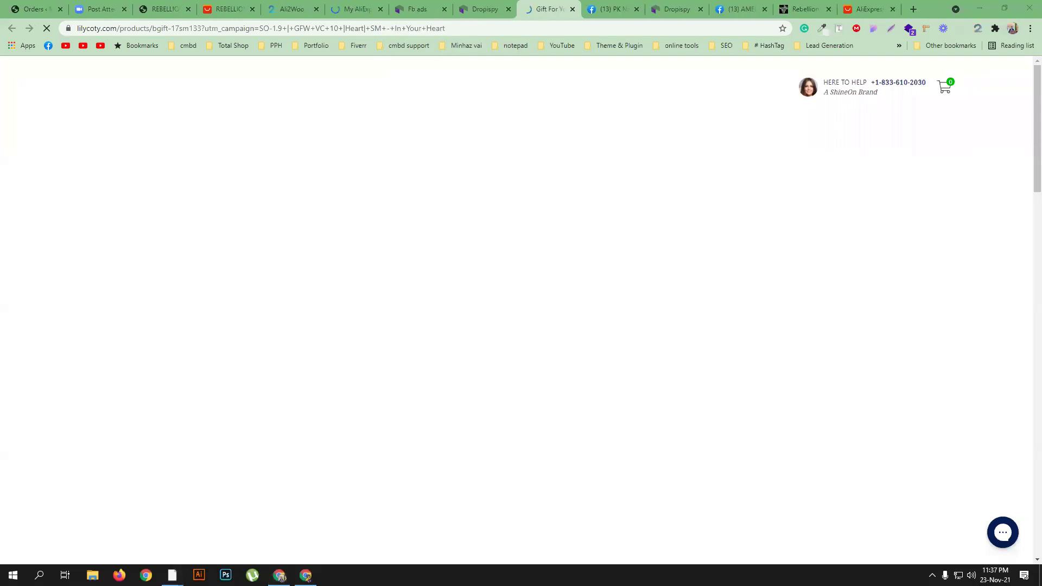
# Close the PK Nation and AMERICAN - STRONG! Facebook posts, the Rebellion product page and the Rebellion Becomes Duty ad details.
pyautogui.click(625, 10)
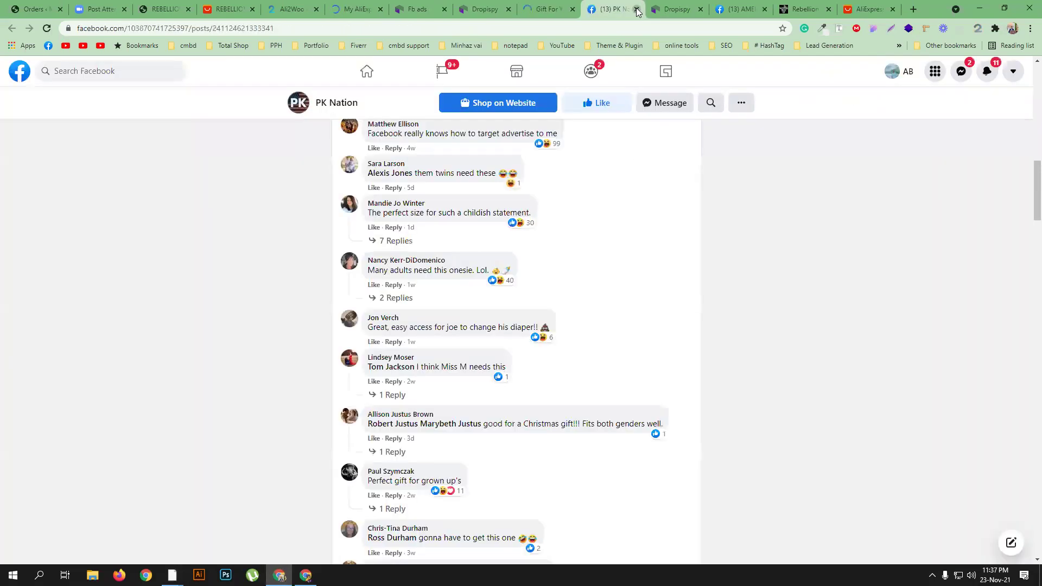
pyautogui.click(637, 9)
pyautogui.click(685, 10)
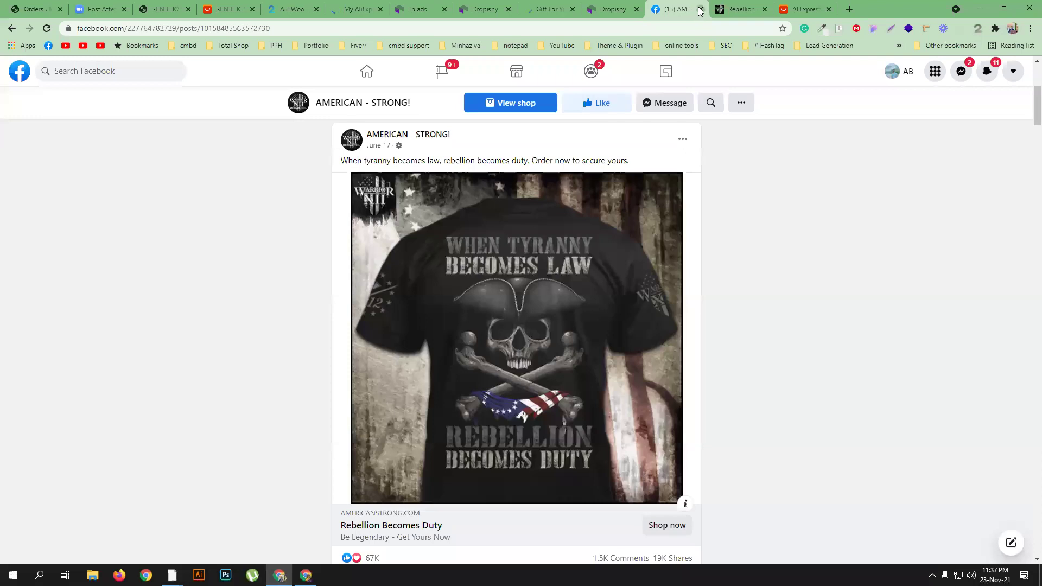
pyautogui.click(700, 9)
pyautogui.click(700, 9)
pyautogui.click(610, 9)
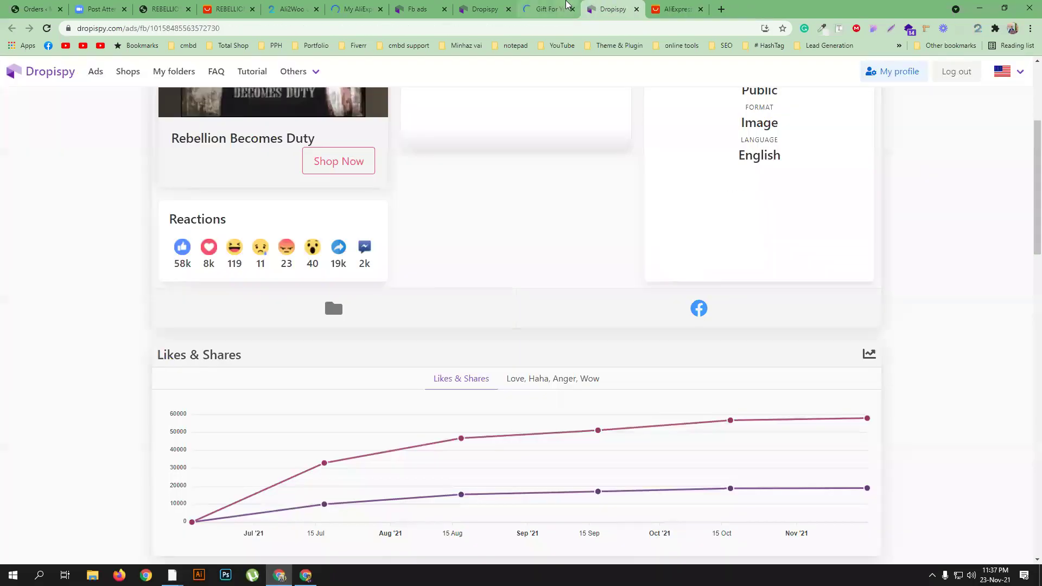
pyautogui.middleClick(585, 12)
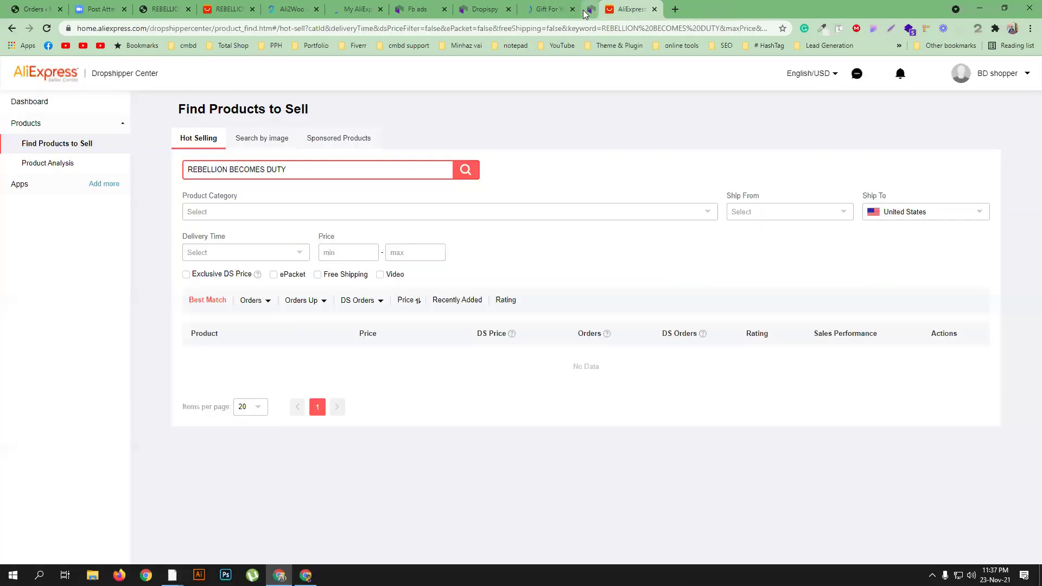
# Go back to the soulmate necklace's Dropispy ad details and review the ad's dates, content and reactions.
pyautogui.click(544, 5)
pyautogui.click(499, 6)
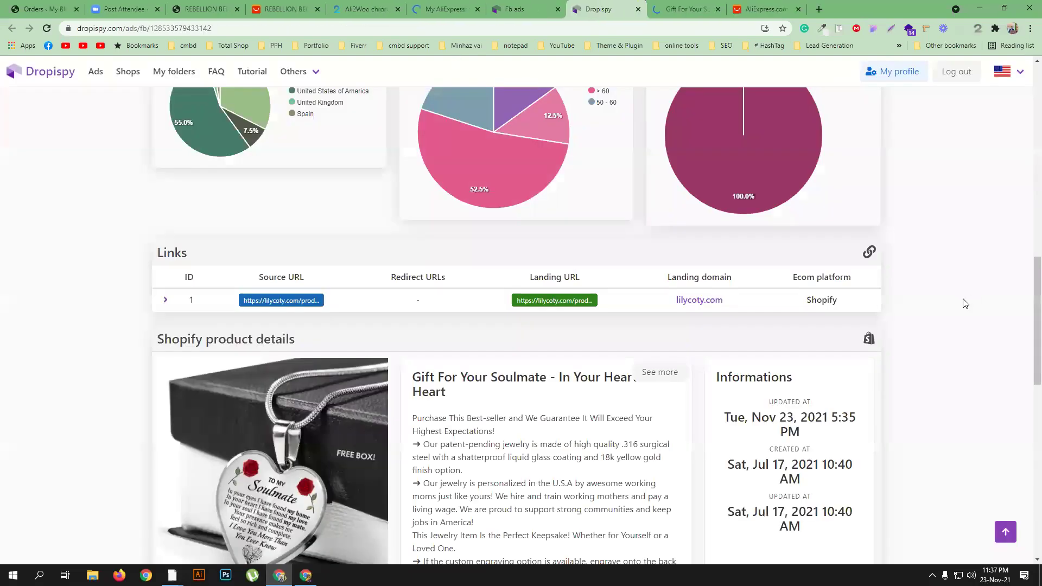
pyautogui.scroll(4, 963, 300)
pyautogui.scroll(8, 604, 200)
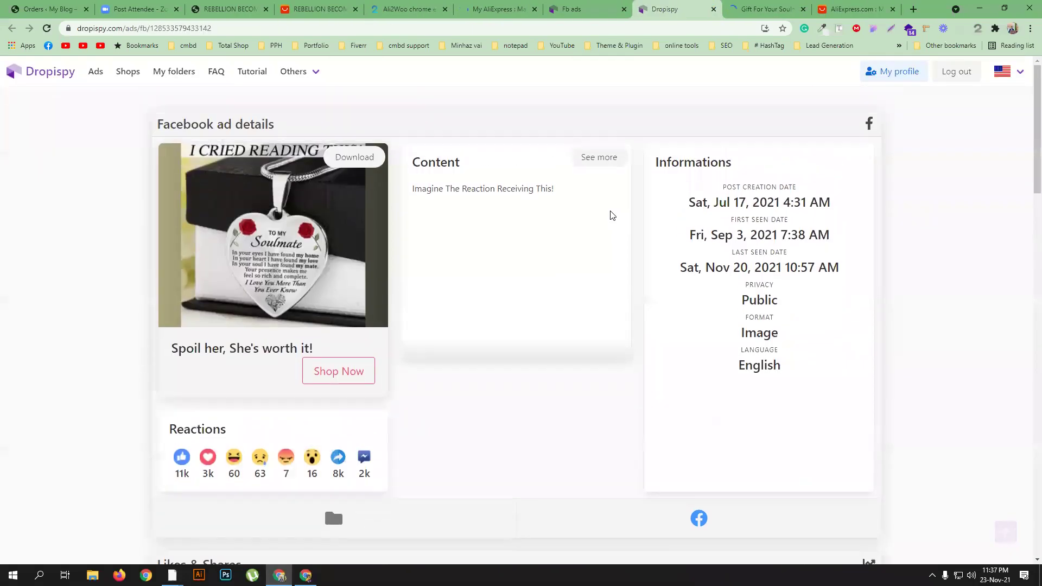
# Browse further down the Dropispy Facebook ads list and open the details of Witzig's Best Selling Harness ad in a new tab.
pyautogui.click(577, 5)
pyautogui.scroll(-6, 1025, 326)
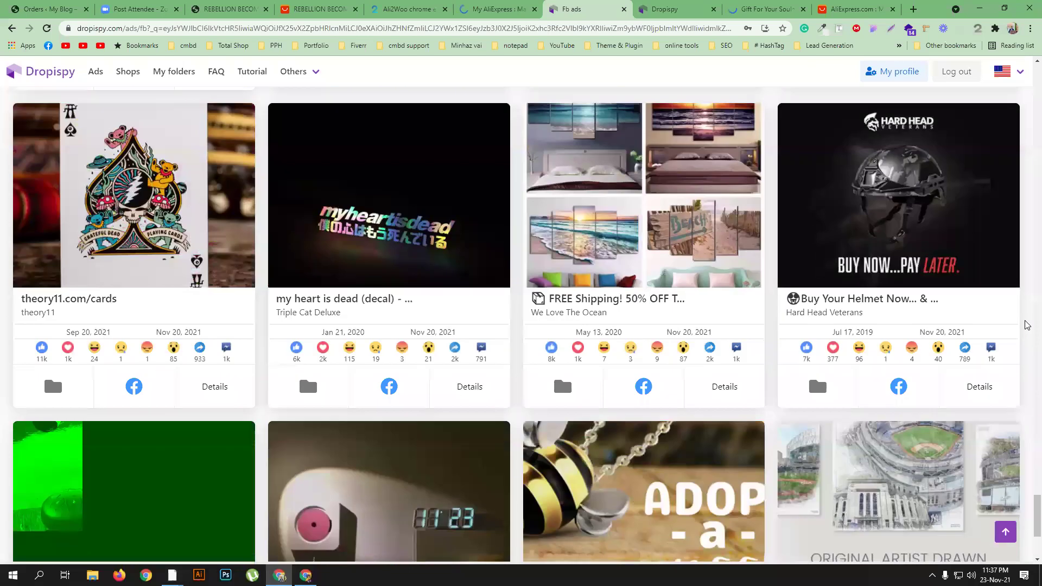
pyautogui.scroll(-4, 1026, 326)
pyautogui.scroll(-6, 1026, 325)
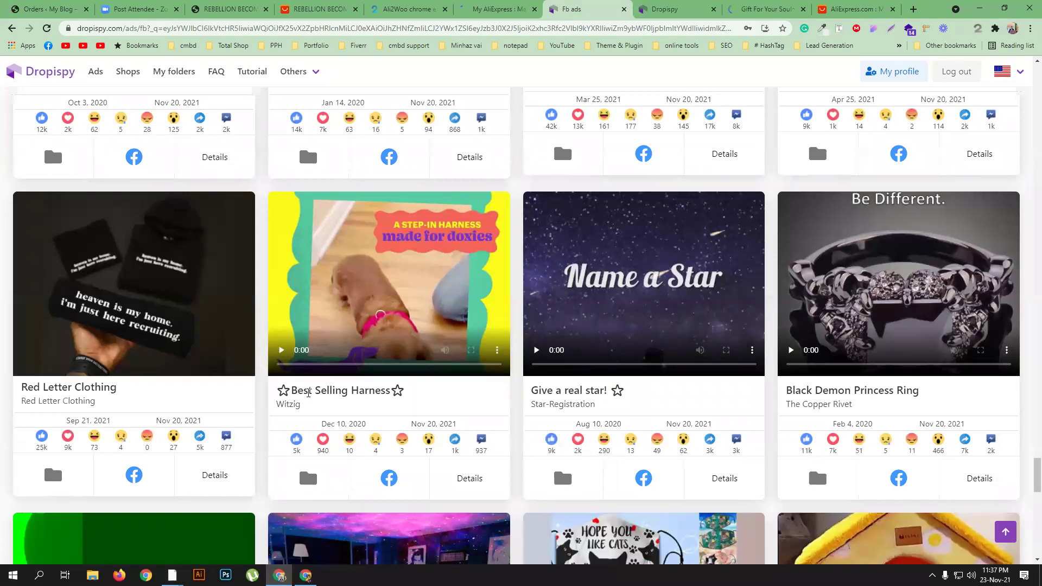
pyautogui.middleClick(470, 478)
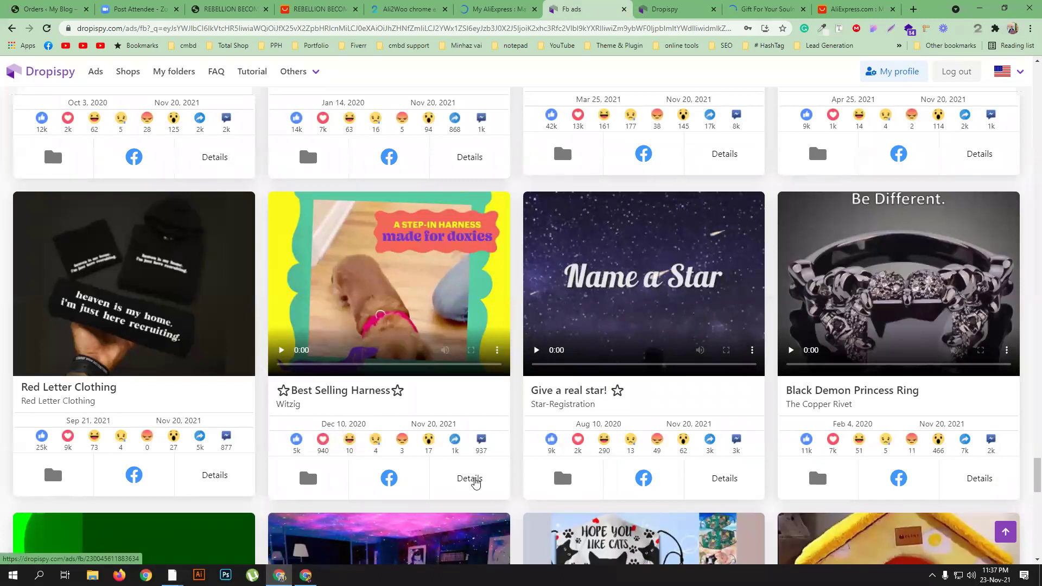
# Find Little Paw Friends' Fluffisimo Doghouse Bed ad in the list and open its details in a new tab.
pyautogui.scroll(-3, 382, 297)
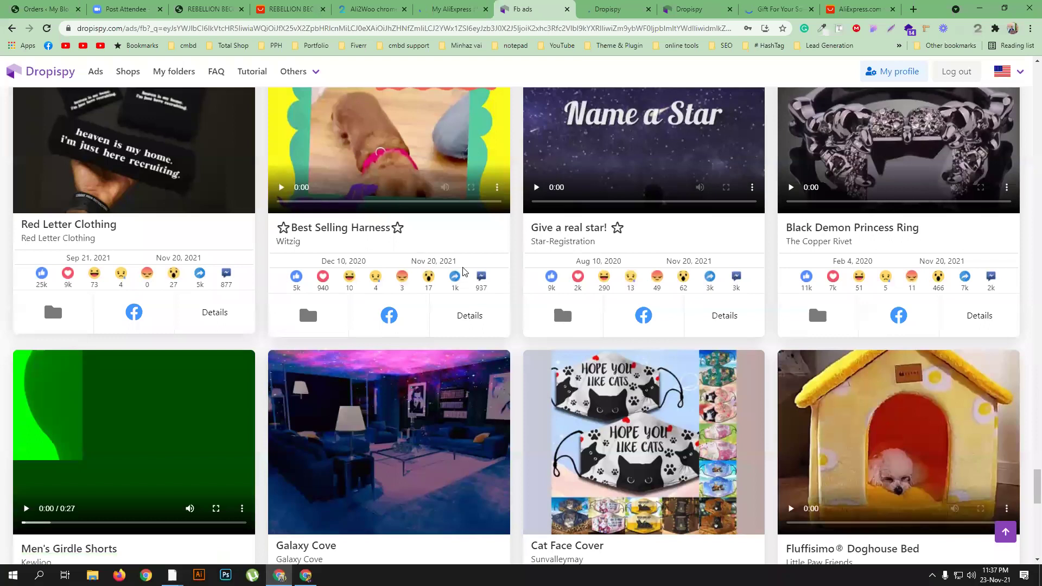
pyautogui.scroll(-2, 1027, 379)
pyautogui.scroll(-3, 1027, 379)
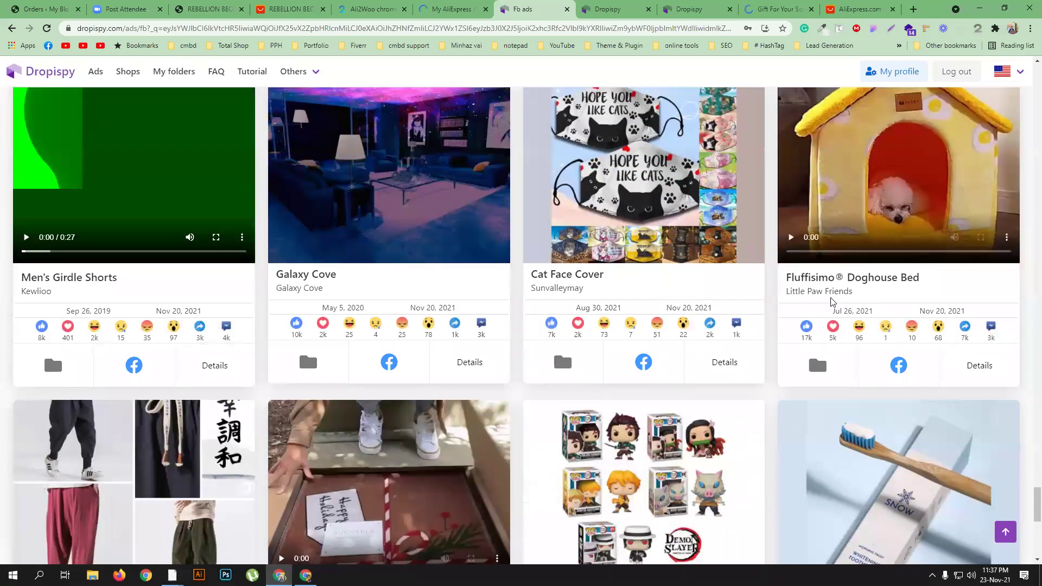
pyautogui.middleClick(987, 371)
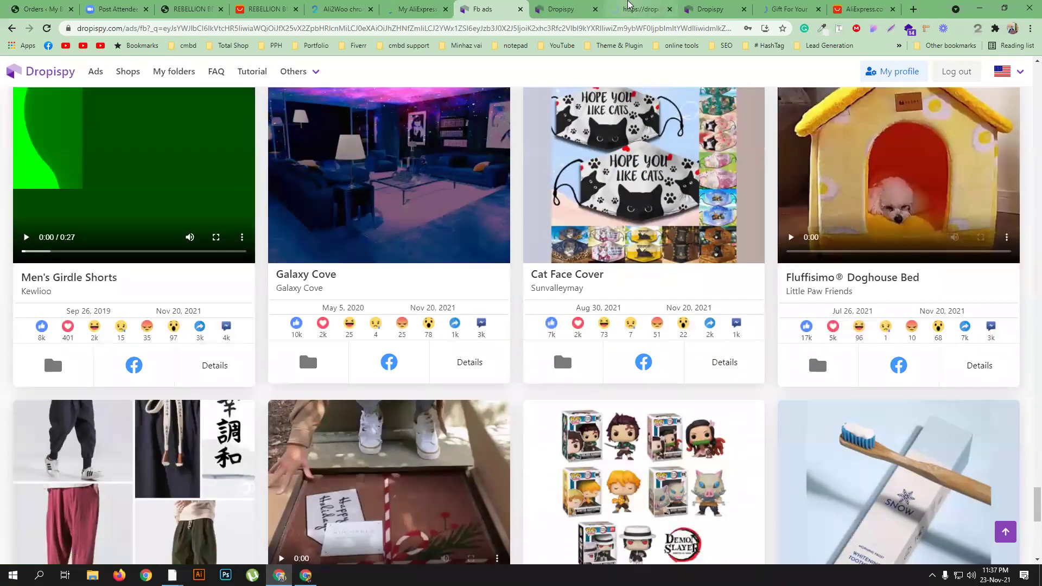
pyautogui.click(597, 16)
pyautogui.click(624, 10)
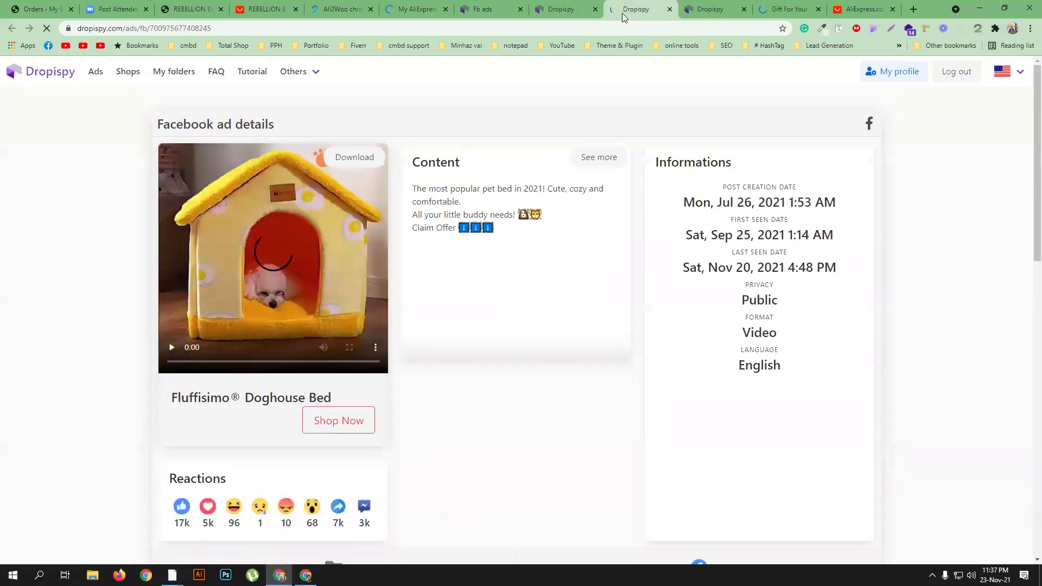
# Review the doghouse bed ad's engagement, country, age and sex charts, and open its littlepawfriends.com source product page.
pyautogui.scroll(-13, 501, 355)
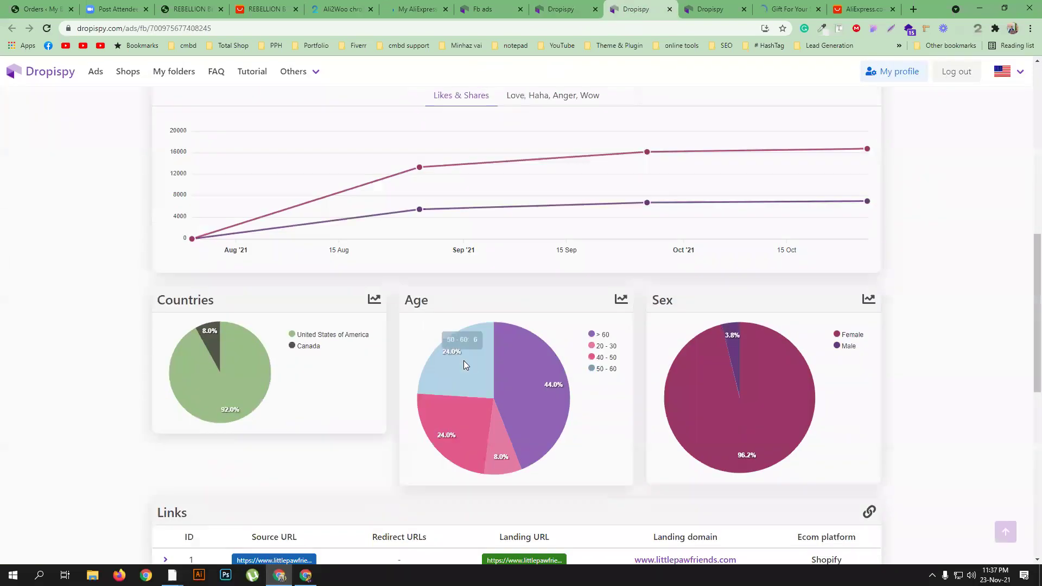
pyautogui.scroll(-1, 326, 396)
pyautogui.scroll(1, 347, 401)
pyautogui.click(273, 379)
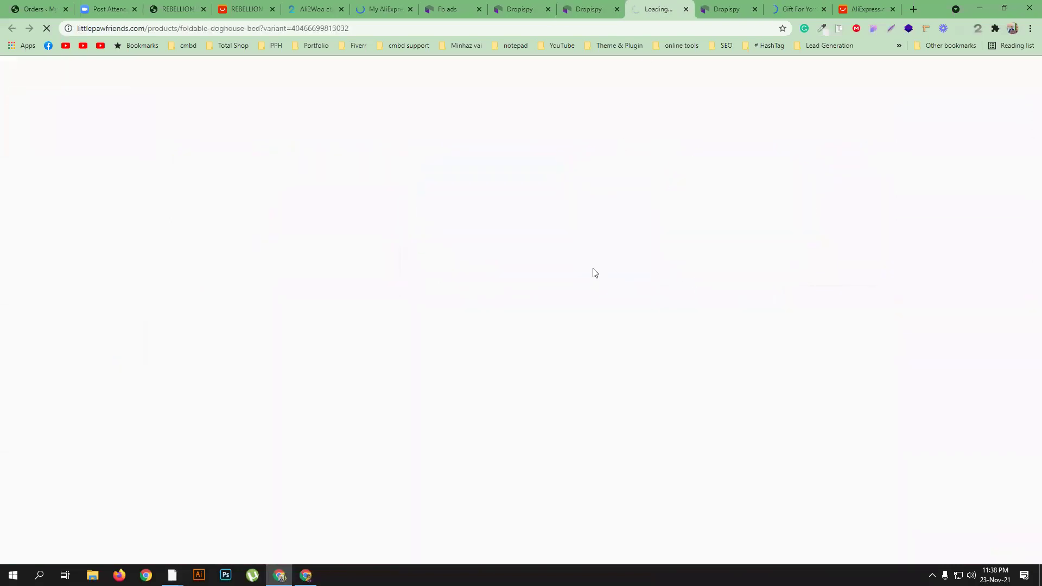
# Recheck the sex chart in the doghouse bed ad's Dropispy details, then return to the littlepawfriends.com product page.
pyautogui.click(589, 9)
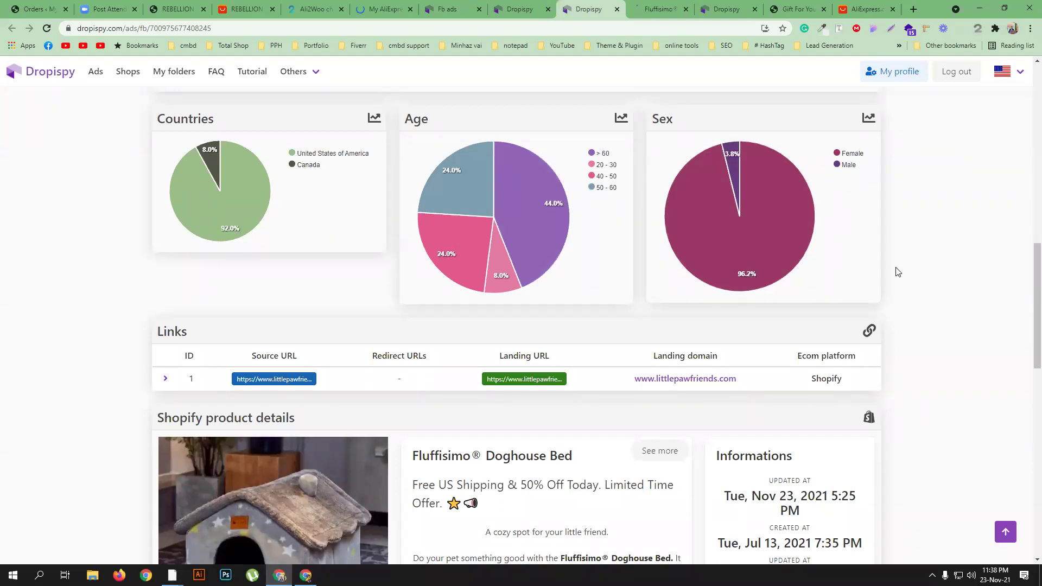
pyautogui.moveTo(766, 249)
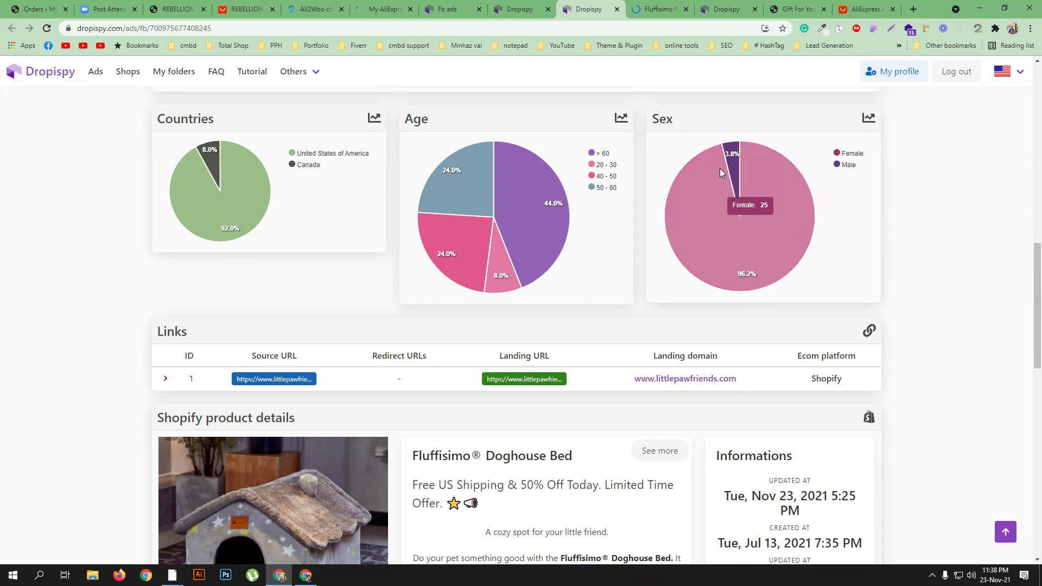
pyautogui.click(578, 329)
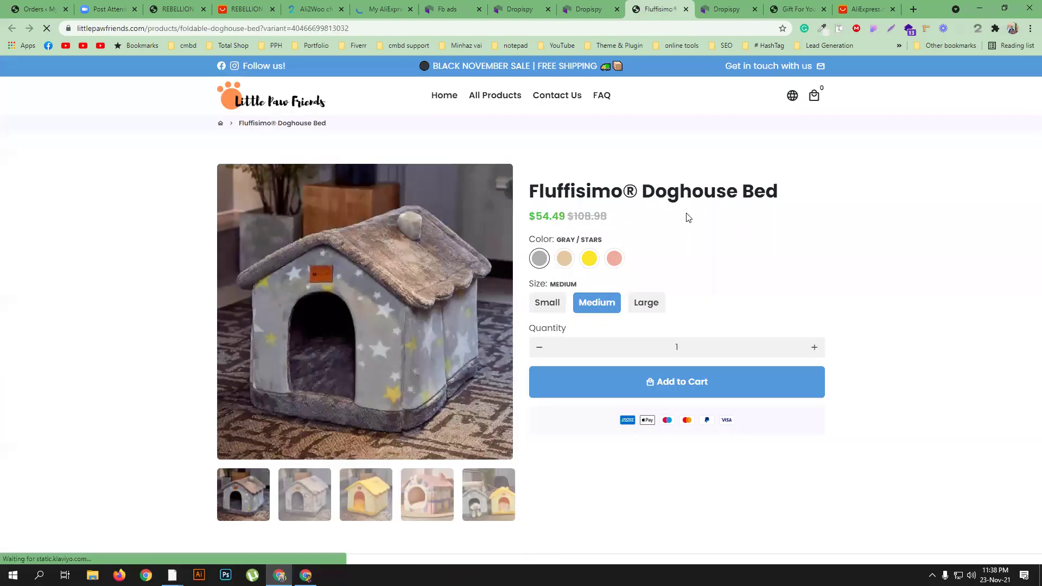
# Copy the product title "Fluffisimo® Doghouse Bed" from the littlepawfriends.com product page.
pyautogui.tripleClick(670, 192)
pyautogui.rightClick(673, 194)
pyautogui.click(690, 200)
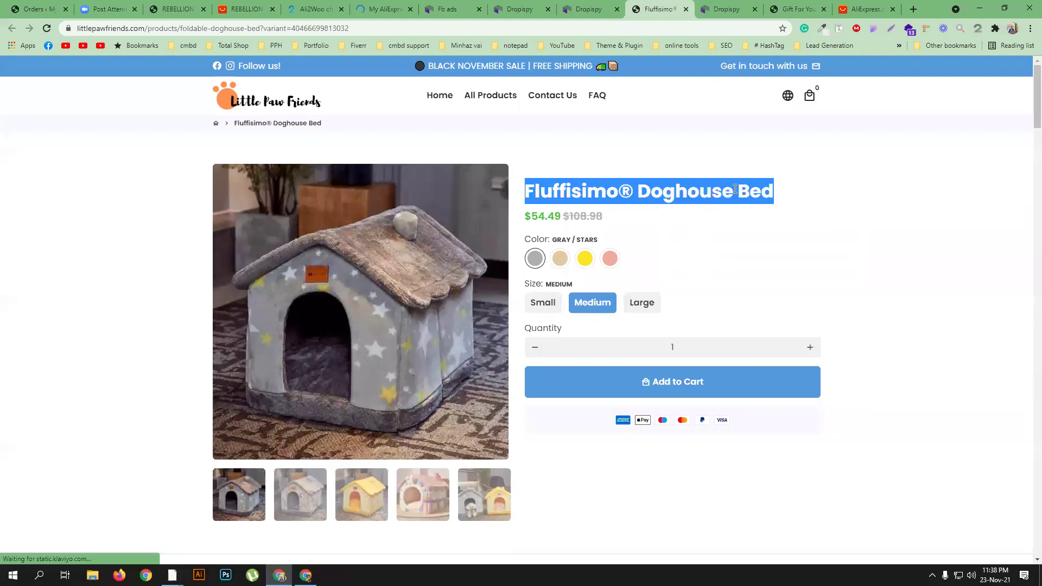
# Search AliExpress for "Fluffisimo Doghouse Bed", leaving out the registered trademark symbol.
pyautogui.click(855, 6)
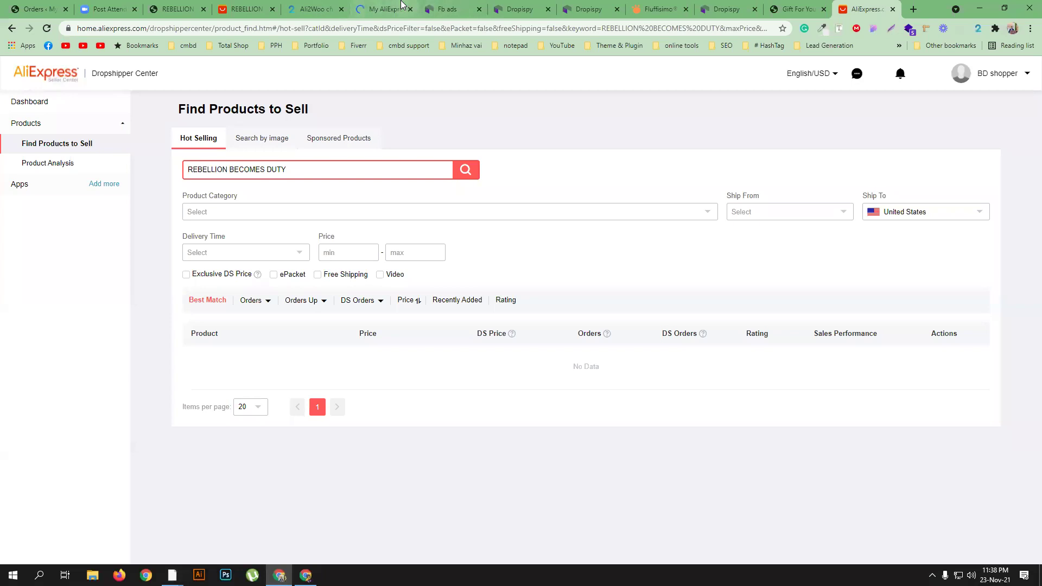
pyautogui.click(384, 8)
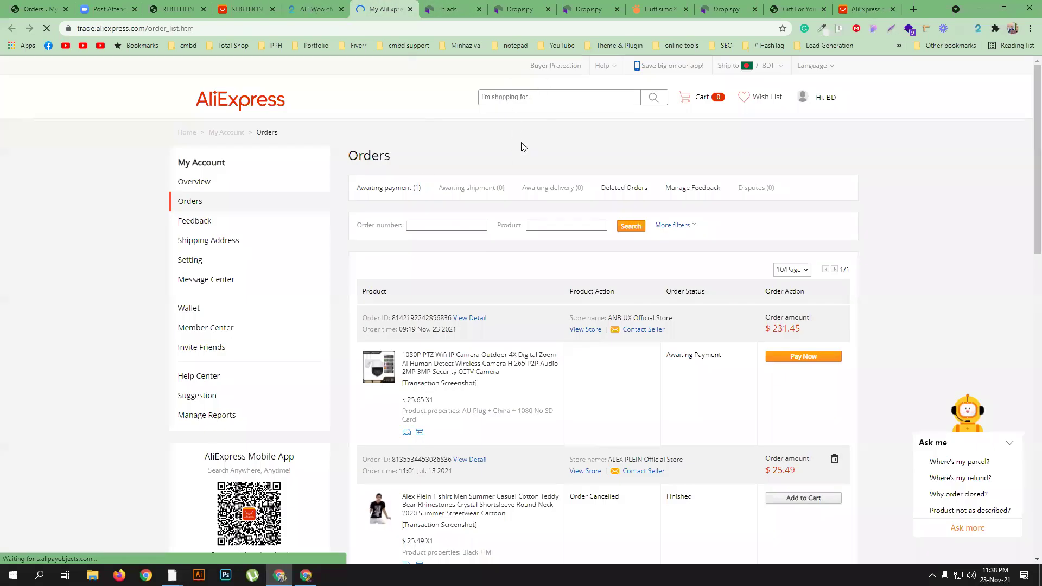
pyautogui.click(244, 9)
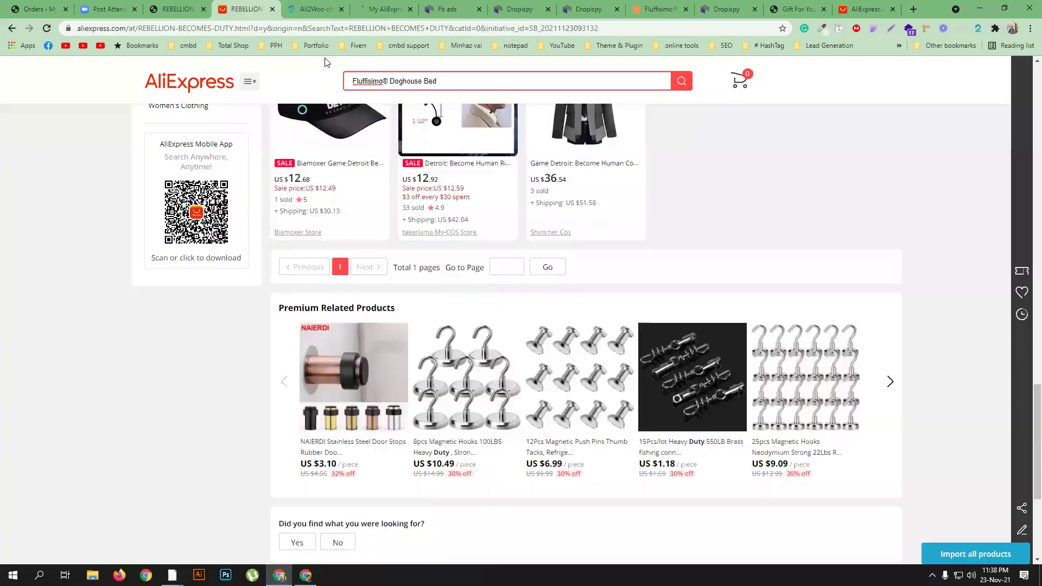
pyautogui.click(387, 81)
pyautogui.press('BackSpace')
pyautogui.press('Return')
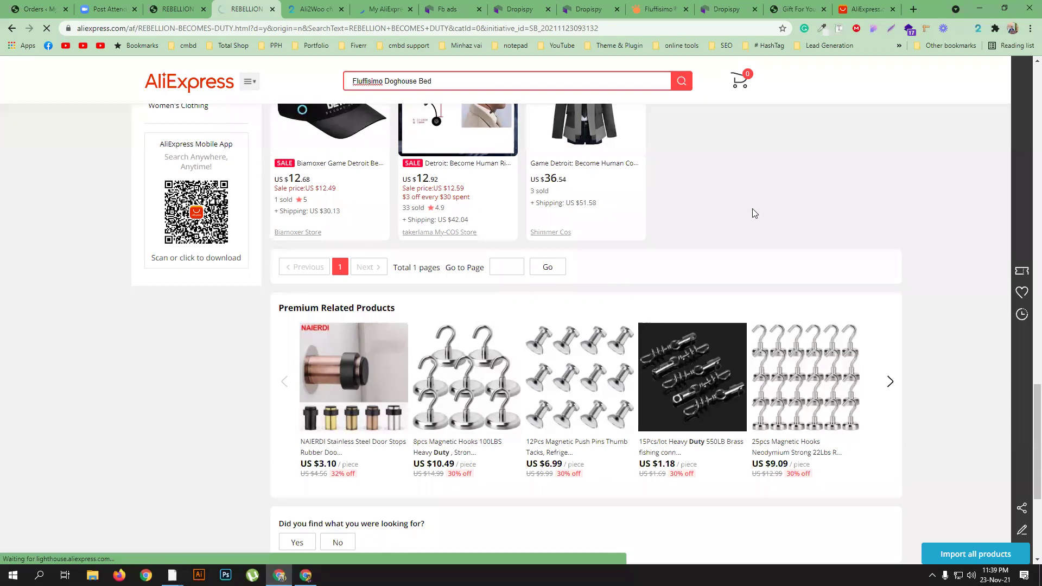
# Review the doghouse bed's price, colour and size options and description on its littlepawfriends.com product page.
pyautogui.scroll(2, 920, 255)
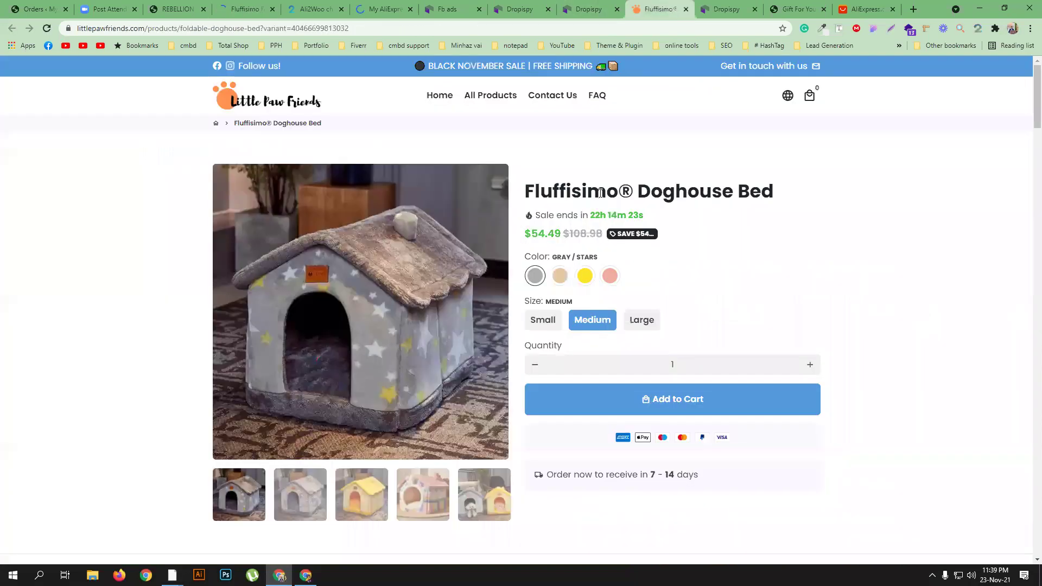
pyautogui.scroll(-2, 774, 270)
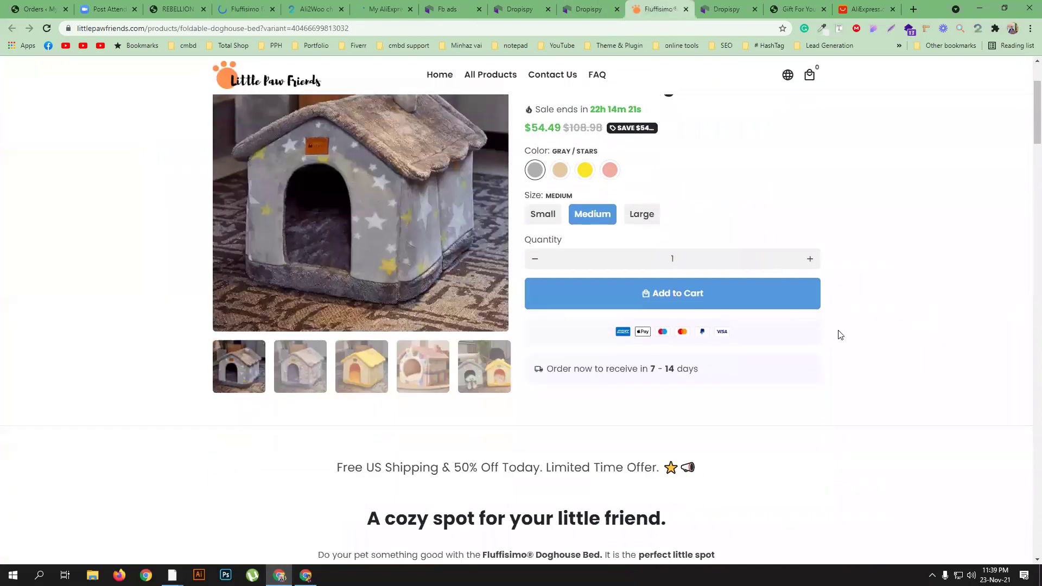
pyautogui.scroll(-2, 841, 335)
pyautogui.scroll(5, 760, 328)
# Go back to the doghouse bed ad's Dropispy details and examine its likes and shares history and audience charts.
pyautogui.hotkey('ctrl', 'shift', 'Tab')
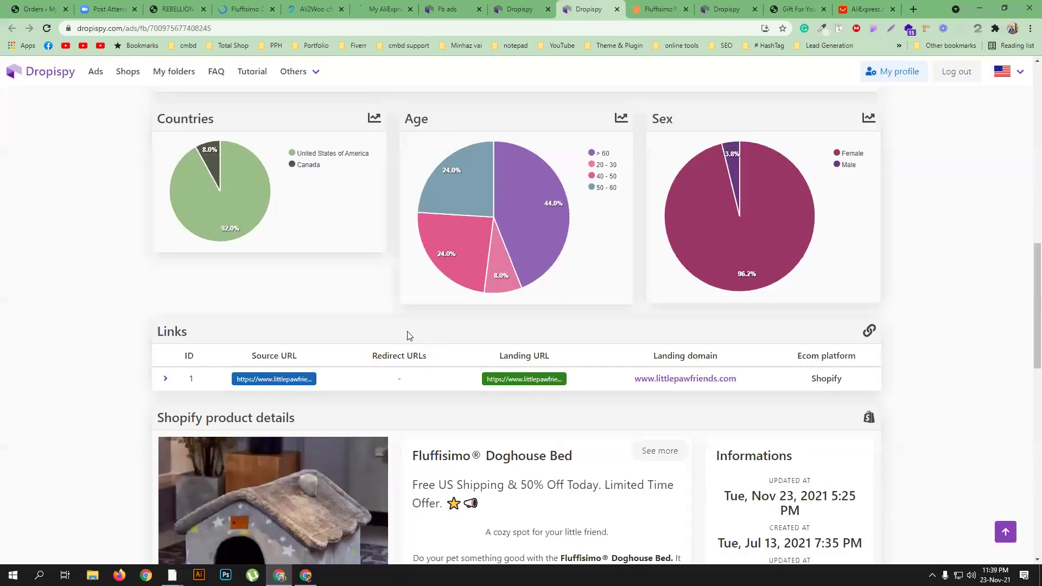
pyautogui.scroll(-8, 407, 332)
pyautogui.scroll(15, 342, 334)
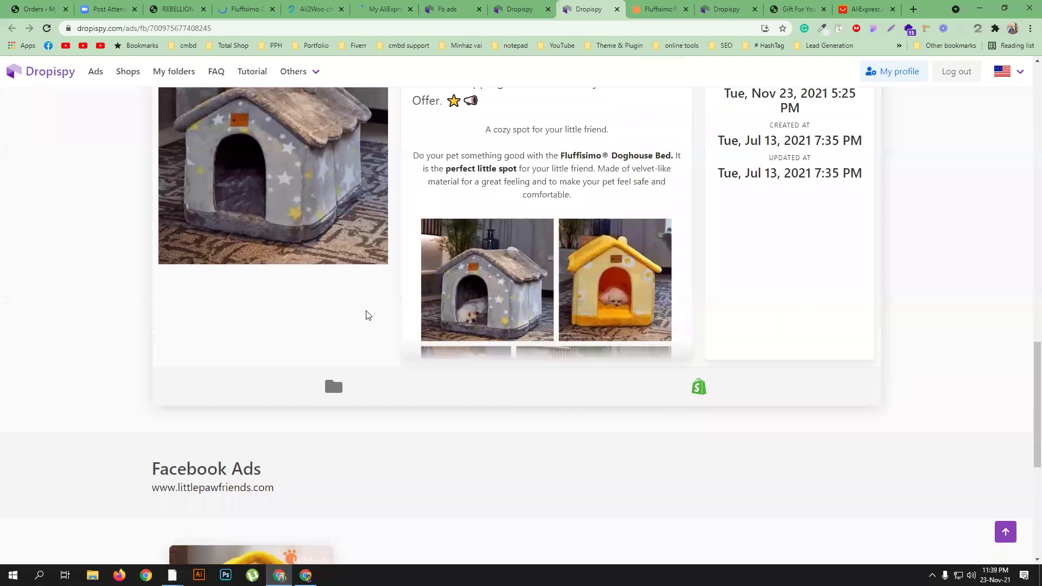
pyautogui.scroll(-5, 231, 337)
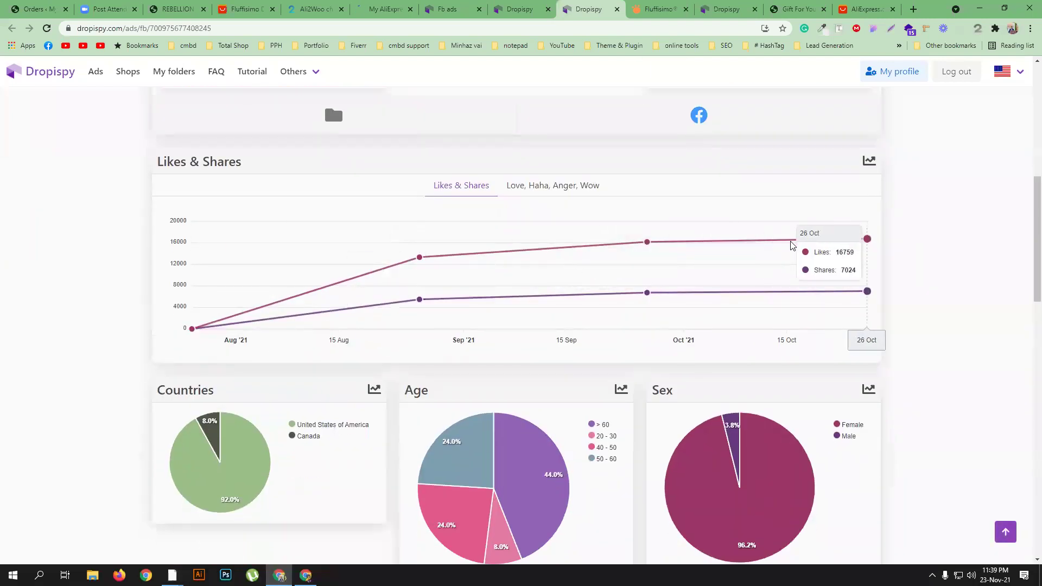
pyautogui.scroll(-5, 972, 293)
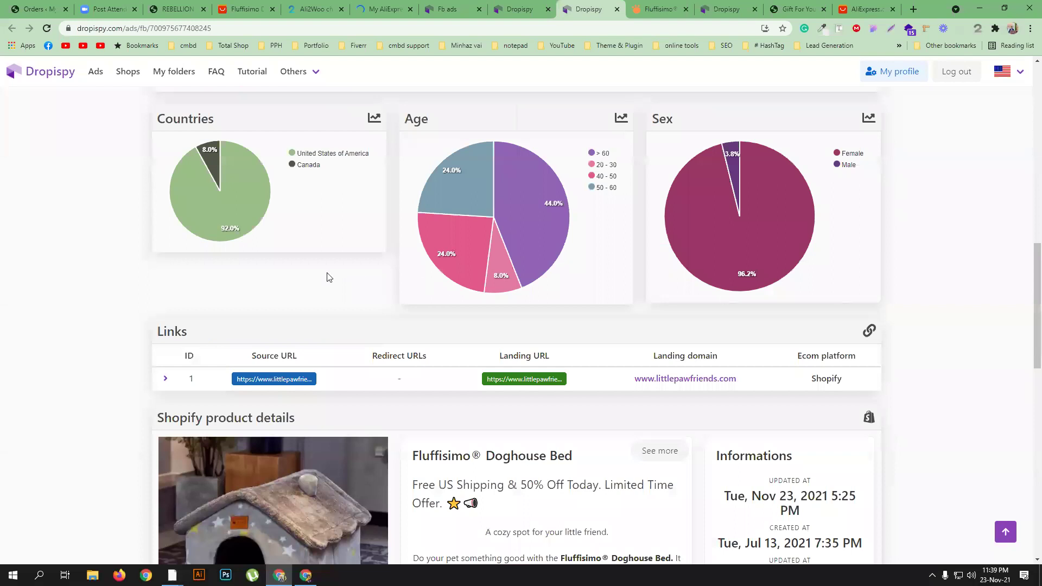
pyautogui.scroll(1, 328, 275)
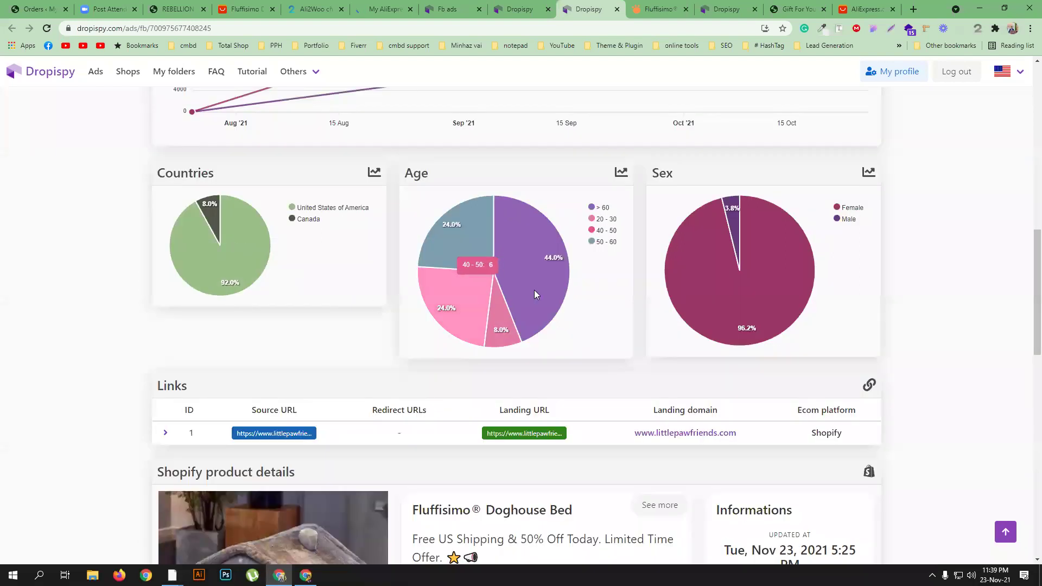
pyautogui.moveTo(746, 286)
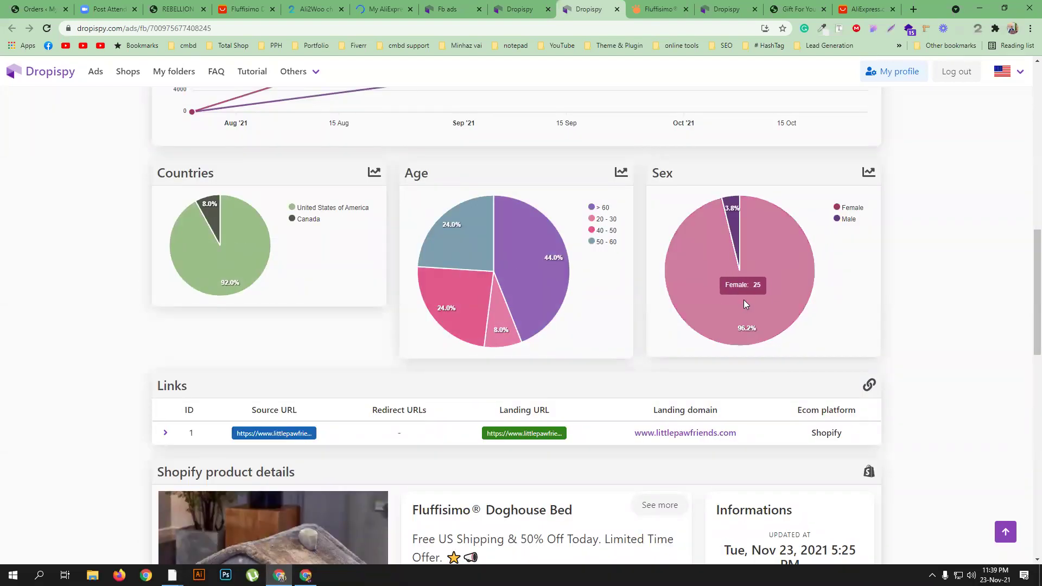
# Check the littlepawfriends.com Facebook ads listed below the details, and open the doghouse bed ad's original Facebook post in a new tab.
pyautogui.scroll(-12, 954, 340)
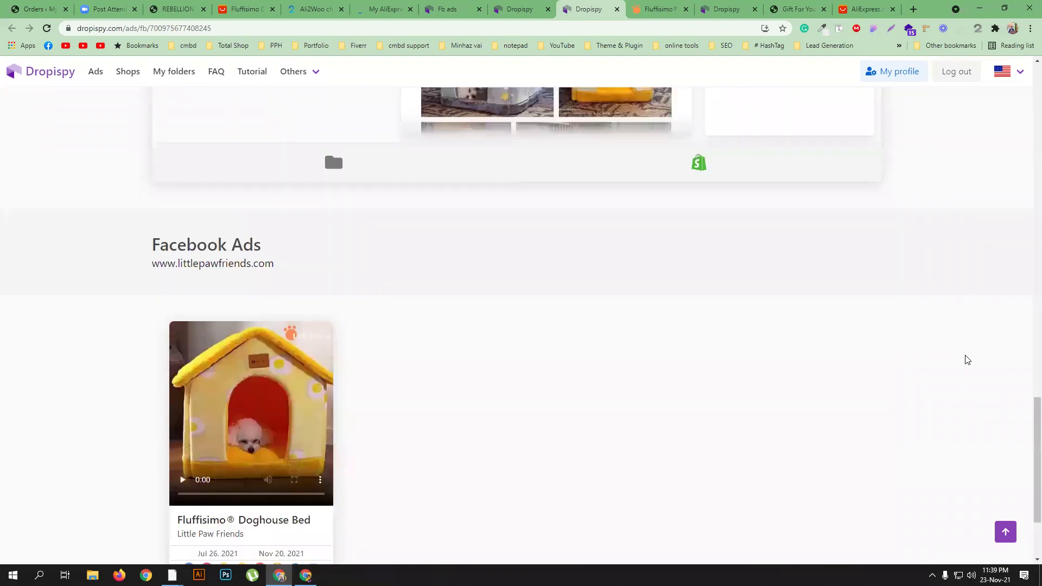
pyautogui.scroll(-3, 966, 359)
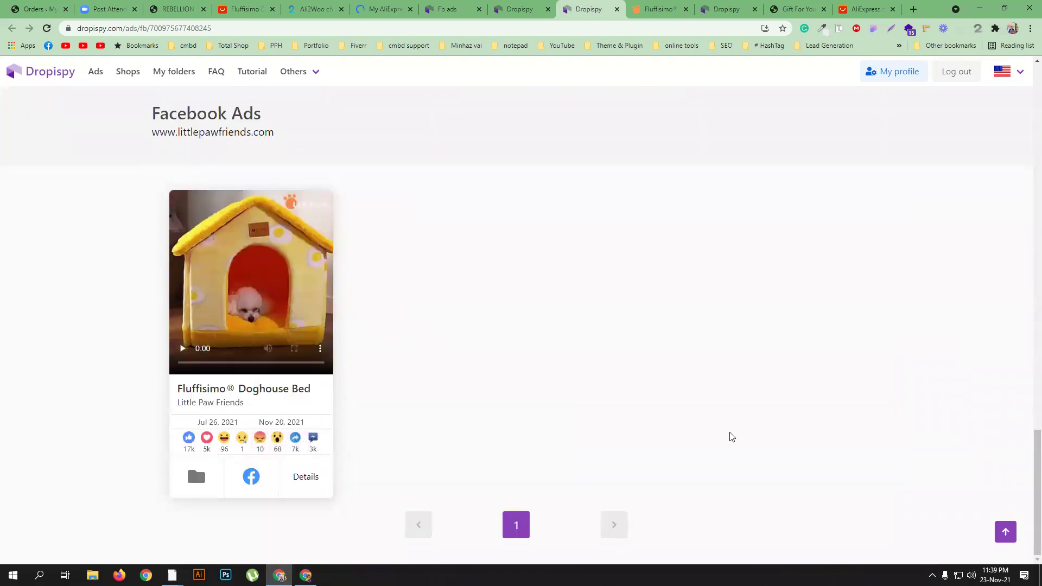
pyautogui.scroll(15, 516, 427)
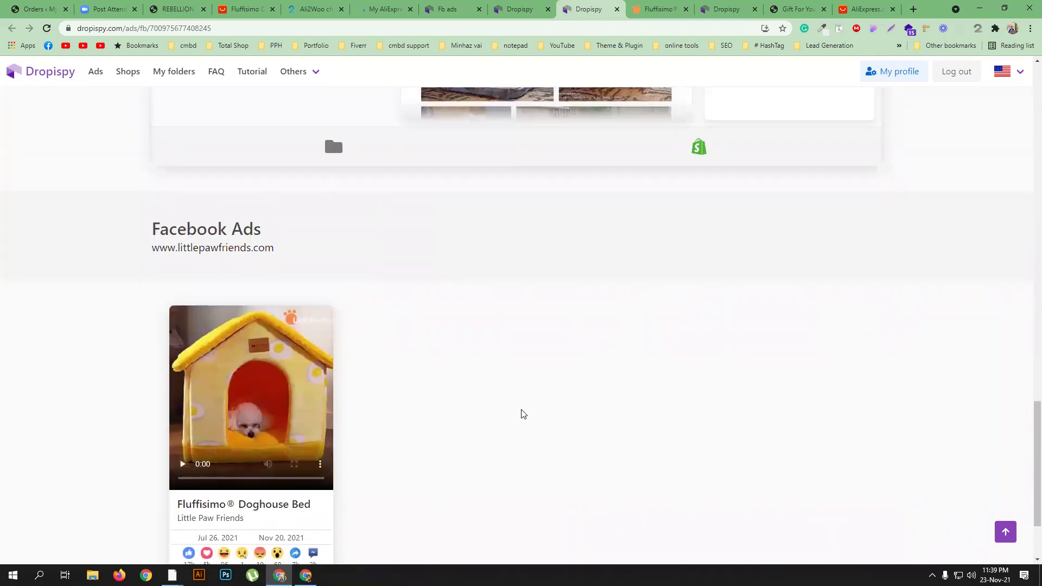
pyautogui.scroll(5, 550, 385)
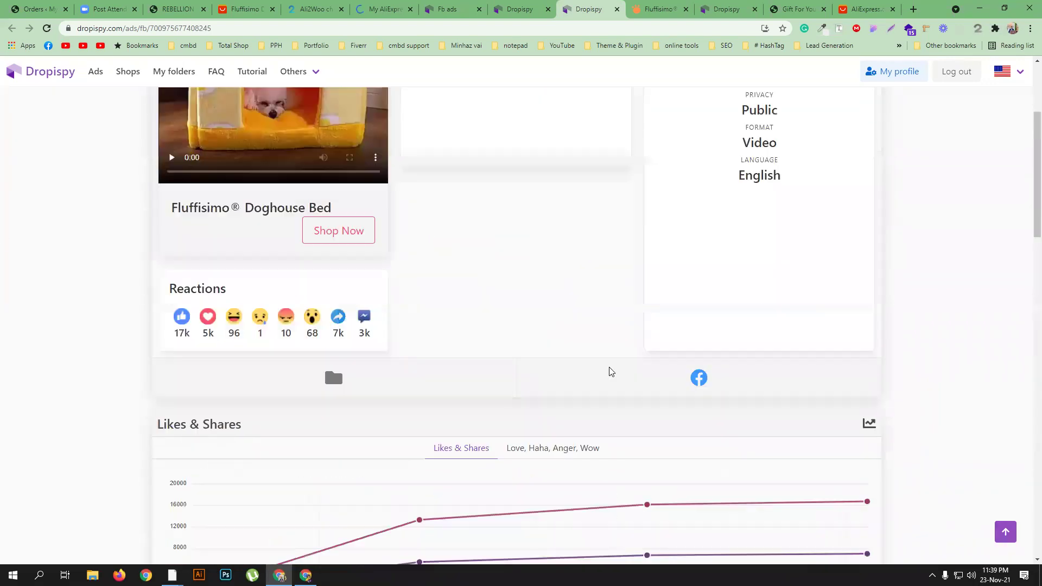
pyautogui.scroll(-1, 959, 363)
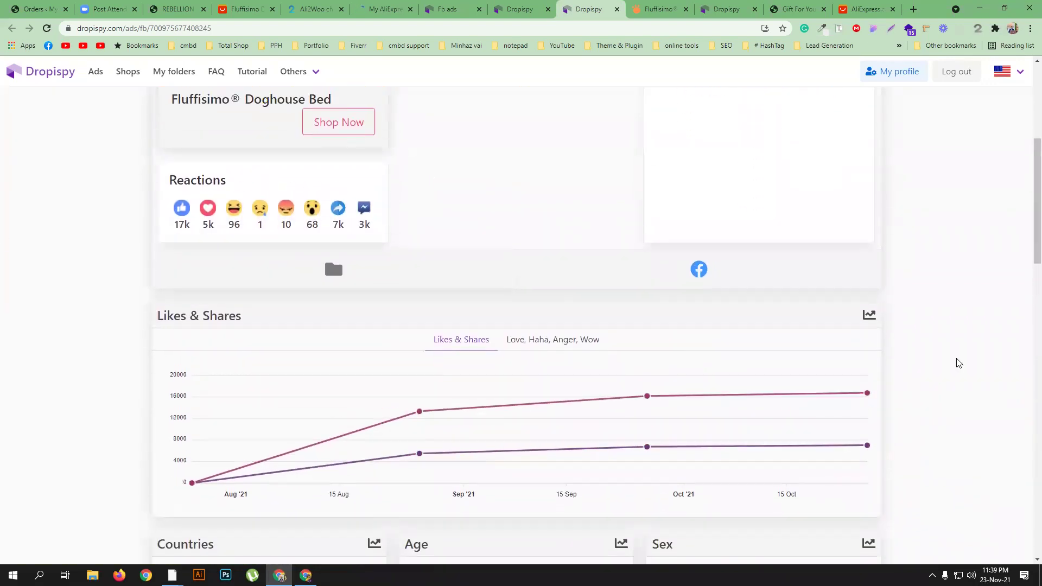
pyautogui.click(699, 269)
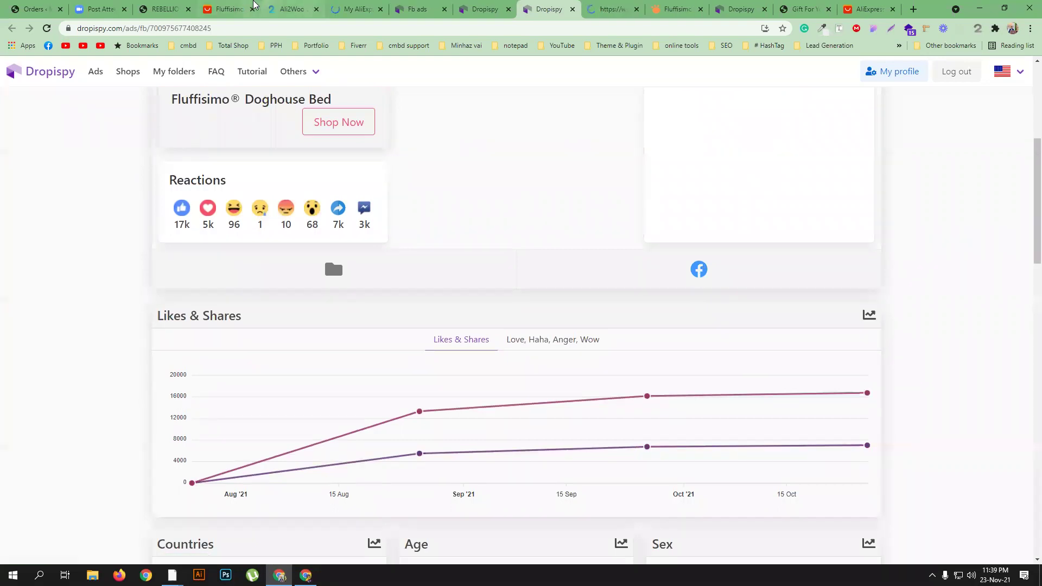
# Compare the first doghouse bed in the AliExpress search results with the product photo on the littlepawfriends.com page.
pyautogui.click(362, 4)
pyautogui.click(293, 7)
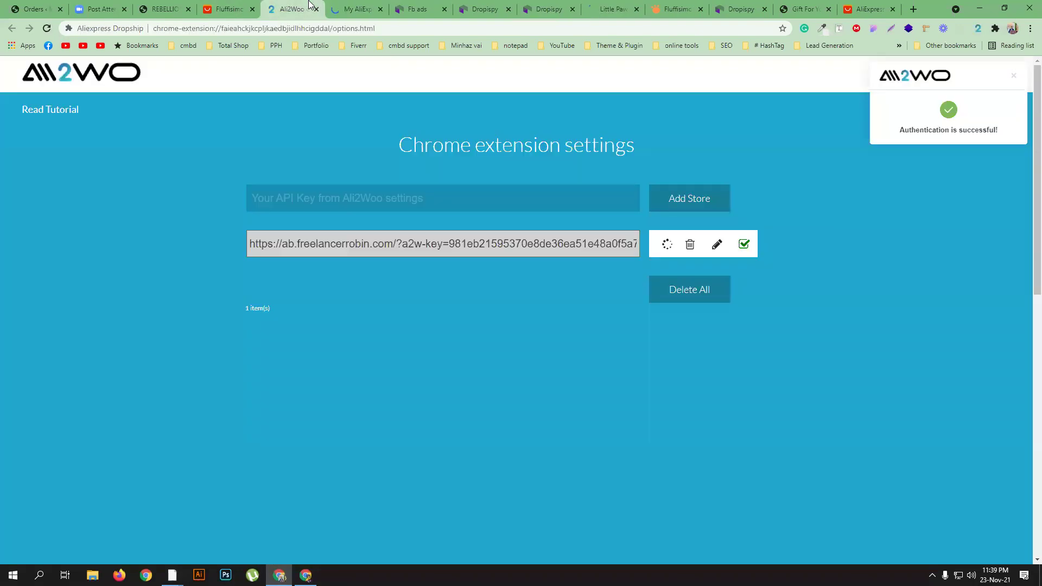
pyautogui.click(234, 4)
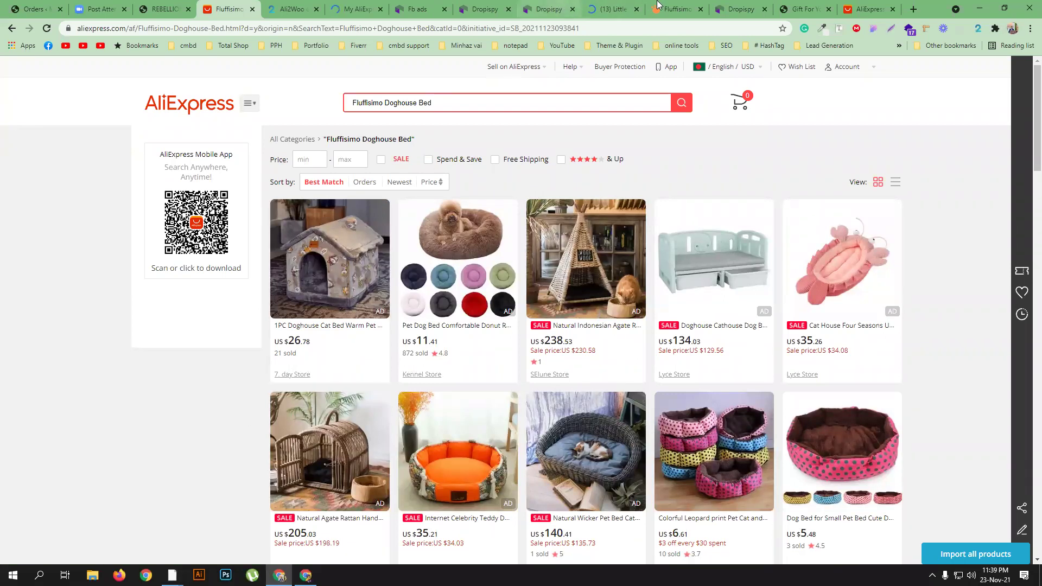
pyautogui.click(676, 9)
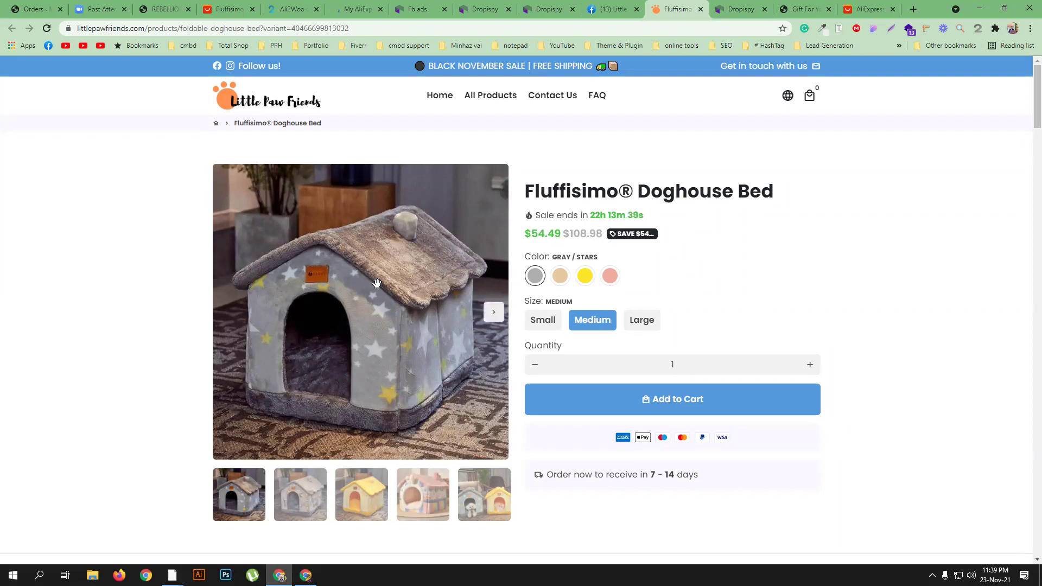
pyautogui.click(228, 9)
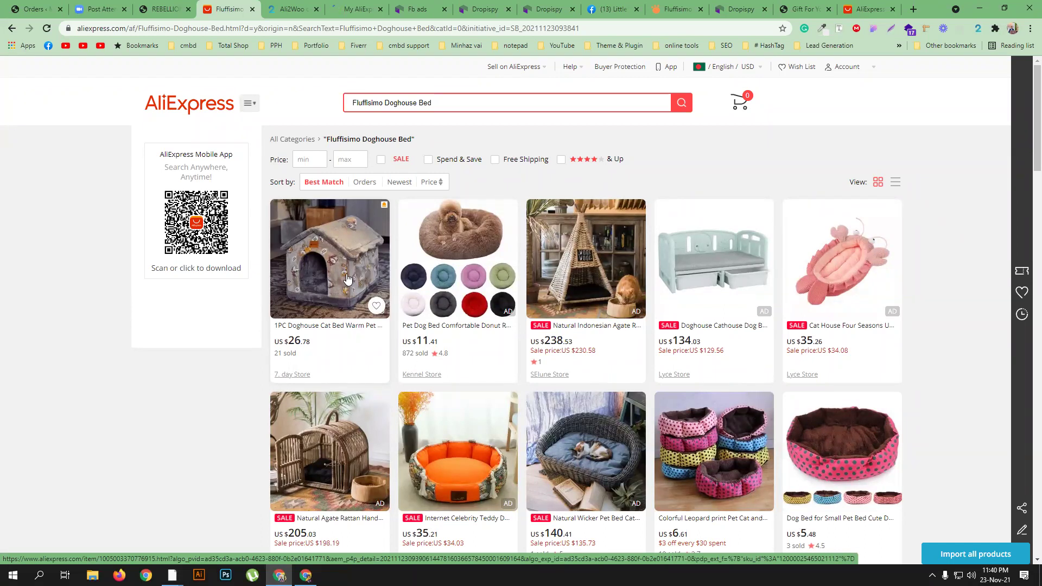
pyautogui.click(680, 9)
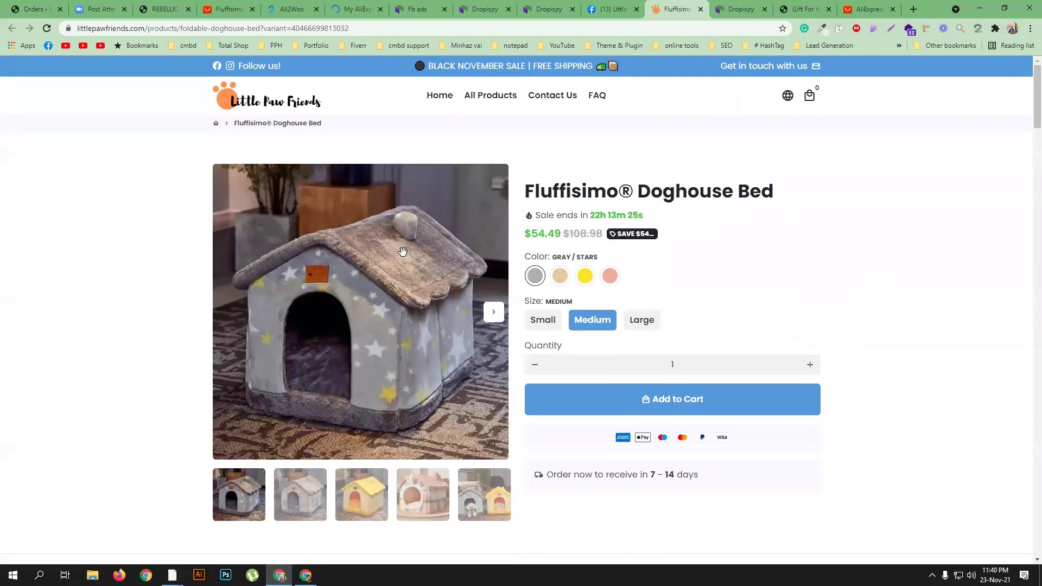
pyautogui.click(228, 9)
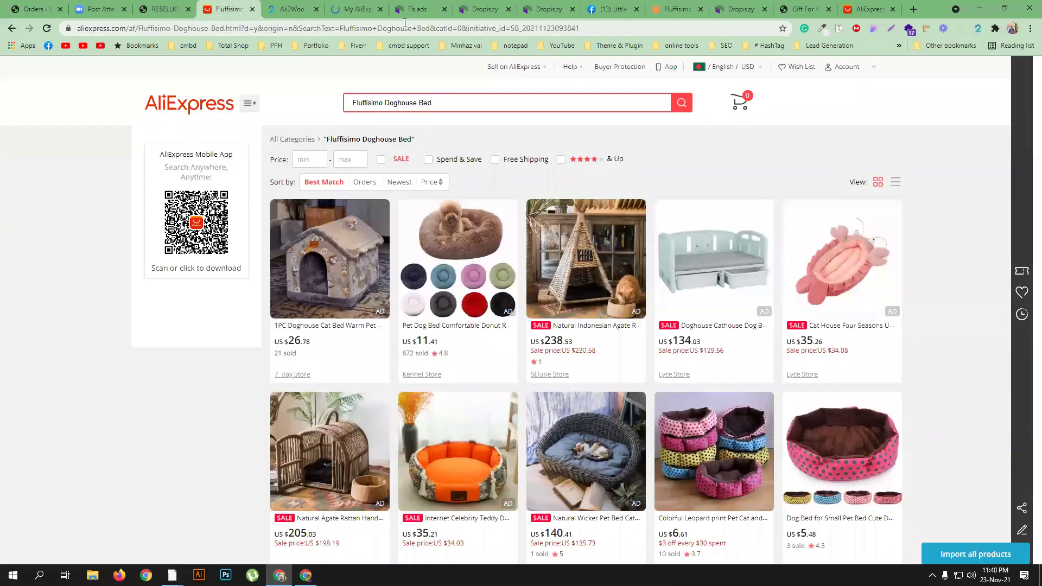
# Close the AliExpress account orders page.
pyautogui.click(358, 9)
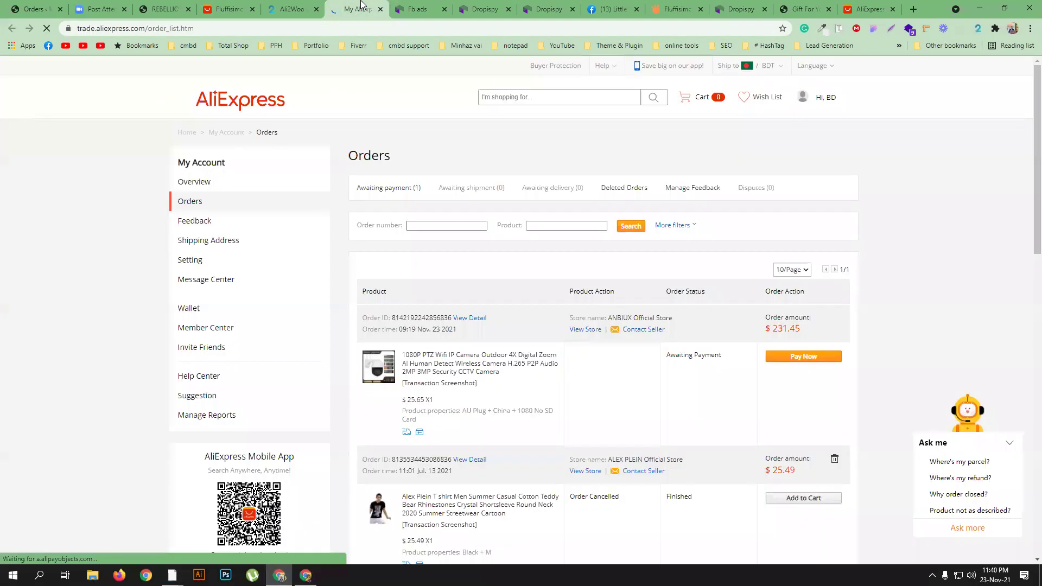
pyautogui.click(423, 9)
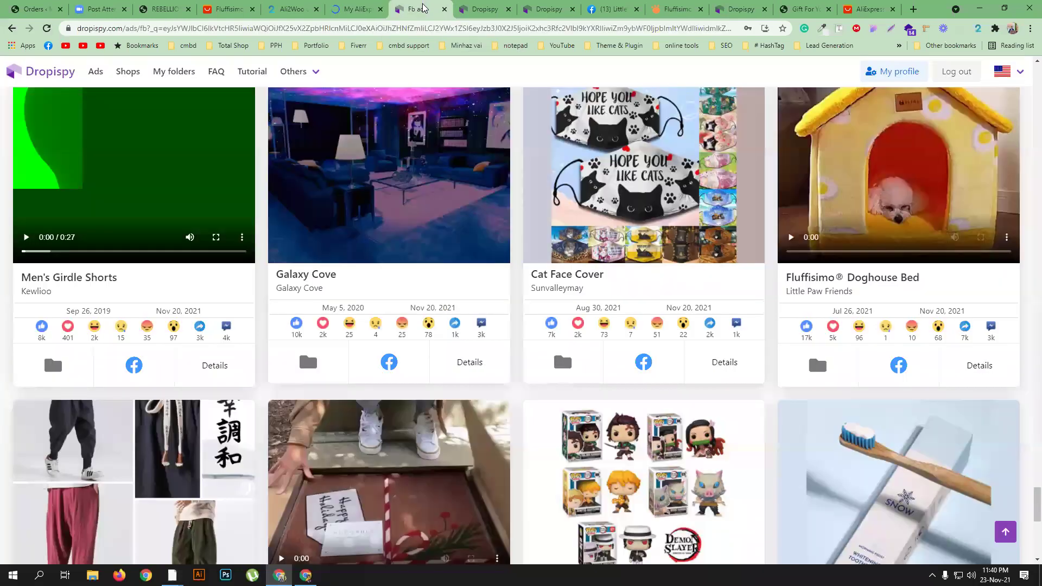
pyautogui.click(380, 9)
# Go to Little Paw Friends' Facebook post for the doghouse bed and review its video, reactions, comments and shares.
pyautogui.click(417, 7)
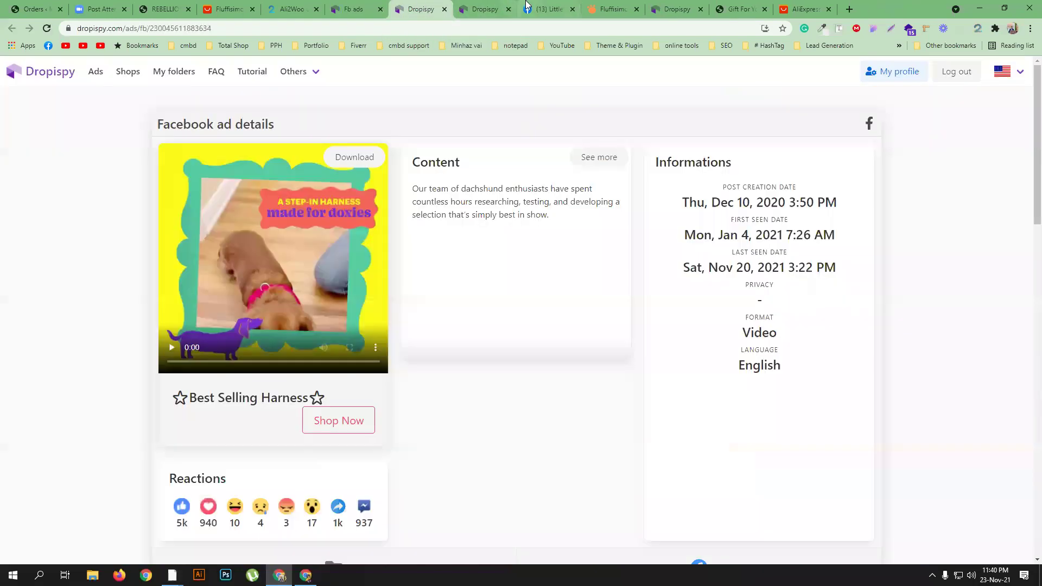
pyautogui.click(562, 7)
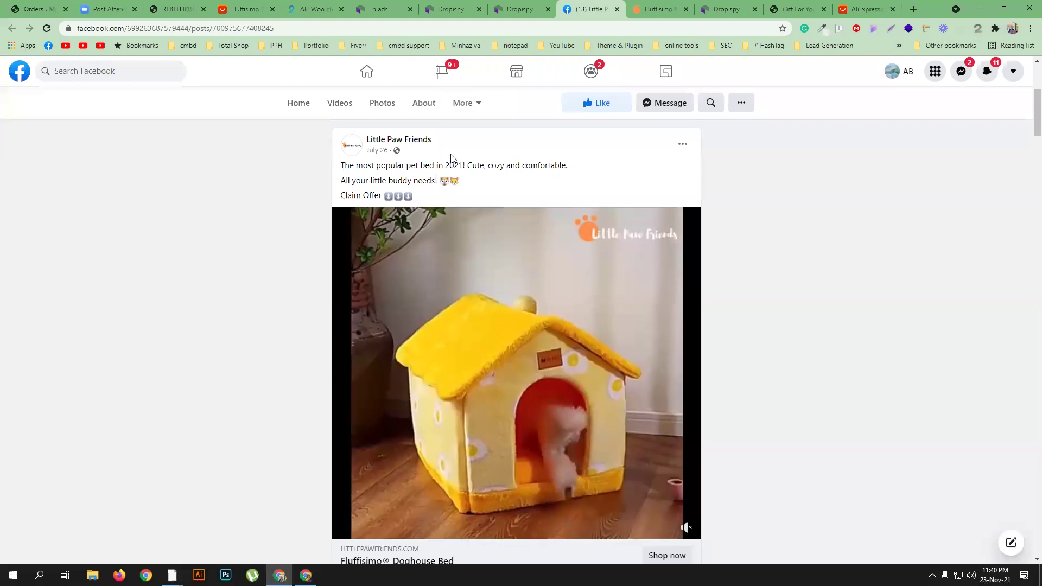
pyautogui.scroll(4, 496, 191)
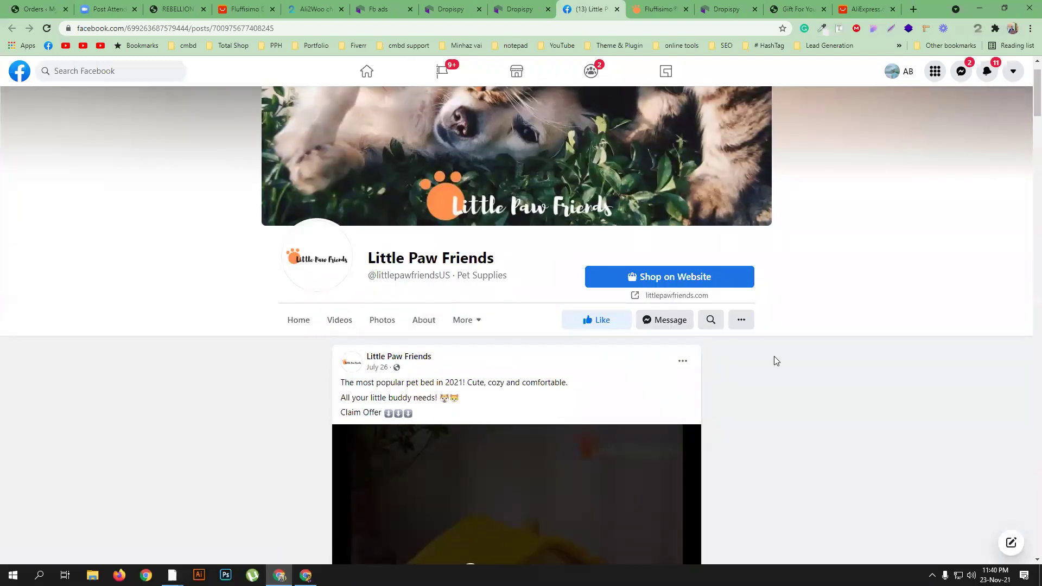
pyautogui.scroll(-5, 805, 340)
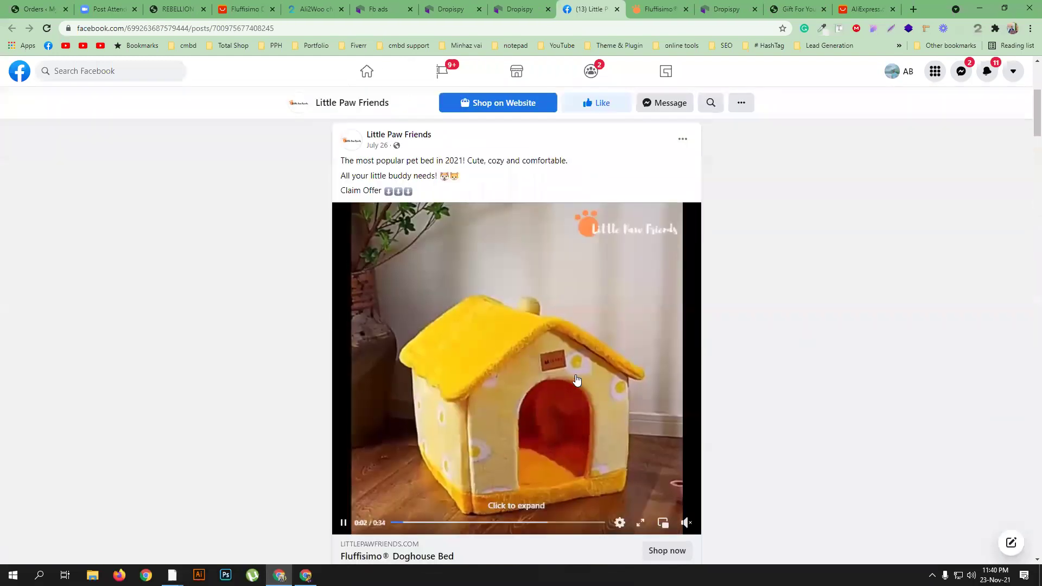
pyautogui.scroll(-3, 560, 345)
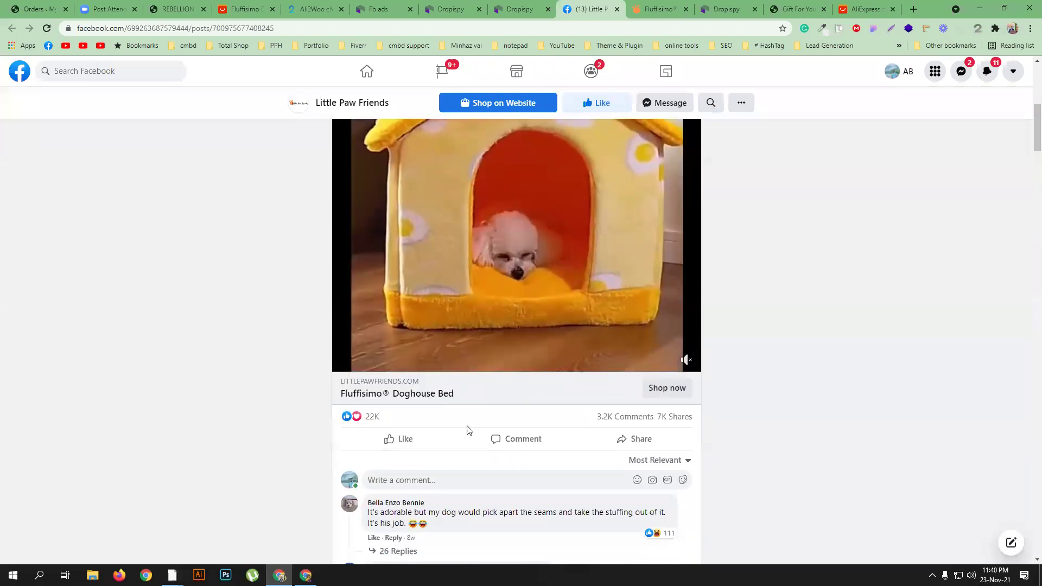
# Sort the comments on Little Paw Friends' doghouse bed post by Newest and load more of them.
pyautogui.scroll(-3, 544, 398)
pyautogui.click(657, 297)
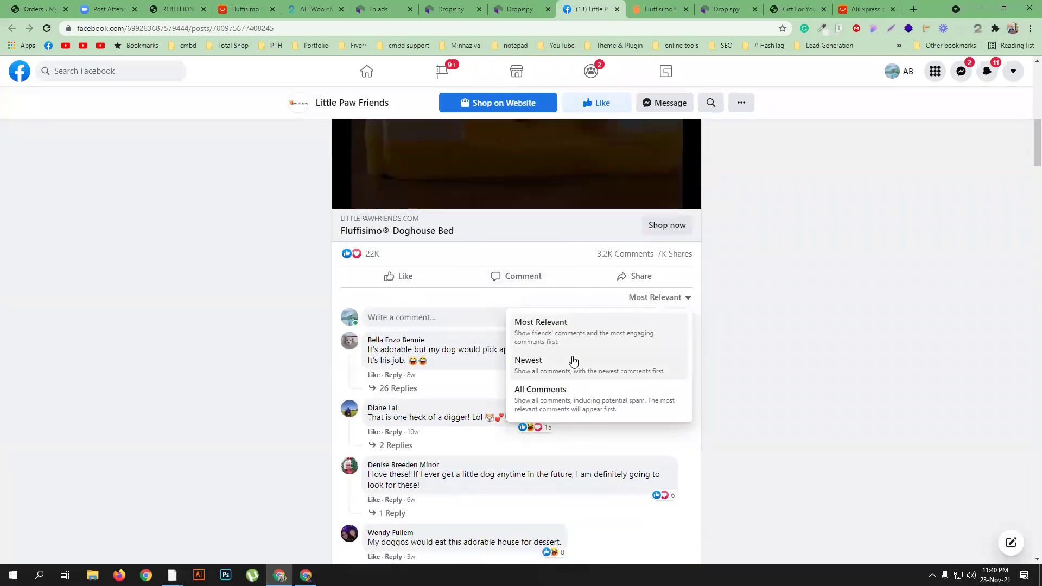
pyautogui.click(559, 367)
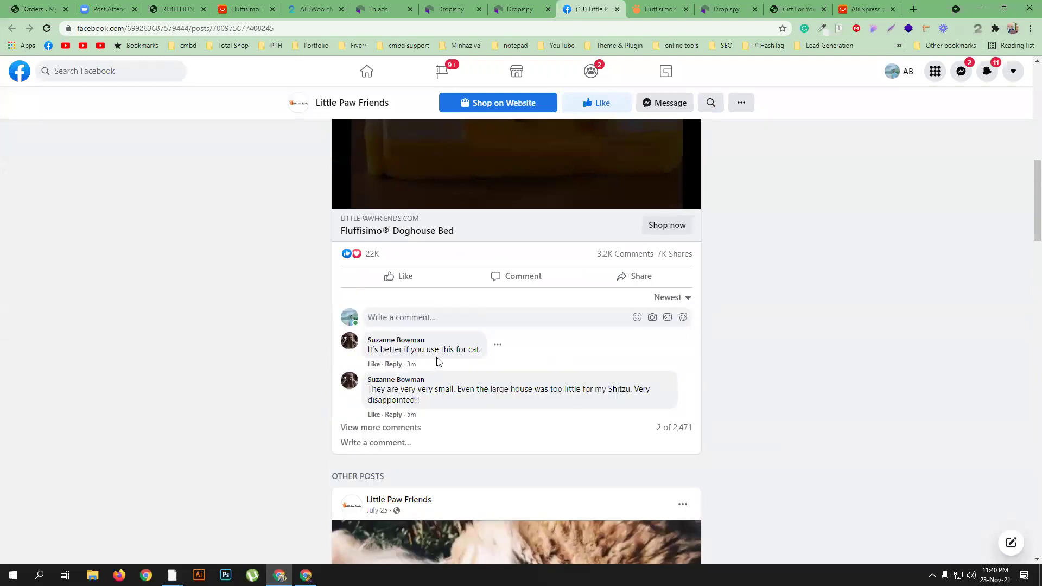
pyautogui.click(398, 427)
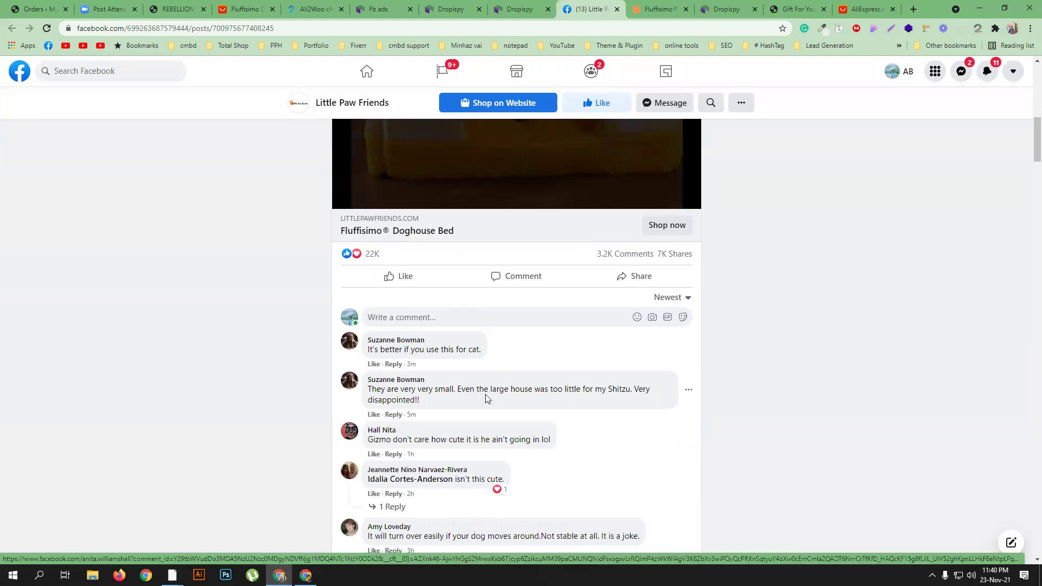
# Read through the newest comments on the doghouse bed post to judge buyer interest, complaints and how recent they are.
pyautogui.scroll(-2, 723, 417)
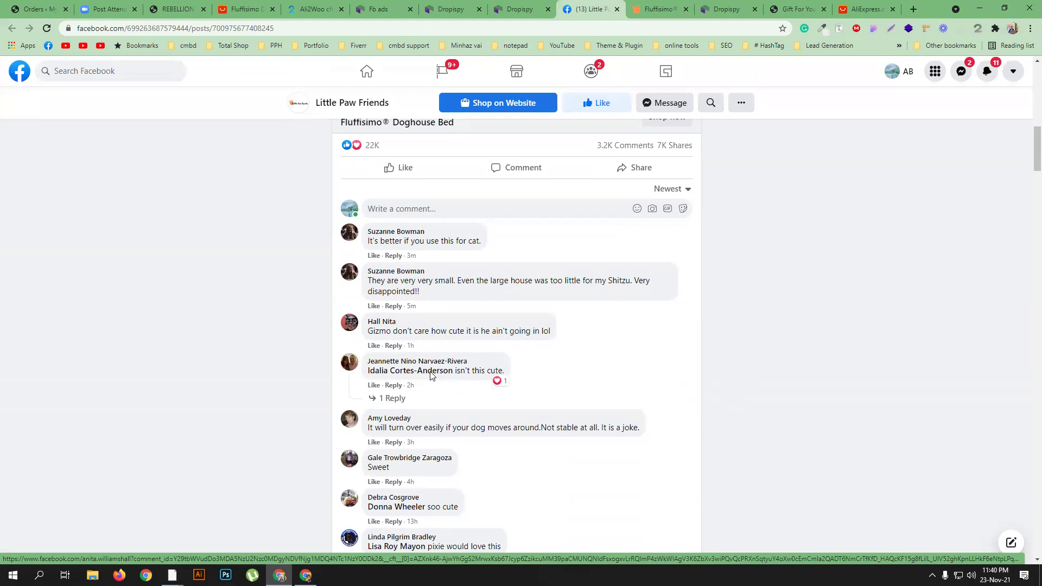
pyautogui.scroll(-3, 741, 380)
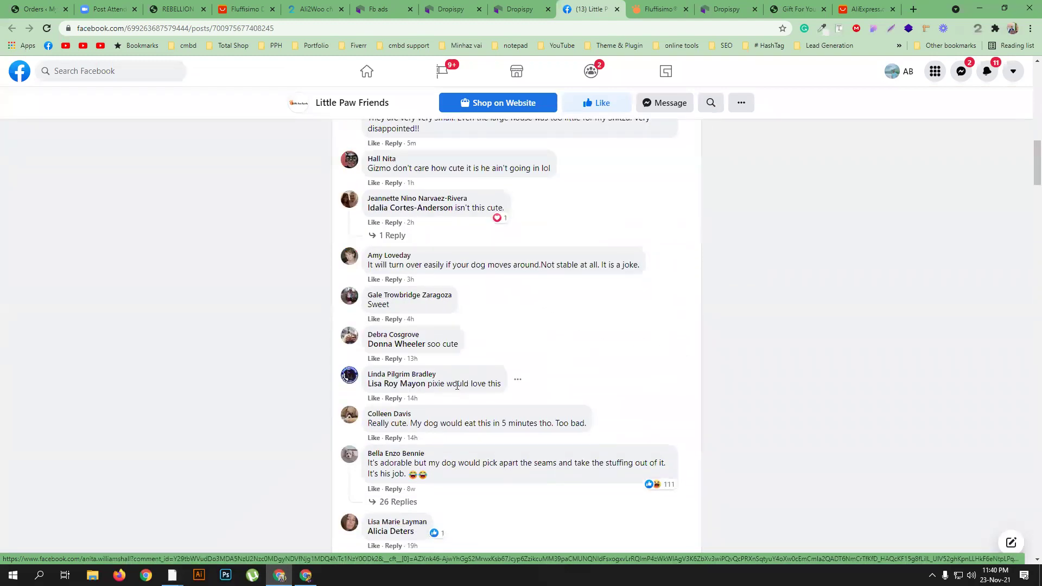
pyautogui.scroll(-2, 423, 388)
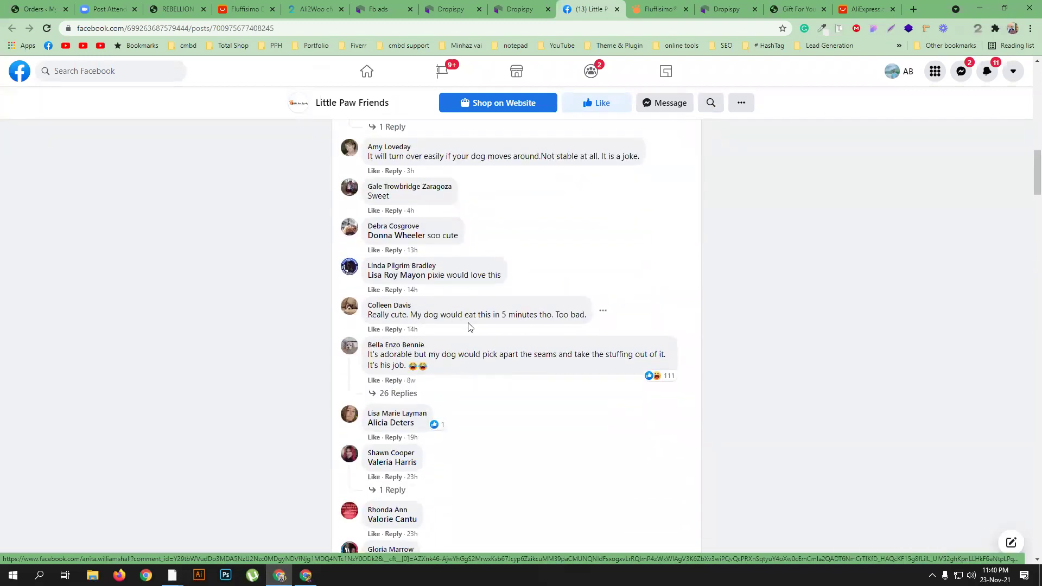
pyautogui.scroll(-2, 549, 333)
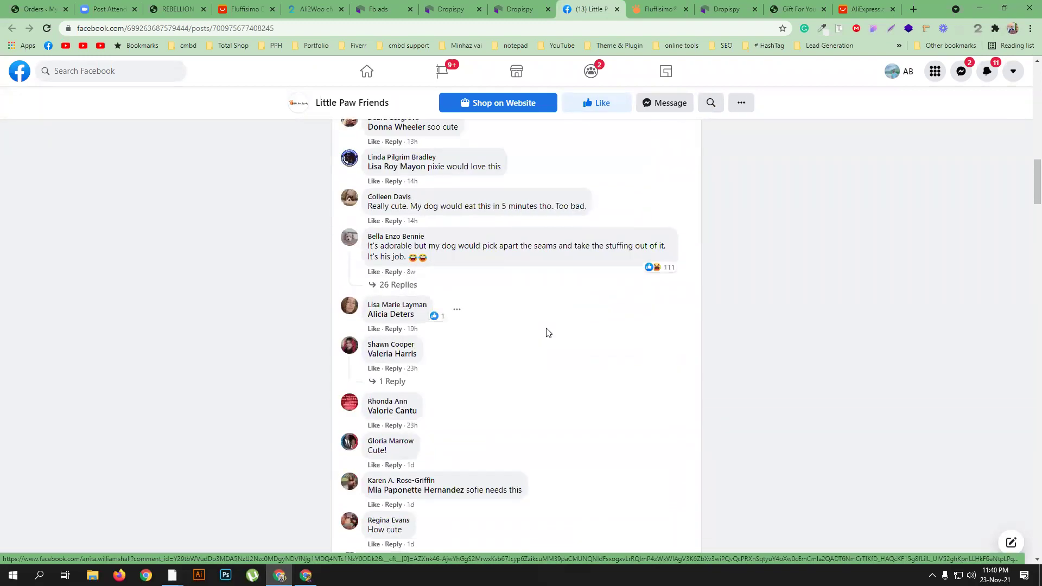
pyautogui.scroll(-4, 548, 333)
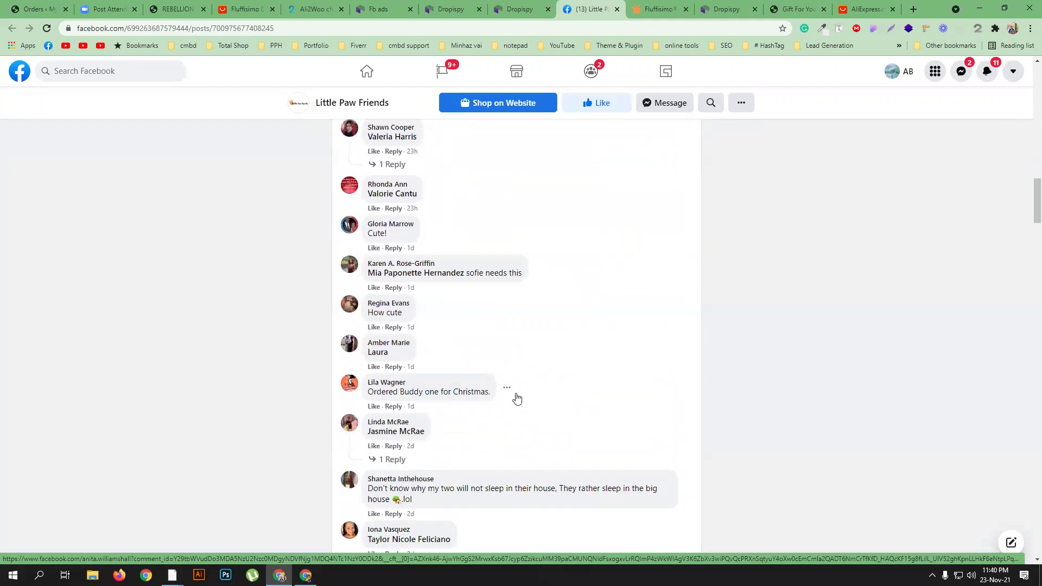
pyautogui.scroll(-2, 543, 391)
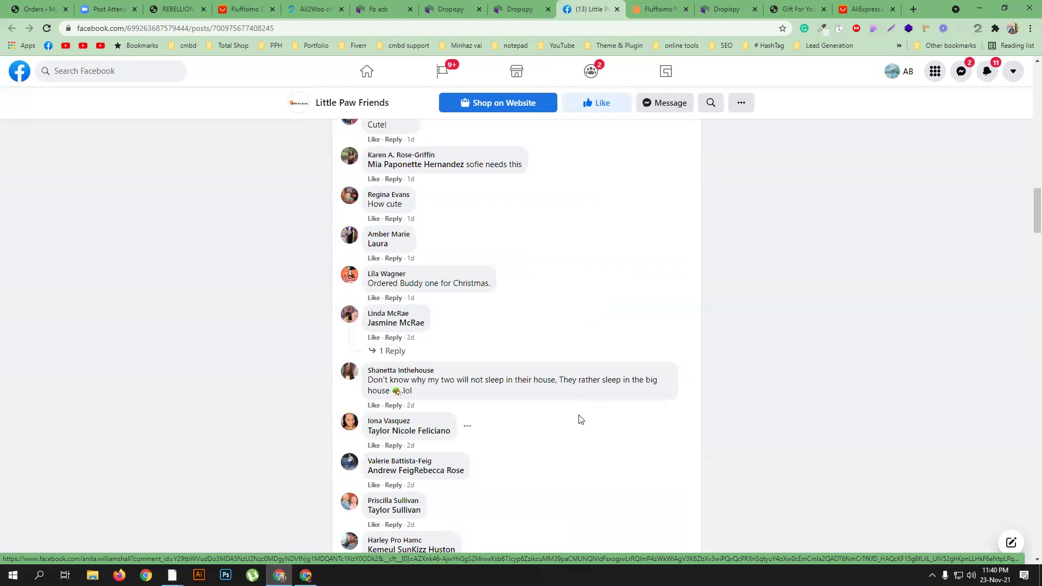
pyautogui.scroll(-6, 549, 407)
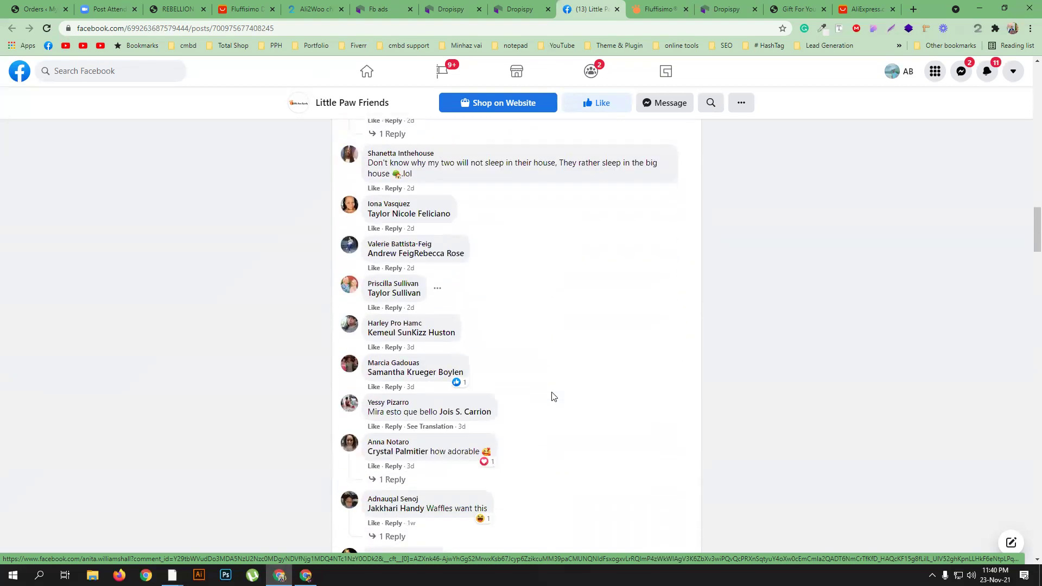
pyautogui.scroll(-3, 559, 396)
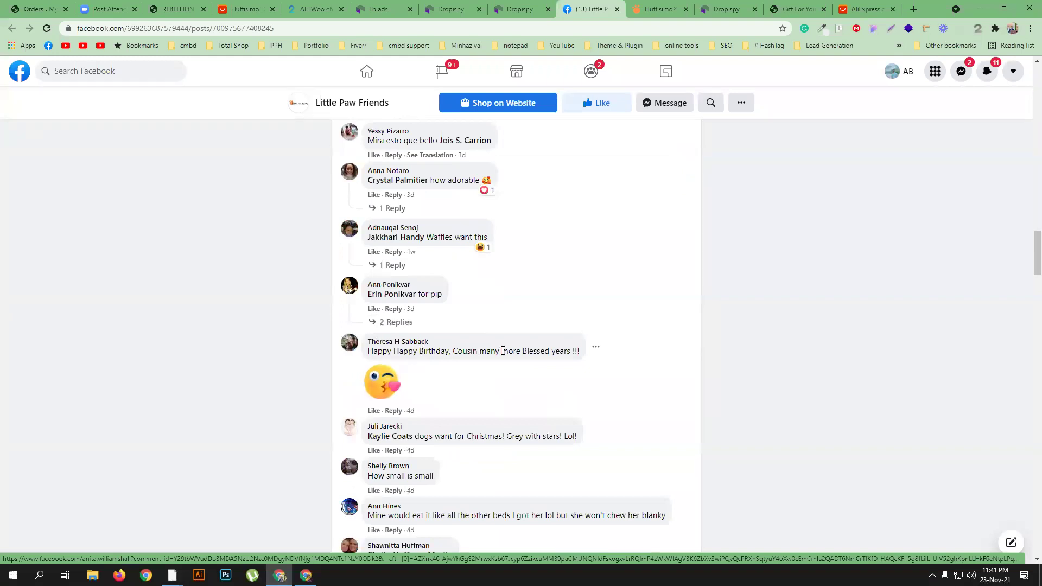
pyautogui.scroll(-2, 570, 368)
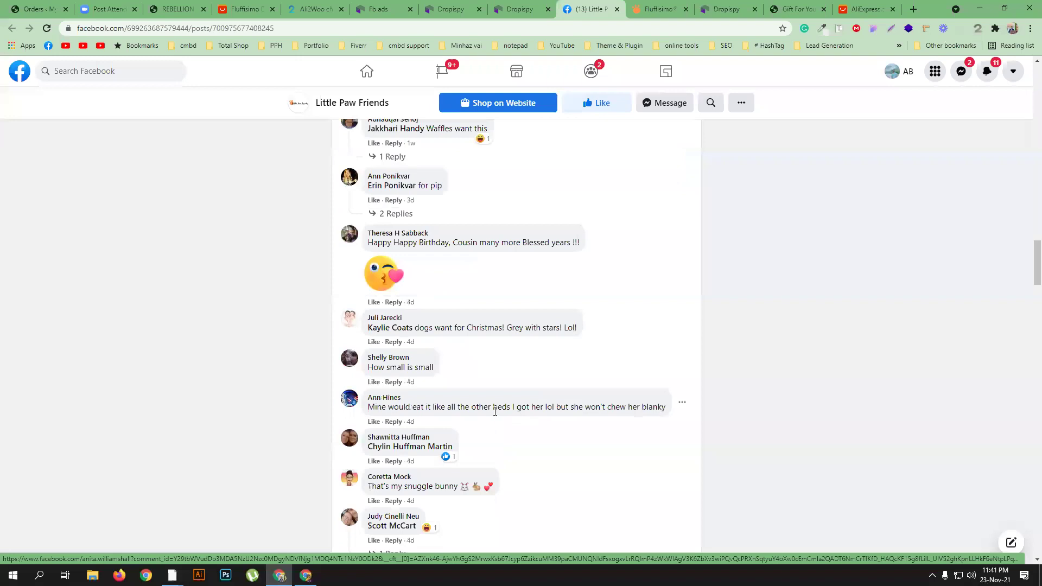
pyautogui.scroll(-3, 597, 401)
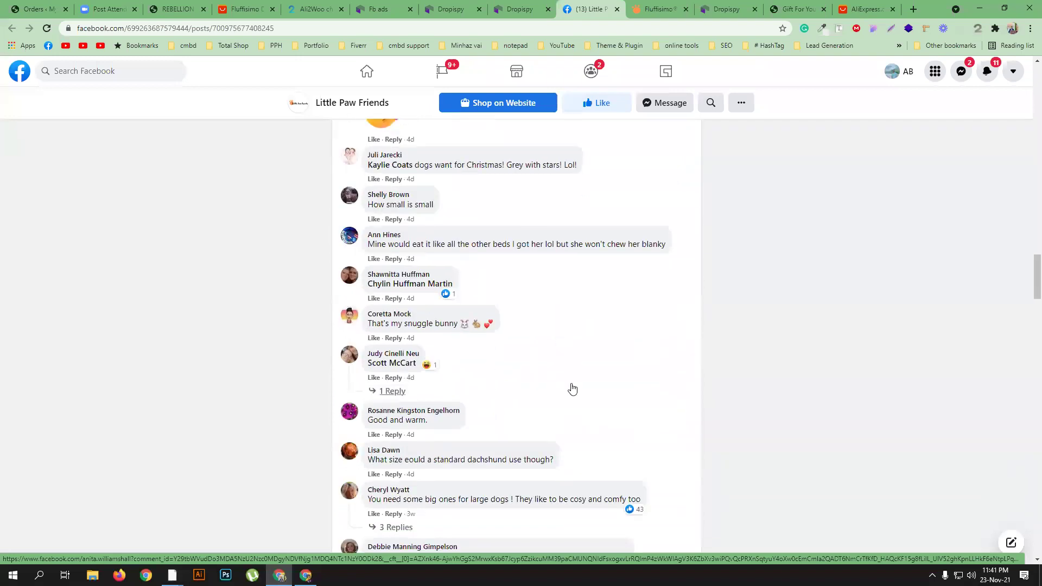
pyautogui.scroll(-2, 570, 389)
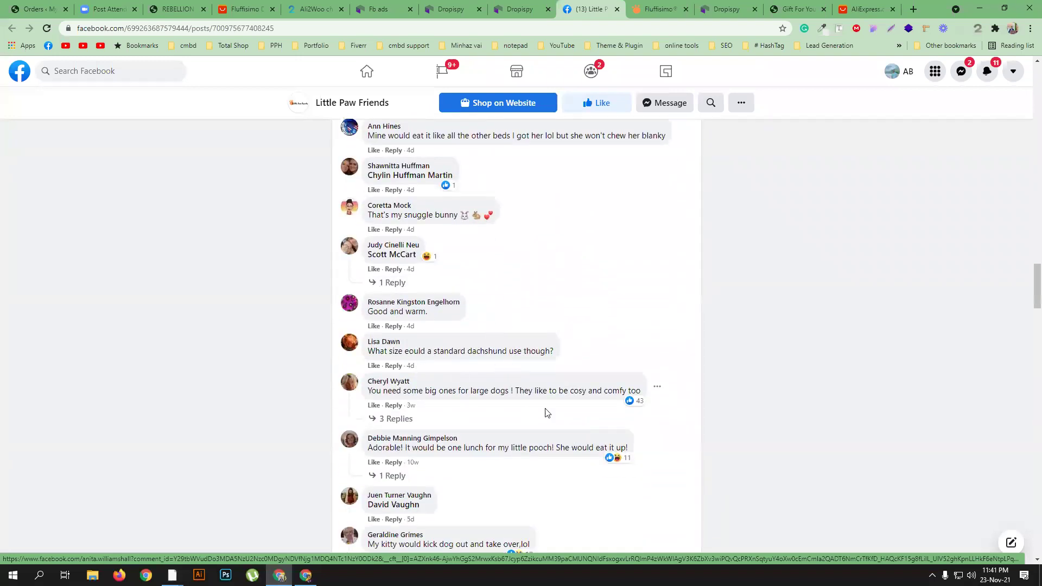
pyautogui.scroll(-2, 496, 400)
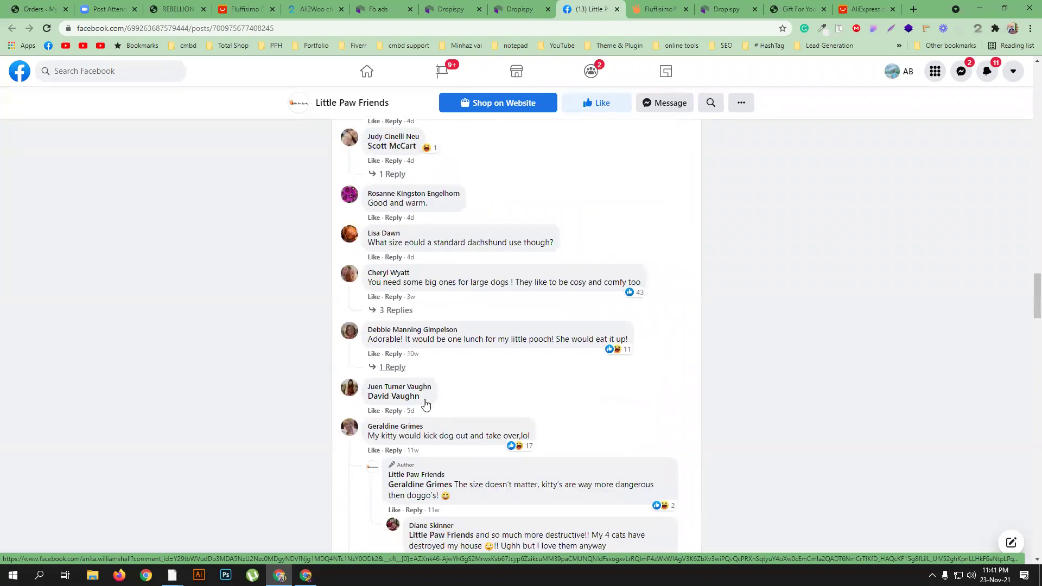
pyautogui.scroll(-3, 518, 383)
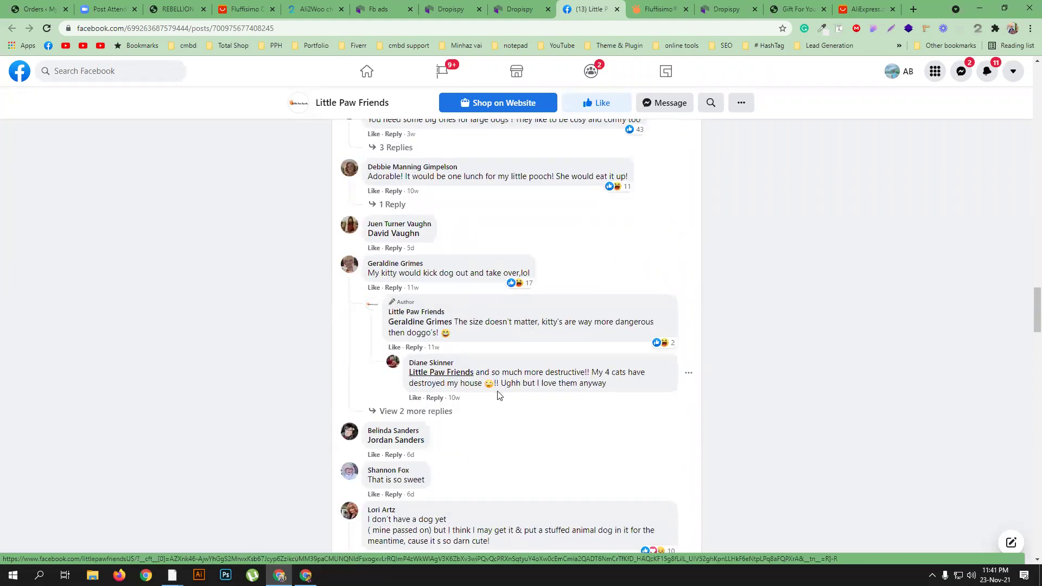
pyautogui.scroll(-3, 589, 354)
pyautogui.scroll(-1, 589, 354)
pyautogui.scroll(-3, 588, 358)
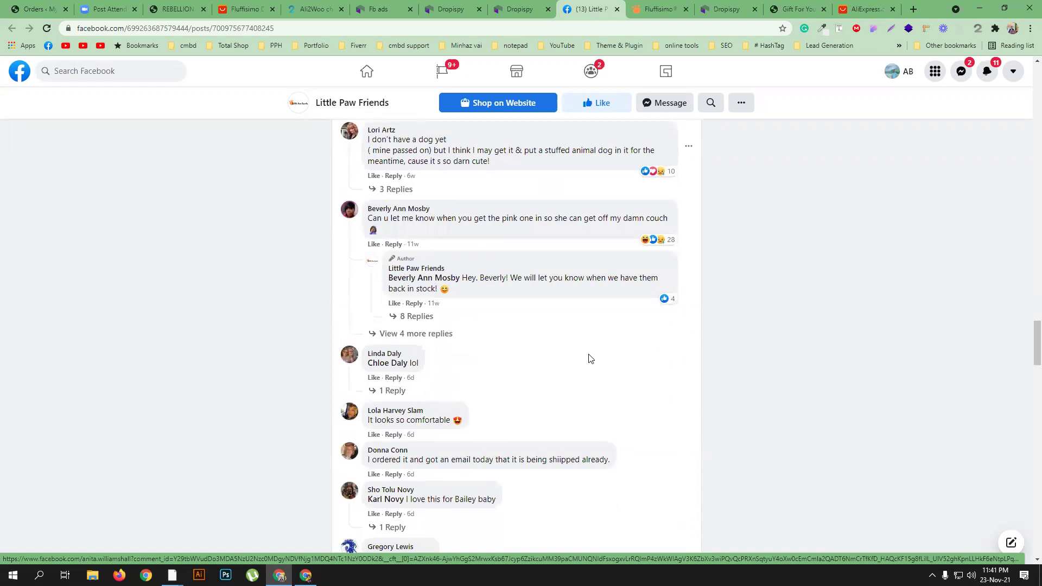
pyautogui.scroll(-2, 591, 358)
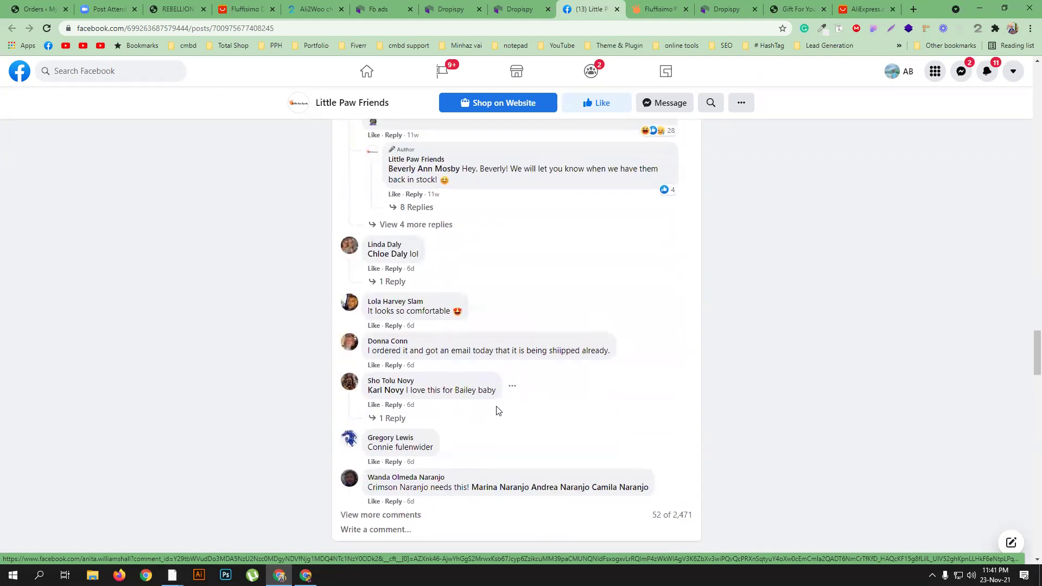
pyautogui.scroll(-5, 617, 401)
pyautogui.scroll(15, 616, 402)
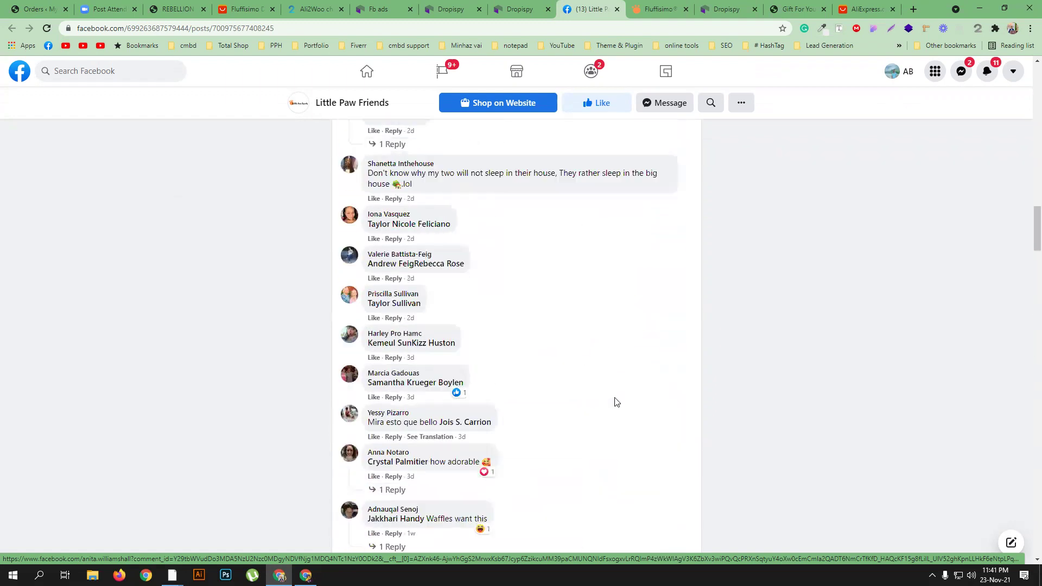
pyautogui.scroll(5, 896, 405)
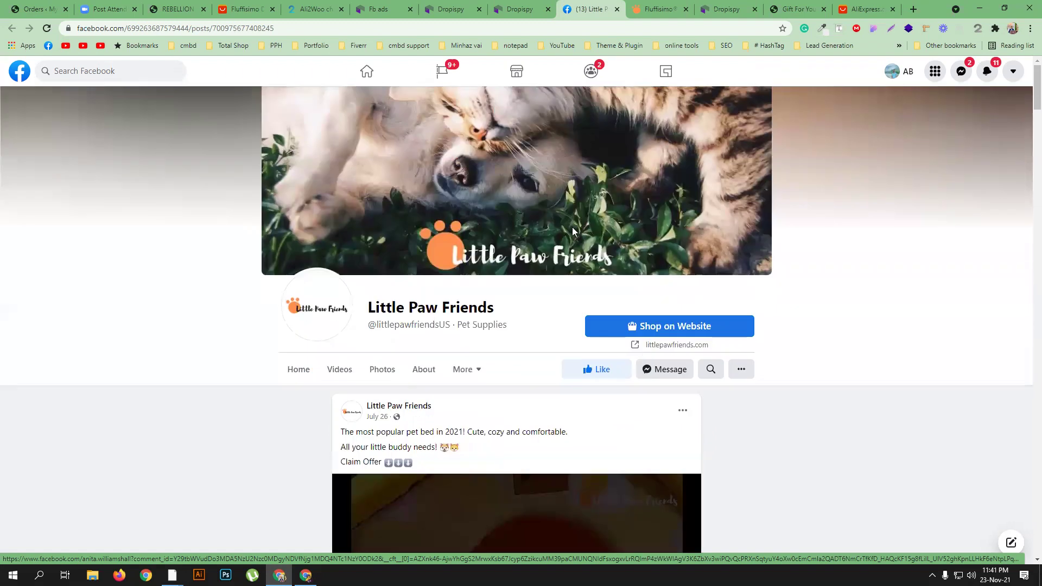
# Go back to the doghouse bed ad's Dropispy page and examine its country, age and sex audience charts.
pyautogui.click(520, 8)
pyautogui.scroll(5, 494, 282)
pyautogui.scroll(-10, 494, 282)
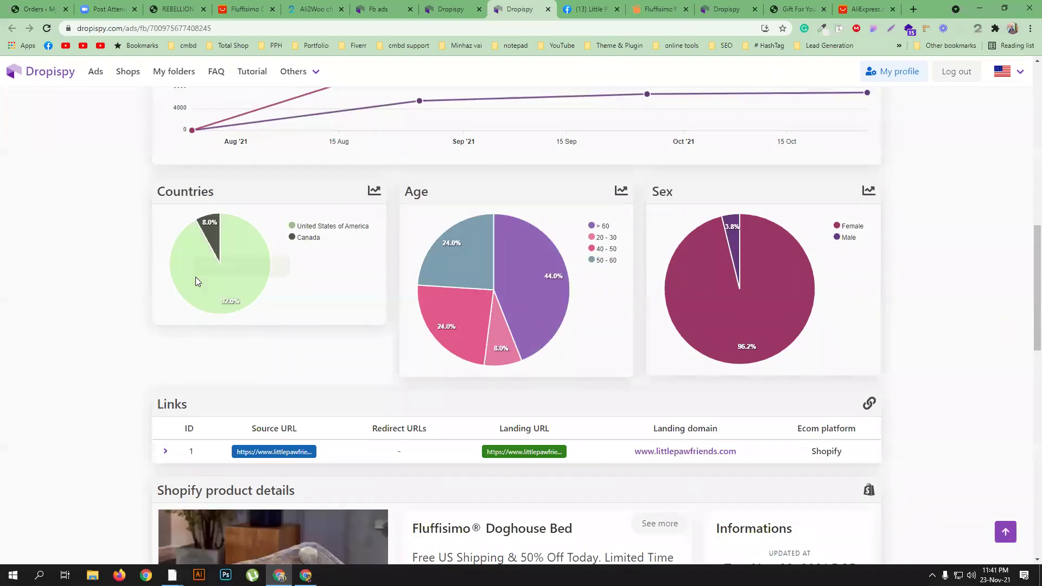
pyautogui.moveTo(505, 279)
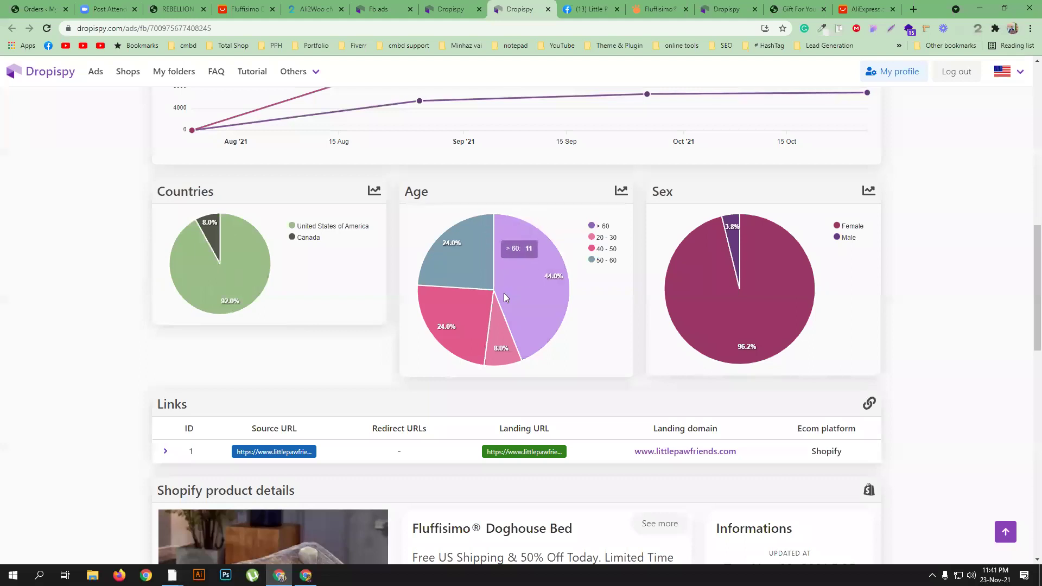
pyautogui.moveTo(471, 318)
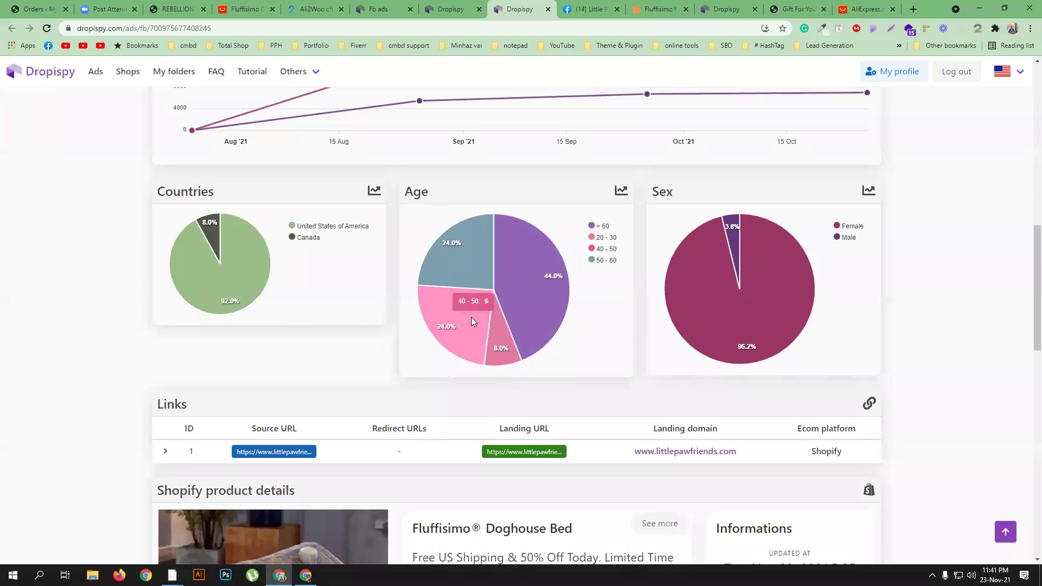
pyautogui.moveTo(755, 329)
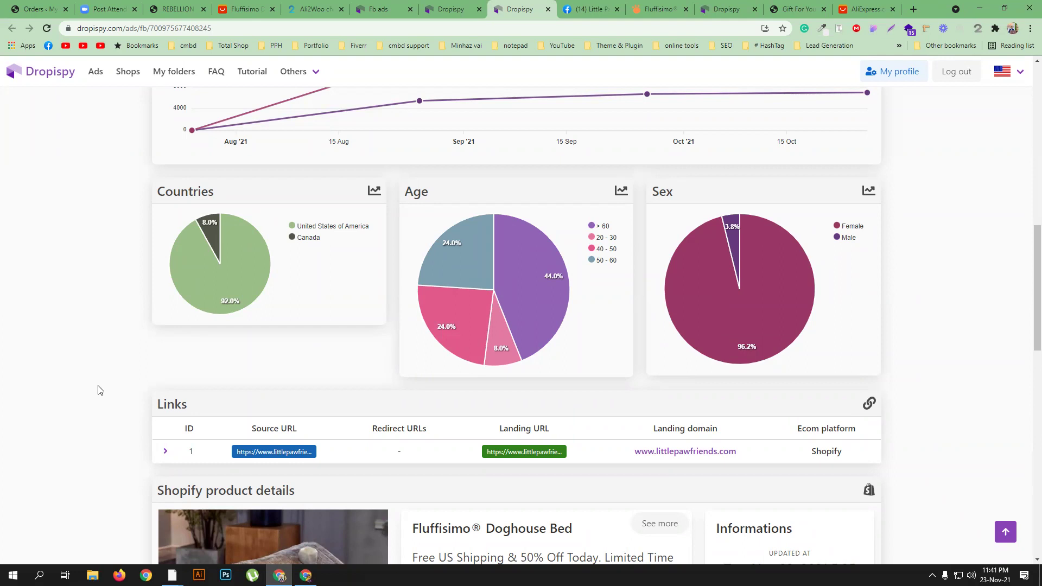
pyautogui.scroll(10, 98, 389)
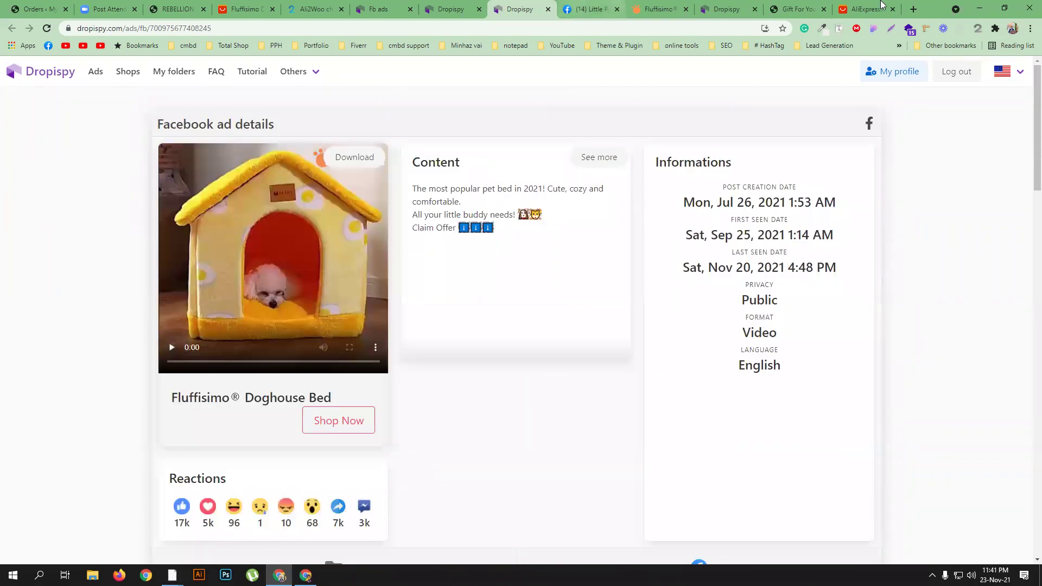
# Return to the AliExpress search results for Fluffisimo Doghouse Bed and open the first doghouse bed listing in a new tab.
pyautogui.click(864, 9)
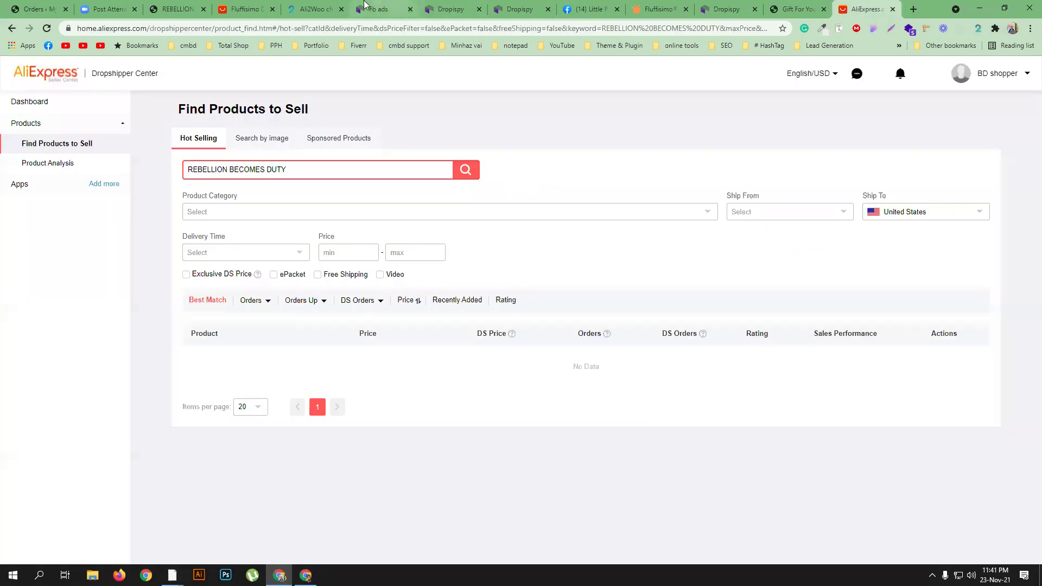
pyautogui.click(247, 9)
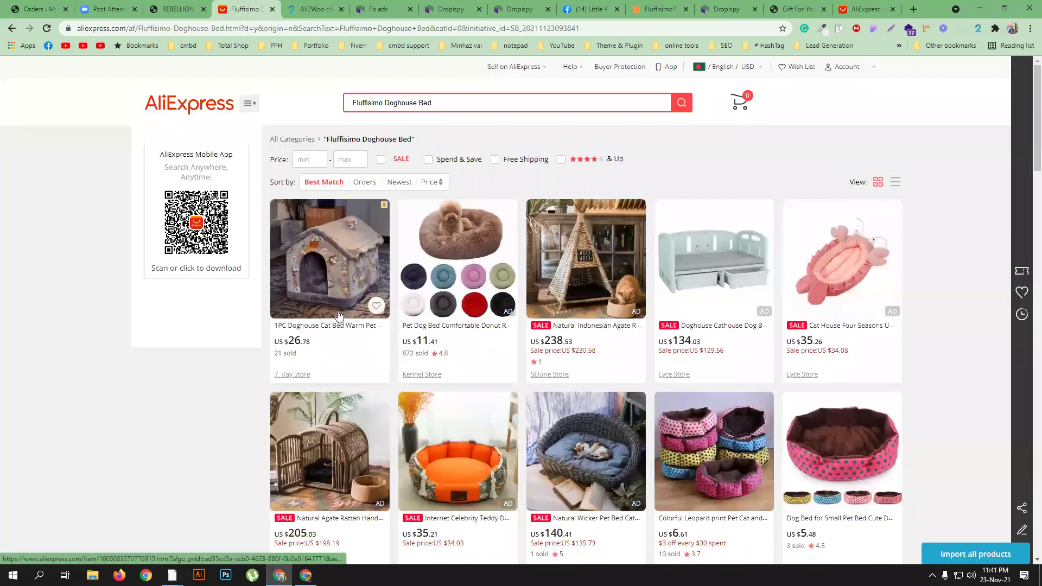
pyautogui.click(326, 327)
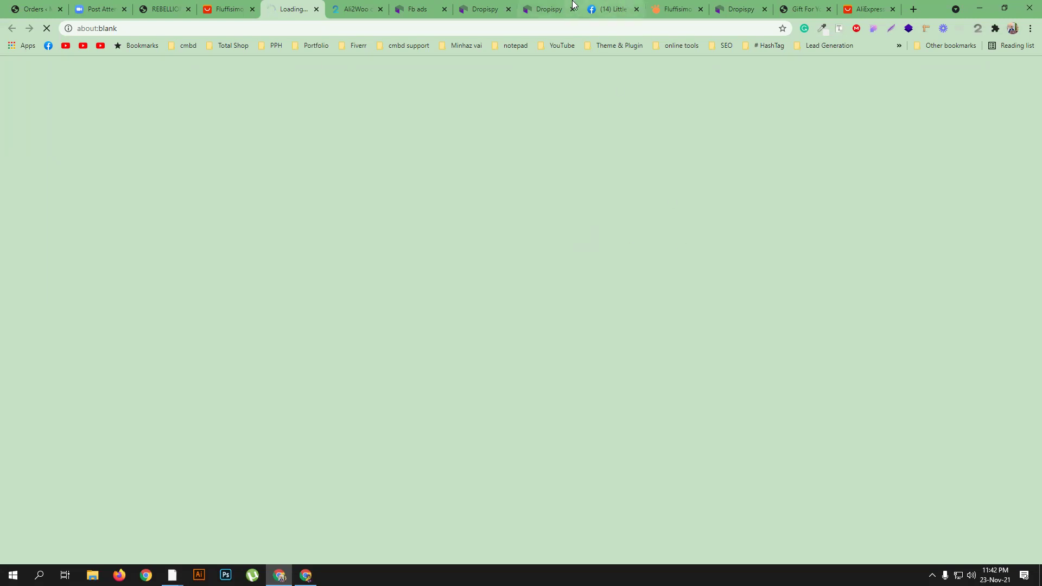
# Revisit the doghouse bed ad on Dropispy and its Facebook post to look at the product video again.
pyautogui.click(540, 7)
pyautogui.click(489, 8)
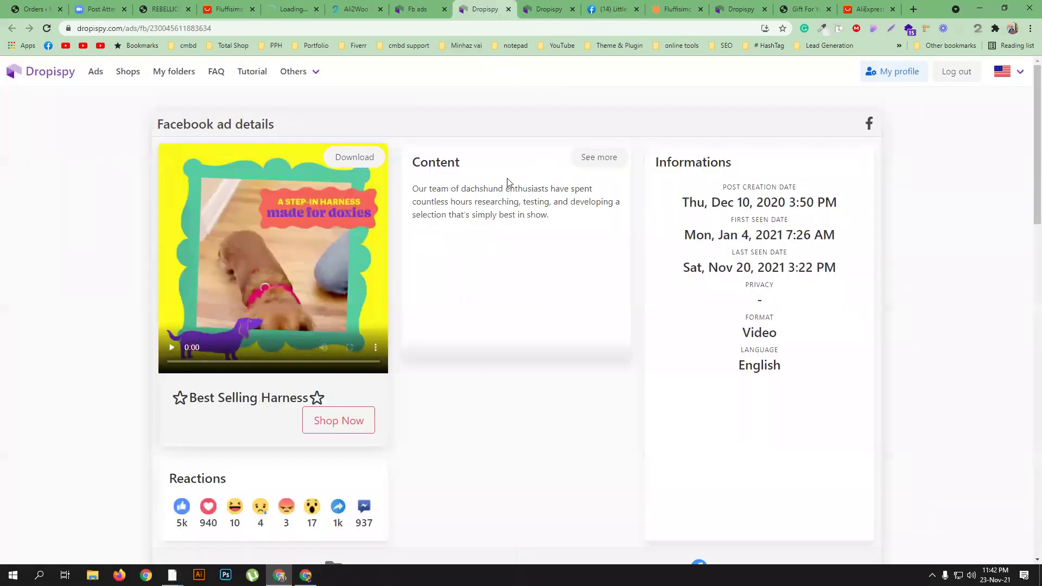
pyautogui.click(535, 8)
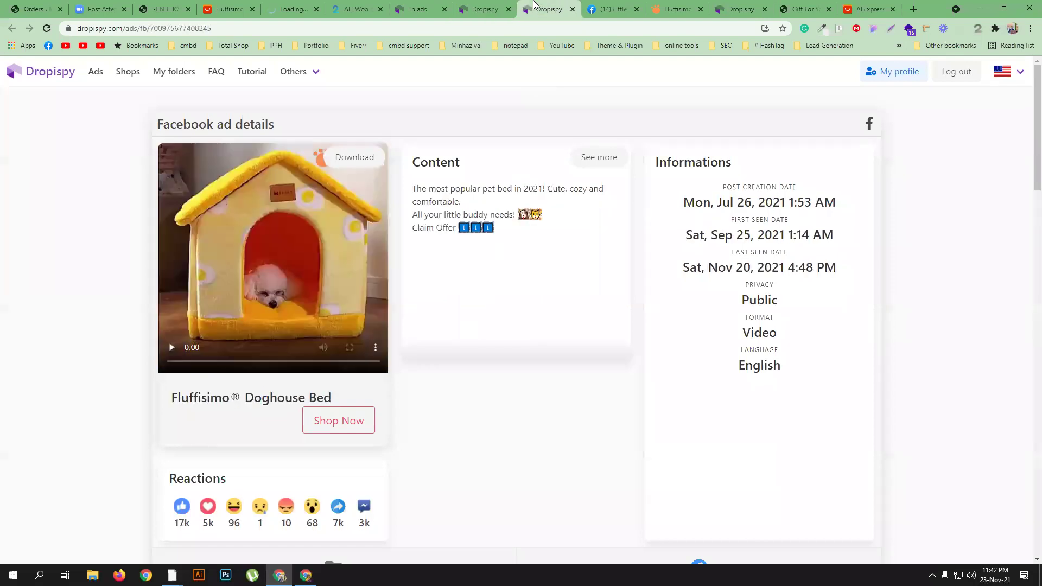
pyautogui.click(623, 5)
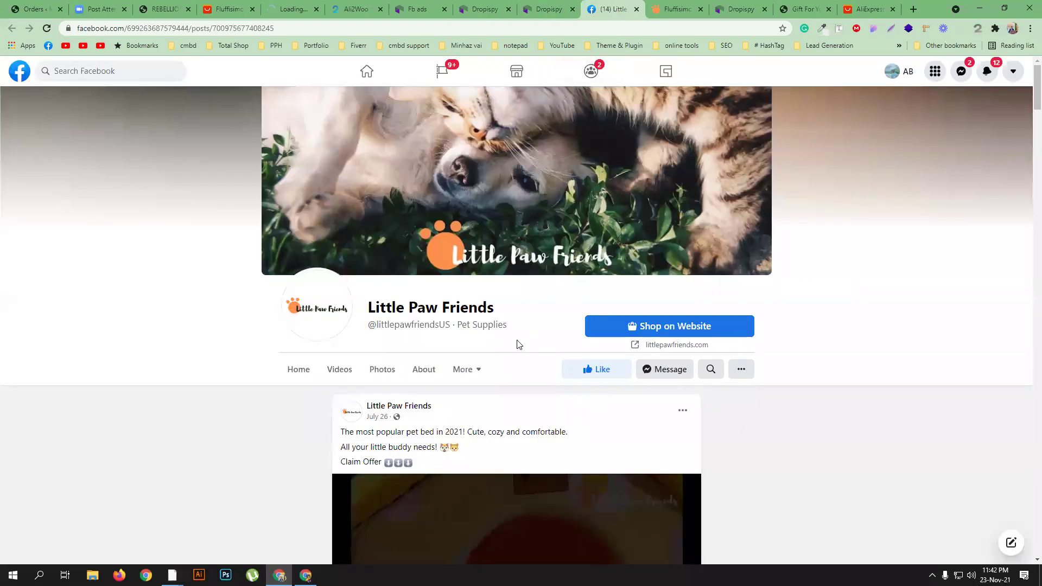
pyautogui.scroll(-6, 499, 426)
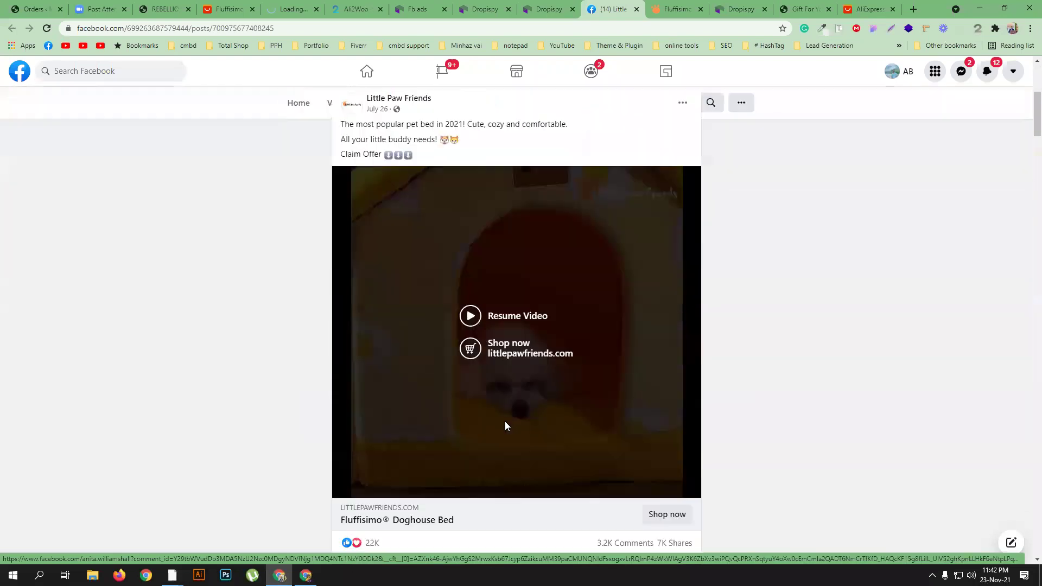
pyautogui.scroll(1, 506, 427)
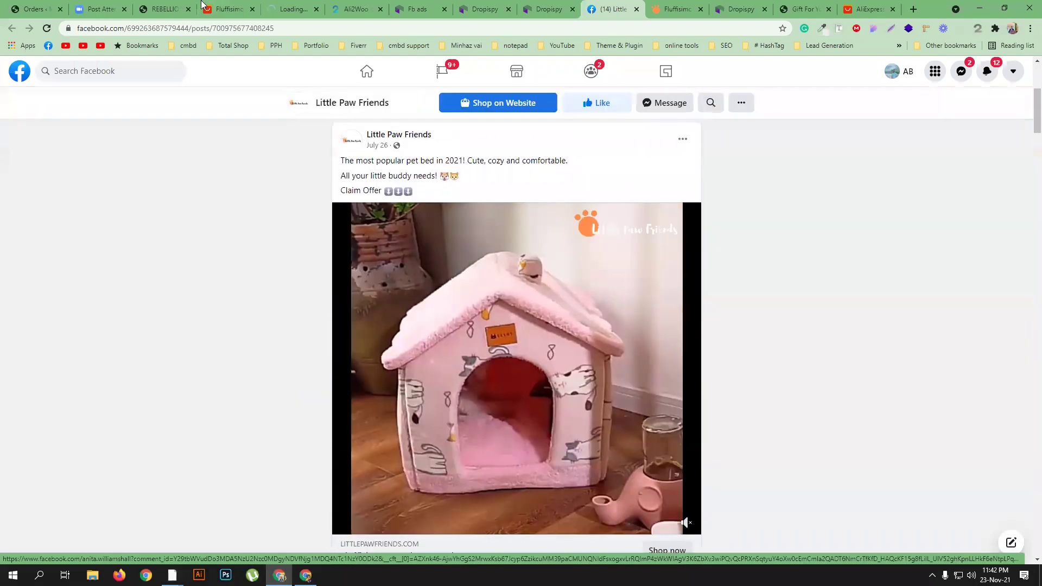
# Copy the phrase "Fluffisimo Doghouse Bed" from the AliExpress search and search for it among the Dropshipper Center's hot-selling products.
pyautogui.click(228, 9)
pyautogui.tripleClick(386, 103)
pyautogui.rightClick(385, 103)
pyautogui.click(412, 144)
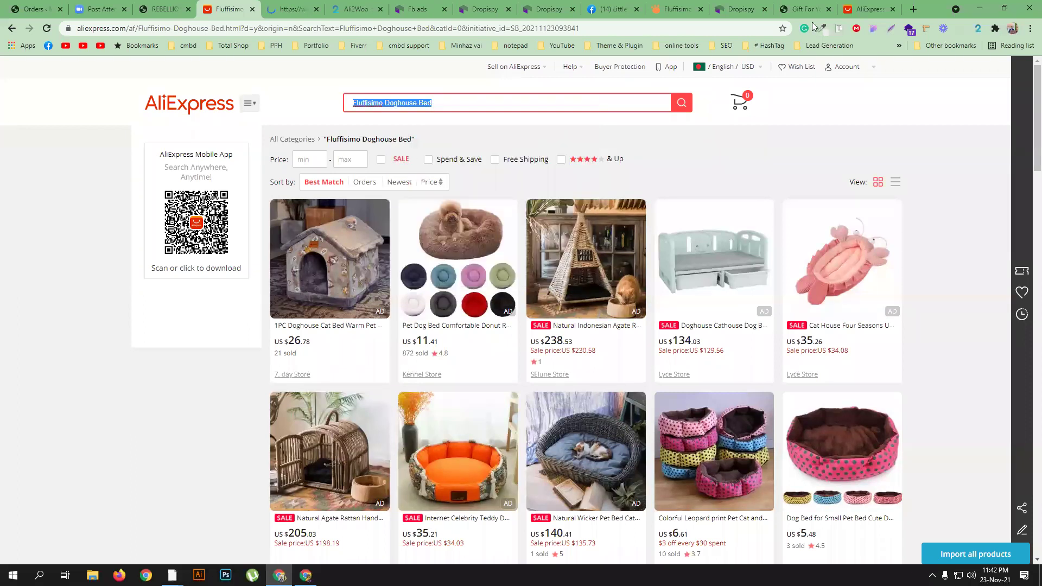
pyautogui.click(868, 6)
pyautogui.hotkey('ctrl', 'a')
pyautogui.rightClick(296, 170)
pyautogui.click(321, 219)
pyautogui.click(474, 174)
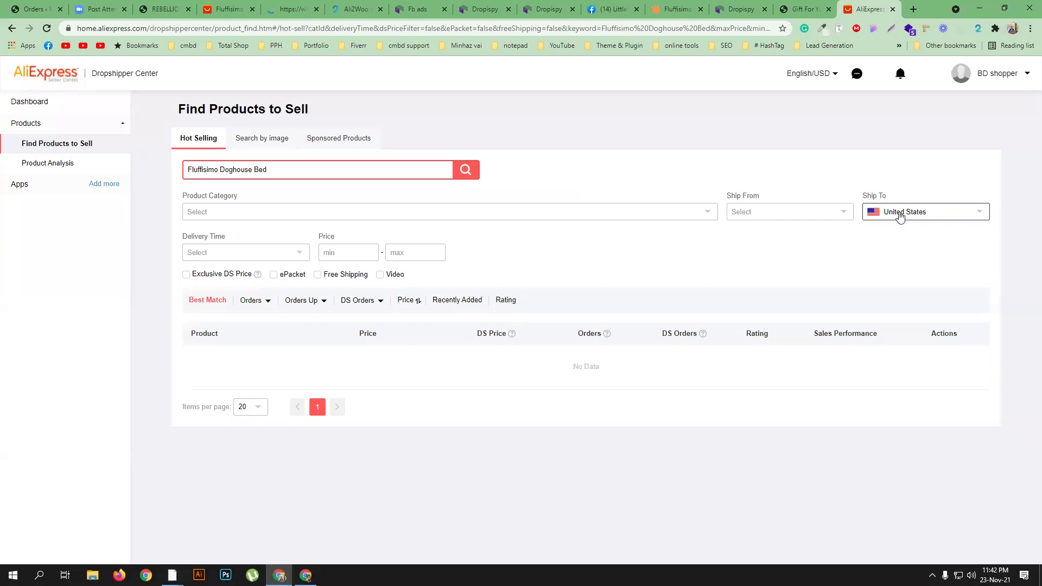
# Open the Dropshipper Center's Product Analysis page and start filling in the product URL.
pyautogui.click(58, 164)
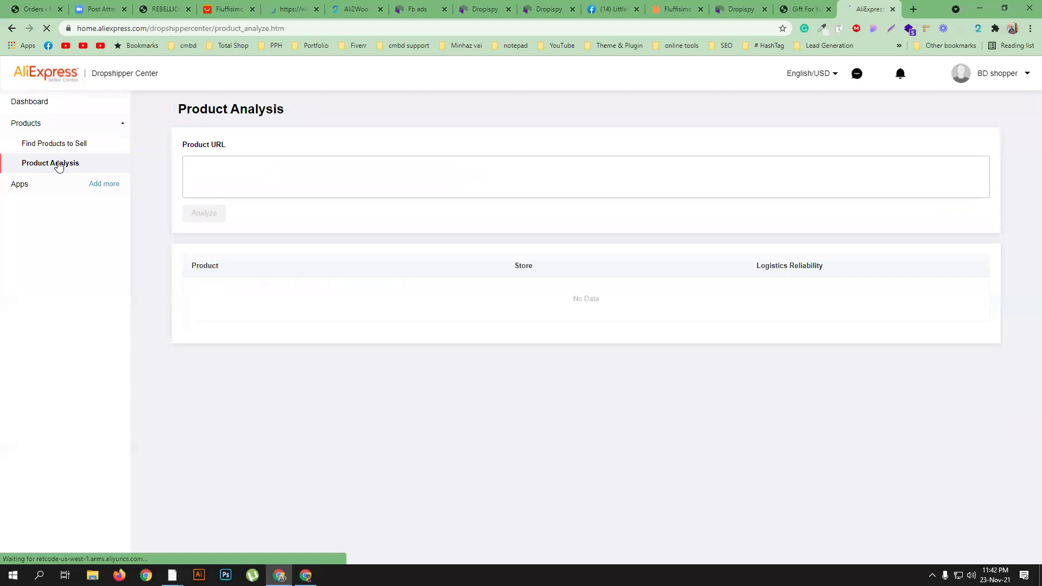
pyautogui.rightClick(213, 177)
pyautogui.click(489, 404)
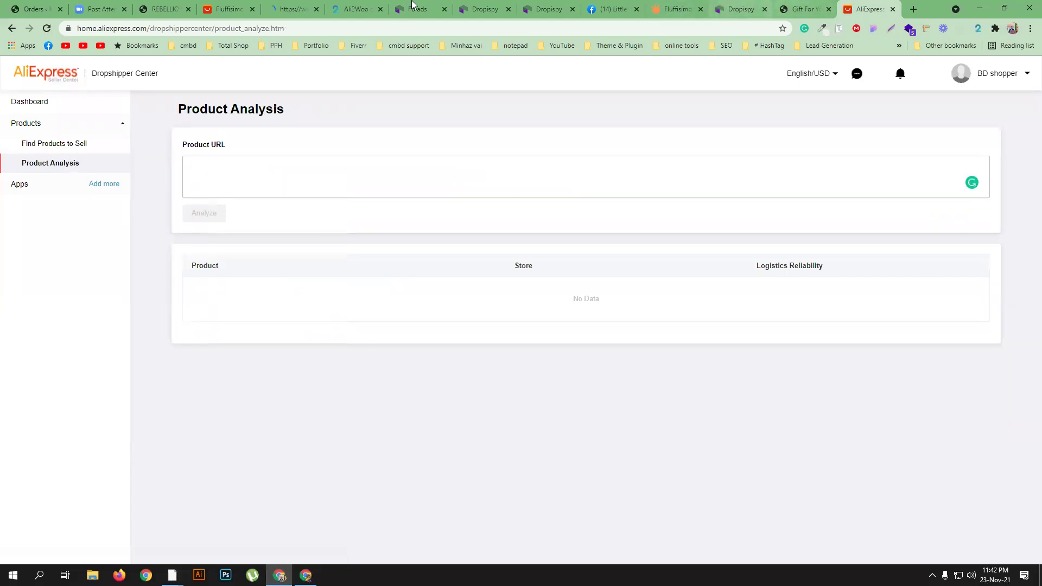
# Open the 1PC Doghouse Cat Bed listing from the AliExpress search results in a new tab and switch to it.
pyautogui.click(231, 8)
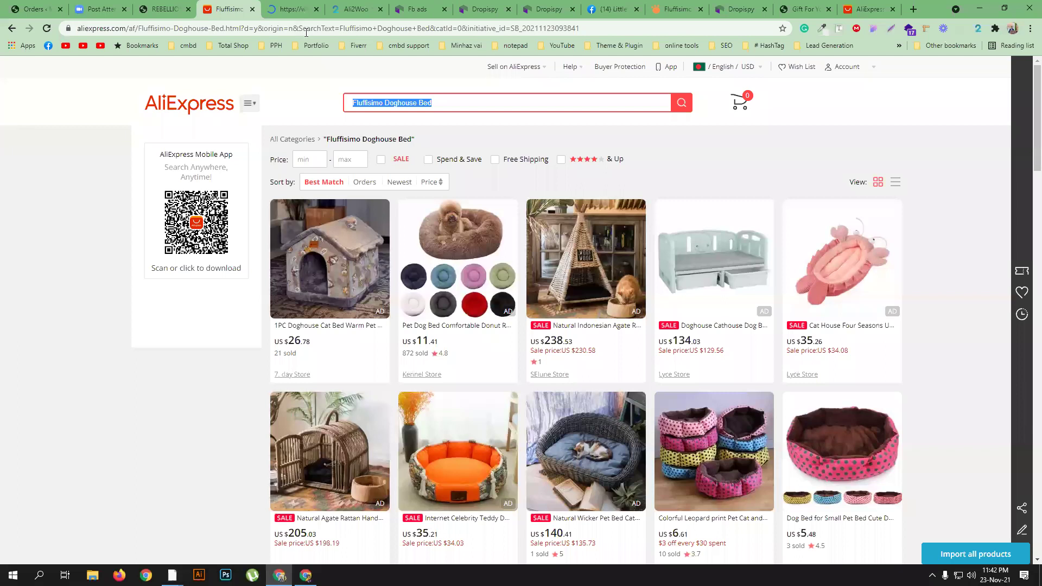
pyautogui.keyDown('ctrl'); pyautogui.click(336, 326); pyautogui.keyUp('ctrl')
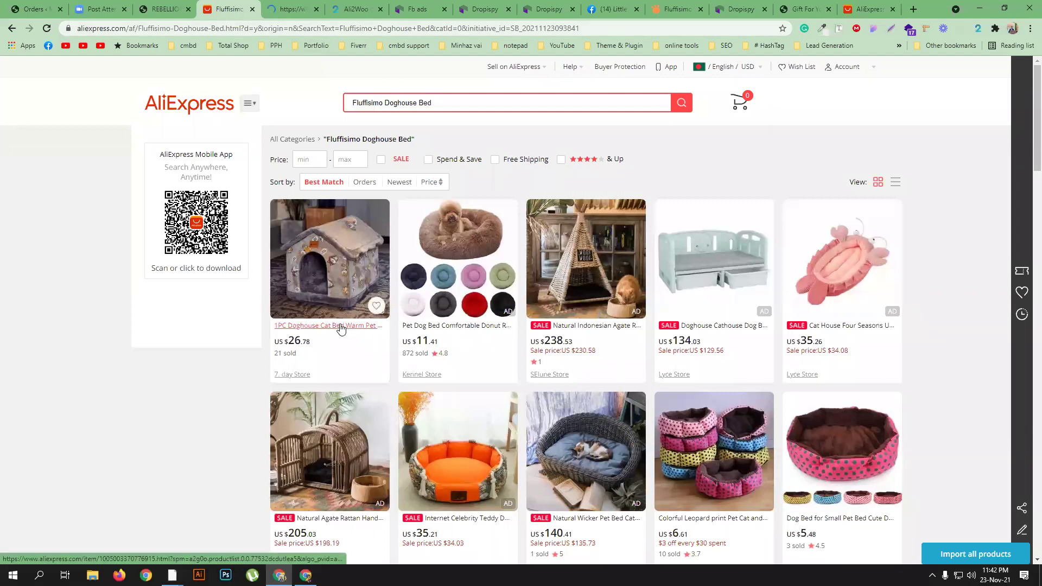
pyautogui.click(281, 5)
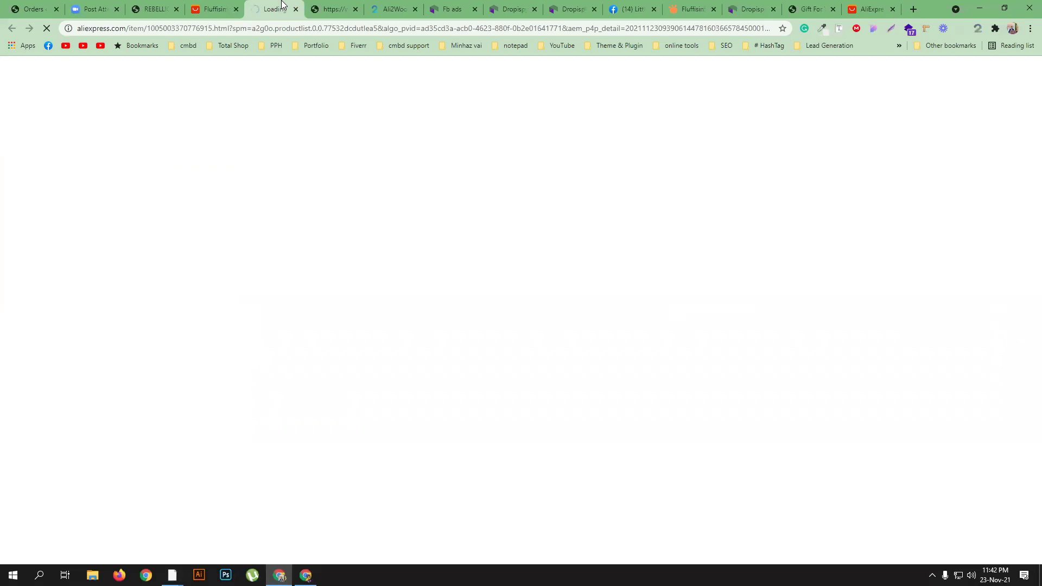
# Check the Dropshipper Center, the doghouse listing and the Little Paw Friends product page for the Fluffisimo Doghouse Bed.
pyautogui.click(851, 4)
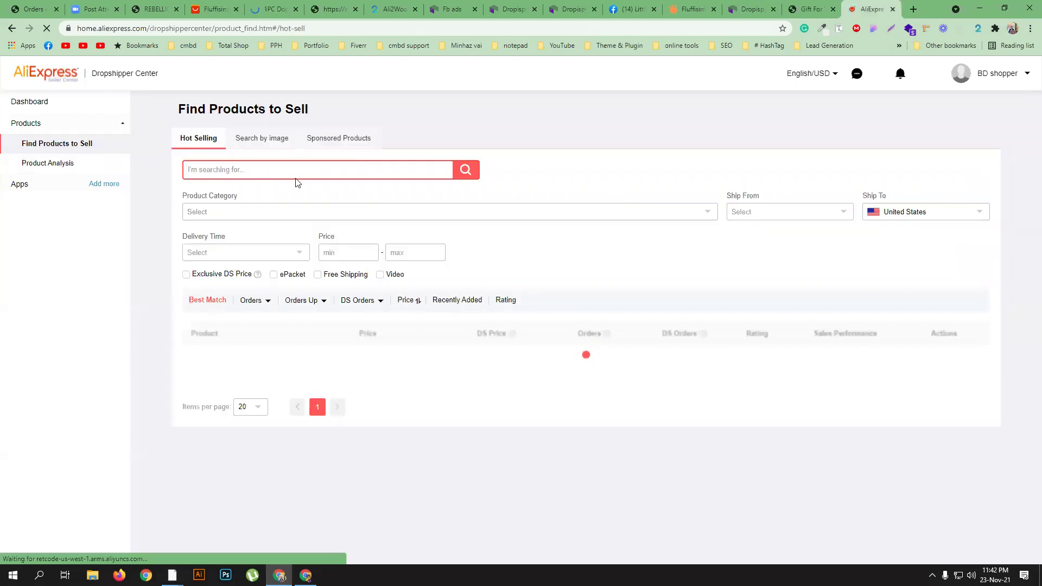
pyautogui.click(273, 8)
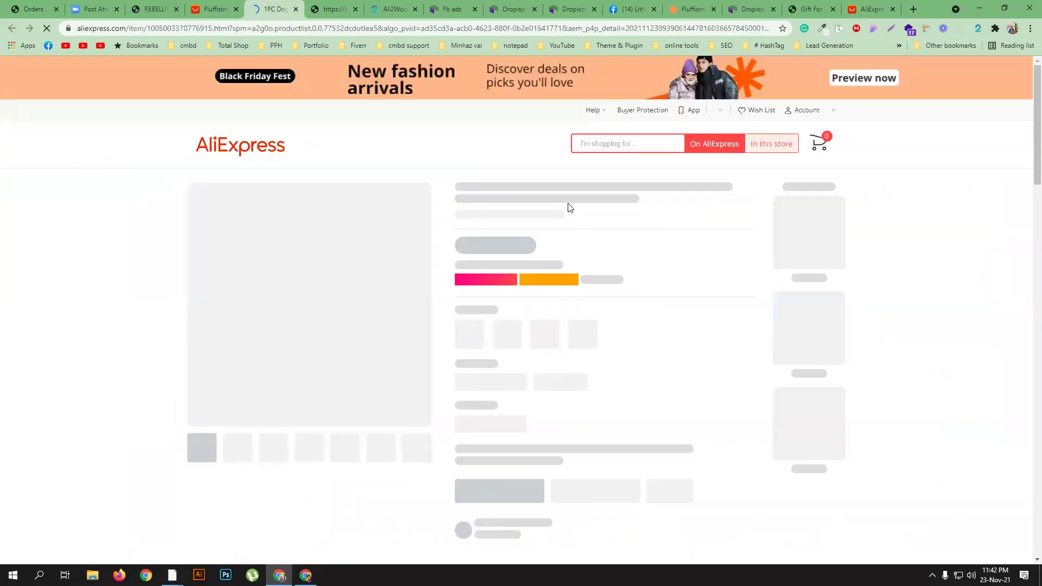
pyautogui.click(688, 8)
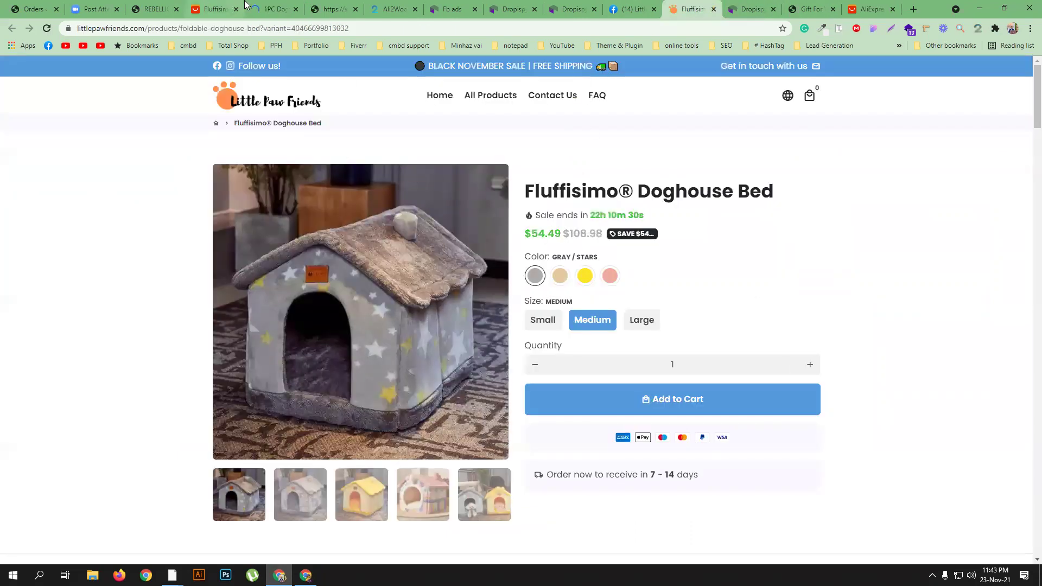
# Return to the AliExpress doghouse listing and copy its full page URL.
pyautogui.click(274, 9)
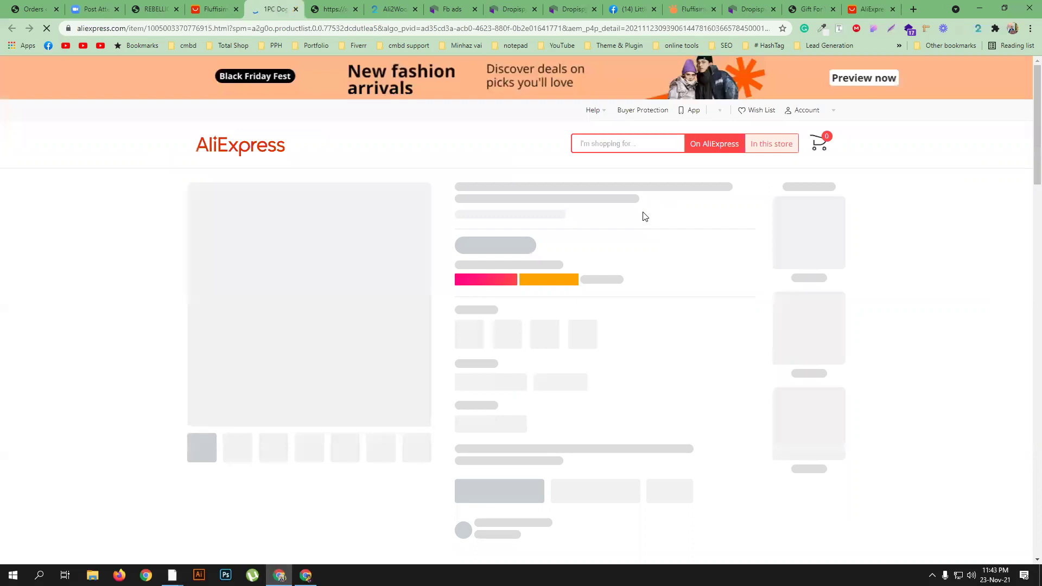
pyautogui.click(502, 30)
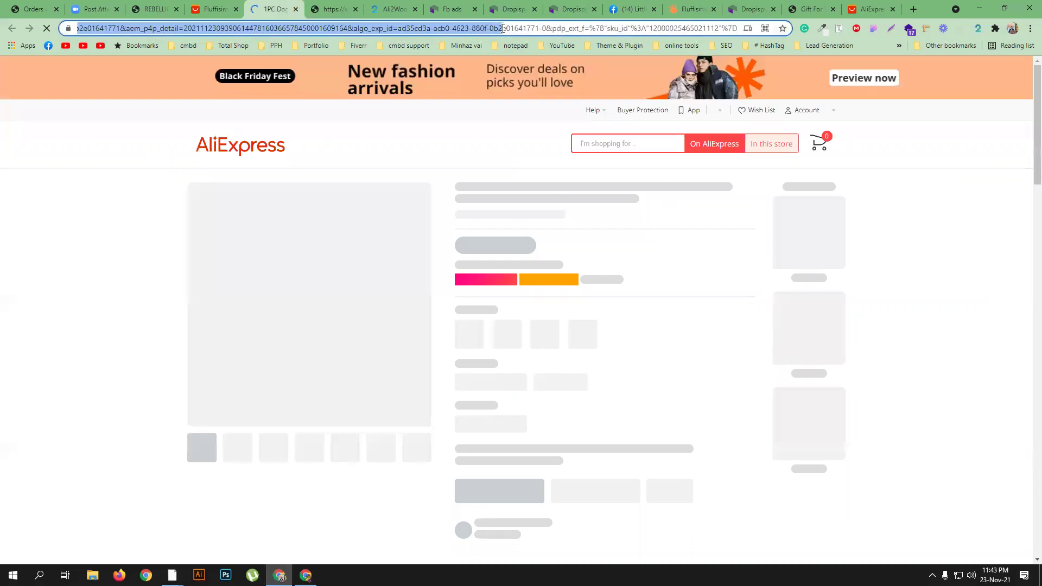
pyautogui.rightClick(502, 28)
pyautogui.click(490, 27)
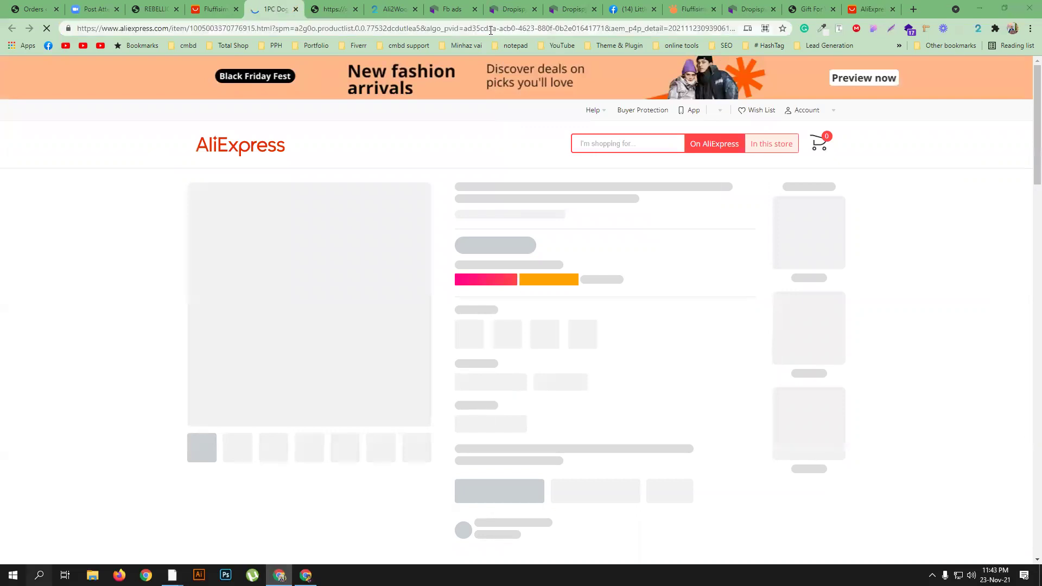
pyautogui.hotkey('ctrl', 'a')
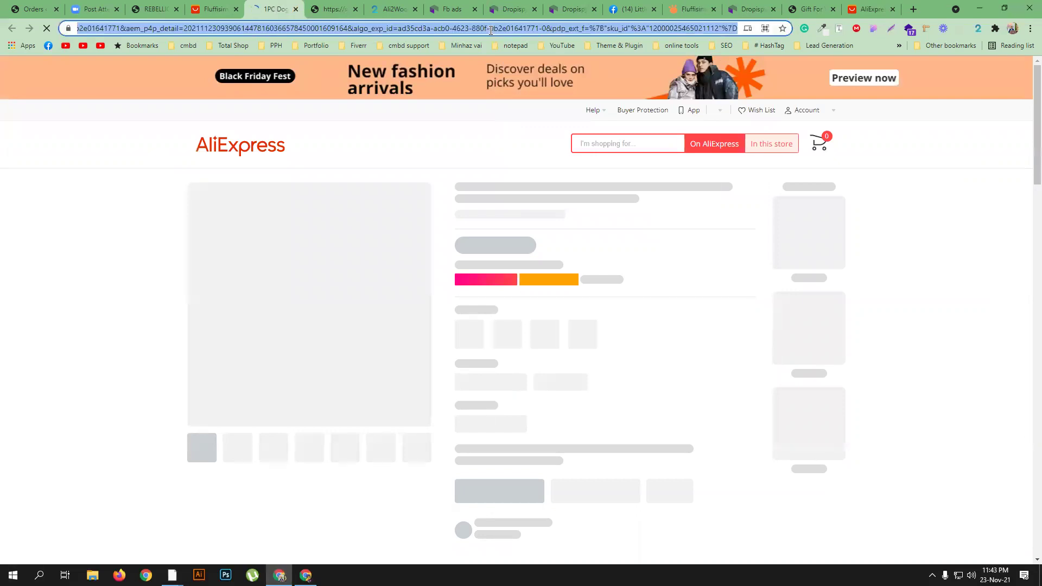
# Analyze the copied doghouse listing URL in the Dropshipper Center's Product Analysis and examine its logistics reliability and sales volume chart.
pyautogui.click(872, 8)
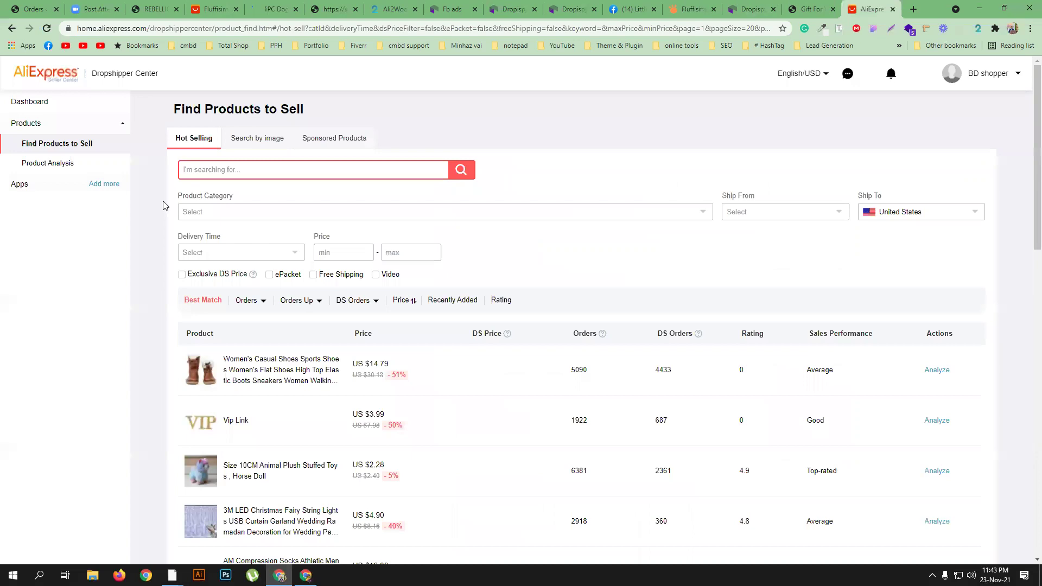
pyautogui.click(46, 164)
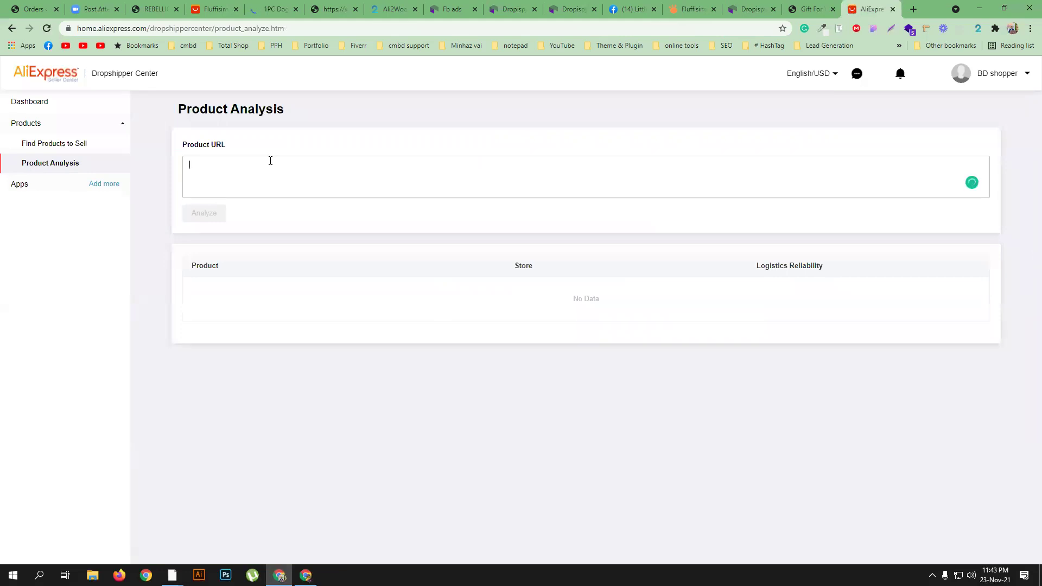
pyautogui.hotkey('ctrl', 'v')
pyautogui.click(200, 213)
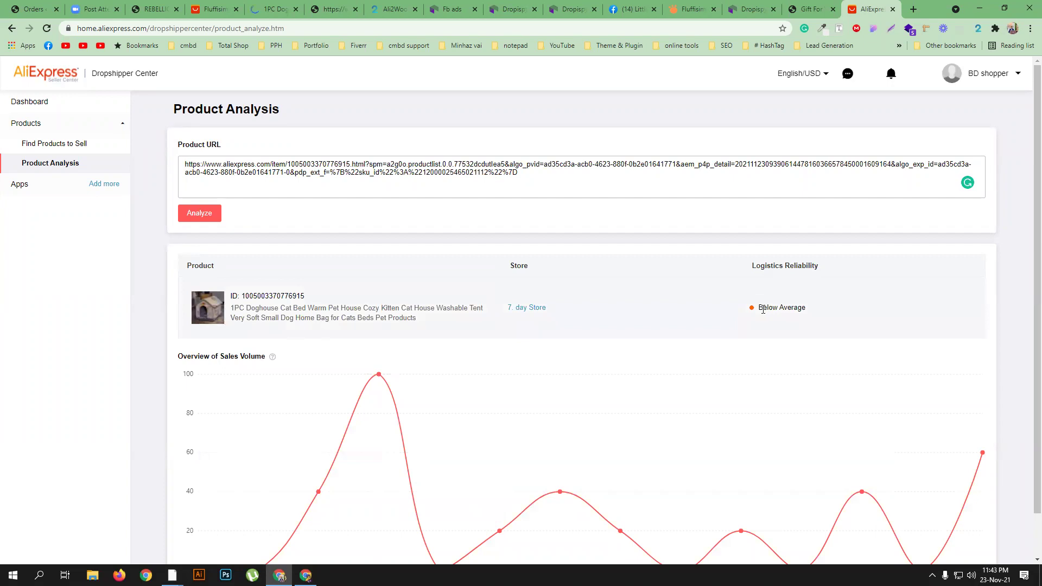
pyautogui.scroll(-1, 1020, 314)
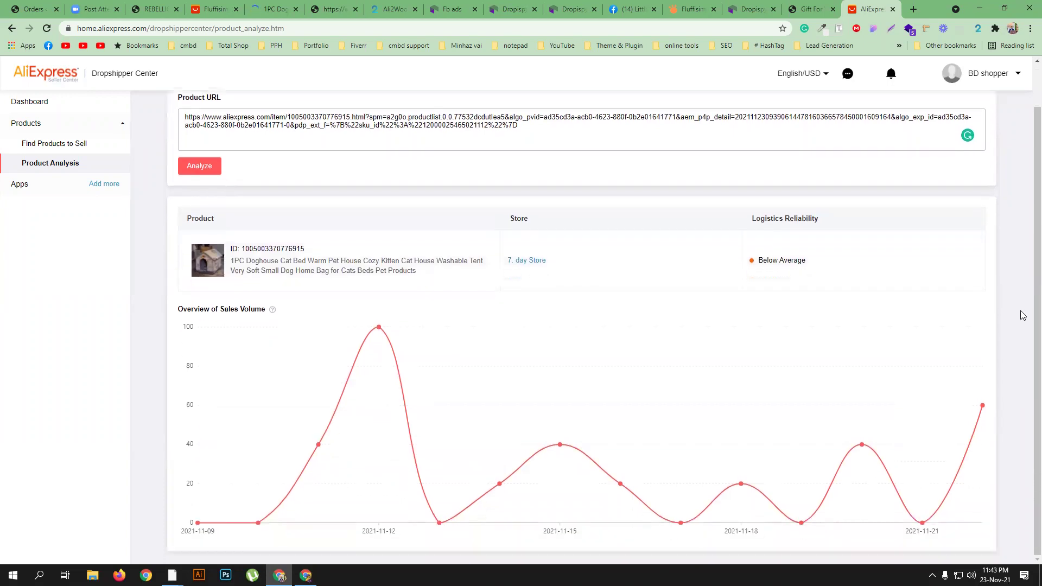
pyautogui.scroll(1, 1024, 319)
pyautogui.scroll(-1, 1025, 326)
pyautogui.scroll(1, 1016, 368)
pyautogui.scroll(-1, 1016, 361)
# Close the shipping-country notice on the Gift For Your Soulmate page, check the AliExpress doghouse listing and return to the product analysis.
pyautogui.click(812, 9)
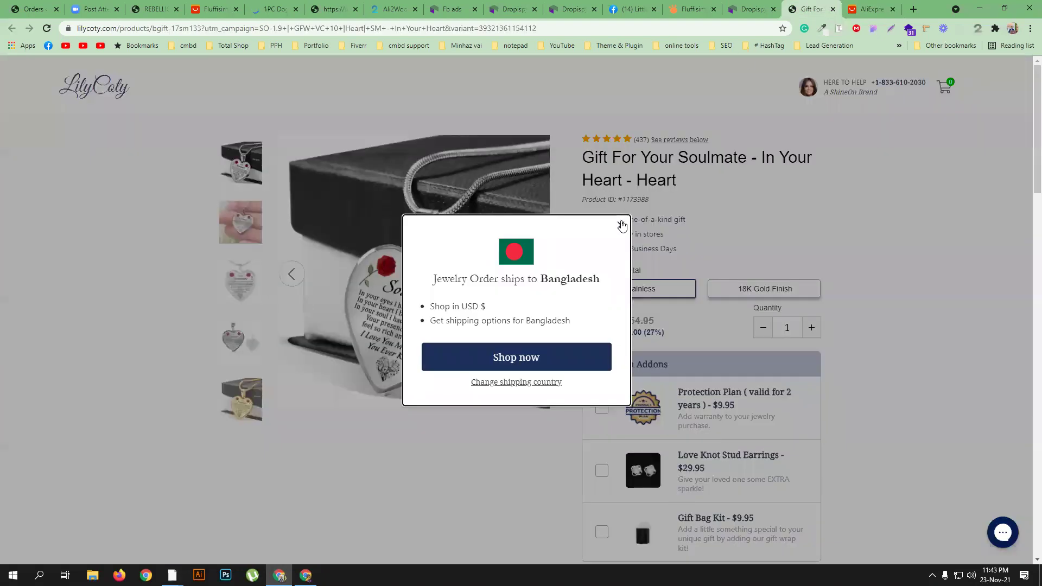
pyautogui.click(622, 226)
pyautogui.click(271, 9)
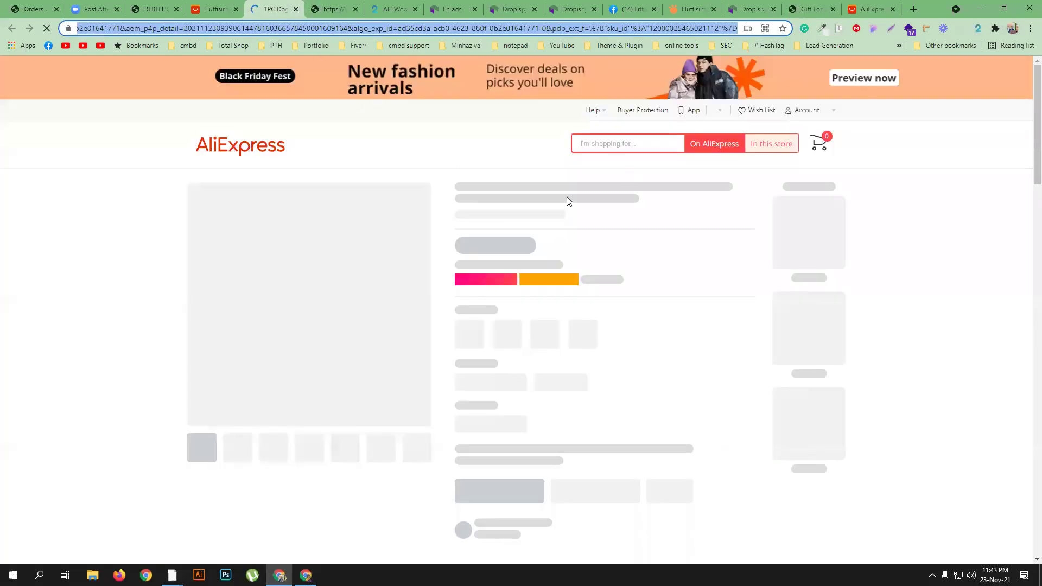
pyautogui.click(869, 9)
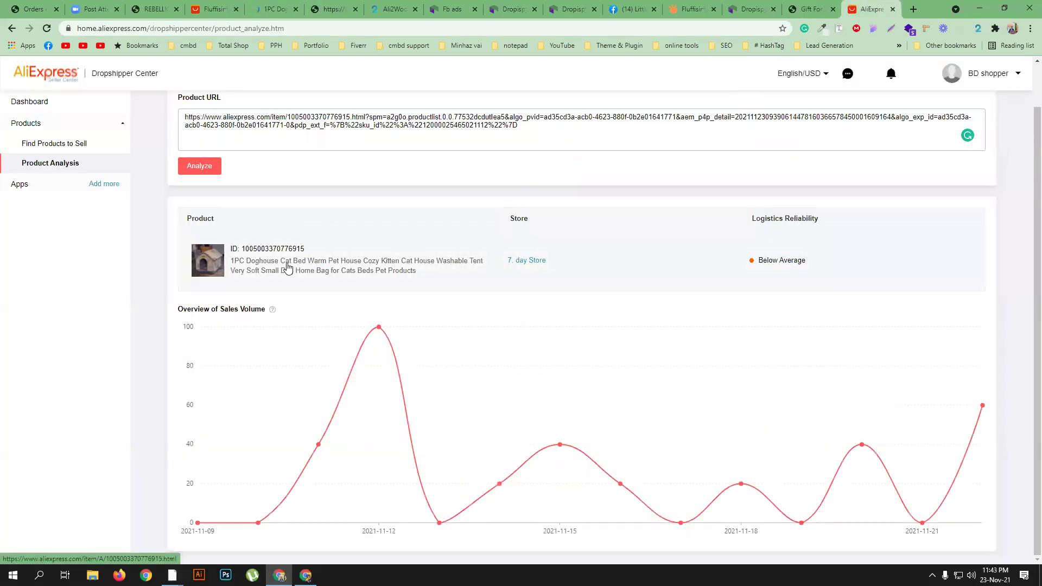